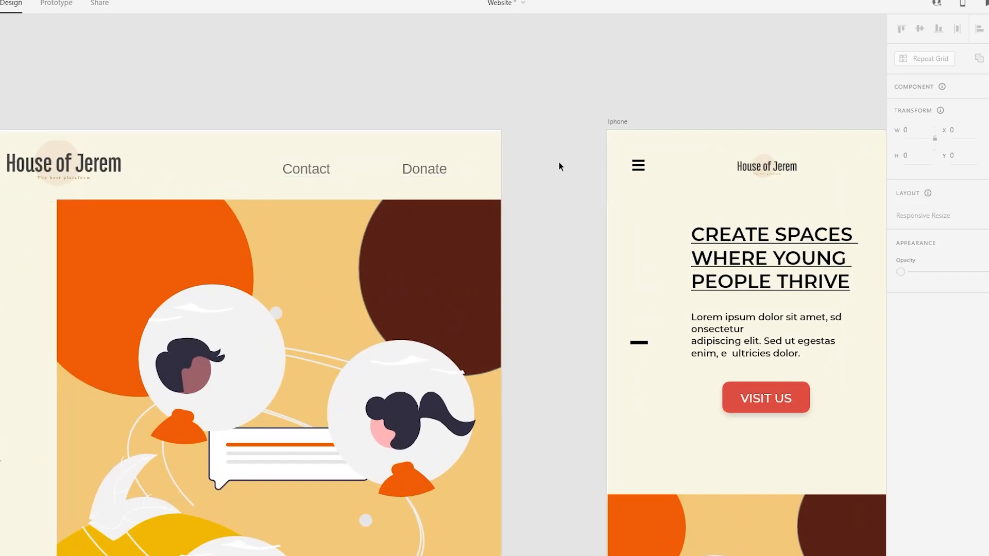
# Step: Examine the finished website design across its desktop, iPad and iPhone artboards, from the header down to the location section
pyautogui.scroll(-5, 503, 108)
pyautogui.moveTo(488, 74); pyautogui.dragTo(659, 76)
pyautogui.scroll(-5, 605, 71)
pyautogui.moveTo(565, 62); pyautogui.dragTo(656, 71)
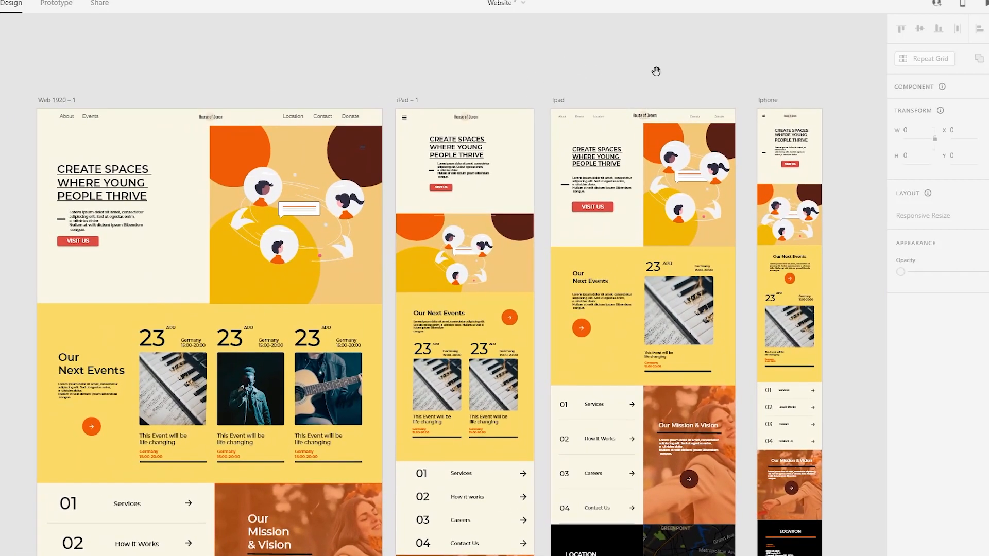
pyautogui.scroll(-1, 643, 70)
pyautogui.scroll(2, 642, 67)
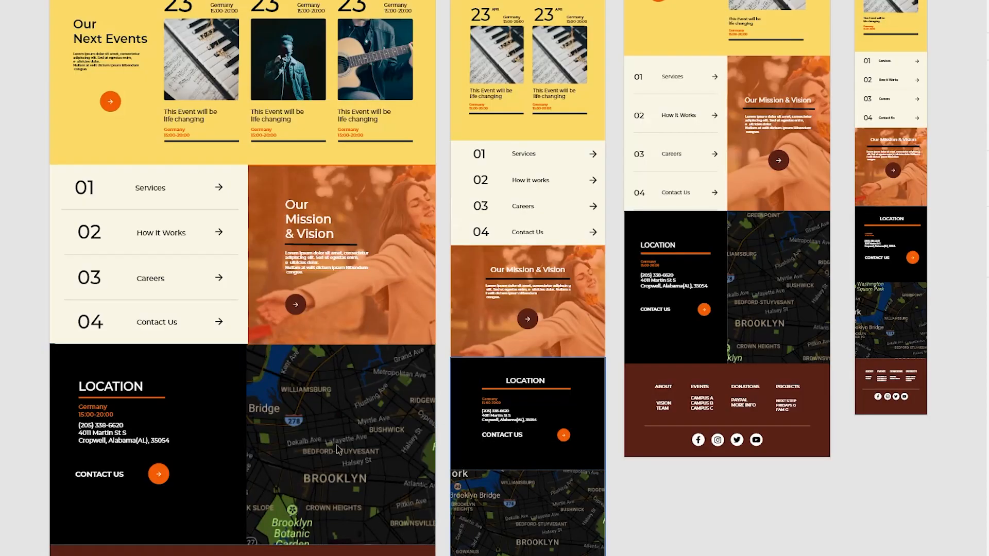
pyautogui.scroll(7, 425, 325)
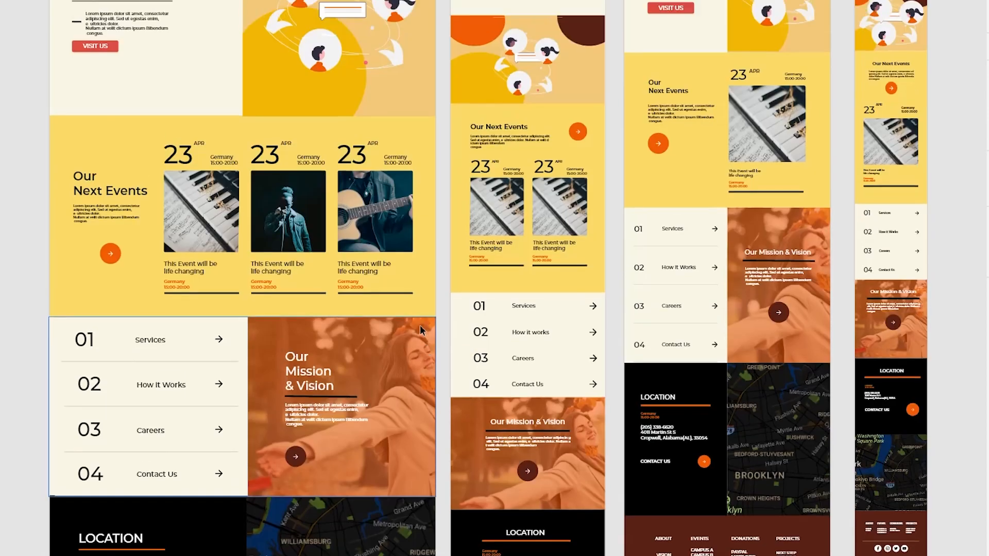
pyautogui.scroll(-1, 347, 227)
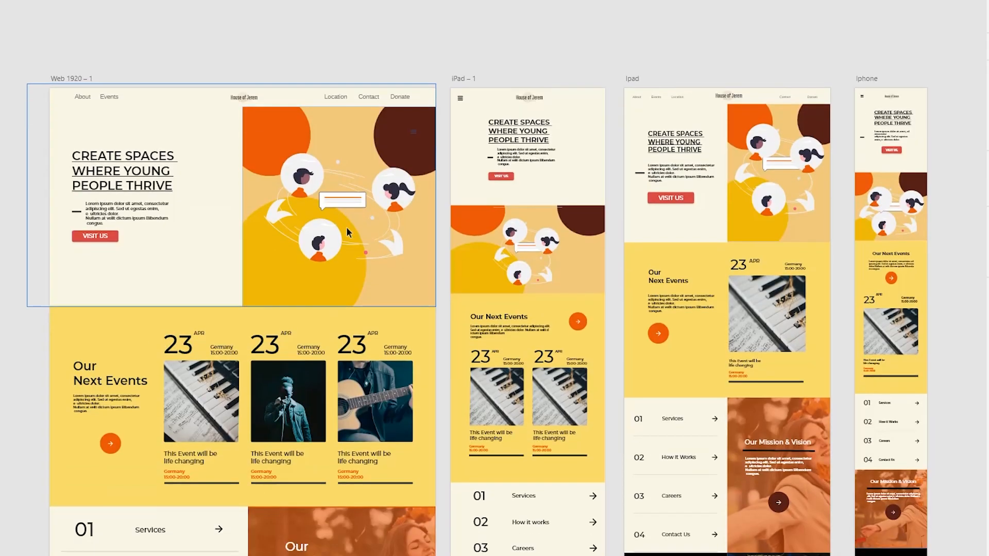
pyautogui.scroll(3, 346, 226)
pyautogui.moveTo(326, 1); pyautogui.dragTo(459, 1)
pyautogui.scroll(-2, 459, 6)
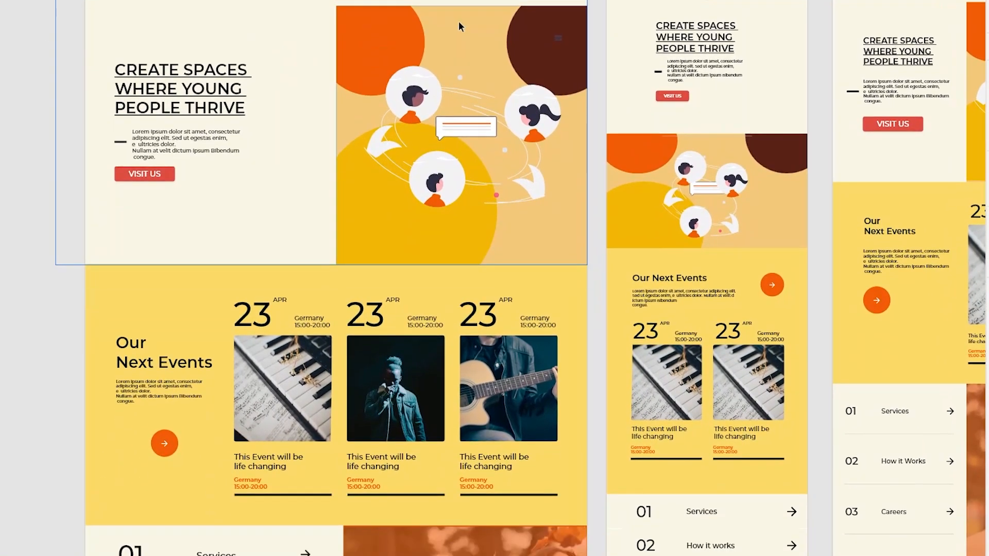
pyautogui.scroll(-9, 459, 23)
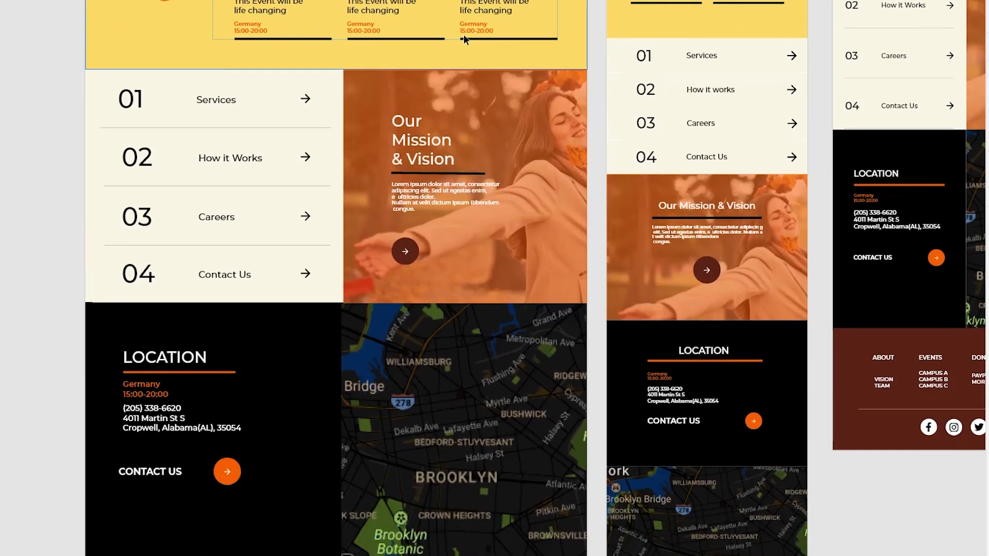
pyautogui.scroll(-4, 464, 35)
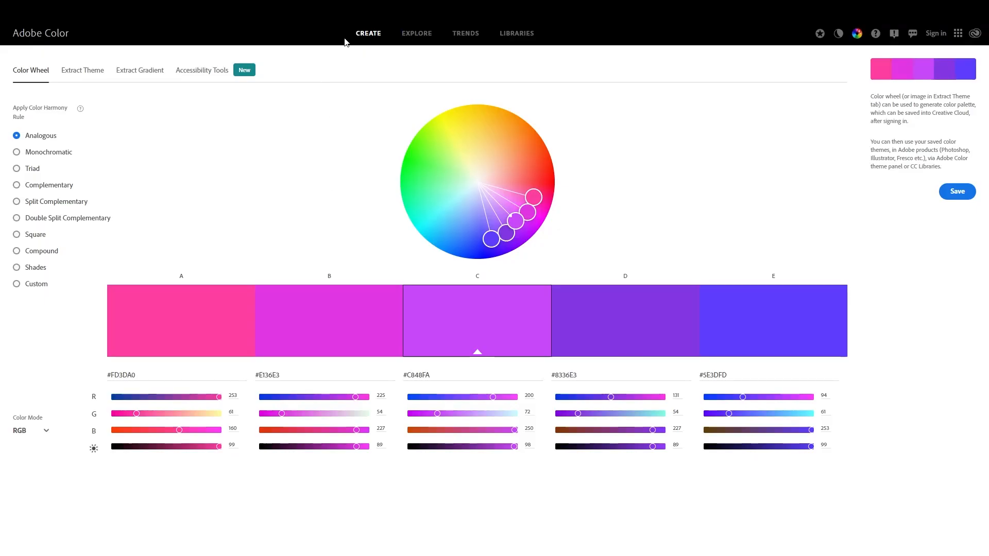
# Step: Switch to Adobe Color, browse the trending palettes by industry, and open the third palette under Flavour
pyautogui.click(467, 34)
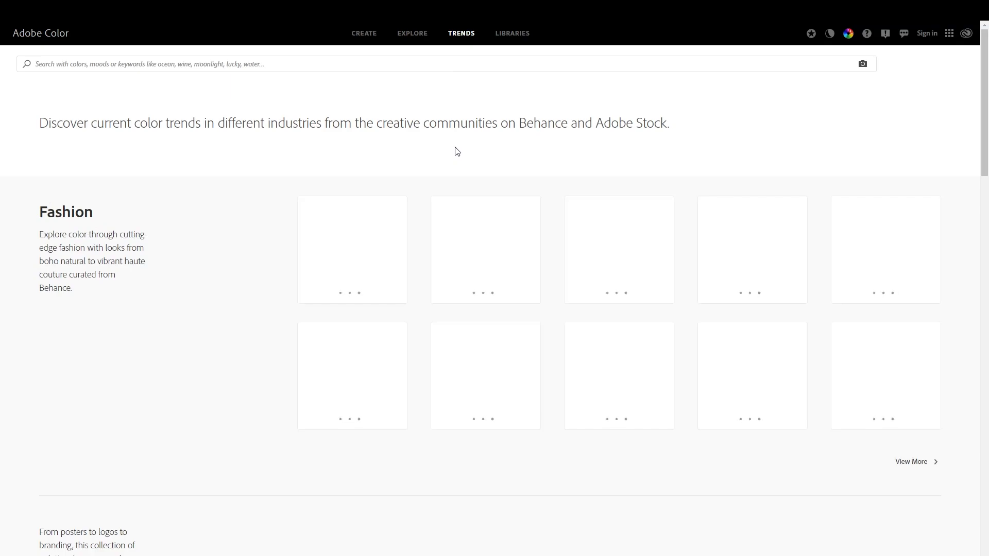
pyautogui.scroll(-6, 669, 217)
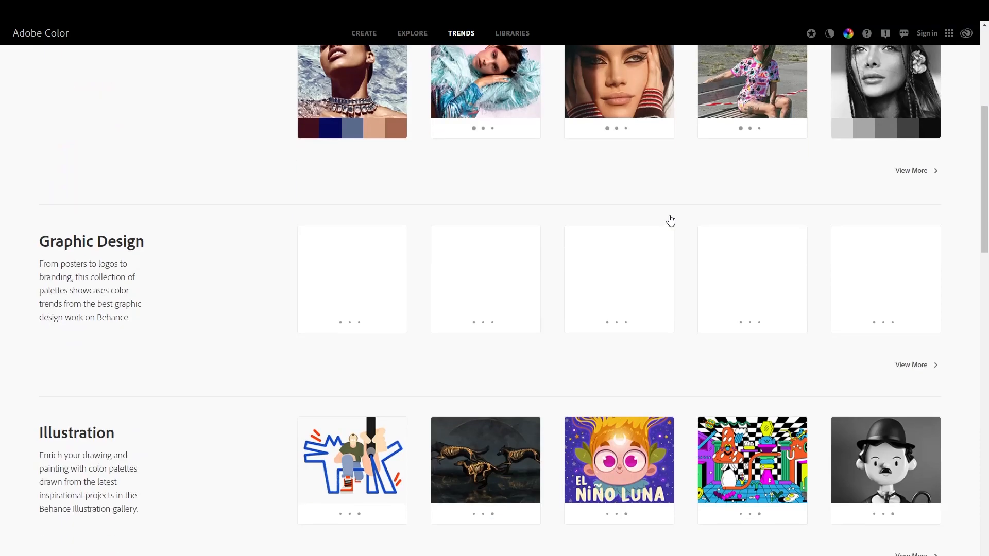
pyautogui.scroll(-6, 670, 217)
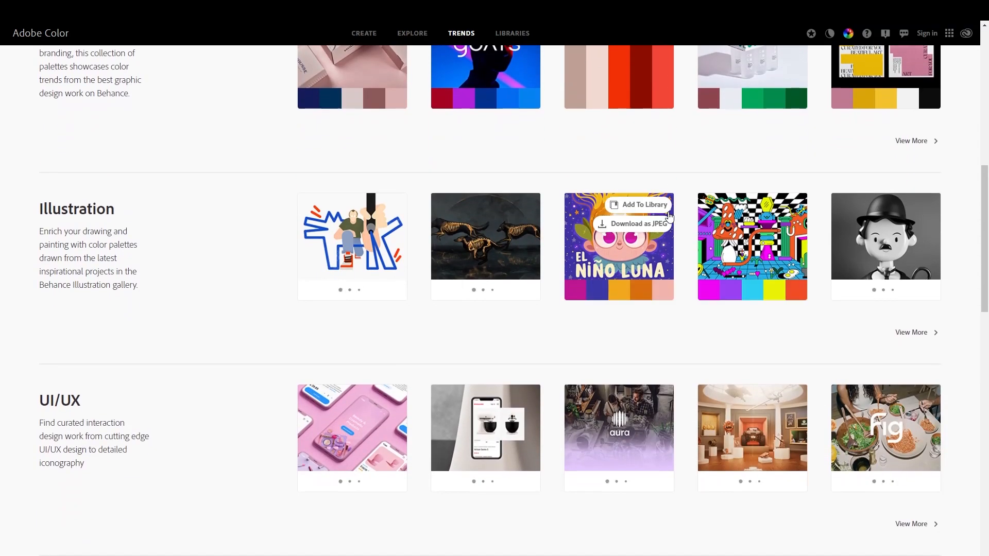
pyautogui.scroll(-8, 671, 215)
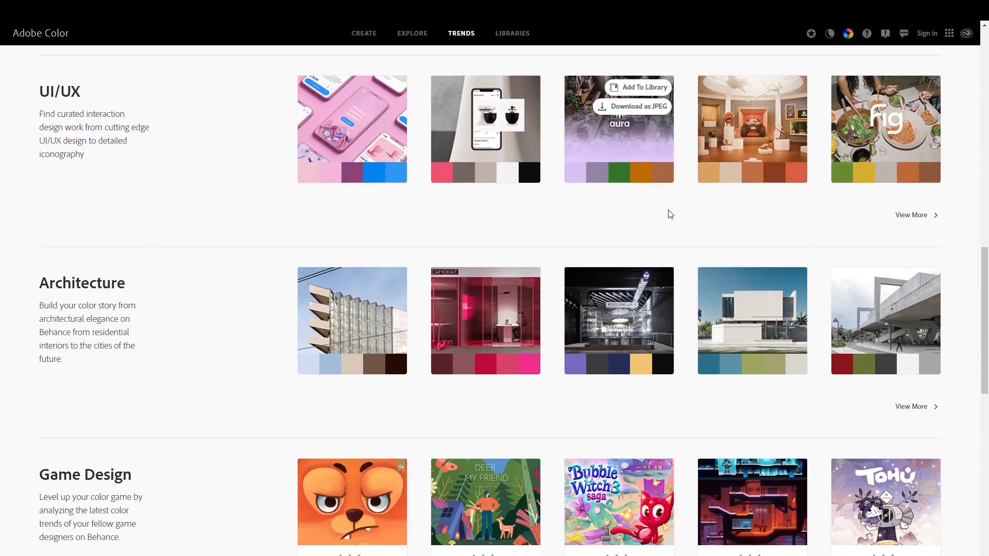
pyautogui.scroll(-7, 670, 214)
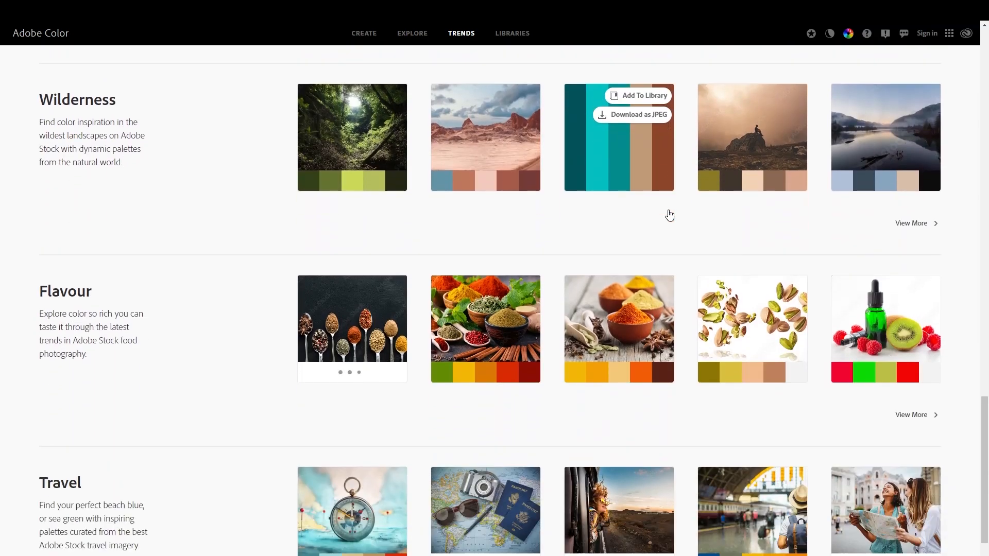
pyautogui.click(608, 349)
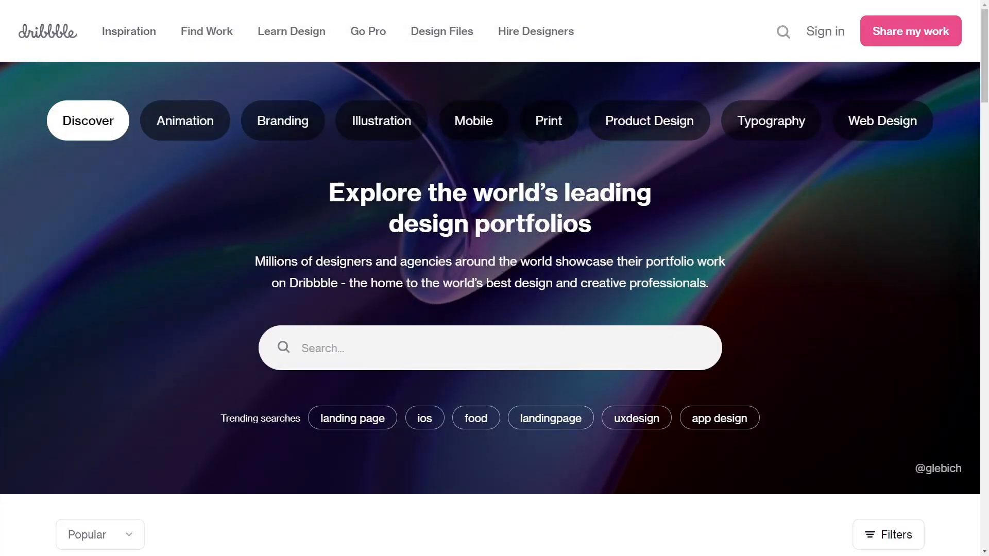
pyautogui.moveTo(292, 31)
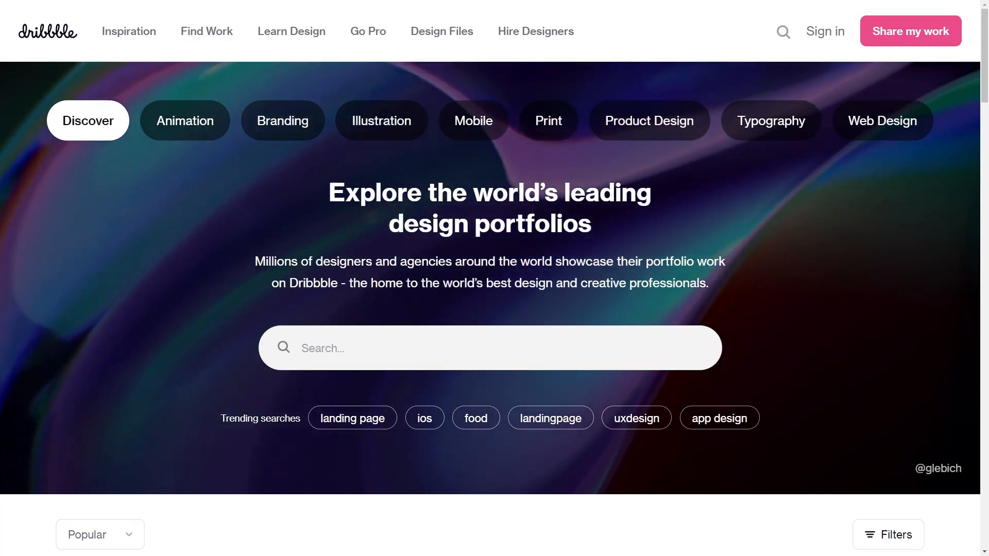
pyautogui.click(448, 354)
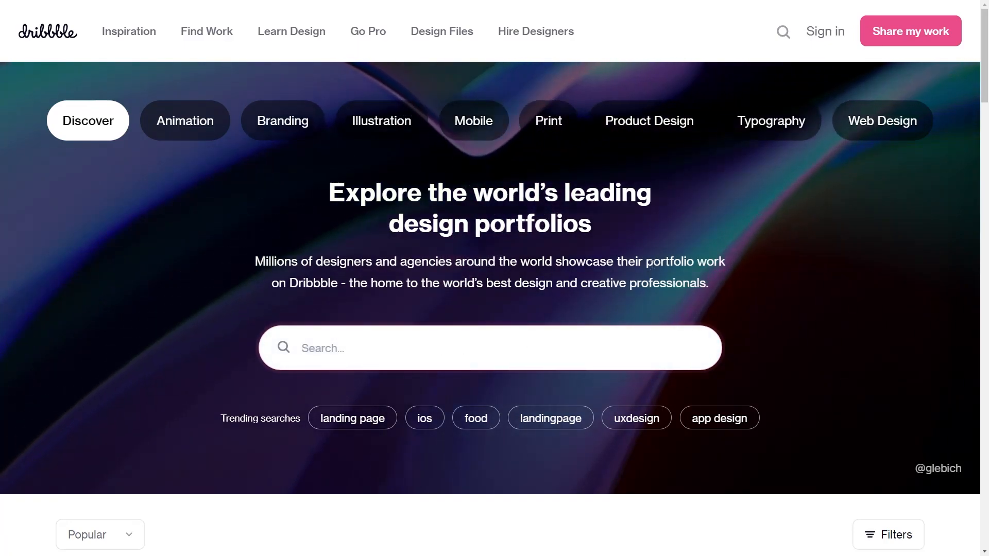
pyautogui.click(708, 227)
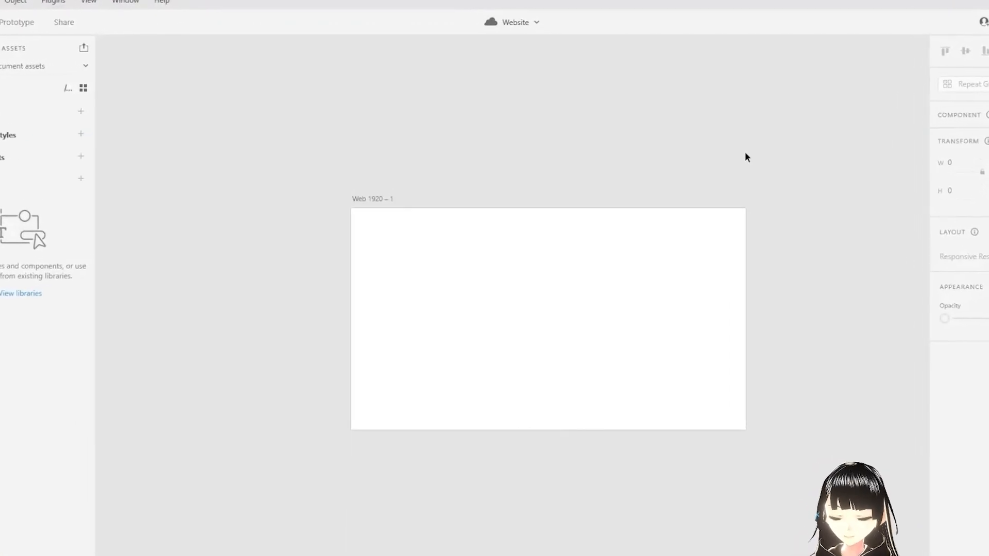
# Step: Switch to Adobe XD, select the Web 1920 – 1 artboard and check its height
pyautogui.press('space')
pyautogui.moveTo(731, 157); pyautogui.dragTo(643, 148)
pyautogui.moveTo(443, 233); pyautogui.dragTo(370, 288)
pyautogui.press('space')
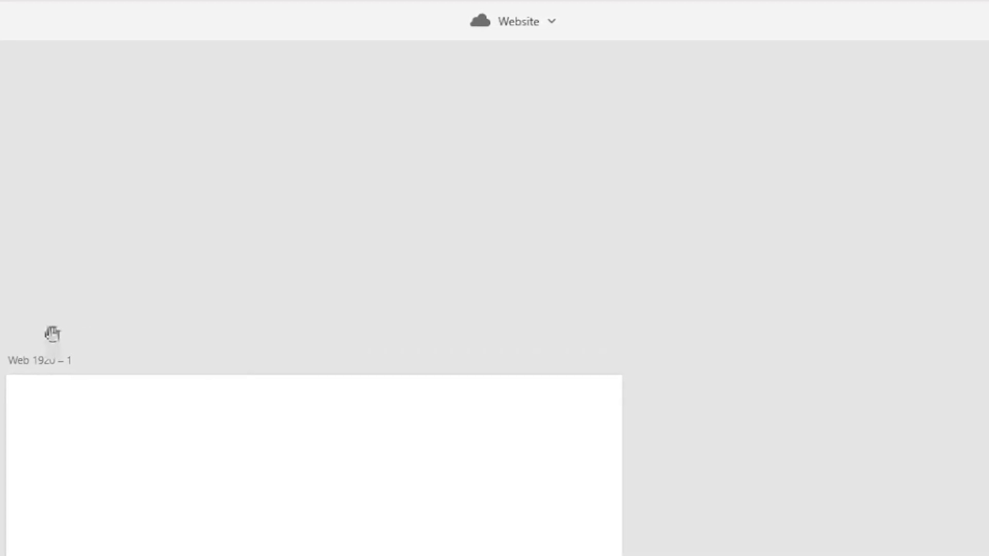
pyautogui.moveTo(53, 334); pyautogui.dragTo(42, 251)
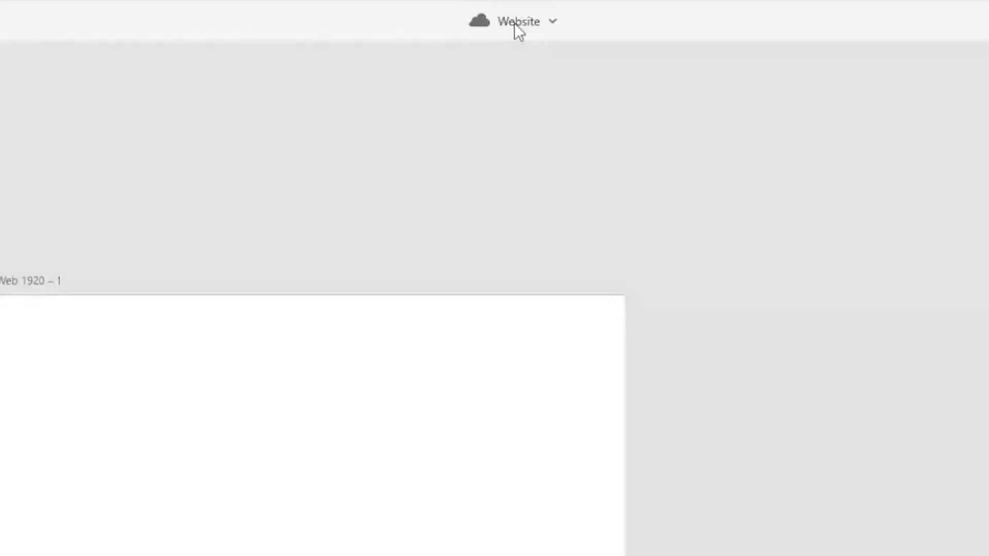
pyautogui.click(48, 283)
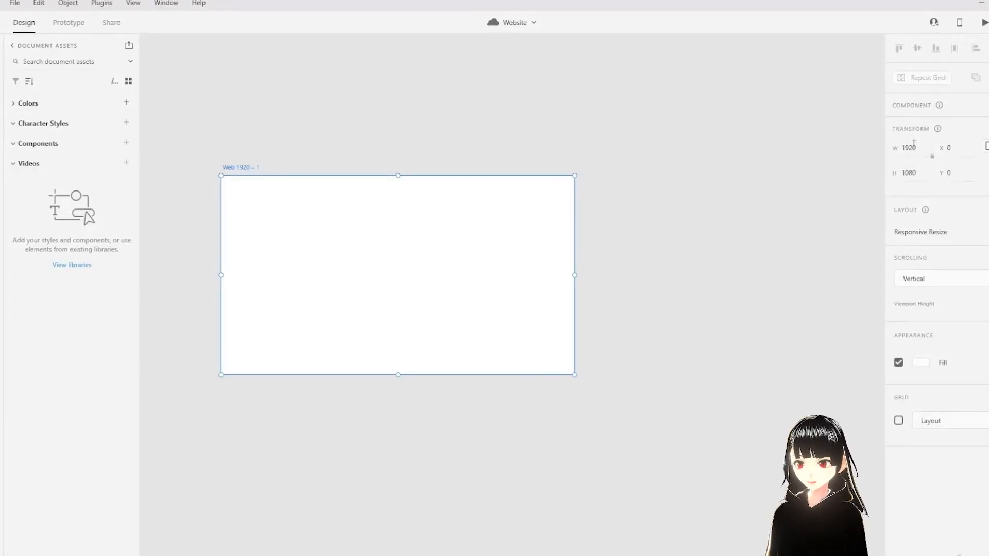
pyautogui.click(907, 174)
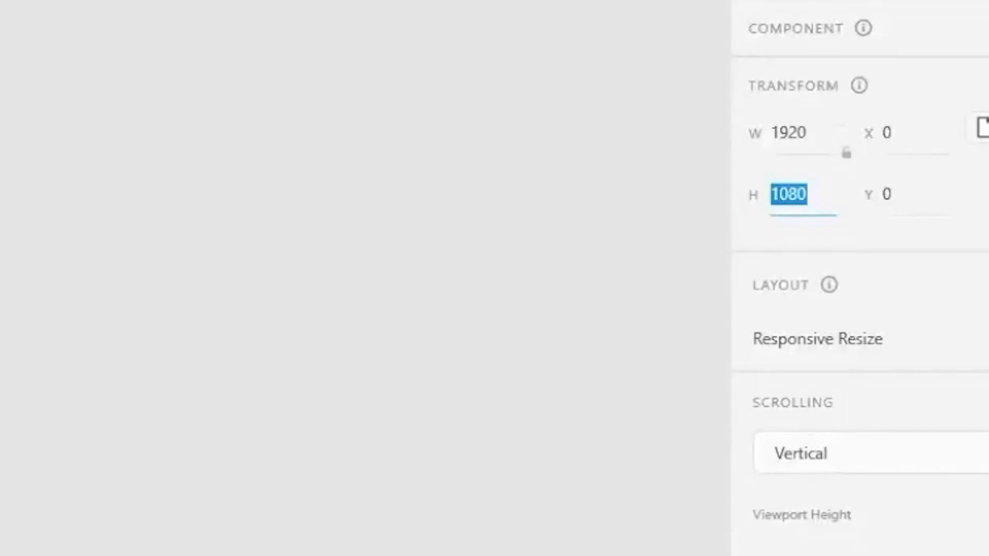
pyautogui.press('Return')
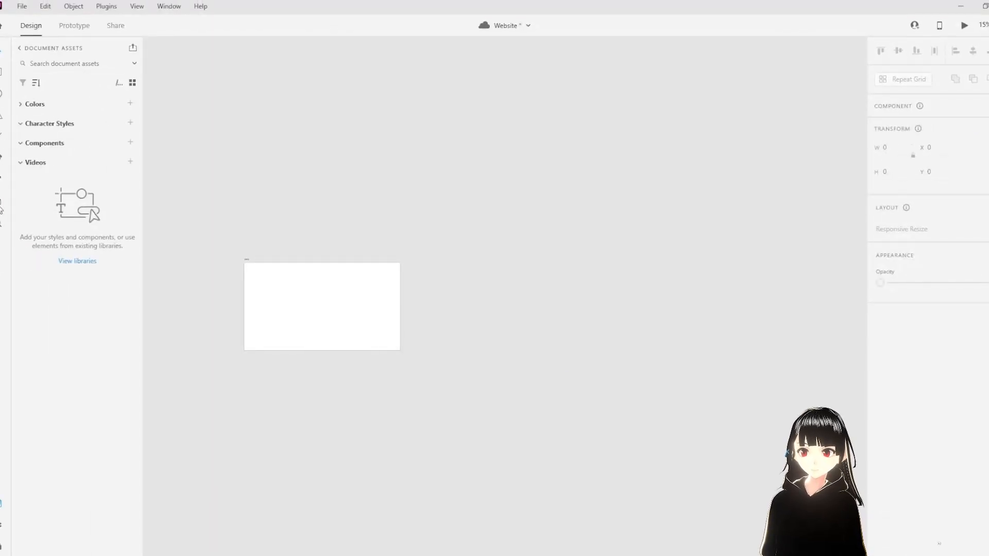
# Step: Add an iPad artboard from the tablet presets at 768 x 1024 beside the web artboard
pyautogui.click(1, 205)
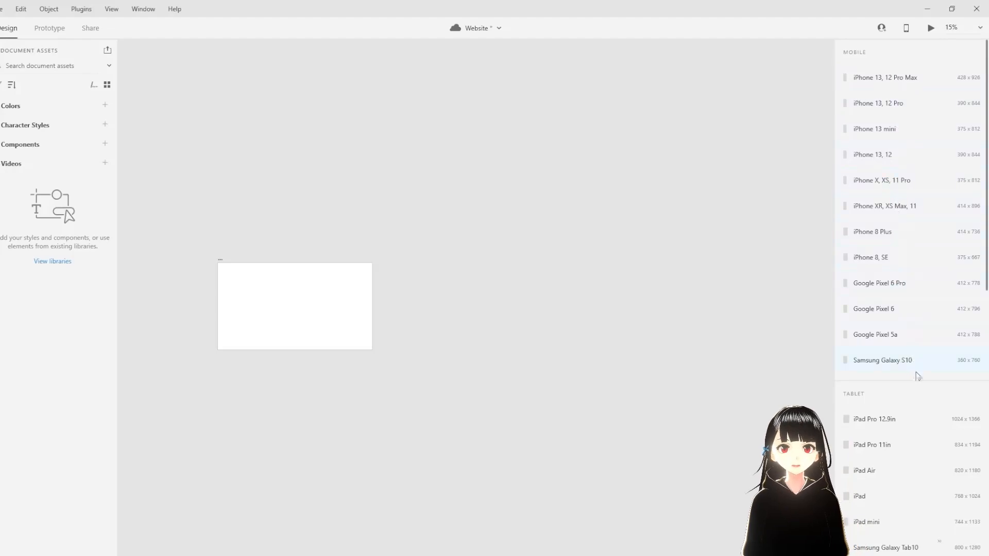
pyautogui.scroll(-3, 903, 426)
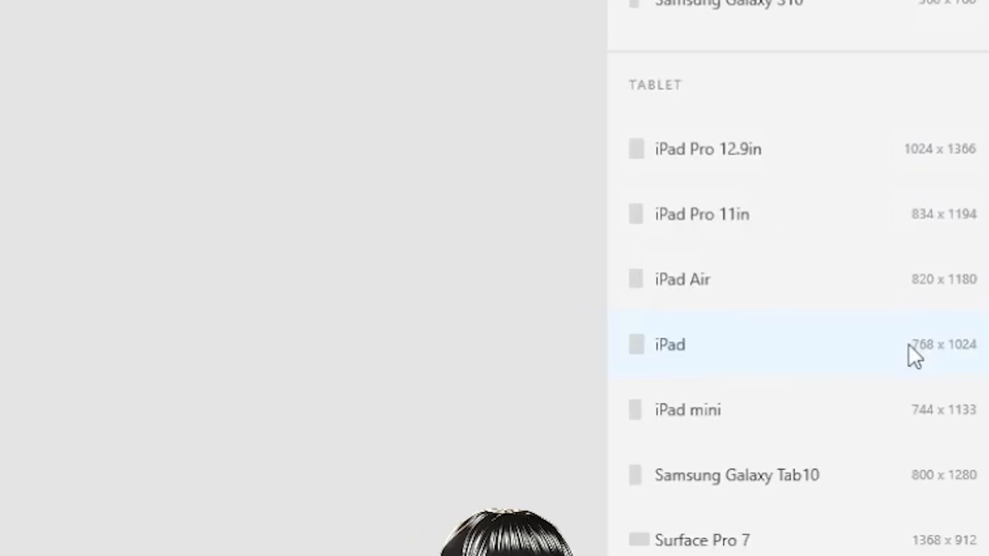
pyautogui.click(909, 346)
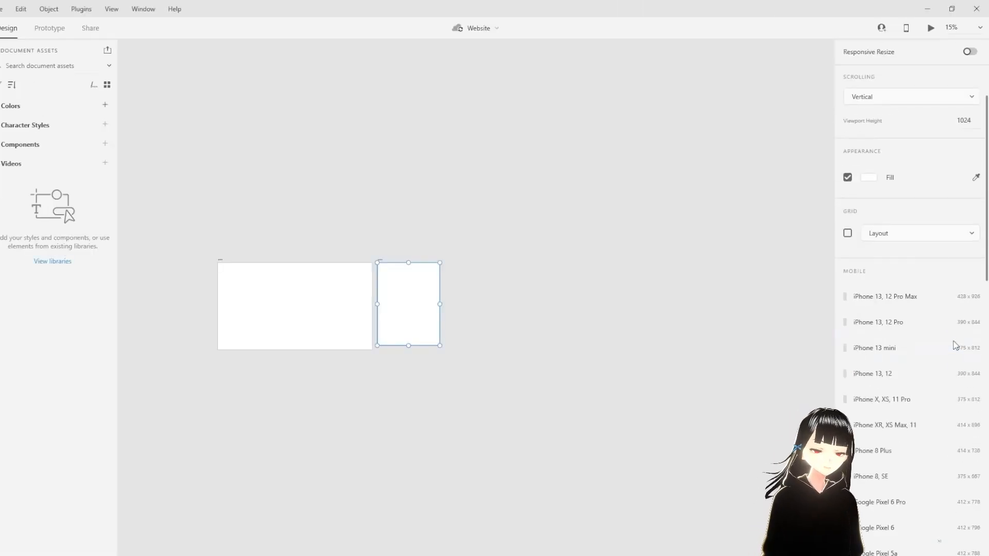
pyautogui.scroll(-3, 954, 345)
pyautogui.scroll(-3, 954, 346)
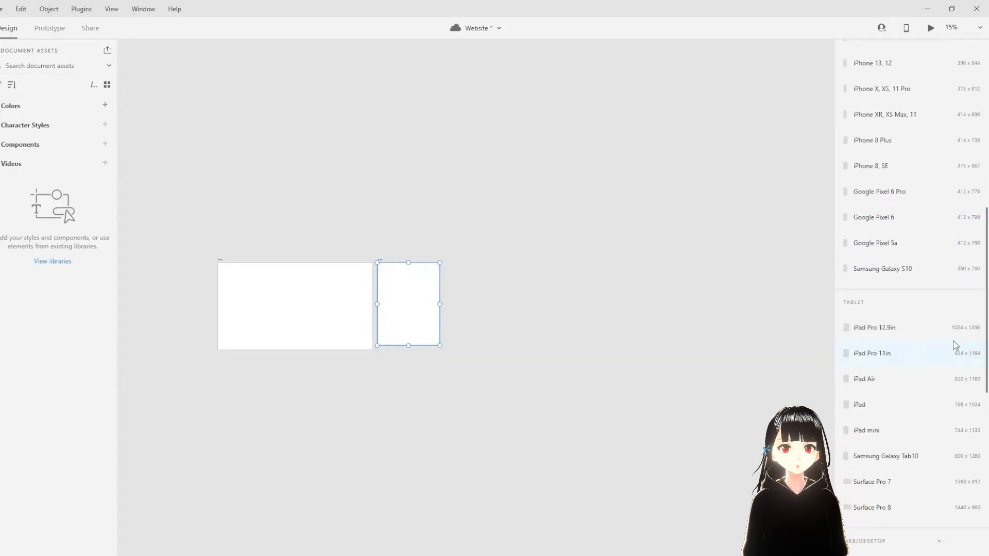
pyautogui.scroll(-2, 955, 345)
pyautogui.scroll(2, 956, 345)
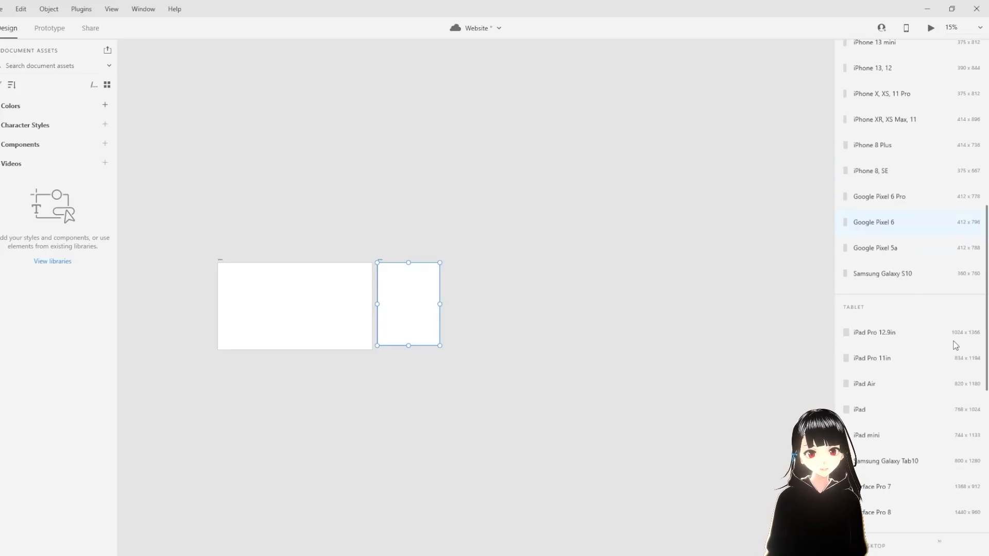
pyautogui.scroll(-1, 956, 345)
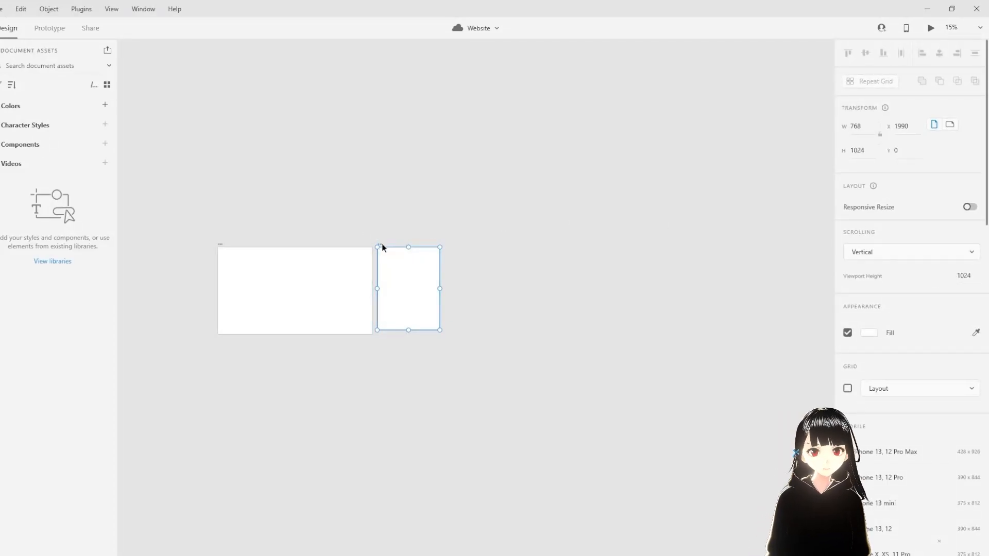
# Step: Duplicate the iPad artboard and switch the copy to landscape orientation
pyautogui.hotkey('ctrl', 'd')
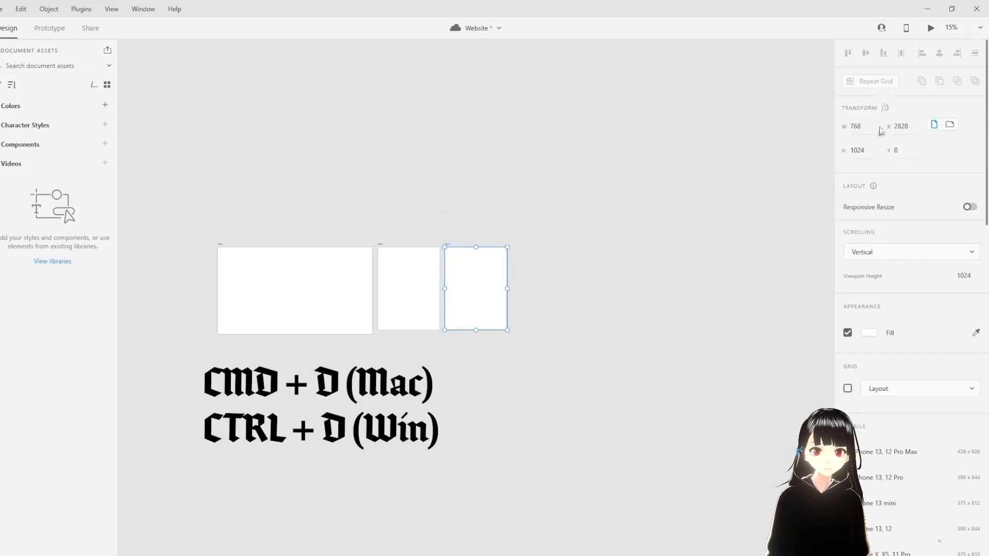
pyautogui.click(951, 125)
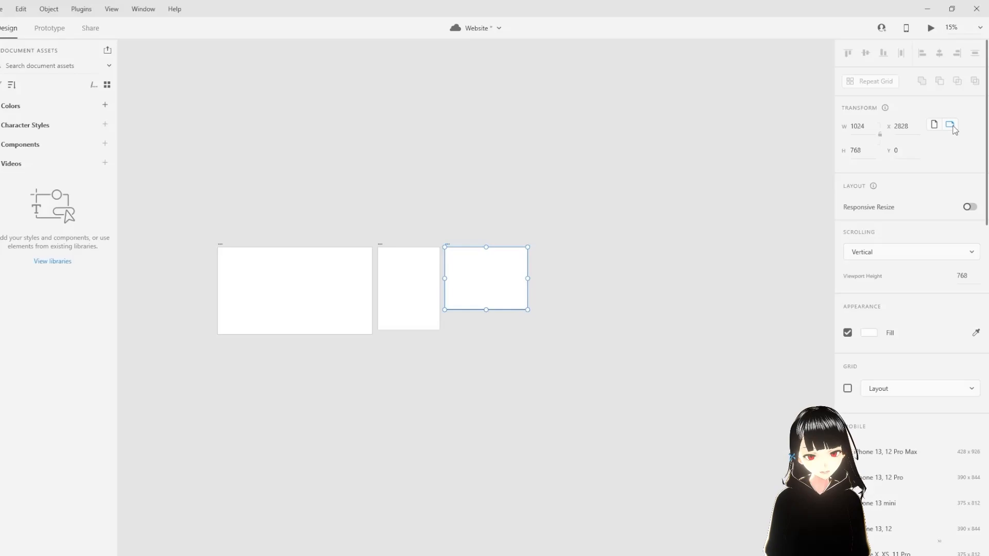
# Step: Add a Samsung Galaxy S10 mobile artboard at 360 x 760, then return to the Select tool and clear the selection
pyautogui.scroll(-6, 965, 478)
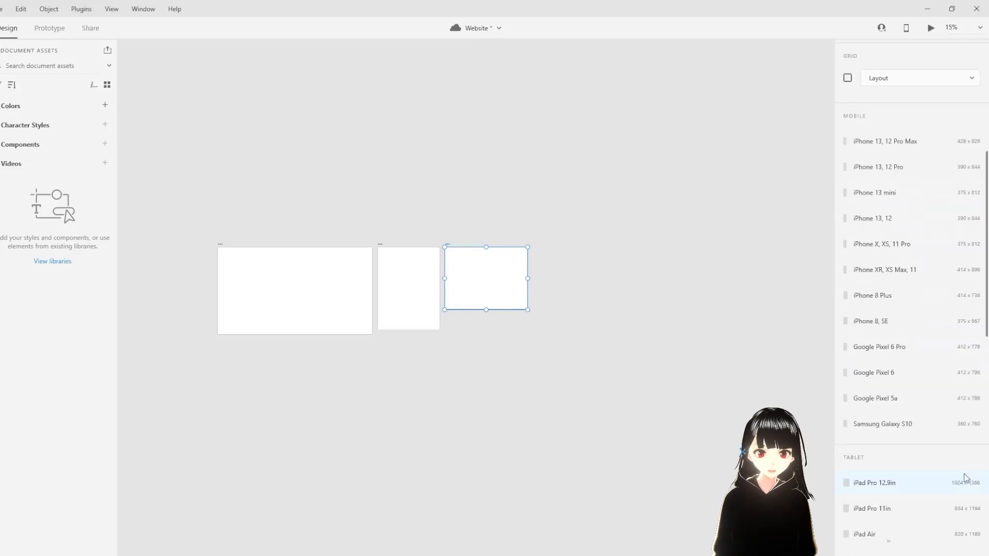
pyautogui.click(956, 431)
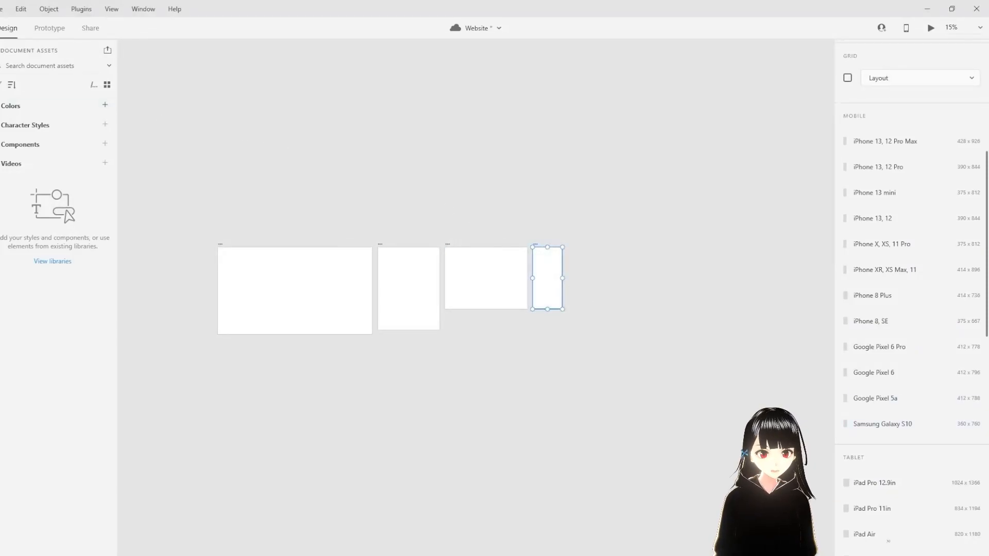
pyautogui.press('v')
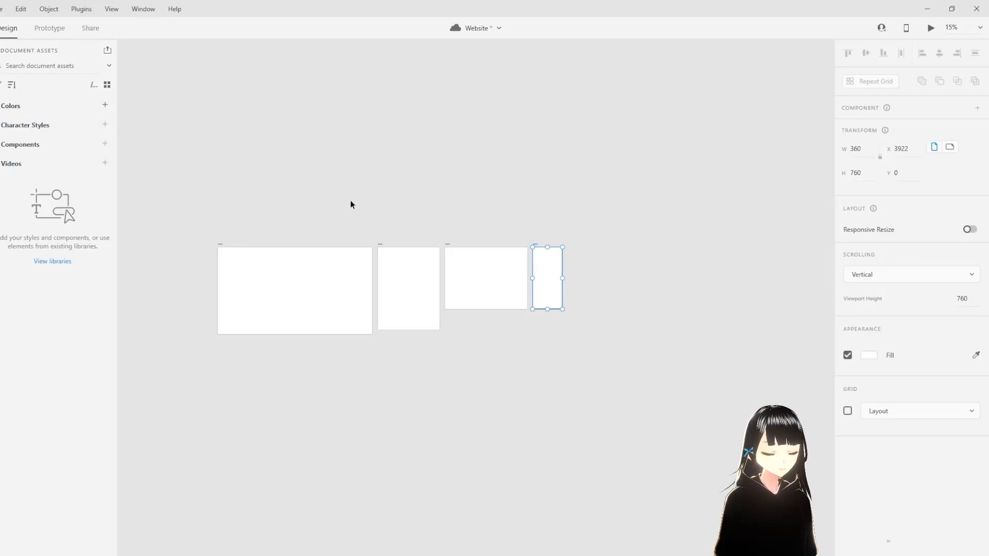
pyautogui.click(387, 209)
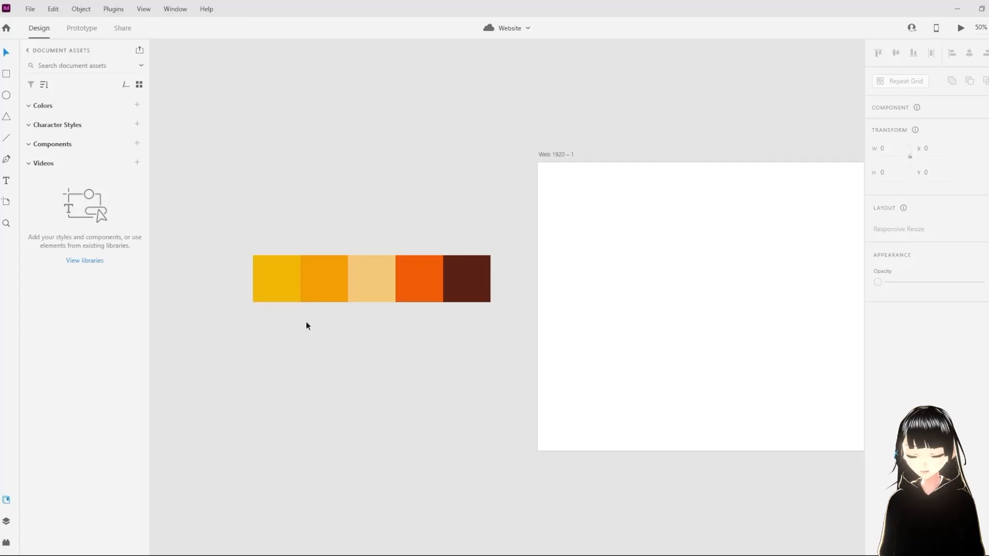
# Step: Save the yellow and the amber palette swatches as document colors
pyautogui.scroll(1, 306, 321)
pyautogui.keyDown('ctrl'); pyautogui.click(294, 277); pyautogui.keyUp('ctrl')
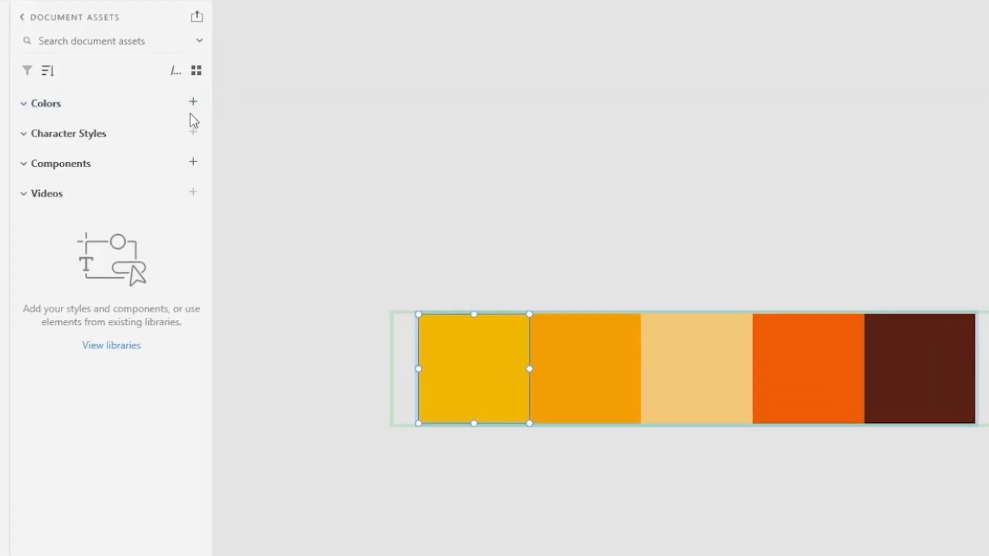
pyautogui.click(207, 102)
pyautogui.click(659, 391)
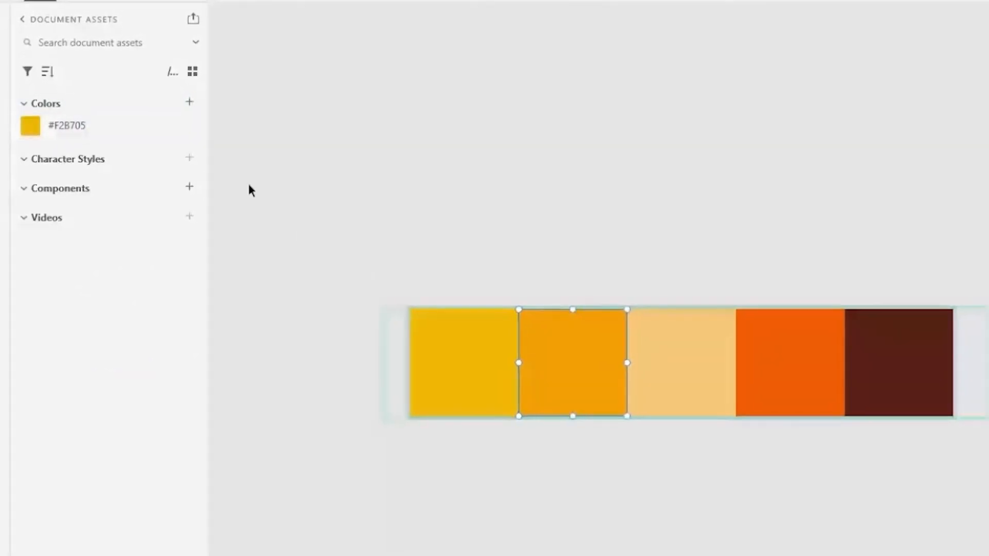
pyautogui.click(183, 102)
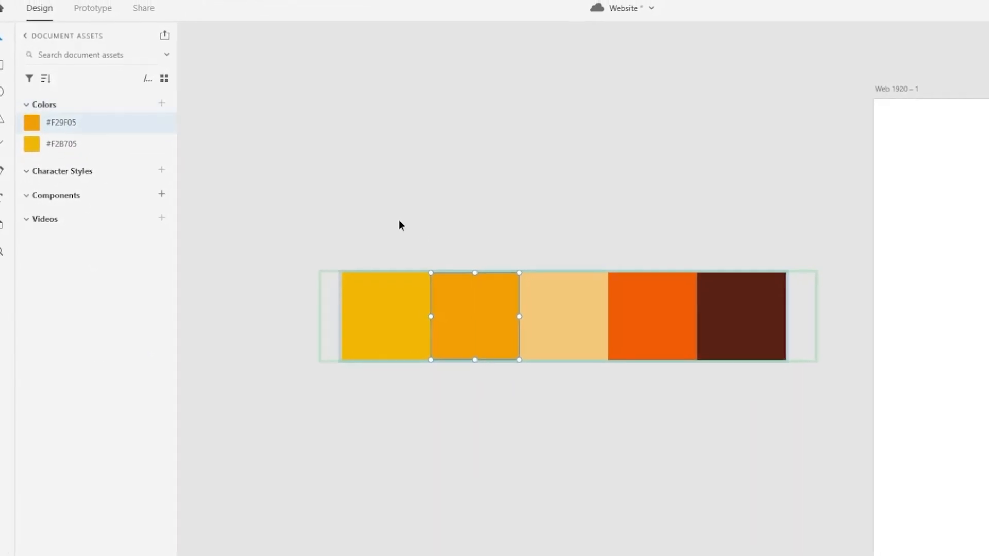
# Step: Save the beige, orange and dark brown palette swatches as document colors and clear the selection
pyautogui.click(631, 336)
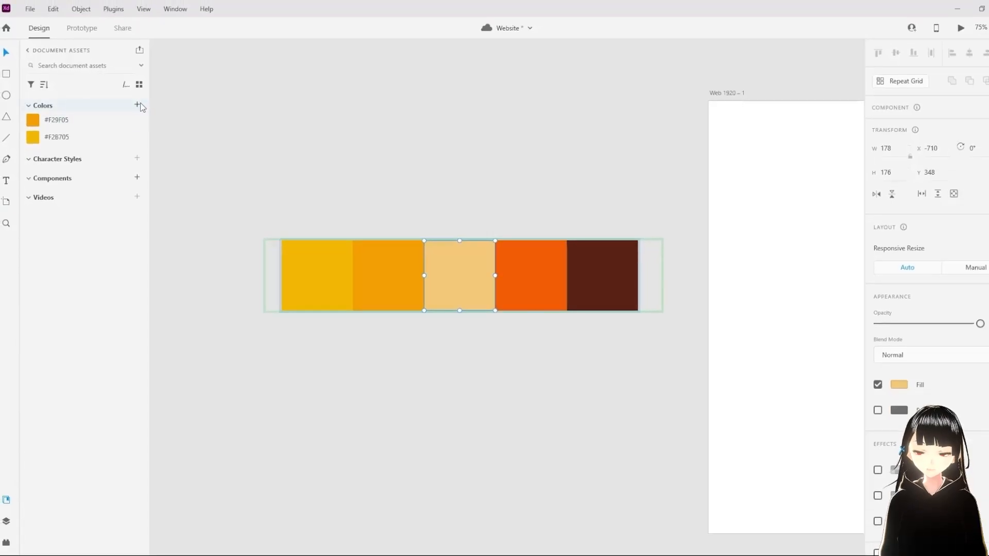
pyautogui.click(155, 103)
pyautogui.click(512, 272)
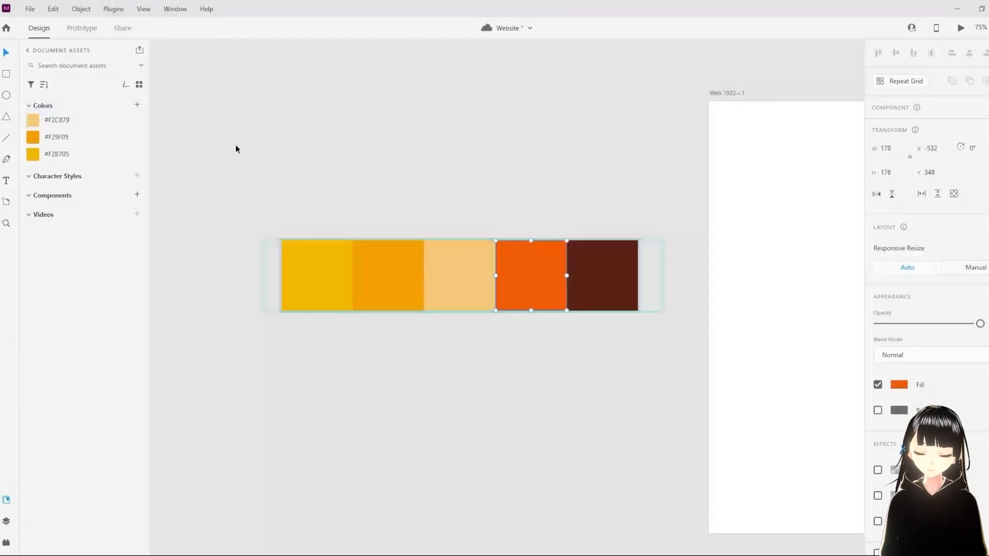
pyautogui.click(136, 103)
pyautogui.click(612, 271)
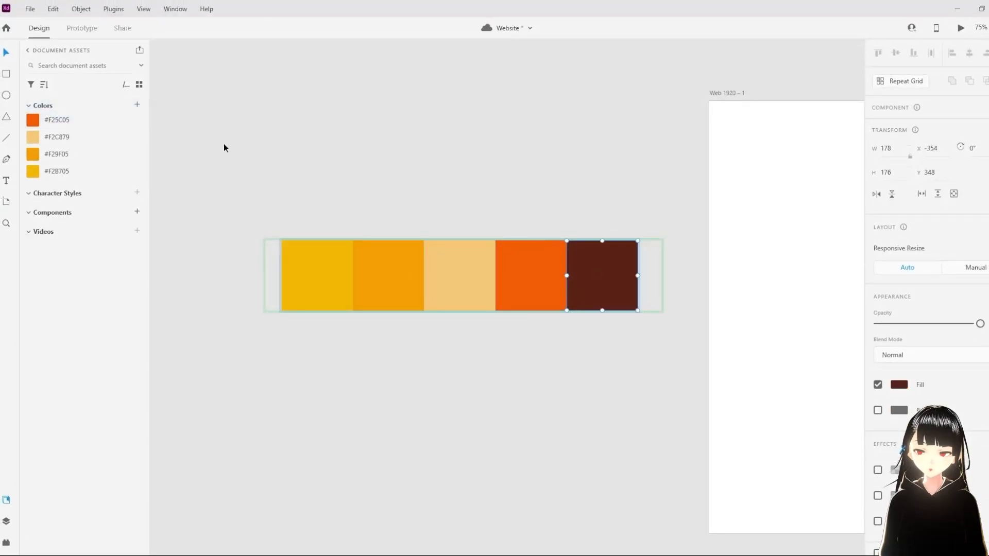
pyautogui.click(137, 104)
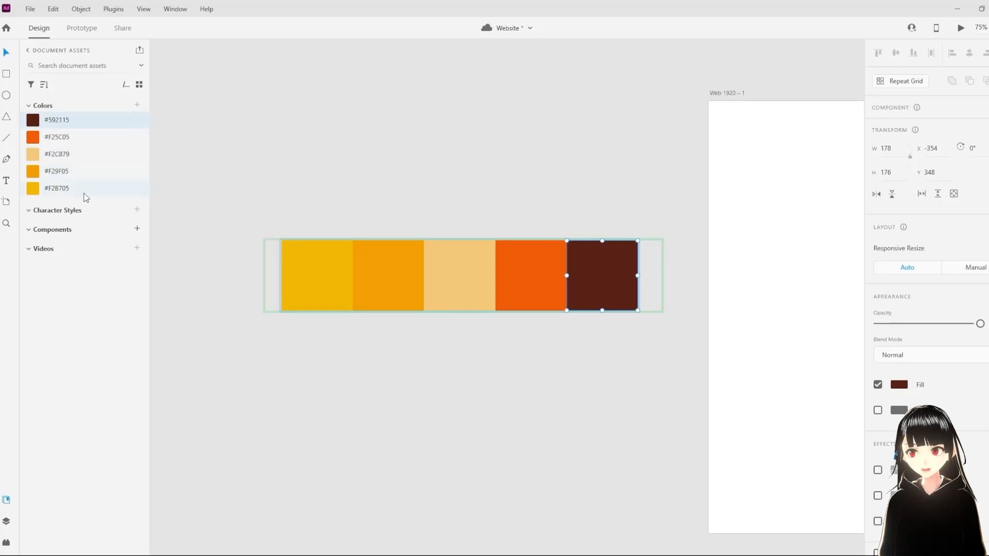
pyautogui.click(469, 193)
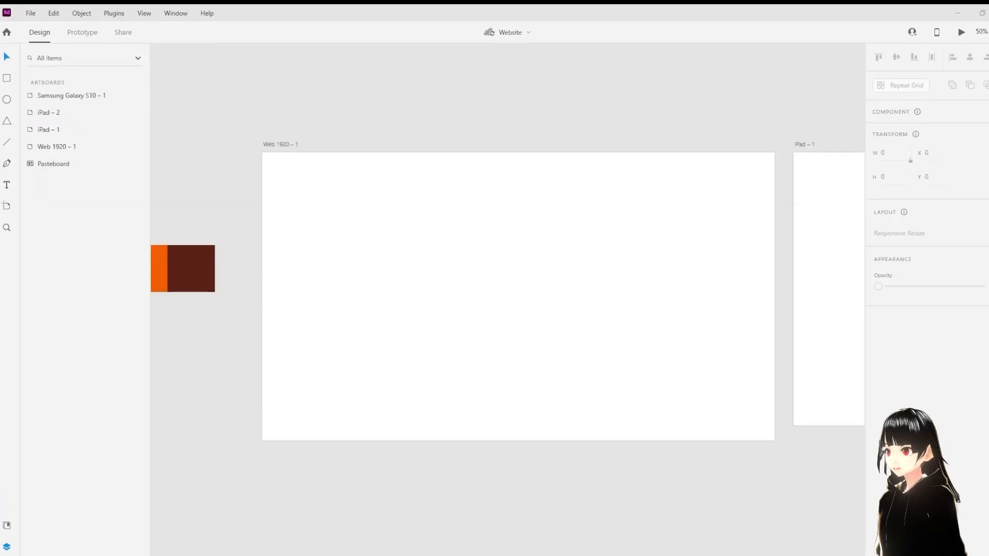
# Step: Draw a header rectangle 1920 wide and about 106 high along the top edge of the Web 1920 – 1 artboard
pyautogui.press('r')
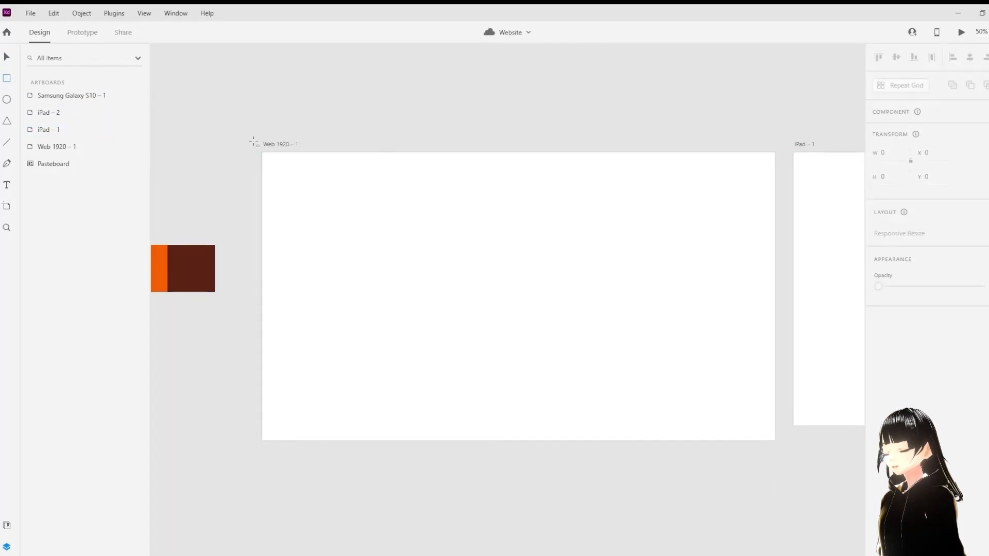
pyautogui.moveTo(267, 154)
pyautogui.mouseDown()
pyautogui.moveTo(287, 172)
pyautogui.moveTo(552, 201)
pyautogui.moveTo(774, 180)
pyautogui.mouseUp()
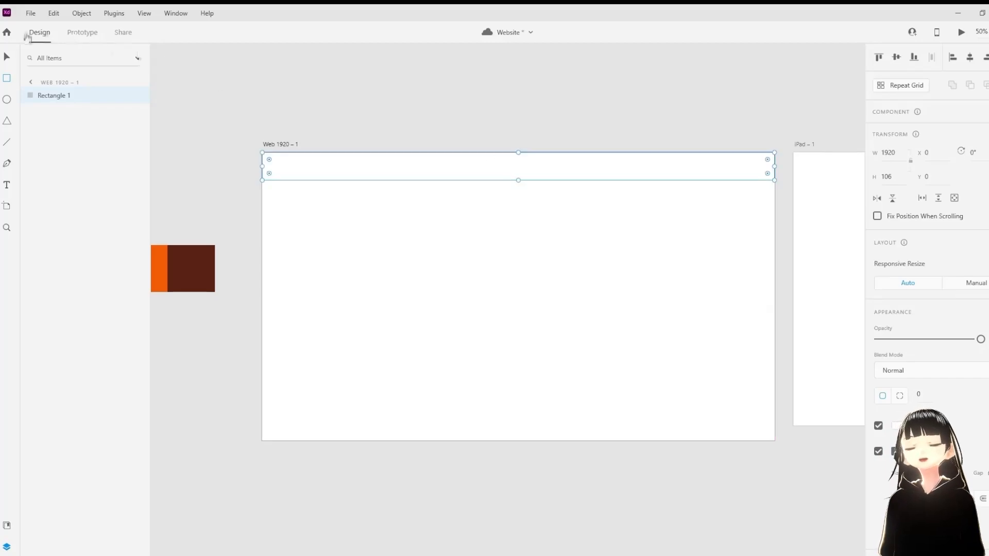
pyautogui.click(6, 57)
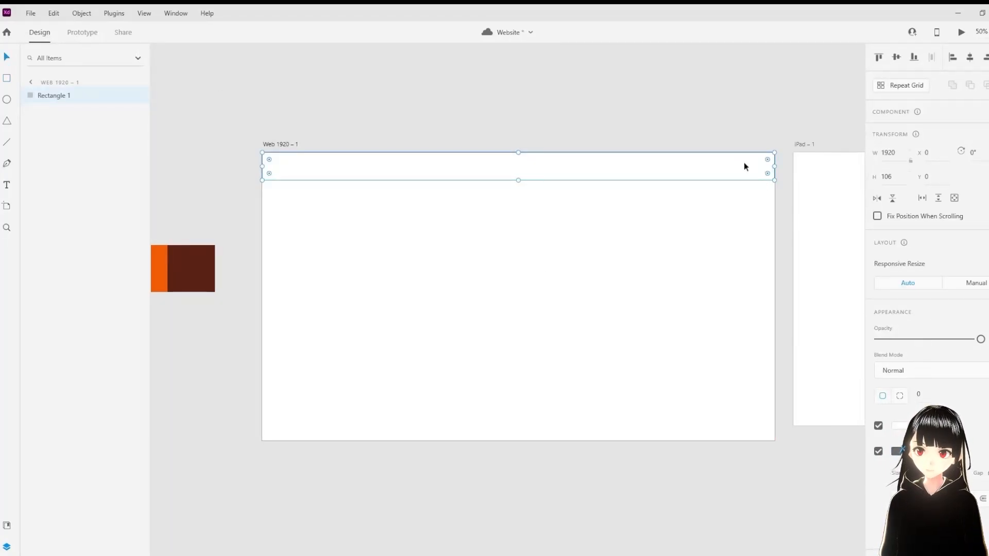
# Step: Set the header rectangle's height to 80
pyautogui.click(712, 202)
pyautogui.click(714, 168)
pyautogui.scroll(-2, 972, 448)
pyautogui.scroll(2, 972, 448)
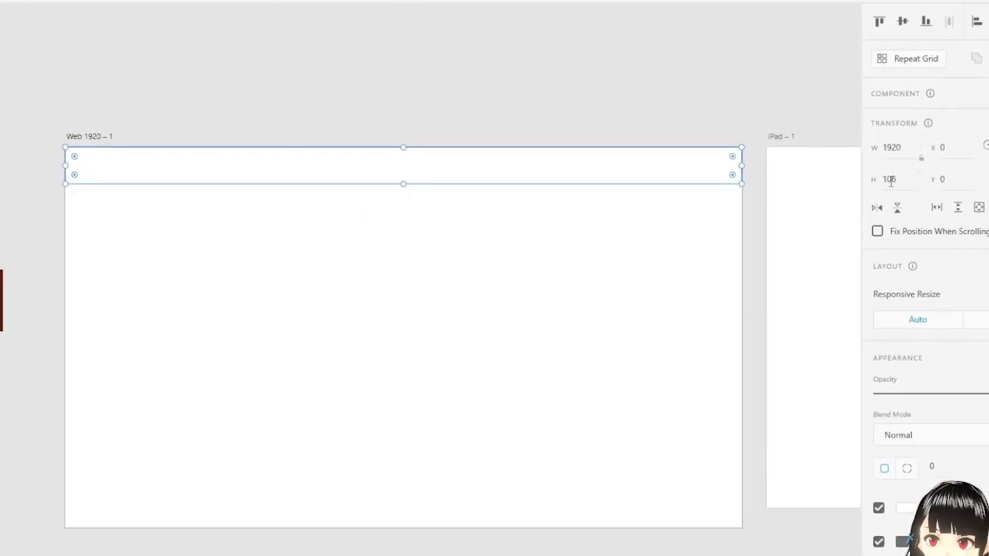
pyautogui.click(886, 178)
pyautogui.write('80')
pyautogui.press('Return')
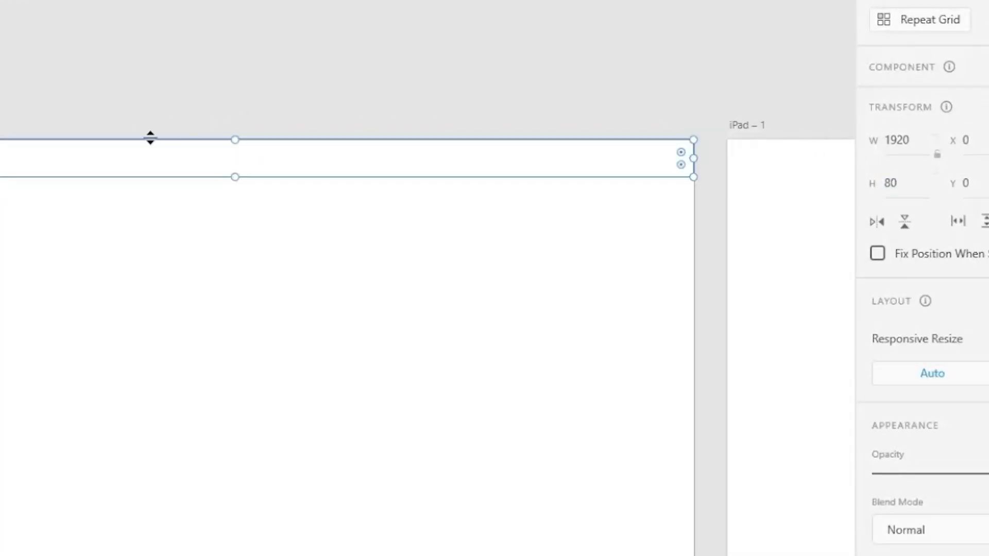
# Step: Add a "Home" text label near the header's left end and move it to X 88, Y 24
pyautogui.hotkey('ctrl', '+')
pyautogui.moveTo(360, 144); pyautogui.dragTo(468, 249)
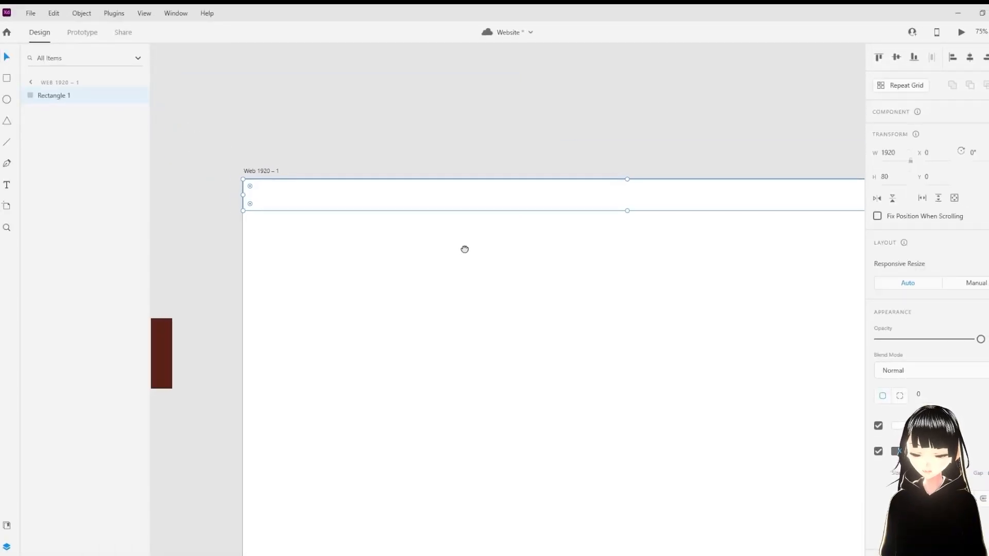
pyautogui.click(7, 186)
pyautogui.click(288, 191)
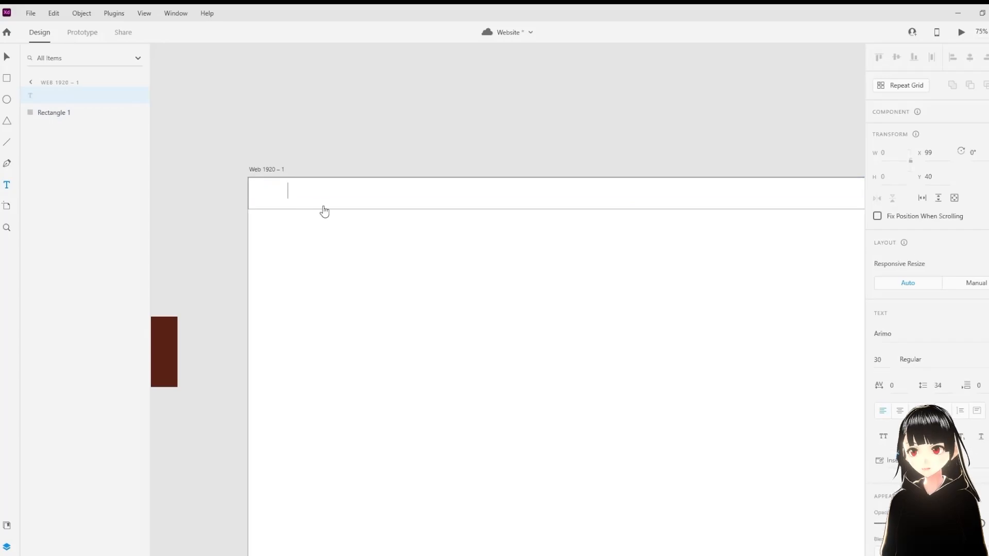
pyautogui.write('Home')
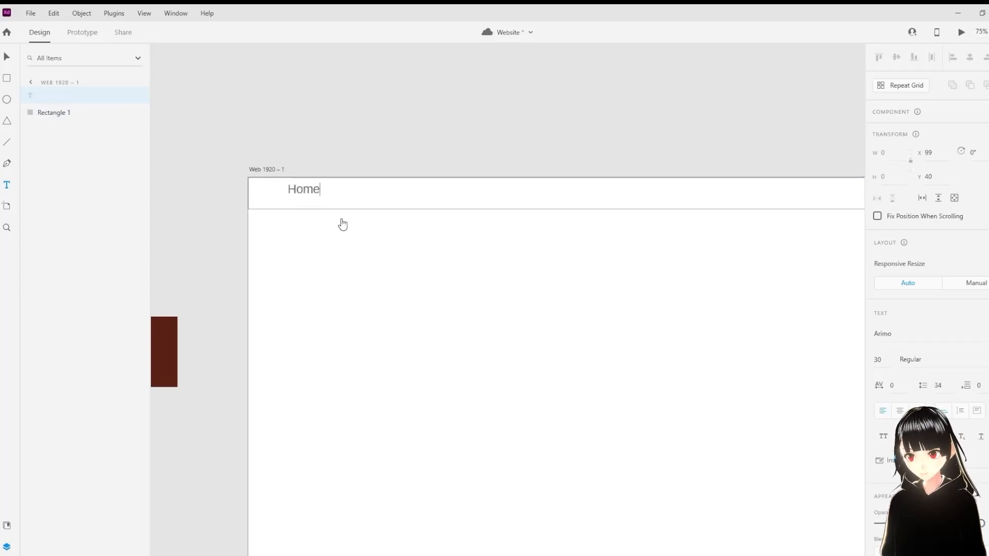
pyautogui.press('Escape')
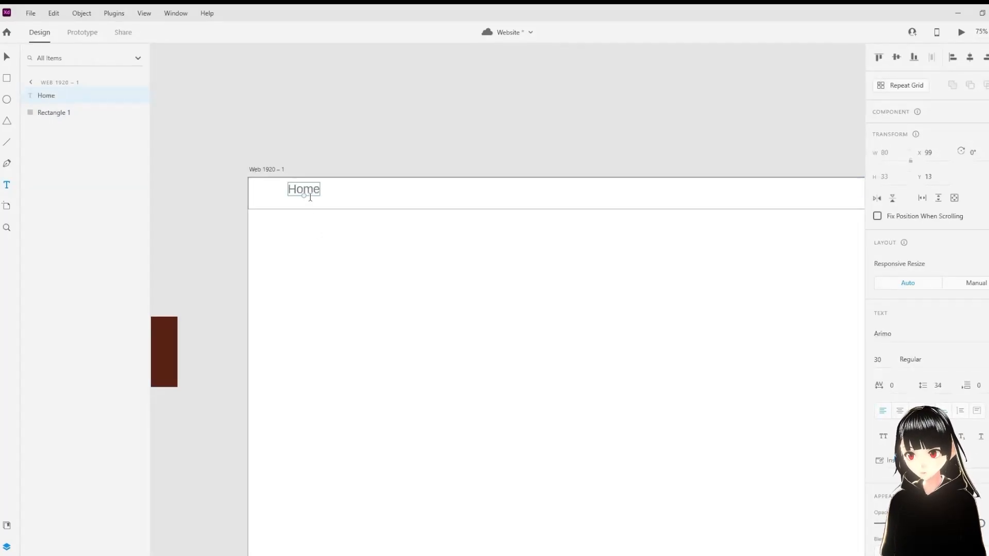
pyautogui.click(7, 58)
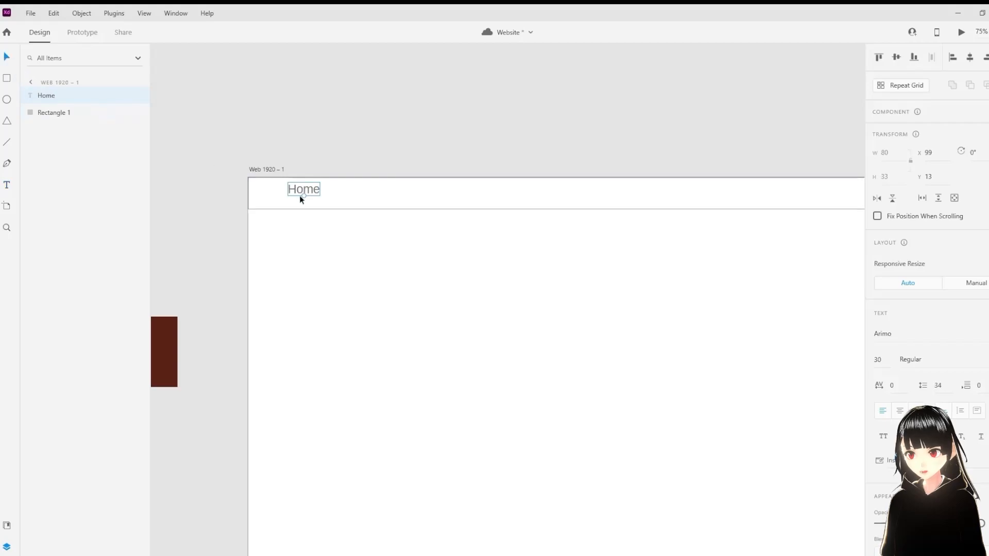
pyautogui.moveTo(304, 193); pyautogui.dragTo(300, 198)
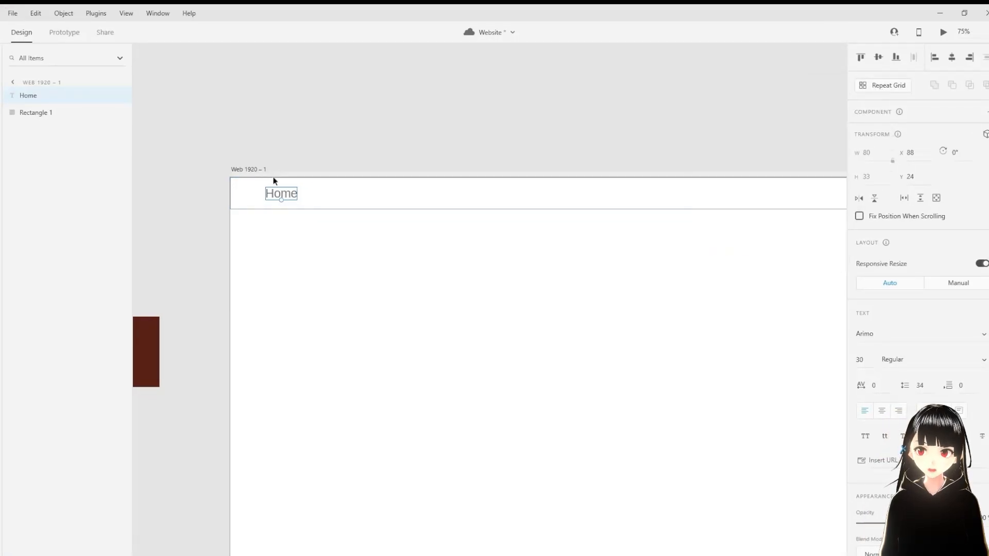
# Step: Turn the Home label into a repeat grid with two spaced copies side by side
pyautogui.click(867, 89)
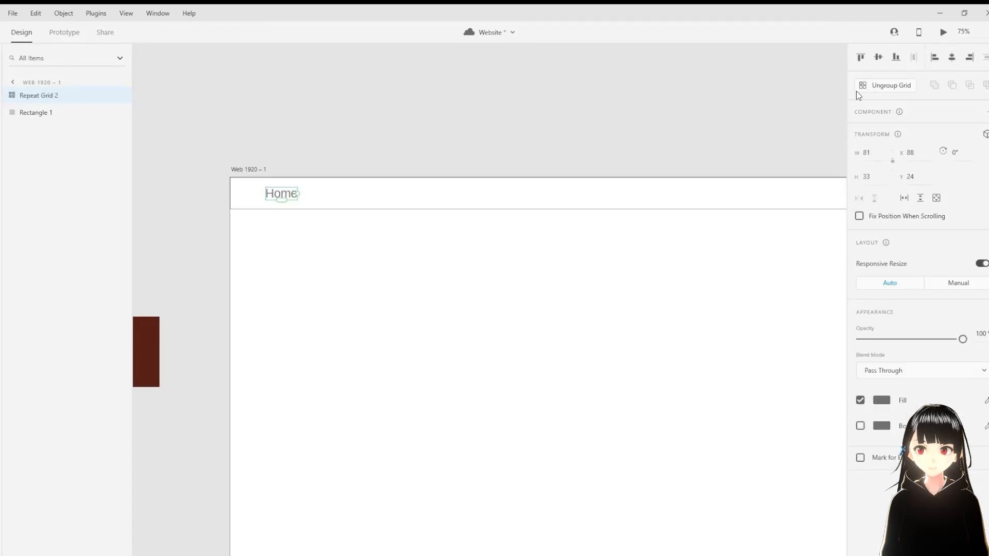
pyautogui.moveTo(298, 194); pyautogui.dragTo(320, 193)
pyautogui.moveTo(302, 195)
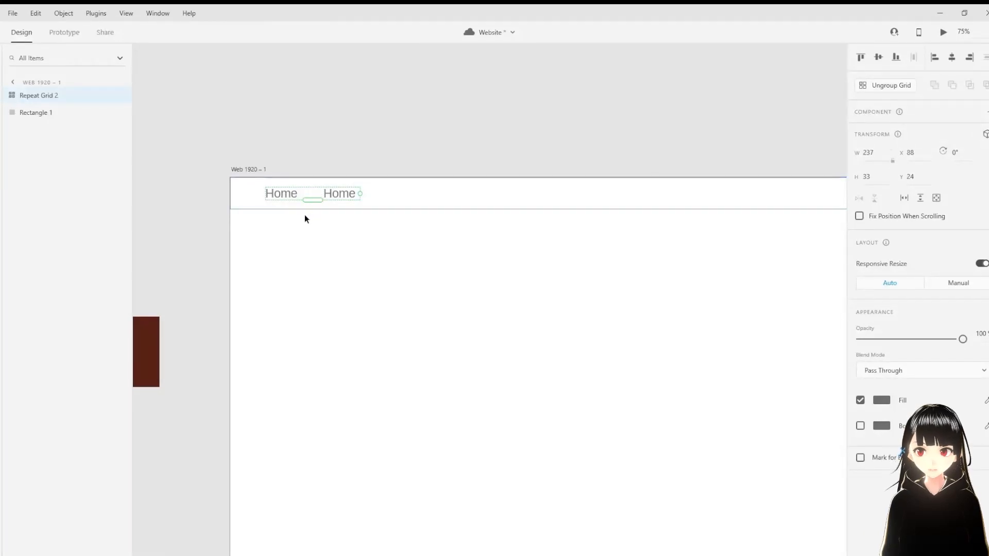
# Step: Duplicate the Home repeat grid to the header's right end and extend the copy to three labels
pyautogui.hotkey('ctrl', '-')
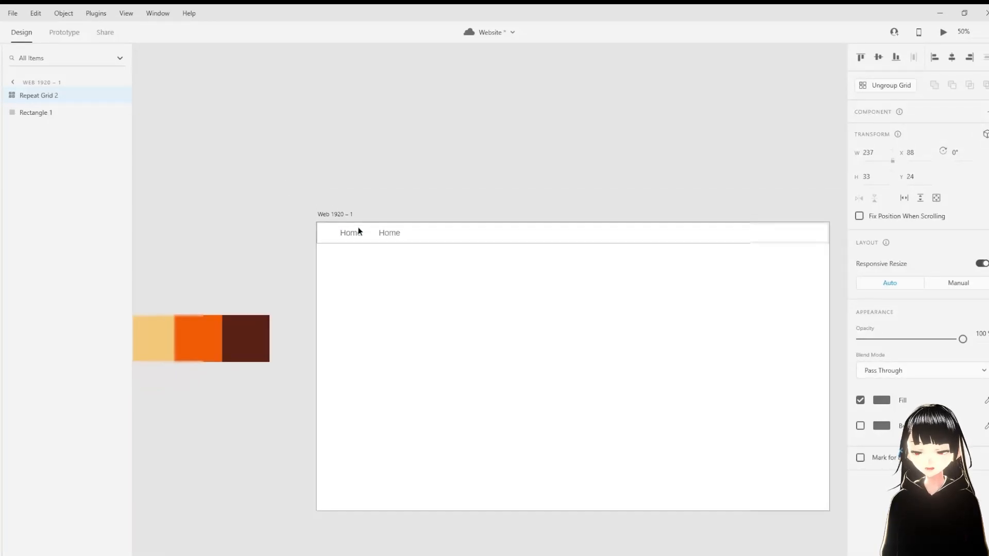
pyautogui.moveTo(430, 243); pyautogui.dragTo(716, 227)
pyautogui.hotkey('ctrl', 'd')
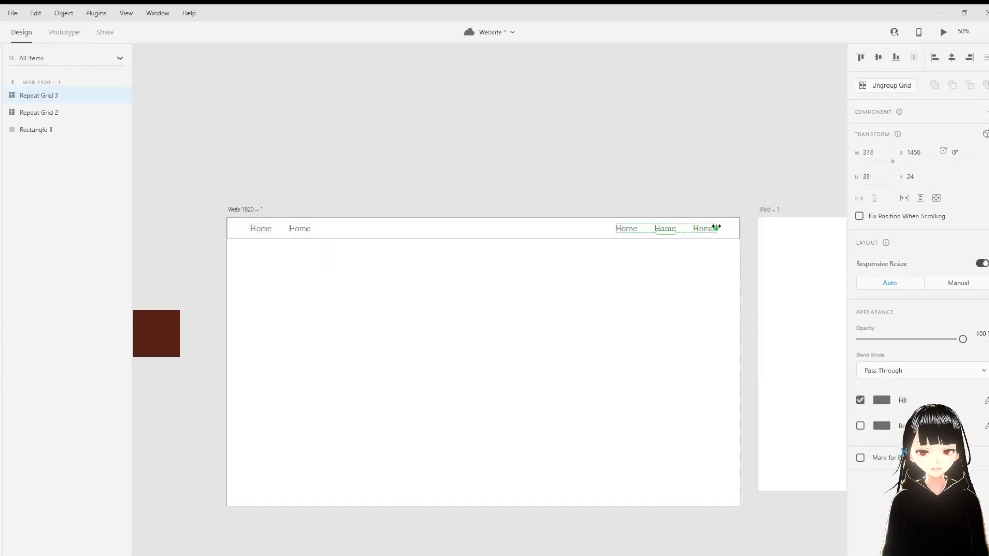
# Step: Convert the left Home grid to a plain group with 128 left padding and align it to the artboard's left edge at X 0
pyautogui.click(269, 233)
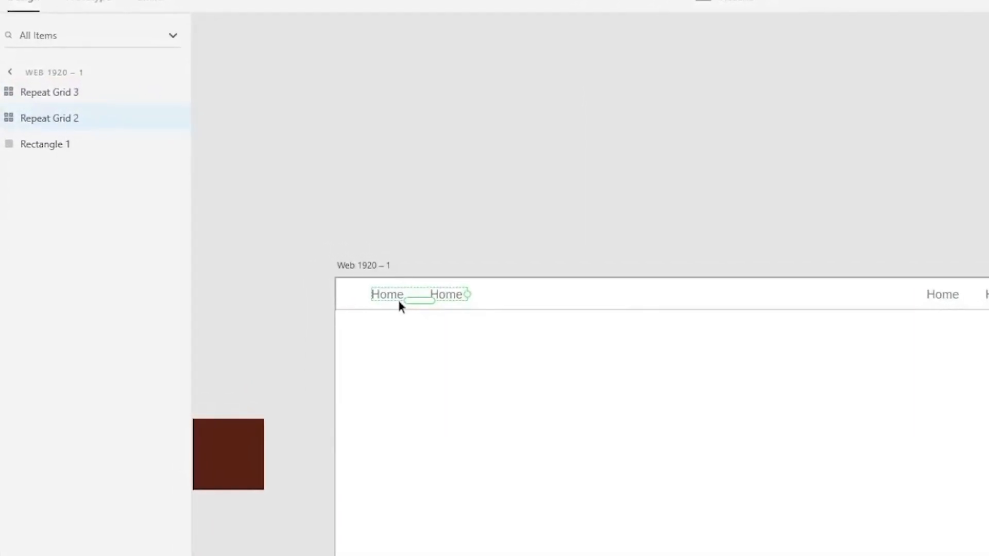
pyautogui.hotkey('ctrl', 'g')
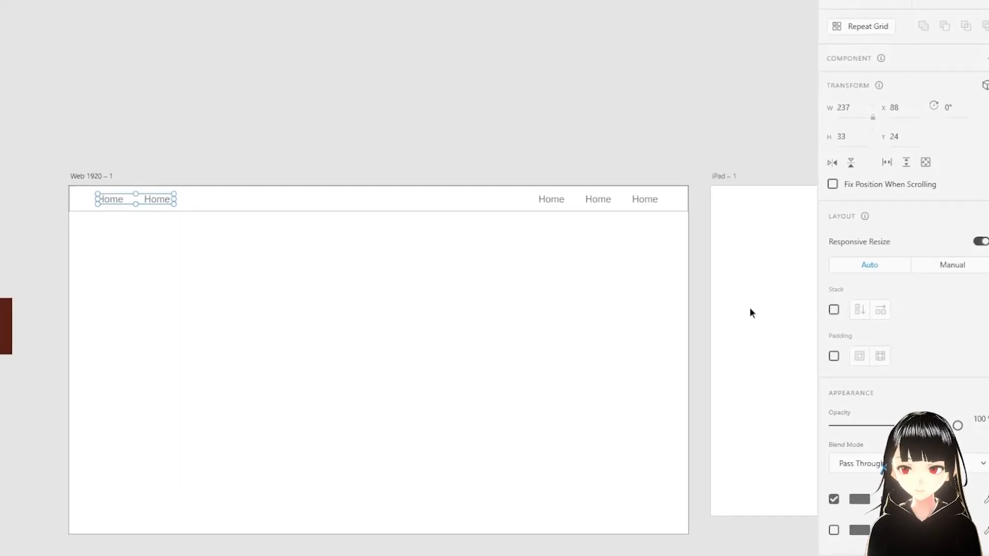
pyautogui.click(834, 356)
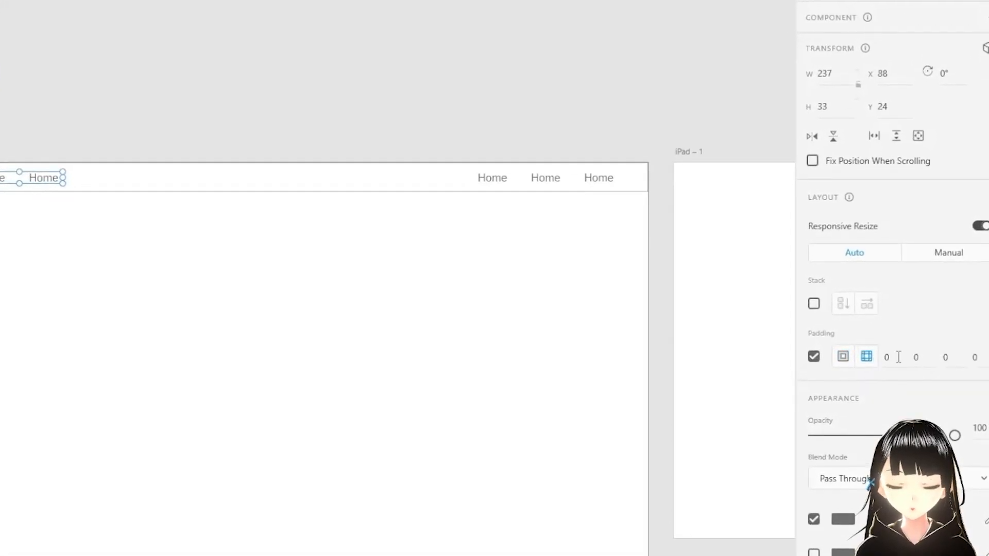
pyautogui.click(948, 357)
pyautogui.click(978, 358)
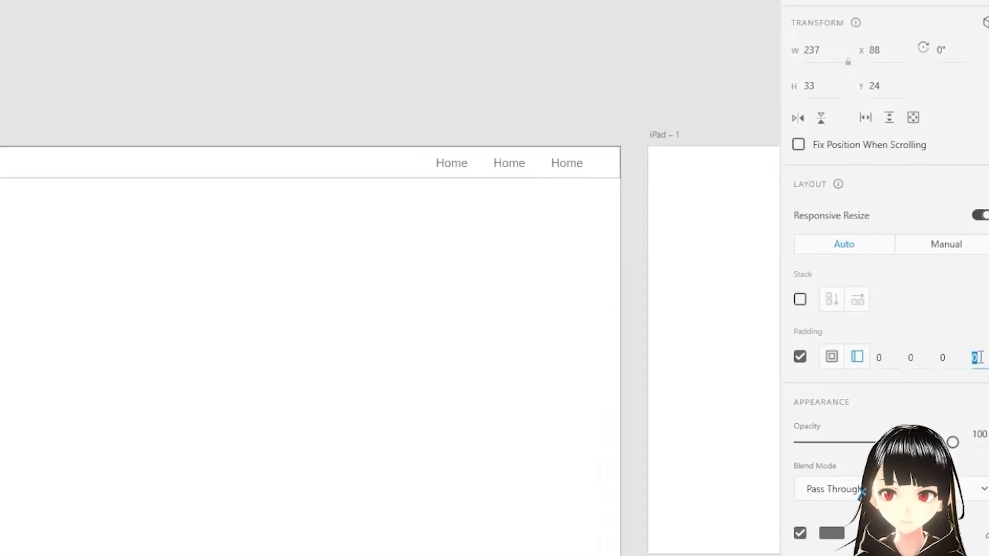
pyautogui.write('128')
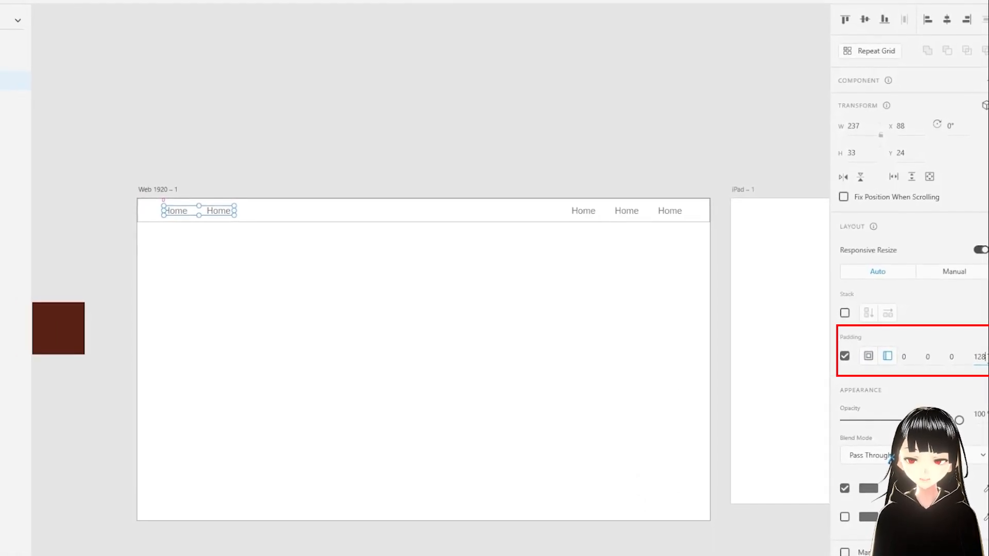
pyautogui.press('Return')
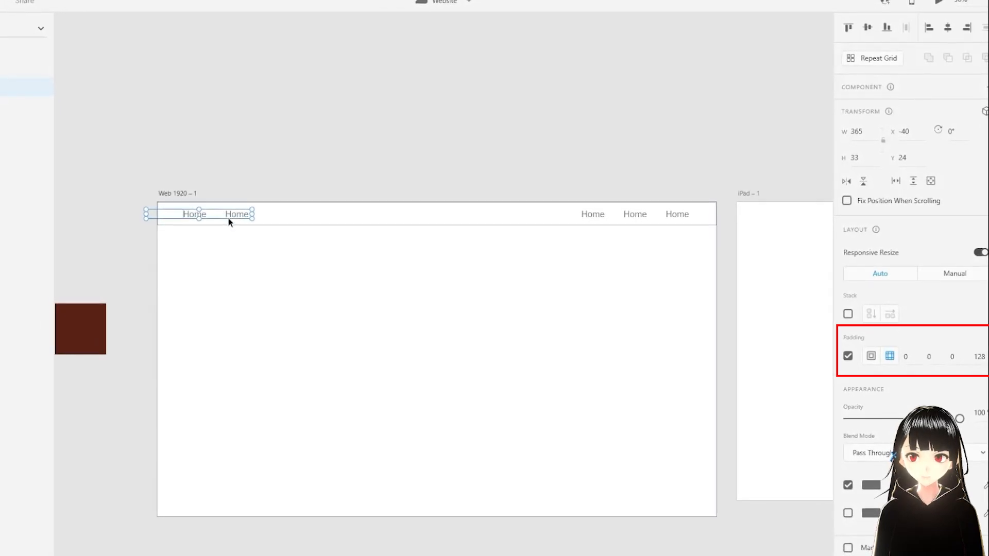
pyautogui.moveTo(239, 216); pyautogui.dragTo(251, 219)
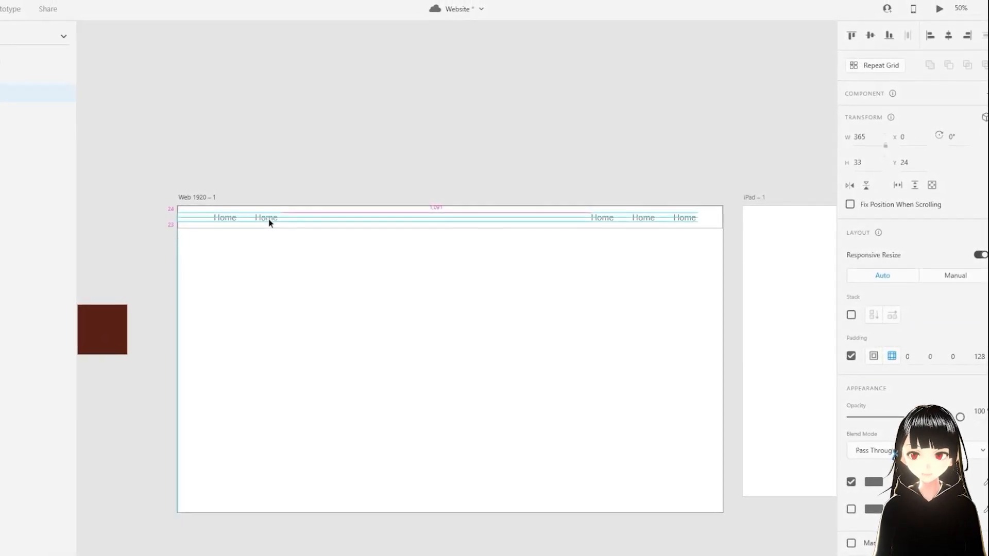
# Step: Convert the right Home grid to a plain group and set only its right padding to 128
pyautogui.click(683, 219)
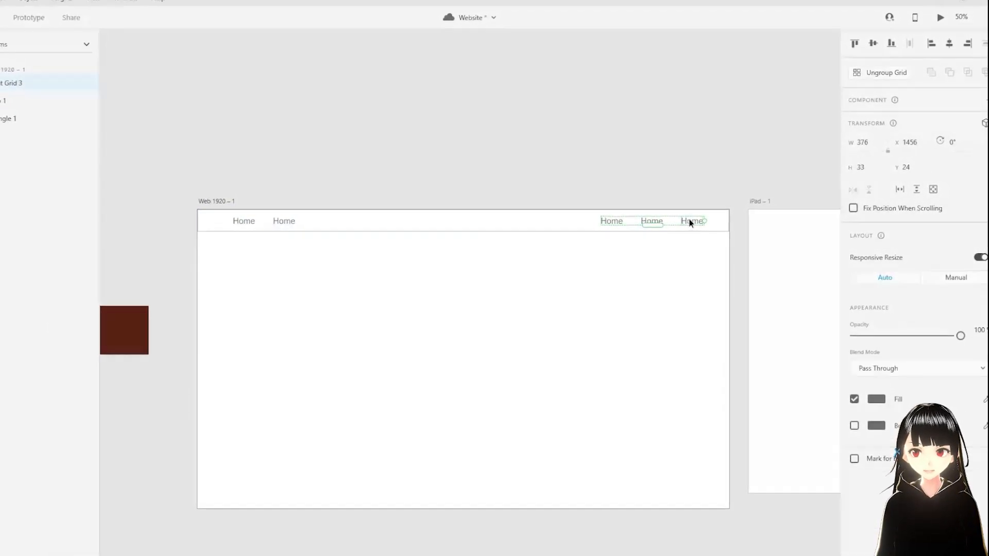
pyautogui.hotkey('ctrl', 'shift', 'g')
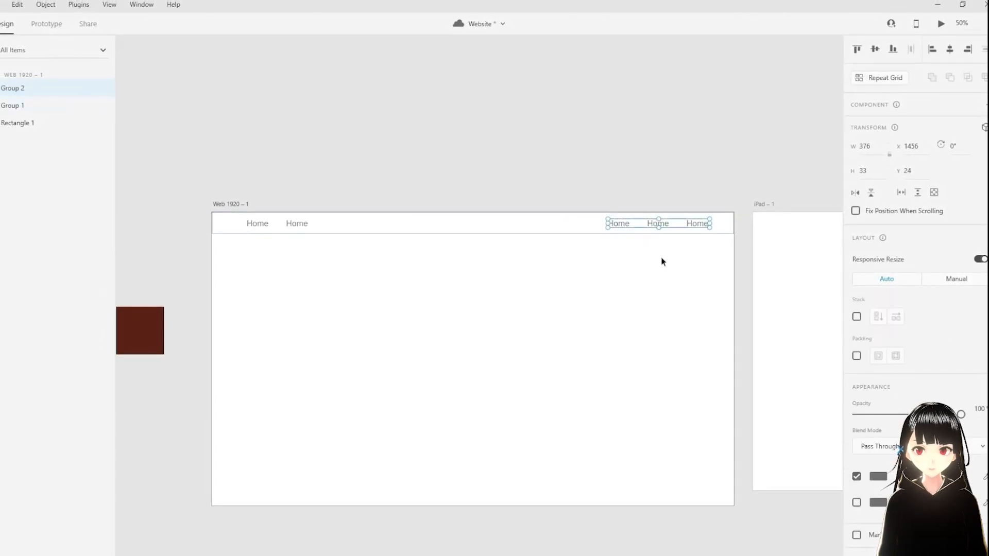
pyautogui.click(857, 355)
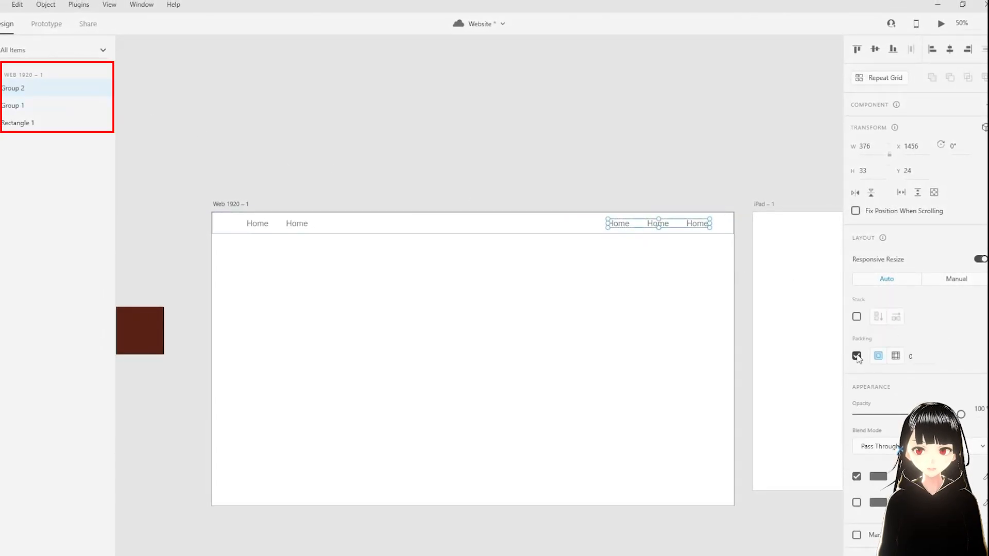
pyautogui.click(896, 356)
pyautogui.click(933, 356)
pyautogui.write('12')
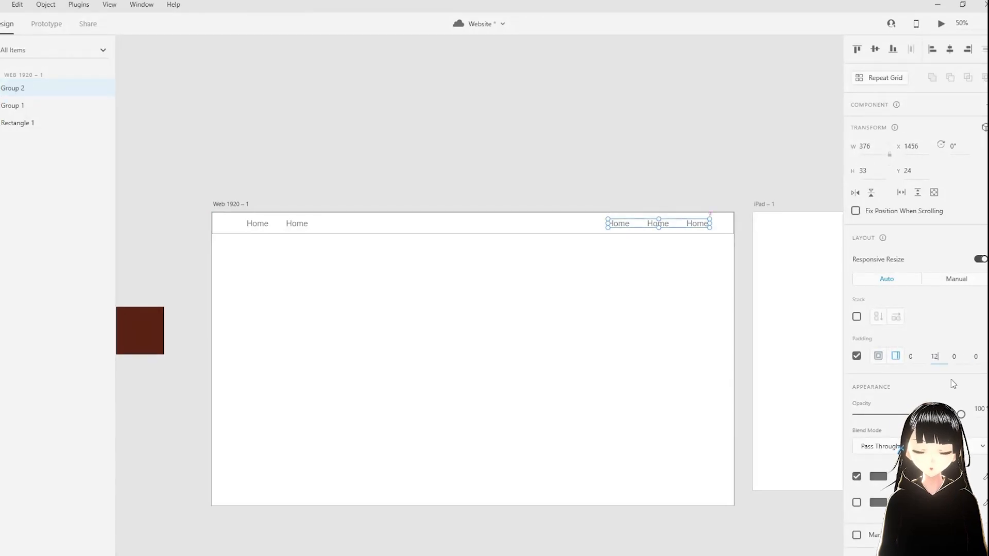
pyautogui.write('8')
pyautogui.press('Return')
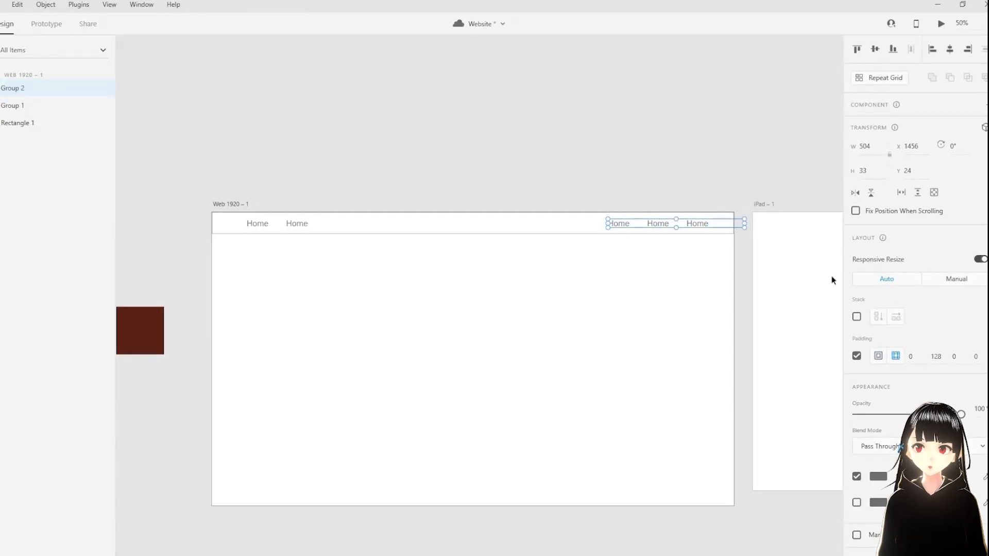
# Step: Move the right Home group flush with the Web 1920 artboard's right edge at X 1416
pyautogui.moveTo(704, 225); pyautogui.dragTo(688, 222)
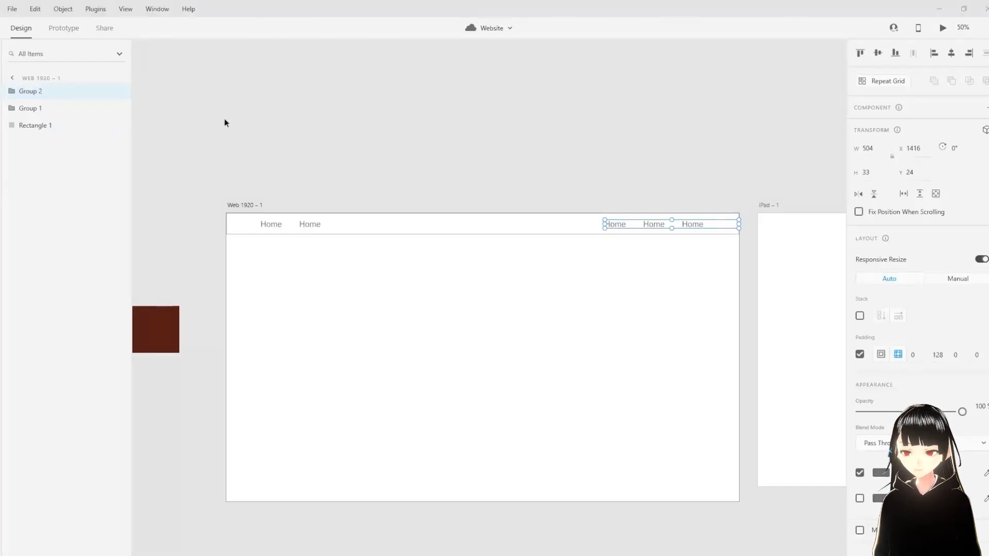
# Step: Paste the House of Jerem logo into the middle of the header and align it vertically with the header rectangle
pyautogui.click(492, 226)
pyautogui.hotkey('ctrl', 'v')
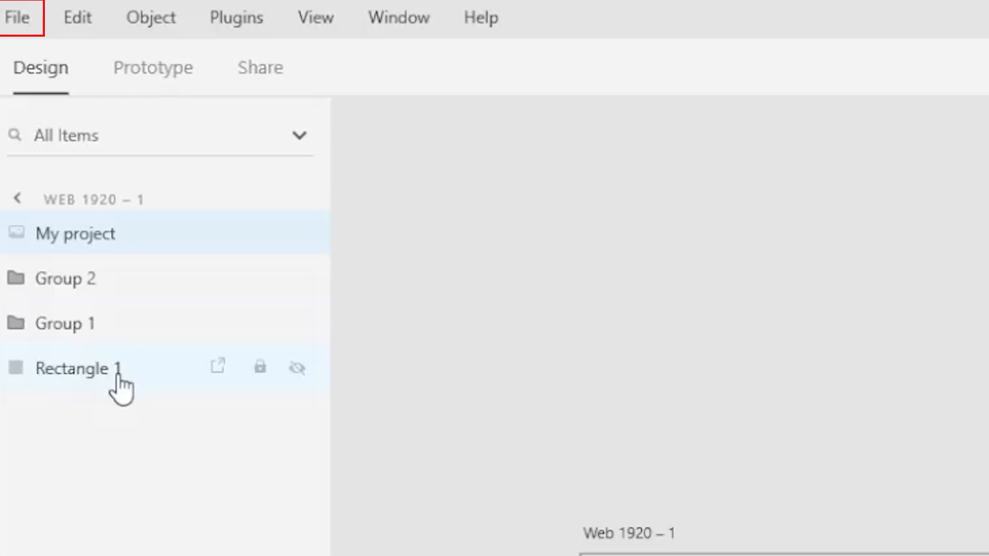
pyautogui.click(117, 375)
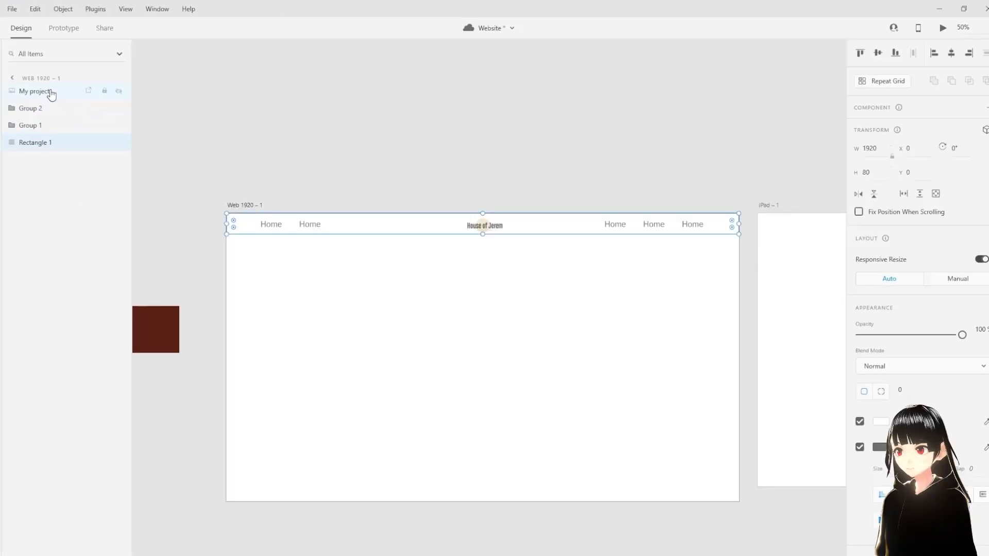
pyautogui.keyDown('ctrl'); pyautogui.click(113, 234); pyautogui.keyUp('ctrl')
pyautogui.click(878, 54)
# Step: Group the logo, both link groups and the header rectangle, and name the group Navigation
pyautogui.keyDown('shift'); pyautogui.click(62, 93); pyautogui.keyUp('shift')
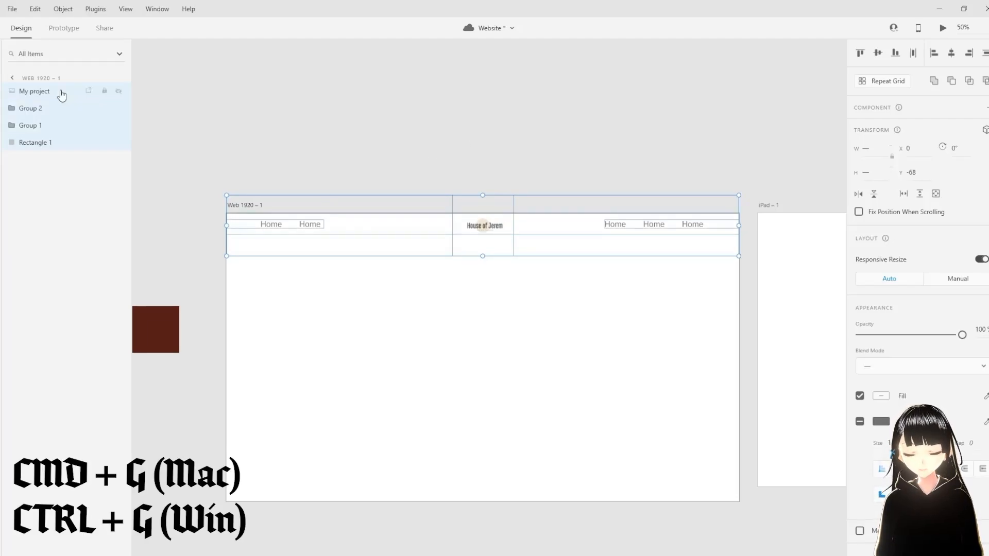
pyautogui.hotkey('ctrl', 'g')
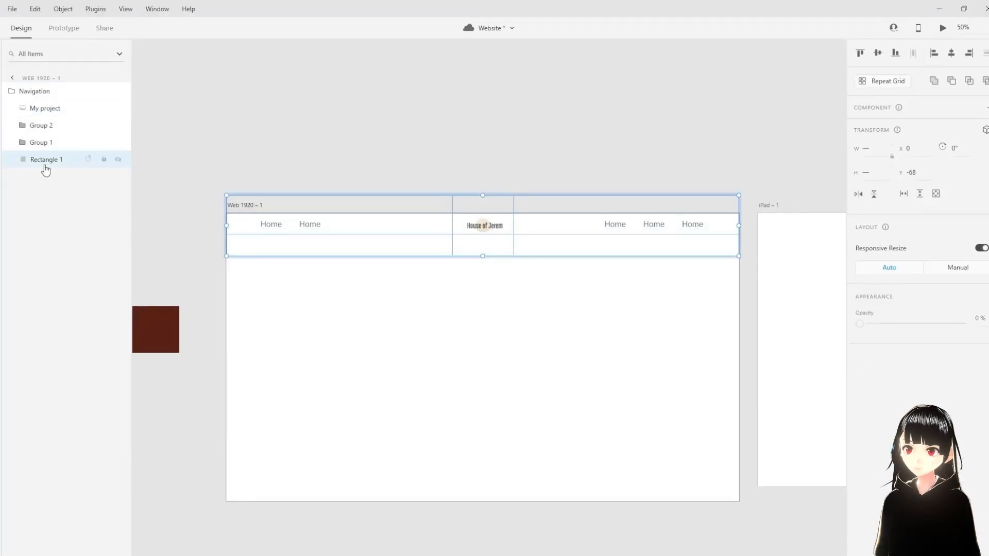
pyautogui.click(44, 160)
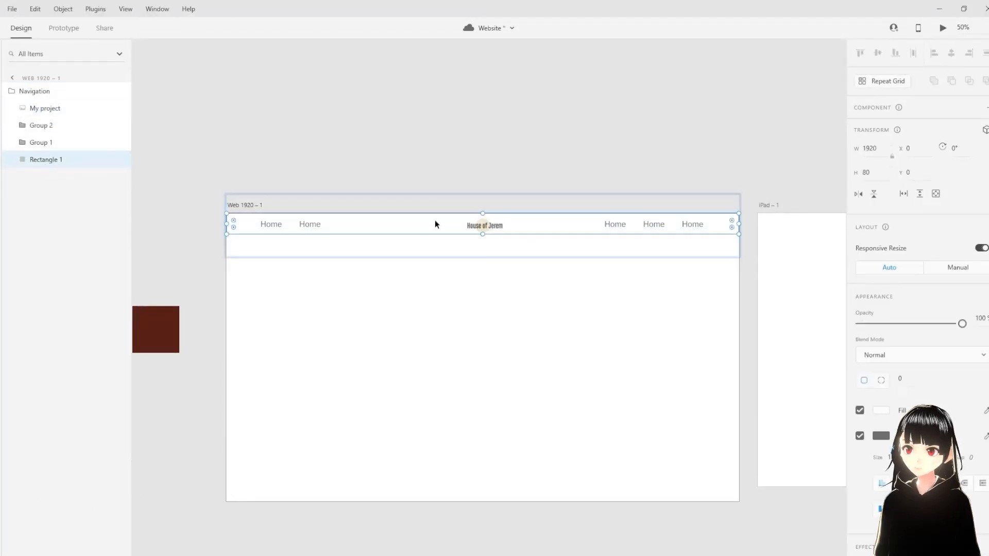
pyautogui.click(490, 166)
# Step: Nudge the logo inside the Navigation group up to Y -74 so it sits centred in the header bar
pyautogui.hotkey('ctrl', '=')
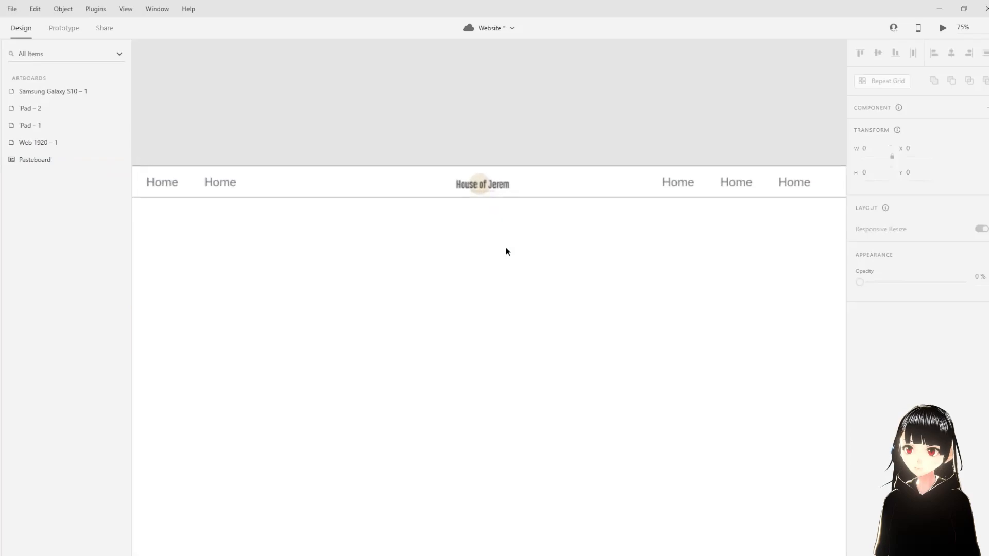
pyautogui.click(455, 184)
pyautogui.doubleClick(455, 184)
pyautogui.moveTo(471, 180); pyautogui.dragTo(471, 179)
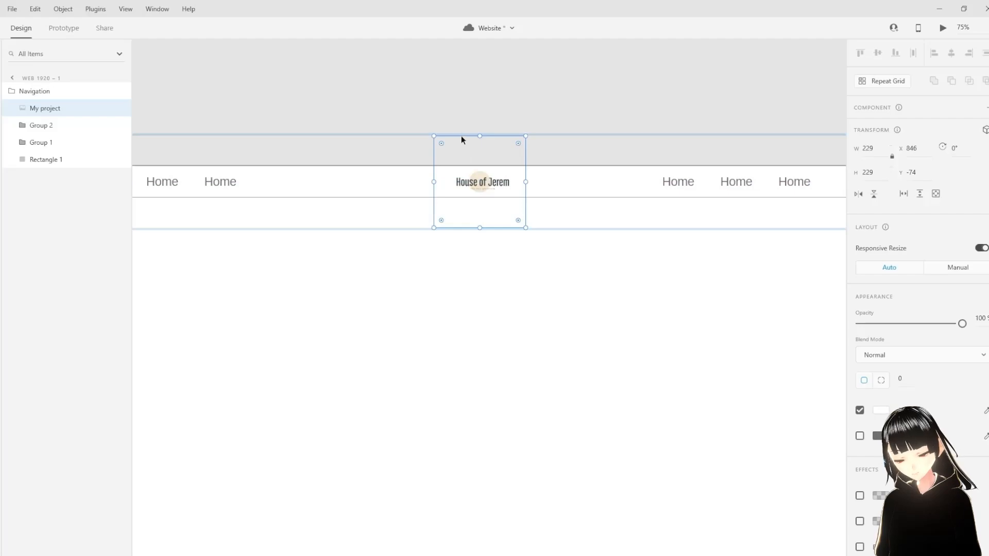
pyautogui.click(467, 88)
pyautogui.hotkey('ctrl', '-')
pyautogui.hotkey('ctrl', '=')
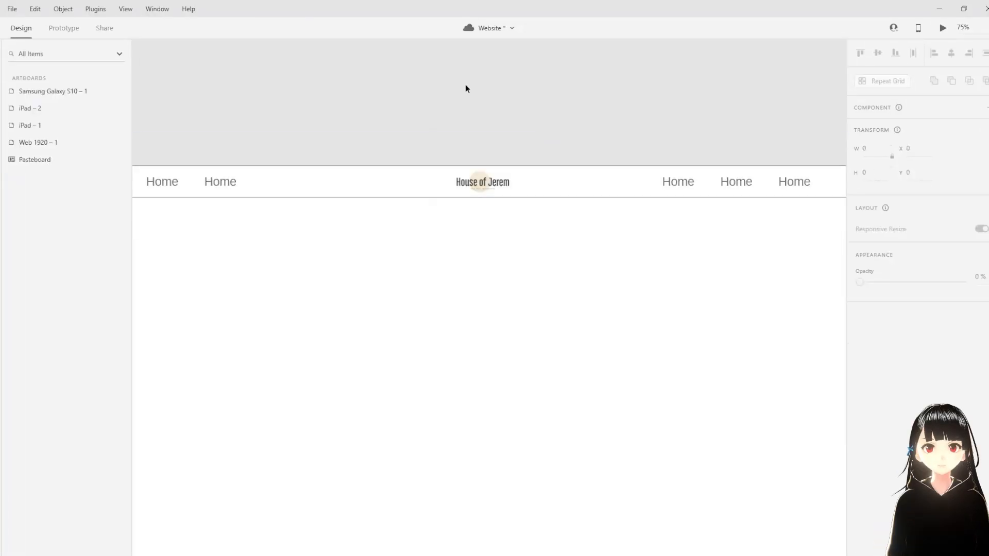
pyautogui.hotkey('ctrl', '-')
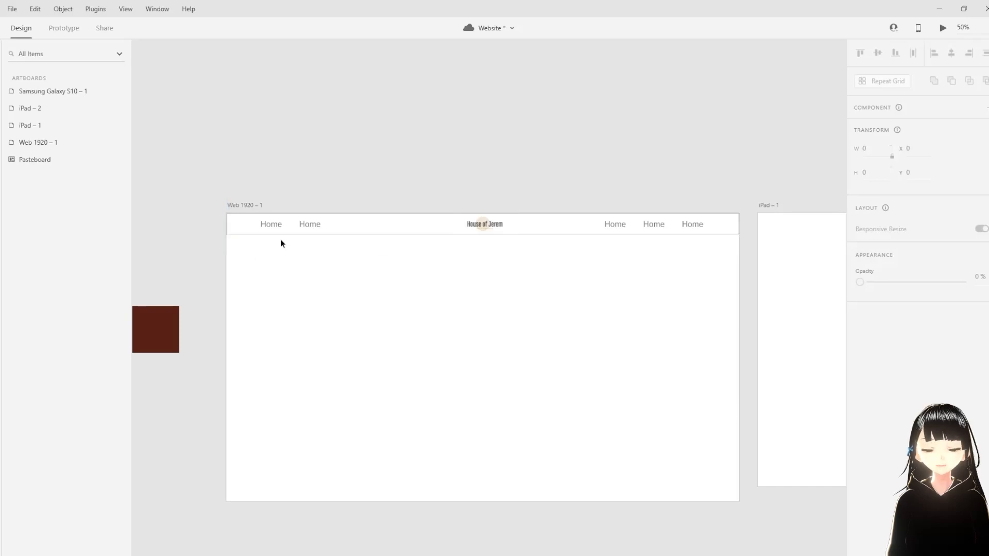
# Step: Change the second left label to Events and the three right labels to Location, Contact and Donate
pyautogui.click(306, 226)
pyautogui.doubleClick(305, 225)
pyautogui.doubleClick(305, 225)
pyautogui.doubleClick(305, 224)
pyautogui.write('e')
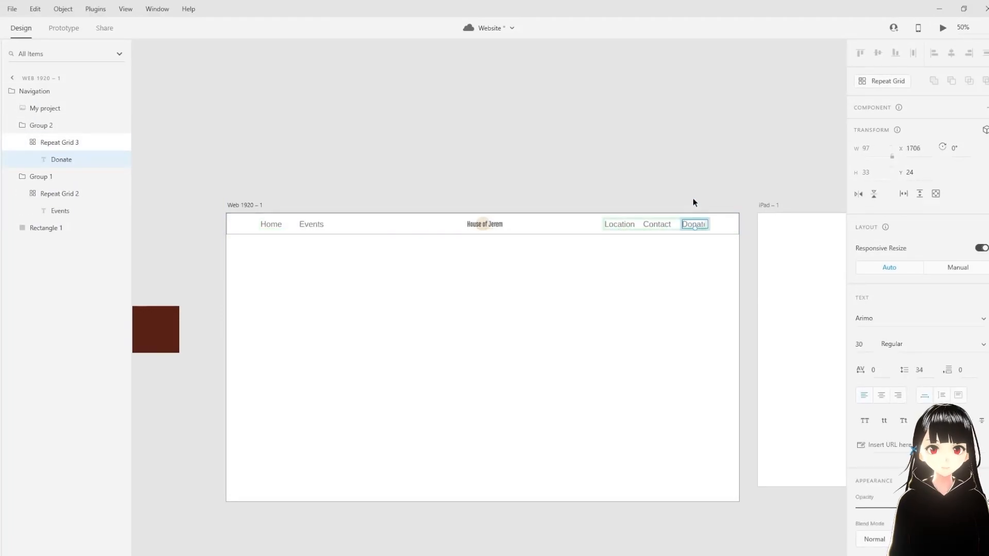
pyautogui.scroll(2, 690, 232)
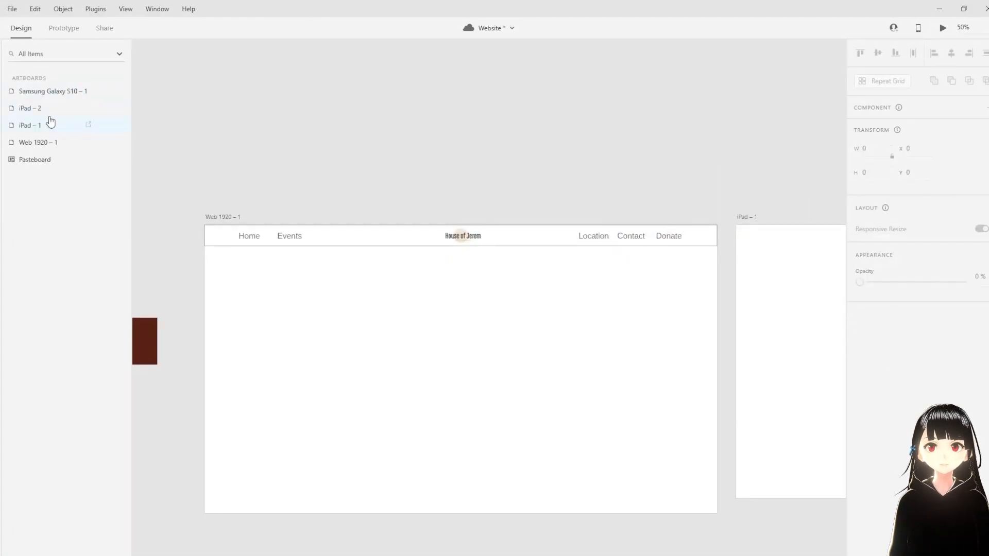
# Step: Rename the group holding the Location, Contact and Donate links as Nav Links
pyautogui.doubleClick(39, 125)
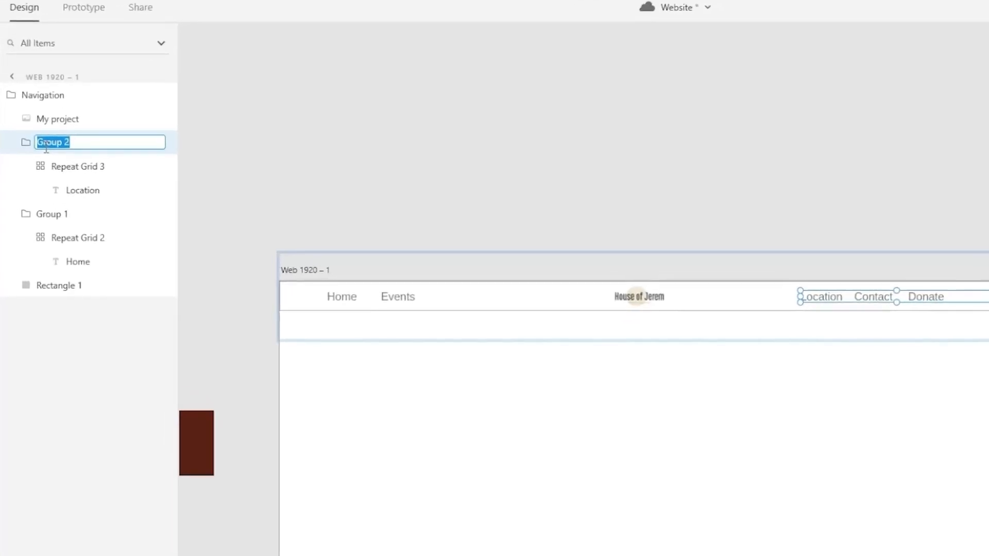
pyautogui.write('Nav')
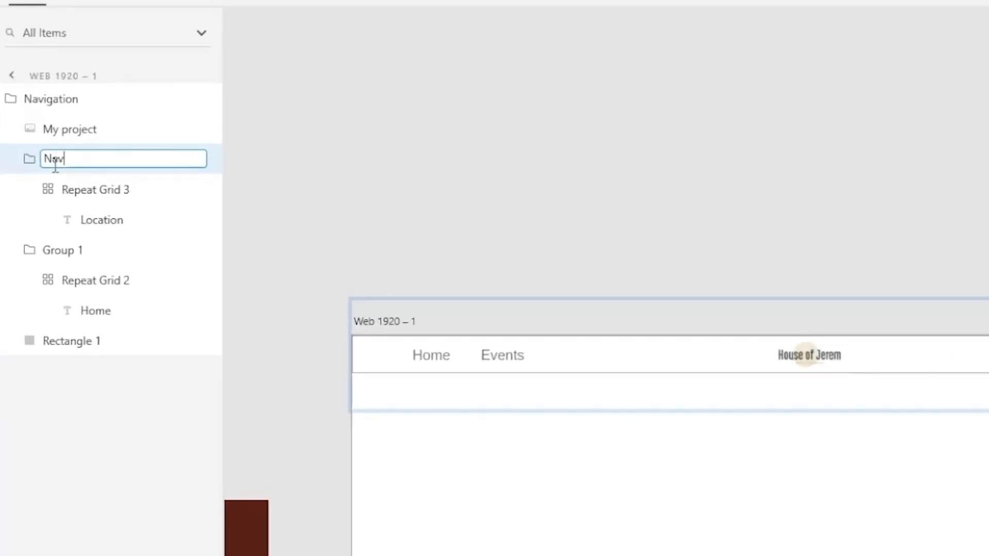
pyautogui.press('Return')
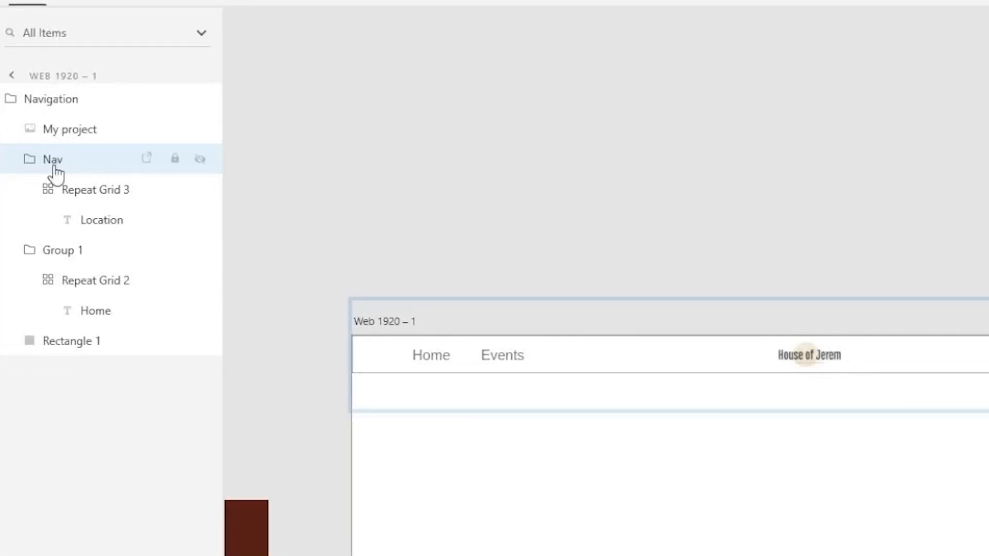
pyautogui.click(77, 167)
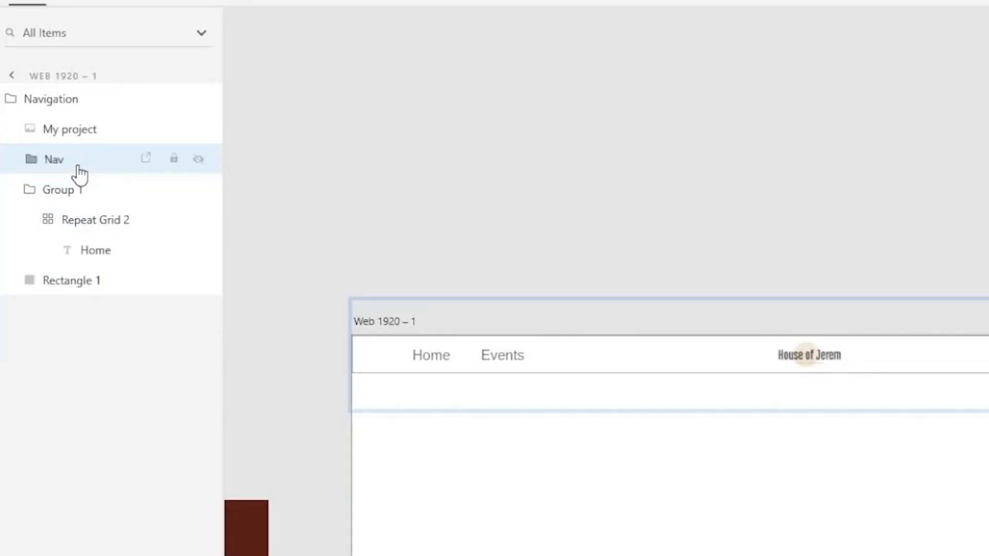
pyautogui.click(77, 172)
pyautogui.doubleClick(60, 164)
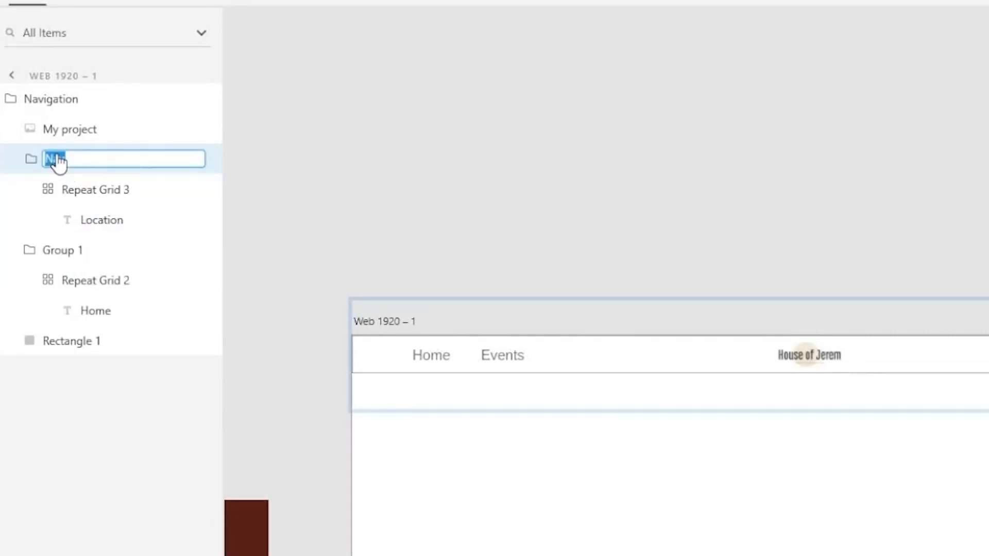
pyautogui.press('Right')
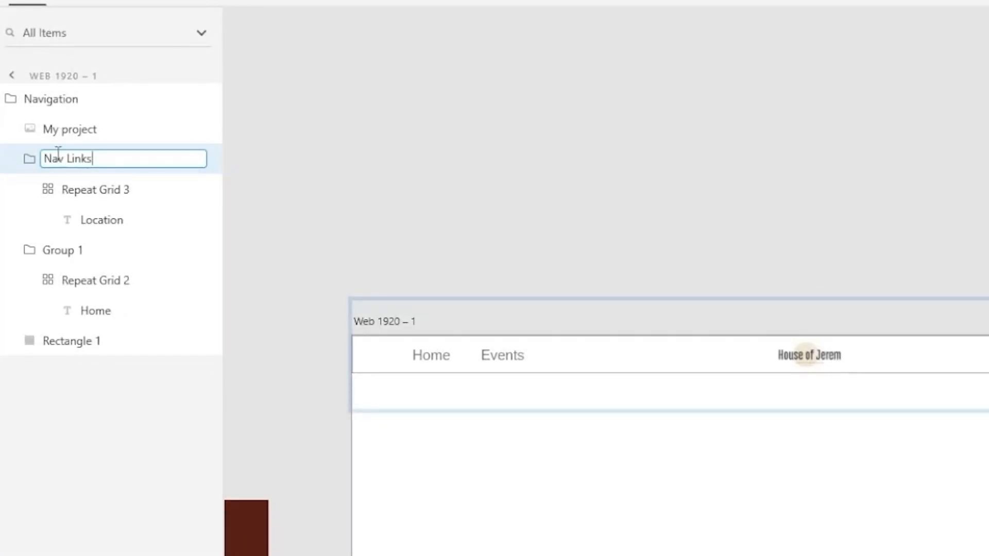
# Step: Rename the Home and Events group as Nav Links and collapse both link groups
pyautogui.doubleClick(70, 252)
pyautogui.write('Nav Links')
pyautogui.press('Return')
pyautogui.click(30, 159)
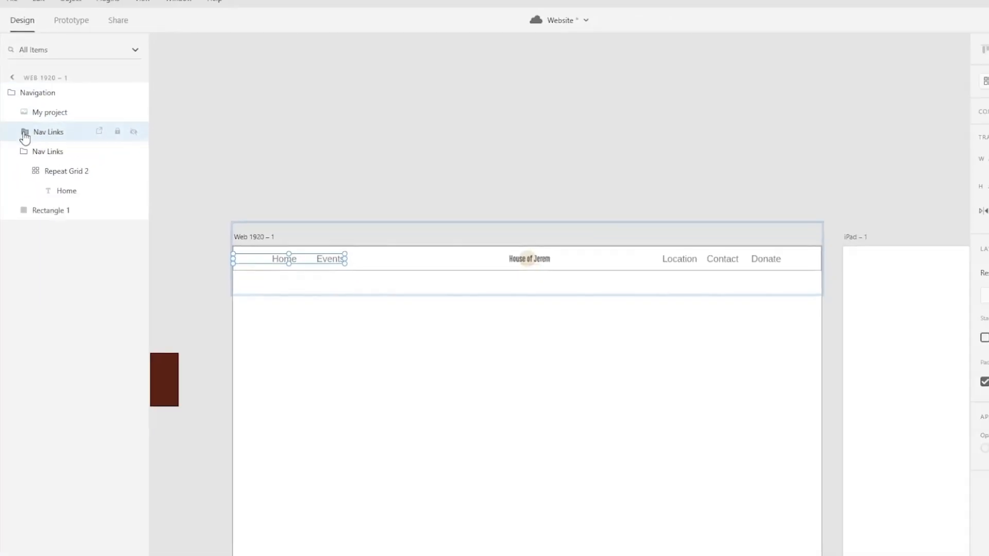
pyautogui.click(24, 152)
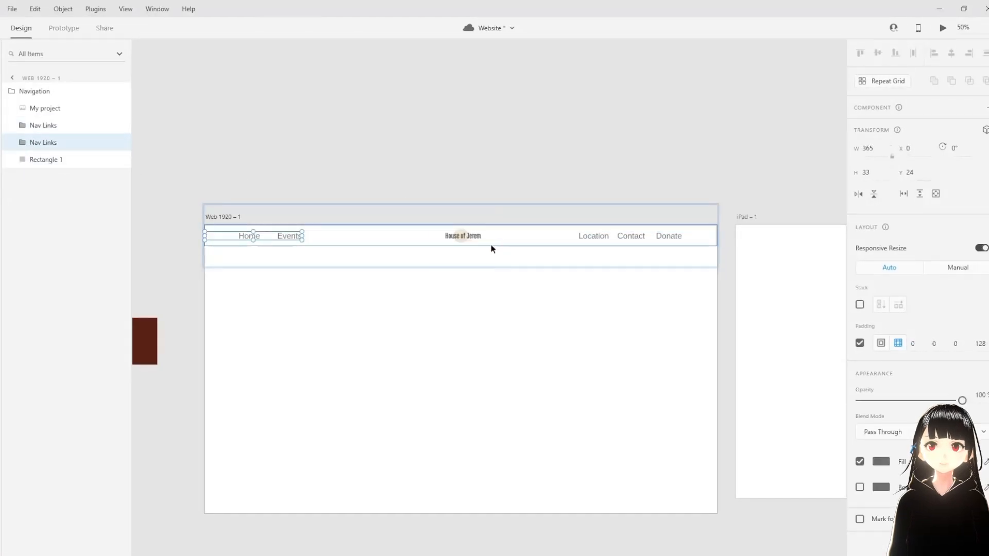
# Step: Fill the header rectangle with the saved color #F2C879
pyautogui.click(439, 270)
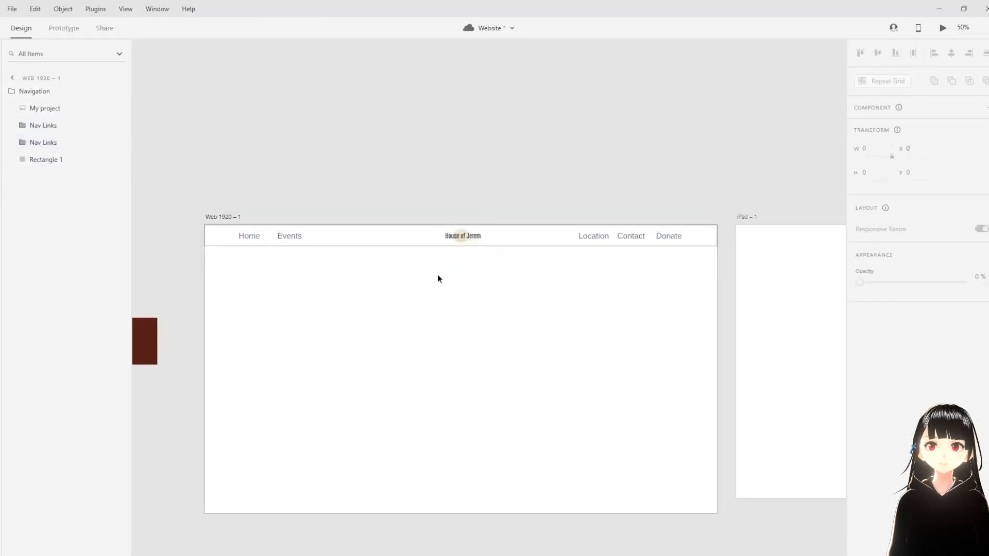
pyautogui.click(402, 246)
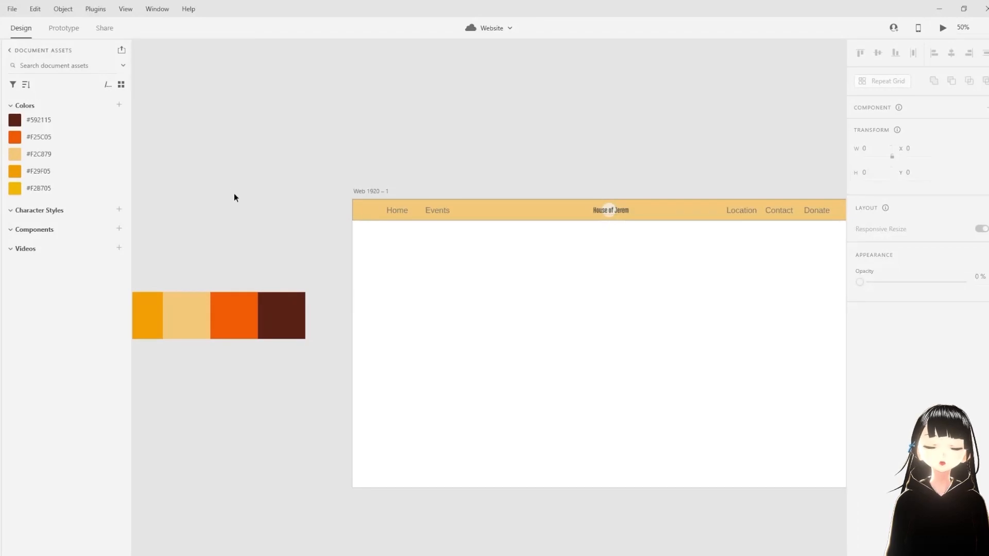
# Step: Paste the cream rectangle, move it just above the palette's light tan swatch and enlarge it to about 182 by 124
pyautogui.hotkey('ctrl', 'v')
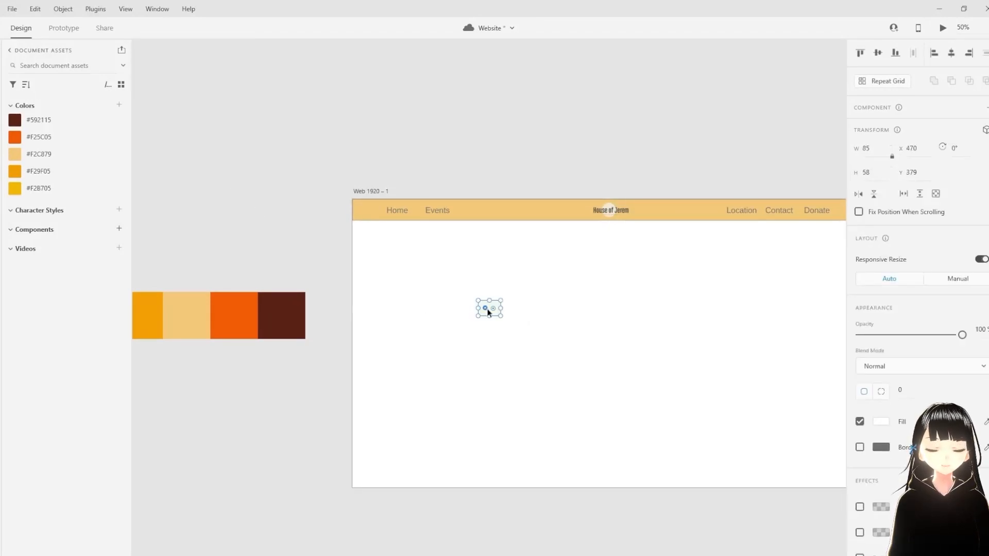
pyautogui.moveTo(481, 309); pyautogui.dragTo(268, 274)
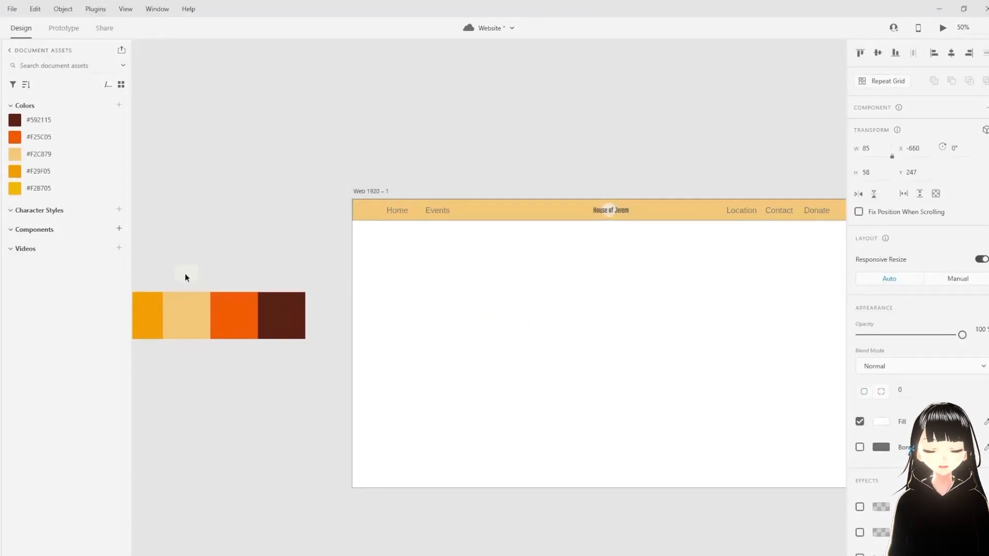
pyautogui.moveTo(174, 274); pyautogui.dragTo(214, 286)
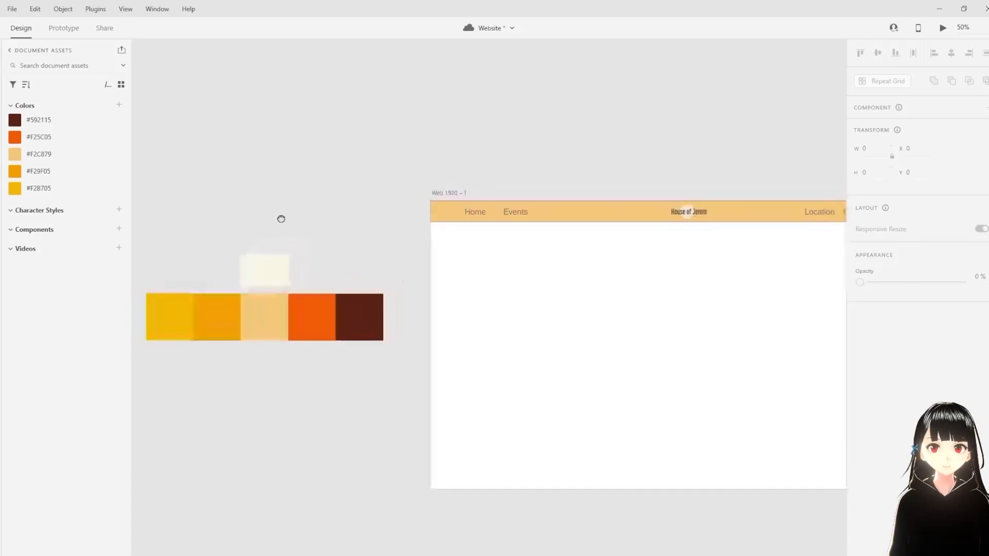
pyautogui.moveTo(280, 218); pyautogui.dragTo(216, 220)
# Step: Sample the cream color #FAF6E5 as the new swatch's fill and save it to the document colors
pyautogui.click(201, 283)
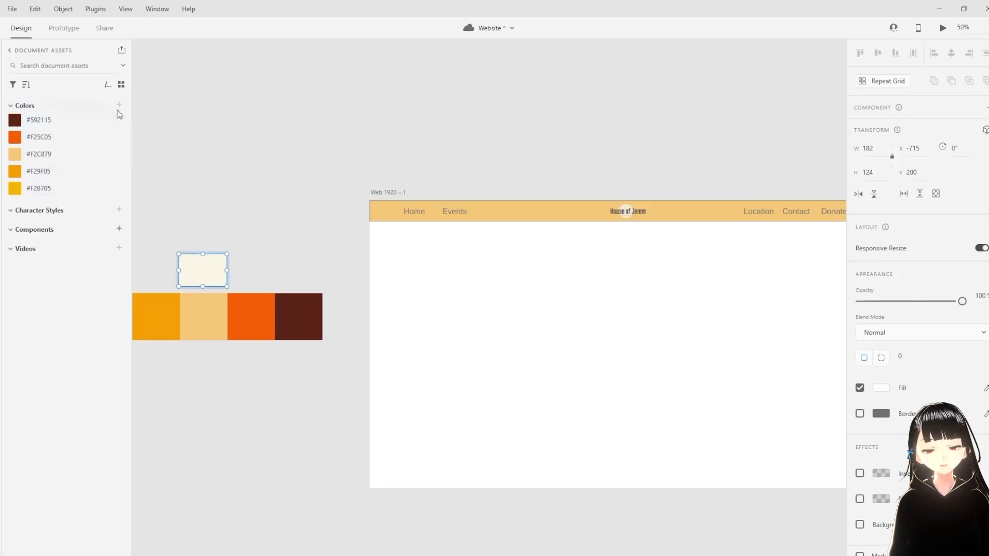
pyautogui.click(973, 392)
pyautogui.click(200, 278)
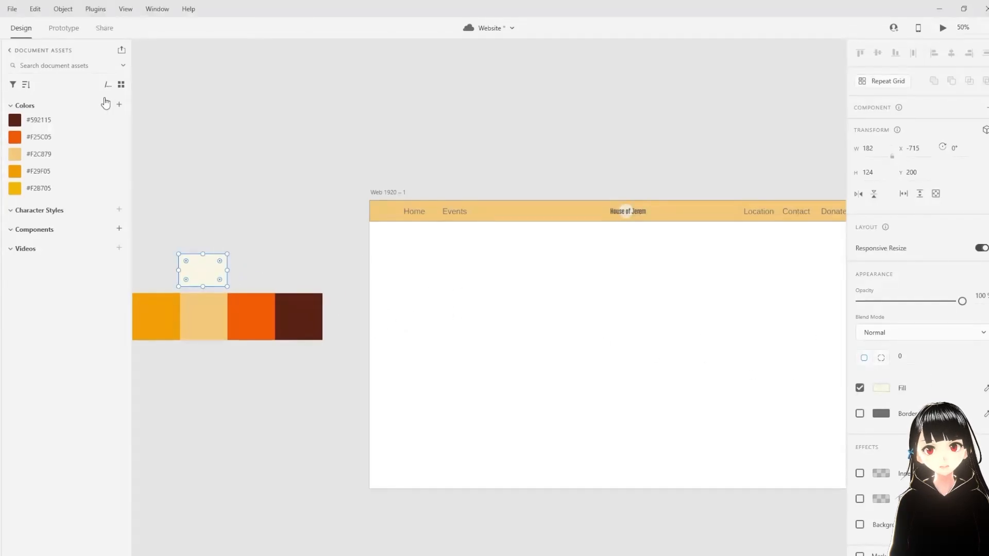
pyautogui.click(120, 108)
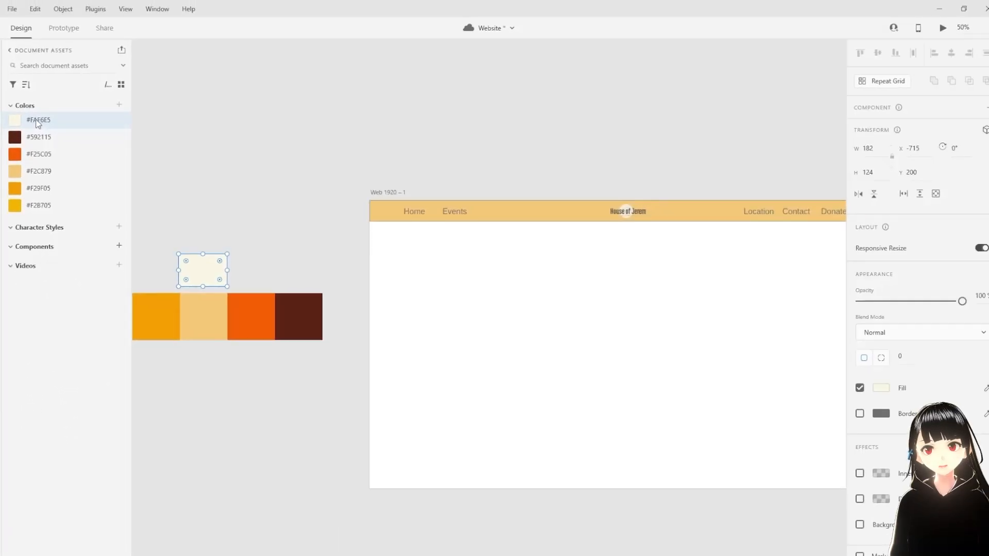
# Step: Fill the header rectangle with the saved color #FAF6E5 and remove its border
pyautogui.moveTo(37, 123); pyautogui.dragTo(402, 243)
pyautogui.hotkey('ctrl', 'z')
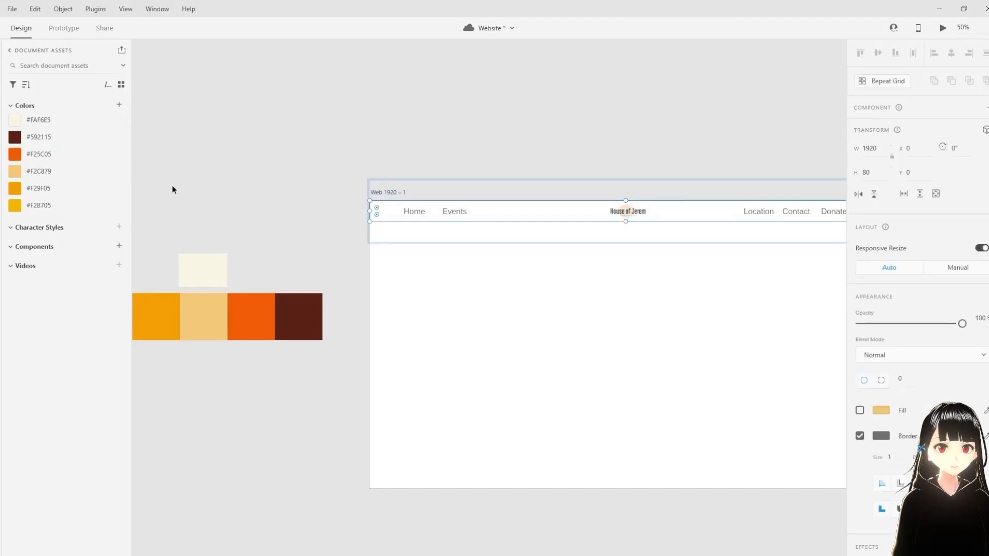
pyautogui.click(896, 415)
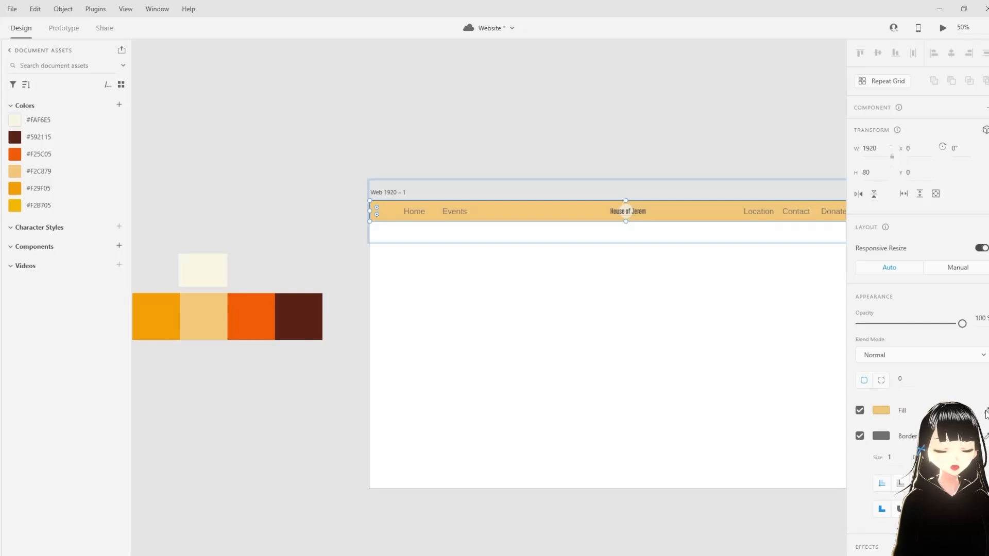
pyautogui.click(62, 122)
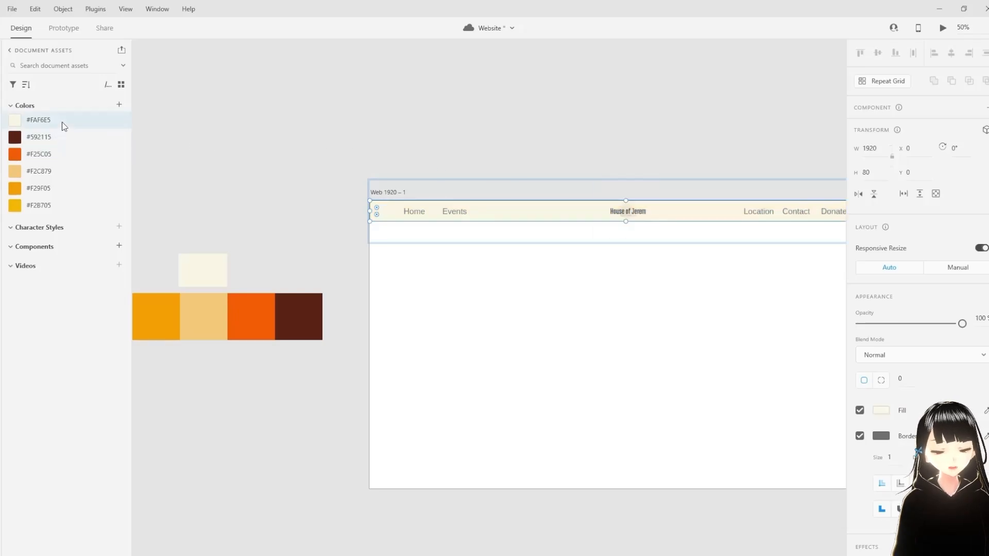
pyautogui.click(860, 437)
pyautogui.click(642, 308)
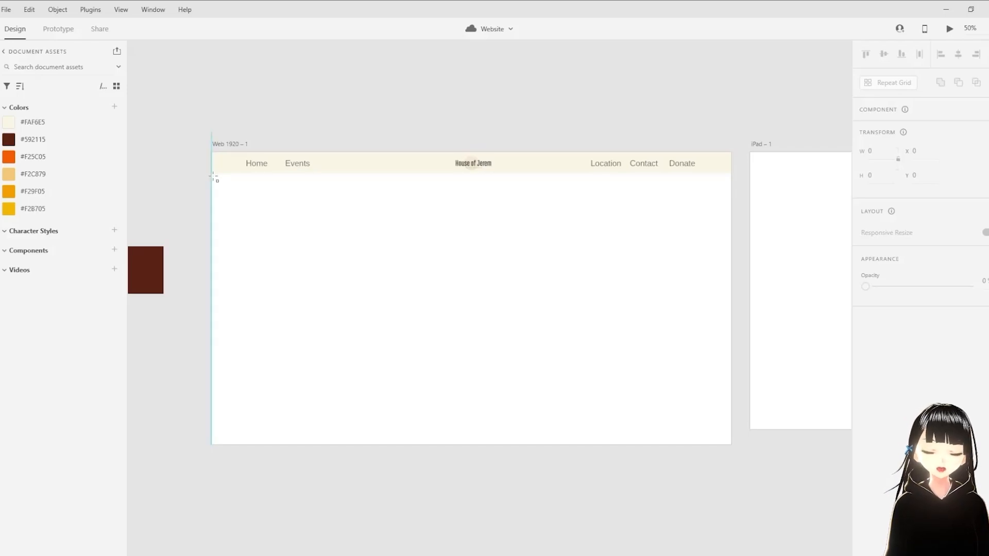
# Step: Draw a rectangle about 988 high from just under the header down the artboard's left half and set its width to 960
pyautogui.moveTo(213, 177); pyautogui.dragTo(486, 445)
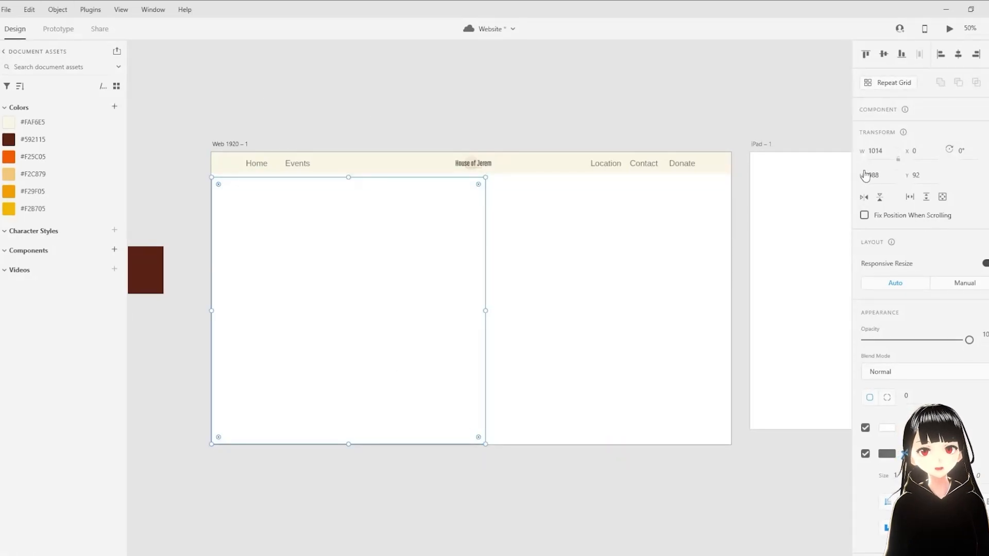
pyautogui.click(878, 152)
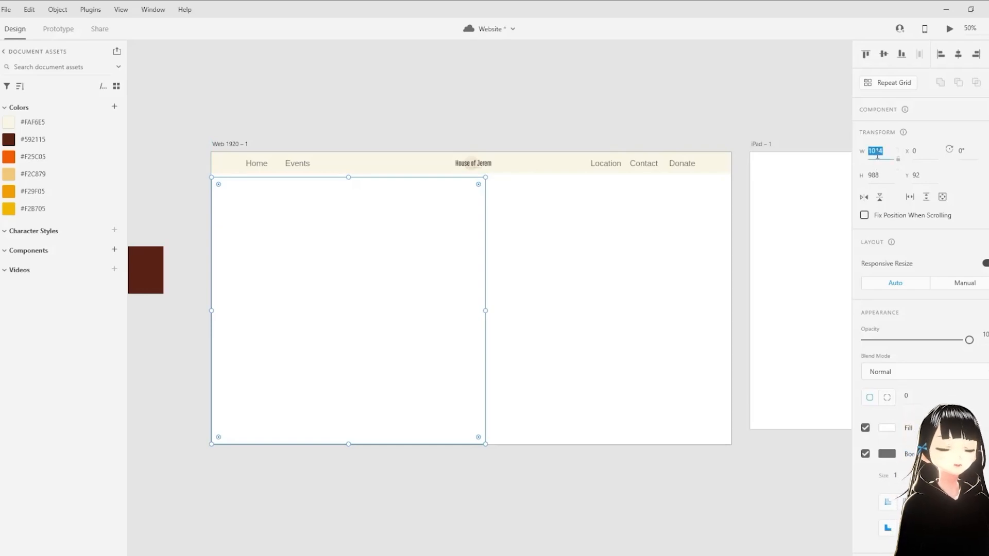
pyautogui.write('960')
pyautogui.press('Return')
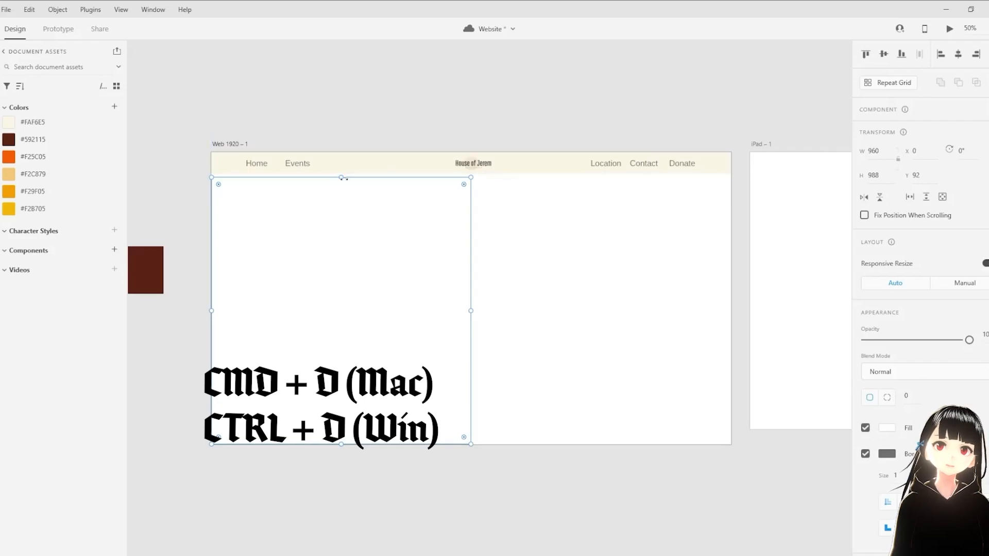
# Step: Extend the left-half rectangle up to the header at a height of 1000 and place a duplicate over the artboard's right half
pyautogui.moveTo(341, 177); pyautogui.dragTo(341, 174)
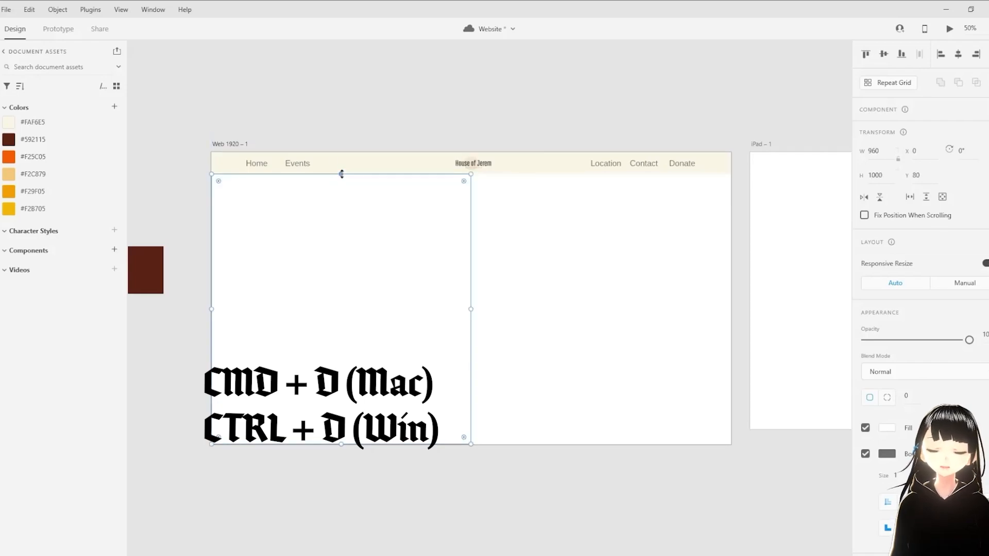
pyautogui.moveTo(378, 250); pyautogui.dragTo(638, 245)
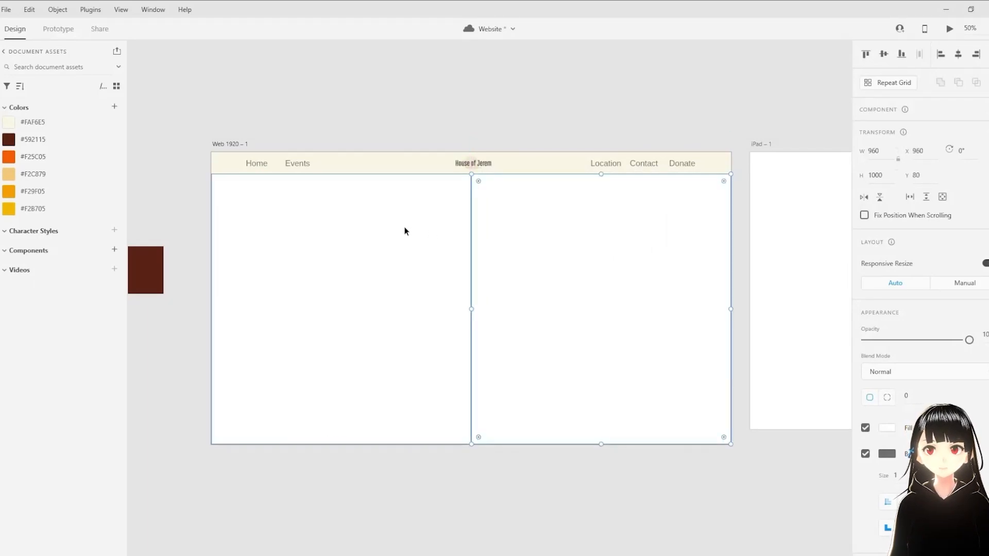
# Step: Remove the left hero rectangle's border and fill it with the saved color #FAF6E5
pyautogui.click(433, 246)
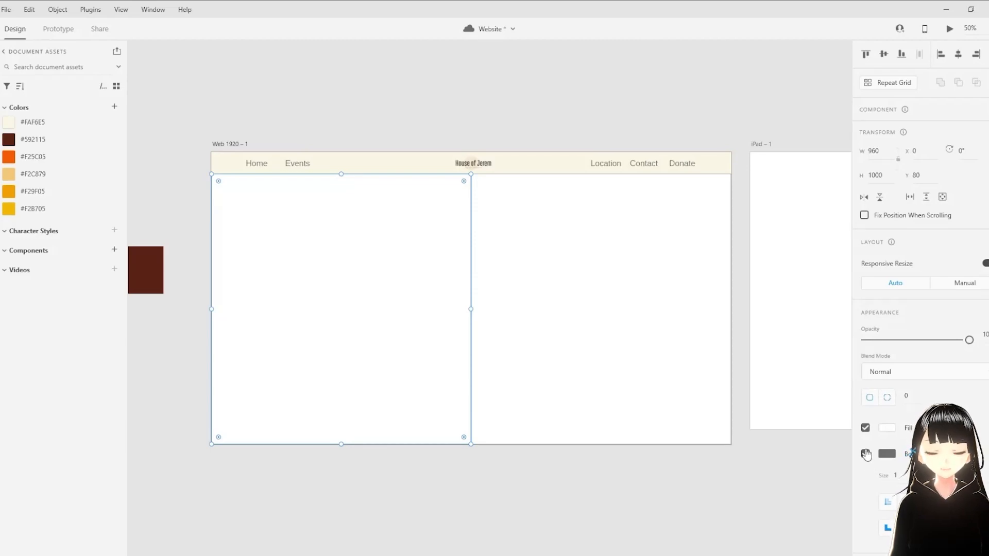
pyautogui.click(865, 455)
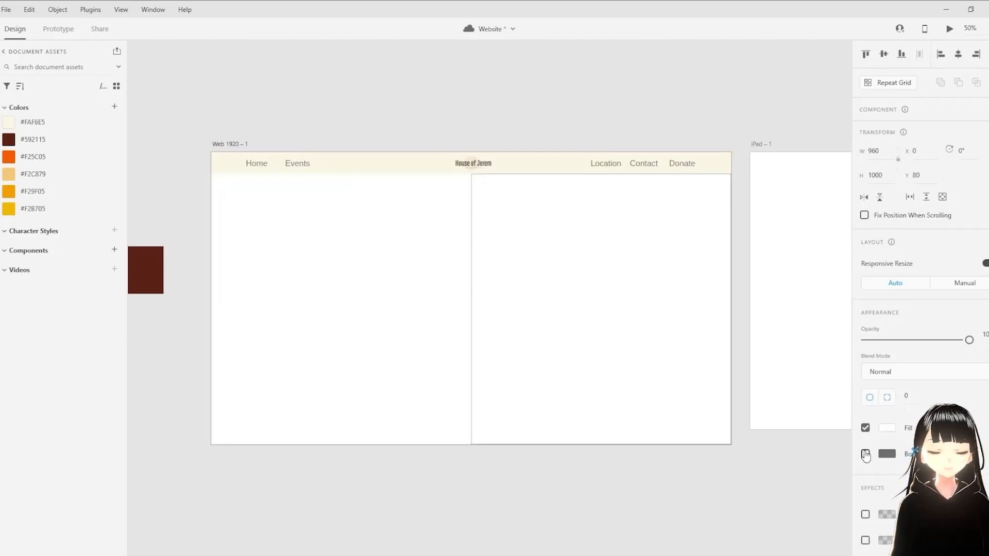
pyautogui.click(23, 125)
# Step: Remove the right hero rectangle's border and fill it with the saved color #F2C879
pyautogui.click(613, 283)
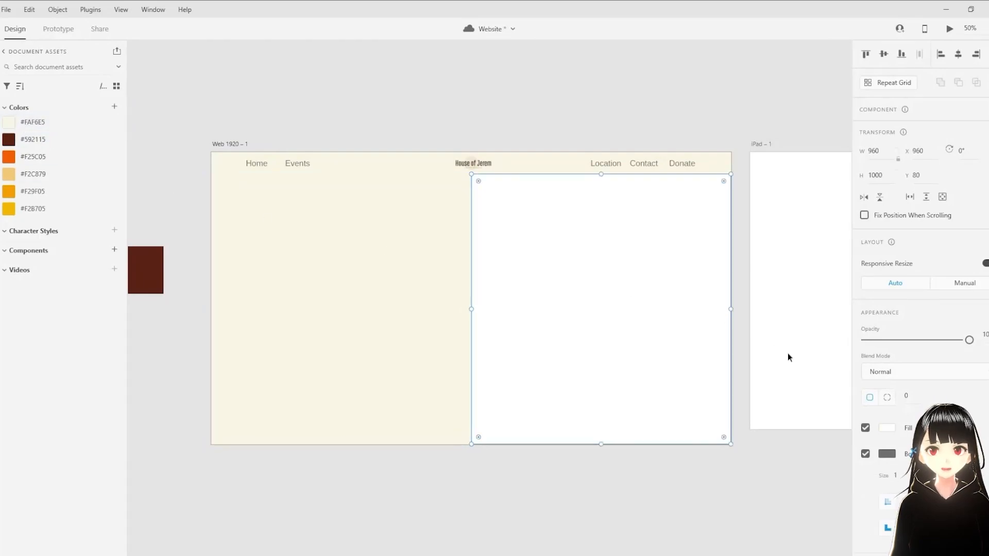
pyautogui.click(866, 454)
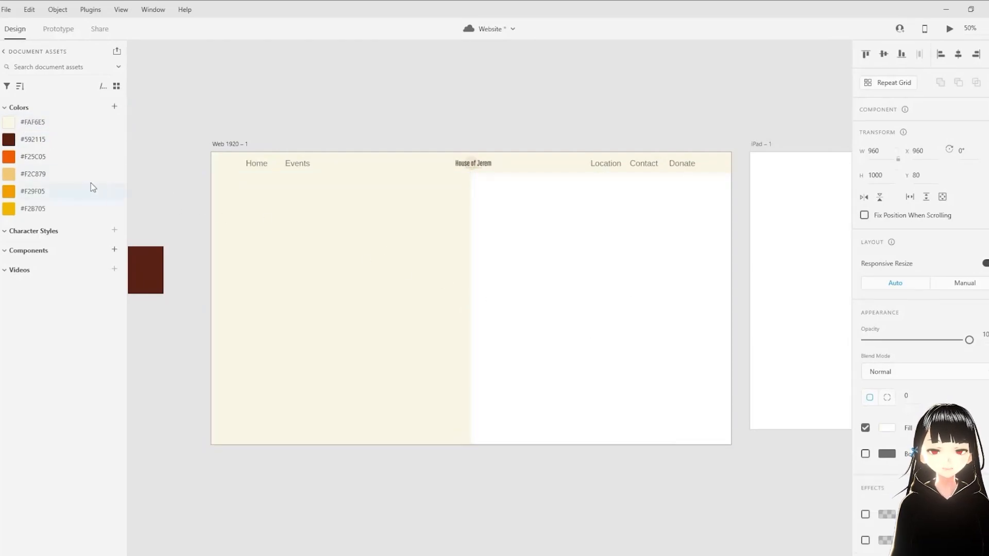
pyautogui.click(46, 174)
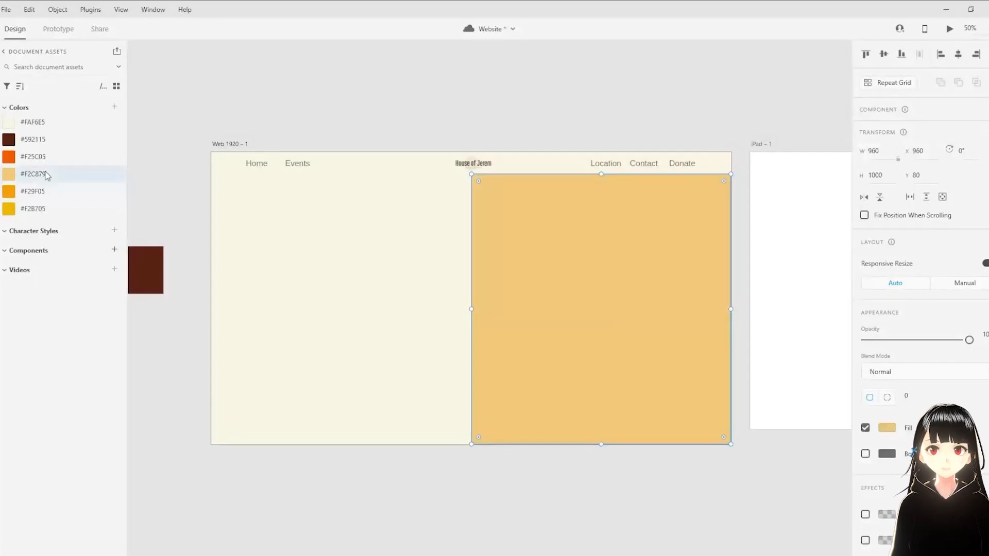
pyautogui.click(681, 72)
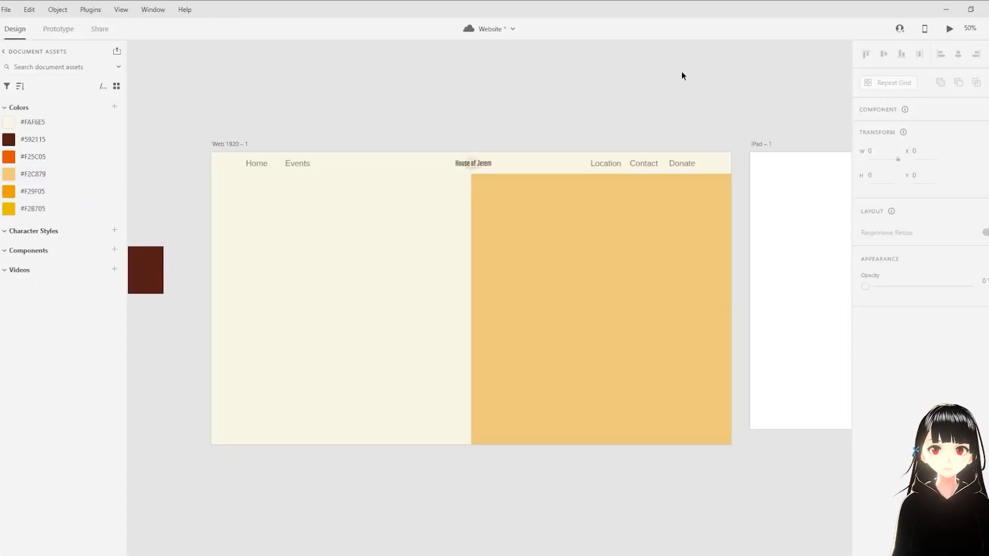
# Step: Add the three-line heading "CREATE SPACES / WHERE YOUNG / PEOPLE THRIVE" in the cream column and move it to about X 134, Y 216
pyautogui.hscroll(-1, 523, 117)
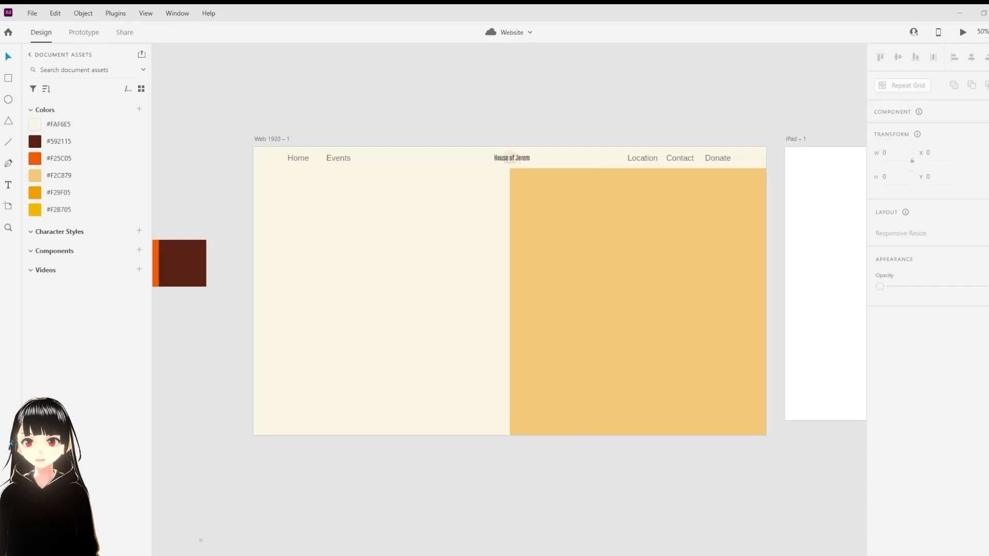
pyautogui.click(9, 185)
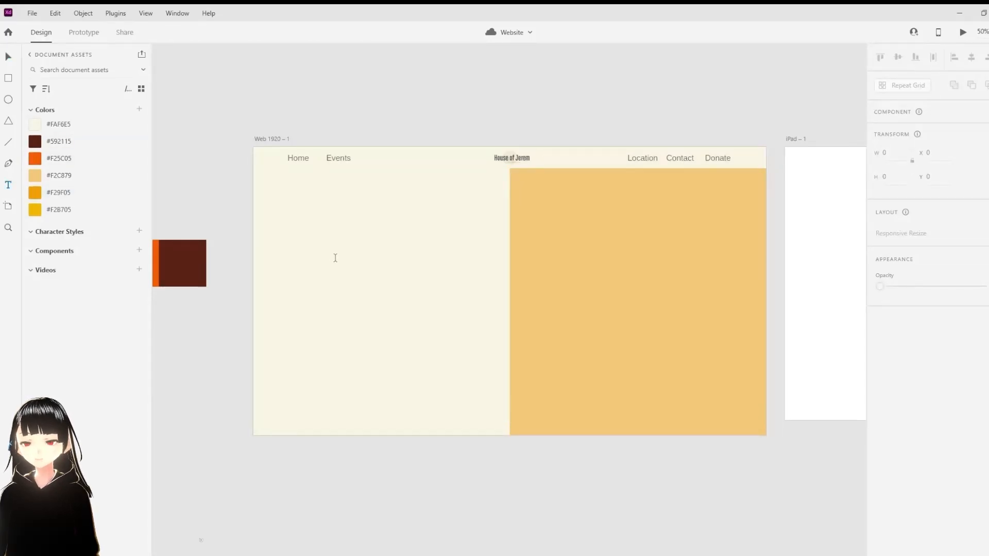
pyautogui.click(319, 230)
pyautogui.write('CREATE SPACES')
pyautogui.press('Return')
pyautogui.write('WHERE YOUNG')
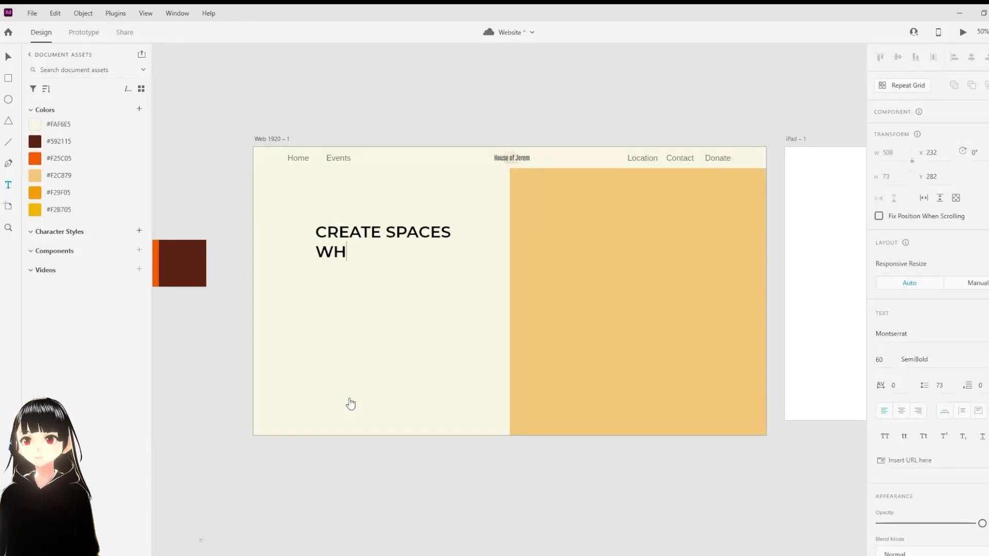
pyautogui.press('Return')
pyautogui.write('PEOPLE THRIVE')
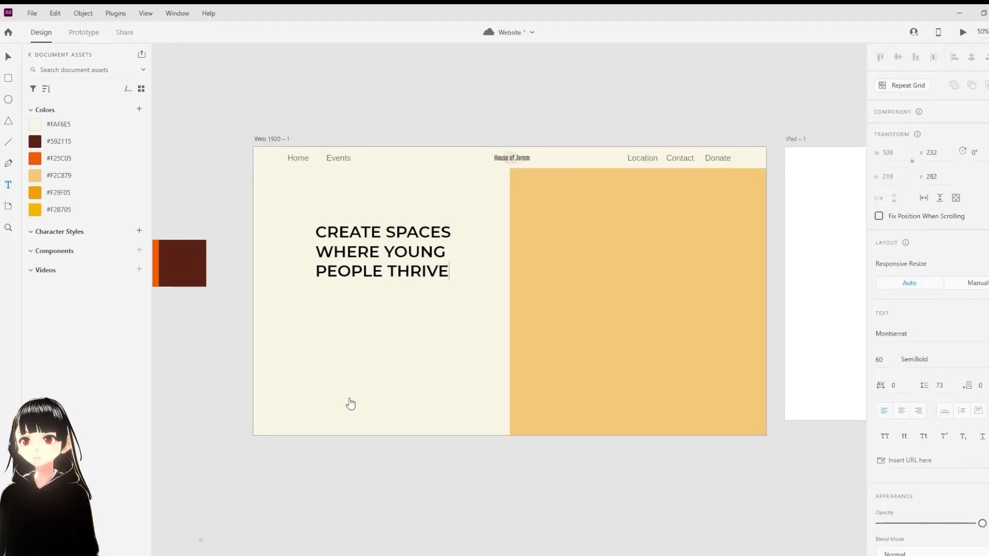
pyautogui.press('Escape')
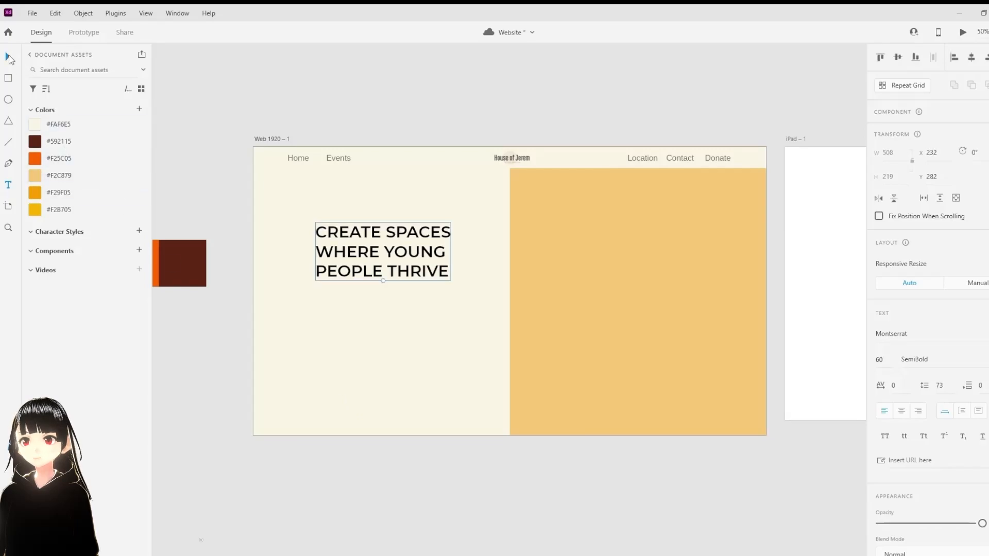
pyautogui.moveTo(379, 252); pyautogui.dragTo(352, 235)
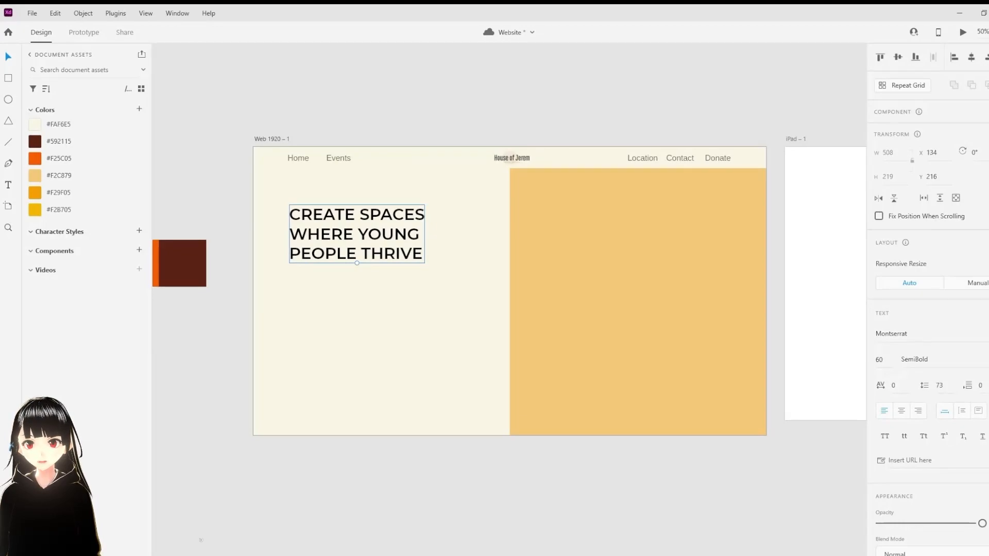
pyautogui.hotkey('ctrl', 'y')
pyautogui.hotkey('ctrl', 'g')
pyautogui.click(881, 358)
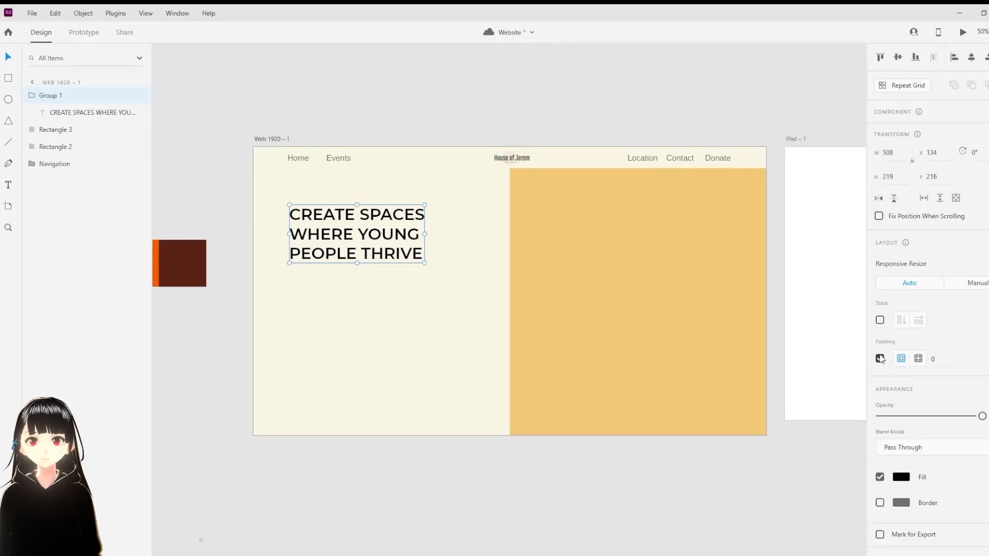
pyautogui.hotkey('ctrl', 'shift', 'g')
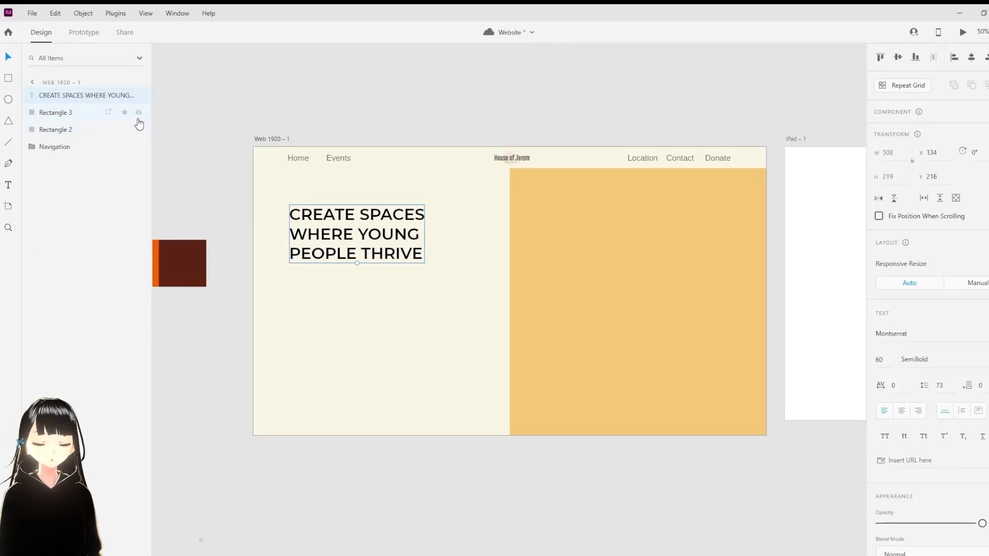
# Step: Group the heading text and give the group separate padding of 208 at the top and 128 at the left
pyautogui.hotkey('ctrl', 'g')
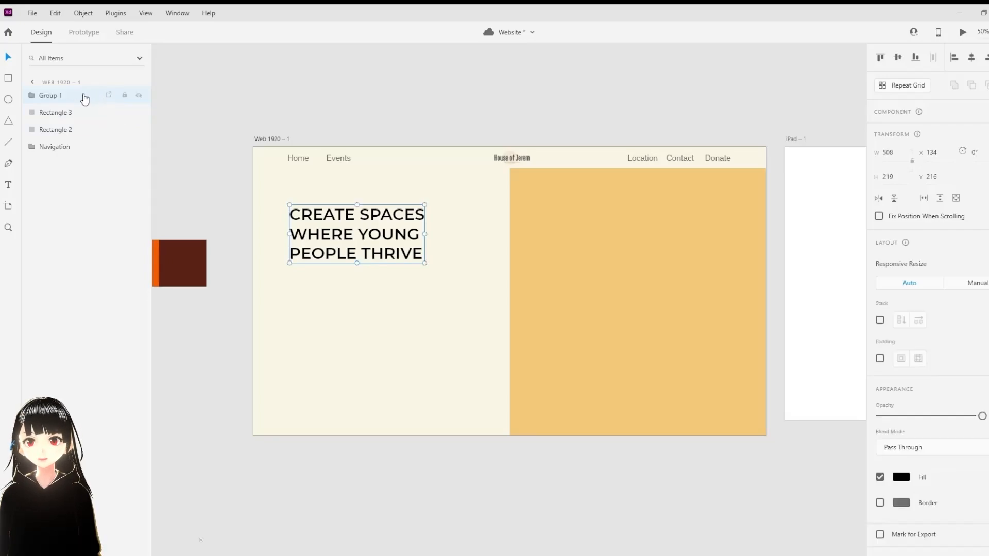
pyautogui.click(32, 96)
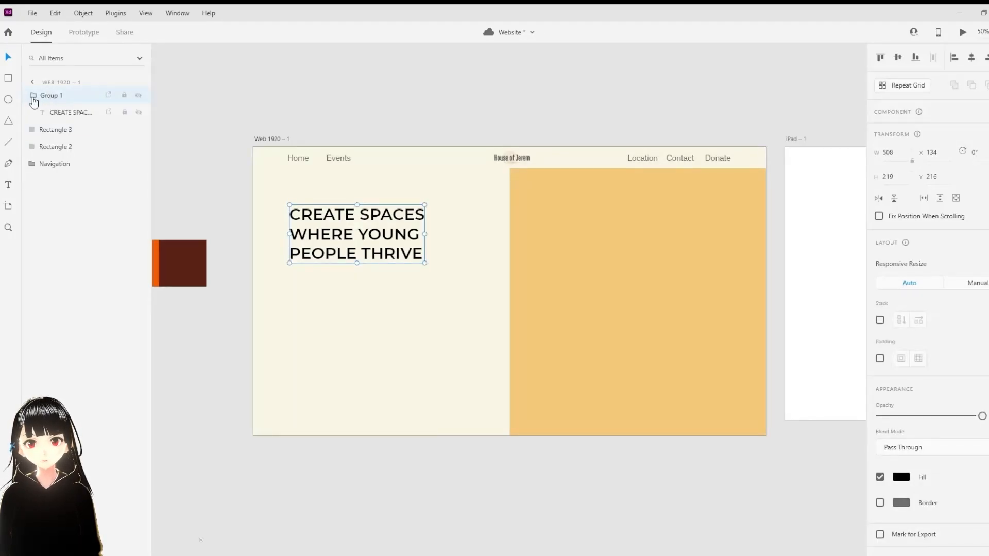
pyautogui.click(76, 113)
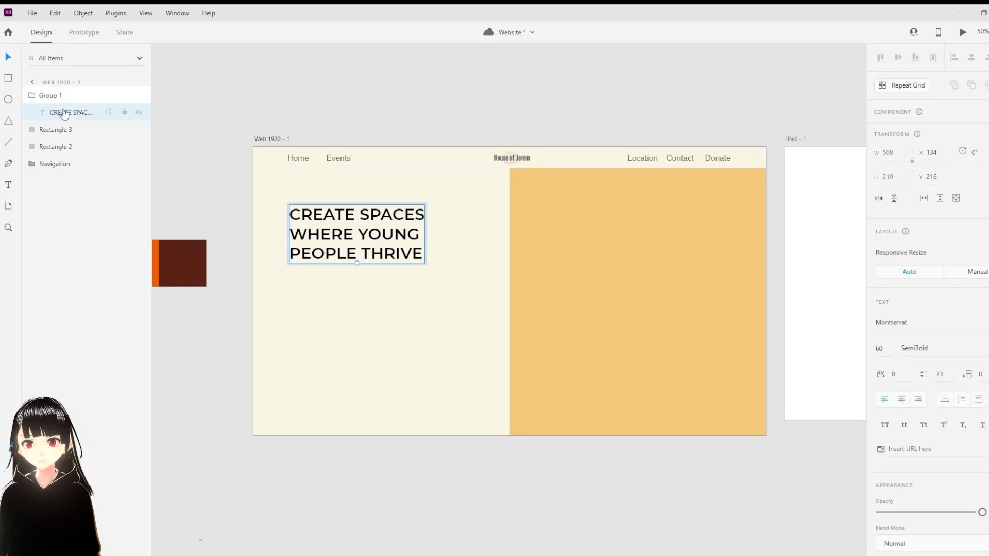
pyautogui.click(69, 96)
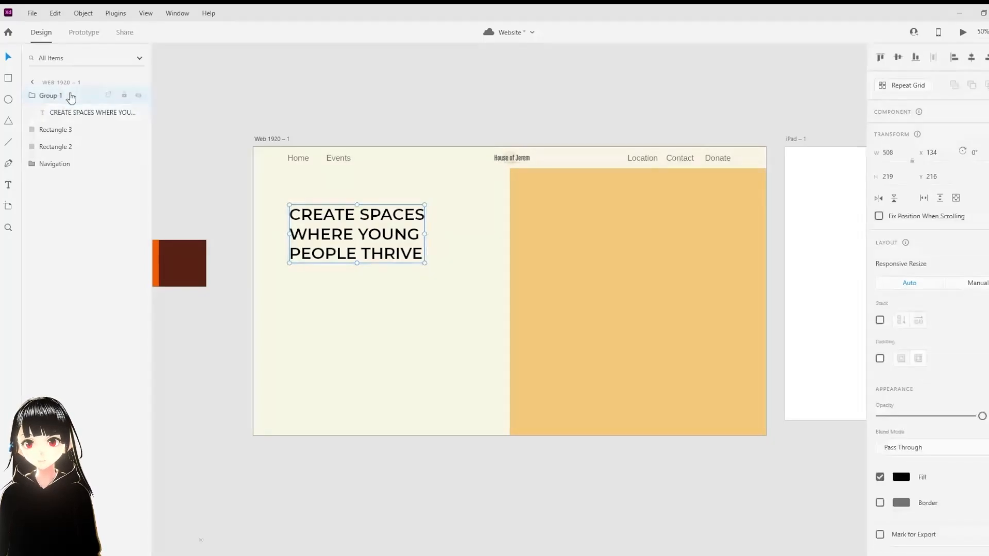
pyautogui.click(880, 359)
pyautogui.click(918, 359)
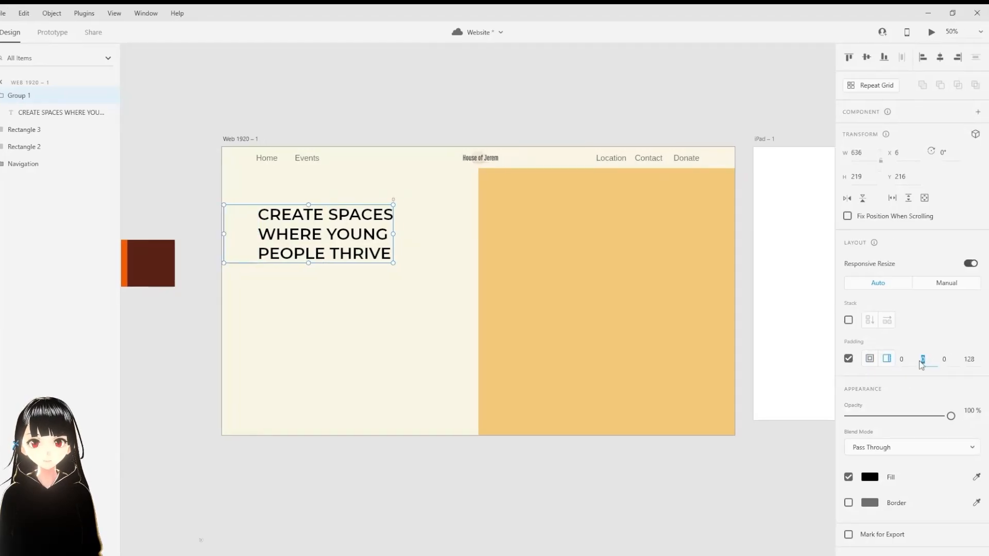
pyautogui.click(943, 359)
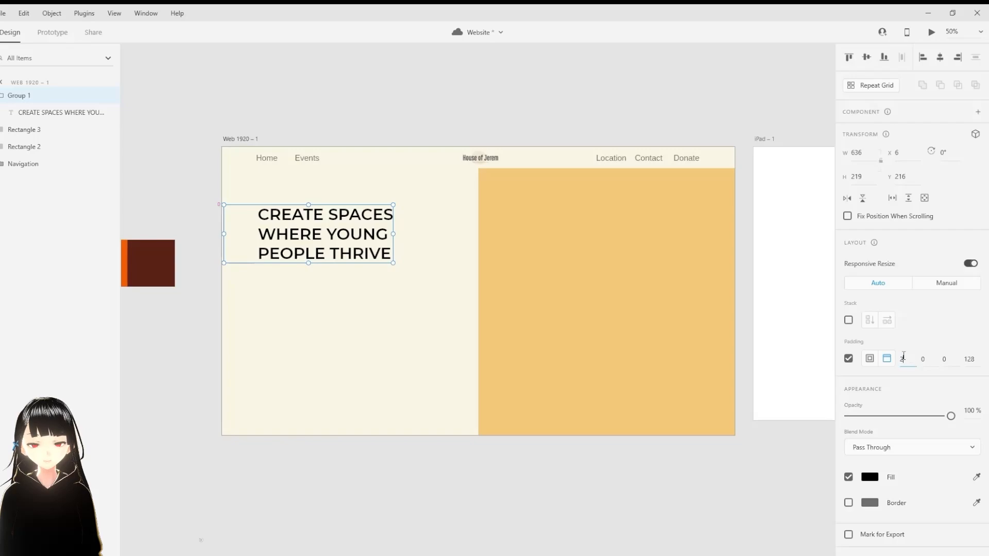
pyautogui.press('Return')
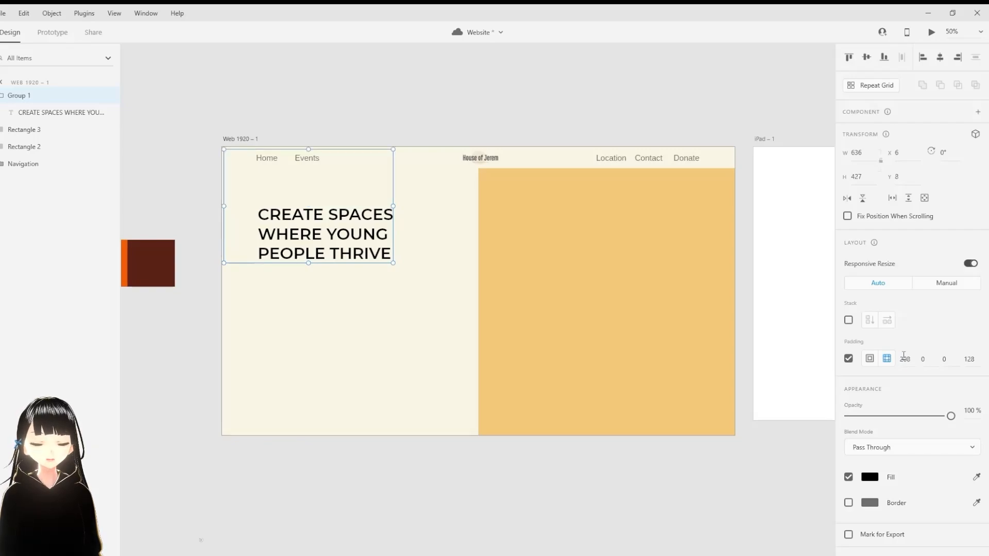
# Step: Move the padded heading group down to about X -8, Y 76, near the navigation header's lower edge
pyautogui.moveTo(328, 250); pyautogui.dragTo(330, 256)
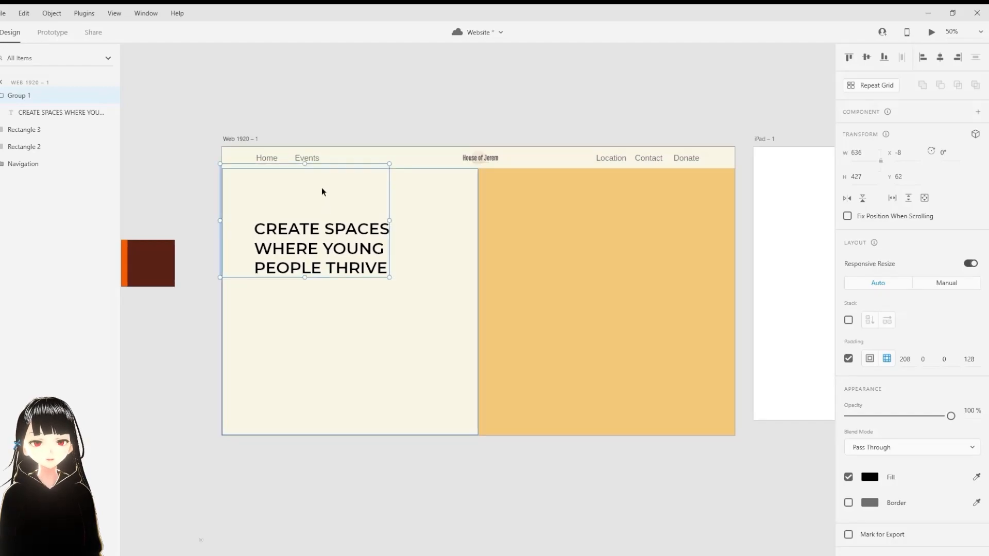
pyautogui.press('Down')
pyautogui.press('Down')
pyautogui.press('Down')
pyautogui.press('Down')
pyautogui.press('Down')
pyautogui.press('Down')
pyautogui.press('Down')
pyautogui.press('Down')
pyautogui.press('Down')
pyautogui.press('Down')
pyautogui.press('Down')
pyautogui.press('Down')
pyautogui.press('Down')
pyautogui.press('Down')
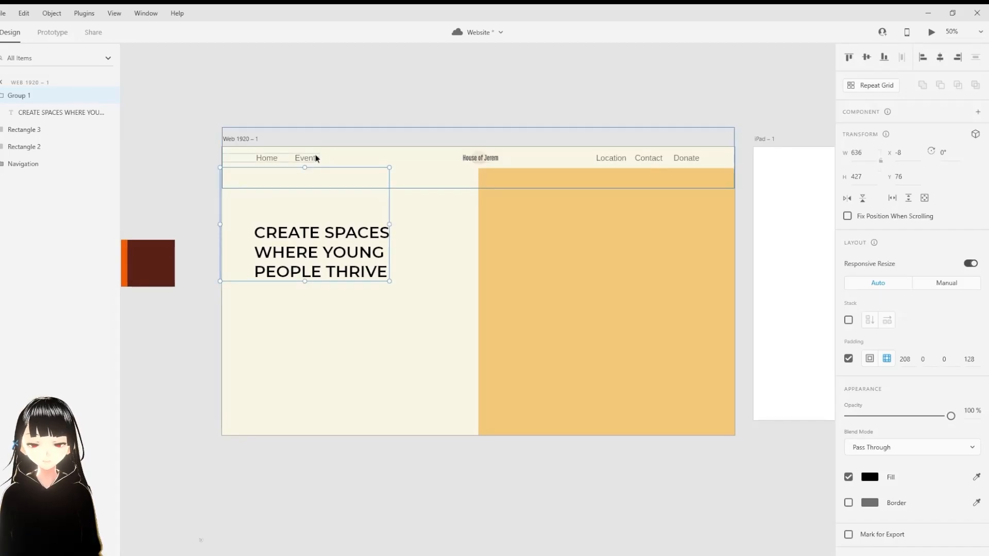
pyautogui.click(364, 168)
pyautogui.click(319, 232)
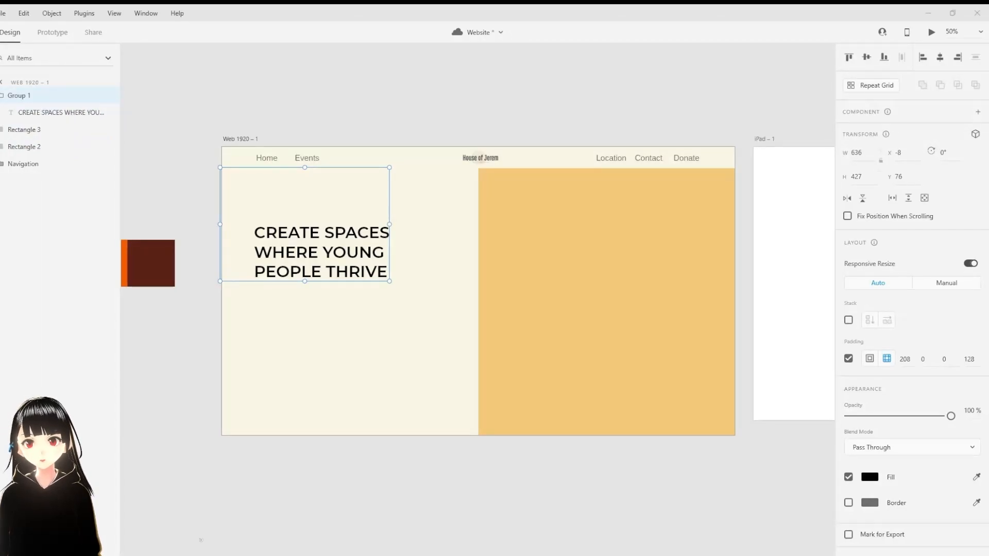
# Step: Shift the heading text inside its group horizontally to X 134
pyautogui.doubleClick(309, 238)
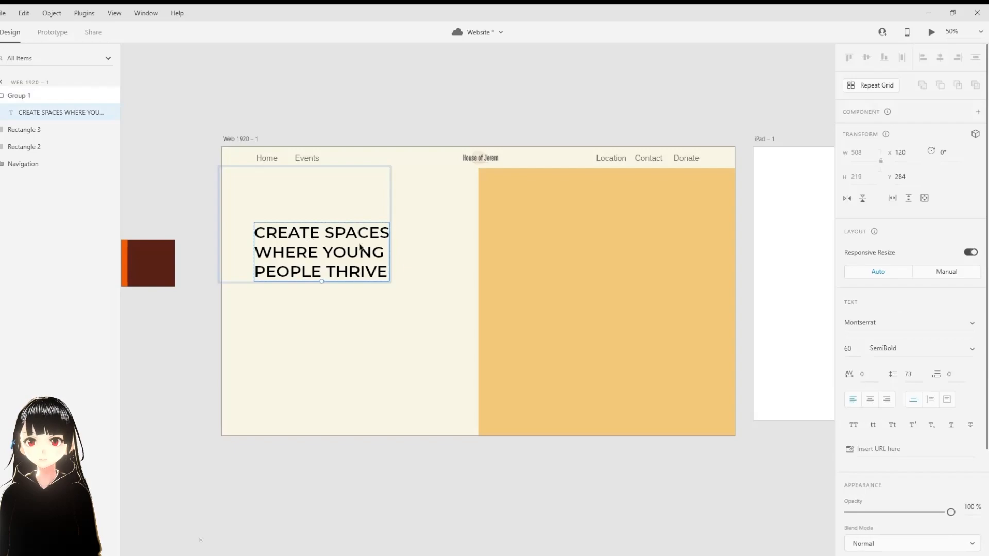
pyautogui.moveTo(330, 256); pyautogui.dragTo(331, 256)
pyautogui.press('Right')
pyautogui.press('Right')
pyautogui.press('Right')
pyautogui.press('Right')
pyautogui.press('Right')
pyautogui.press('Right')
pyautogui.press('Right')
pyautogui.press('Right')
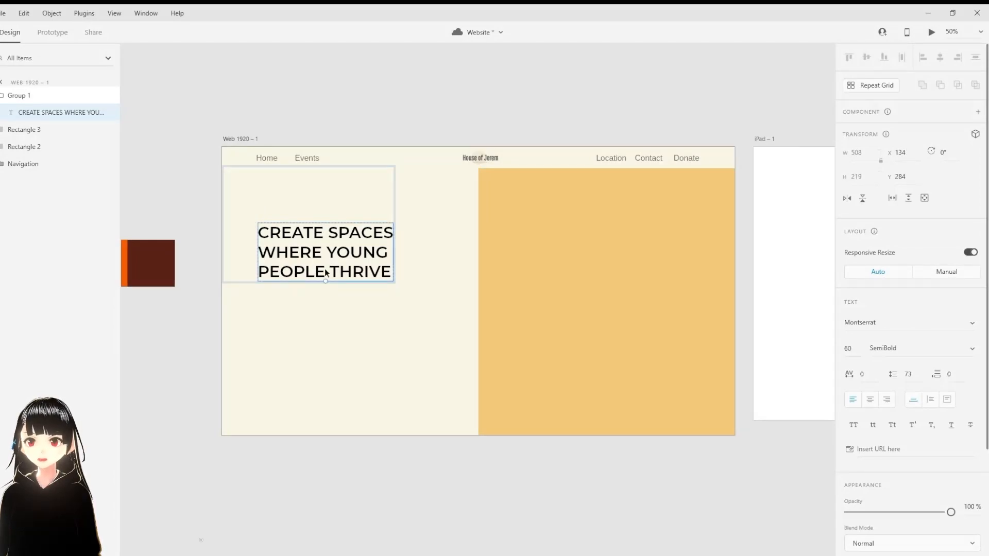
# Step: Paste the Lorem ipsum paragraph below the heading and put the heading text in a nested group of its own
pyautogui.hotkey('ctrl', 'v')
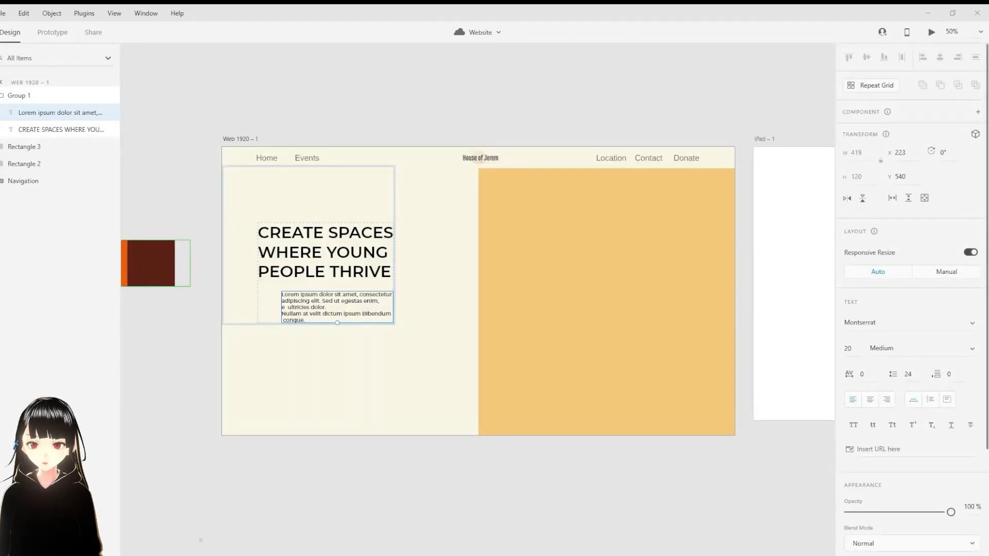
pyautogui.click(308, 259)
pyautogui.hotkey('ctrl', 'g')
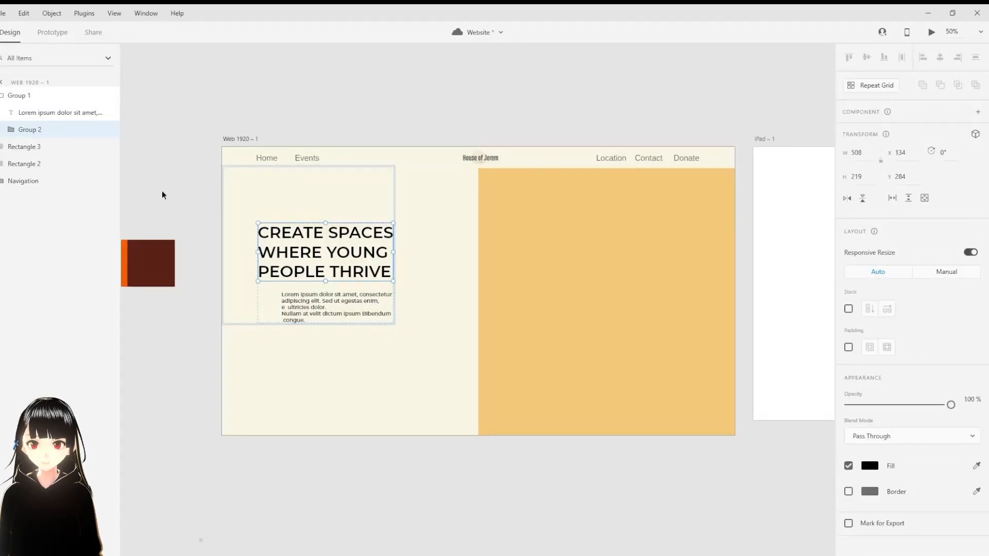
# Step: Enable separate padding on the nested heading group and set its bottom padding to 24
pyautogui.click(849, 347)
pyautogui.click(888, 348)
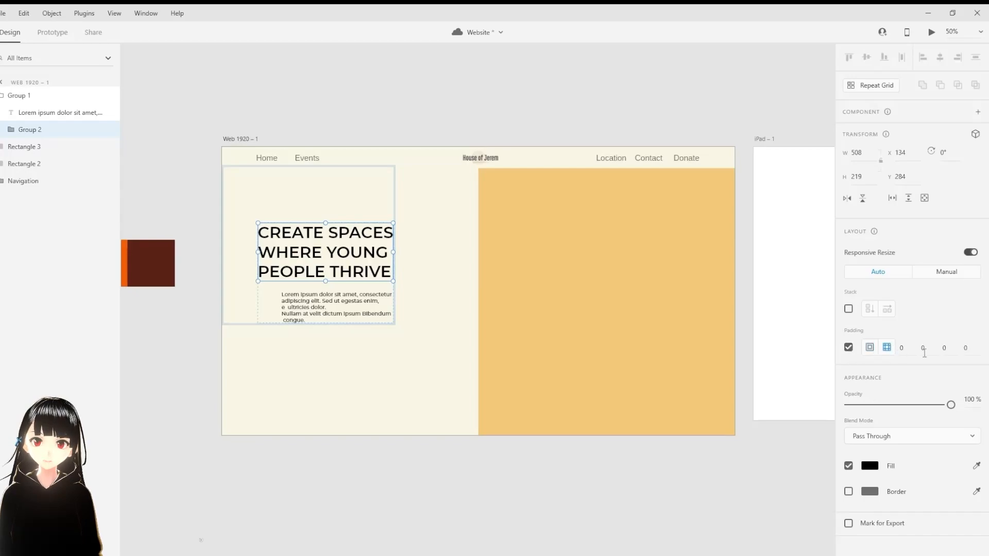
pyautogui.click(945, 349)
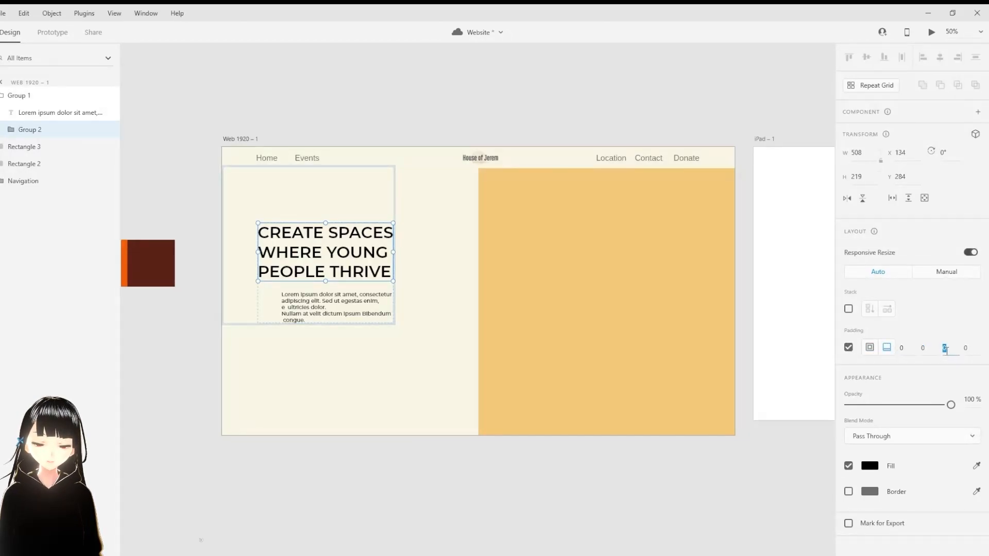
pyautogui.write('24')
pyautogui.press('Return')
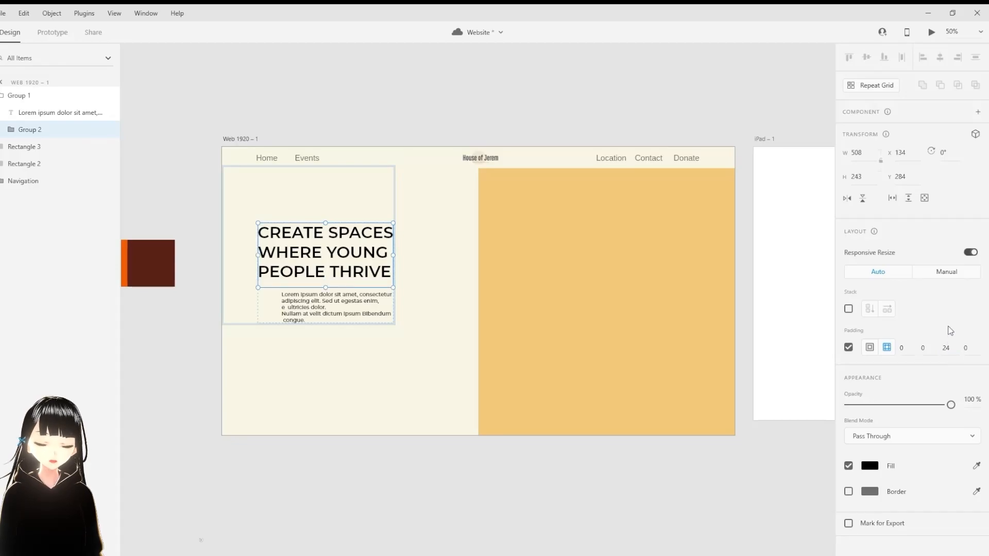
# Step: Move the Lorem ipsum paragraph up to about Y 527, just under the heading's padding, and rename the nested heading group Title
pyautogui.moveTo(335, 303); pyautogui.dragTo(334, 299)
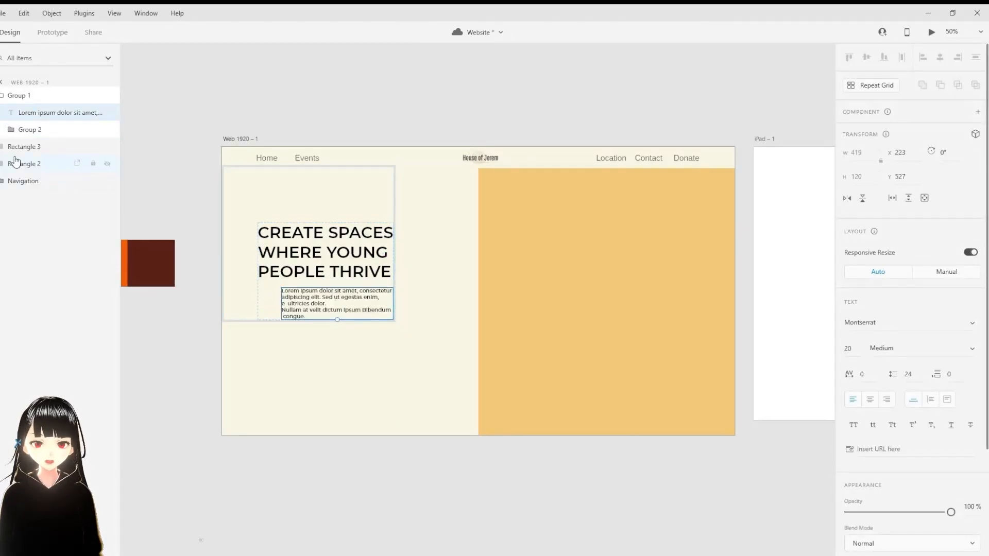
pyautogui.doubleClick(23, 129)
pyautogui.write('Title')
pyautogui.press('Return')
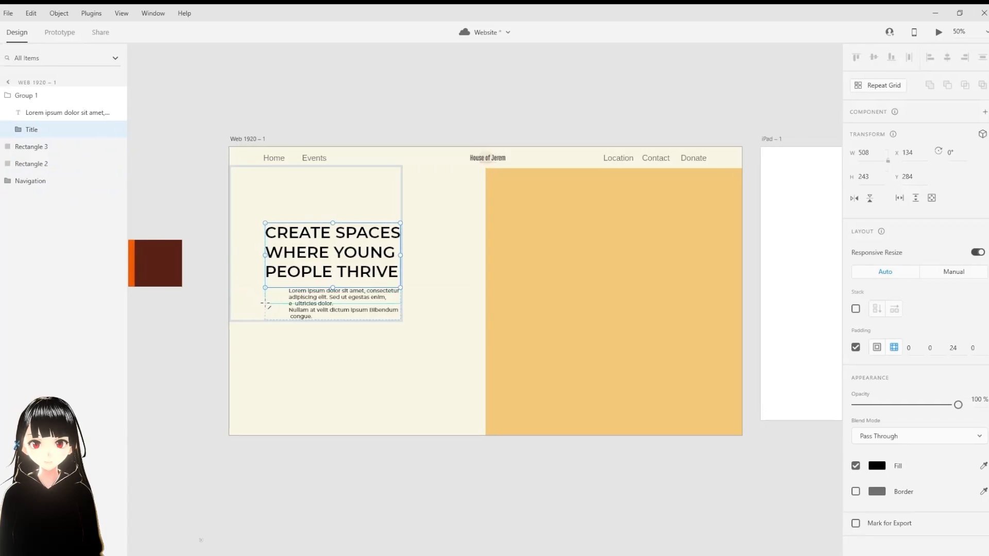
# Step: Draw a horizontal line about 68 wide beside the Lorem ipsum paragraph and set its border size to 7
pyautogui.moveTo(266, 303); pyautogui.dragTo(285, 303)
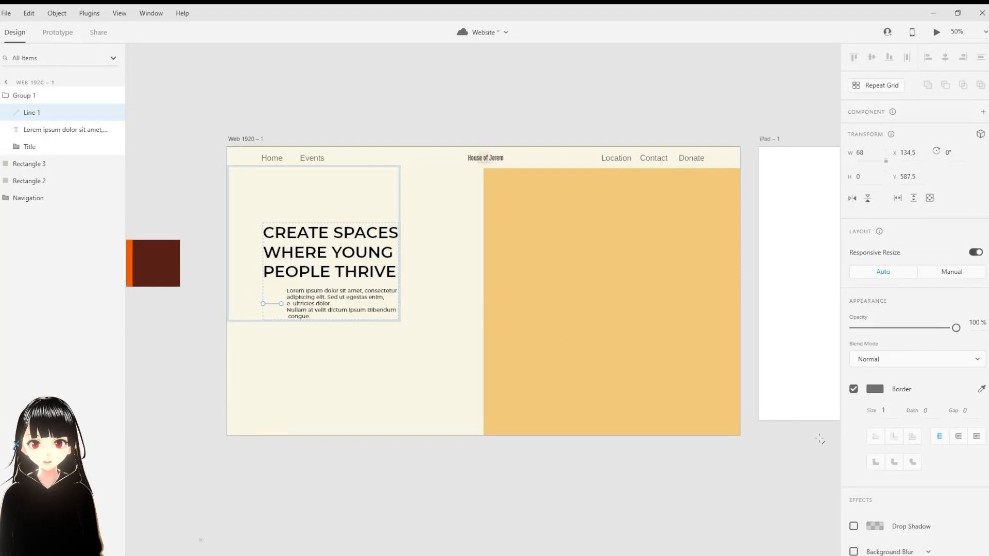
pyautogui.click(890, 411)
pyautogui.write('7')
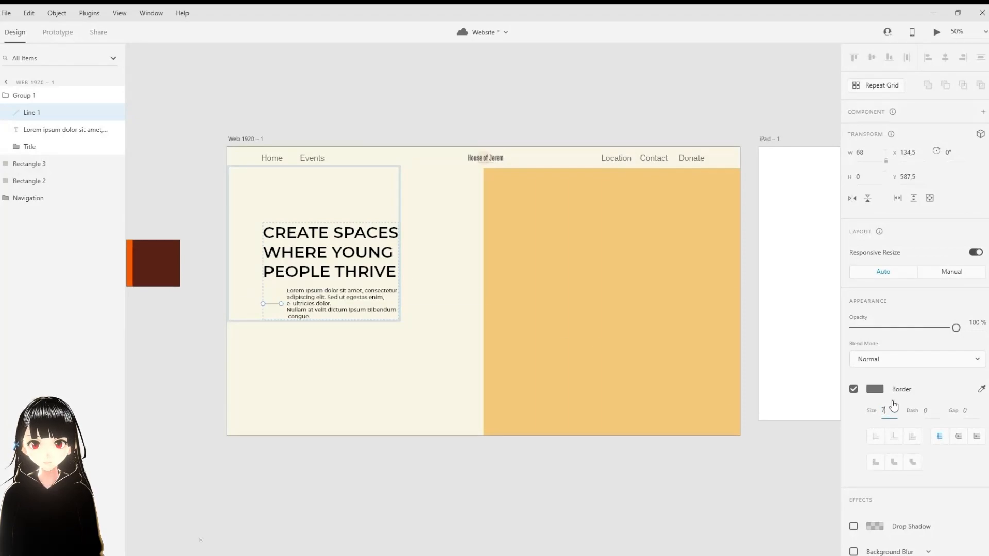
pyautogui.press('Return')
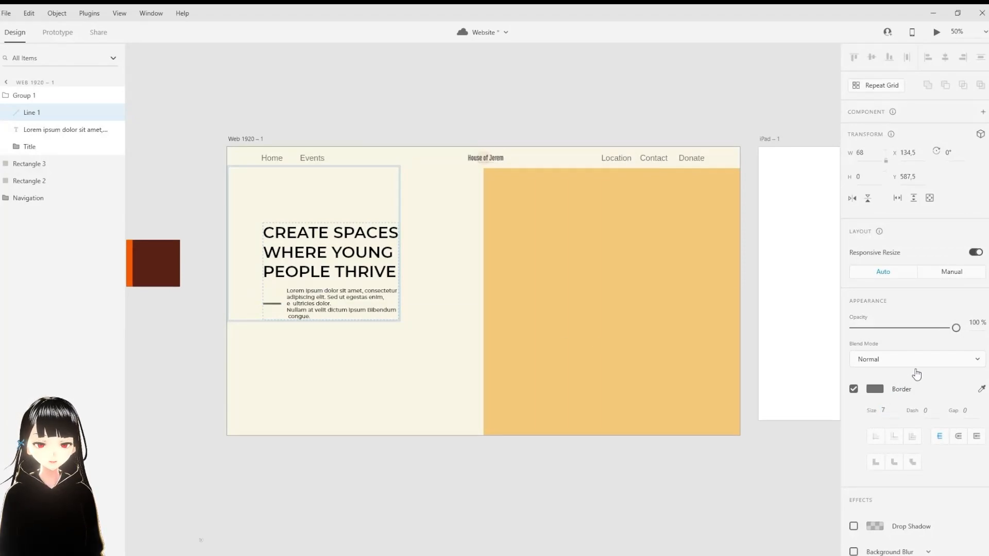
# Step: Color the line black (#000000) and save that color to the document colors
pyautogui.click(881, 392)
pyautogui.moveTo(804, 385); pyautogui.dragTo(698, 424)
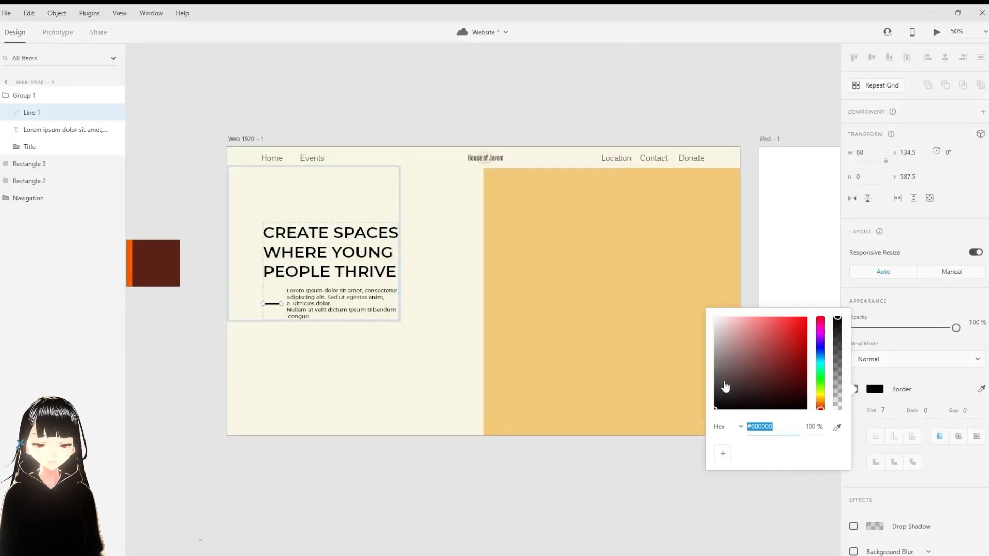
pyautogui.hotkey('ctrl', 'shift', 'y')
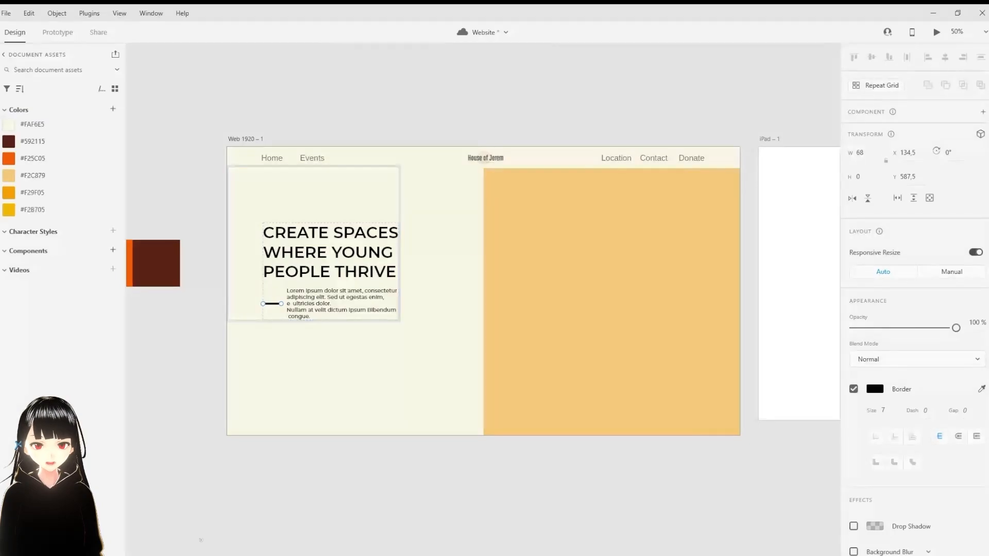
pyautogui.click(114, 109)
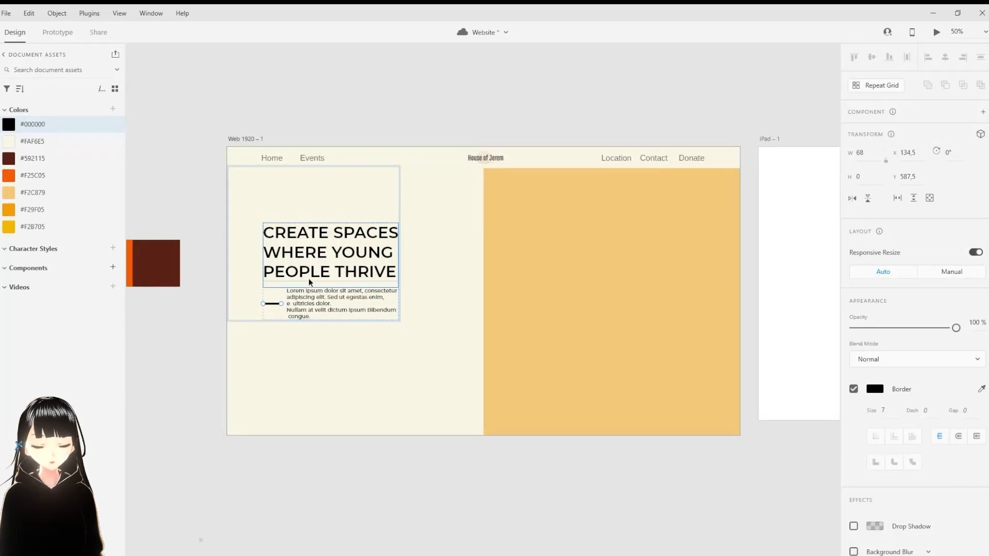
pyautogui.hotkey('ctrl', 'y')
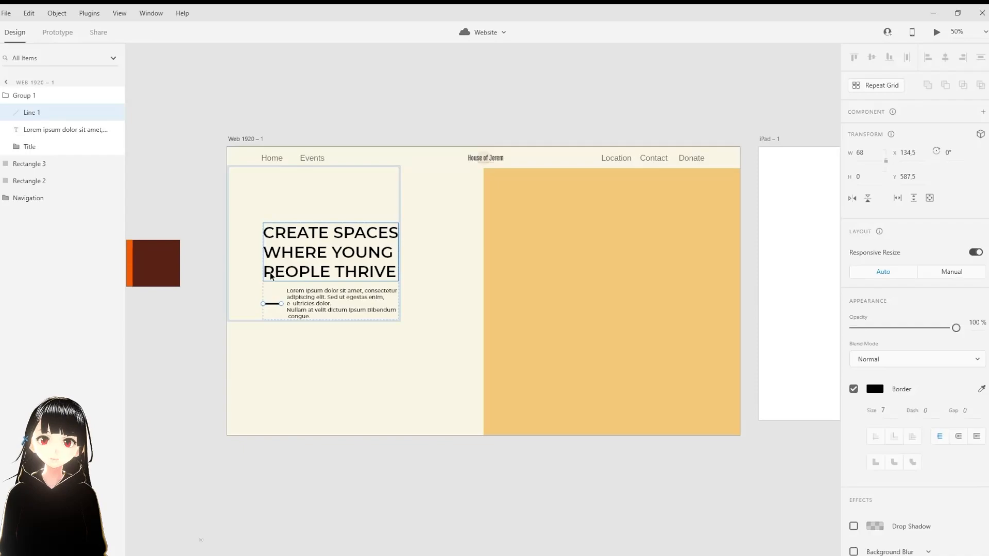
# Step: Group the Lorem ipsum paragraph with the line and rename the group Text
pyautogui.click(314, 304)
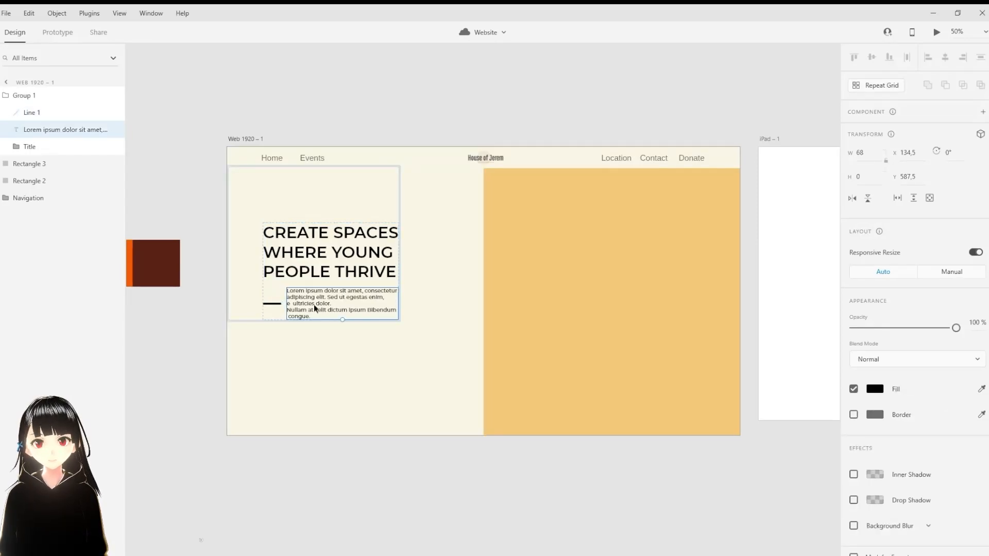
pyautogui.keyDown('shift'); pyautogui.click(275, 307); pyautogui.keyUp('shift')
pyautogui.hotkey('ctrl', 'g')
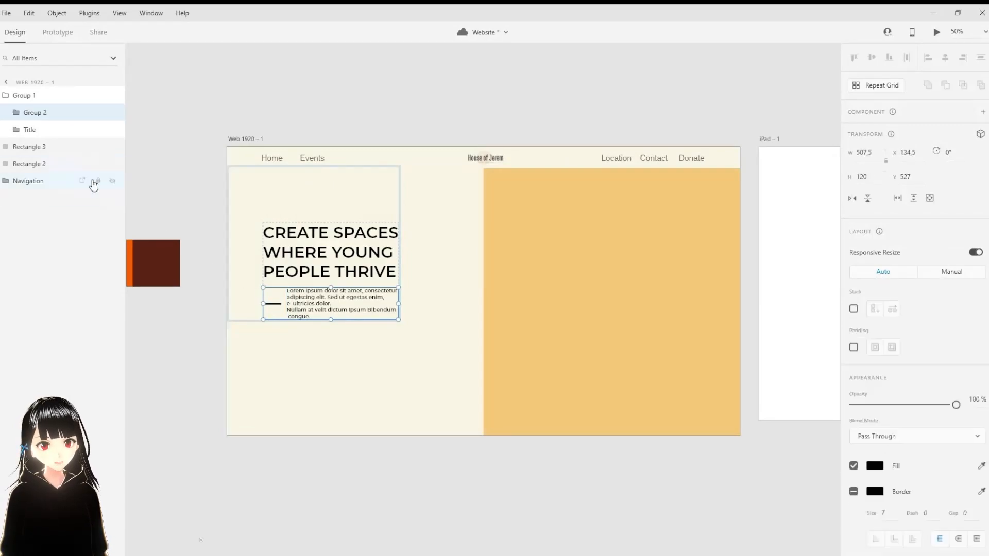
pyautogui.doubleClick(46, 117)
pyautogui.write('Text')
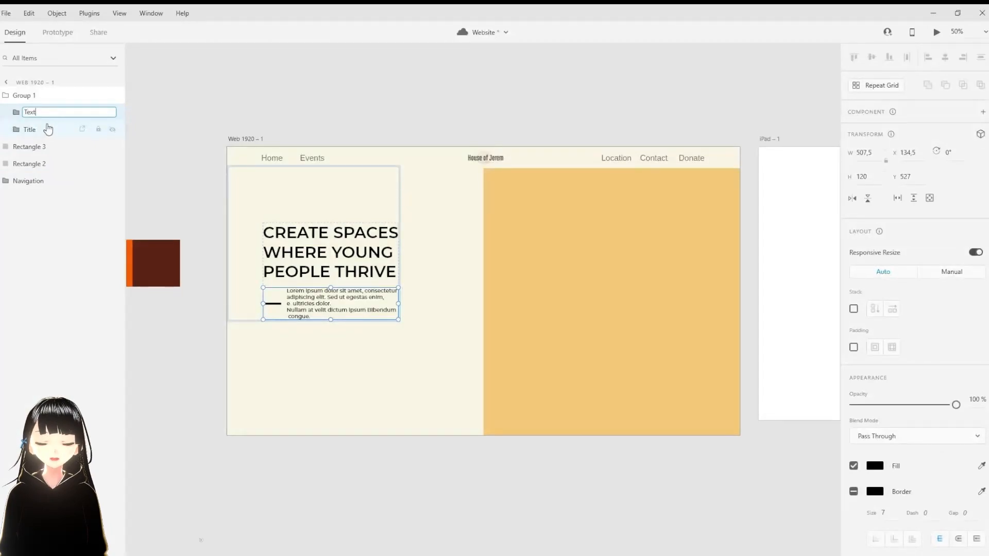
pyautogui.press('Return')
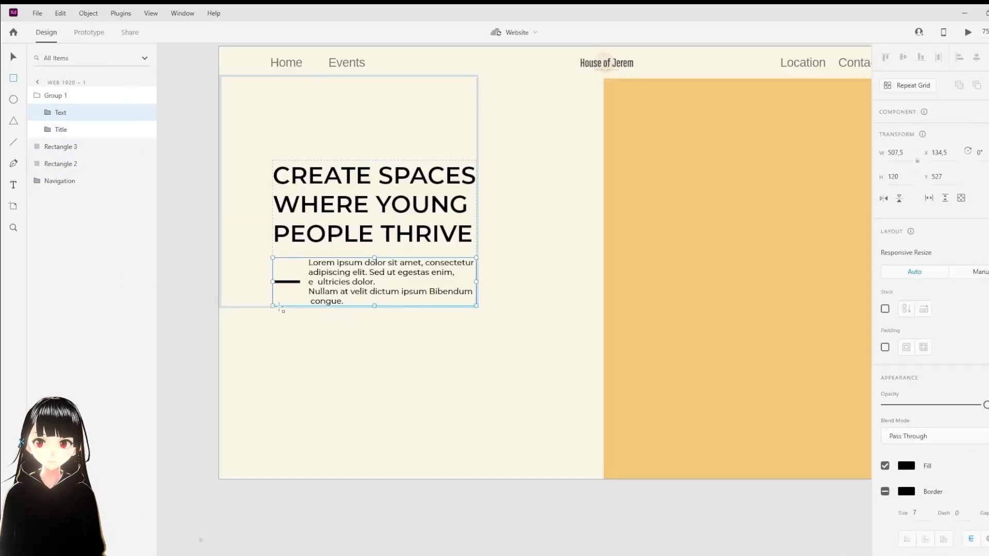
# Step: Draw a rectangle about 275 by 63 just below the Lorem ipsum paragraph
pyautogui.moveTo(276, 311)
pyautogui.mouseDown()
pyautogui.moveTo(322, 335)
pyautogui.moveTo(387, 338)
pyautogui.mouseUp()
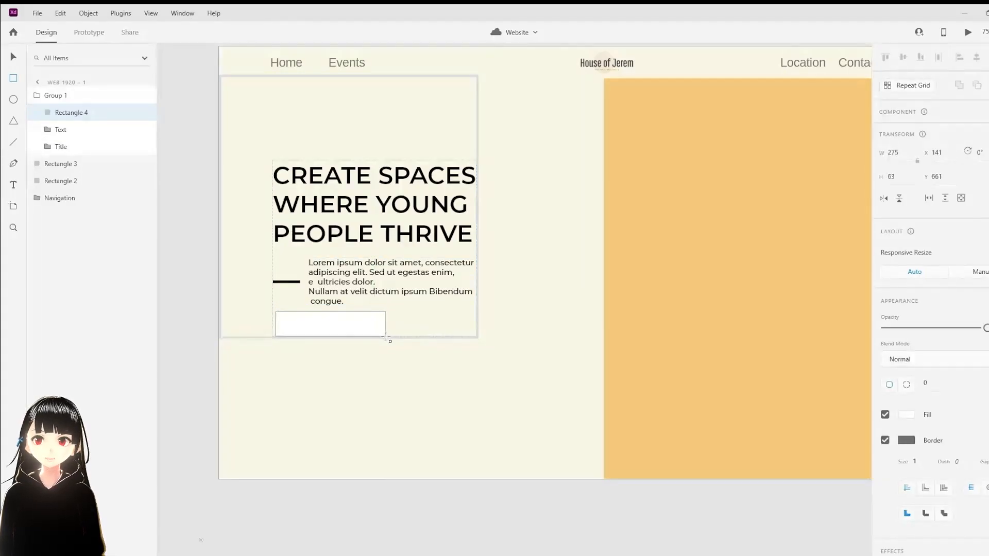
pyautogui.moveTo(386, 337); pyautogui.dragTo(385, 337)
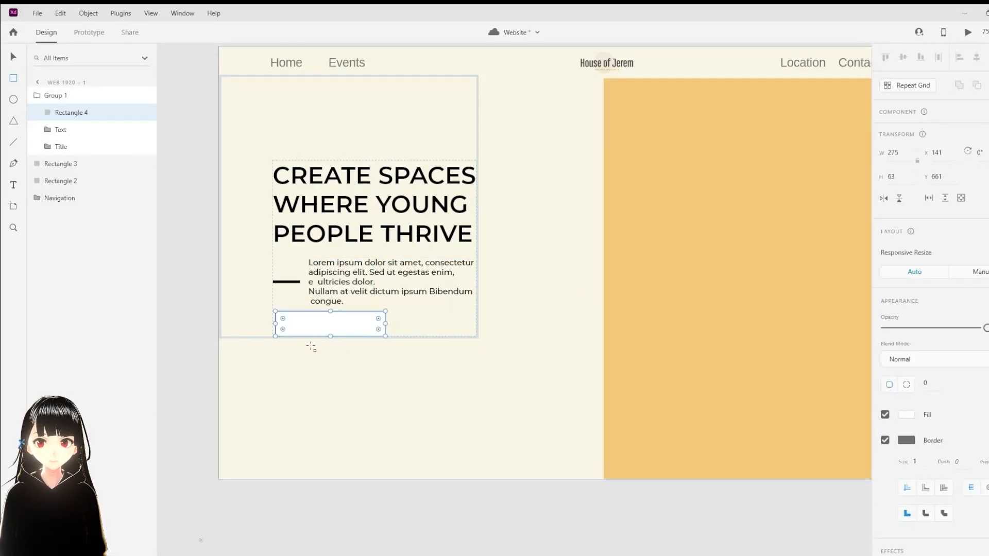
pyautogui.click(13, 57)
# Step: Resize the rectangle below the paragraph to a width of 231 and a height of 57
pyautogui.click(891, 176)
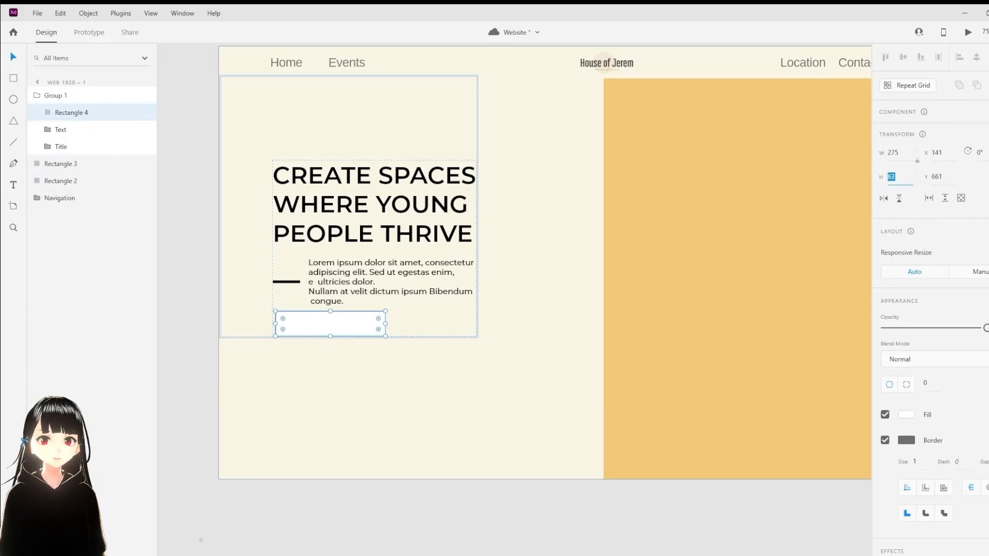
pyautogui.press('Return')
pyautogui.click(901, 151)
pyautogui.press('Return')
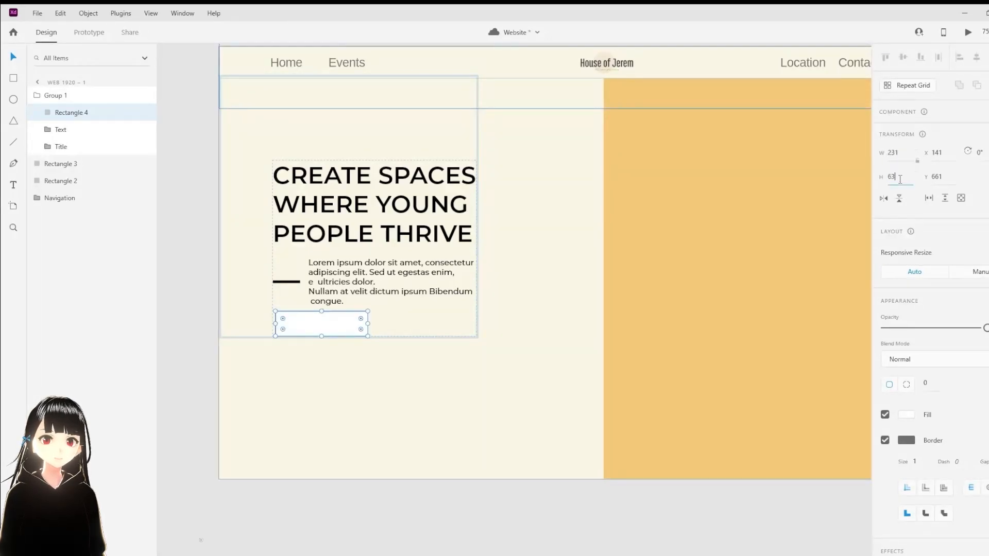
pyautogui.click(900, 179)
pyautogui.write('57')
pyautogui.press('Return')
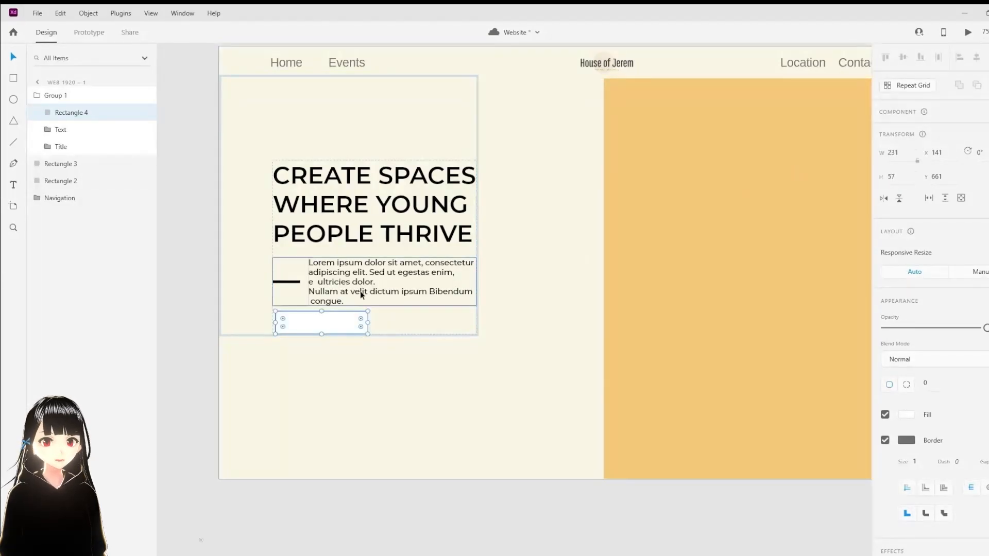
# Step: Remove the rectangle's border and fill it with the red #DD4D40
pyautogui.click(885, 440)
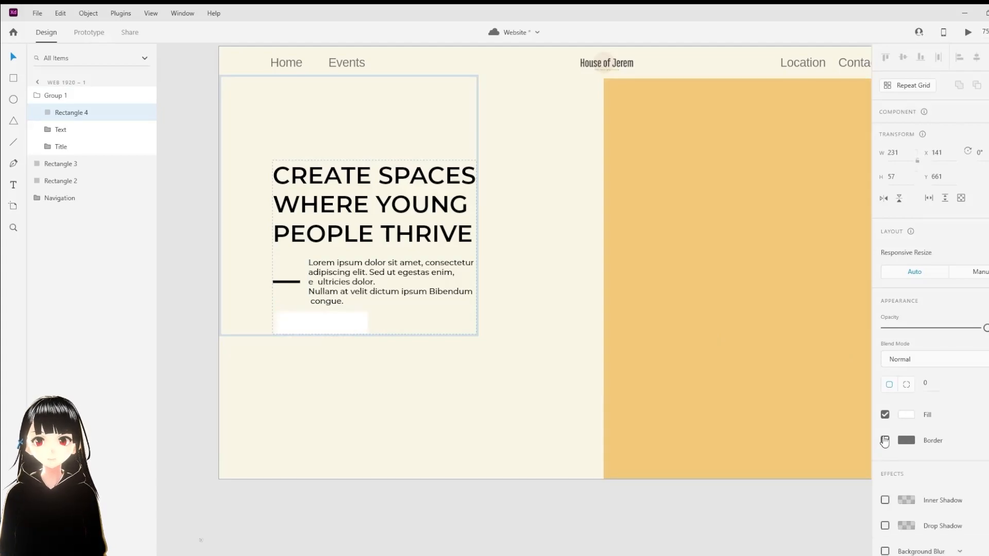
pyautogui.moveTo(523, 287); pyautogui.dragTo(762, 331)
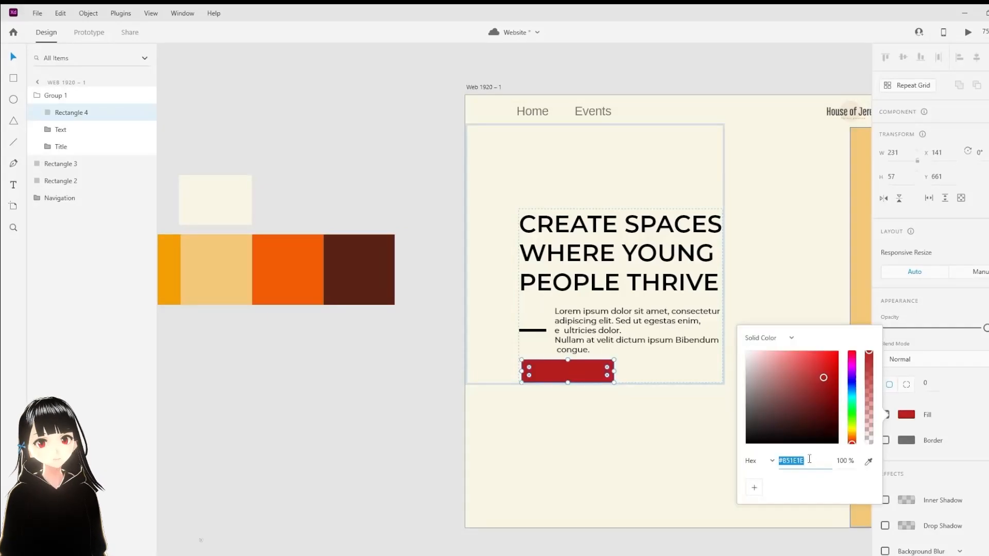
pyautogui.moveTo(810, 460); pyautogui.dragTo(779, 460)
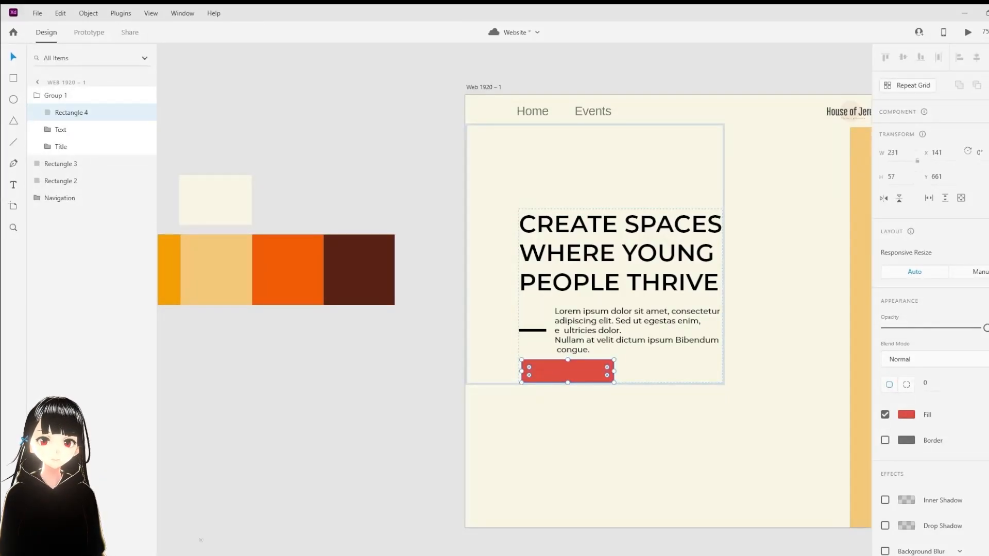
# Step: Save the rectangle's red to the document colors and place it between #F25C05 and #F2C879
pyautogui.click(13, 498)
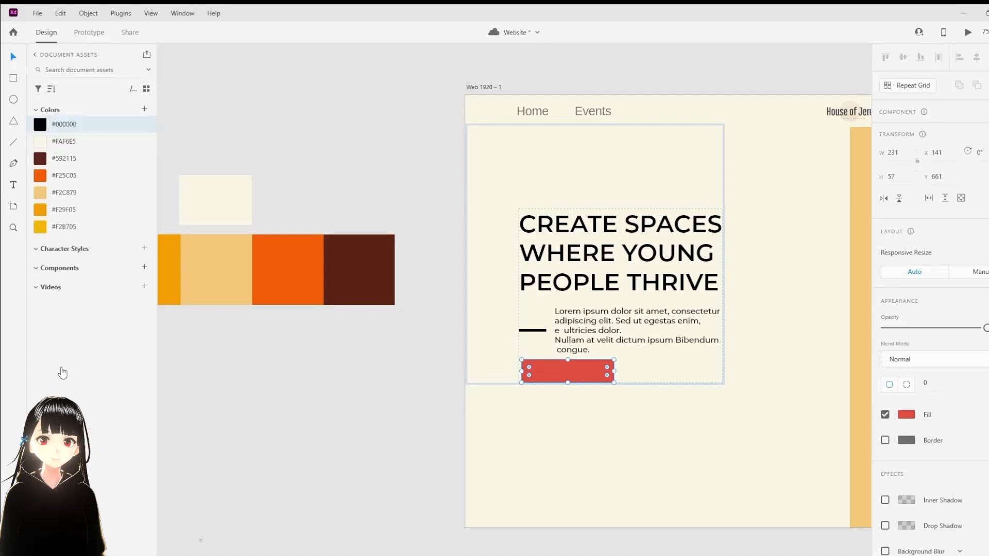
pyautogui.click(145, 107)
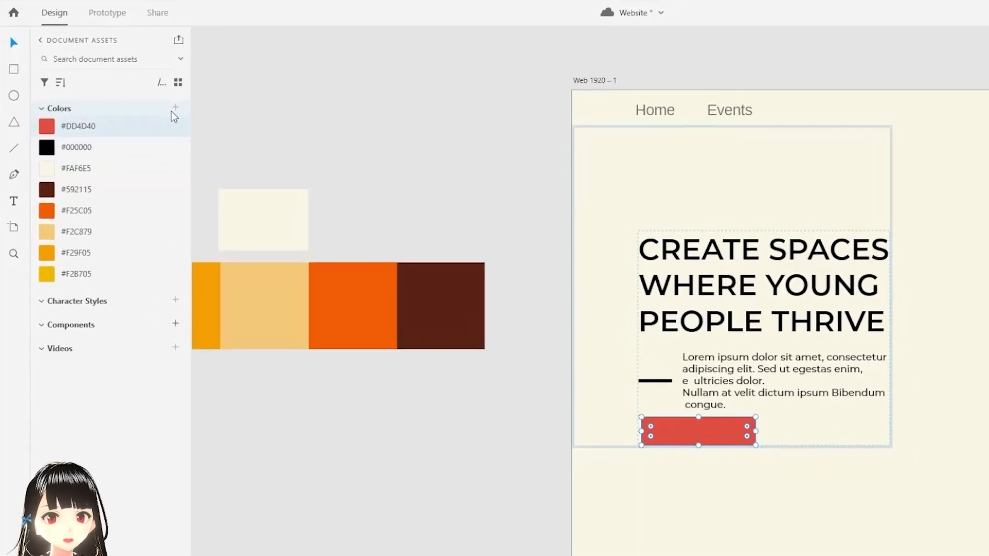
pyautogui.moveTo(123, 129); pyautogui.dragTo(116, 216)
pyautogui.moveTo(173, 297); pyautogui.dragTo(173, 297)
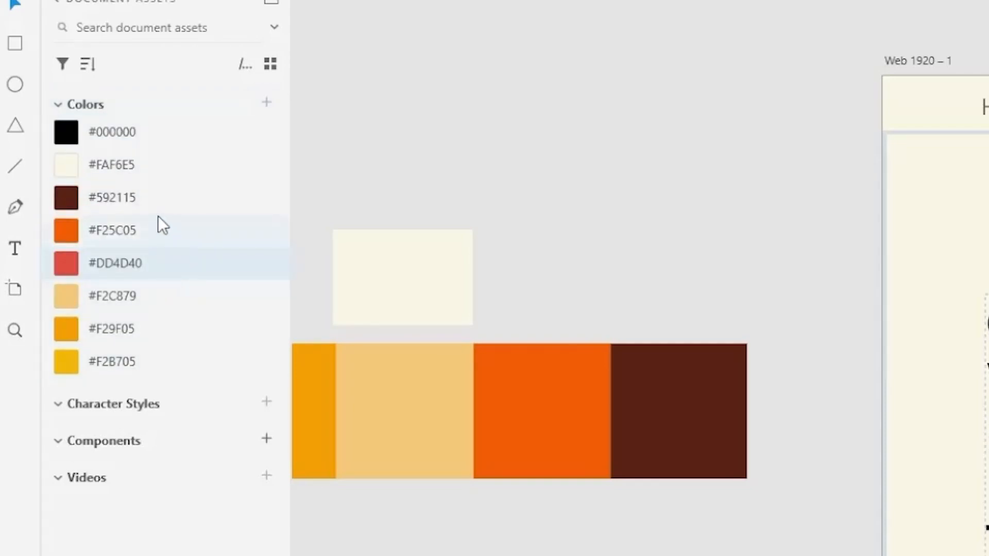
# Step: Move the black #000000 swatch down the document color list, below #FAF6E5
pyautogui.moveTo(128, 139); pyautogui.dragTo(124, 172)
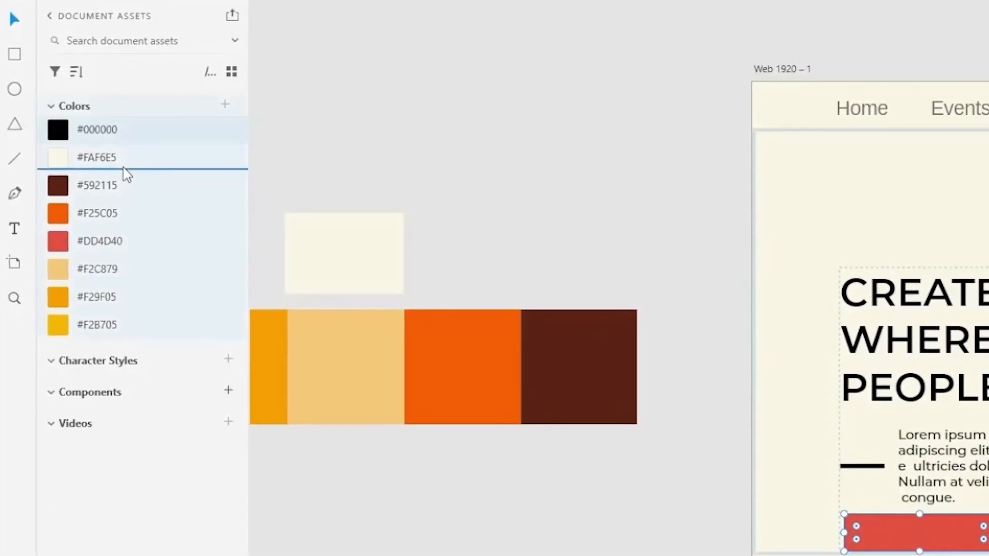
pyautogui.moveTo(124, 129); pyautogui.dragTo(149, 326)
pyautogui.moveTo(122, 279); pyautogui.dragTo(114, 285)
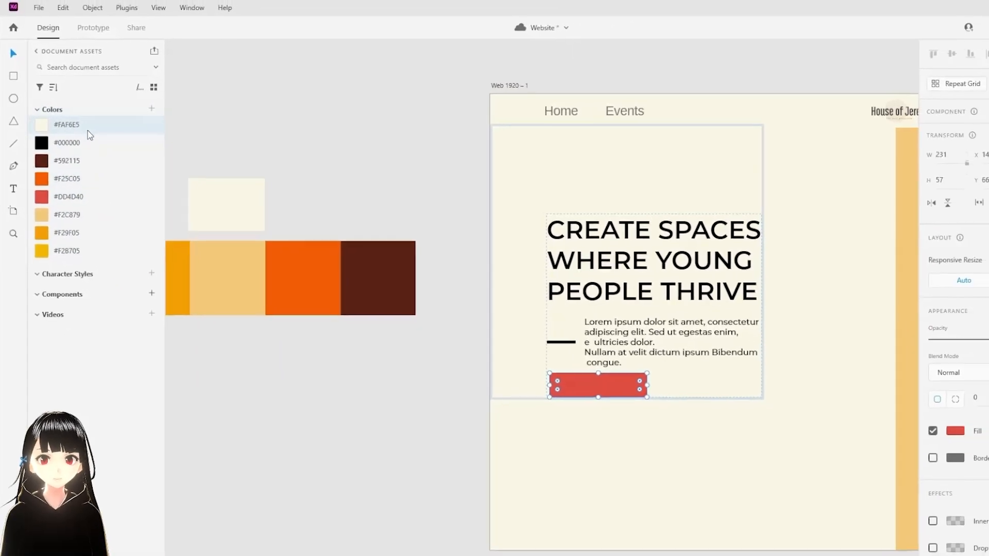
pyautogui.moveTo(82, 150); pyautogui.dragTo(79, 250)
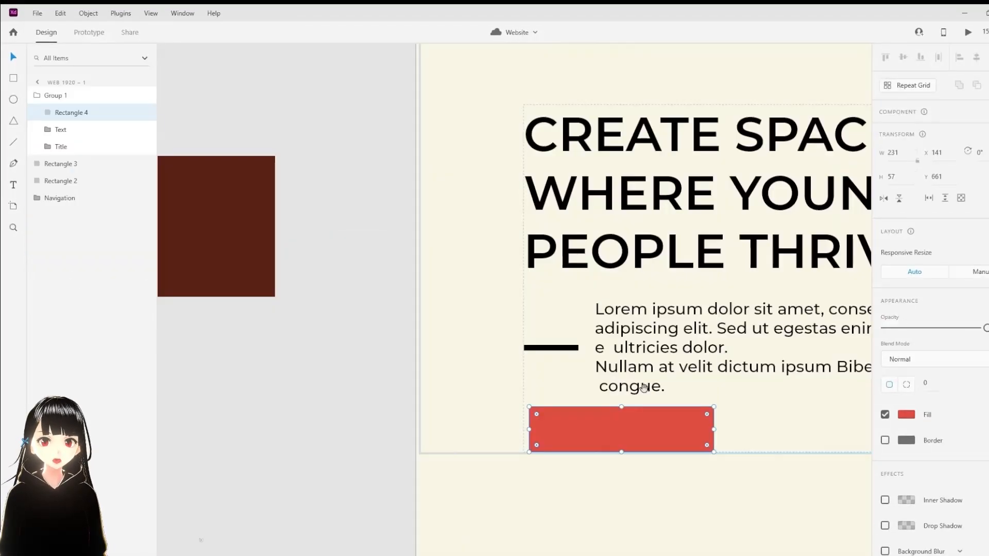
# Step: Add the text label VISIT US in capitals over the red rectangle
pyautogui.moveTo(646, 388); pyautogui.dragTo(470, 333)
pyautogui.click(13, 185)
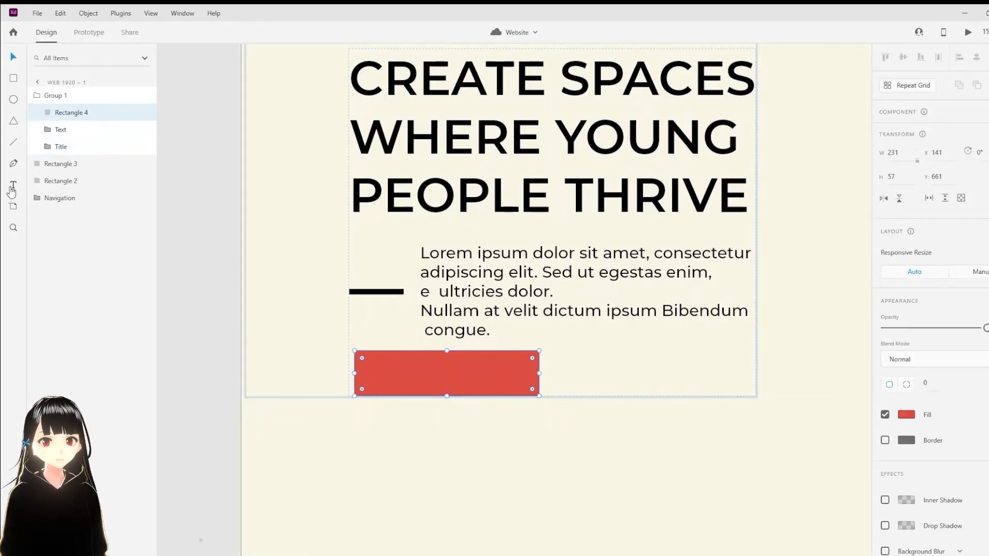
pyautogui.click(389, 370)
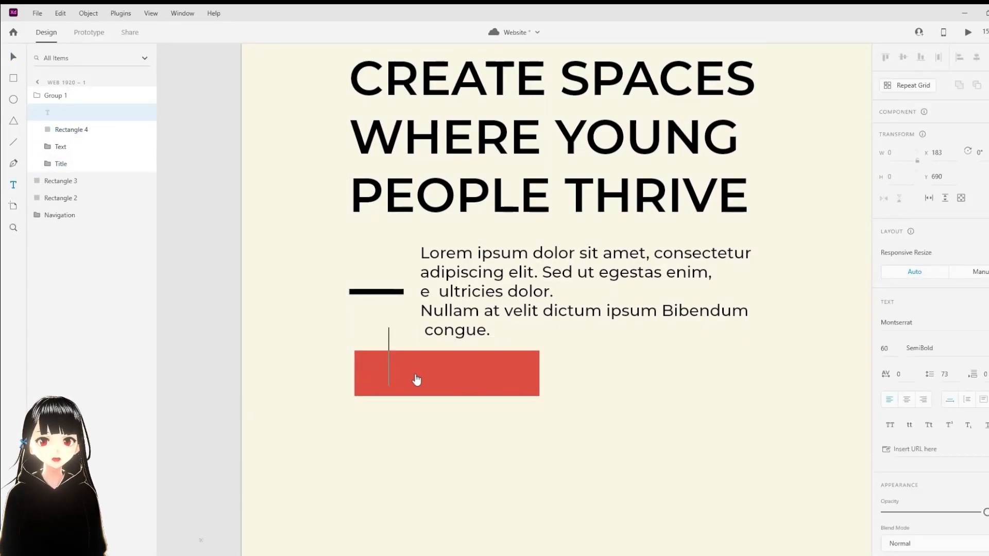
pyautogui.write('visit')
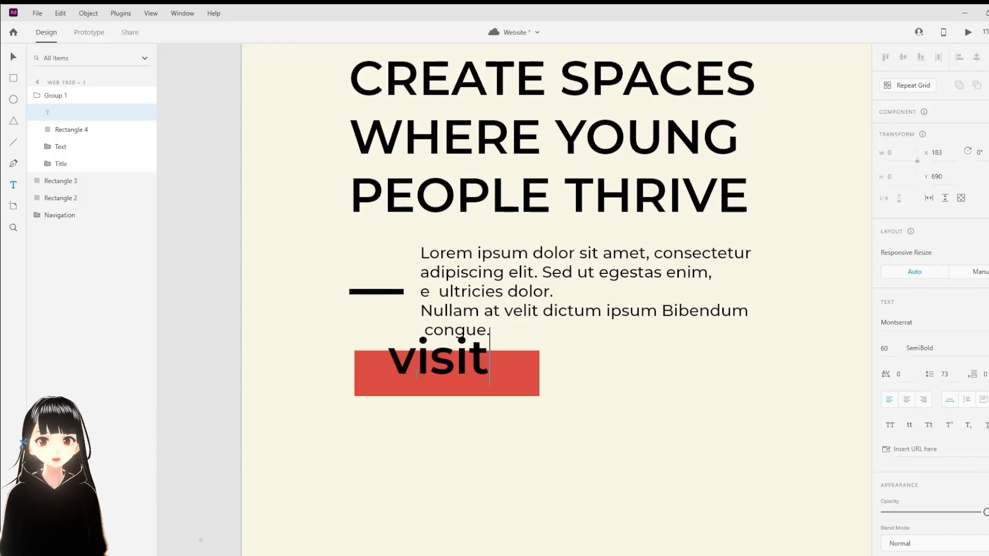
pyautogui.press('BackSpace')
pyautogui.press('BackSpace')
pyautogui.press('BackSpace')
pyautogui.press('BackSpace')
pyautogui.press('BackSpace')
pyautogui.write('VIS')
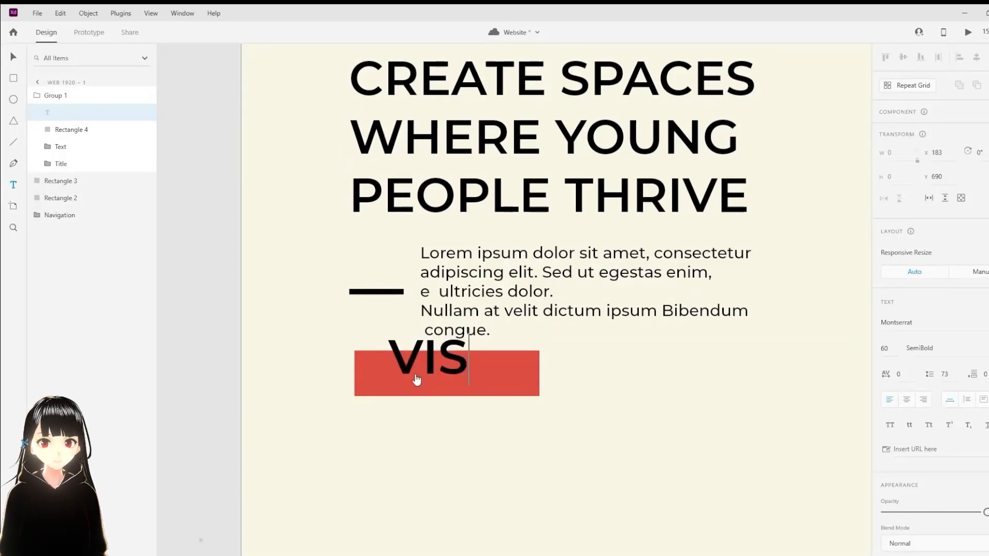
pyautogui.write('IT US')
# Step: Set the VISIT US label's font size to 29 and center it on the red rectangle at about X 191, Y 672
pyautogui.click(889, 348)
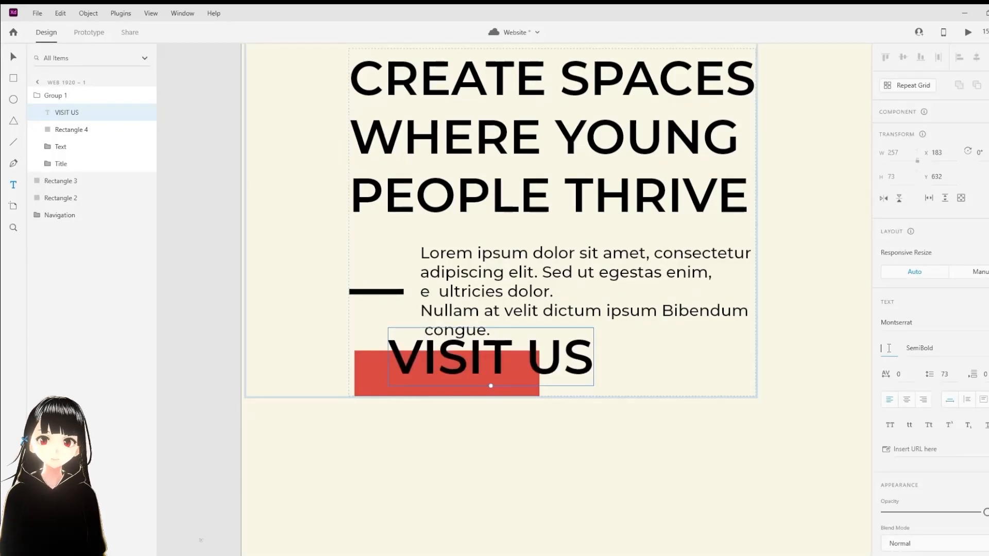
pyautogui.write('29')
pyautogui.press('Return')
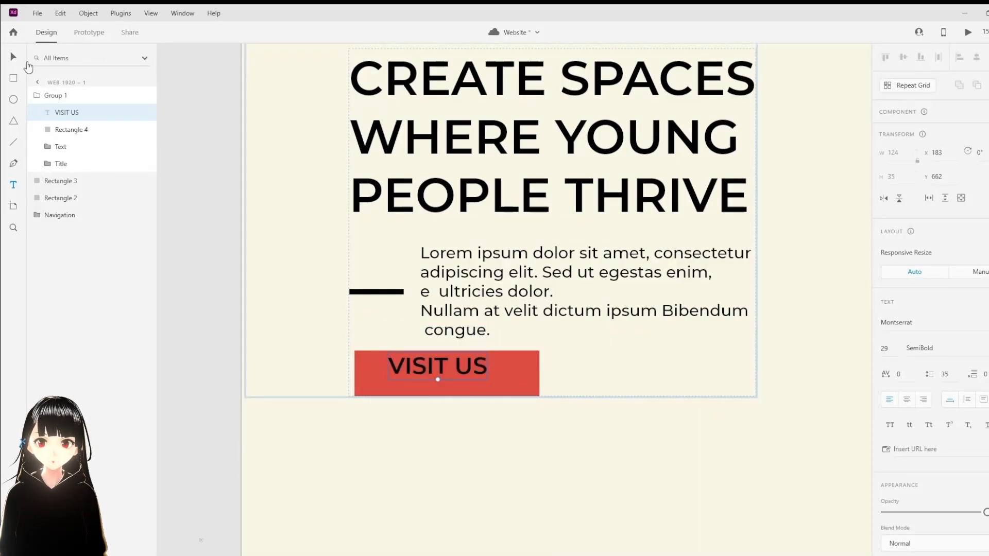
pyautogui.click(11, 58)
pyautogui.moveTo(463, 372); pyautogui.dragTo(470, 380)
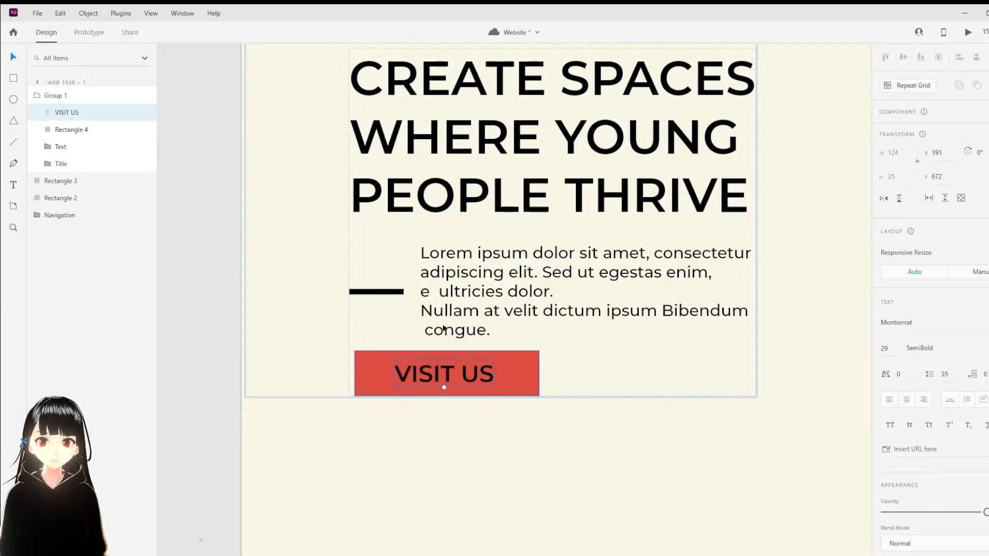
# Step: Group the VISIT US label with the red rectangle and rename the group Button
pyautogui.keyDown('shift'); pyautogui.click(76, 130); pyautogui.keyUp('shift')
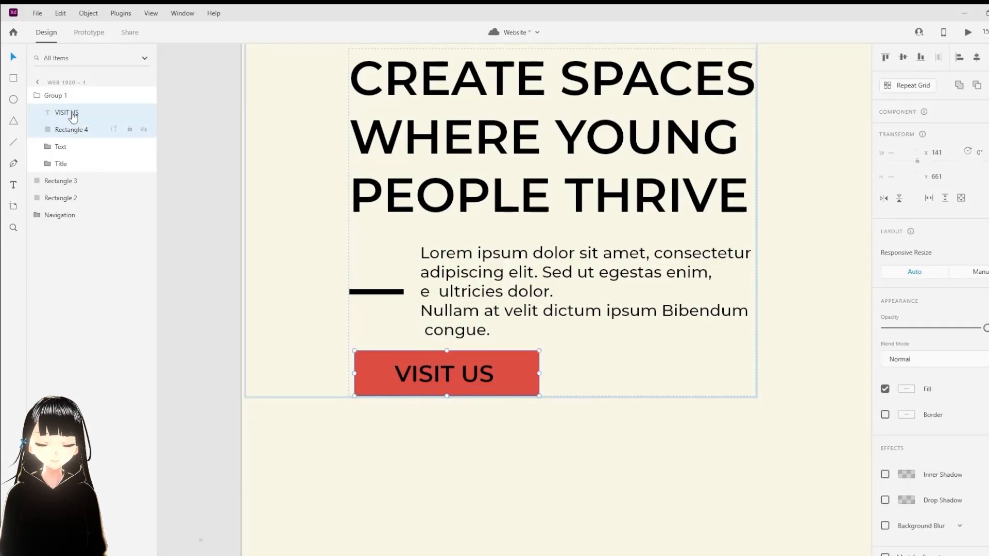
pyautogui.hotkey('ctrl', 'g')
pyautogui.doubleClick(67, 112)
pyautogui.write('Button')
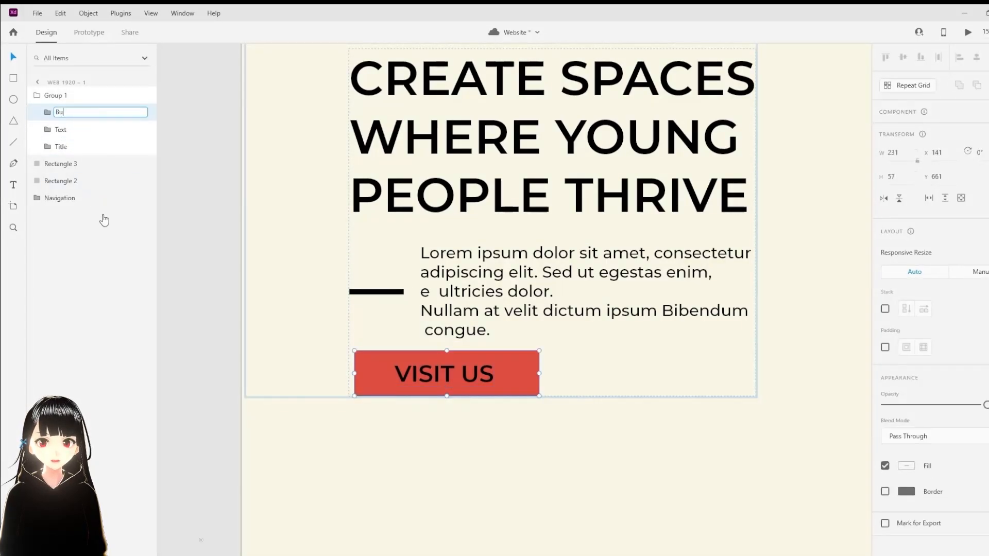
# Step: Change the fill of the VISIT US label inside the button to white, #FFFFFF
pyautogui.doubleClick(462, 379)
pyautogui.scroll(-3, 908, 544)
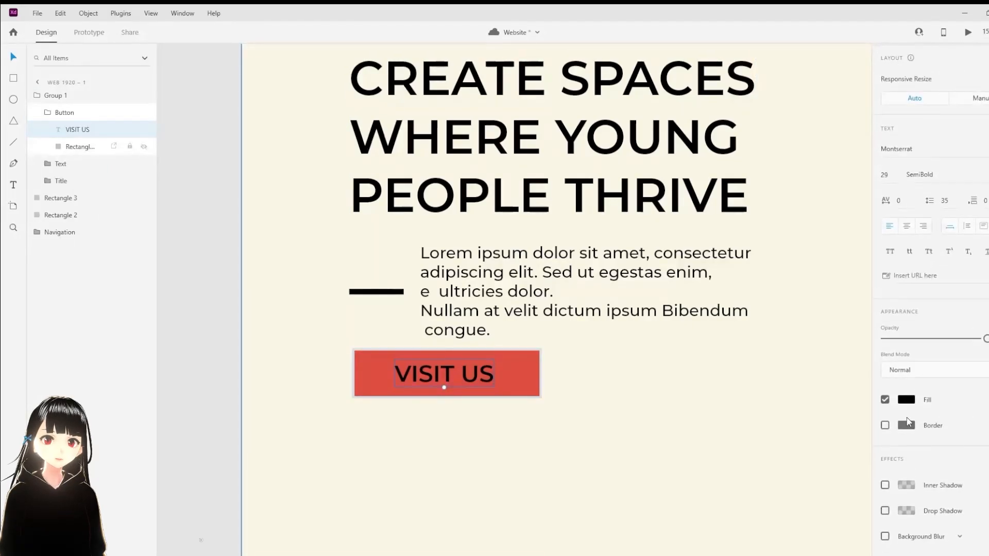
pyautogui.click(909, 400)
pyautogui.moveTo(766, 379); pyautogui.dragTo(735, 306)
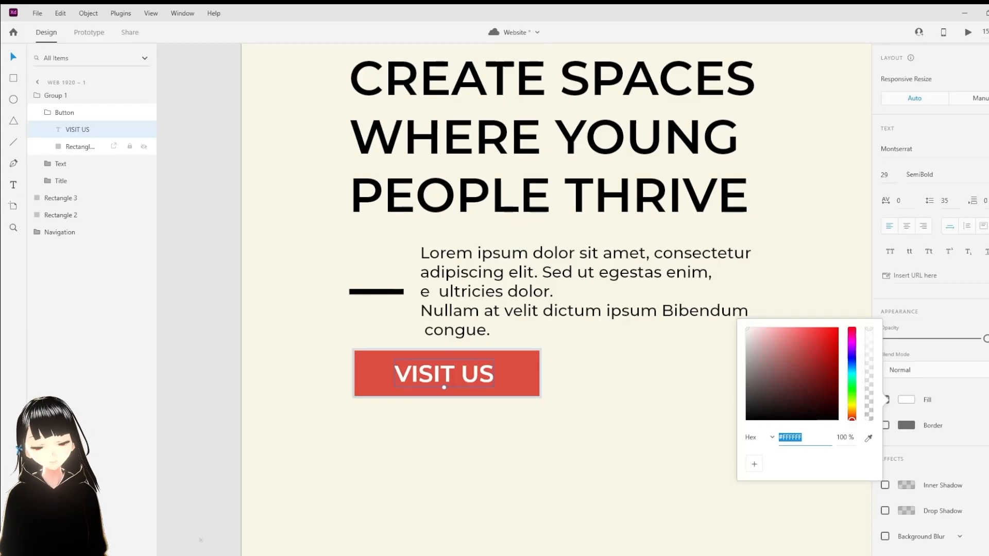
# Step: Add the label's white #FFFFFF to the document colors and place its swatch below #FAF6E5
pyautogui.hotkey('ctrl', 'shift', 'y')
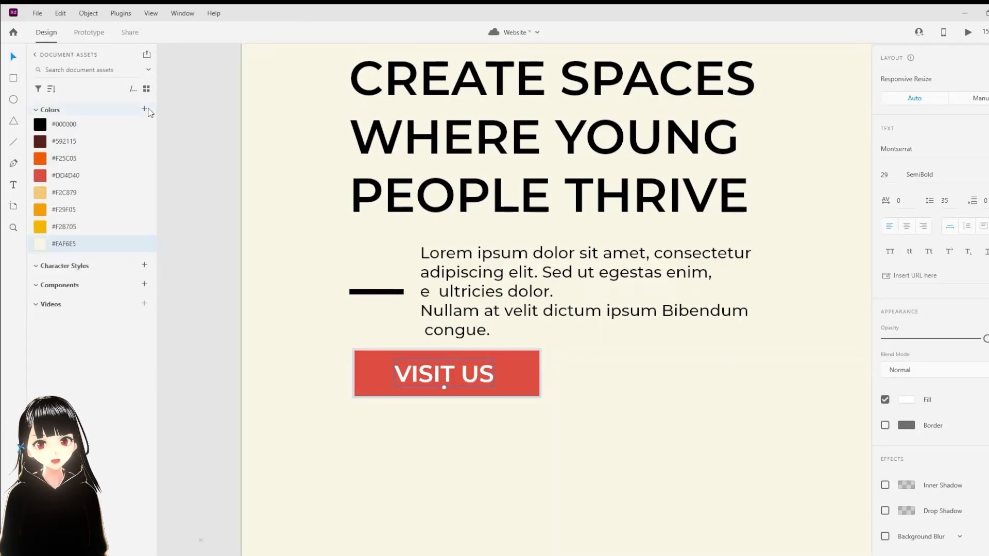
pyautogui.click(144, 109)
pyautogui.moveTo(96, 132); pyautogui.dragTo(92, 260)
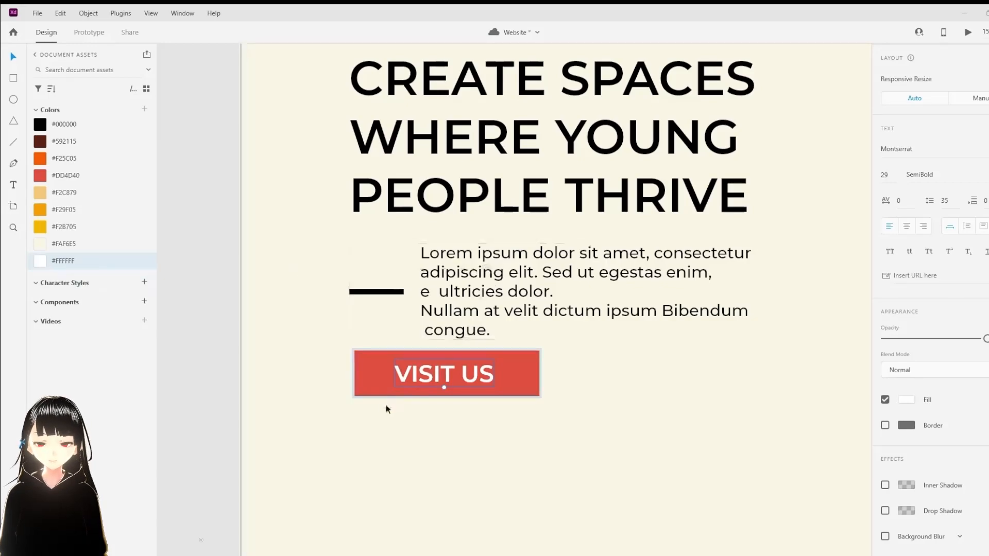
# Step: Round the corners of the button's red rectangle with a radius of 8
pyautogui.click(526, 390)
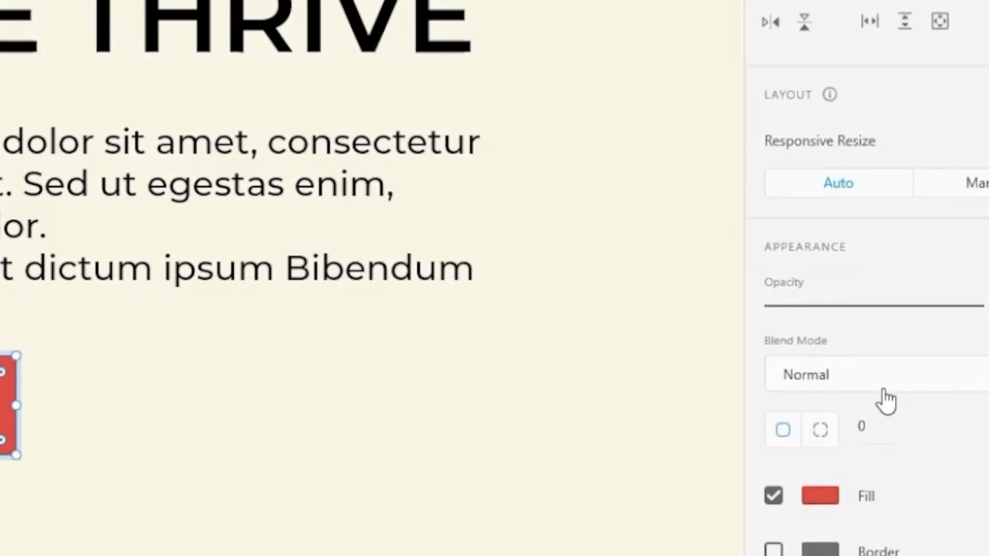
pyautogui.scroll(-1, 870, 391)
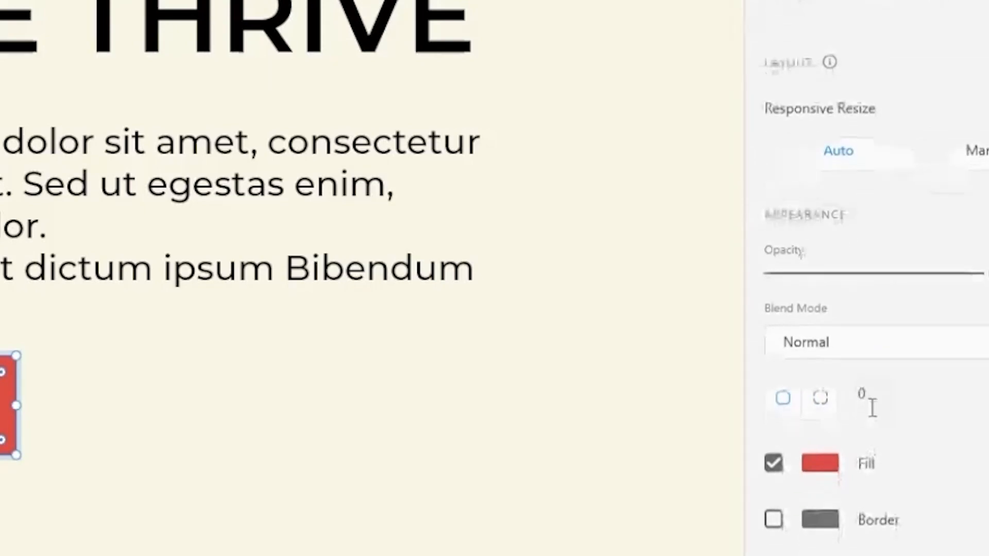
pyautogui.click(793, 399)
pyautogui.click(744, 400)
pyautogui.click(819, 402)
pyautogui.write('8')
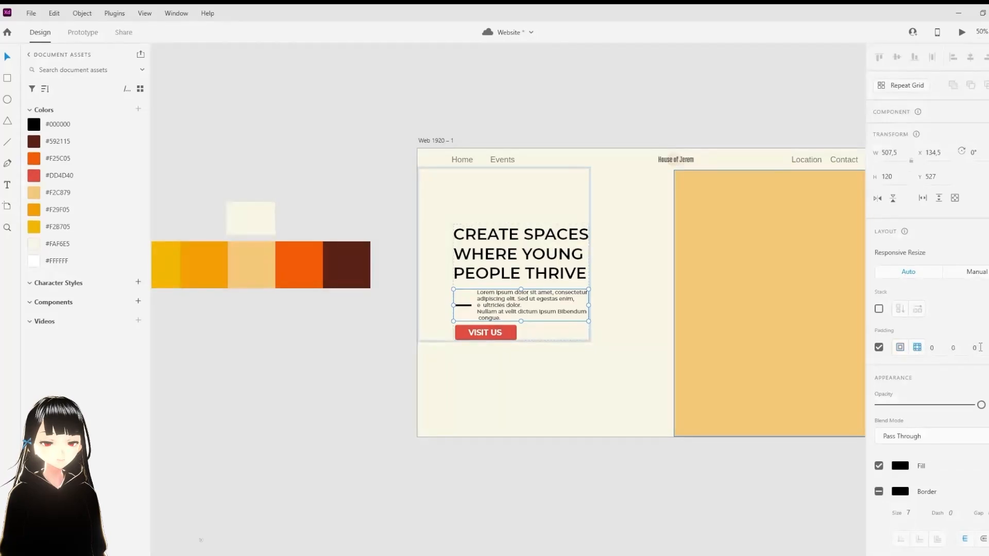
# Step: Add bottom padding to the group holding the paragraph and the short black line
pyautogui.click(979, 350)
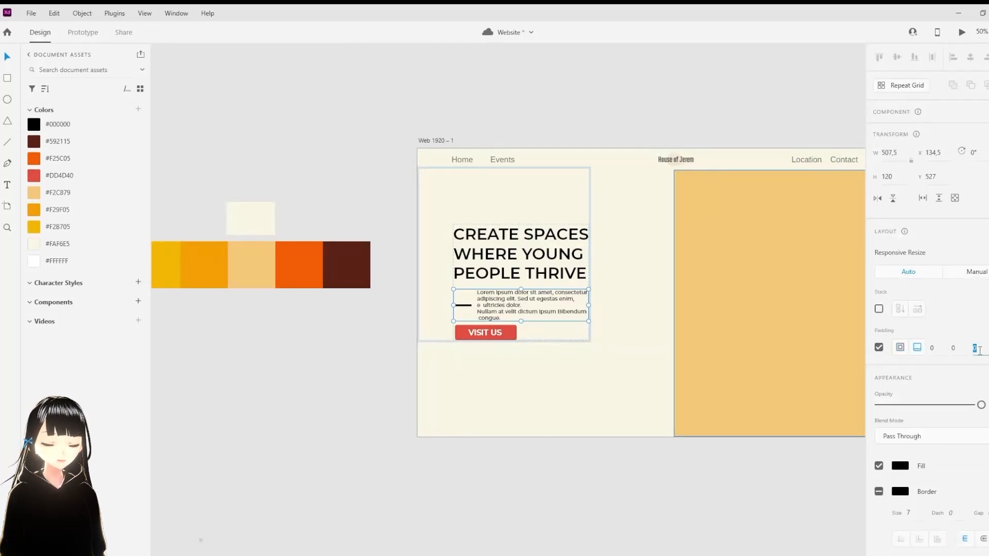
pyautogui.write('4')
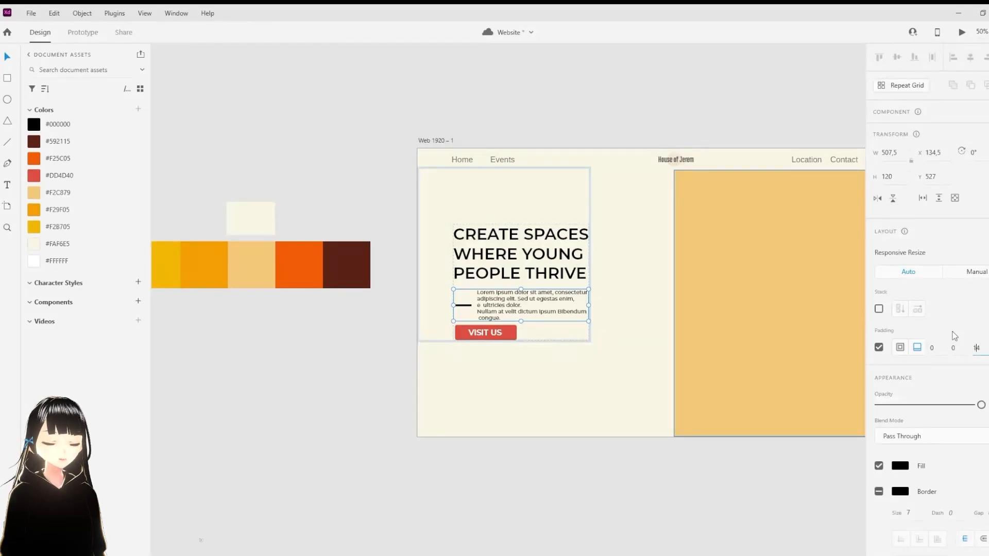
pyautogui.click(552, 277)
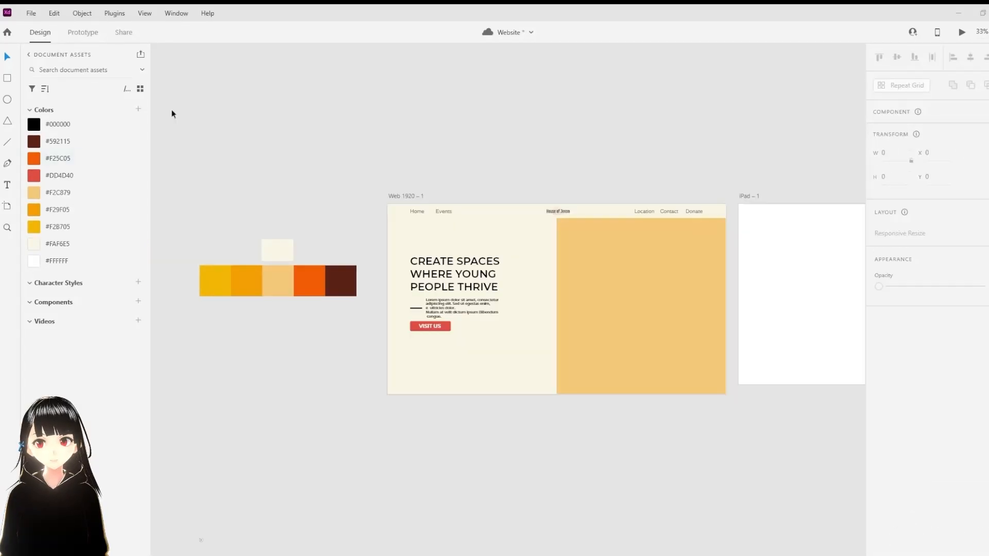
# Step: Underline the heading CREATE SPACES WHERE YOUNG PEOPLE THRIVE
pyautogui.click(489, 290)
pyautogui.doubleClick(489, 289)
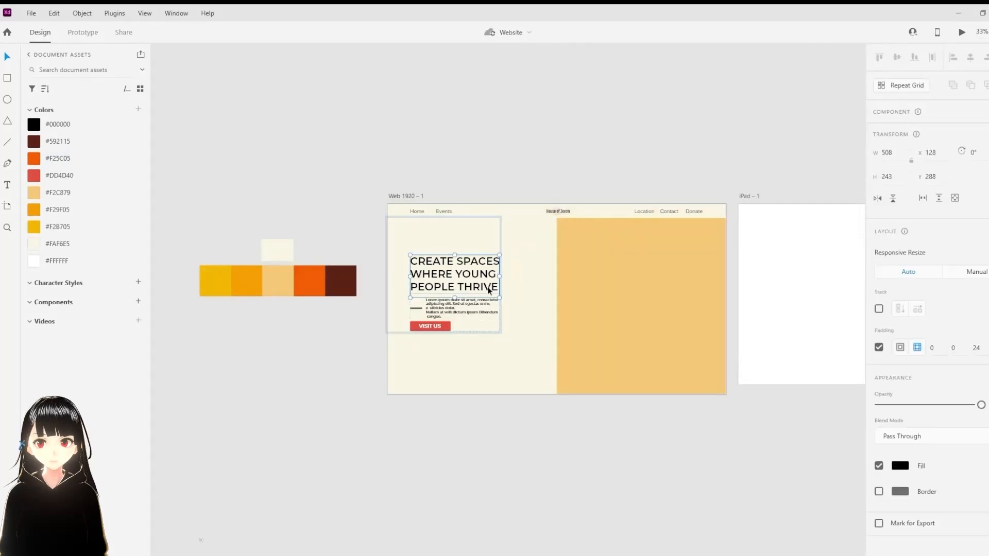
pyautogui.click(489, 289)
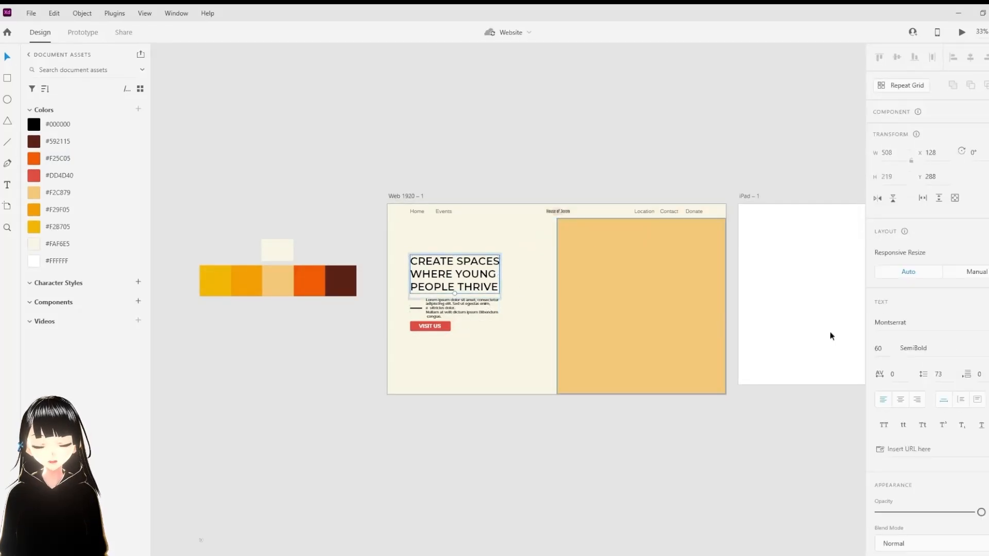
pyautogui.click(981, 427)
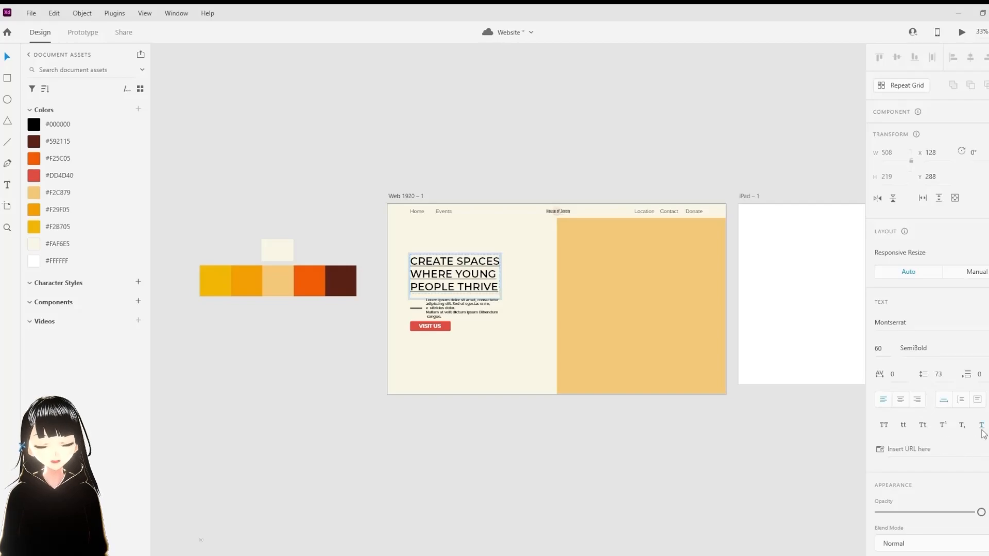
pyautogui.click(446, 346)
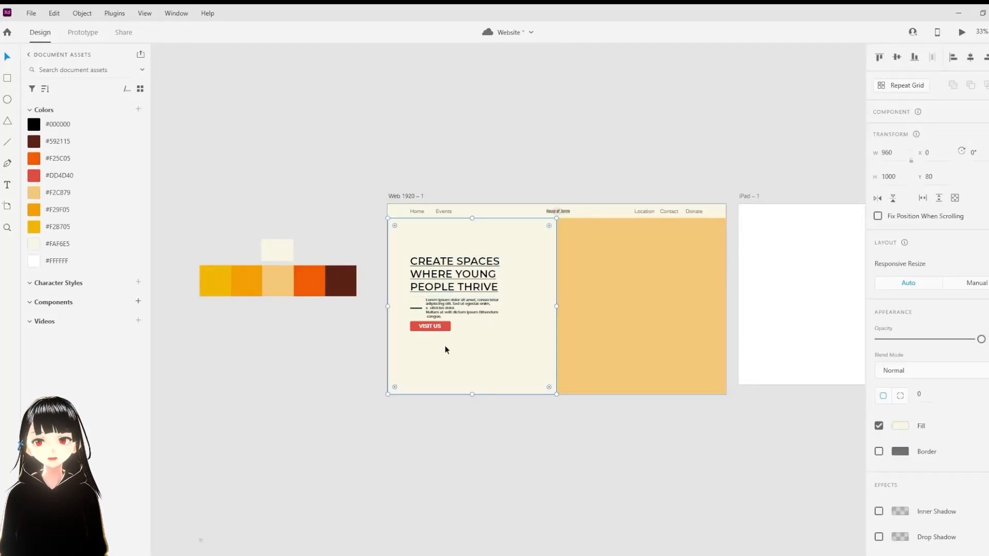
# Step: Set the paragraph group's bottom padding to 28 and move the VISIT US button down to the padding's edge
pyautogui.click(446, 311)
pyautogui.doubleClick(446, 311)
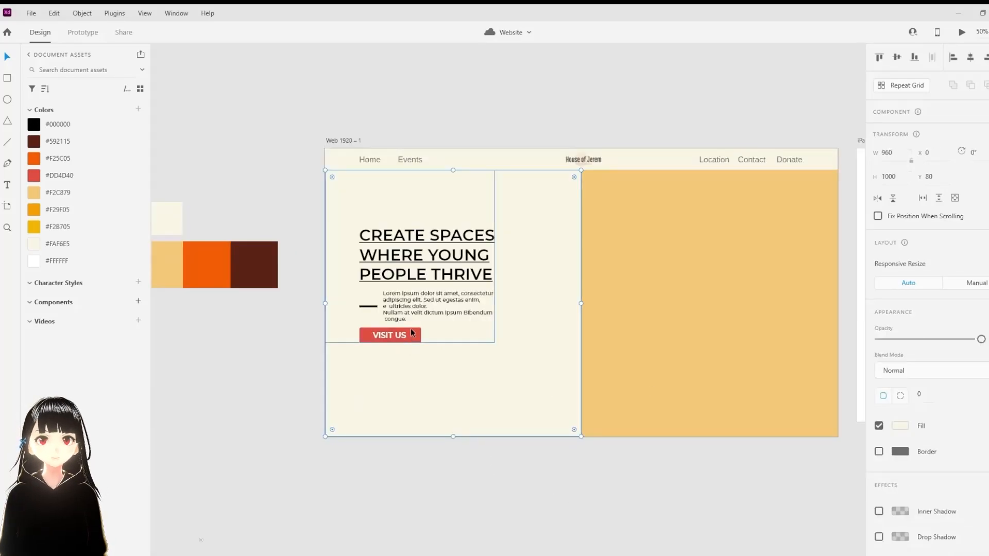
pyautogui.doubleClick(410, 328)
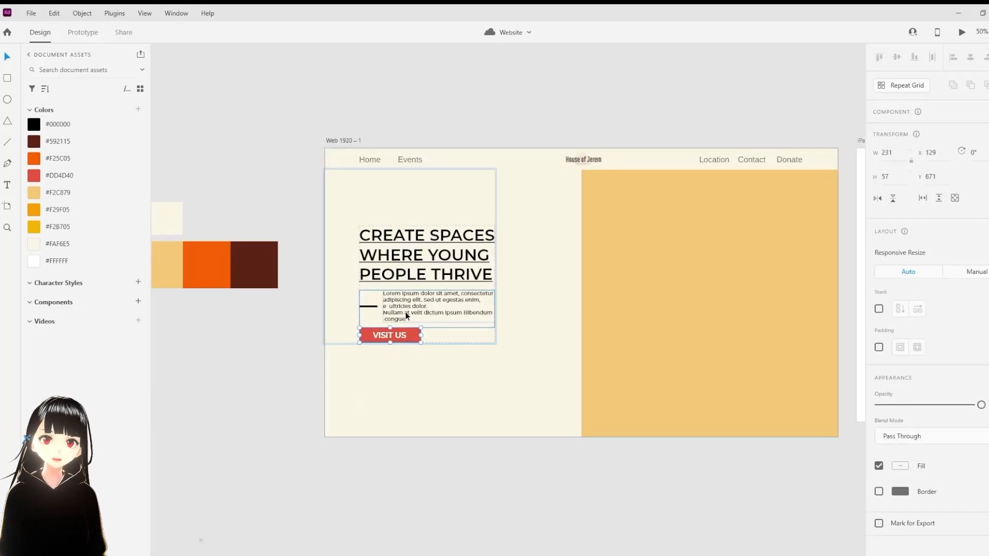
pyautogui.click(406, 311)
pyautogui.click(879, 347)
pyautogui.click(917, 347)
pyautogui.click(977, 347)
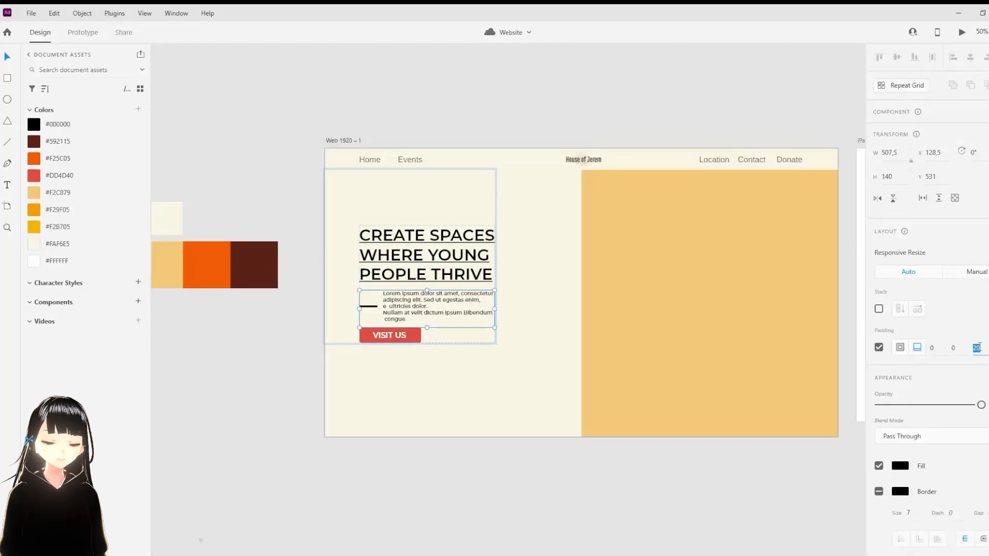
pyautogui.write('28')
pyautogui.press('Return')
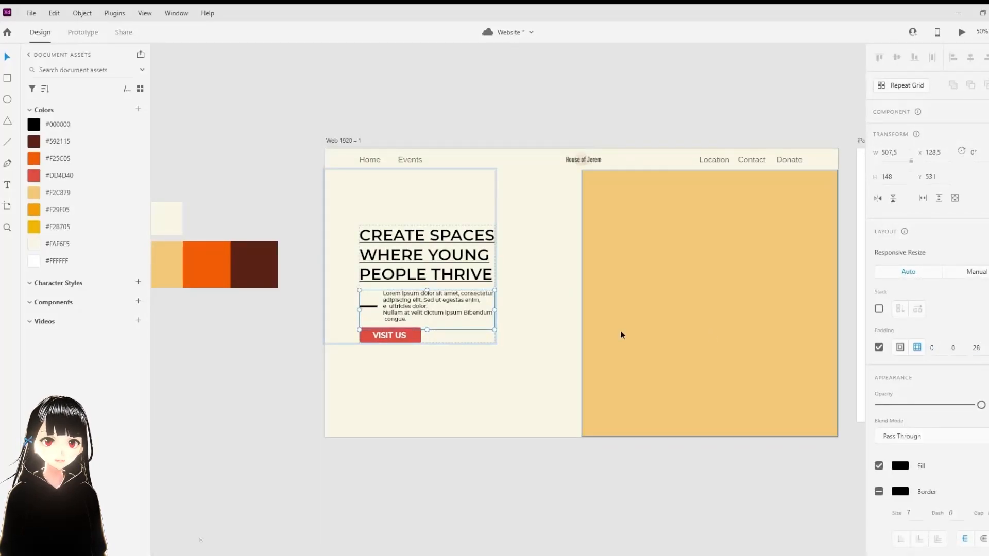
pyautogui.click(410, 334)
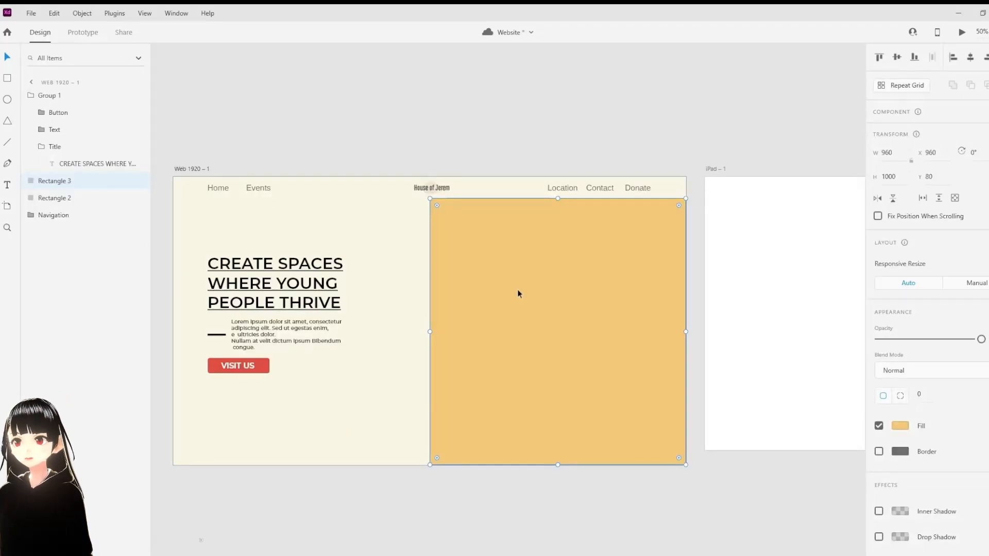
# Step: Duplicate the hero's yellow 960 × 1000 rectangle and place the copy below the desktop artboard at about X 960, Y 1125
pyautogui.scroll(2, 518, 291)
pyautogui.moveTo(518, 290); pyautogui.dragTo(430, 284)
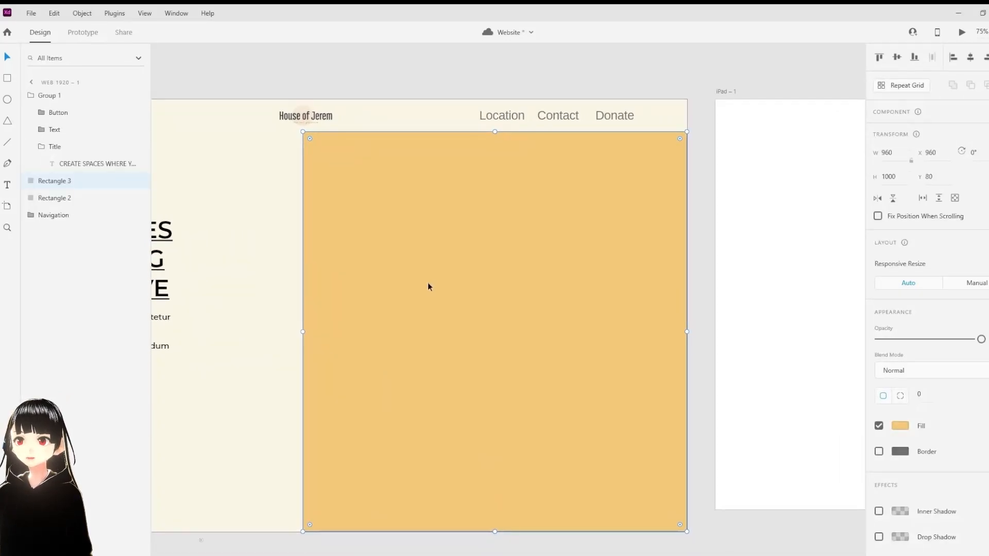
pyautogui.scroll(-4, 419, 307)
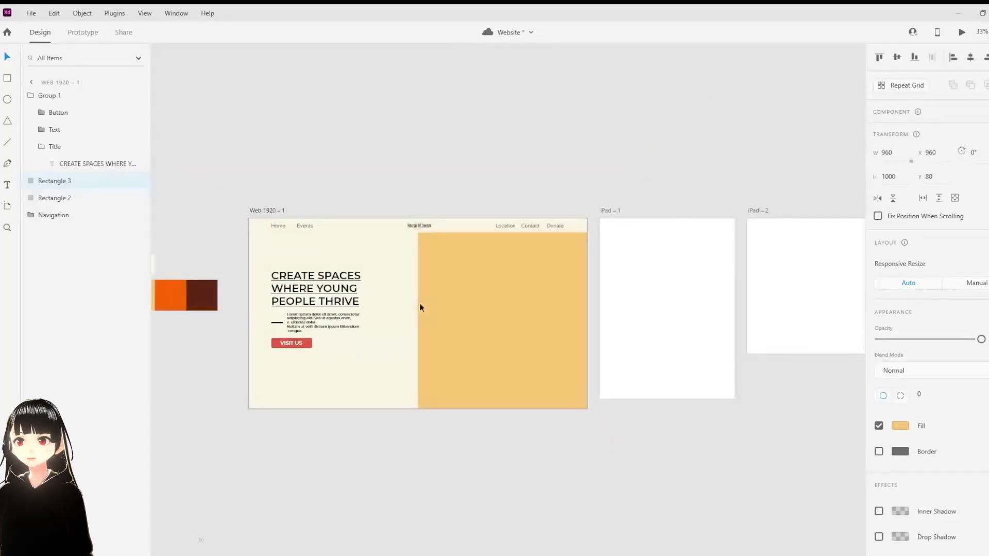
pyautogui.moveTo(514, 296); pyautogui.dragTo(527, 326)
pyautogui.scroll(-1, 515, 471)
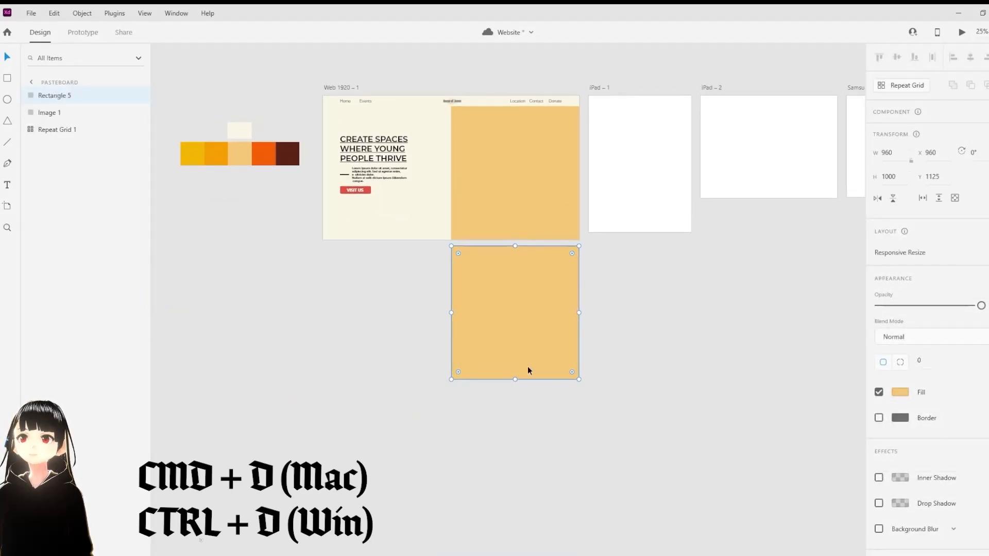
# Step: Draw three ellipses over the copied rectangle: about 582 × 534 at its bottom, a small one upper left, and about 390 × 394 upper right
pyautogui.hotkey('ctrl', '+')
pyautogui.moveTo(417, 190); pyautogui.dragTo(467, 245)
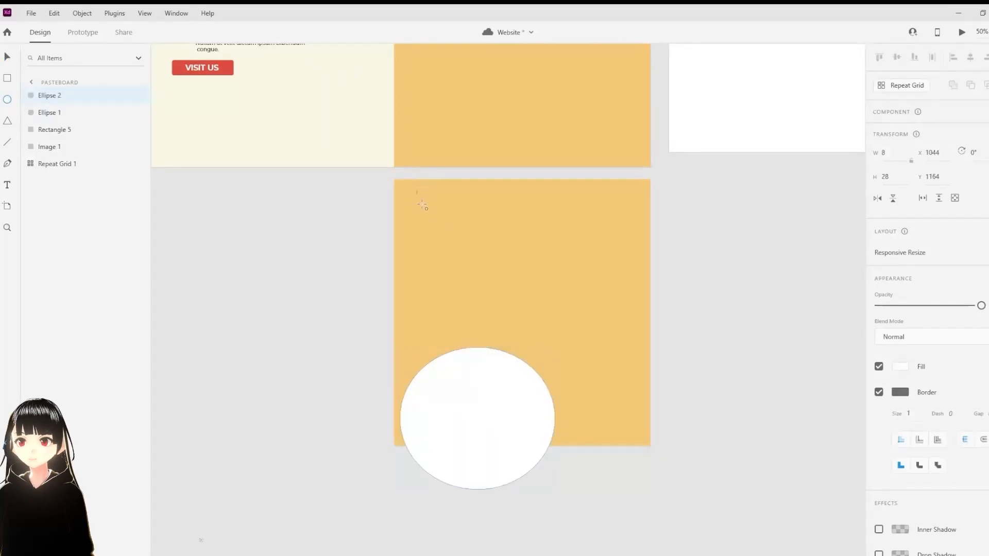
pyautogui.moveTo(577, 193)
pyautogui.mouseDown()
pyautogui.moveTo(659, 289)
pyautogui.moveTo(680, 298)
pyautogui.mouseUp()
# Step: Move the large bottom ellipse over the copied rectangle's lower-left corner and enlarge it toward the upper right
pyautogui.click(11, 59)
pyautogui.moveTo(479, 379); pyautogui.dragTo(444, 373)
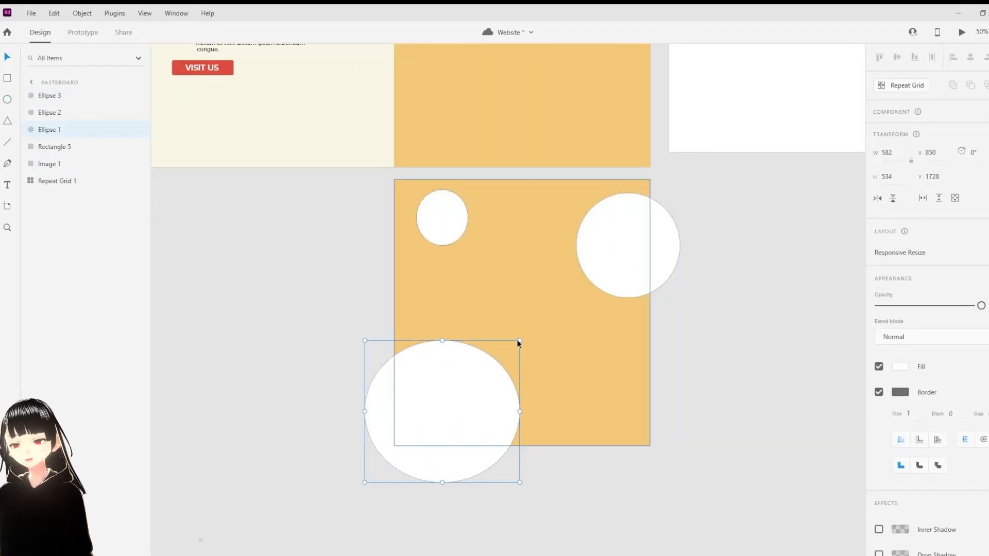
pyautogui.hotkey('ctrl', 'z')
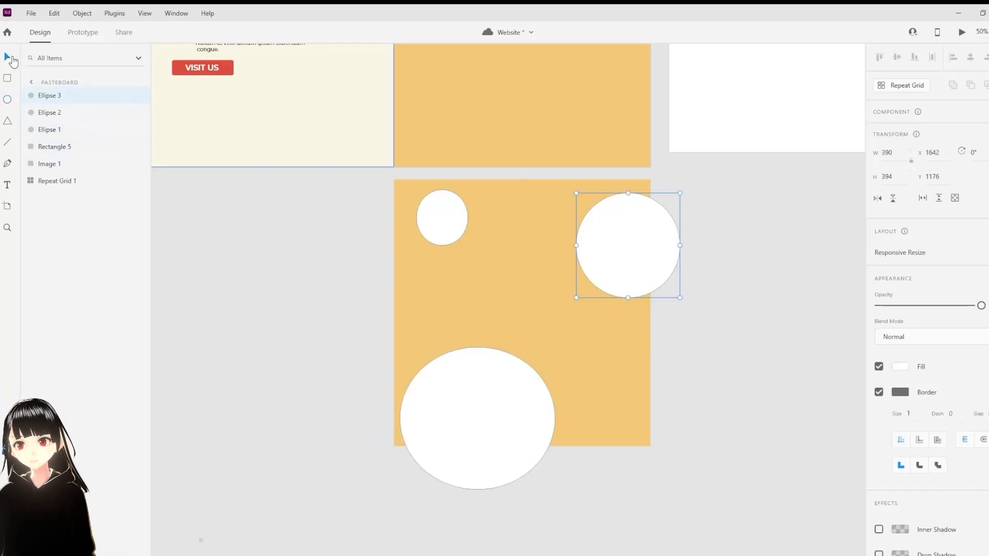
pyautogui.moveTo(475, 381); pyautogui.dragTo(440, 374)
pyautogui.click(518, 340)
pyautogui.hotkey('ctrl', 'z')
pyautogui.moveTo(520, 340); pyautogui.dragTo(572, 304)
# Step: Enlarge the upper-right ellipse to about 528 × 462 and position it at about X 1532, Y 1080
pyautogui.click(637, 239)
pyautogui.moveTo(638, 239); pyautogui.dragTo(637, 222)
pyautogui.moveTo(583, 278); pyautogui.dragTo(544, 295)
pyautogui.moveTo(602, 234); pyautogui.dragTo(606, 230)
# Step: Enlarge the small upper-left ellipse to about 408 × 404 and position it at about X 850, Y 1080
pyautogui.moveTo(428, 236); pyautogui.dragTo(394, 214)
pyautogui.moveTo(434, 224); pyautogui.dragTo(491, 275)
pyautogui.moveTo(438, 226); pyautogui.dragTo(420, 227)
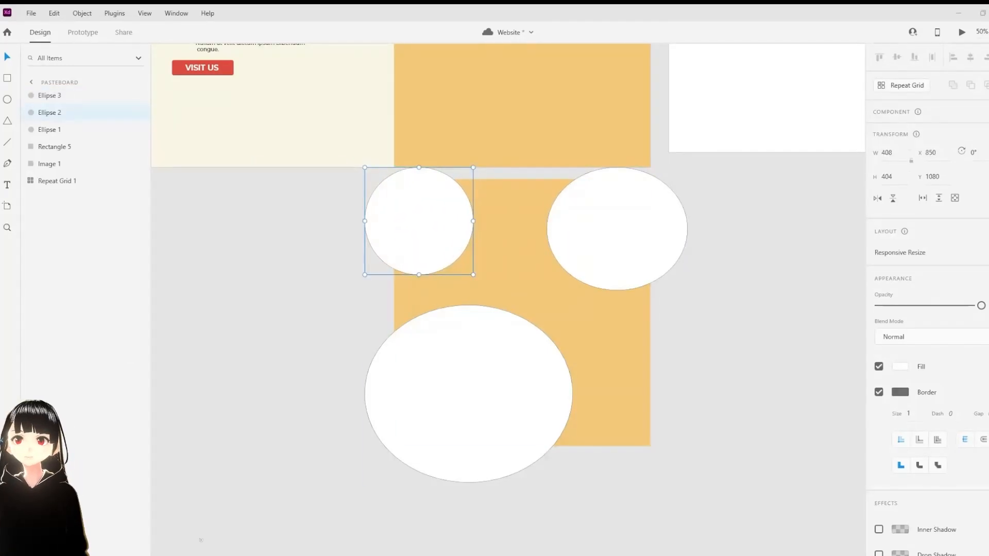
# Step: Widen the large bottom ellipse to about 858 × 662
pyautogui.click(506, 360)
pyautogui.moveTo(572, 305); pyautogui.dragTo(594, 306)
pyautogui.click(618, 257)
# Step: Fill the upper-left ellipse with orange #F25C05 and remove its border
pyautogui.click(428, 232)
pyautogui.hotkey('ctrl', 'shift', 'y')
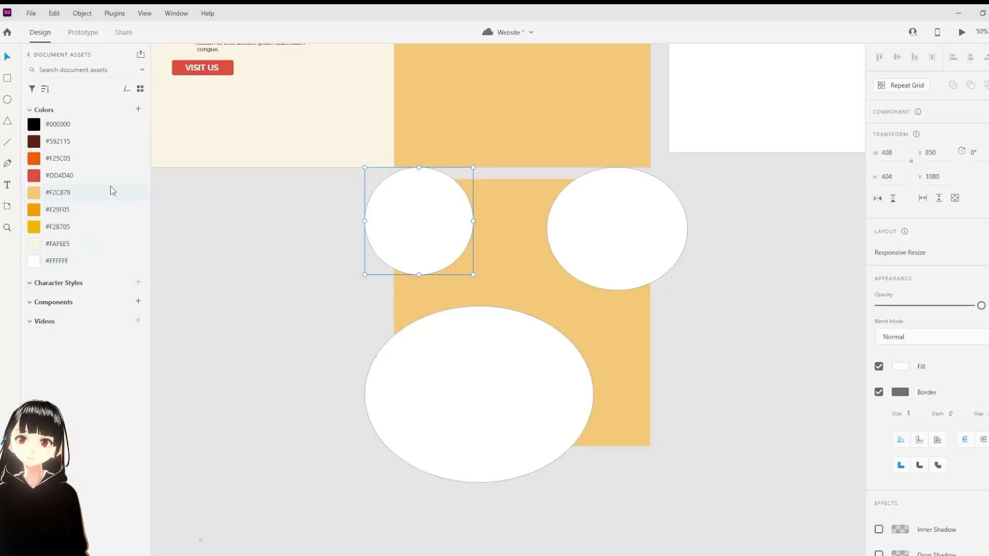
pyautogui.click(103, 159)
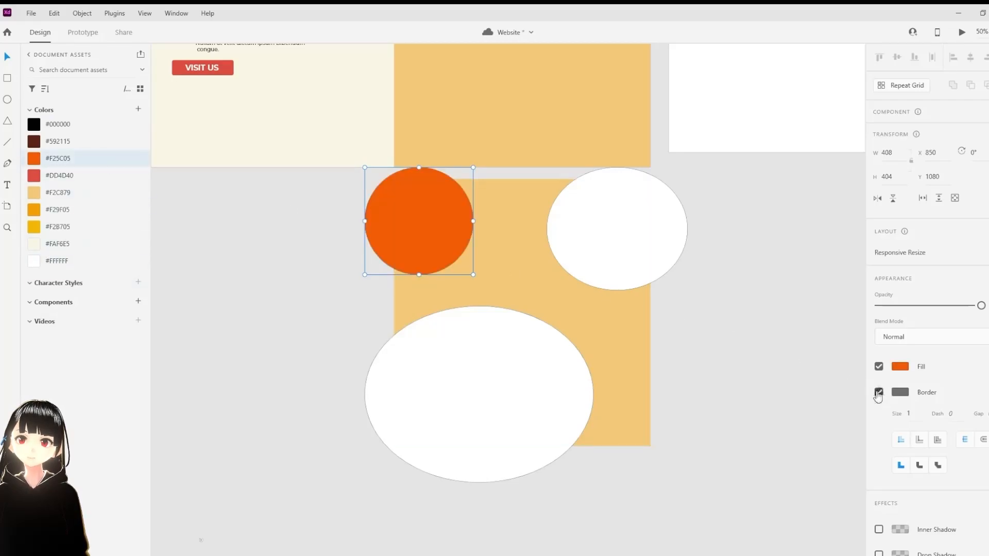
pyautogui.click(878, 395)
# Step: Fill the upper-right ellipse with dark brown #592115 and remove its border
pyautogui.click(643, 253)
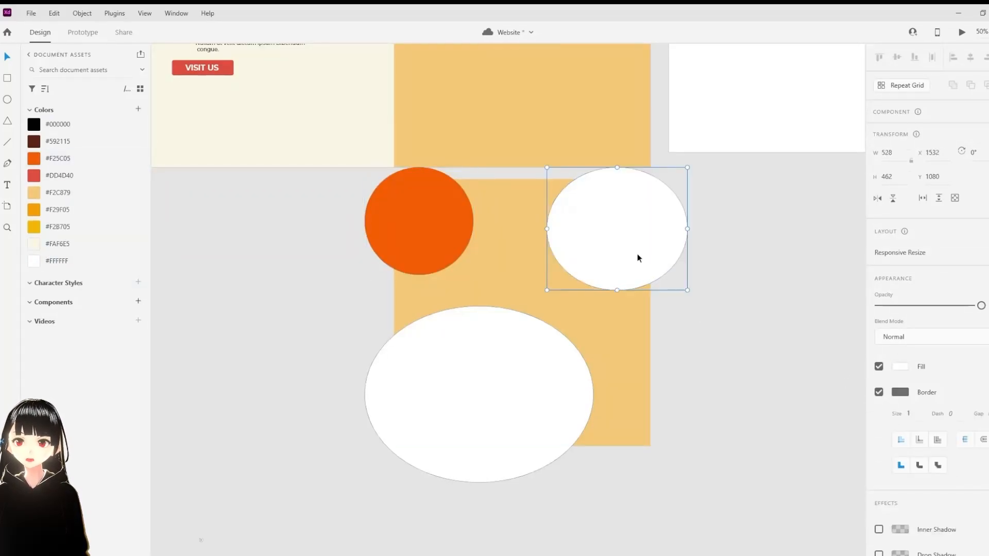
pyautogui.click(91, 144)
pyautogui.click(879, 392)
# Step: Fill the large bottom ellipse with yellow #F2B705 and remove its border
pyautogui.click(580, 391)
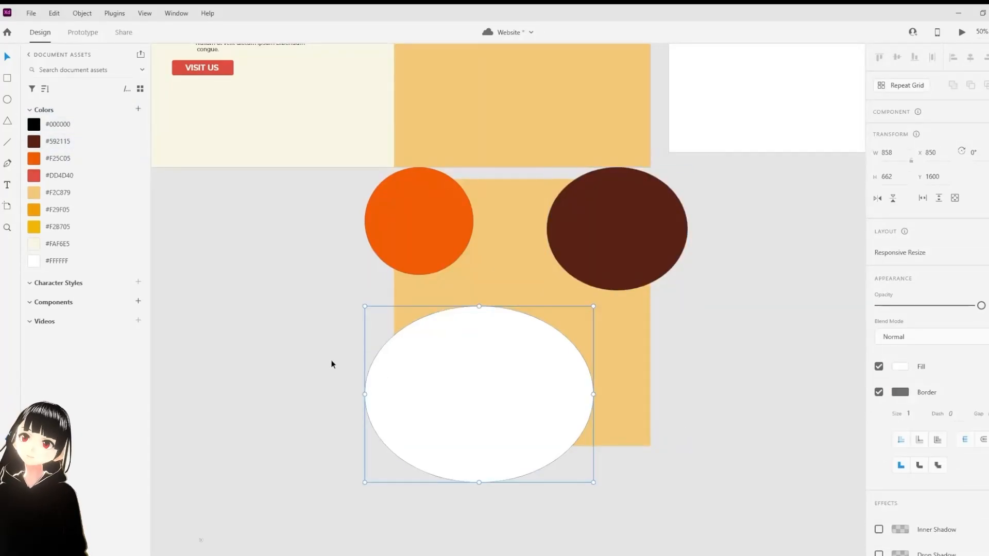
pyautogui.click(90, 226)
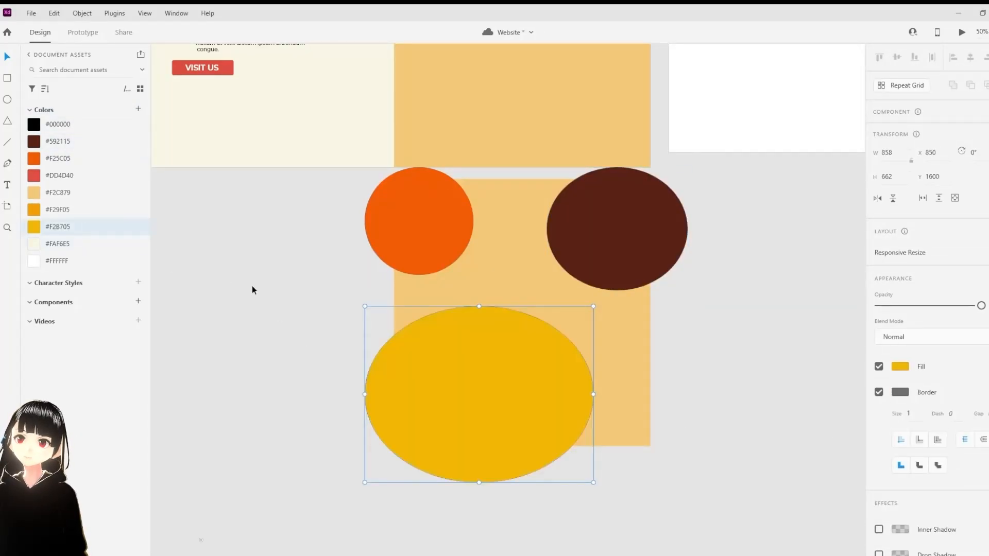
pyautogui.click(878, 393)
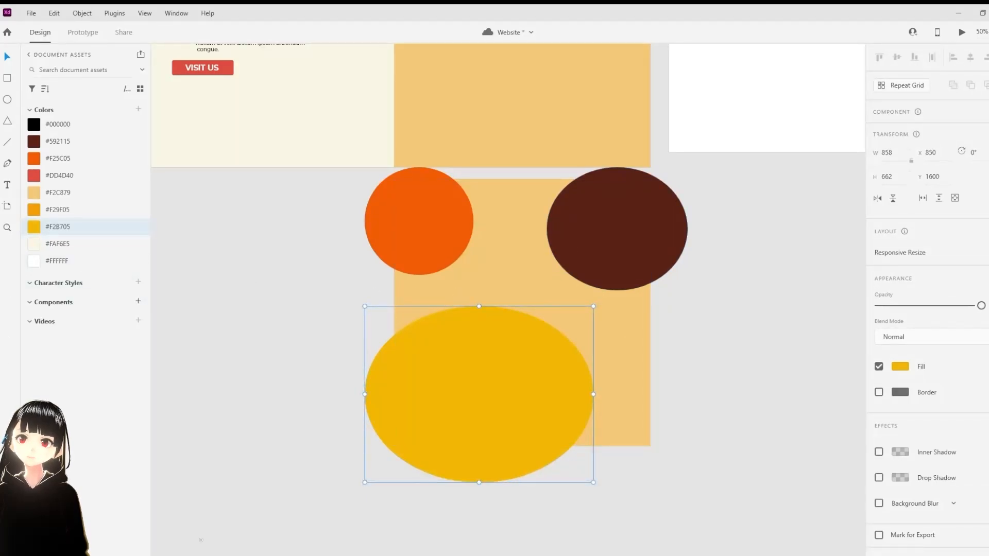
# Step: Group the tan rectangle below the artboard with the three coloured ellipses
pyautogui.hotkey('ctrl', 'y')
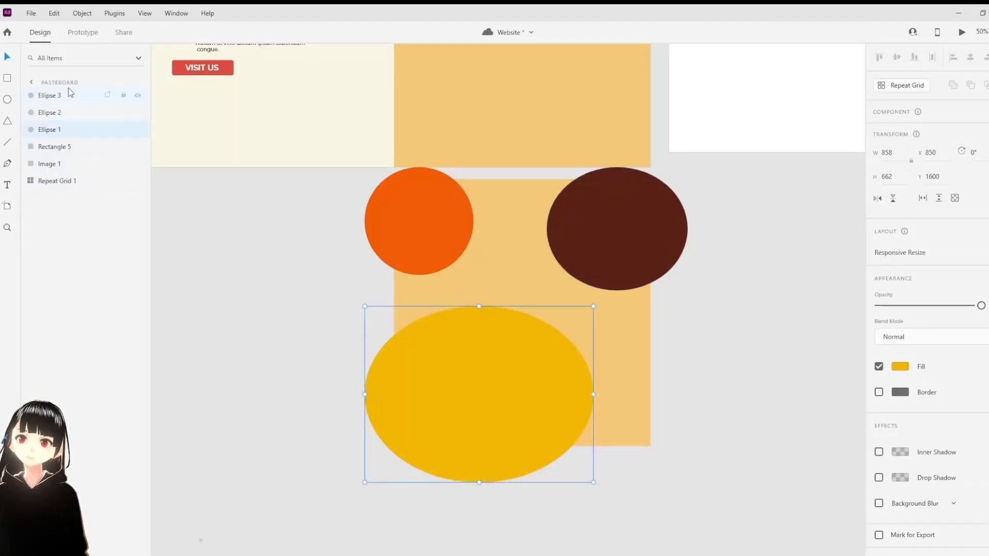
pyautogui.click(66, 148)
pyautogui.click(70, 132)
pyautogui.click(70, 112)
pyautogui.click(71, 96)
pyautogui.click(69, 149)
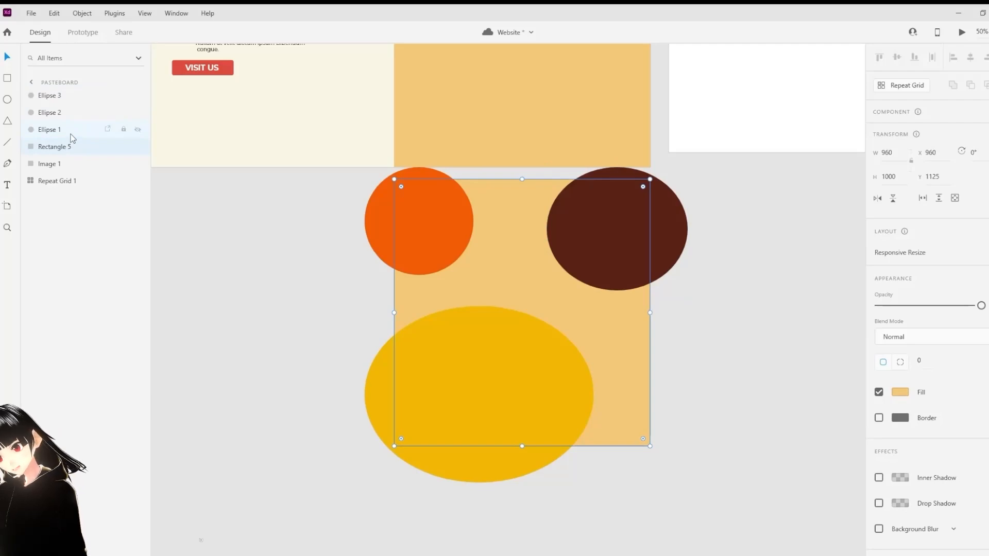
pyautogui.keyDown('shift'); pyautogui.click(70, 129); pyautogui.keyUp('shift')
pyautogui.keyDown('shift'); pyautogui.click(69, 115); pyautogui.keyUp('shift')
pyautogui.keyDown('shift'); pyautogui.click(71, 98); pyautogui.keyUp('shift')
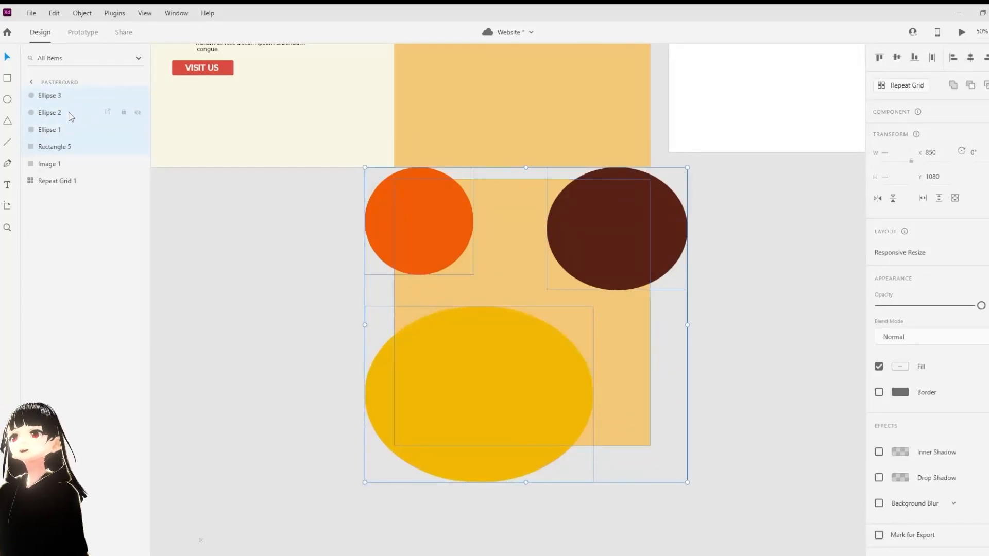
pyautogui.hotkey('ctrl', 'g')
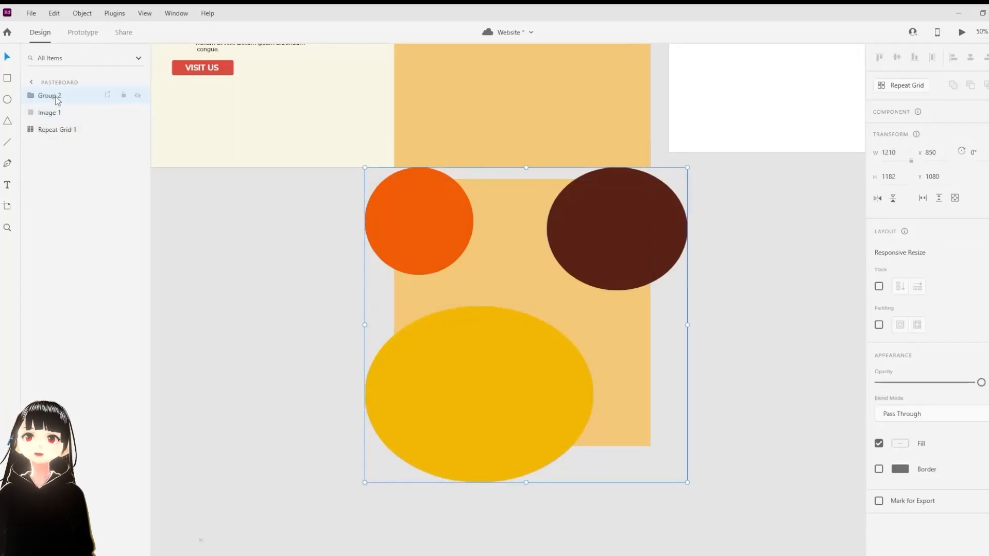
# Step: Rename the new group of rectangle and ellipses as Shapes
pyautogui.doubleClick(58, 100)
pyautogui.write('Shape')
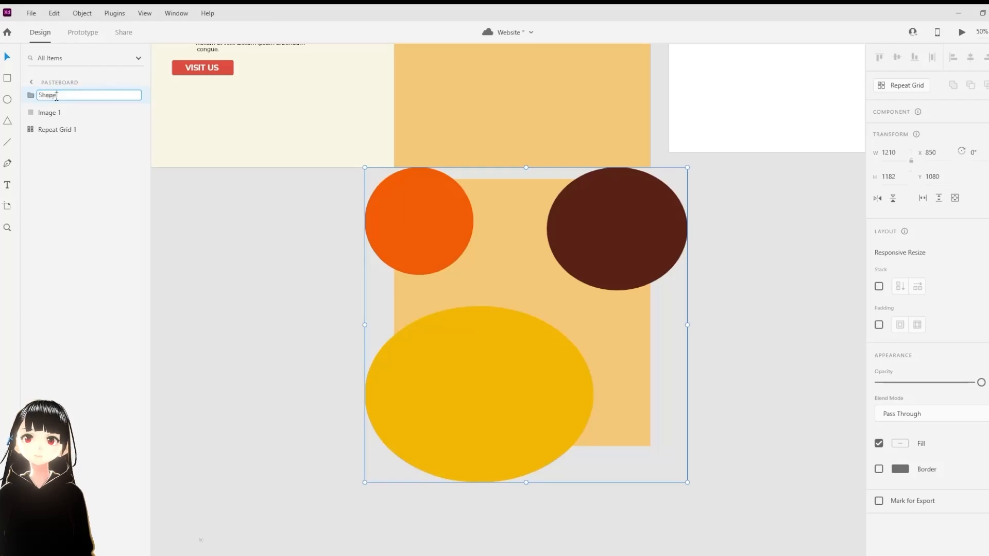
pyautogui.write('s')
pyautogui.press('Return')
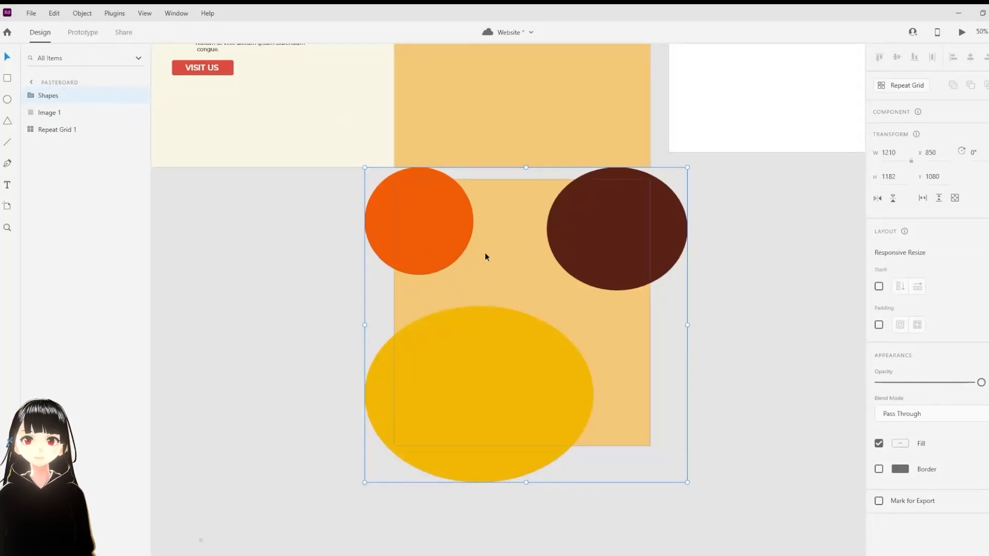
# Step: Bring the rectangle above the ellipses within the Shapes group and use it to mask the three ellipses
pyautogui.click(31, 96)
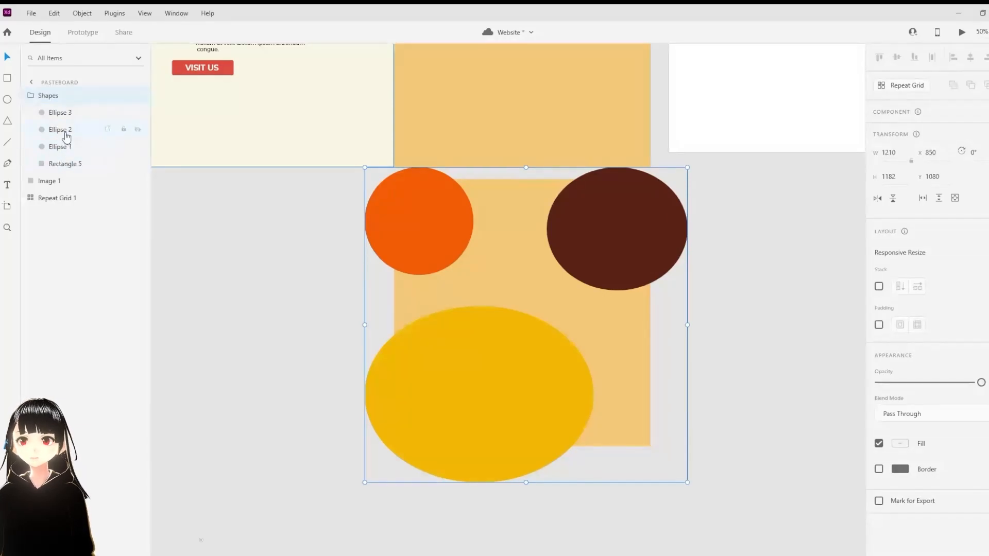
pyautogui.moveTo(64, 167); pyautogui.dragTo(77, 111)
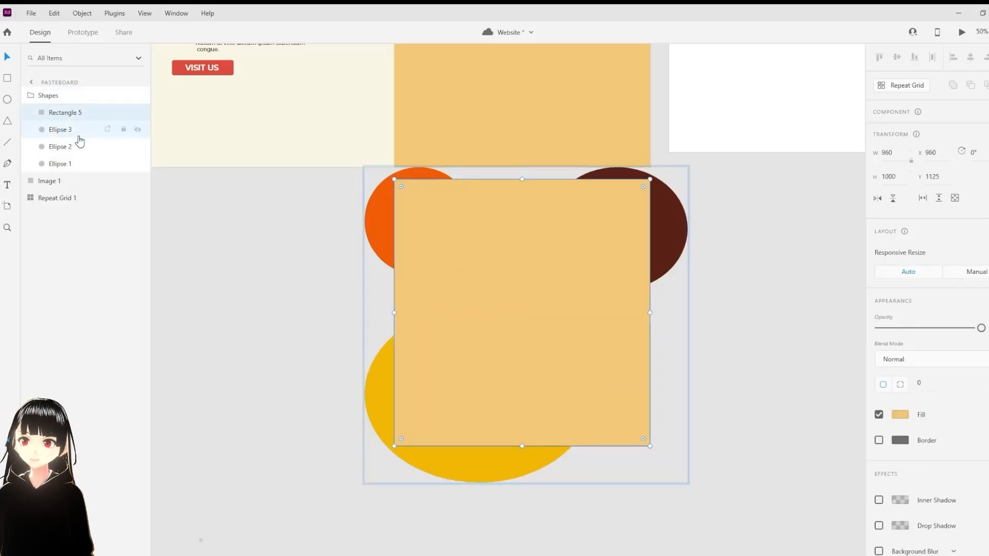
pyautogui.click(72, 166)
pyautogui.keyDown('shift'); pyautogui.click(77, 147); pyautogui.keyUp('shift')
pyautogui.keyDown('shift'); pyautogui.click(77, 131); pyautogui.keyUp('shift')
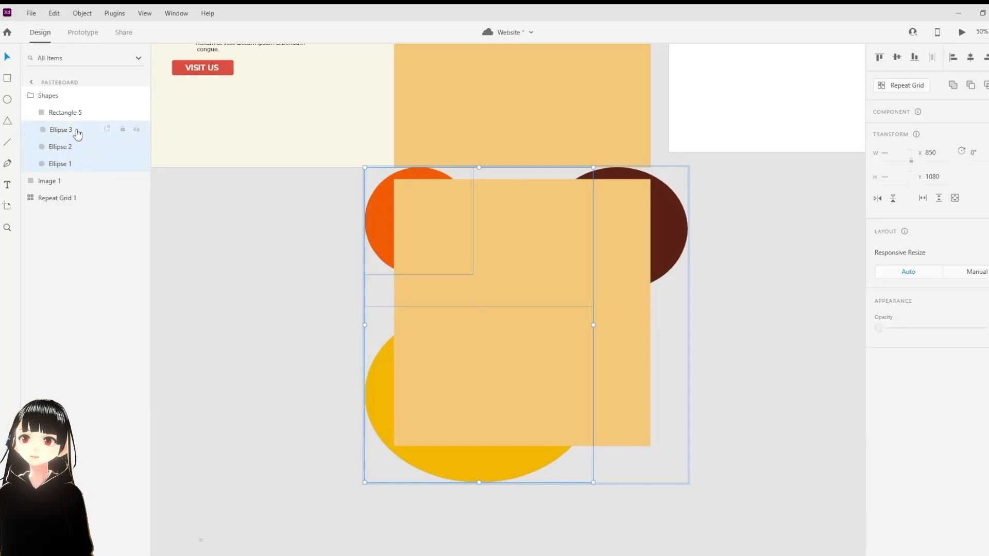
pyautogui.keyDown('shift'); pyautogui.click(77, 116); pyautogui.keyUp('shift')
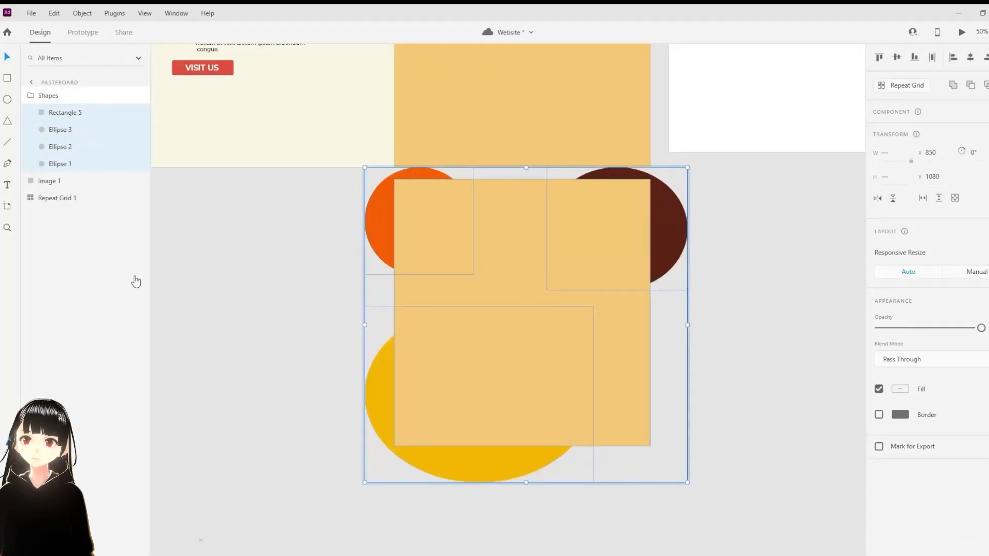
pyautogui.hotkey('ctrl', 'shift', 'm')
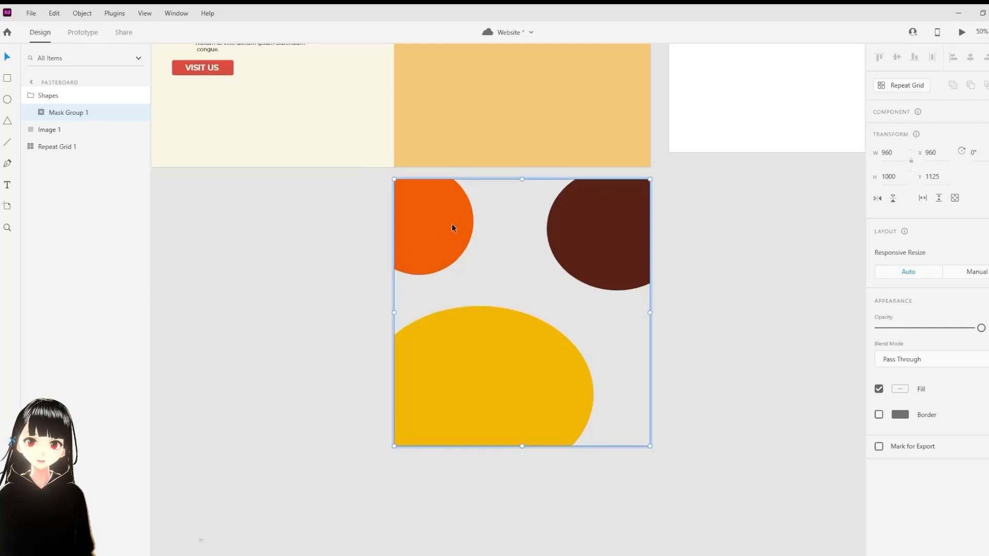
# Step: Move the masked shapes onto the hero's tan column at X 960, Y 80
pyautogui.scroll(5, 542, 308)
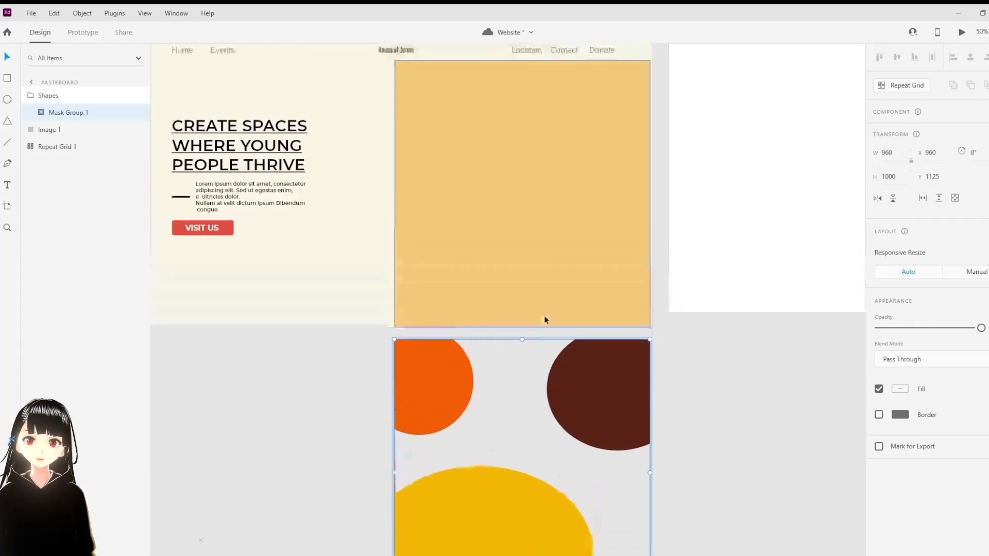
pyautogui.moveTo(594, 463); pyautogui.dragTo(593, 180)
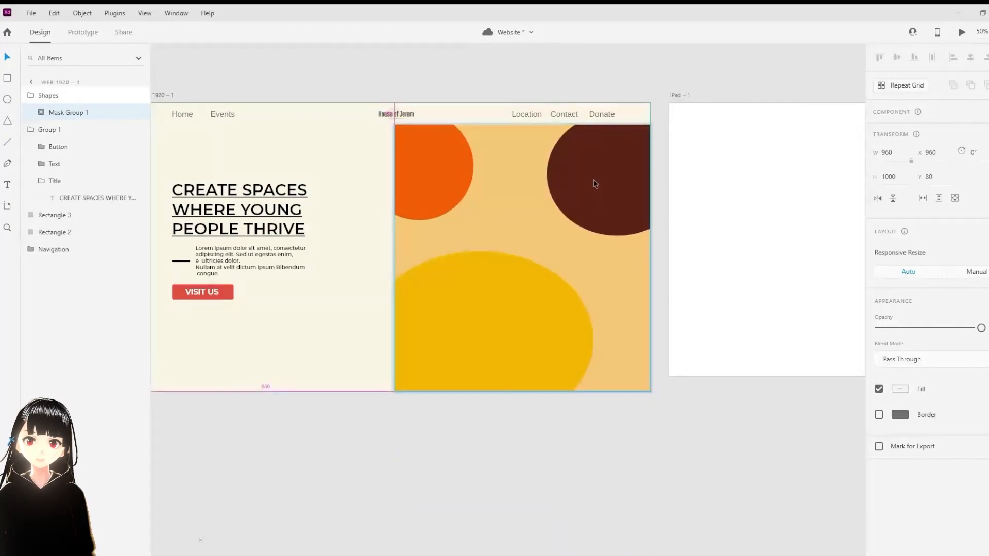
# Step: Group the Shapes group with the tan background rectangle of the hero's second column
pyautogui.click(501, 243)
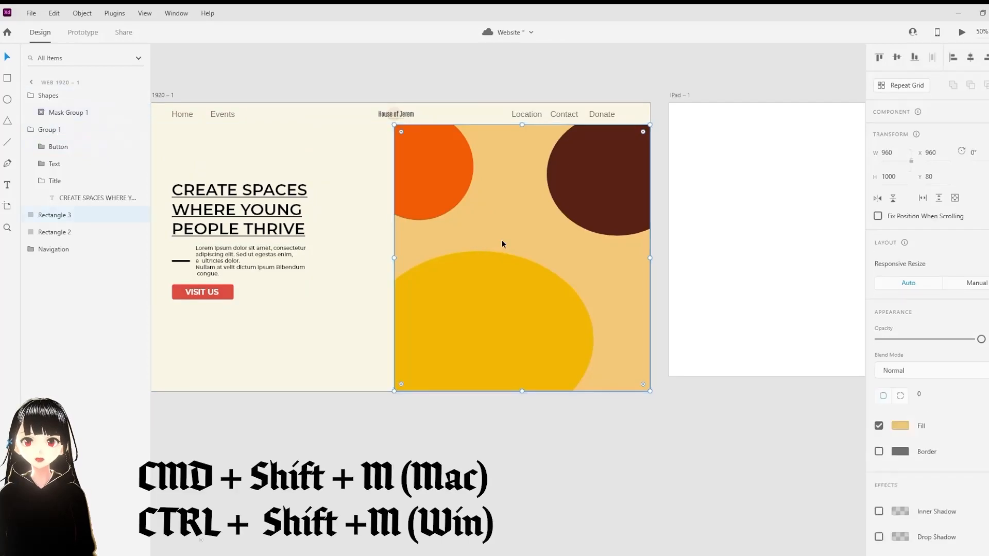
pyautogui.click(570, 195)
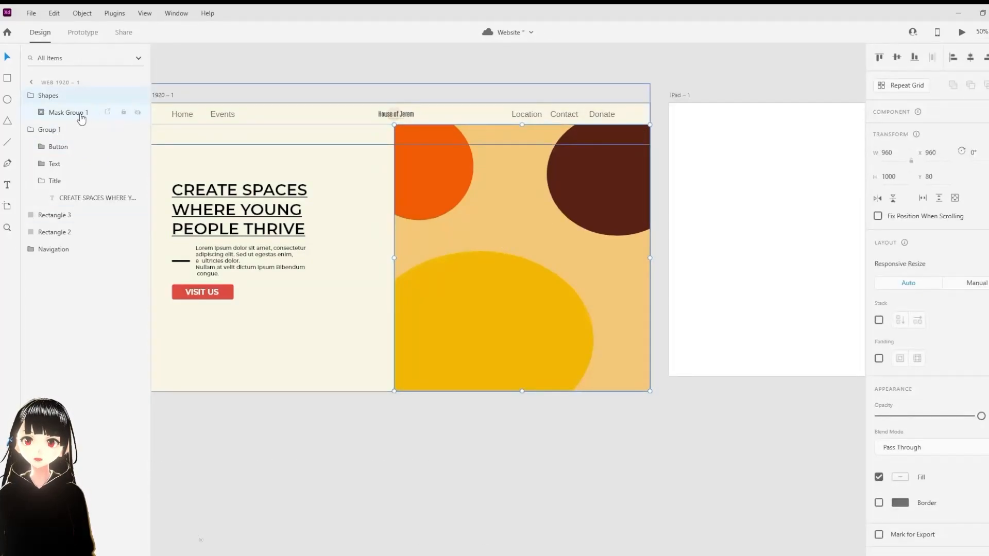
pyautogui.moveTo(578, 183); pyautogui.dragTo(579, 191)
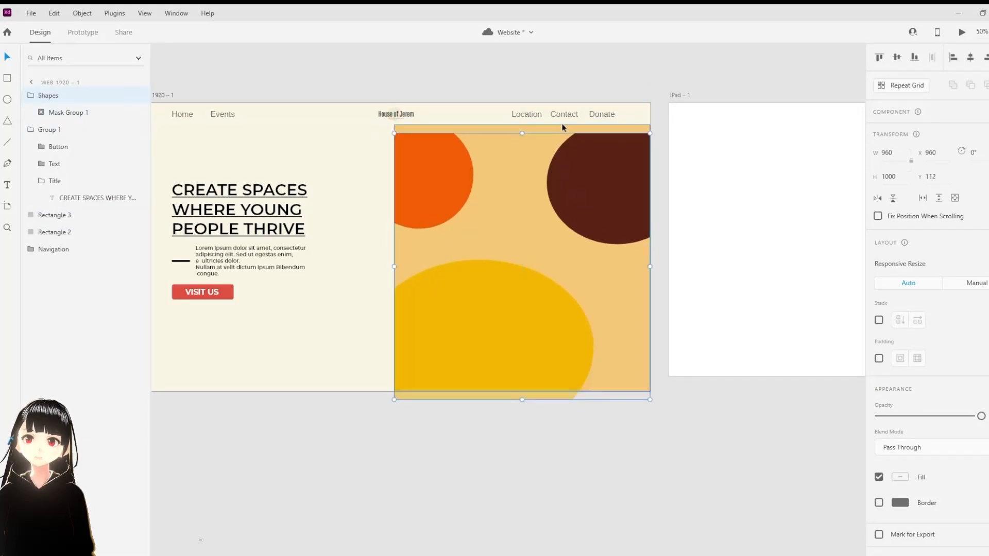
pyautogui.click(562, 128)
pyautogui.click(571, 184)
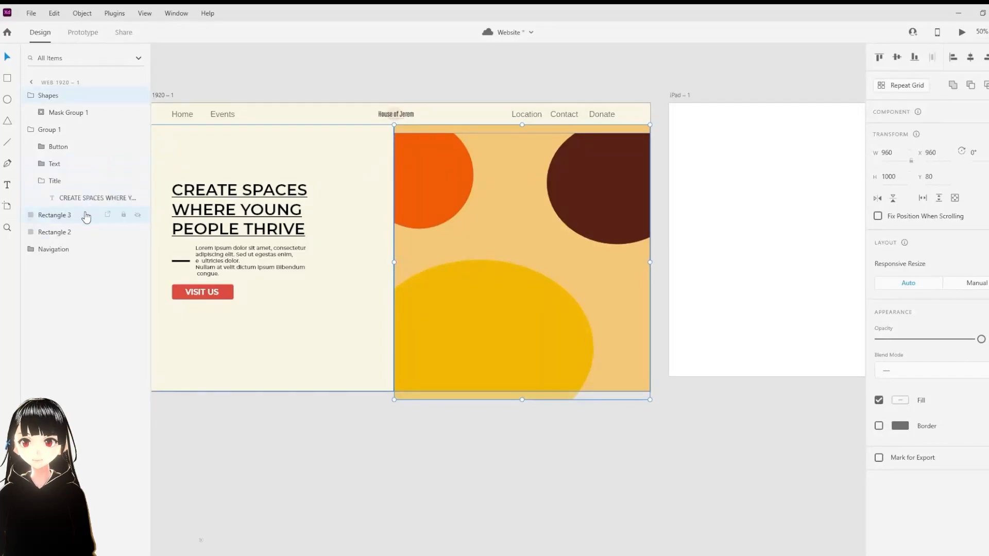
pyautogui.hotkey('ctrl', 'g')
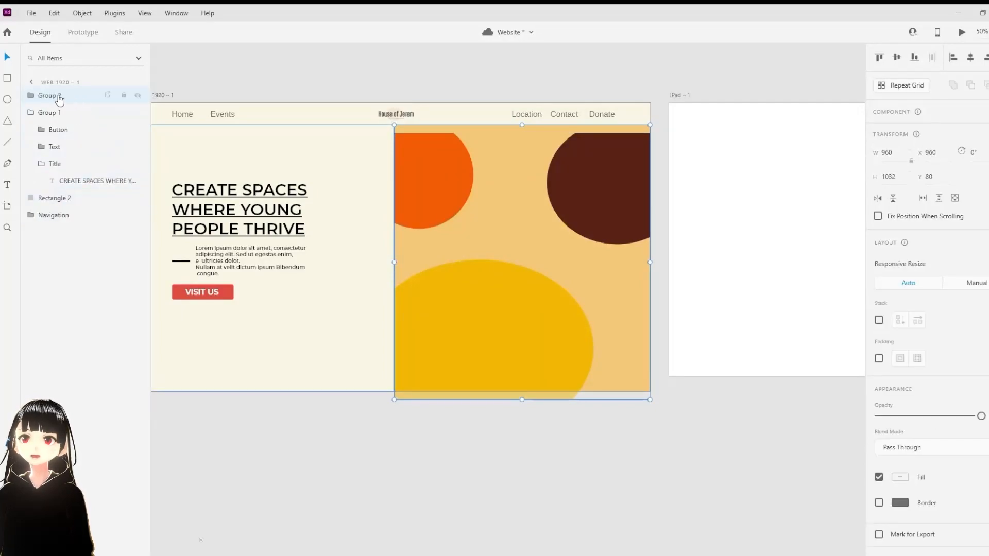
# Step: Rename the group holding the shapes and tan background rectangle as Image
pyautogui.click(32, 96)
pyautogui.doubleClick(48, 96)
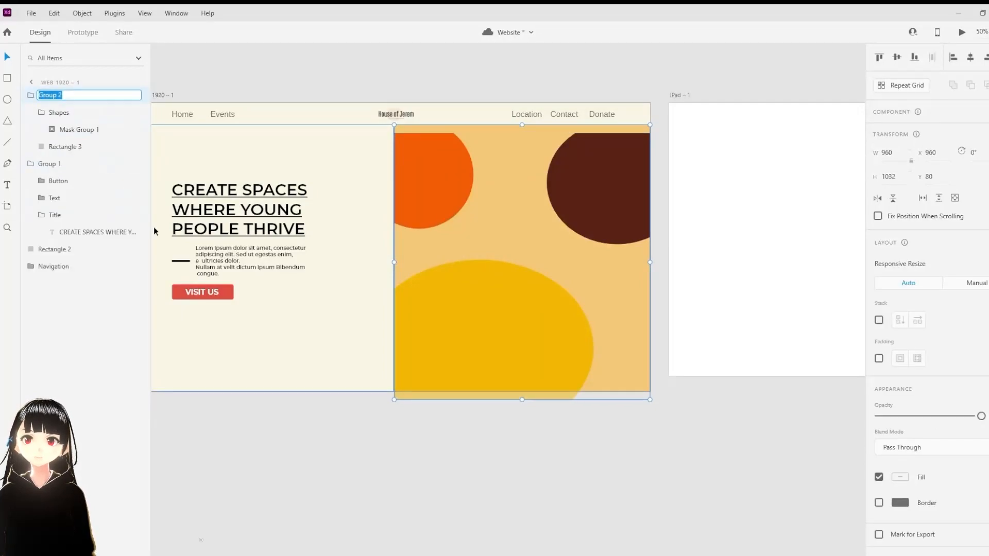
pyautogui.write('S')
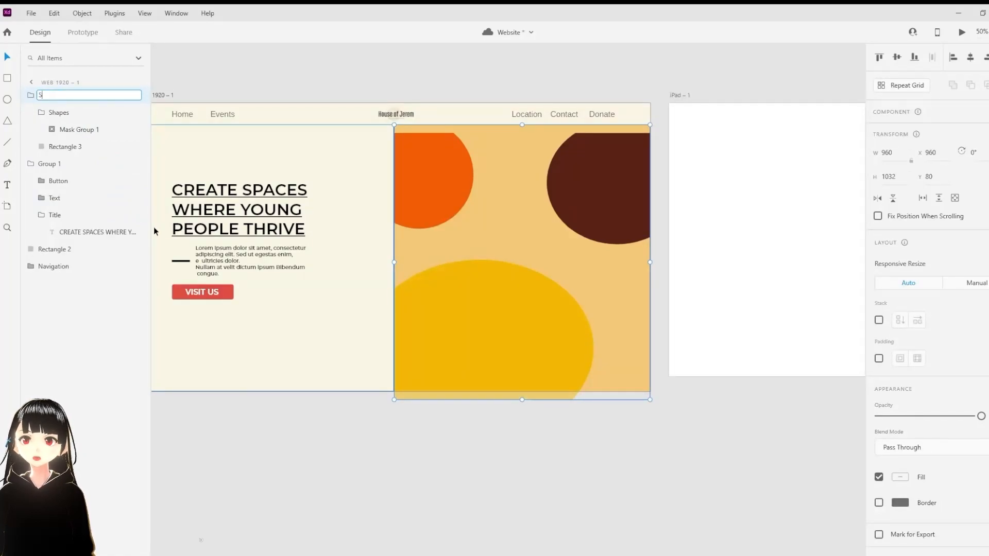
pyautogui.write('mage')
pyautogui.press('Return')
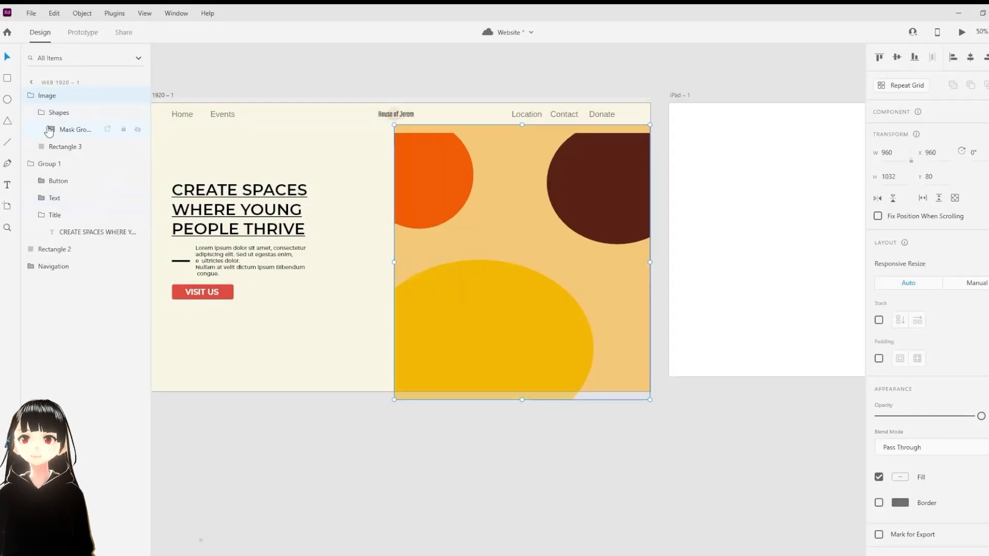
# Step: Reposition the Shapes group inside Image at Y 80, flush with the tan background rectangle
pyautogui.click(56, 113)
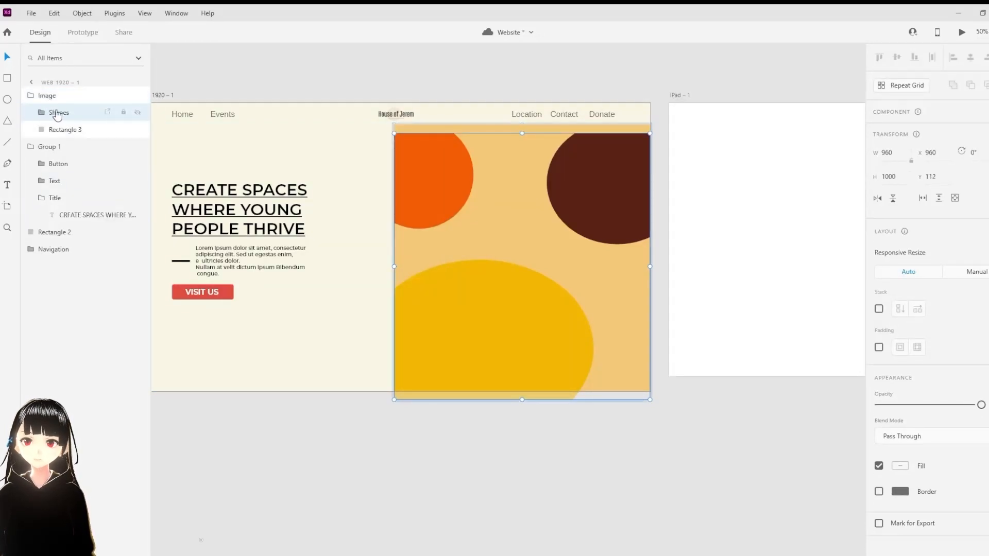
pyautogui.click(73, 131)
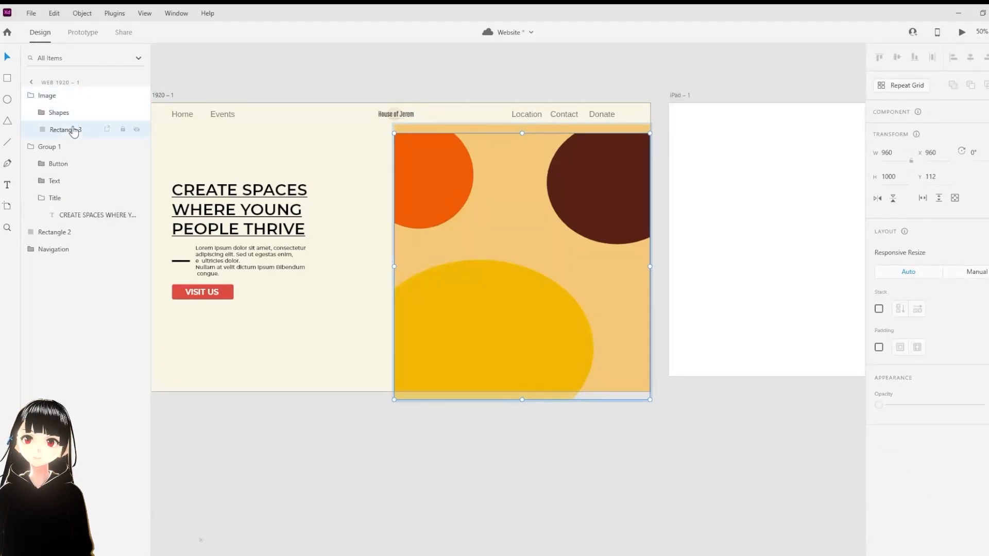
pyautogui.click(57, 113)
pyautogui.moveTo(608, 203); pyautogui.dragTo(606, 200)
pyautogui.hotkey('ctrl', 'z')
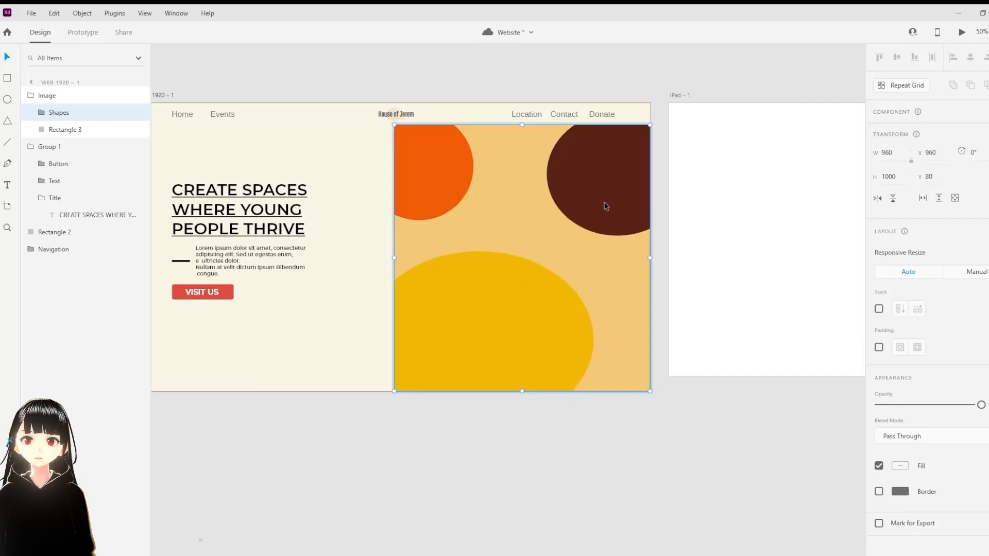
# Step: Collapse the Image group and rename the group holding the title, paragraph and button as Text
pyautogui.hotkey('ctrl', '-')
pyautogui.moveTo(441, 189); pyautogui.dragTo(474, 199)
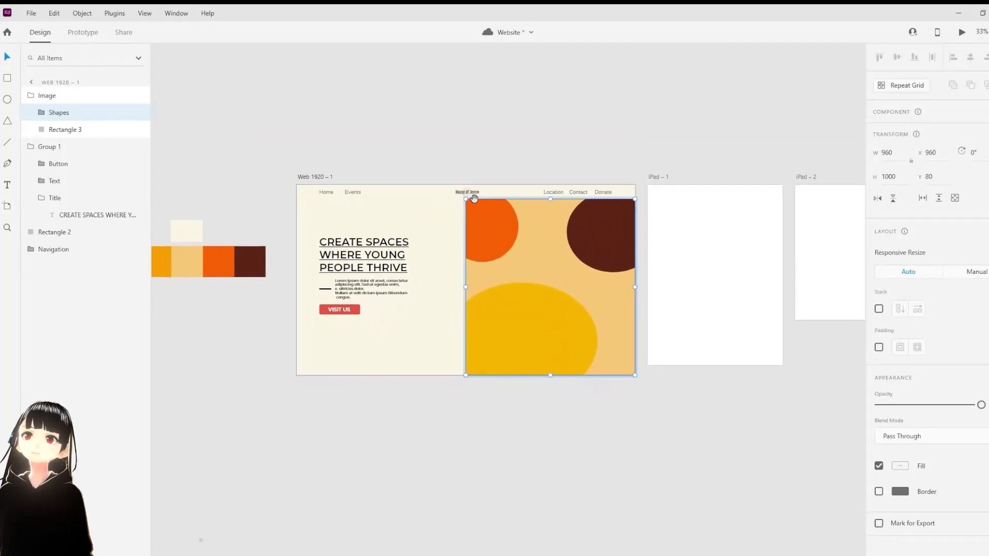
pyautogui.hotkey('ctrl', '+')
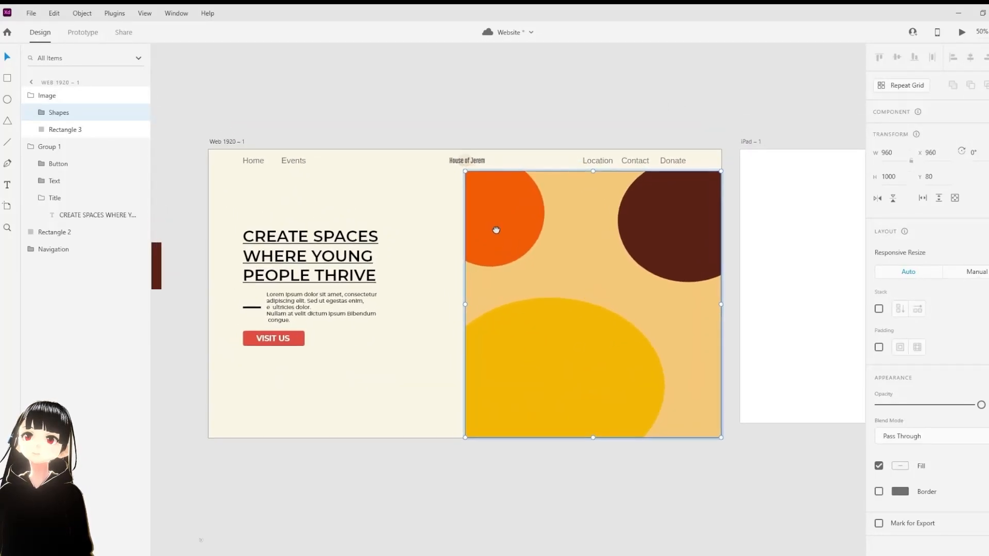
pyautogui.click(32, 96)
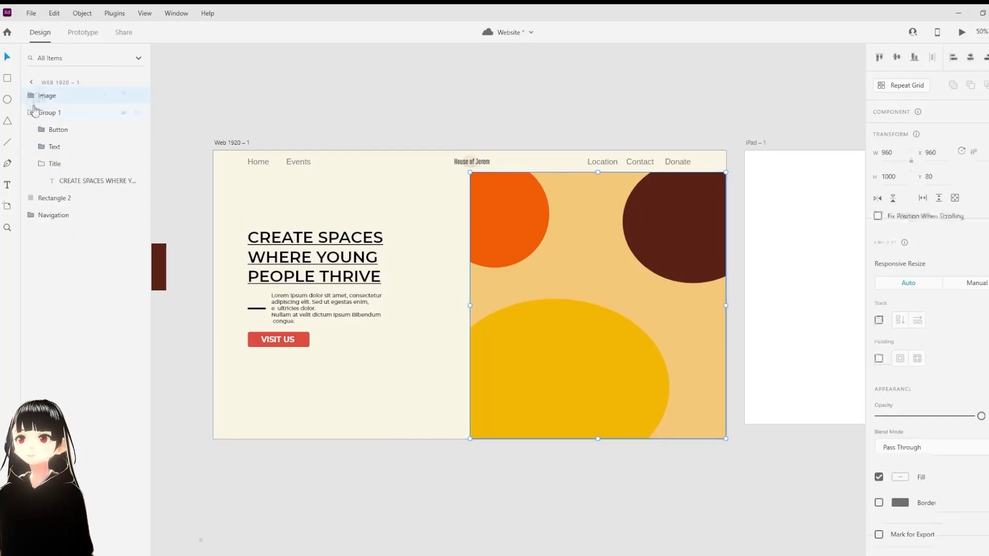
pyautogui.click(32, 114)
pyautogui.doubleClick(48, 113)
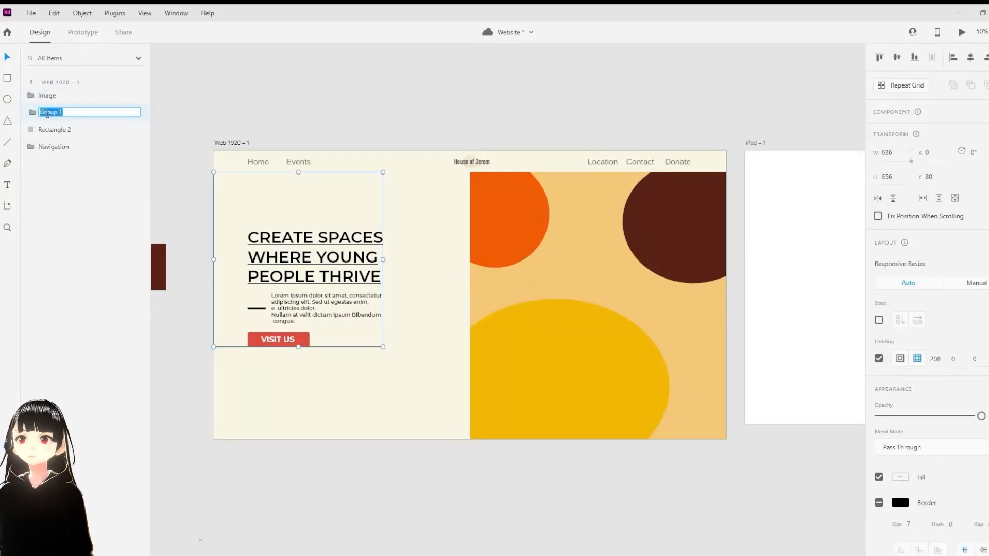
pyautogui.write('Text')
pyautogui.press('Return')
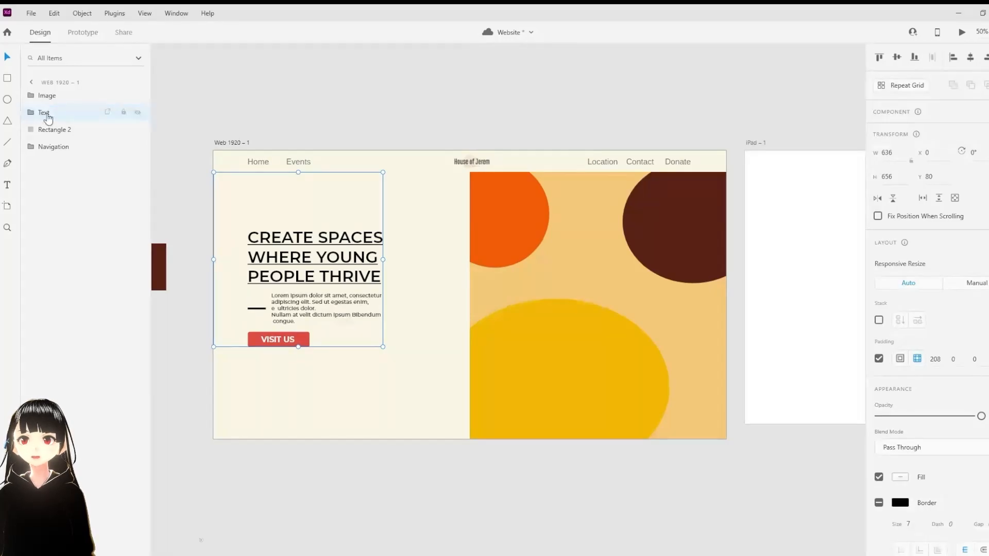
# Step: Move the cream background rectangle into the outer Text group
pyautogui.click(56, 130)
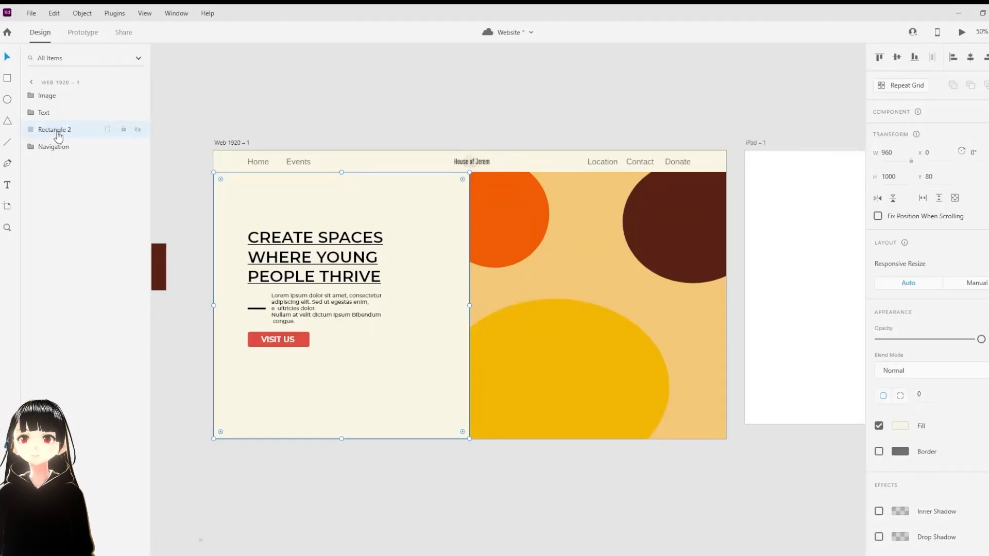
pyautogui.keyDown('shift'); pyautogui.click(58, 114); pyautogui.keyUp('shift')
pyautogui.moveTo(60, 114); pyautogui.dragTo(59, 112)
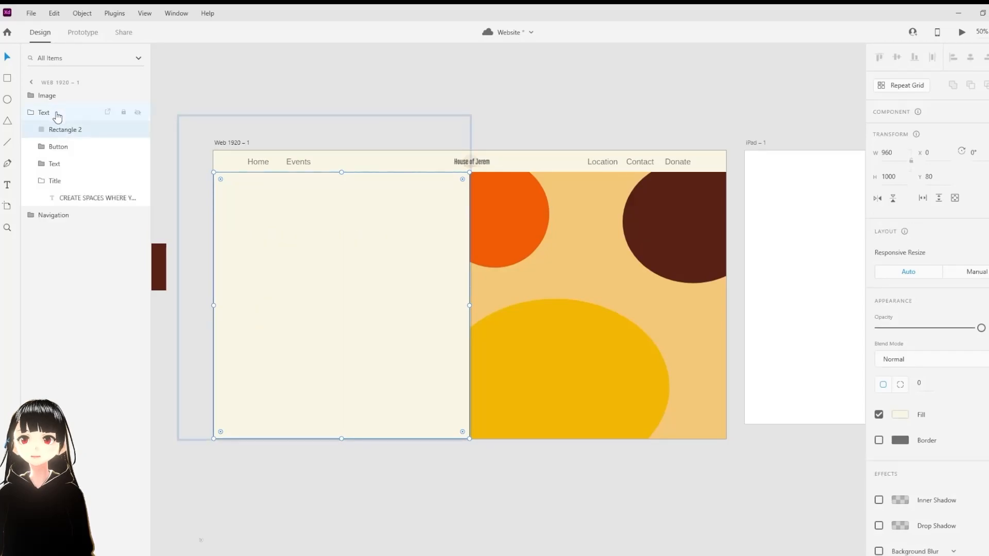
# Step: Try to place the cream rectangle beneath the heading text inside the Title group
pyautogui.moveTo(65, 146); pyautogui.dragTo(73, 205)
pyautogui.click(43, 164)
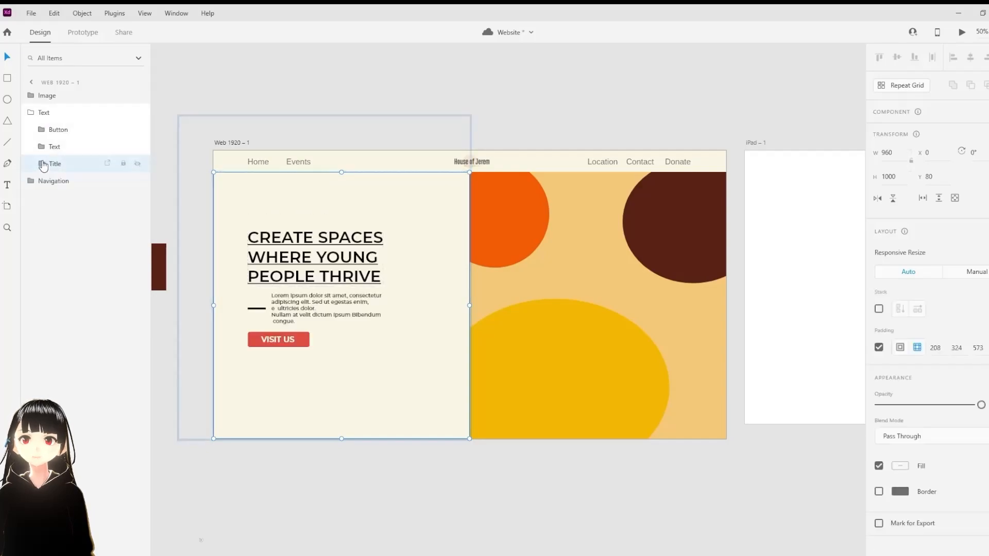
pyautogui.click(42, 164)
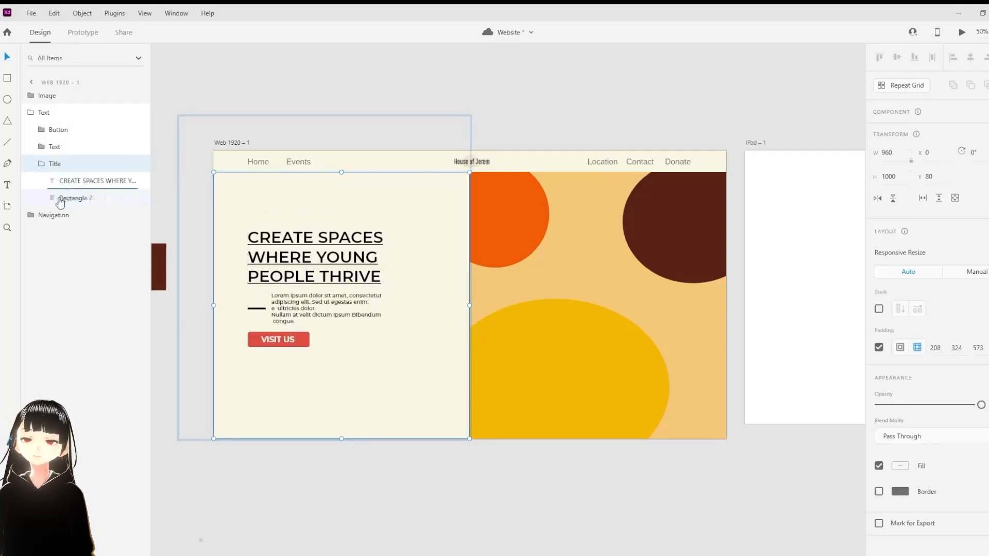
pyautogui.hotkey('ctrl', 'z')
# Step: Collapse the Title group and send the cream rectangle to the bottom of the outer Text group's layers
pyautogui.click(42, 180)
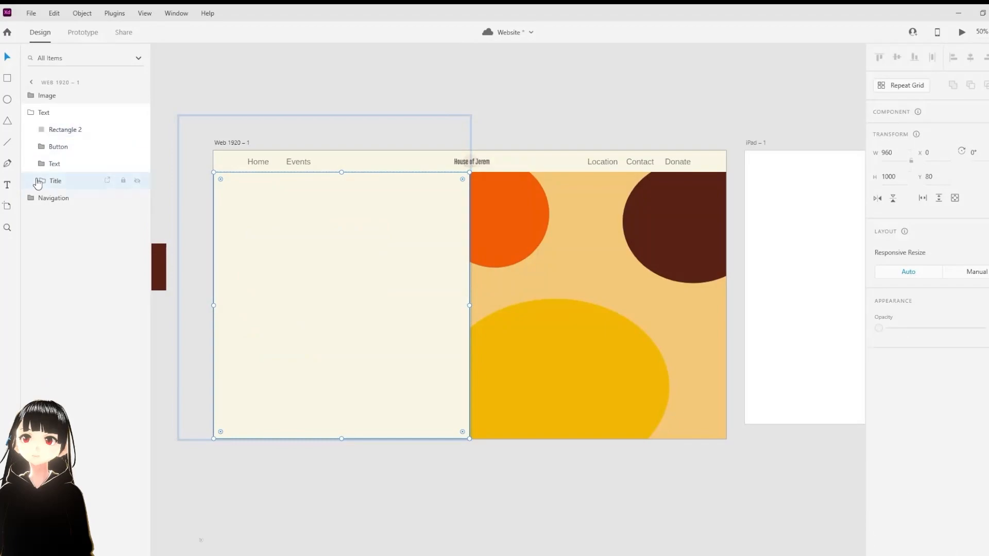
pyautogui.moveTo(58, 134); pyautogui.dragTo(58, 196)
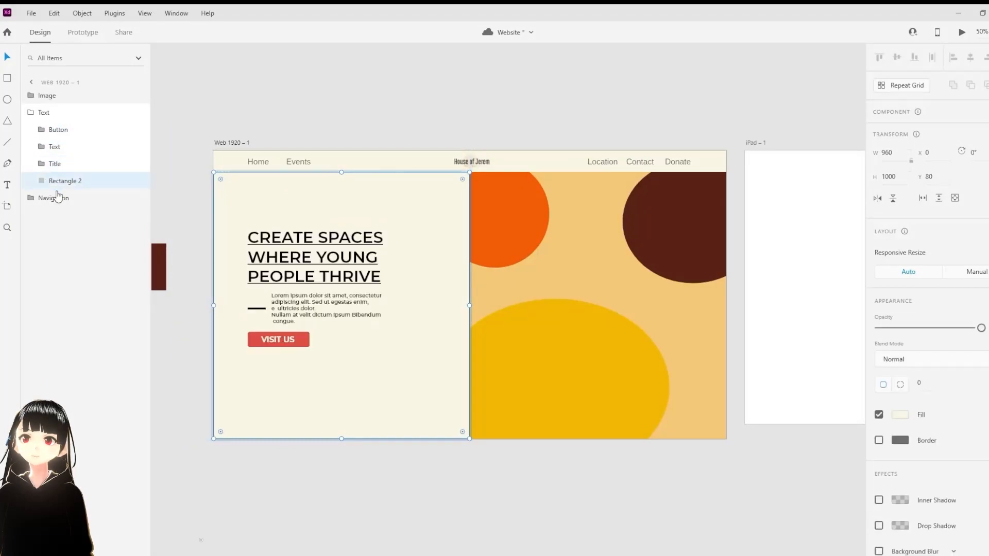
# Step: Collapse the Text group, paste the community illustration and place it over the hero's orange and yellow ellipse artwork
pyautogui.click(32, 114)
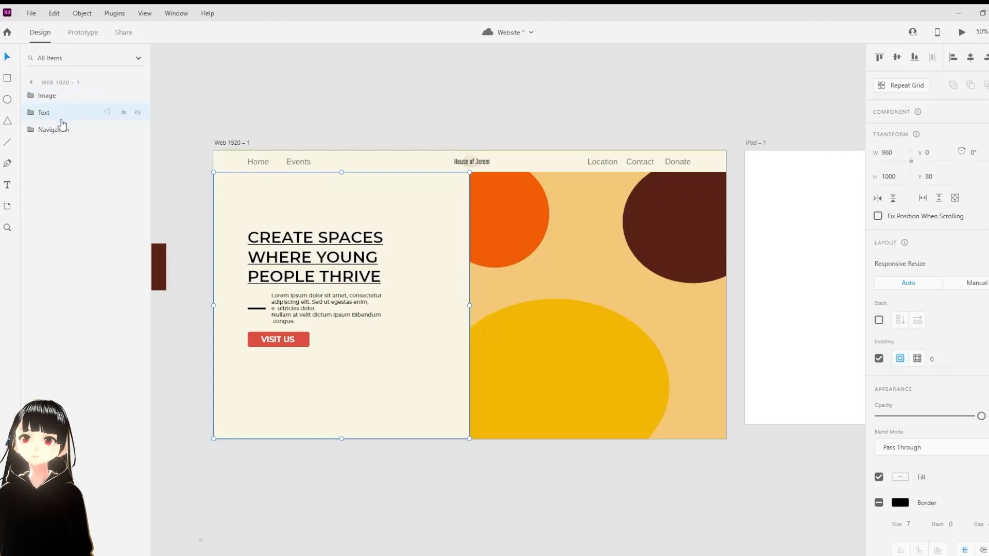
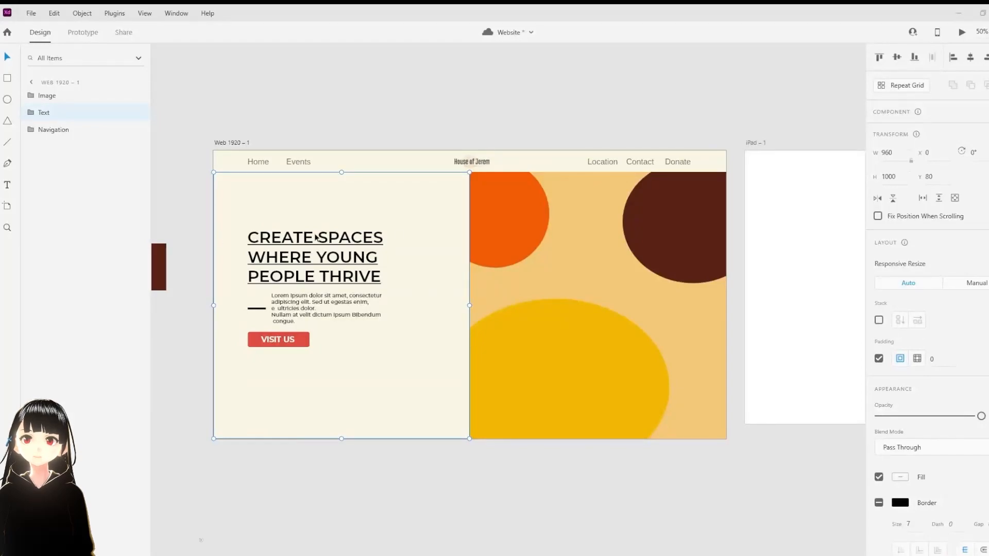
pyautogui.click(578, 262)
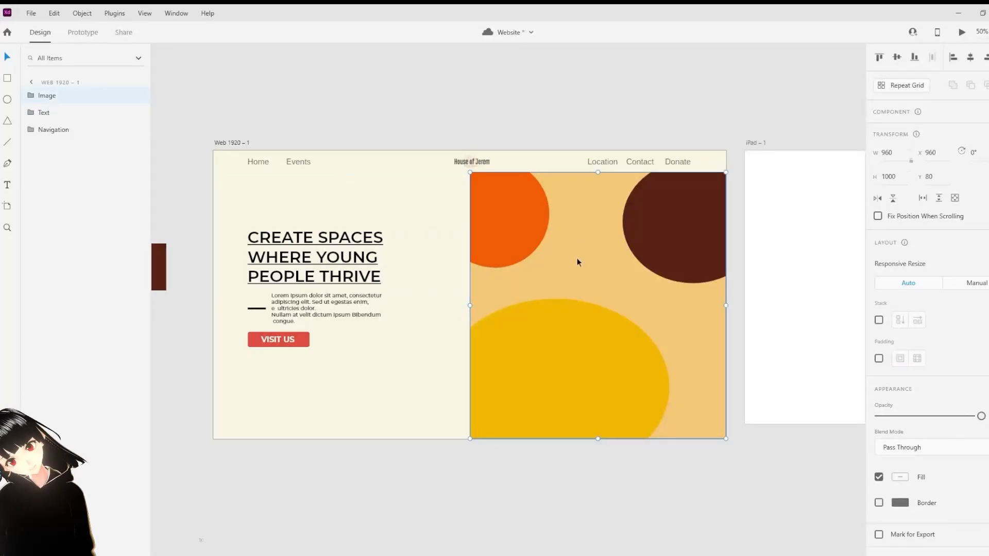
pyautogui.hotkey('ctrl', 'v')
pyautogui.moveTo(661, 284); pyautogui.dragTo(653, 270)
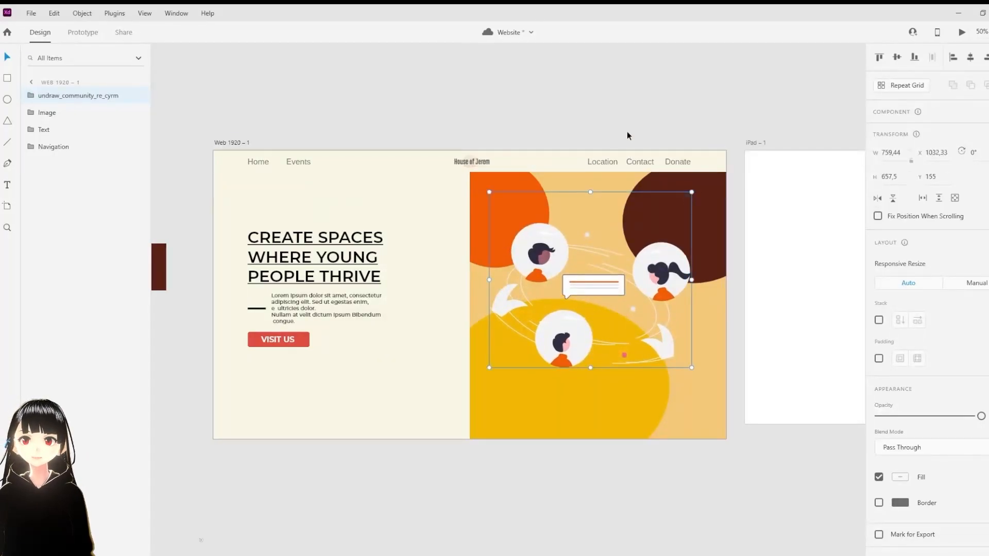
pyautogui.click(608, 111)
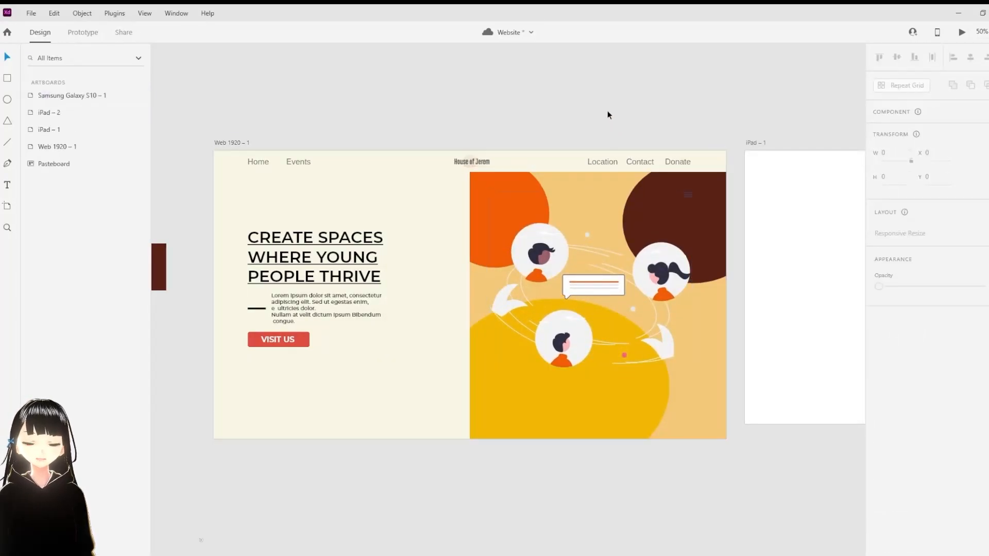
pyautogui.hotkey('ctrl', '=')
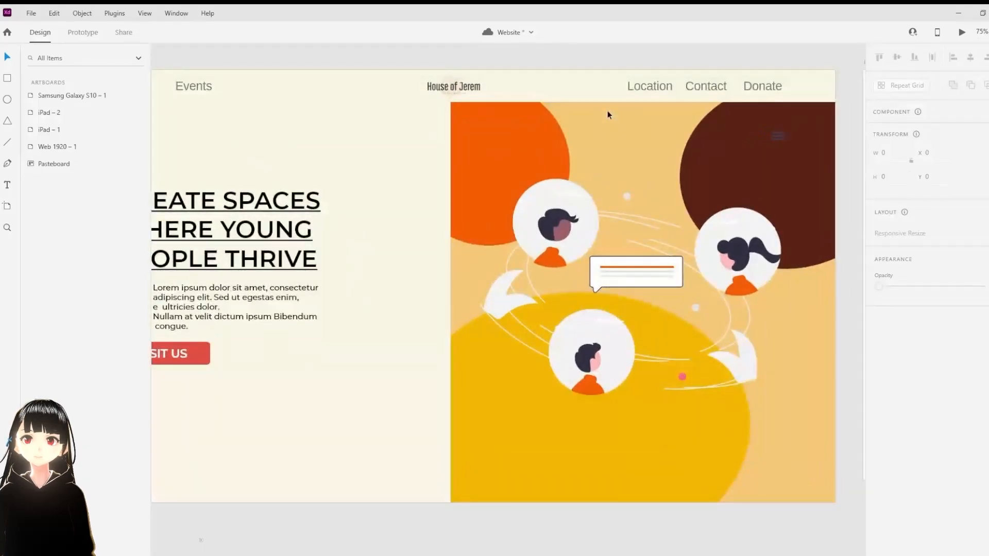
pyautogui.hotkey('ctrl', '-')
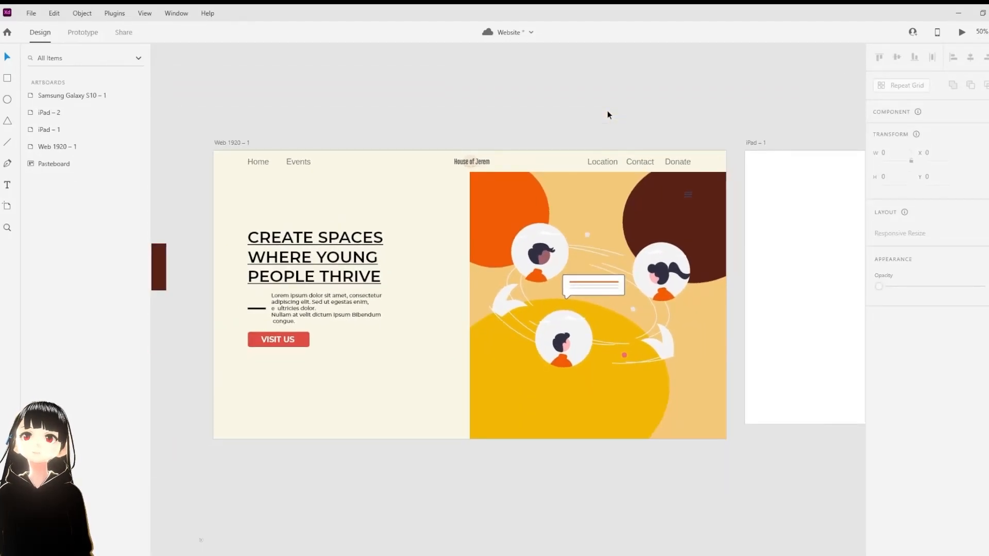
# Step: Set the height of the Web 1920 – 1 artboard to 2160
pyautogui.click(237, 143)
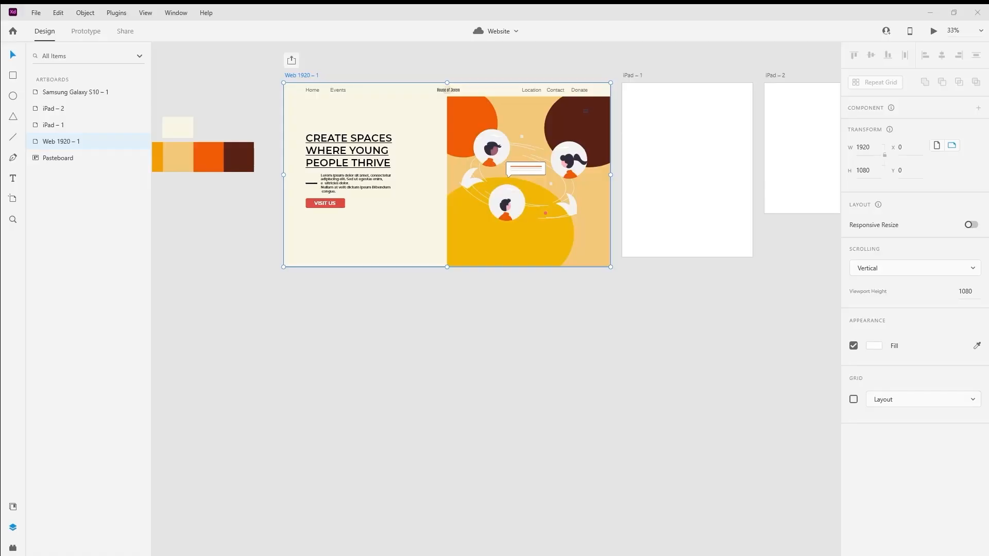
pyautogui.click(872, 171)
pyautogui.write('2160')
pyautogui.press('Return')
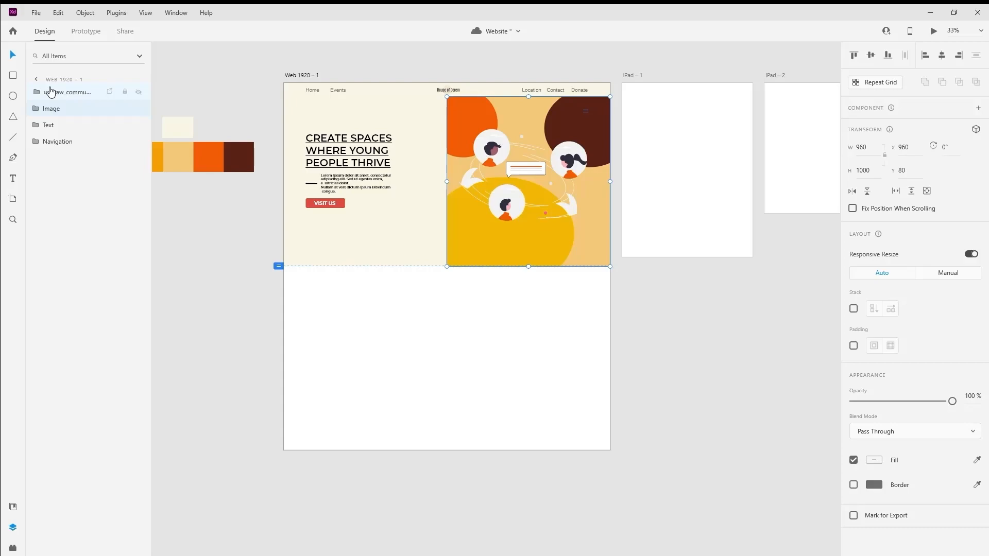
# Step: Move the undraw_community_re_cyrm illustration into the Image group above Shapes and collapse that group
pyautogui.click(50, 92)
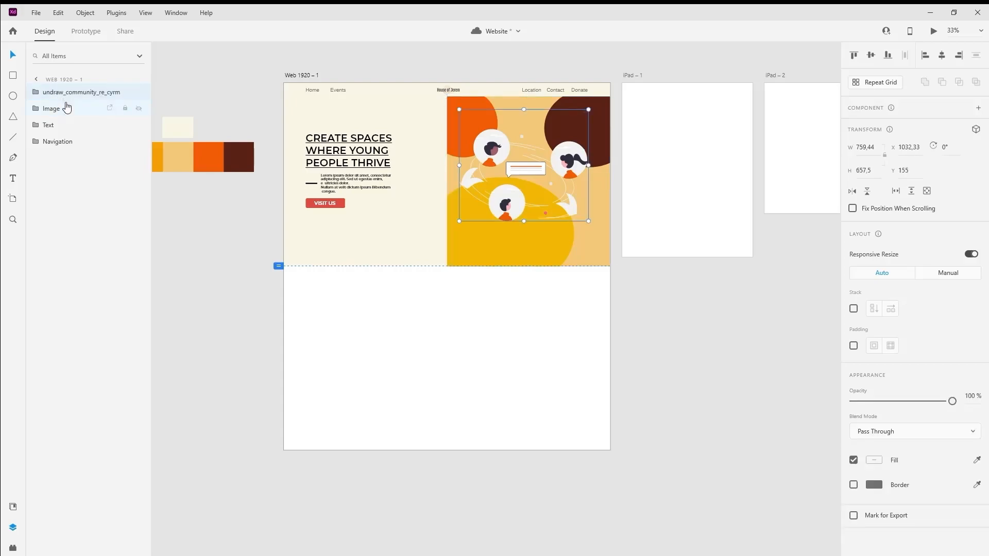
pyautogui.moveTo(58, 94); pyautogui.dragTo(58, 115)
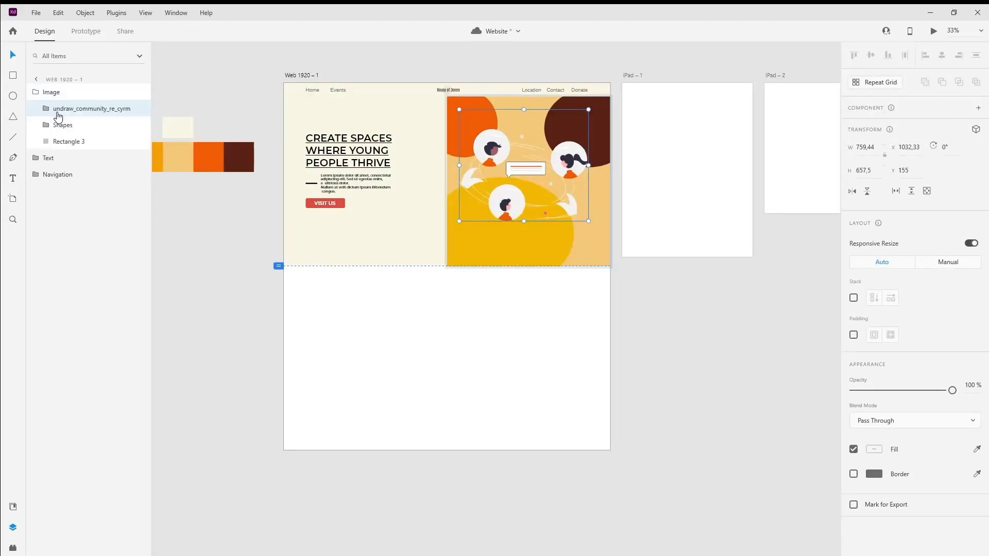
pyautogui.click(51, 93)
pyautogui.click(40, 94)
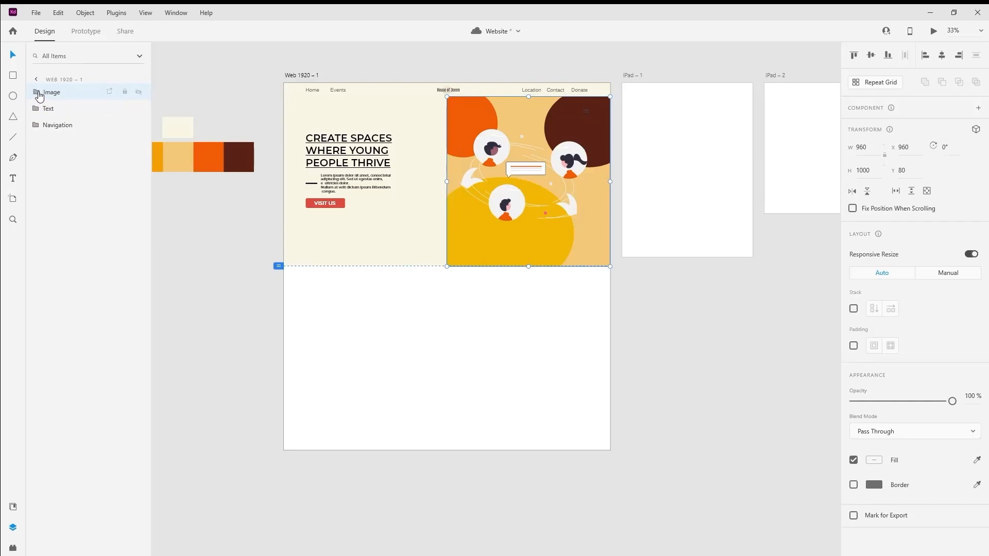
# Step: Group the Image, Text and Navigation groups together and name the new group Home
pyautogui.keyDown('shift'); pyautogui.click(71, 125); pyautogui.keyUp('shift')
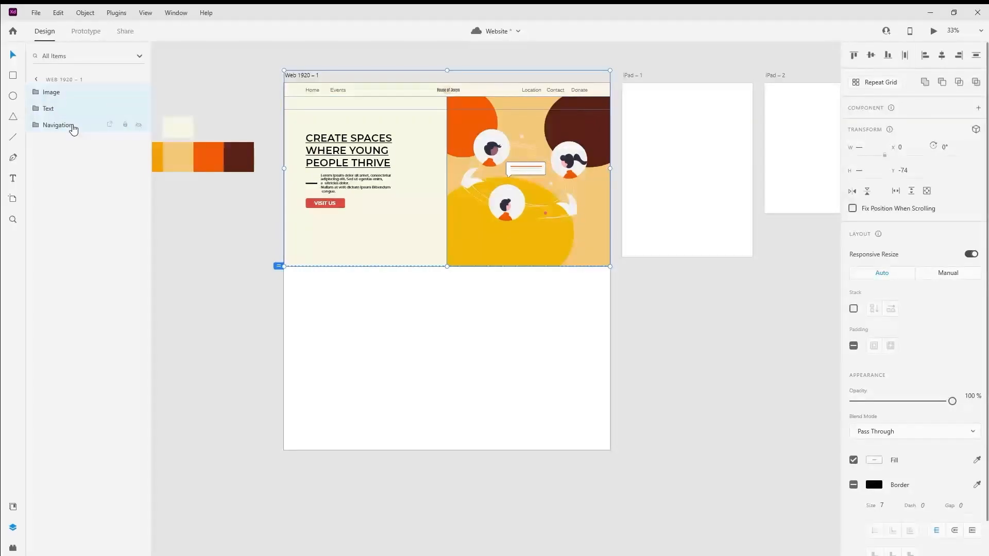
pyautogui.hotkey('ctrl', 'g')
pyautogui.doubleClick(63, 92)
pyautogui.write('Home')
pyautogui.press('Return')
# Step: Draw a 1920 by 1080 rectangle covering the empty lower half of the web artboard
pyautogui.click(370, 372)
pyautogui.moveTo(409, 369); pyautogui.dragTo(383, 268)
pyautogui.scroll(1, 257, 132)
pyautogui.press('r')
pyautogui.moveTo(253, 128); pyautogui.dragTo(748, 407)
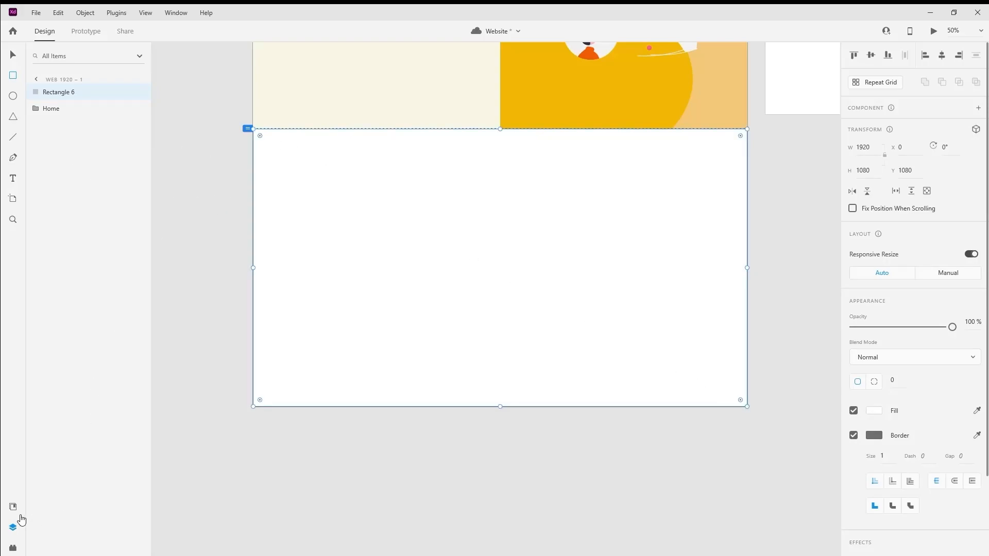
# Step: Fill the new section rectangle with #FCDA68 and remove its border
pyautogui.click(14, 509)
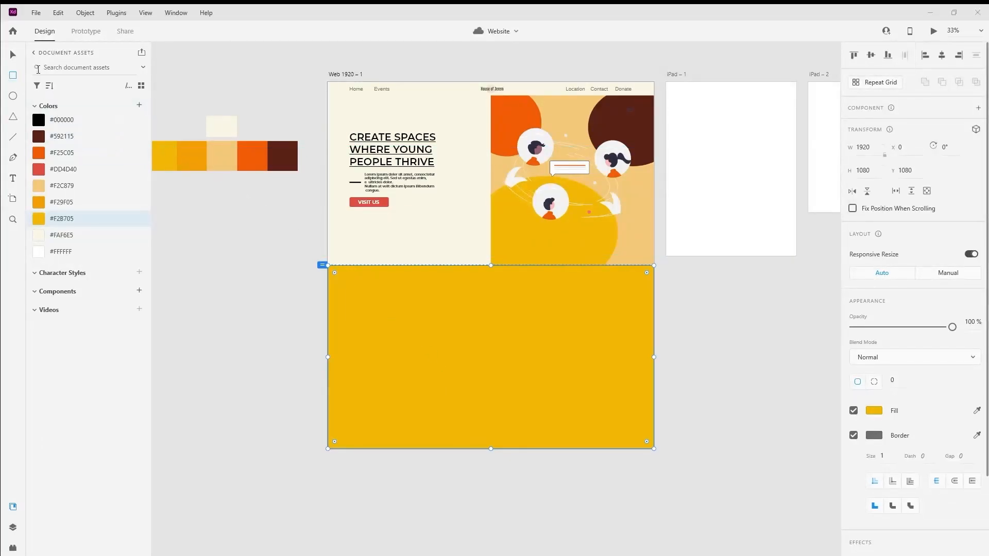
pyautogui.click(14, 56)
pyautogui.click(876, 411)
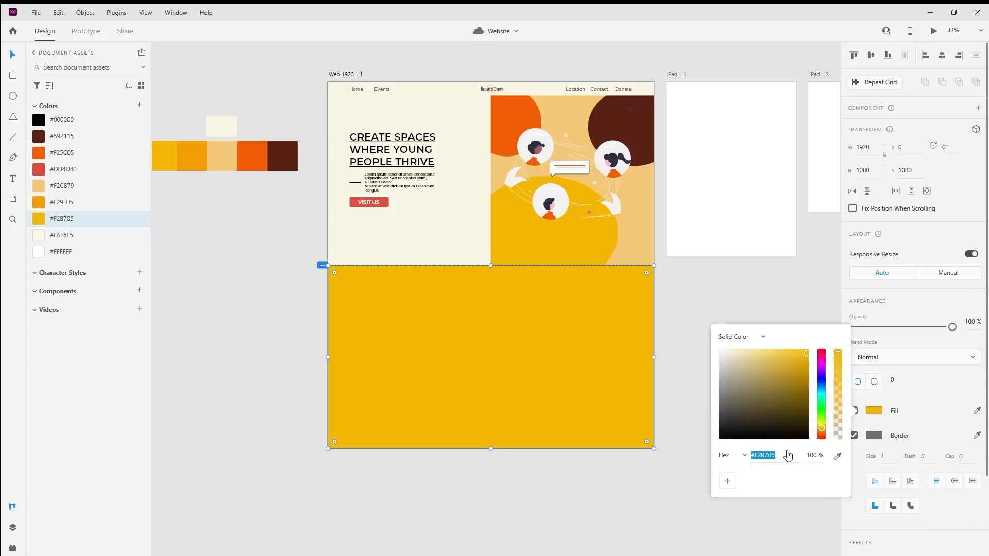
pyautogui.write('#FCDA68')
pyautogui.click(786, 508)
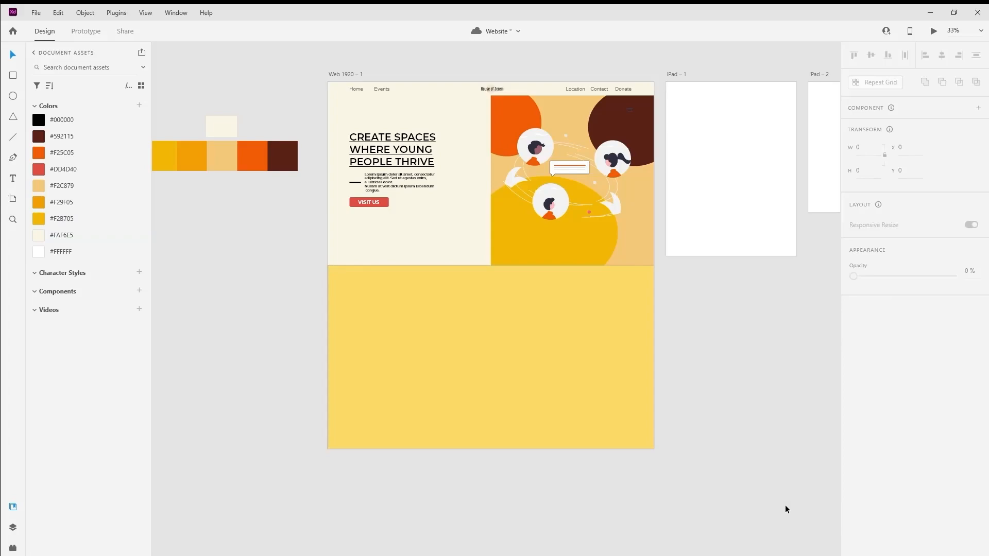
pyautogui.click(617, 348)
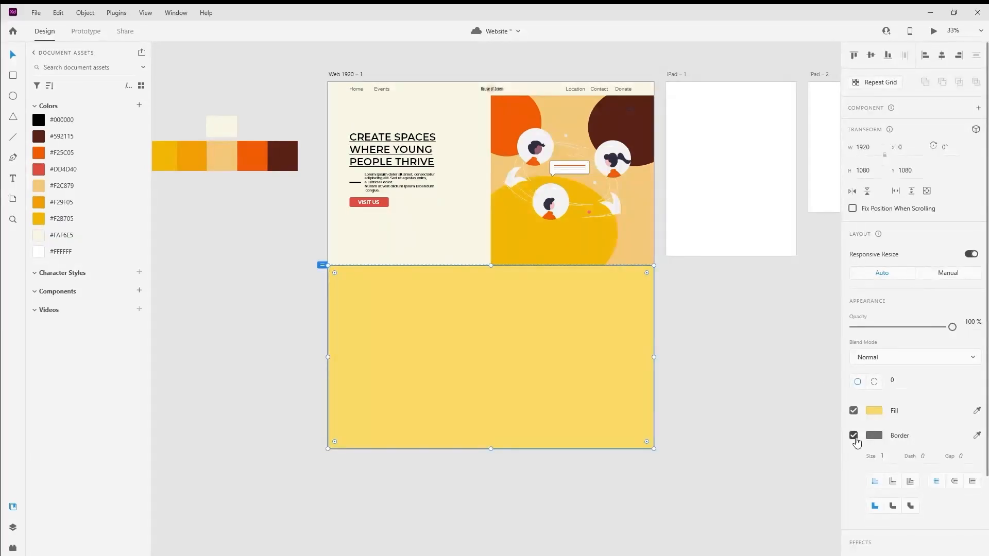
pyautogui.click(854, 436)
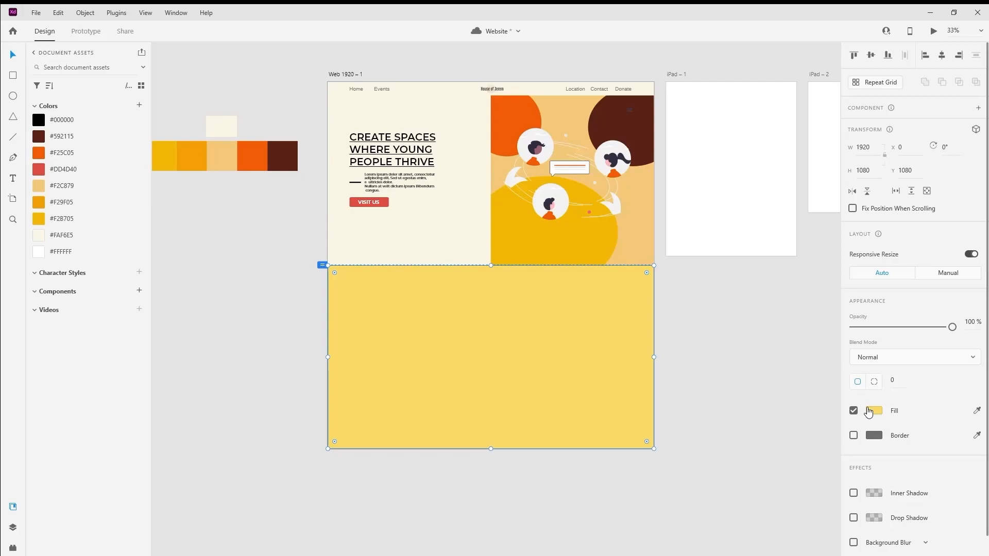
# Step: Save #FCDA68 as a document colour below #F2B705, and delete the palette swatches from the pasteboard
pyautogui.click(139, 106)
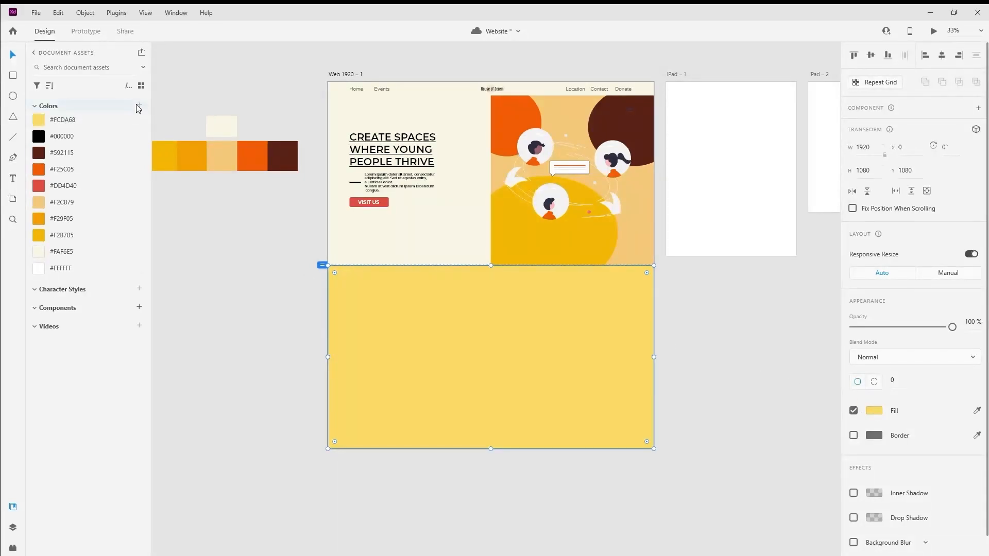
pyautogui.moveTo(79, 126); pyautogui.dragTo(82, 242)
pyautogui.click(260, 156)
pyautogui.press('Delete')
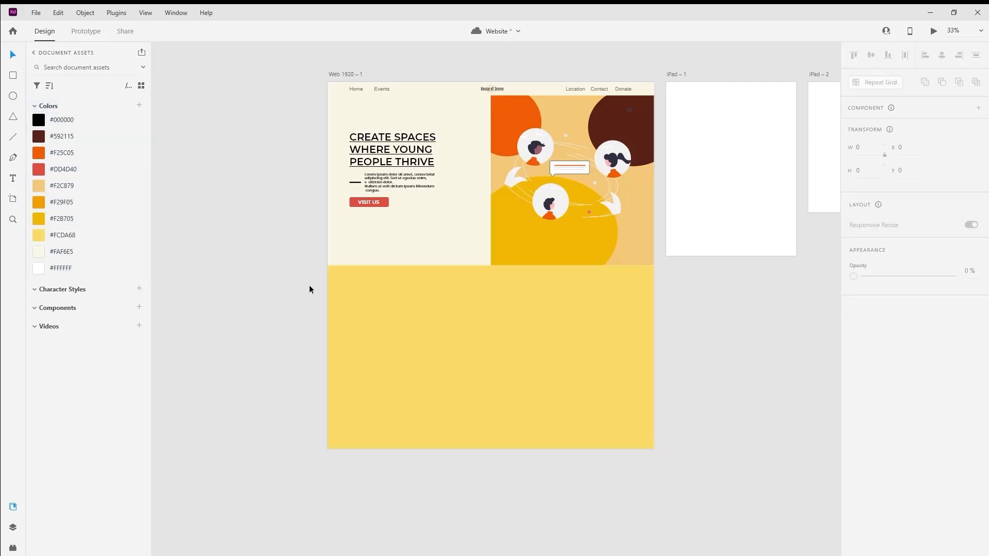
# Step: Start a heading reading "Our" in the yellow section and set its font size to 60
pyautogui.moveTo(435, 333); pyautogui.dragTo(378, 303)
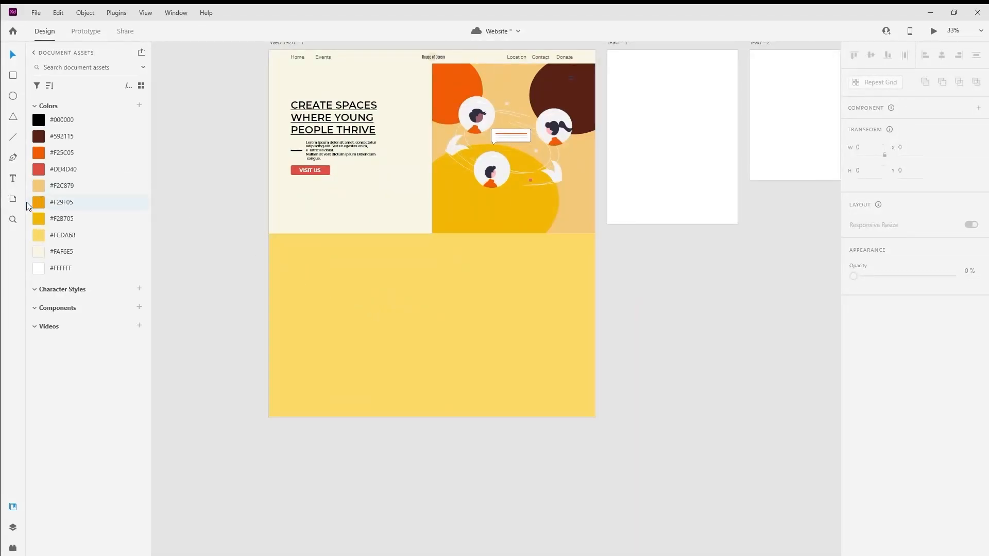
pyautogui.click(16, 180)
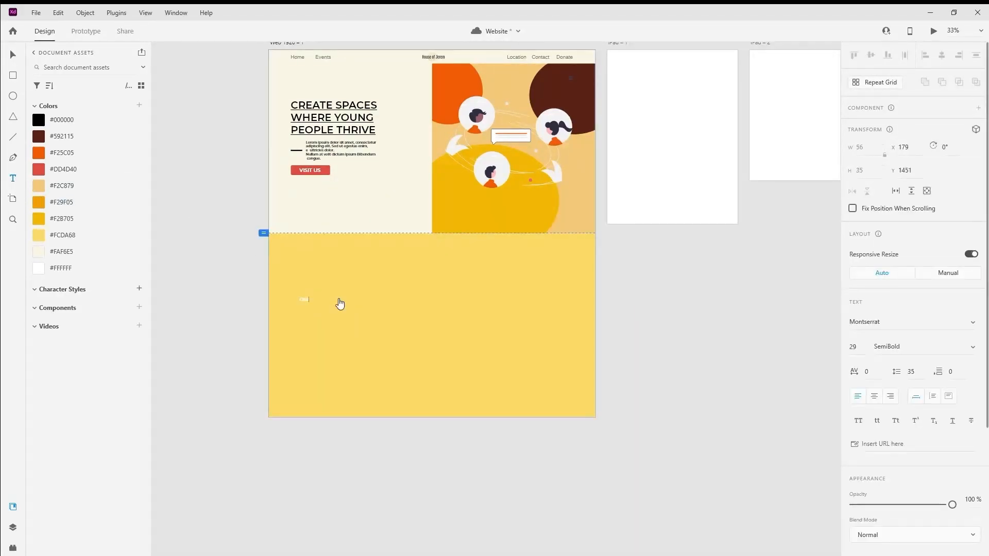
pyautogui.hotkey('ctrl', '+')
pyautogui.hotkey('ctrl', '+')
pyautogui.hotkey('ctrl', '+')
pyautogui.moveTo(339, 299); pyautogui.dragTo(563, 263)
pyautogui.click(853, 349)
pyautogui.write('60')
pyautogui.press('Return')
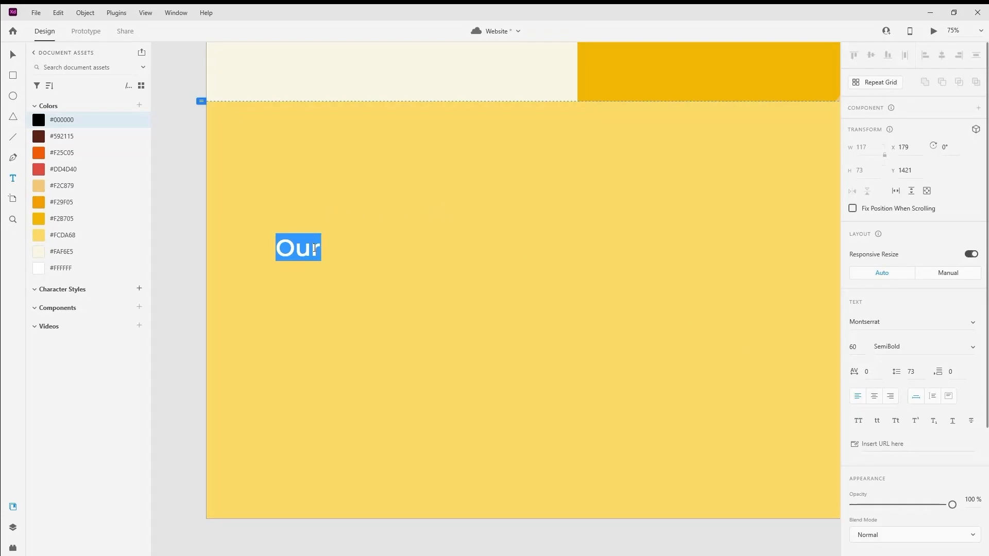
# Step: Complete the heading as "Our Next Events" on two lines, coloured #000000
pyautogui.click(324, 257)
pyautogui.write('E')
pyautogui.write('vents')
pyautogui.press('Escape')
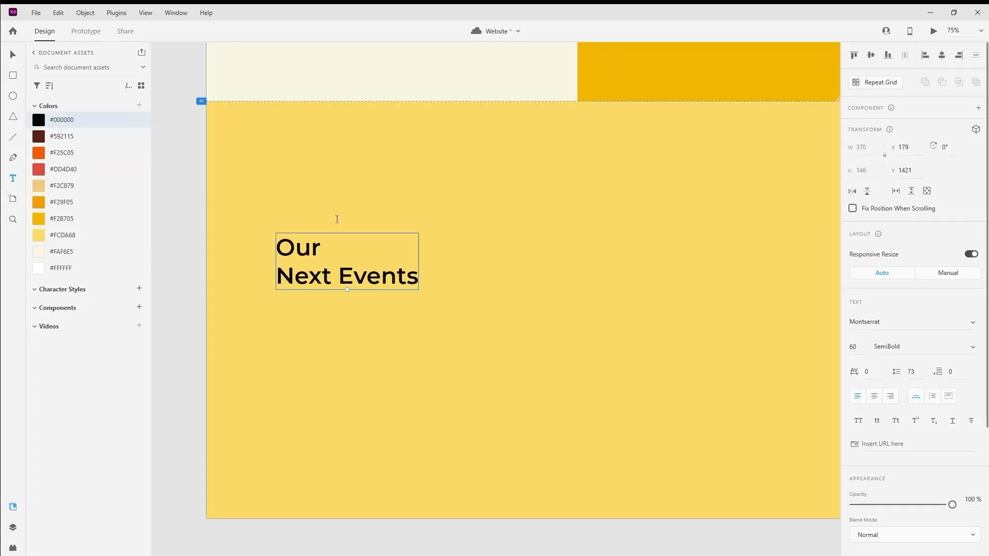
# Step: Put the Our Next Events heading into its own group and name it Text
pyautogui.scroll(-1, 288, 327)
pyautogui.click(13, 527)
pyautogui.click(36, 126)
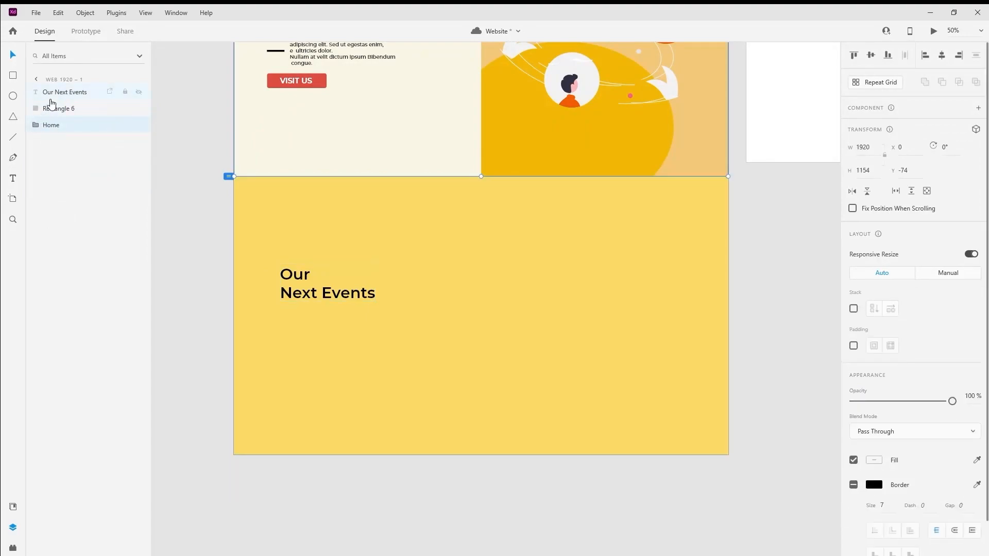
pyautogui.click(55, 107)
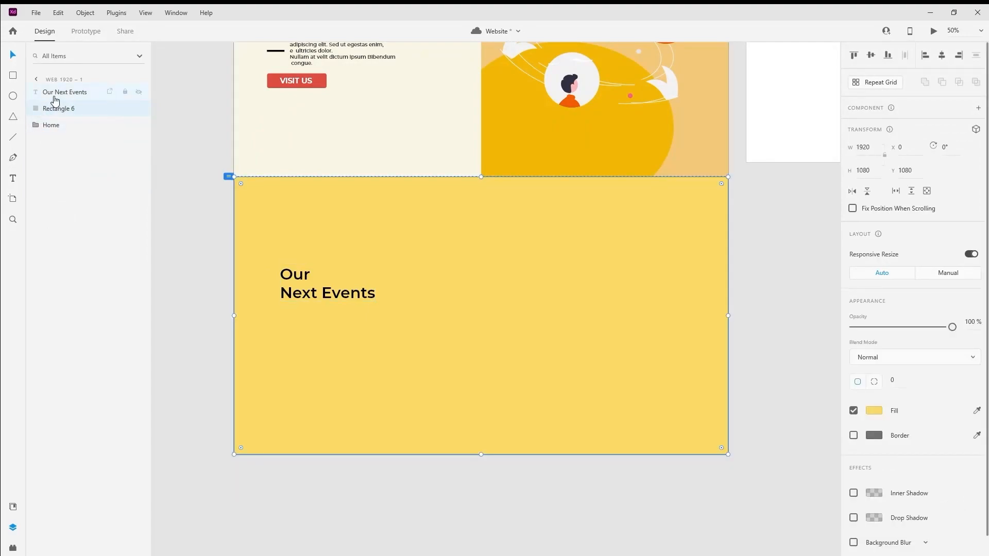
pyautogui.click(55, 98)
pyautogui.hotkey('ctrl', 'g')
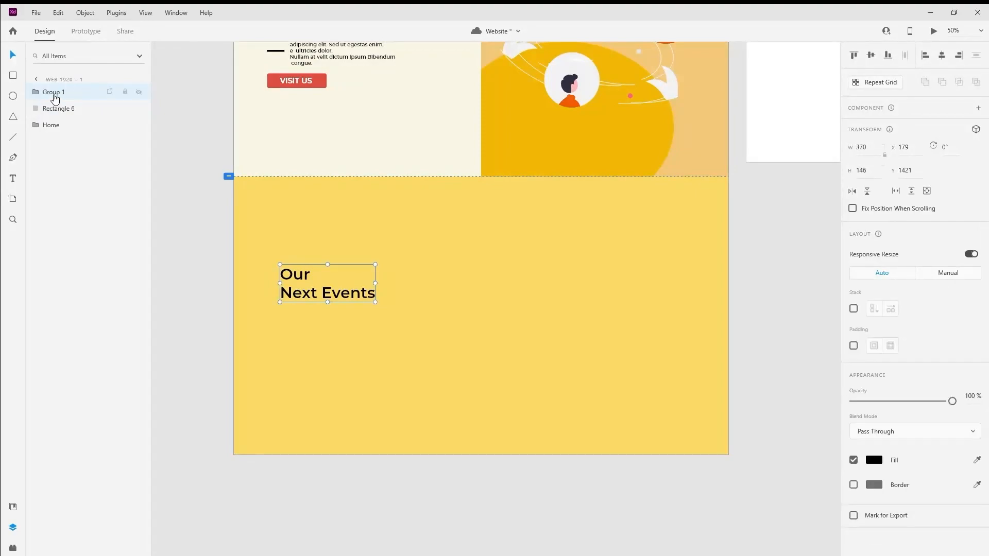
pyautogui.doubleClick(55, 96)
pyautogui.write('Text')
pyautogui.press('Return')
# Step: Give the new Text group a left padding of 128 and move it to the artboard's left edge
pyautogui.write('128')
pyautogui.press('Return')
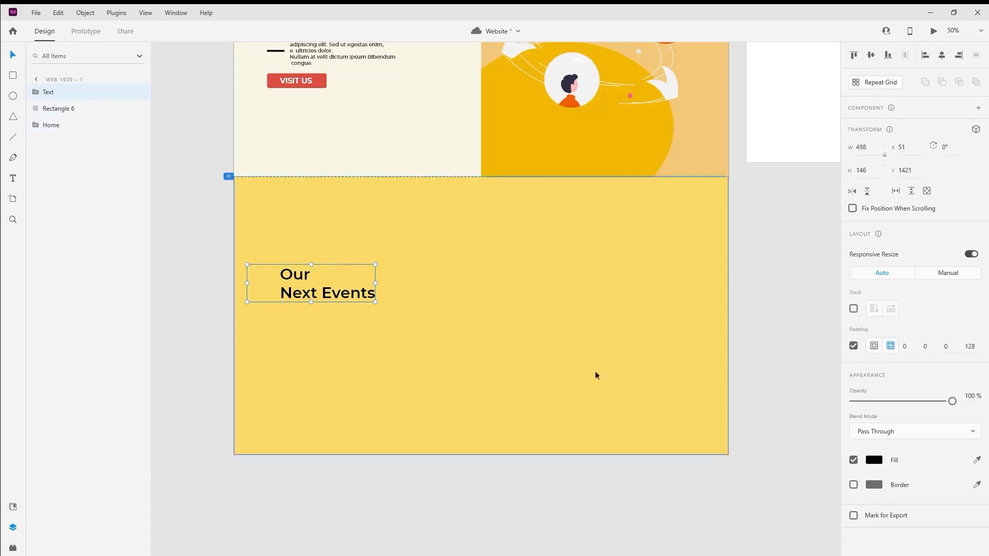
pyautogui.moveTo(294, 284); pyautogui.dragTo(278, 270)
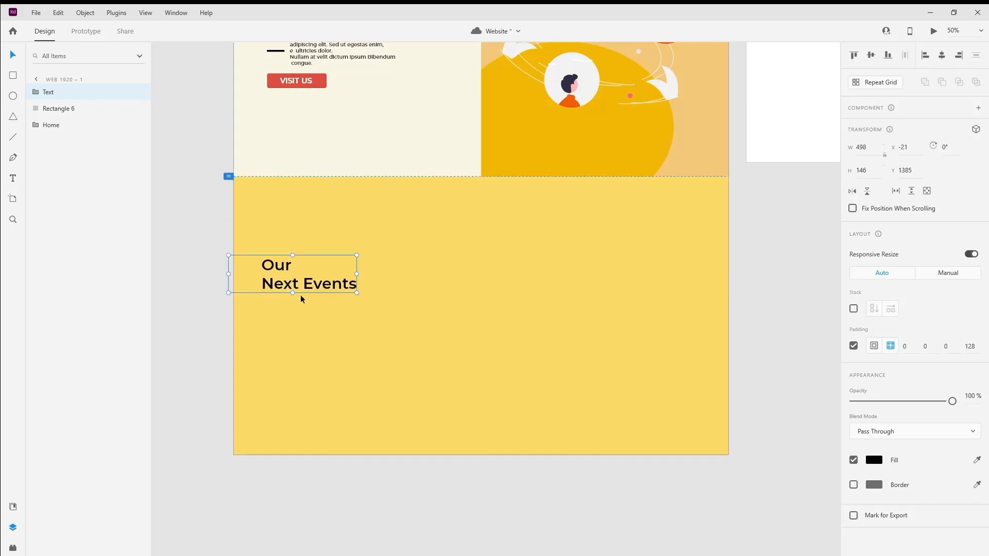
pyautogui.press('Escape')
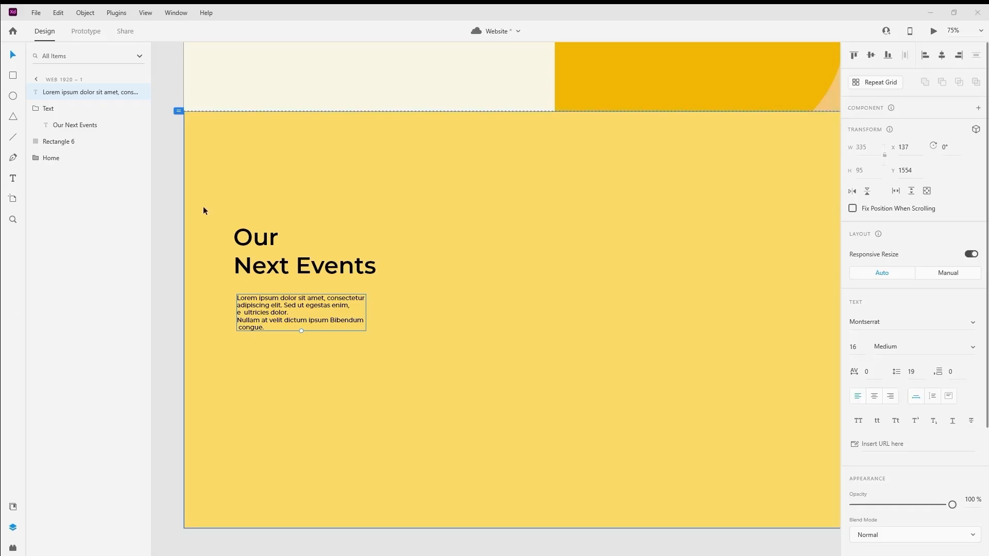
# Step: Group the Our Next Events heading inside the Text group, name the subgroup Header and expand it
pyautogui.click(256, 259)
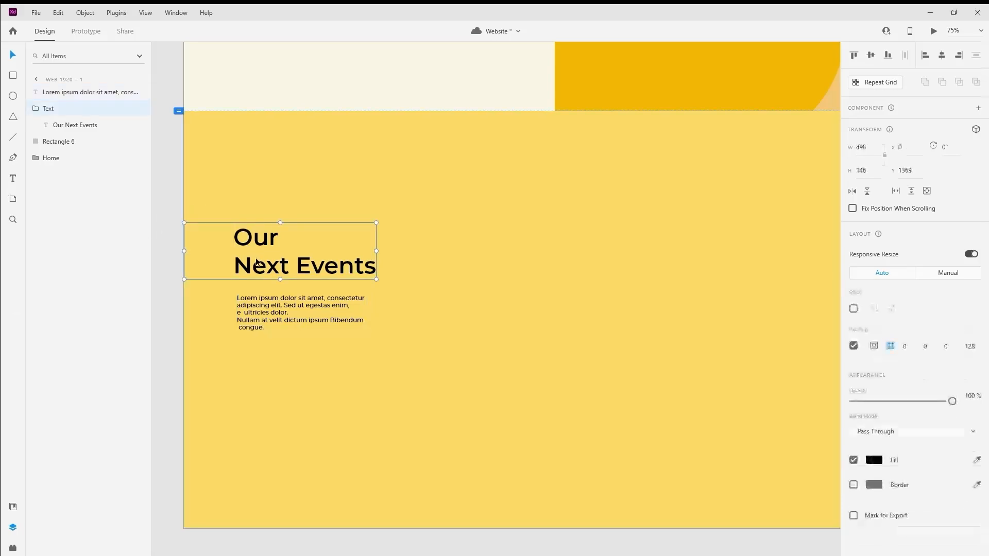
pyautogui.click(77, 128)
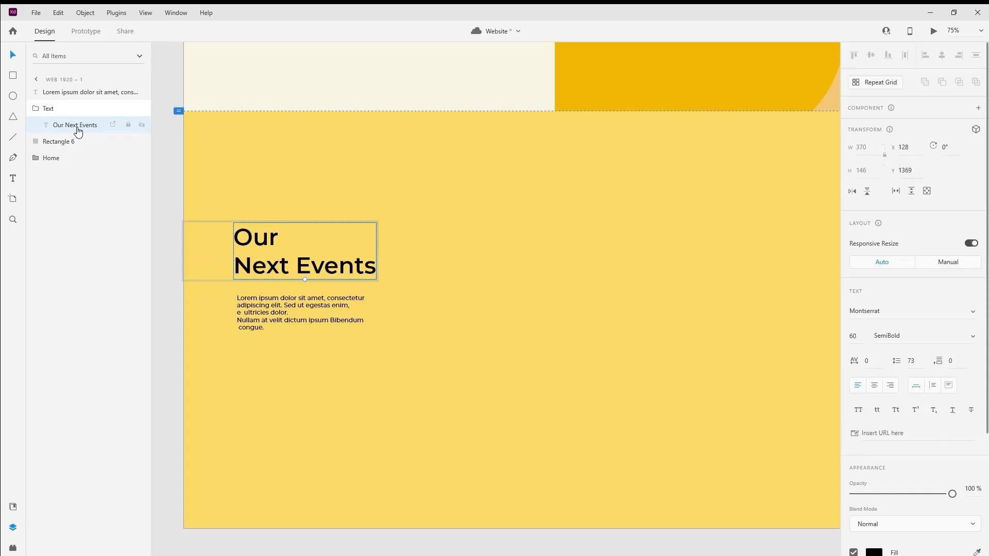
pyautogui.hotkey('ctrl', 'g')
pyautogui.doubleClick(73, 128)
pyautogui.write('Header')
pyautogui.press('Return')
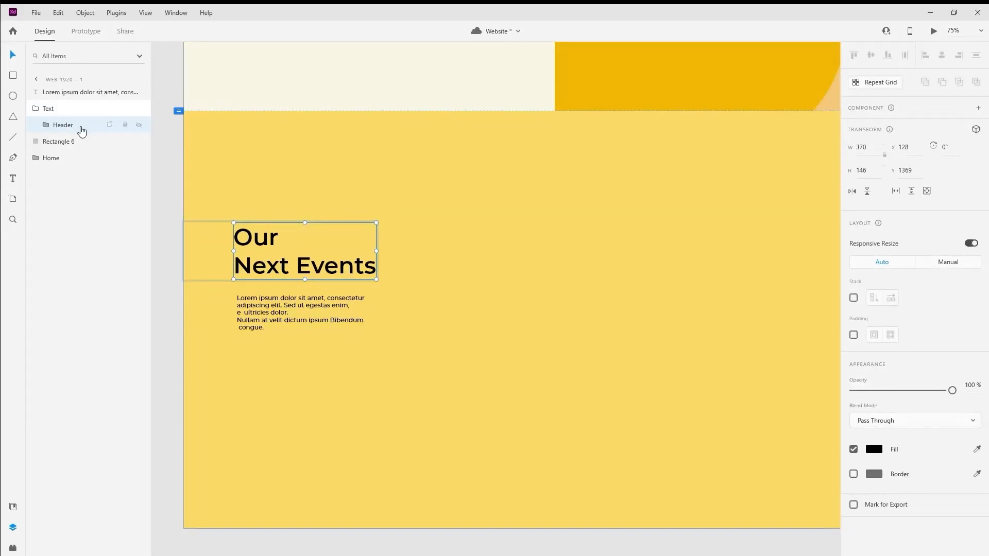
pyautogui.click(48, 128)
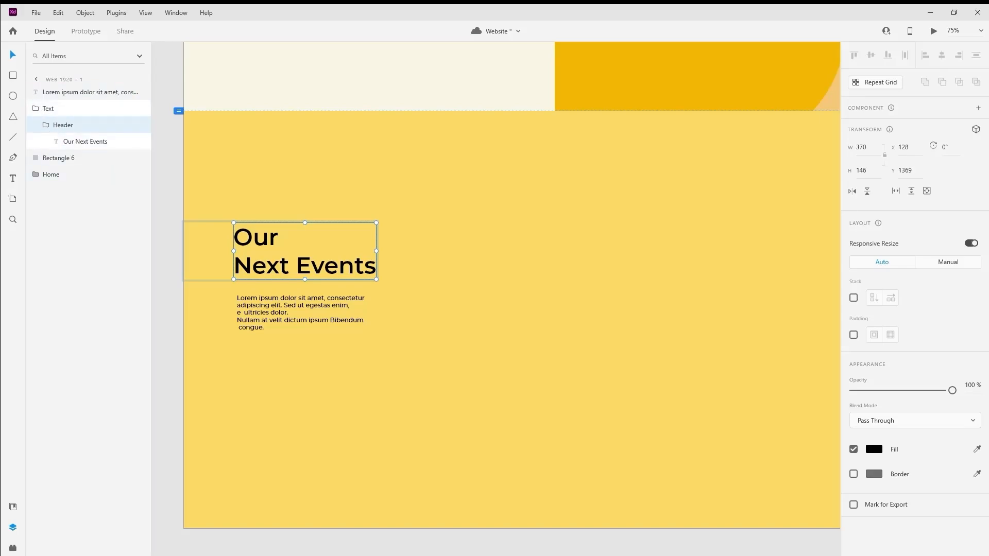
# Step: Ungroup the Our Next Events heading, regroup it as Header inside the Text group, and give Header a bottom padding of 28
pyautogui.hotkey('ctrl', 'shift', 'g')
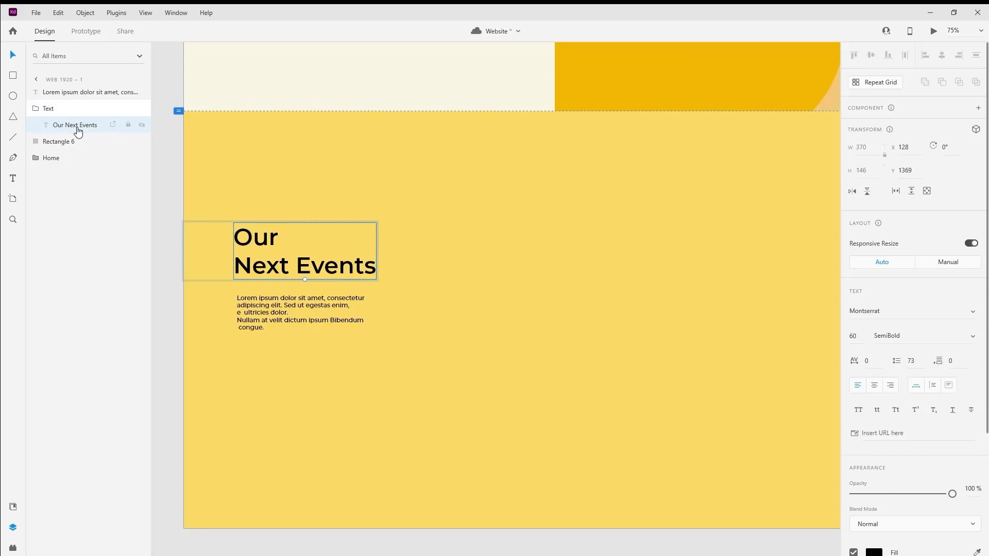
pyautogui.hotkey('ctrl', 'g')
pyautogui.doubleClick(80, 126)
pyautogui.write('Header')
pyautogui.press('Return')
pyautogui.click(48, 129)
pyautogui.click(853, 335)
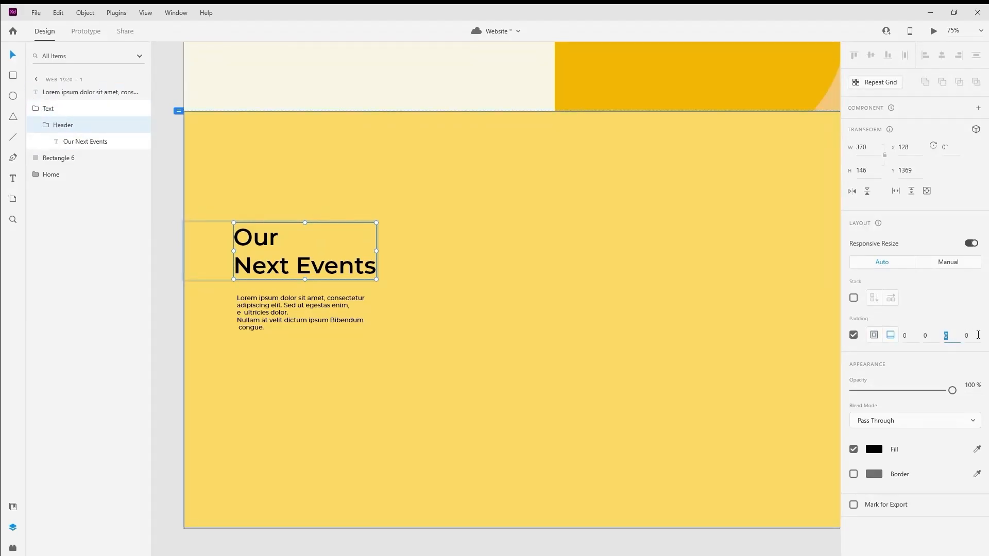
pyautogui.press('Return')
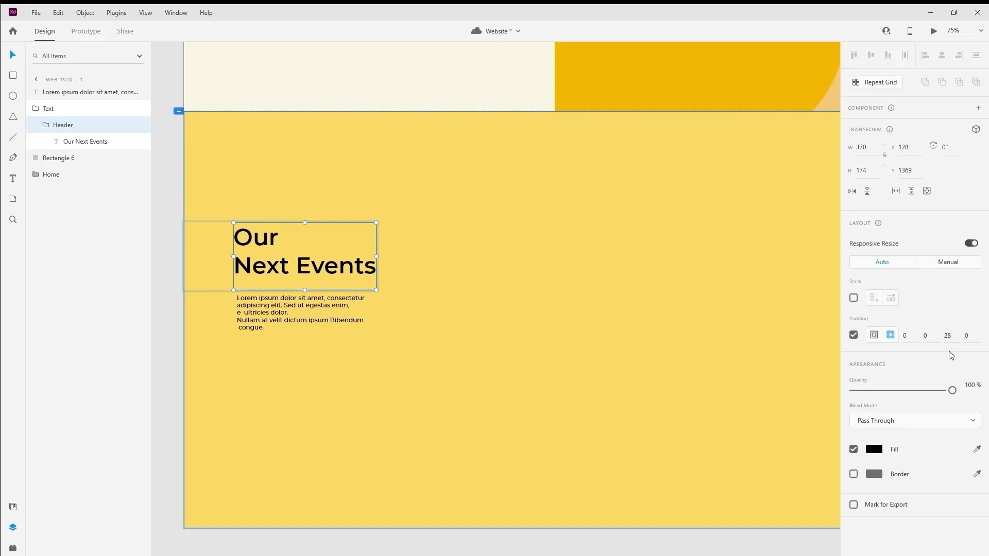
# Step: Place the Lorem ipsum paragraph directly beneath the heading and move its layer into the Text group, outside and above Header
pyautogui.click(271, 315)
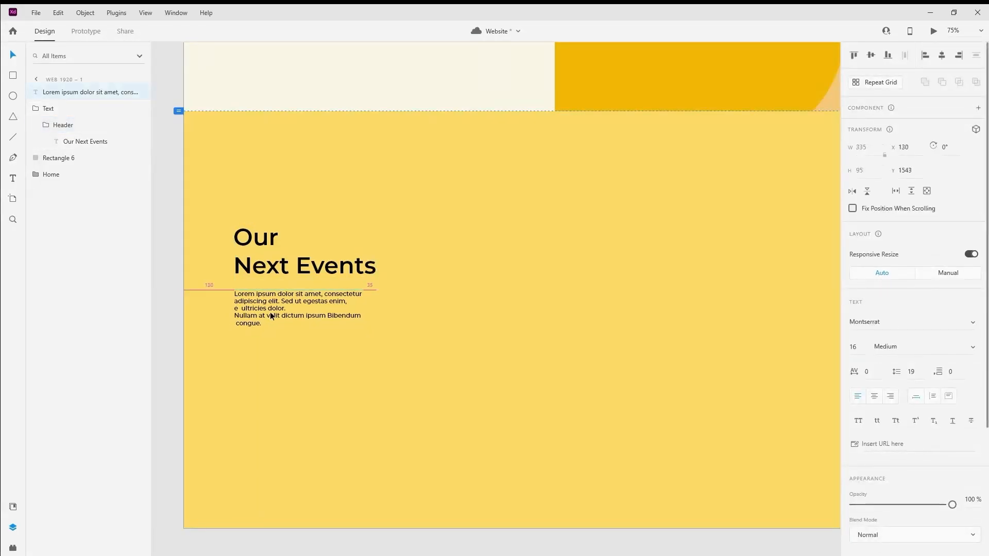
pyautogui.moveTo(66, 93); pyautogui.dragTo(77, 154)
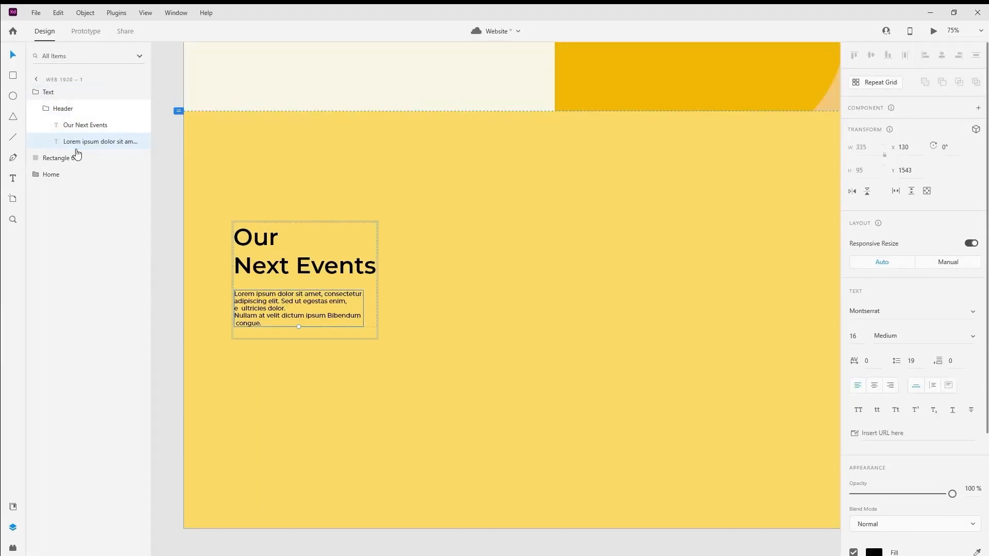
pyautogui.click(47, 109)
pyautogui.click(47, 109)
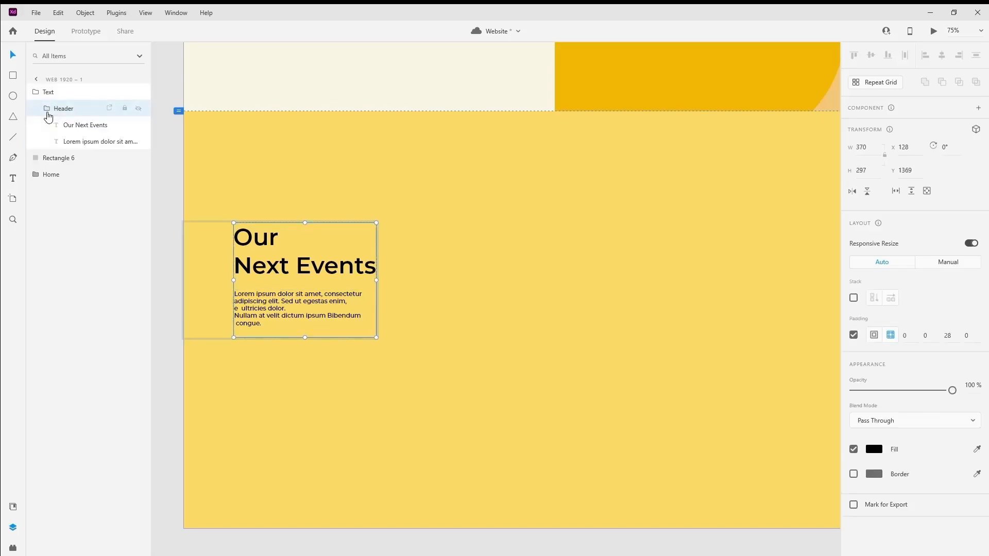
pyautogui.moveTo(72, 139); pyautogui.dragTo(73, 104)
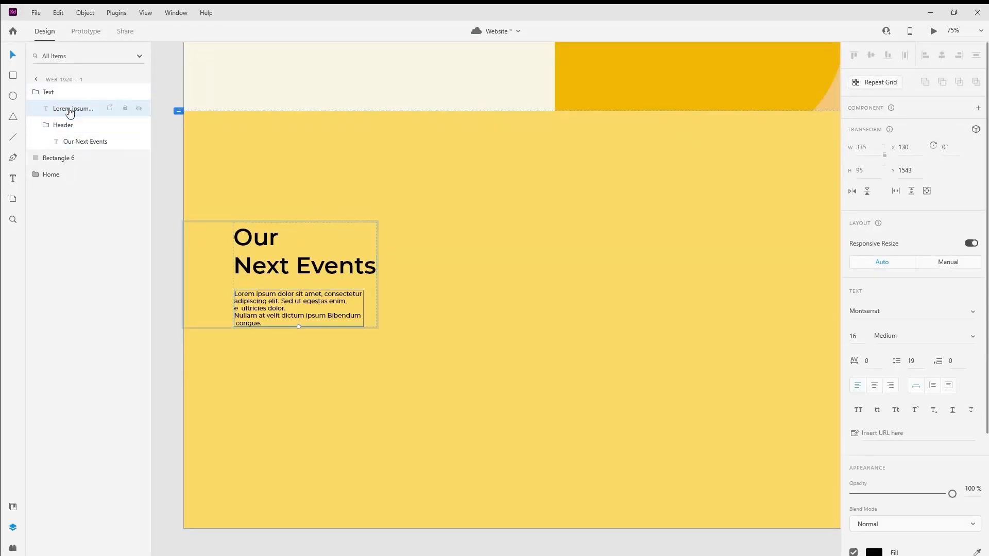
# Step: Set the bottom padding of the Text group to 96
pyautogui.click(48, 92)
pyautogui.click(949, 347)
pyautogui.write('96')
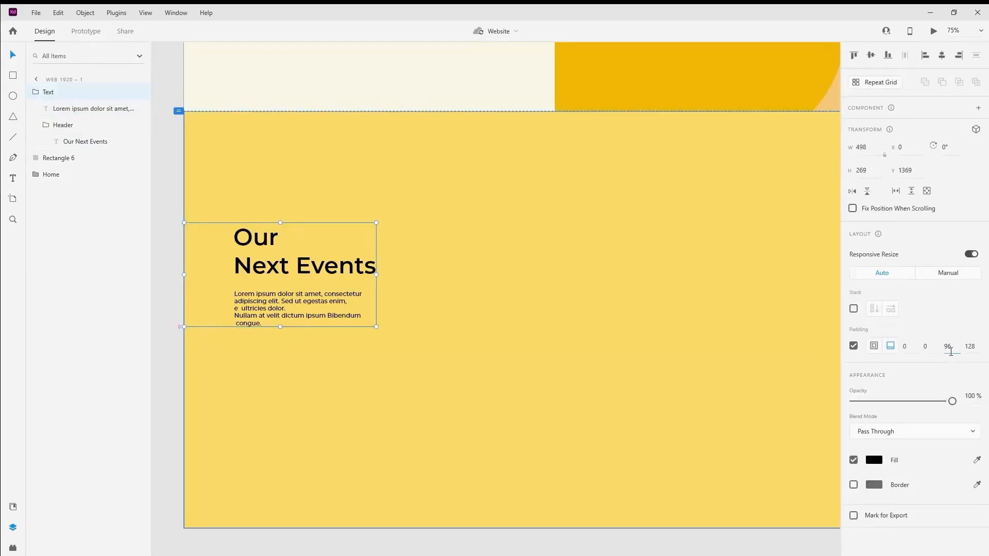
pyautogui.press('Return')
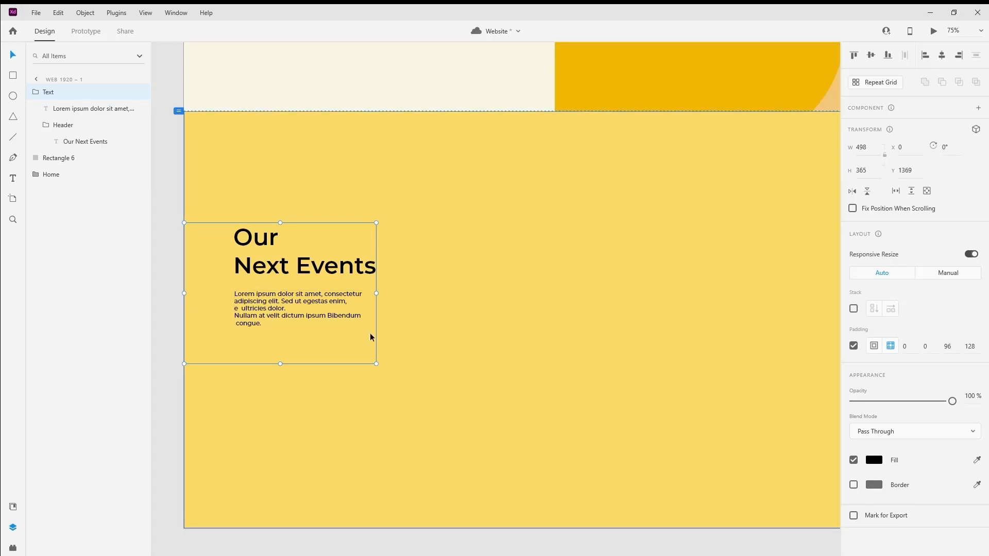
# Step: Draw an ellipse below the paragraph and make it a 105 by 105 circle
pyautogui.hotkey('ctrl', '-')
pyautogui.hotkey('ctrl', '-')
pyautogui.hotkey('ctrl', '1')
pyautogui.press('e')
pyautogui.moveTo(297, 311); pyautogui.dragTo(366, 392)
pyautogui.moveTo(408, 322); pyautogui.dragTo(461, 326)
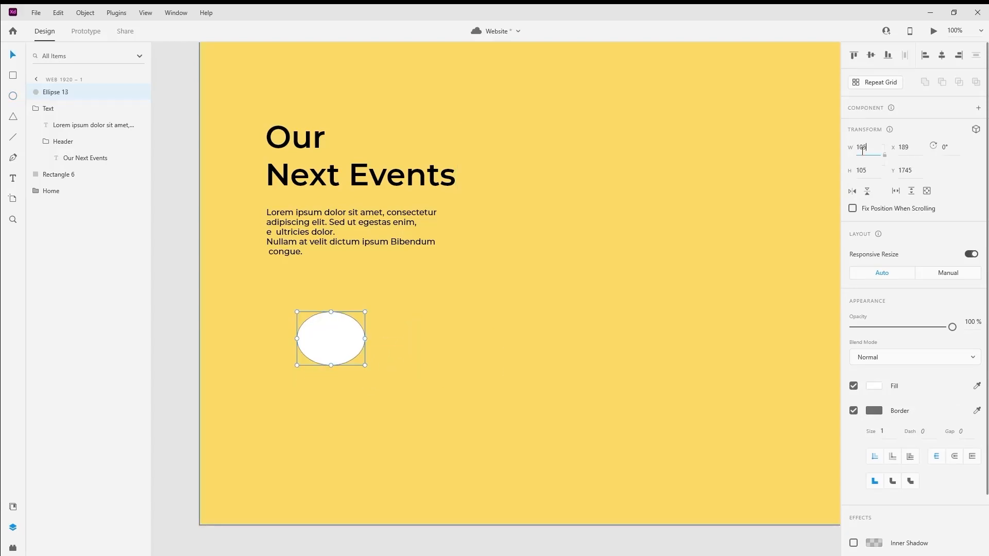
pyautogui.write('105')
pyautogui.press('Return')
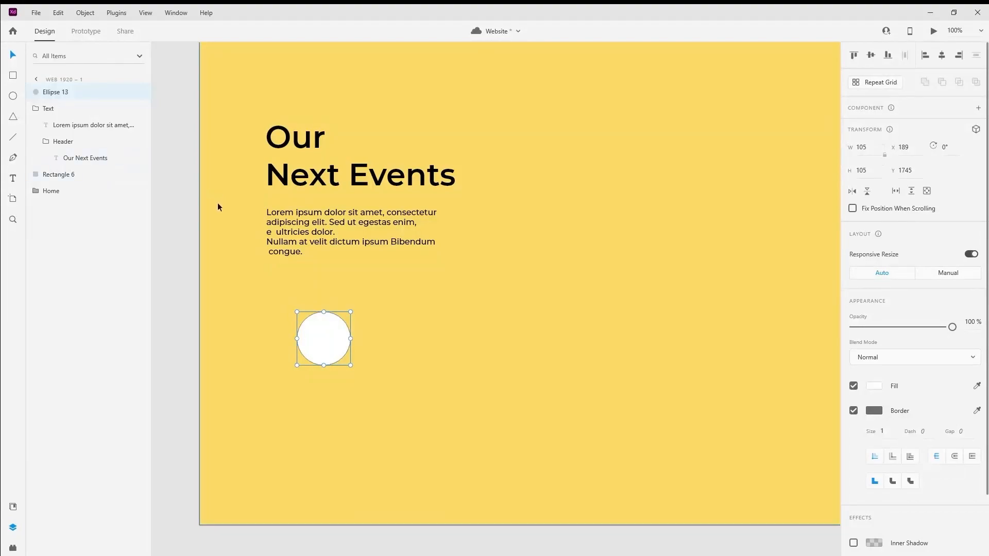
# Step: Give the circle a #F25C05 fill without a border and align it with the paragraph's left edge
pyautogui.click(13, 507)
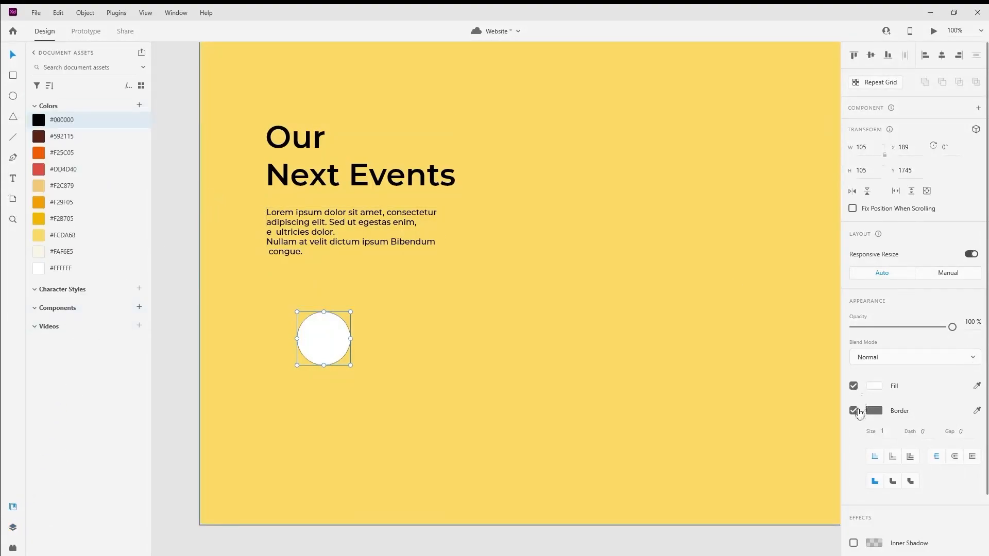
pyautogui.click(853, 411)
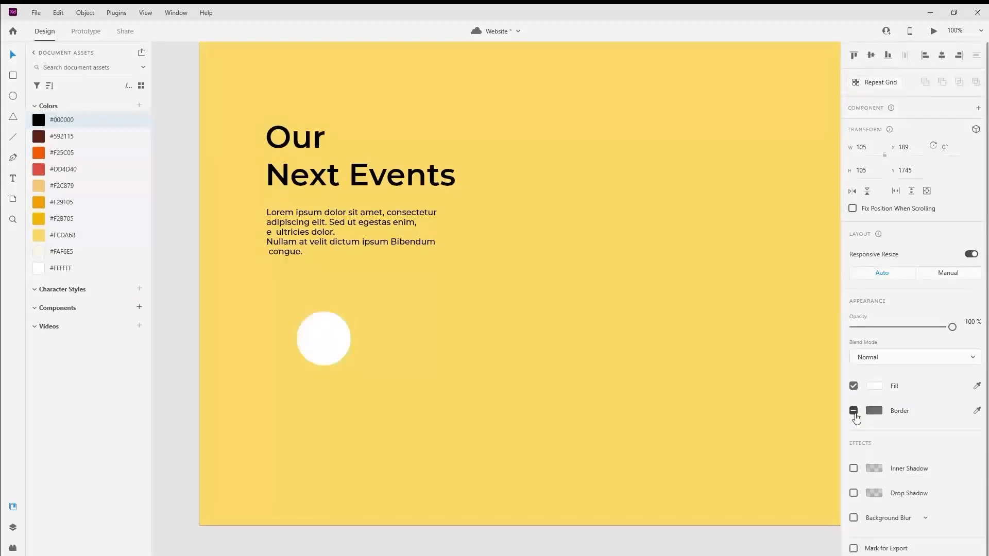
pyautogui.click(97, 159)
pyautogui.moveTo(309, 323); pyautogui.dragTo(276, 302)
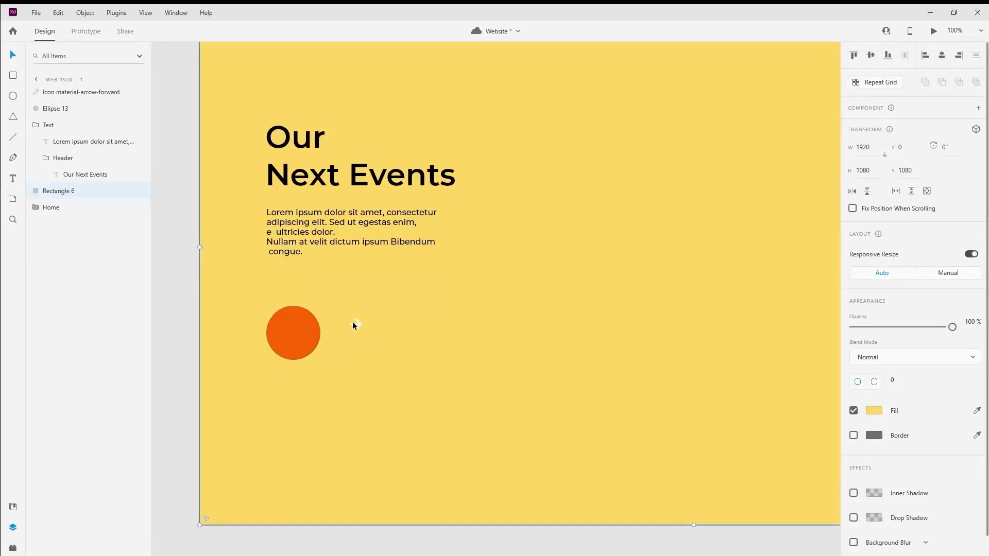
# Step: Centre the white arrow icon on the orange circle and group the two as Button
pyautogui.click(357, 324)
pyautogui.moveTo(359, 325); pyautogui.dragTo(288, 335)
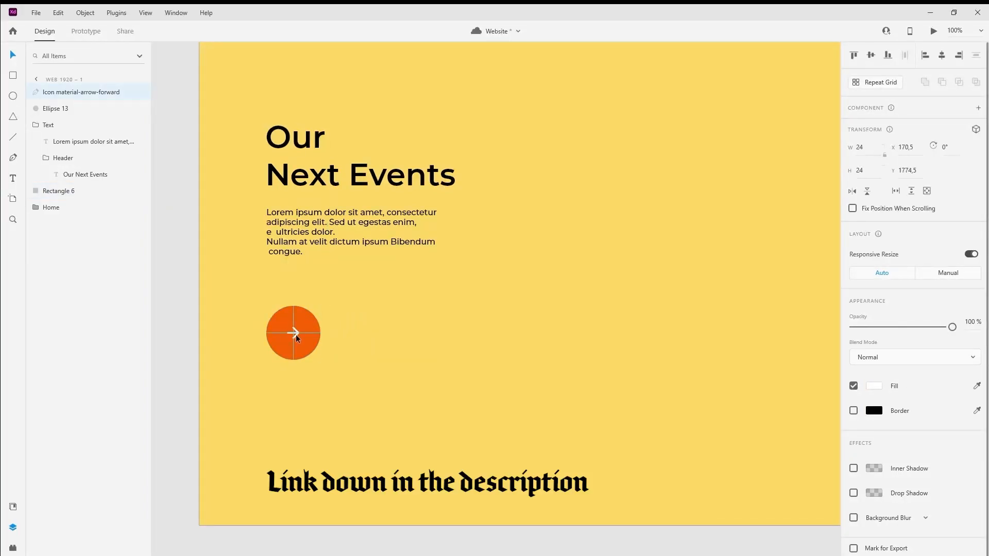
pyautogui.keyDown('shift'); pyautogui.click(301, 353); pyautogui.keyUp('shift')
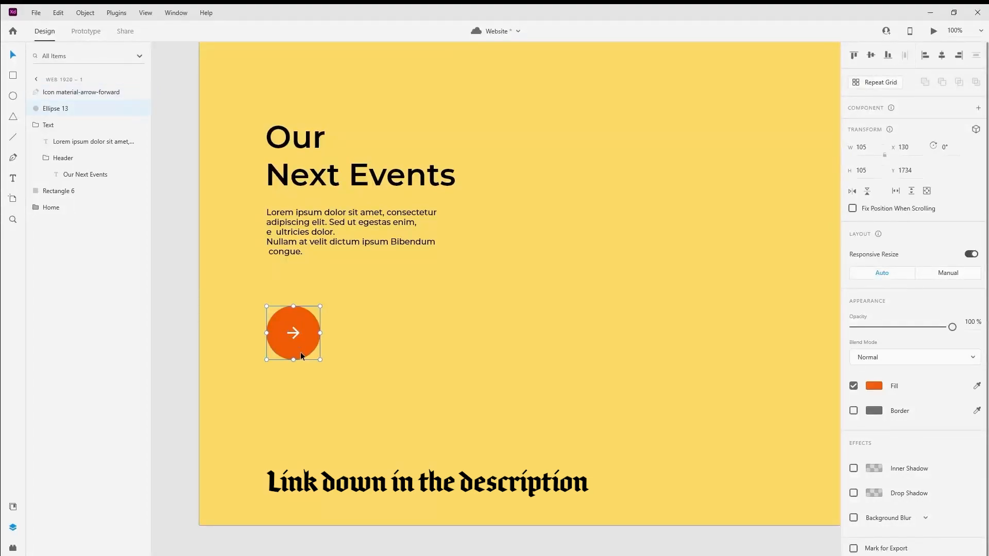
pyautogui.hotkey('ctrl', 'g')
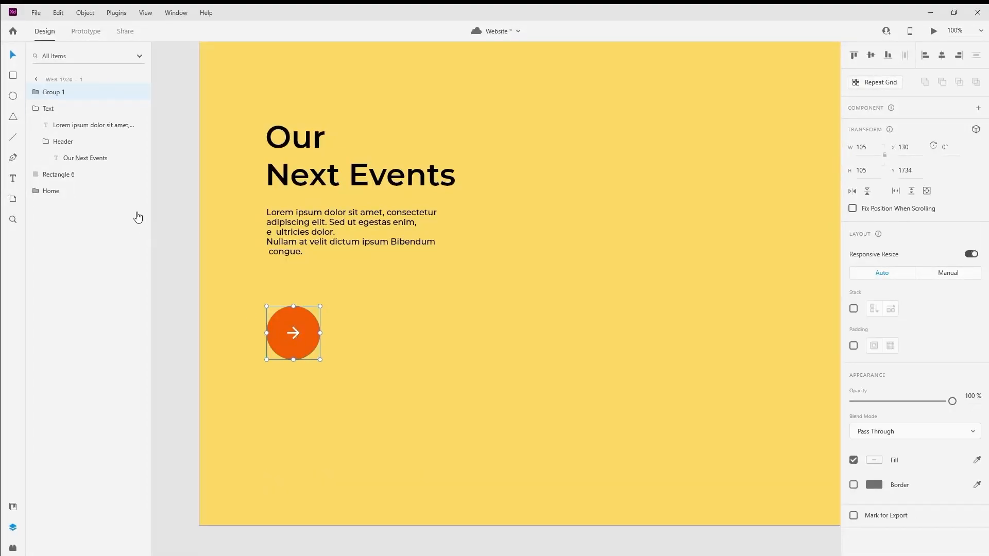
pyautogui.doubleClick(62, 93)
pyautogui.write('Button')
pyautogui.press('Return')
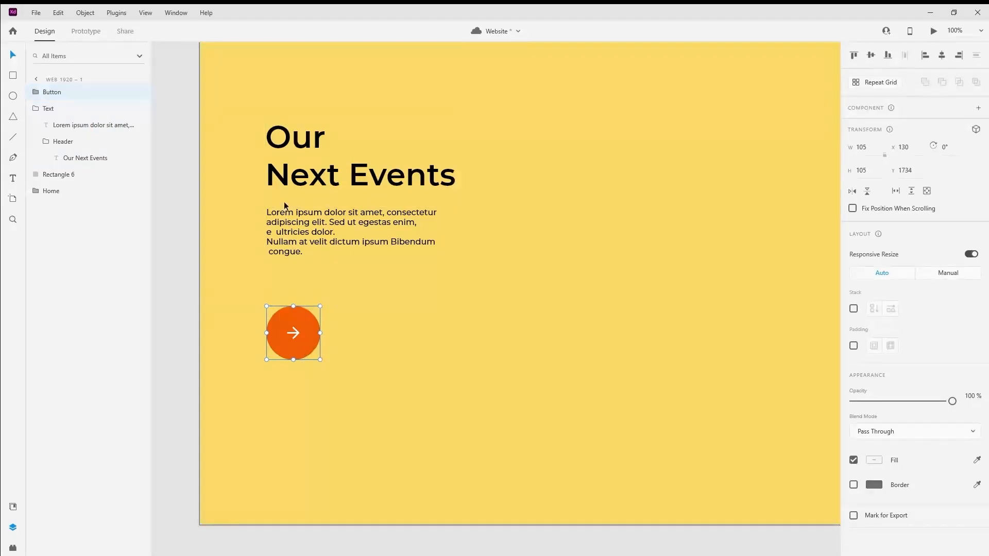
# Step: Order the Text group's contents as Header, the Lorem ipsum paragraph, and the Button group at the end
pyautogui.click(47, 142)
pyautogui.moveTo(54, 126); pyautogui.dragTo(63, 156)
pyautogui.moveTo(52, 93); pyautogui.dragTo(67, 158)
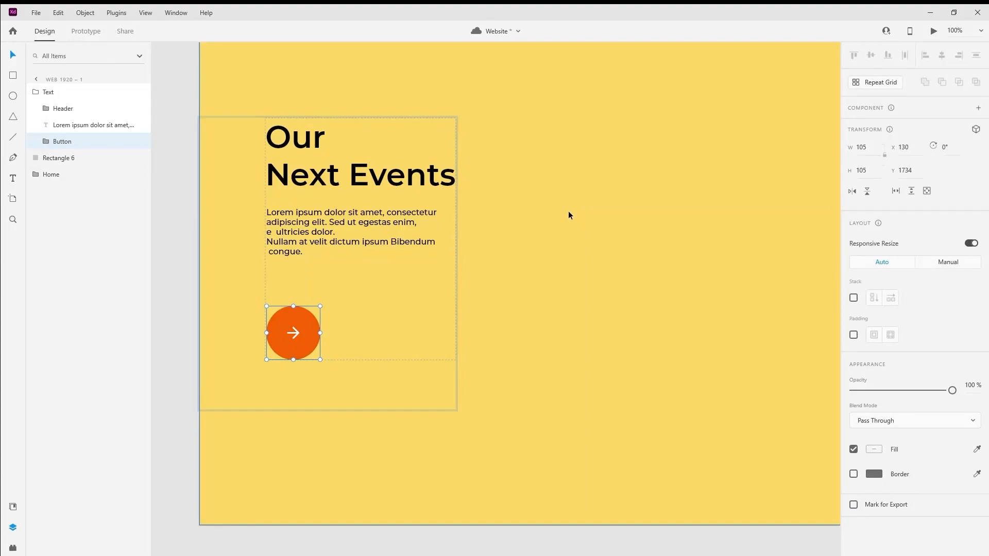
# Step: Add the text "23" to the right of the heading and move its layer out of the Text group, collapsing that group
pyautogui.hotkey('ctrl', '-')
pyautogui.moveTo(572, 205); pyautogui.dragTo(452, 263)
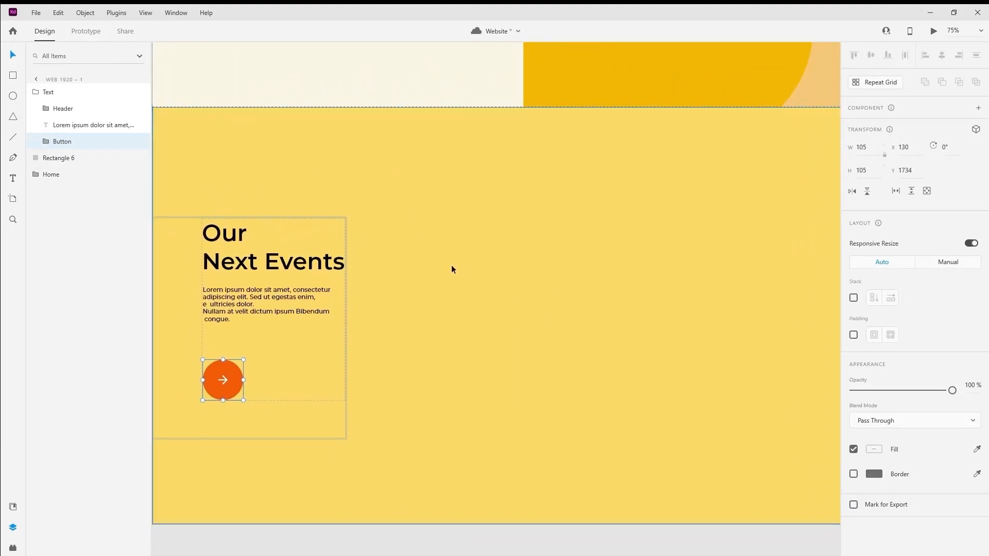
pyautogui.hotkey('ctrl', '-')
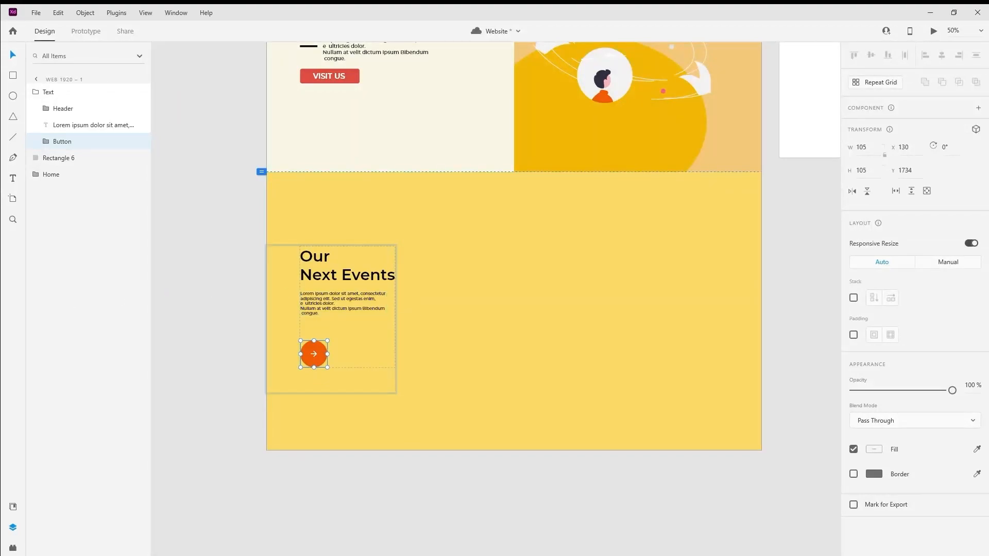
pyautogui.hotkey('ctrl', '+')
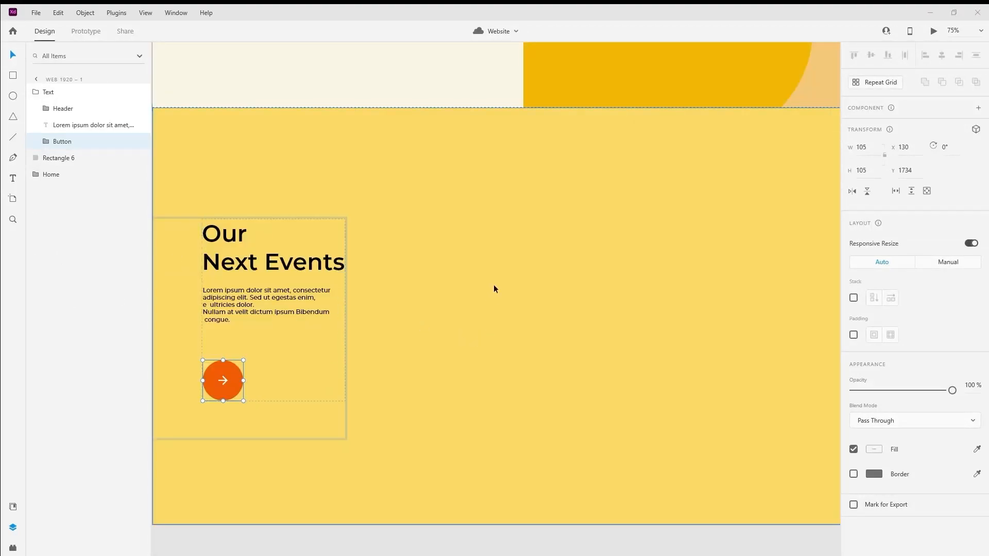
pyautogui.click(12, 179)
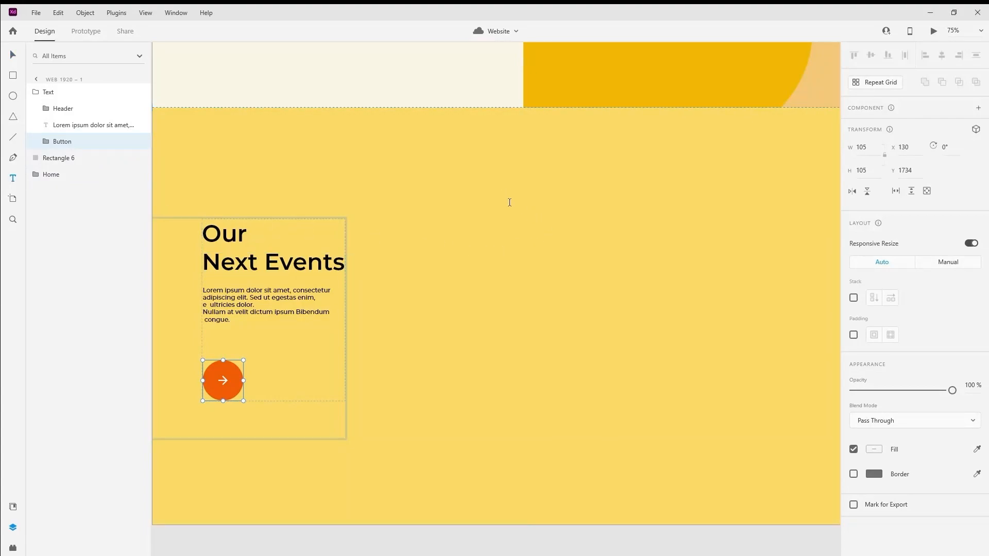
pyautogui.click(478, 197)
pyautogui.write('23')
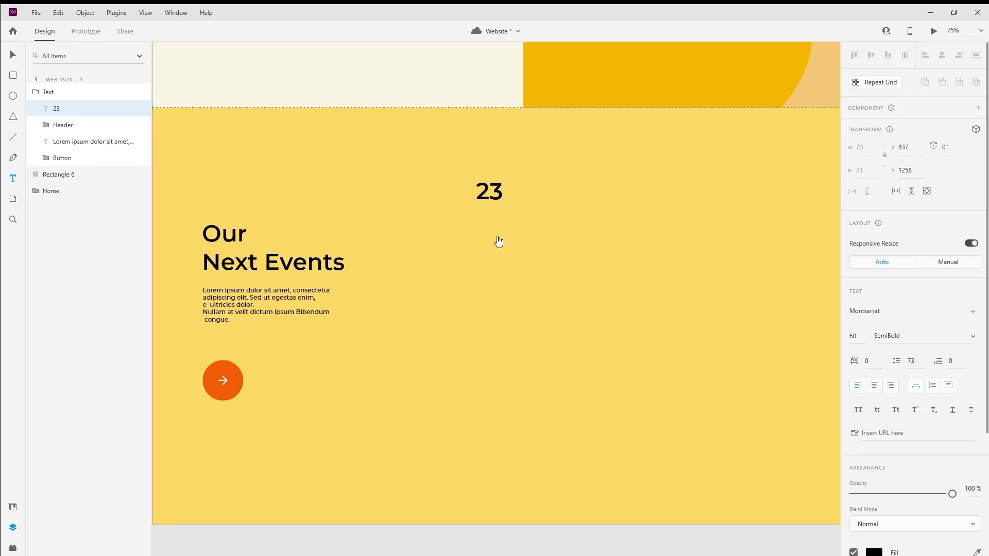
pyautogui.press('Escape')
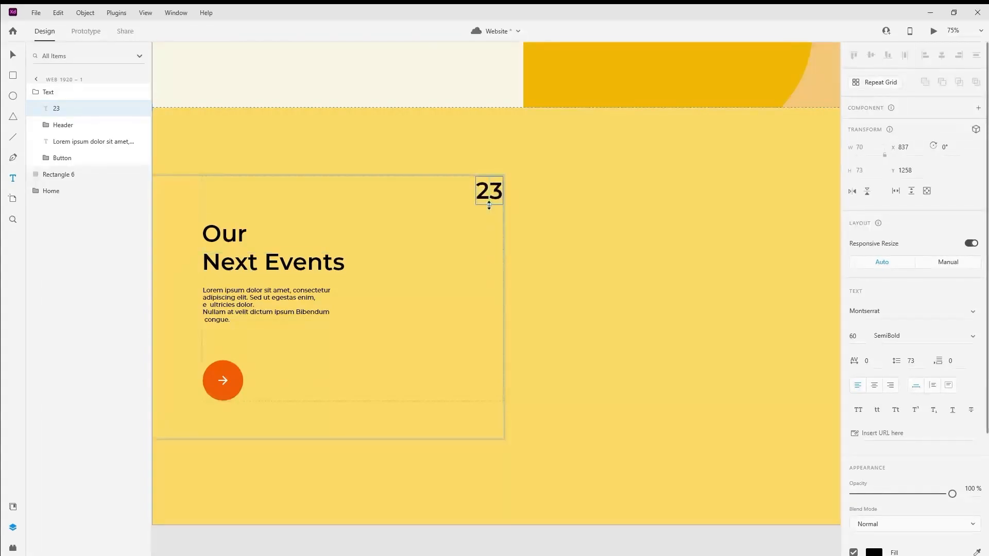
pyautogui.moveTo(53, 108); pyautogui.dragTo(53, 89)
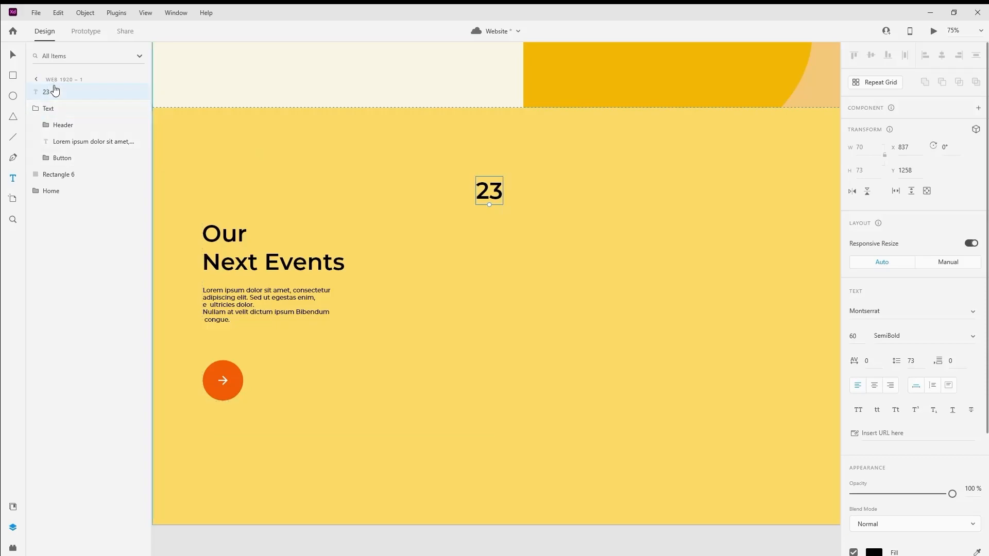
pyautogui.click(41, 110)
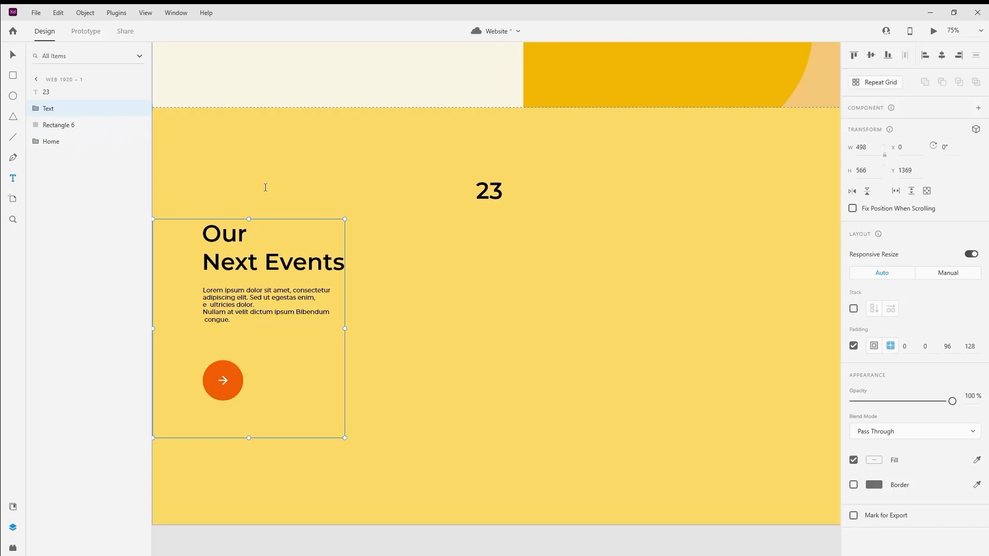
# Step: Align the Text group vertically to the middle of the yellow background rectangle
pyautogui.hotkey('ctrl', '-')
pyautogui.click(15, 57)
pyautogui.click(315, 196)
pyautogui.keyDown('shift'); pyautogui.click(349, 285); pyautogui.keyUp('shift')
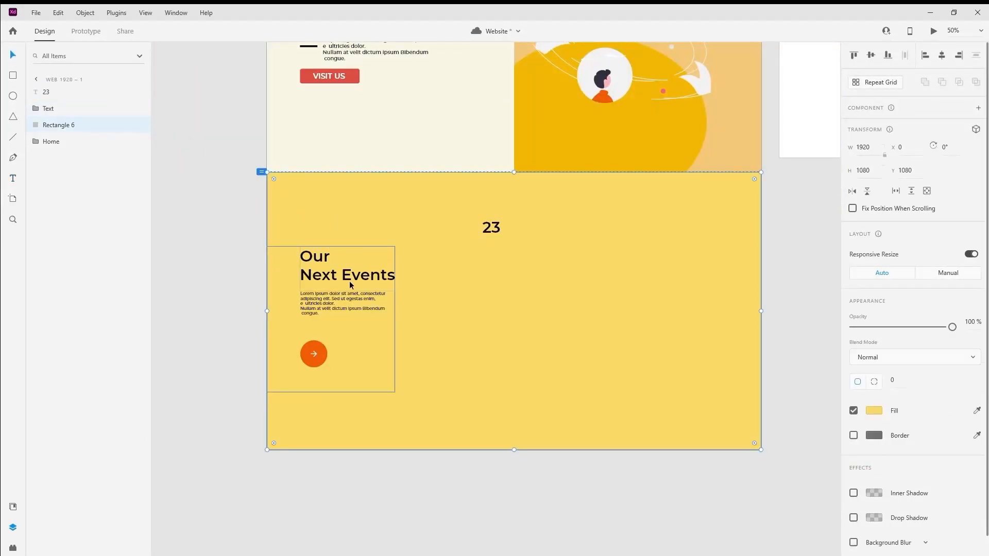
pyautogui.click(871, 56)
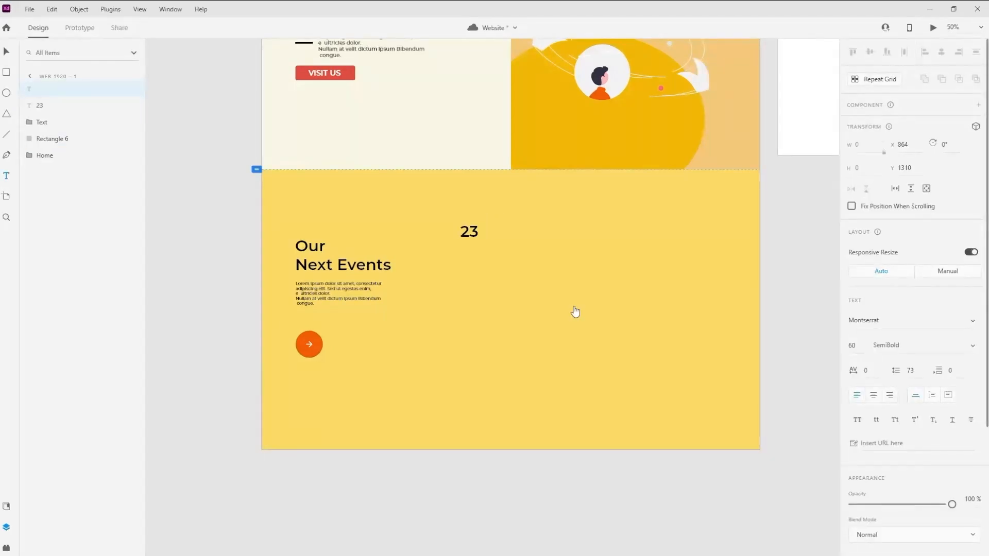
# Step: Add the text "APR" near the 23 and set the 23 to Montserrat Medium at size 128
pyautogui.write('a')
pyautogui.press('BackSpace')
pyautogui.write('APT')
pyautogui.press('BackSpace')
pyautogui.write('R')
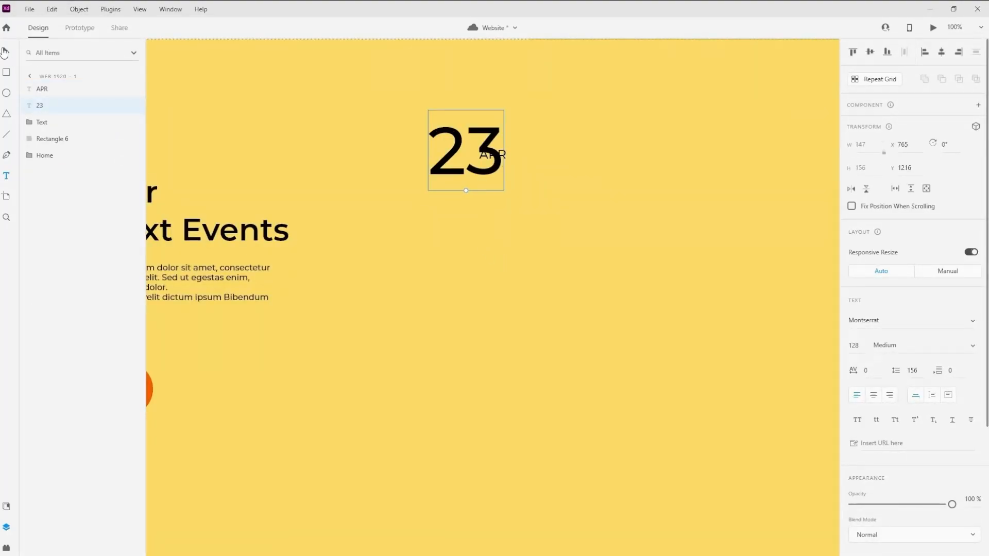
# Step: Reposition the 23 and the APR label so that APR sits at the number's upper right
pyautogui.press('v')
pyautogui.moveTo(479, 163)
pyautogui.mouseDown()
pyautogui.moveTo(478, 178)
pyautogui.moveTo(467, 177)
pyautogui.mouseUp()
pyautogui.moveTo(494, 155)
pyautogui.mouseDown()
pyautogui.moveTo(500, 140)
pyautogui.moveTo(479, 169)
pyautogui.moveTo(500, 141)
pyautogui.mouseUp()
# Step: Add the two-line text "Germany" and "15:00-20:00" at size 24 and place it to the right of the date
pyautogui.press('t')
pyautogui.click(559, 171)
pyautogui.write('Germany')
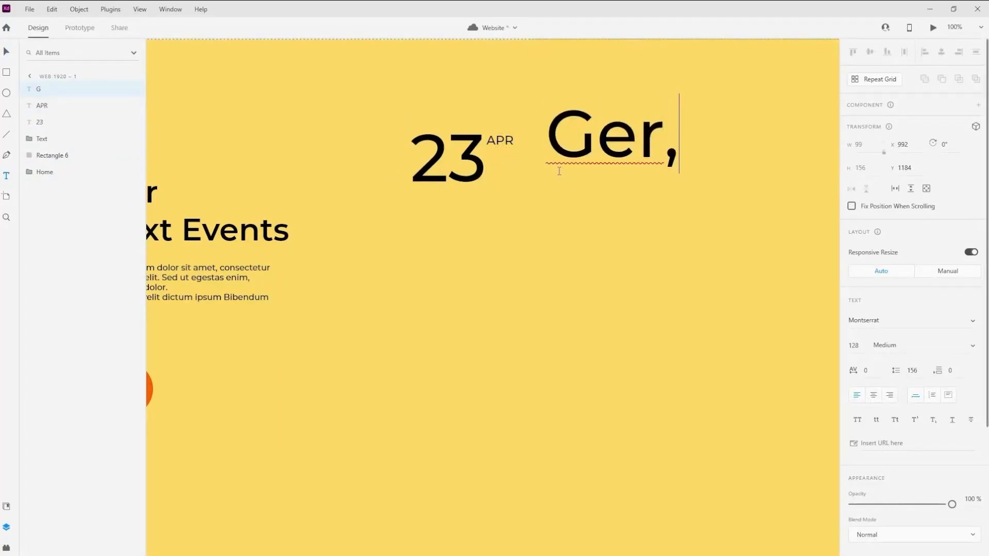
pyautogui.press('Return')
pyautogui.hotkey('ctrl', '-')
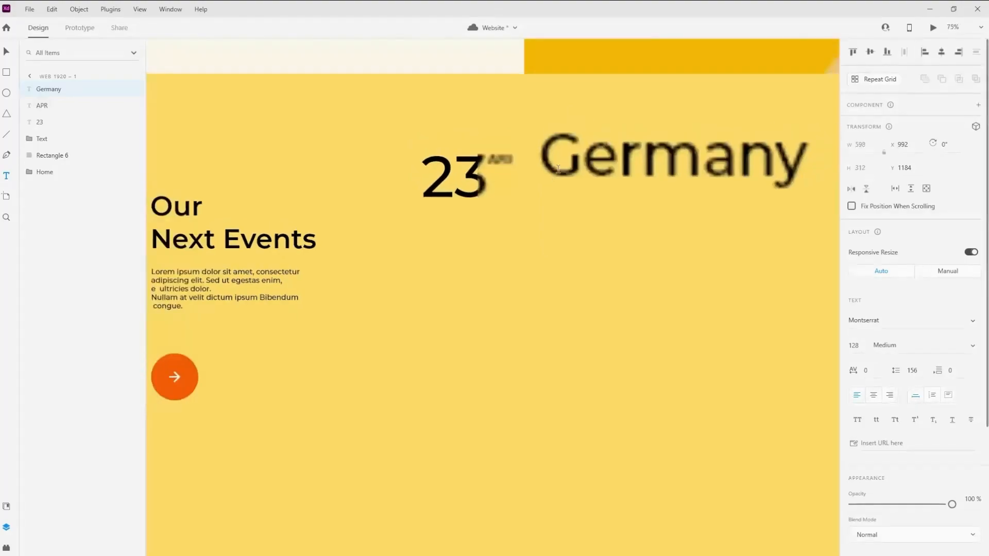
pyautogui.write('15')
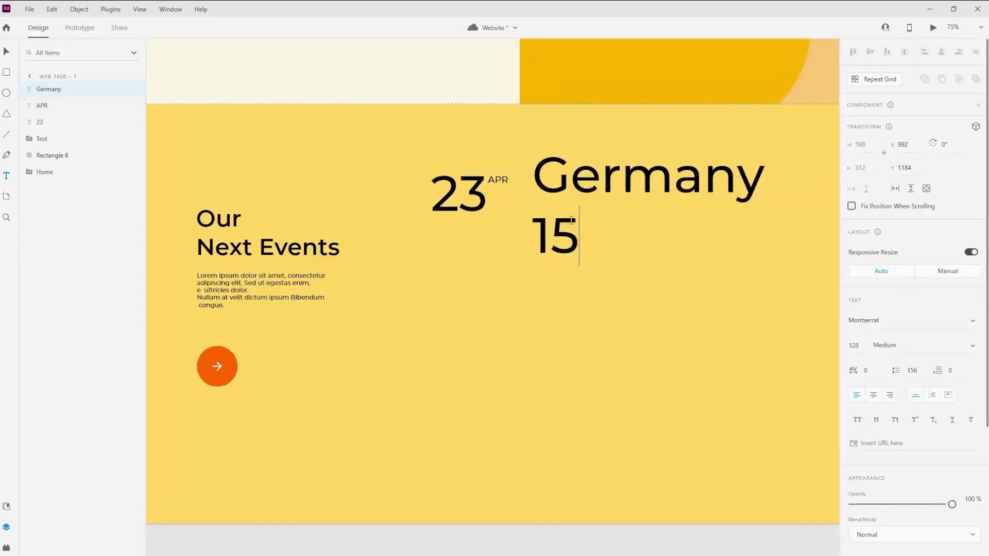
pyautogui.write(':00-20:00')
pyautogui.hotkey('ctrl', 'a')
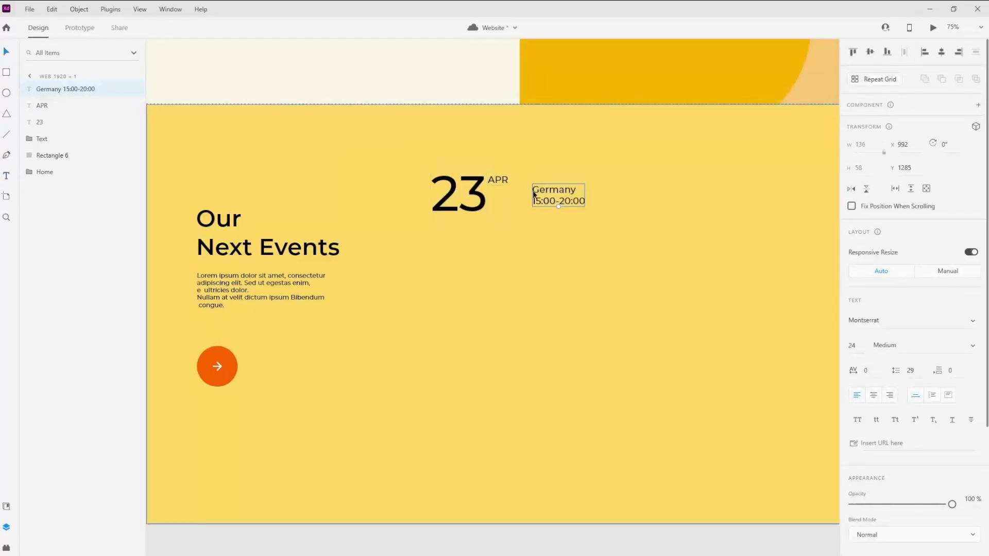
pyautogui.moveTo(557, 202)
pyautogui.mouseDown()
pyautogui.moveTo(540, 203)
pyautogui.moveTo(549, 206)
pyautogui.mouseUp()
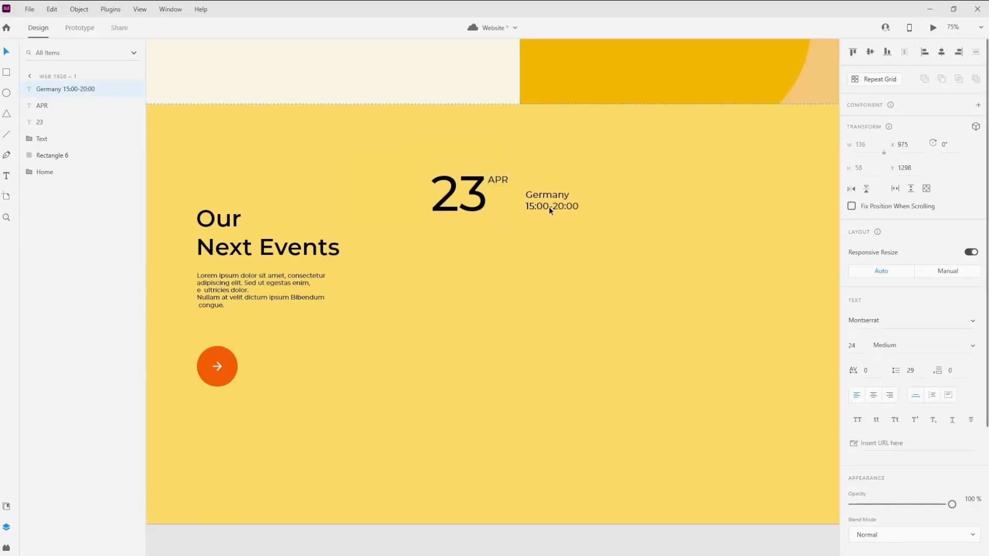
# Step: Nudge the Germany text slightly closer to the date and group the 23 with the APR label
pyautogui.moveTo(547, 204); pyautogui.dragTo(546, 206)
pyautogui.hotkey('ctrl', '1')
pyautogui.click(459, 193)
pyautogui.keyDown('shift'); pyautogui.click(497, 181); pyautogui.keyUp('shift')
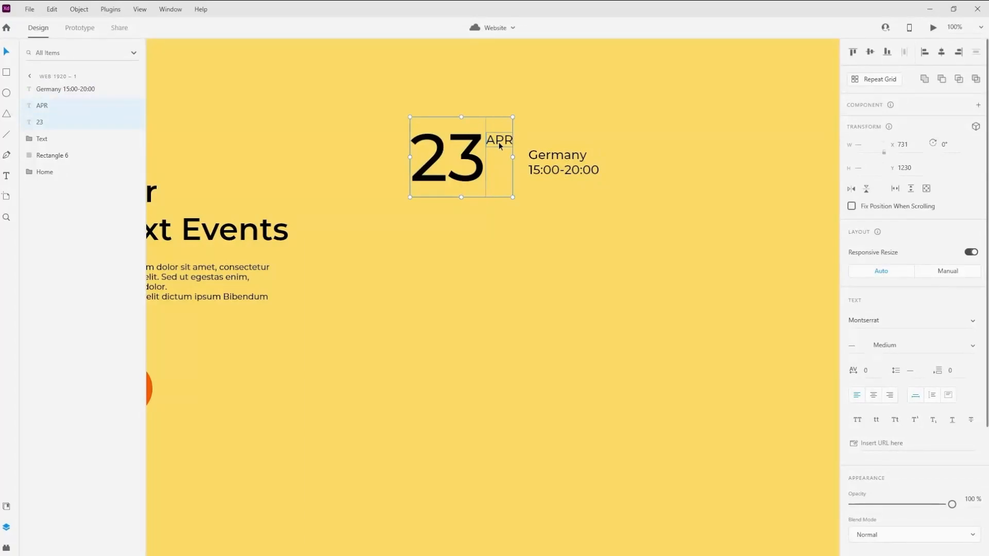
pyautogui.hotkey('ctrl', 'g')
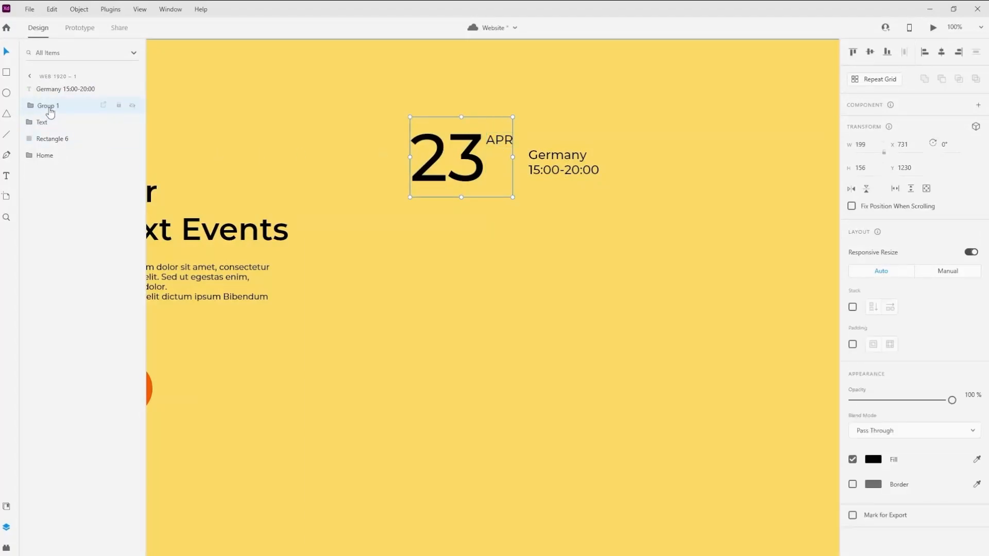
# Step: Give the group of 23 and APR a right padding of 28 and rename it "date"
pyautogui.click(852, 344)
pyautogui.click(890, 344)
pyautogui.click(966, 344)
pyautogui.moveTo(921, 341); pyautogui.dragTo(954, 343)
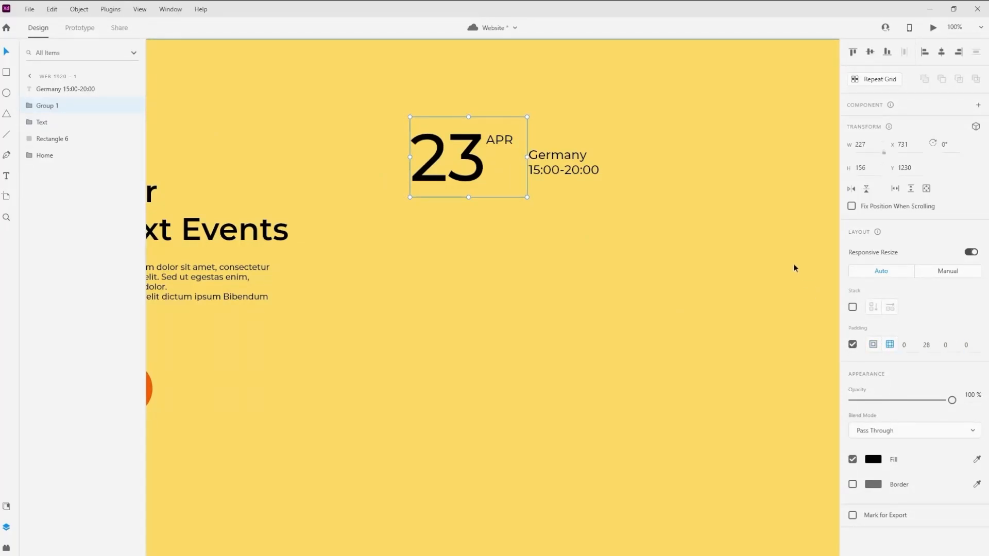
pyautogui.doubleClick(61, 106)
pyautogui.write('date')
pyautogui.press('Return')
# Step: Move the Home group to the top of the layer order
pyautogui.click(62, 91)
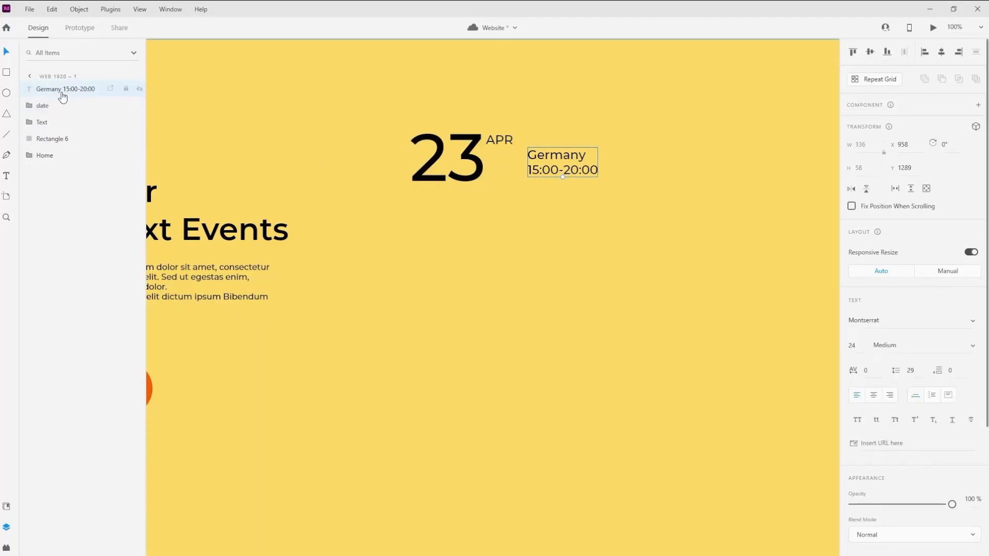
pyautogui.click(69, 127)
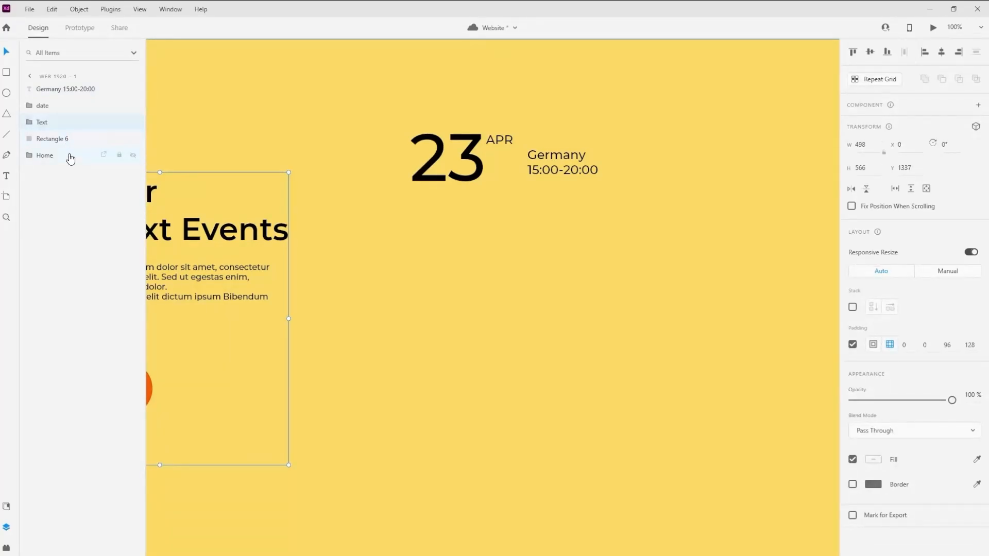
pyautogui.moveTo(76, 161); pyautogui.dragTo(77, 88)
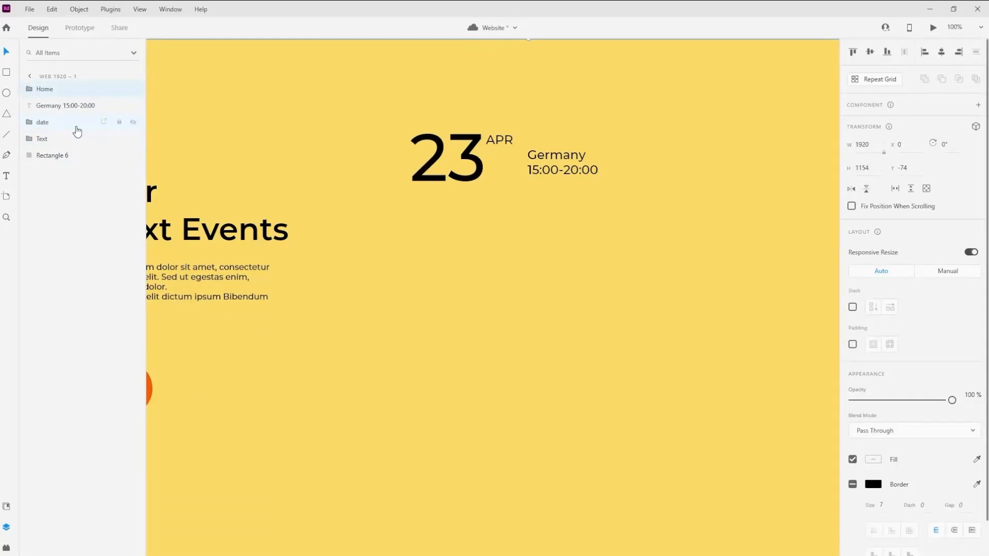
# Step: Draw a rectangle about 354 by 357 below the date and Germany text
pyautogui.press('r')
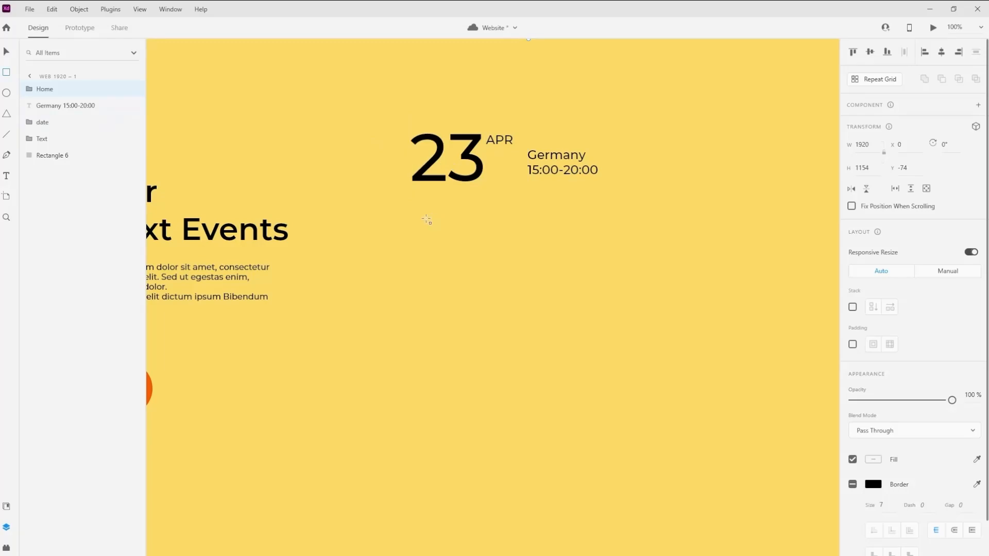
pyautogui.moveTo(415, 220); pyautogui.dragTo(600, 407)
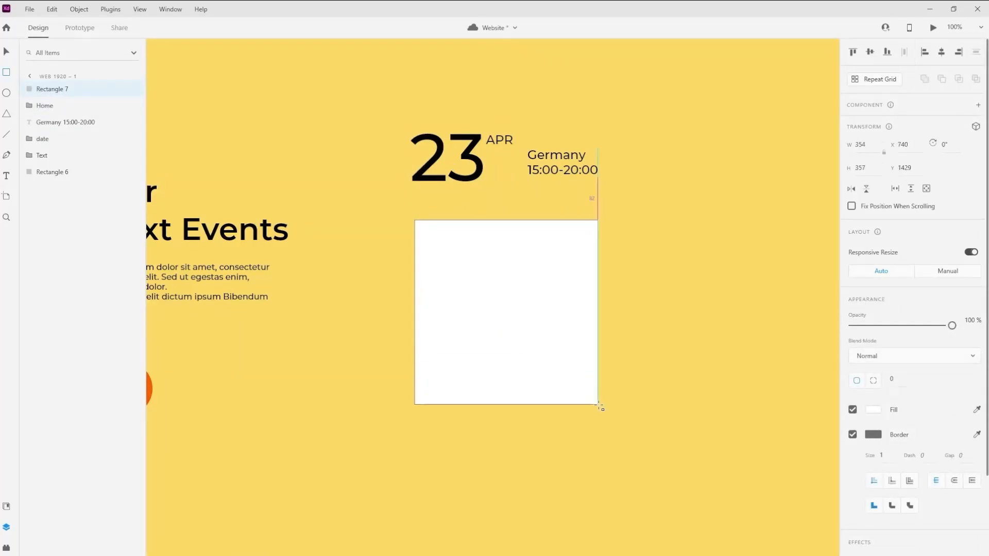
pyautogui.click(6, 52)
# Step: Round the white rectangle's corners with a radius of 8 and remove its border
pyautogui.click(892, 379)
pyautogui.write('8')
pyautogui.press('Return')
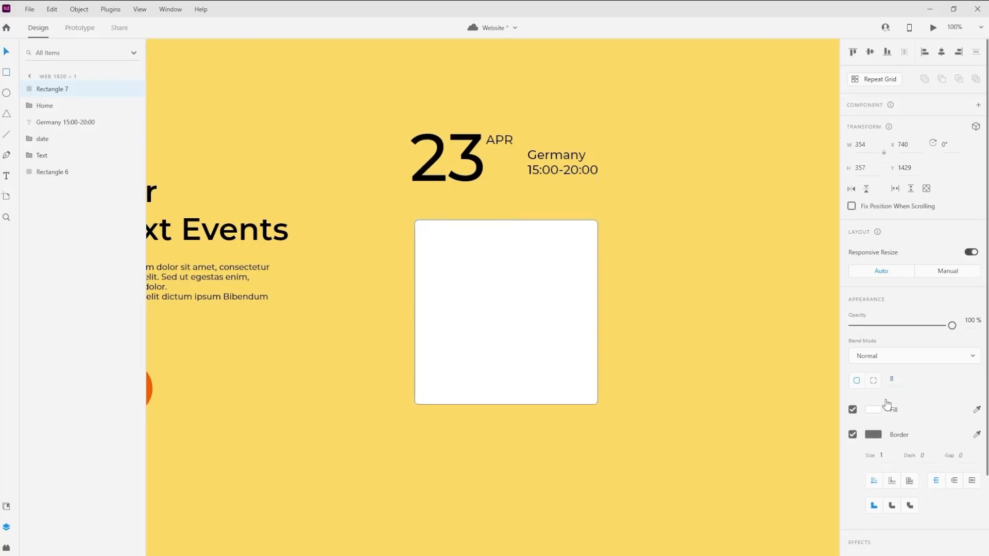
pyautogui.click(852, 434)
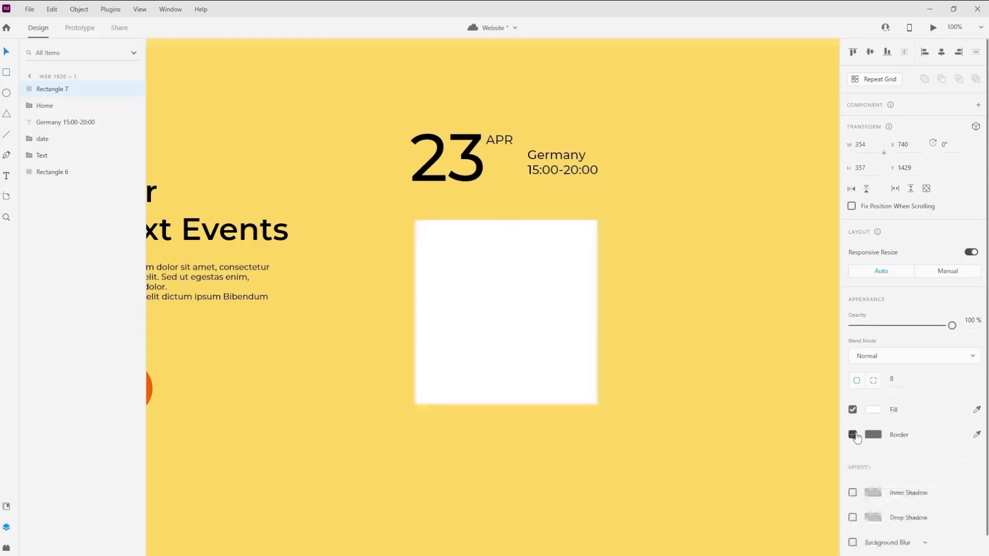
# Step: Resize the white rectangle to 374 wide by 406 high and align its left edge with the 23
pyautogui.click(868, 144)
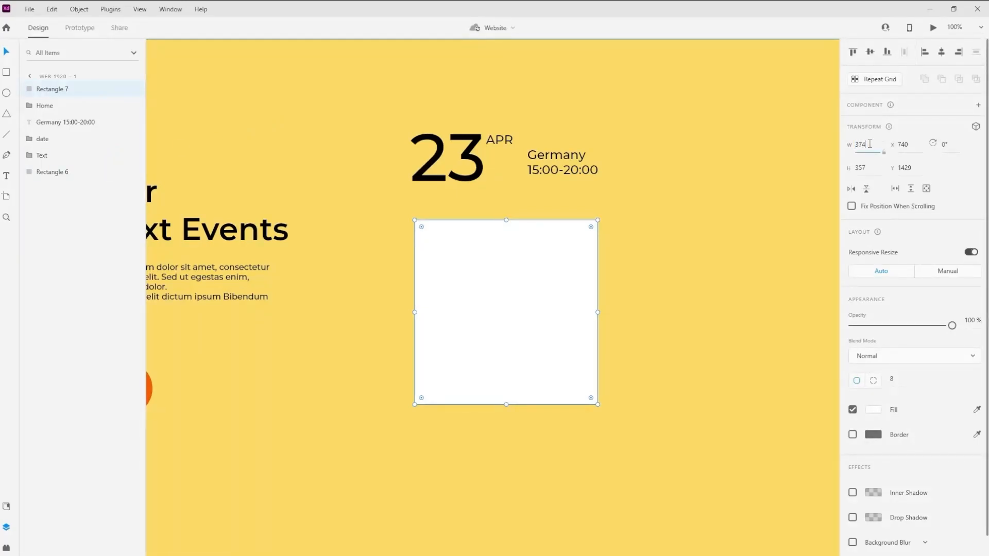
pyautogui.write('374')
pyautogui.press('Return')
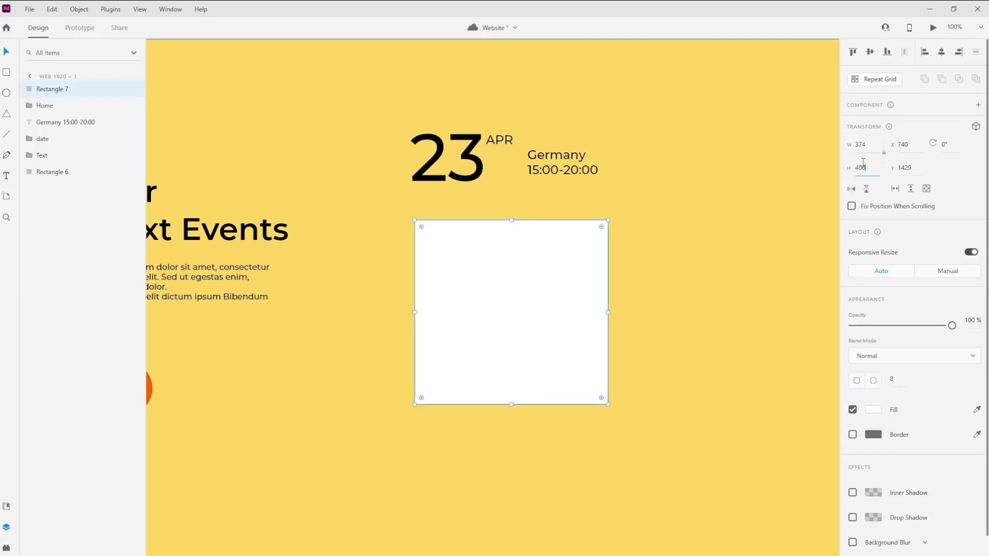
pyautogui.click(862, 163)
pyautogui.write('406')
pyautogui.press('Return')
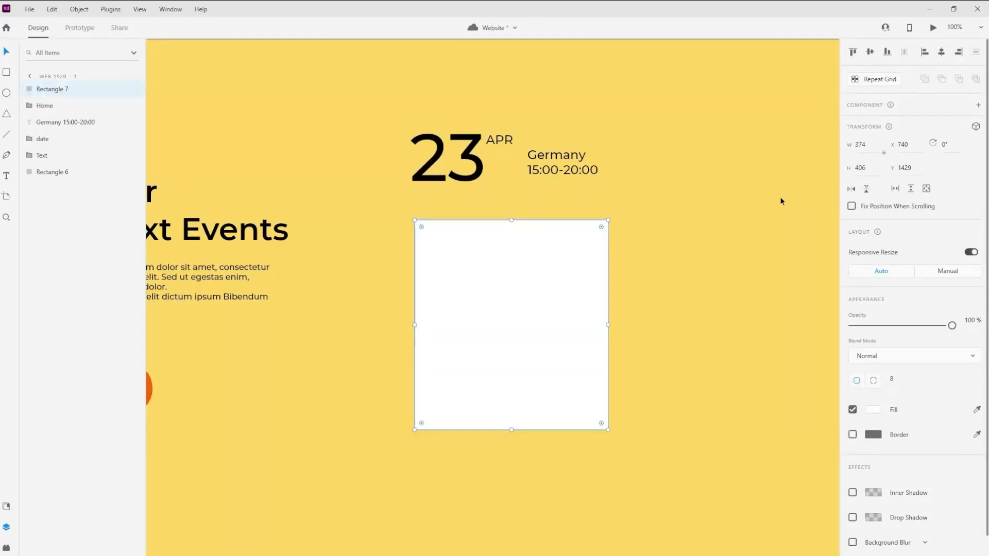
pyautogui.moveTo(484, 246); pyautogui.dragTo(484, 249)
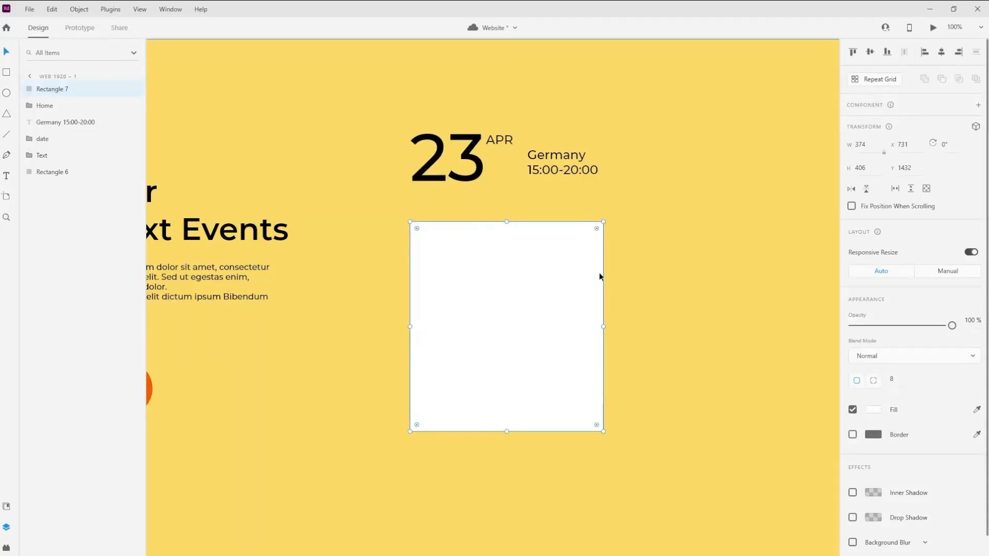
# Step: Paste the piano keyboard photo, place it over the white rectangle and group the two
pyautogui.hotkey('ctrl', 'v')
pyautogui.moveTo(381, 209); pyautogui.dragTo(467, 353)
pyautogui.click(456, 250)
pyautogui.keyDown('shift'); pyautogui.click(478, 322); pyautogui.keyUp('shift')
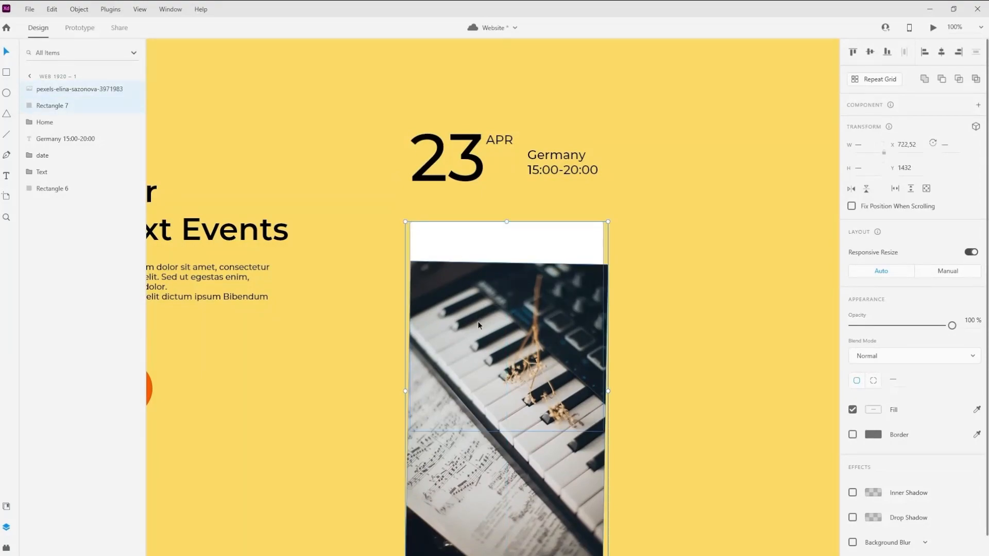
pyautogui.hotkey('ctrl', 'g')
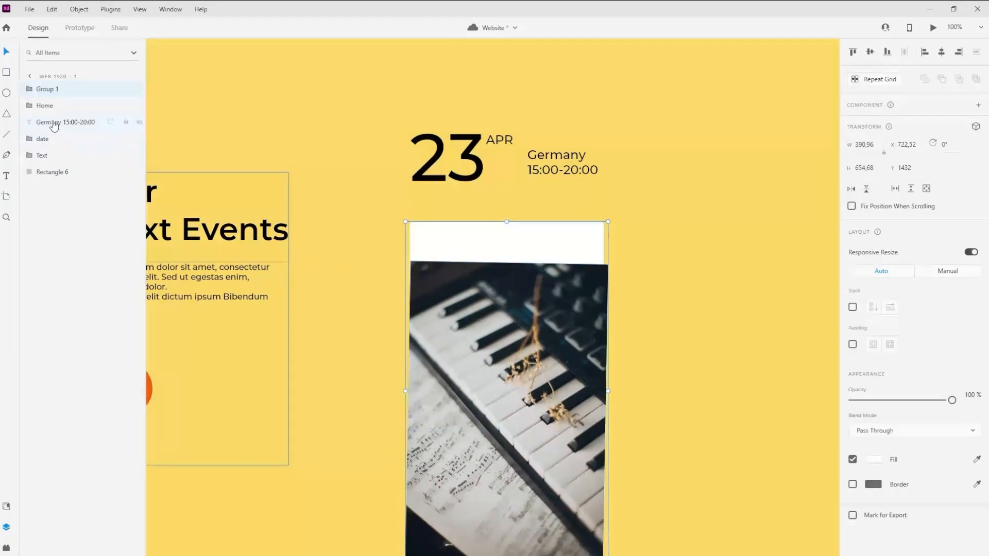
# Step: Rename the photo group "Image" and move it directly below Home in the layer order
pyautogui.doubleClick(46, 89)
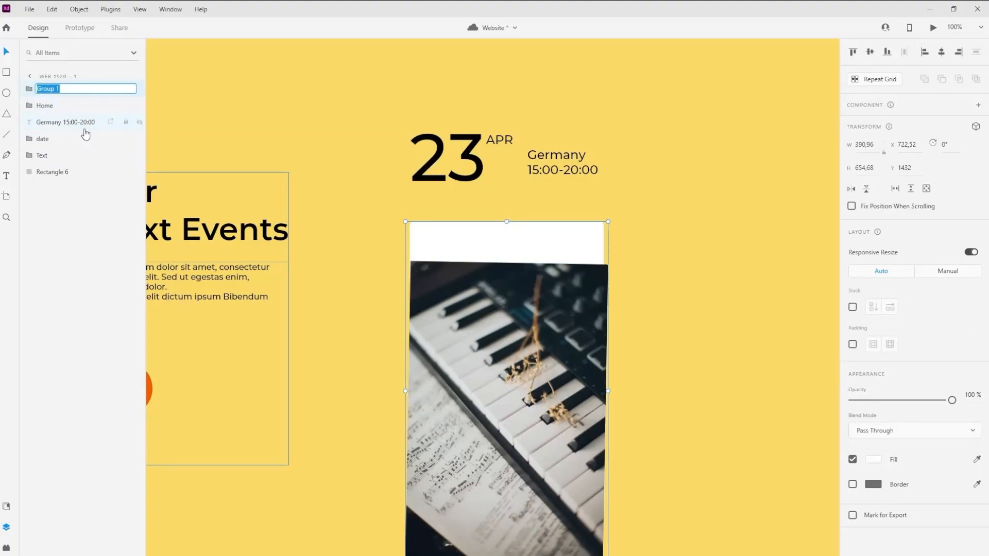
pyautogui.write('Image')
pyautogui.press('Return')
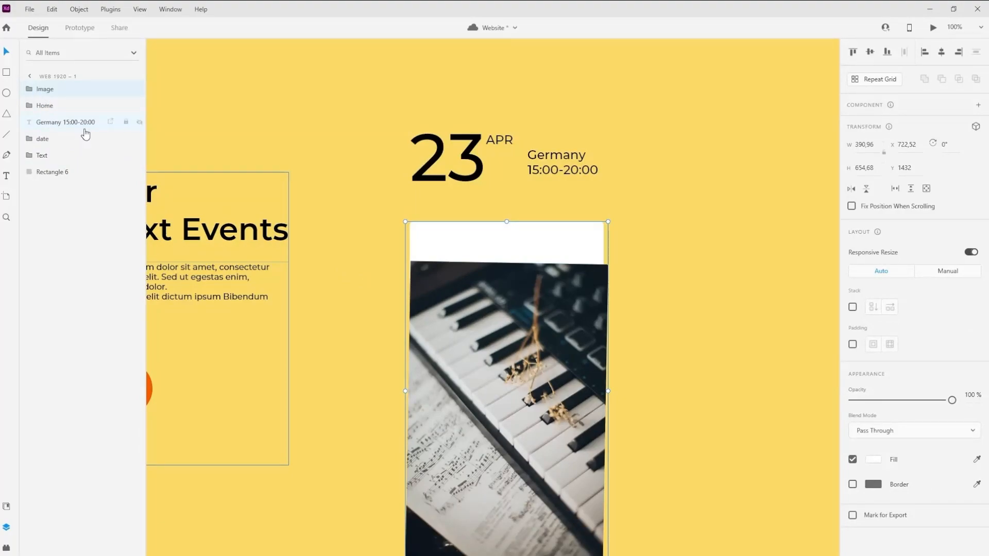
pyautogui.moveTo(70, 89); pyautogui.dragTo(68, 122)
# Step: Place the white rectangle above the piano photo in the Image group and mask the photo with it
pyautogui.click(67, 138)
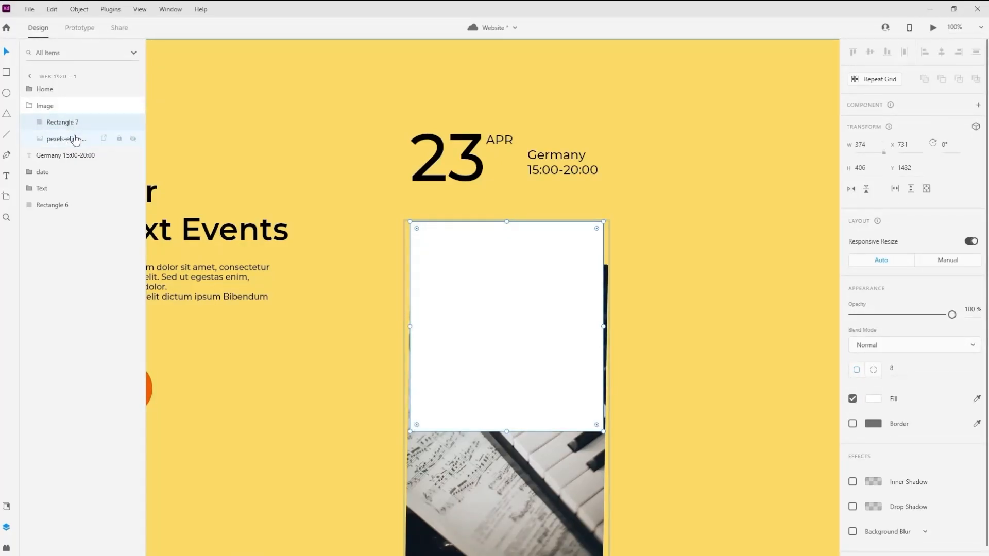
pyautogui.keyDown('shift'); pyautogui.click(73, 141); pyautogui.keyUp('shift')
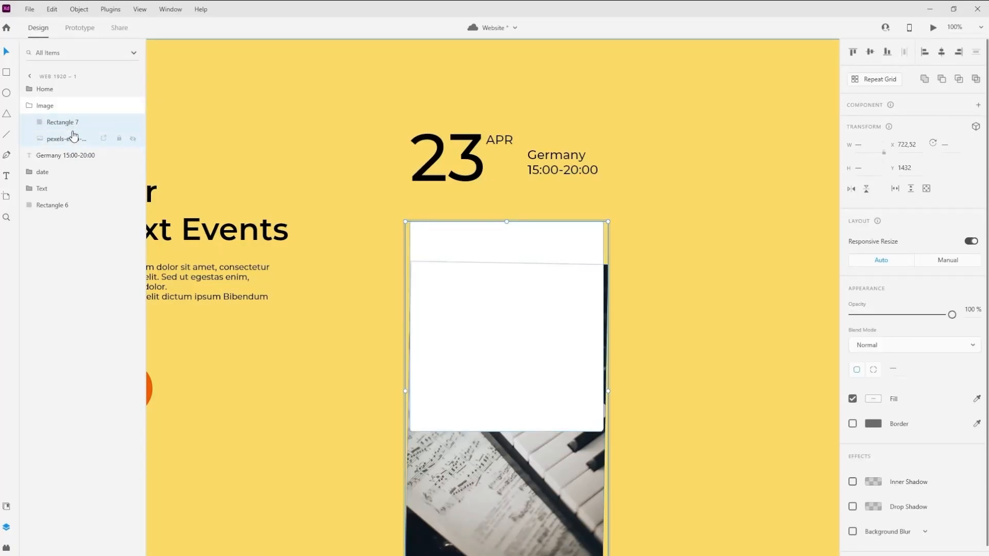
pyautogui.hotkey('ctrl', 'shift', 'm')
# Step: Shift the photo upward inside its mask to fill the frame and move the Image group up to the date group's lower edge
pyautogui.doubleClick(541, 385)
pyautogui.moveTo(541, 385); pyautogui.dragTo(534, 322)
pyautogui.click(347, 296)
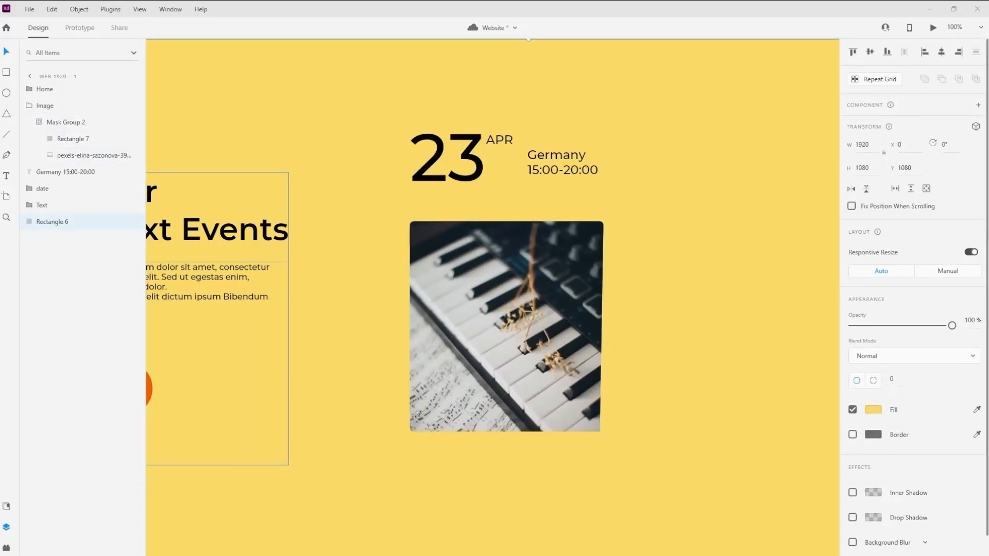
pyautogui.click(481, 169)
pyautogui.moveTo(481, 226); pyautogui.dragTo(480, 202)
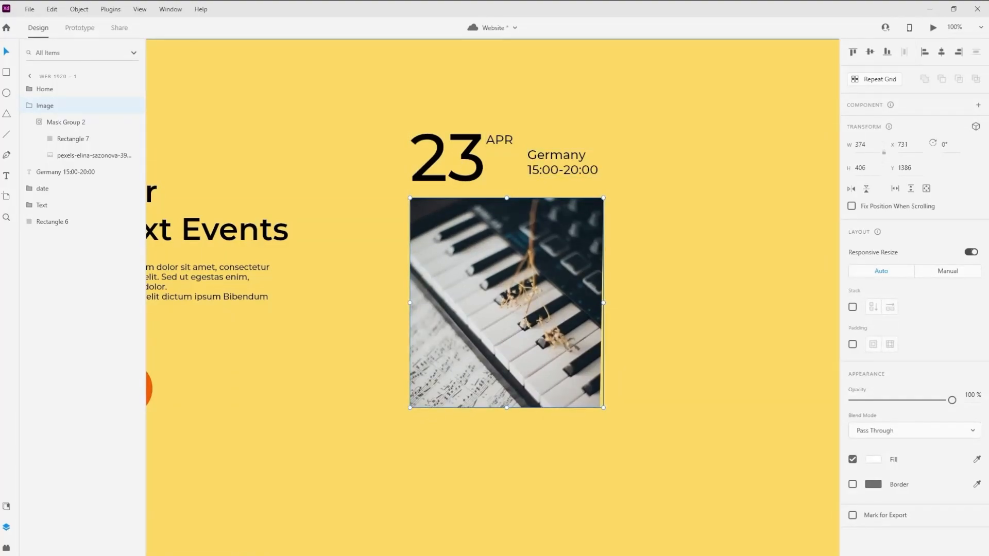
# Step: Collapse the Image group and select it together with the Germany text and the date group
pyautogui.click(29, 107)
pyautogui.keyDown('shift'); pyautogui.click(51, 122); pyautogui.keyUp('shift')
pyautogui.keyDown('shift'); pyautogui.click(60, 138); pyautogui.keyUp('shift')
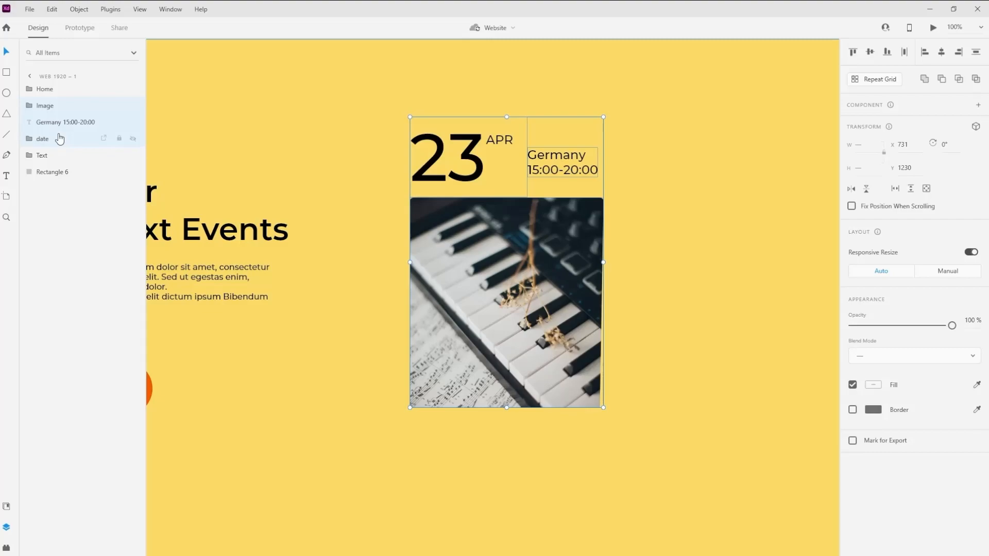
# Step: Group the selected image, location text and date as "Card" and give the group a bottom padding of 48
pyautogui.hotkey('ctrl', 'g')
pyautogui.doubleClick(45, 106)
pyautogui.write('Card')
pyautogui.press('Return')
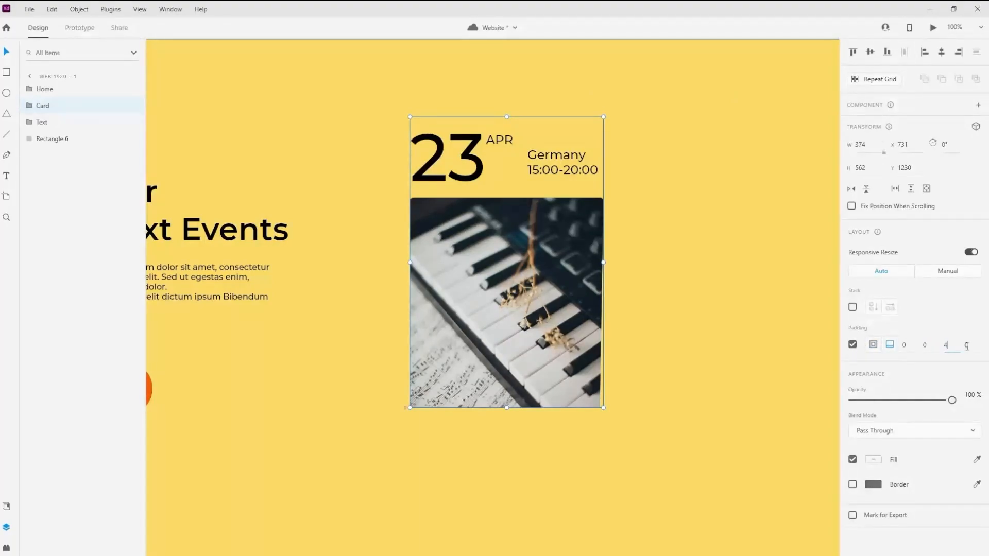
pyautogui.press('Return')
# Step: Add a two-line text reading "This Event will be" / "life changing" below the piano image
pyautogui.press('t')
pyautogui.click(420, 442)
pyautogui.write('This Event will be')
pyautogui.press('Return')
pyautogui.write('lige')
pyautogui.press('BackSpace')
pyautogui.press('BackSpace')
pyautogui.press('BackSpace')
pyautogui.write('ife changing')
pyautogui.press('Escape')
pyautogui.moveTo(639, 452); pyautogui.dragTo(631, 376)
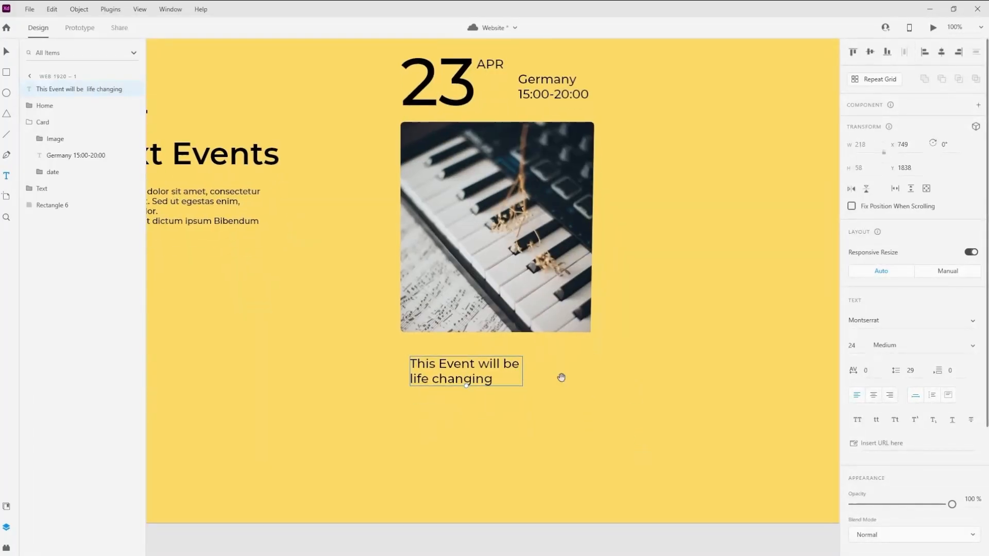
# Step: Add a two-line text "Germany" / "15:00-20:00" beneath the event description text
pyautogui.click(406, 404)
pyautogui.write('Germany')
pyautogui.press('Return')
pyautogui.write('1')
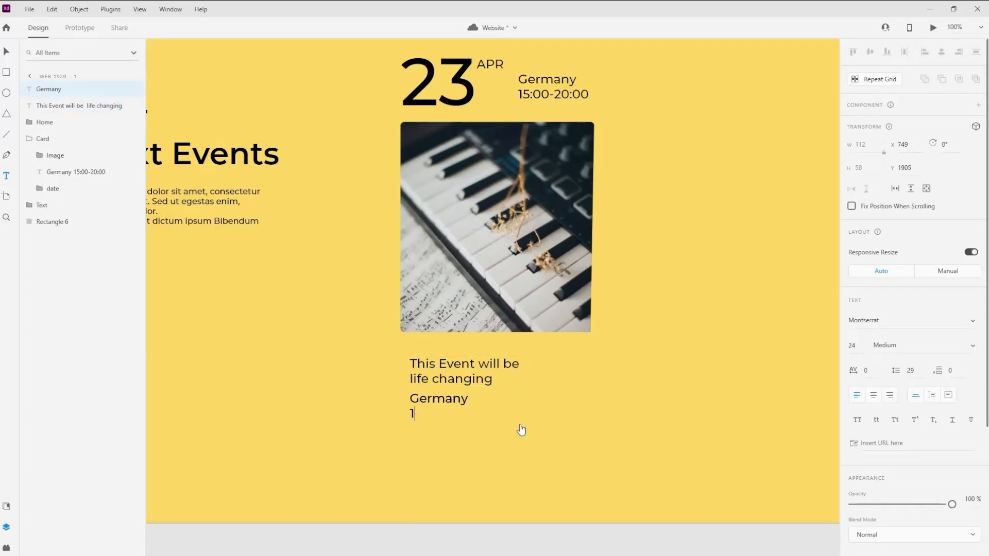
pyautogui.write('5:00-20:00')
pyautogui.press('Escape')
# Step: Align the event description text with the card's left edge and group it as "Description"
pyautogui.moveTo(448, 379); pyautogui.dragTo(438, 380)
pyautogui.hotkey('ctrl', 'g')
pyautogui.doubleClick(103, 105)
pyautogui.write('Description')
pyautogui.press('Return')
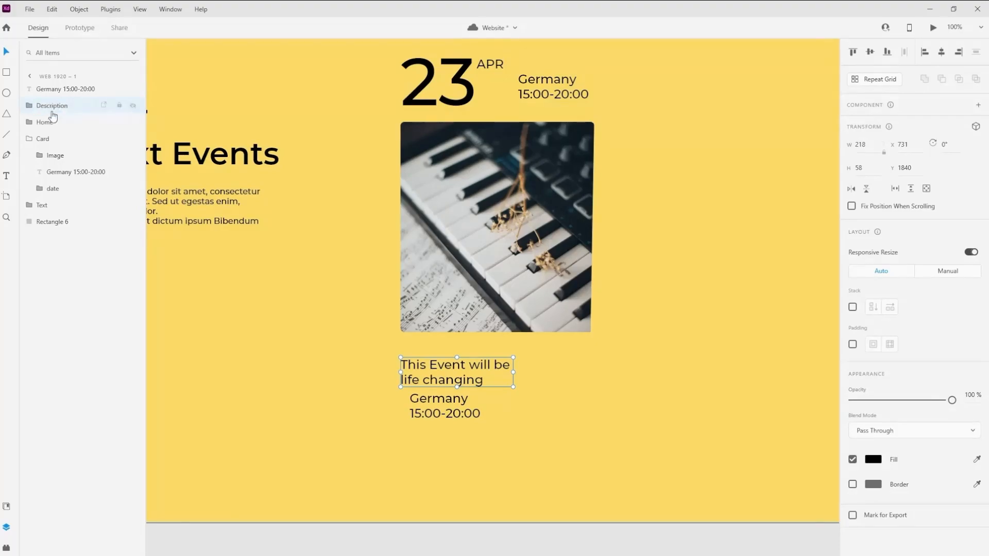
# Step: Group the lower location and time text as "Detail" and move the Description and Detail groups into the Card group below Image
pyautogui.click(429, 404)
pyautogui.hotkey('ctrl', 'g')
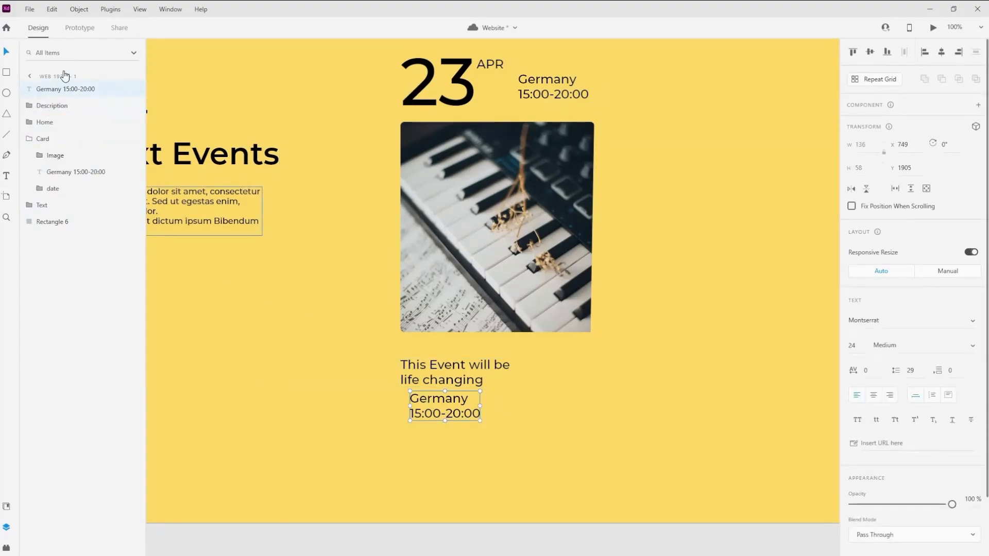
pyautogui.doubleClick(62, 90)
pyautogui.write('De')
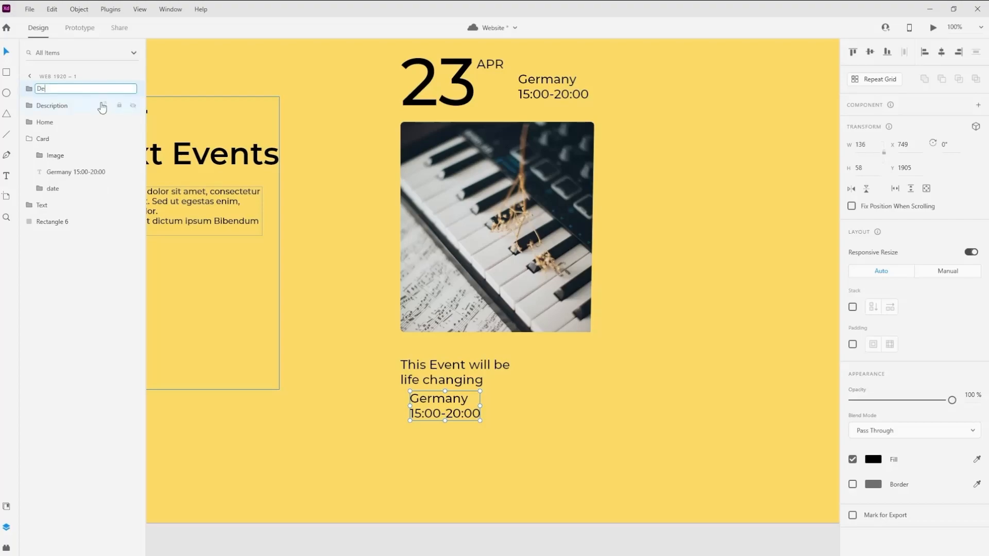
pyautogui.write('tail')
pyautogui.press('Return')
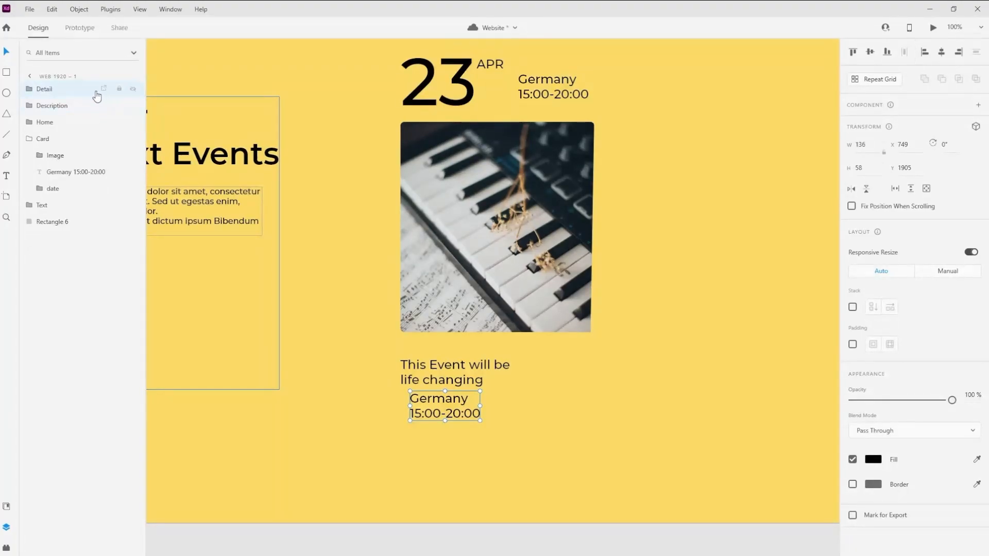
pyautogui.moveTo(60, 106); pyautogui.dragTo(66, 184)
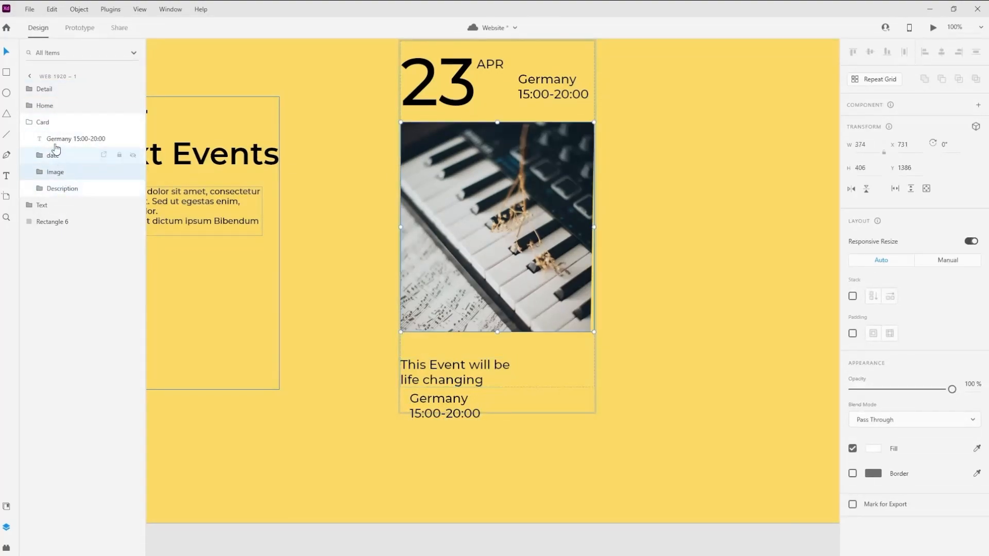
pyautogui.moveTo(48, 92); pyautogui.dragTo(66, 200)
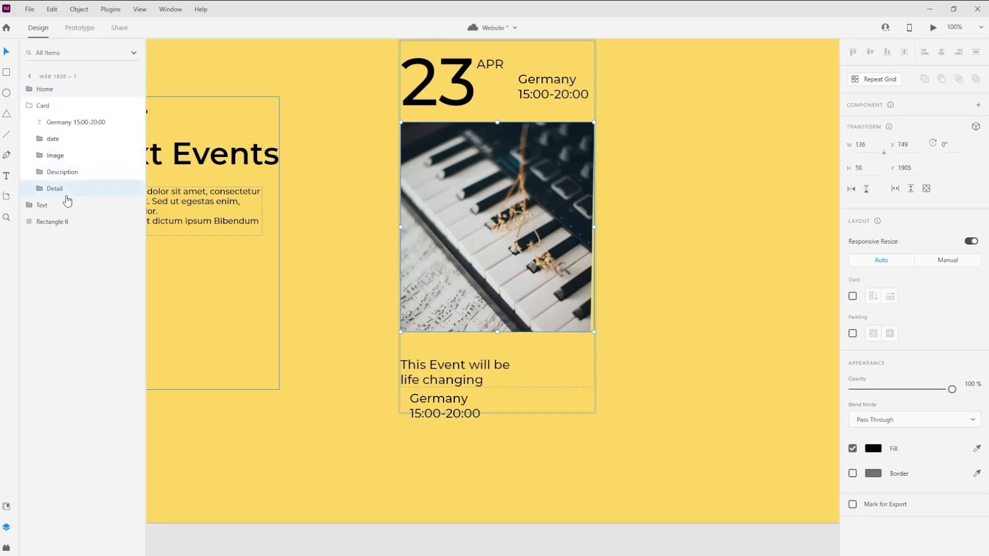
# Step: Give the Description group a bottom padding of 16 and place the Detail text directly beneath it, aligned with the card's left edge
pyautogui.click(470, 373)
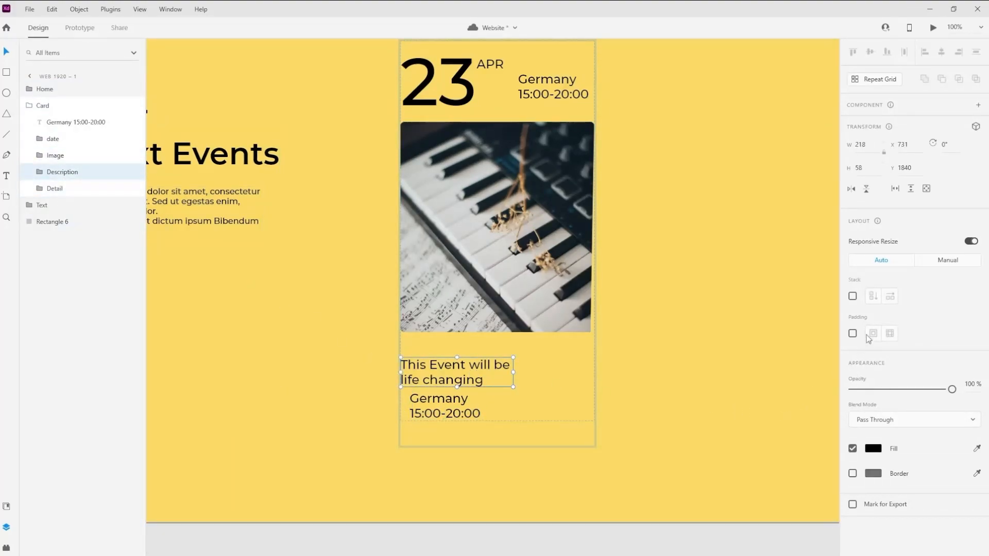
pyautogui.click(947, 334)
pyautogui.press('Return')
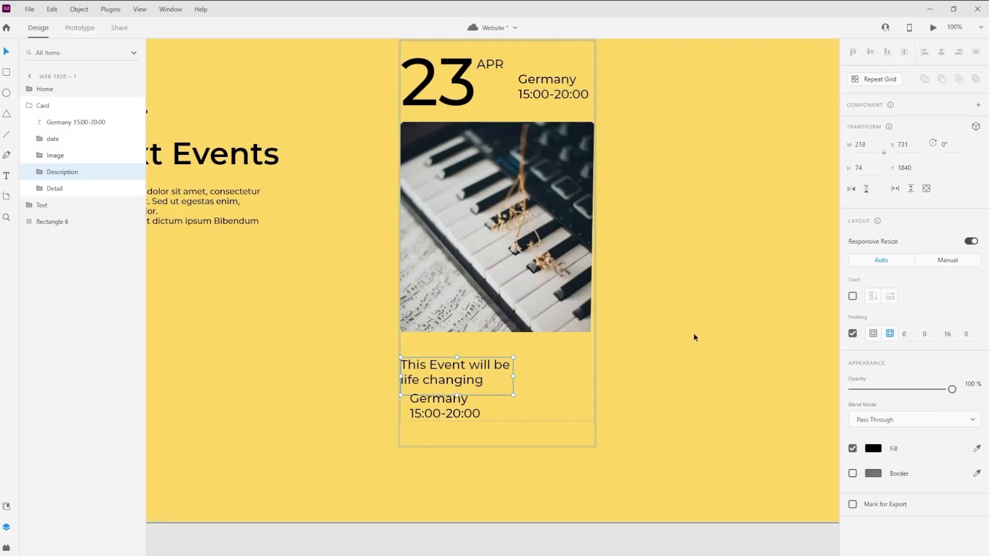
pyautogui.moveTo(443, 414); pyautogui.dragTo(439, 418)
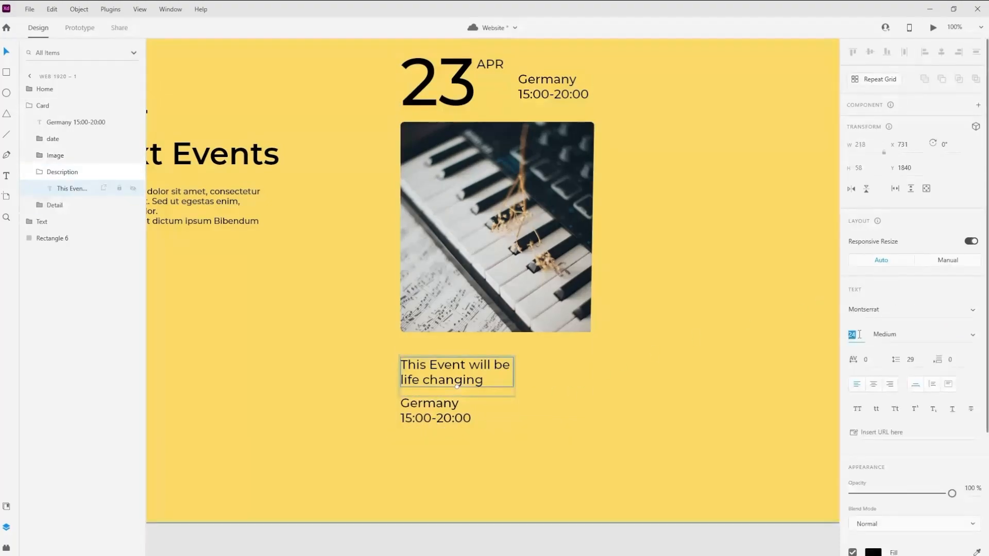
# Step: Set the description text to size 30 and the location text beneath it to size 22 SemiBold
pyautogui.write('30')
pyautogui.press('Return')
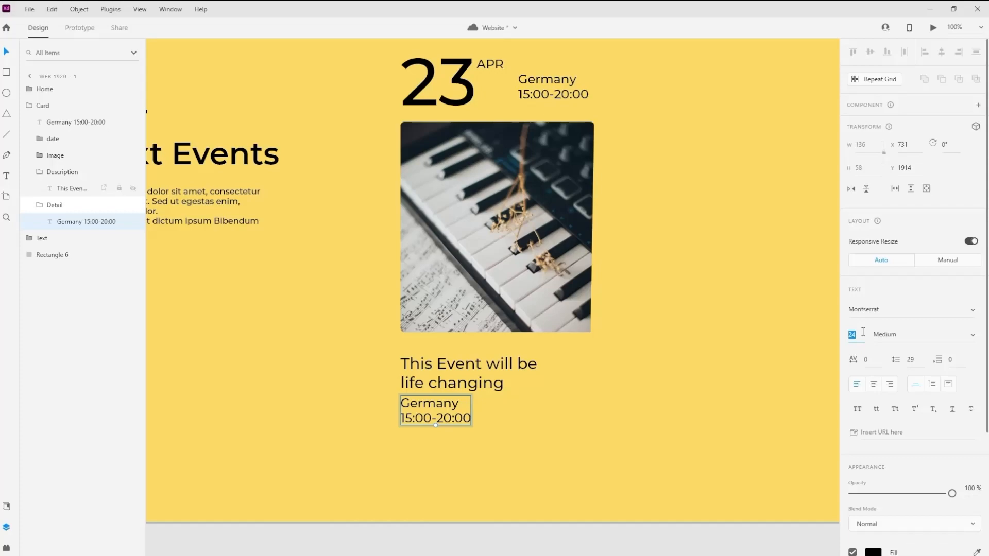
pyautogui.press('Down')
pyautogui.press('Down')
pyautogui.click(888, 331)
pyautogui.click(971, 334)
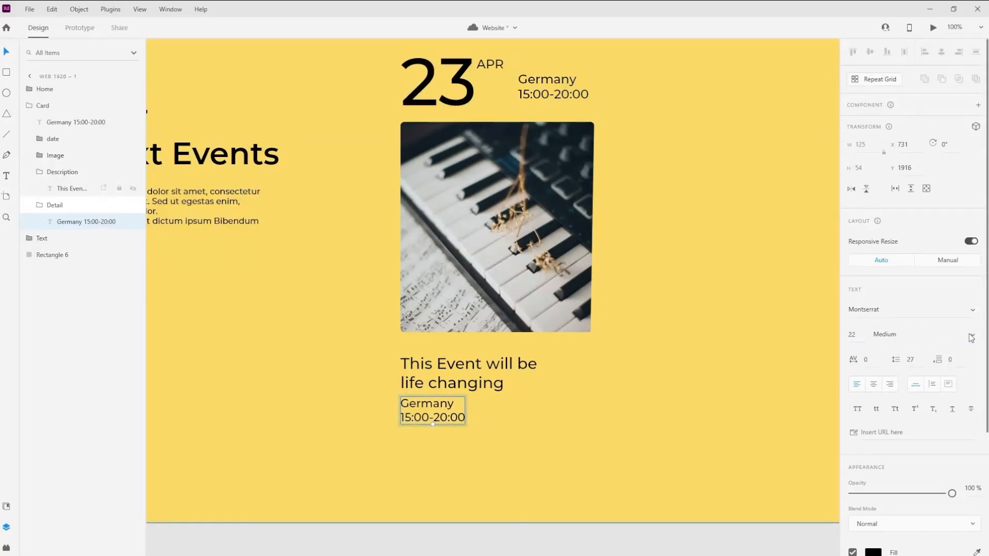
pyautogui.click(947, 382)
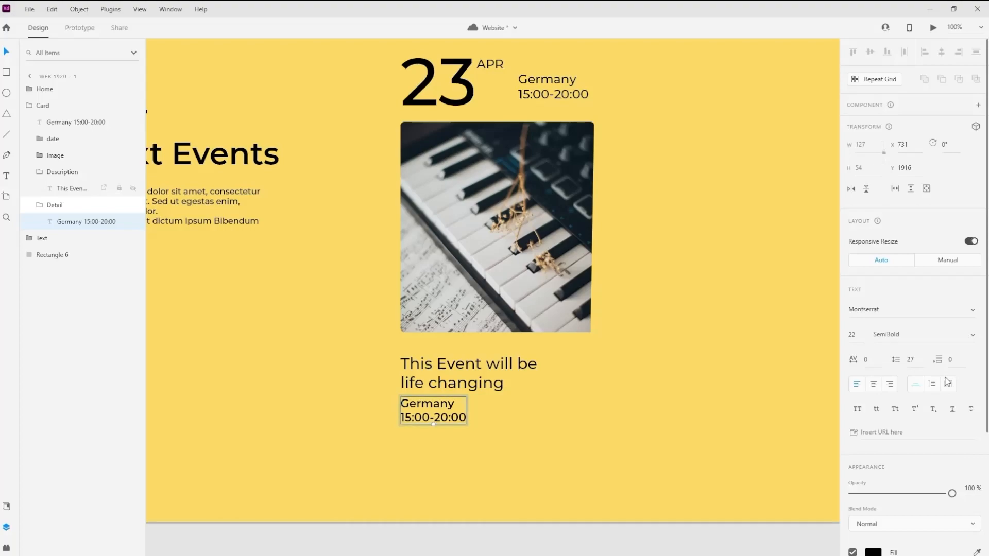
# Step: Apply the document color #F25C05 to the lower location and time text
pyautogui.click(6, 506)
pyautogui.click(87, 150)
pyautogui.hotkey('ctrl', '-')
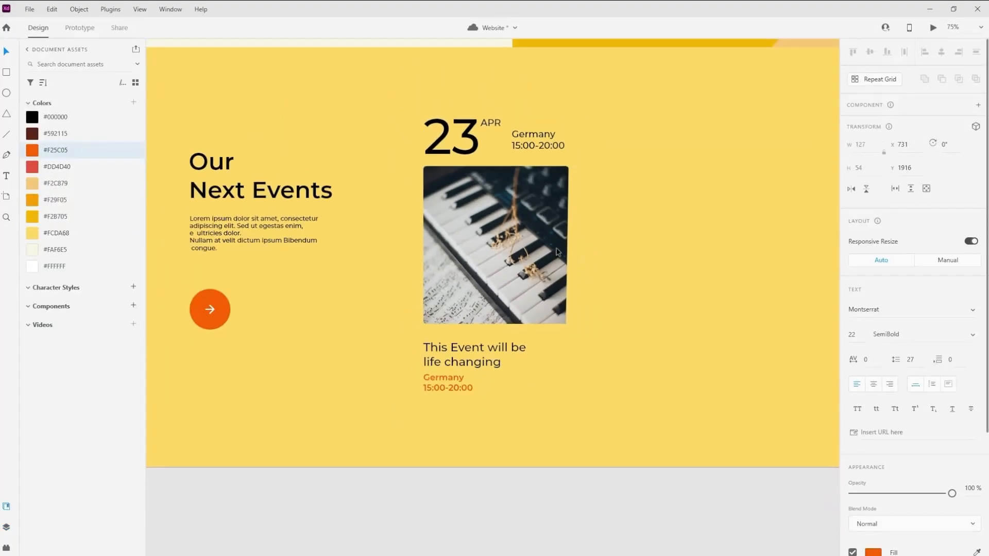
# Step: Draw a horizontal line about 363 px wide beneath the card's orange location text, starting at the card's left edge
pyautogui.click(485, 319)
pyautogui.click(470, 343)
pyautogui.click(468, 316)
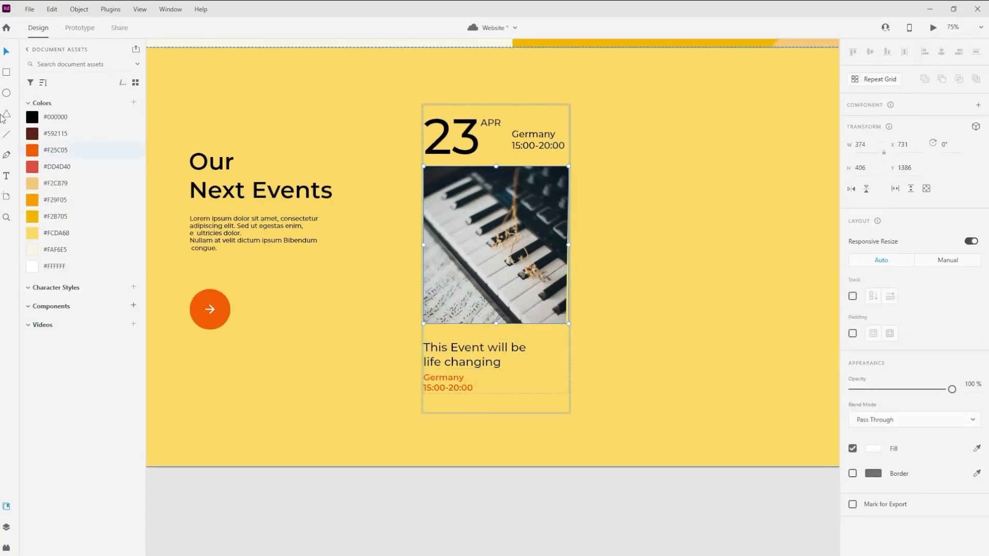
pyautogui.click(6, 527)
pyautogui.click(438, 412)
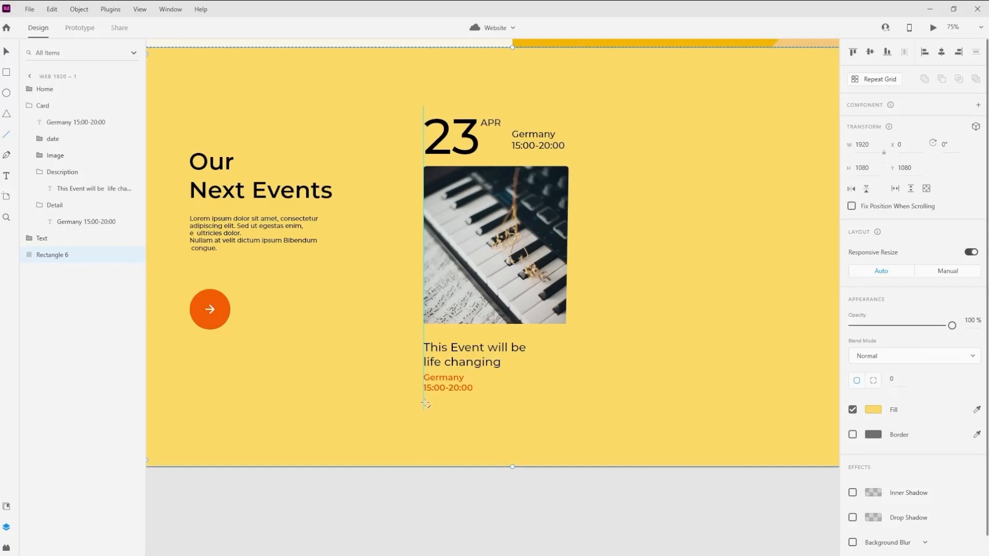
pyautogui.moveTo(424, 400); pyautogui.dragTo(496, 400)
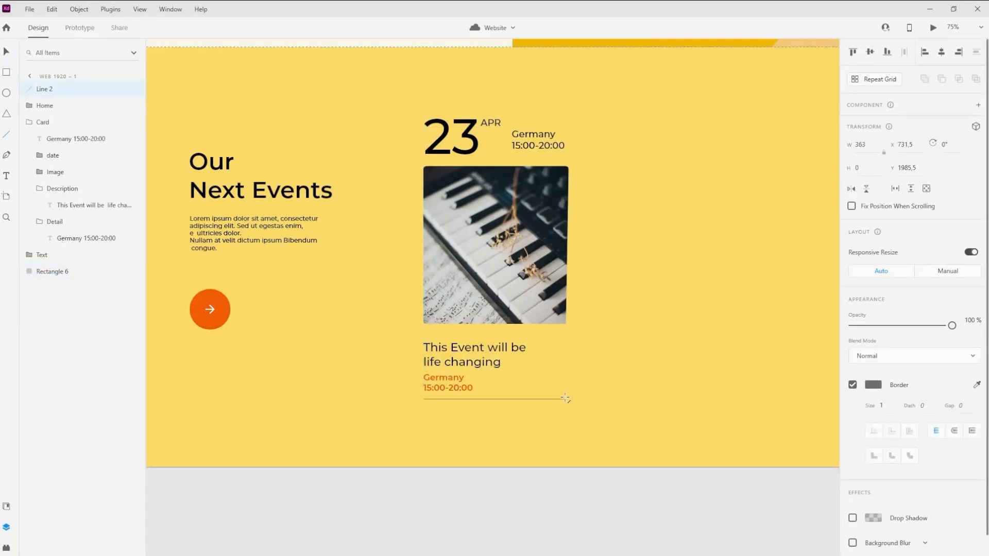
# Step: Set the line's border size to 8 and its color to #000000
pyautogui.click(882, 406)
pyautogui.write('8')
pyautogui.press('Return')
pyautogui.scroll(-1, 901, 453)
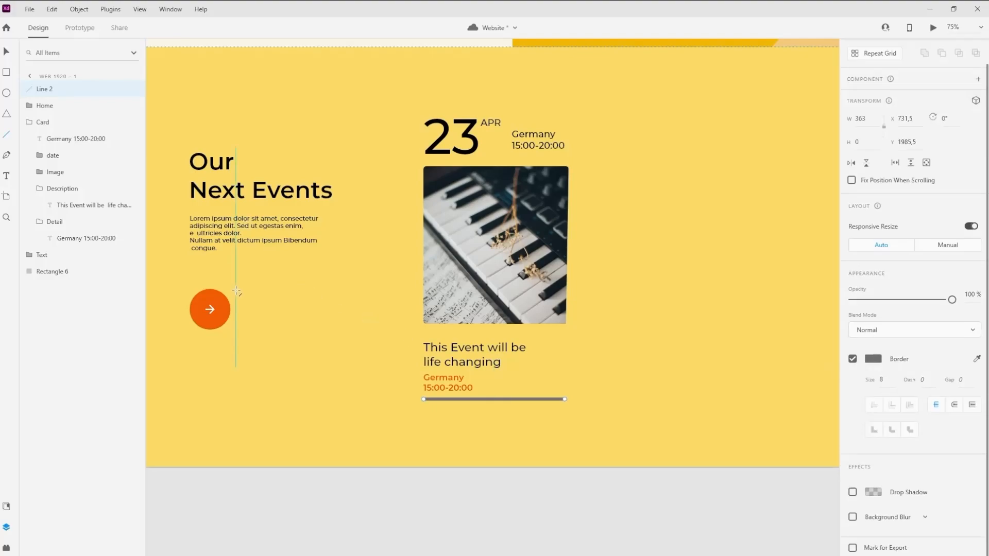
pyautogui.click(6, 506)
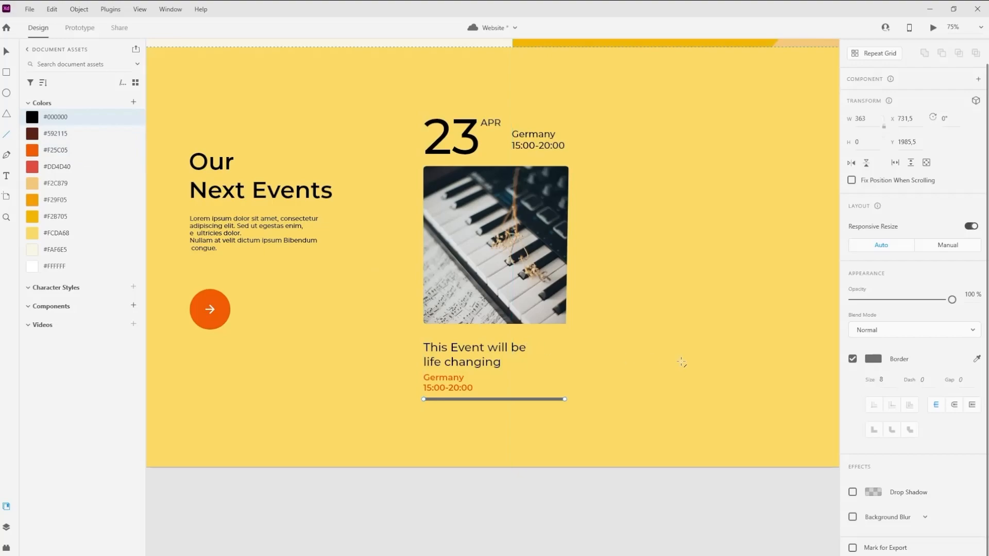
pyautogui.click(878, 360)
pyautogui.moveTo(784, 373); pyautogui.dragTo(665, 406)
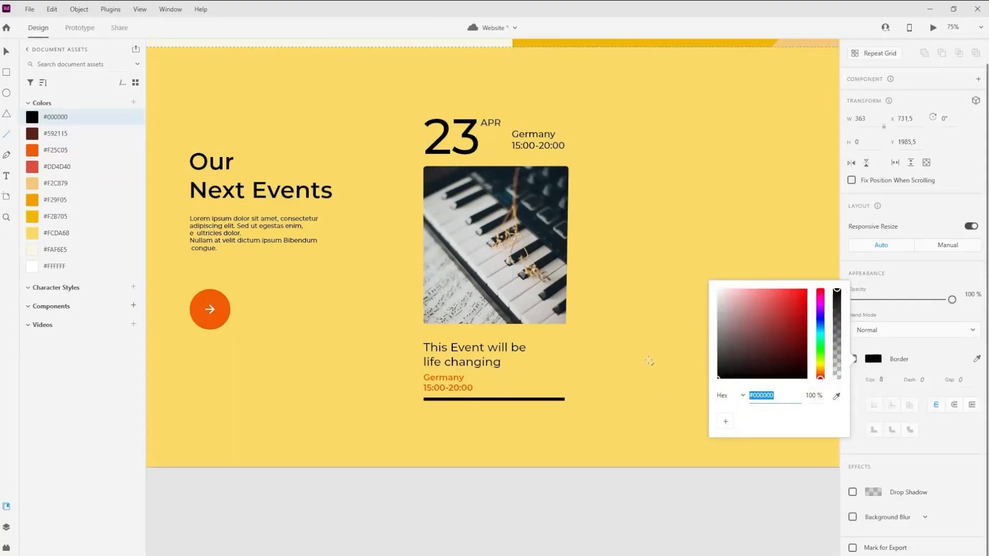
pyautogui.press('Escape')
# Step: Set the line's width to 372
pyautogui.click(868, 122)
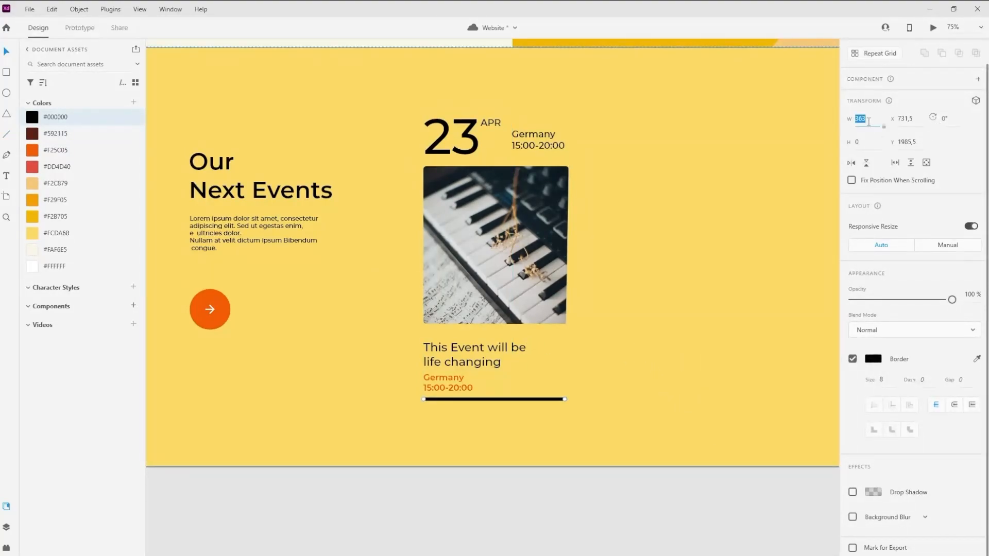
pyautogui.write('372')
pyautogui.press('Return')
pyautogui.click(697, 273)
# Step: Move the line layer into the Card group directly below the Detail group and collapse the nested groups
pyautogui.click(7, 527)
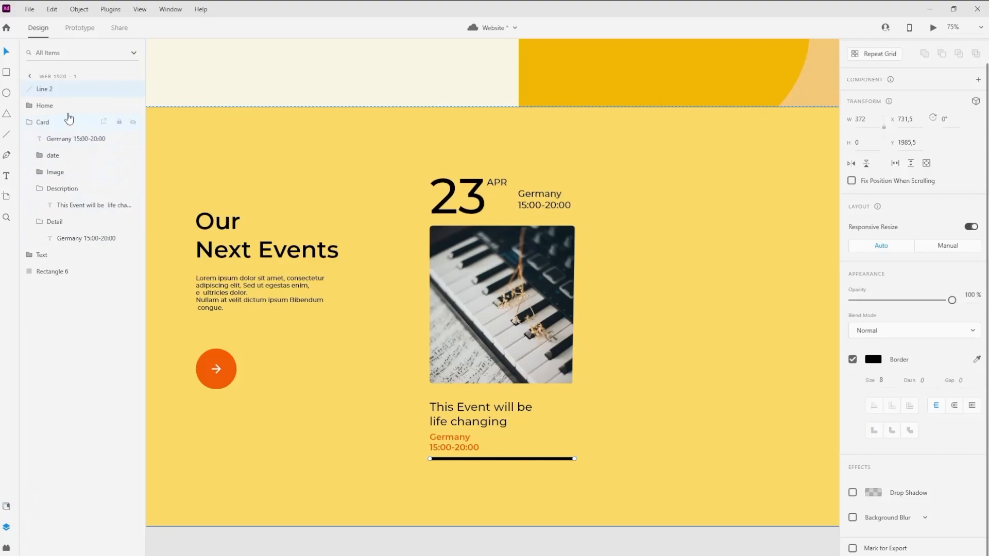
pyautogui.moveTo(58, 89); pyautogui.dragTo(84, 245)
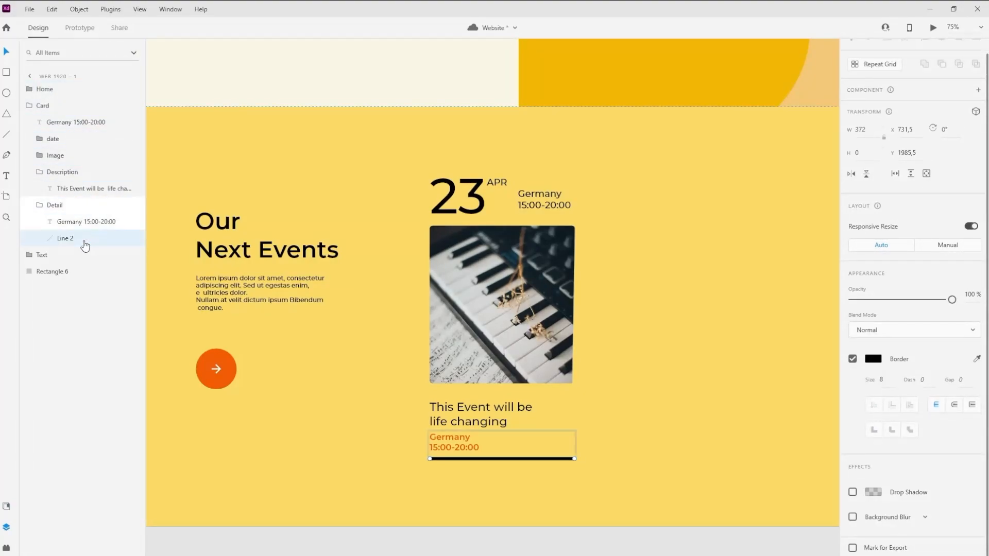
pyautogui.moveTo(76, 239); pyautogui.dragTo(49, 111)
pyautogui.click(43, 222)
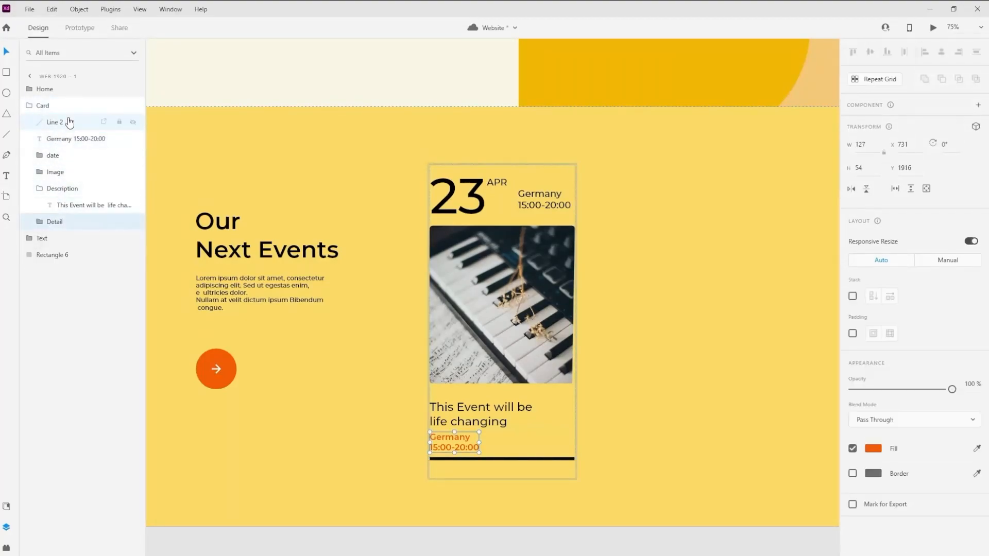
pyautogui.hotkey('ctrl', 'z')
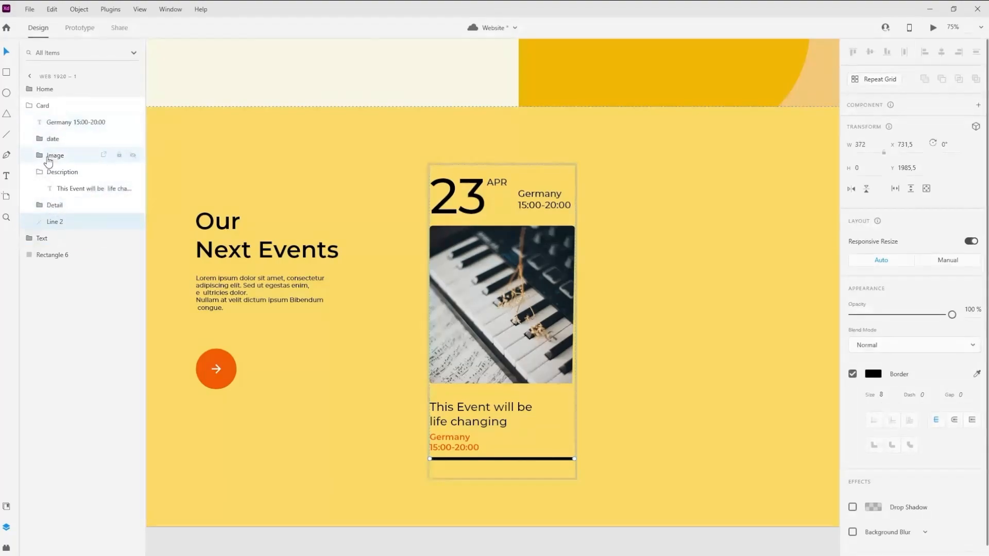
pyautogui.click(40, 171)
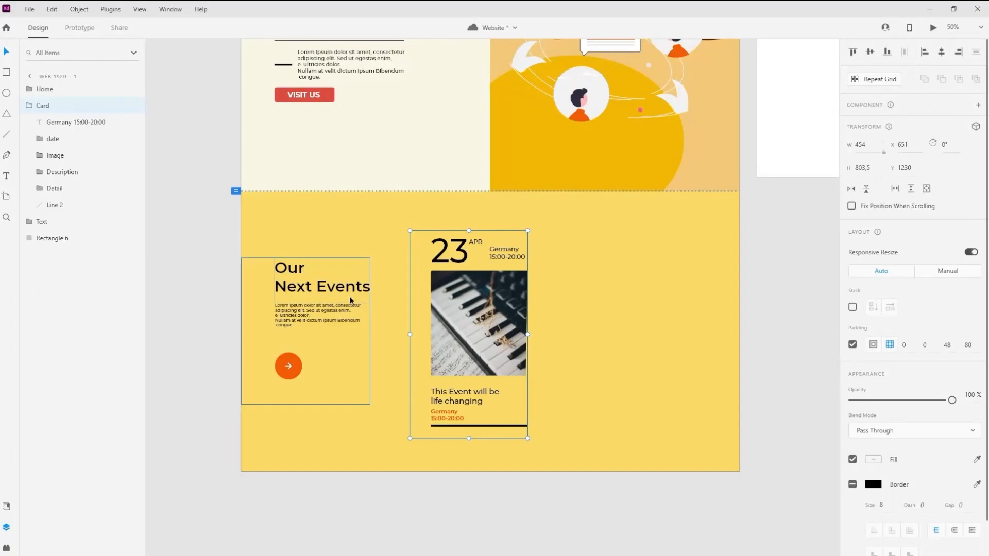
# Step: Try to place the card beside the Next Events heading, vertically centered on the yellow background, and duplicate it
pyautogui.moveTo(477, 317); pyautogui.dragTo(437, 315)
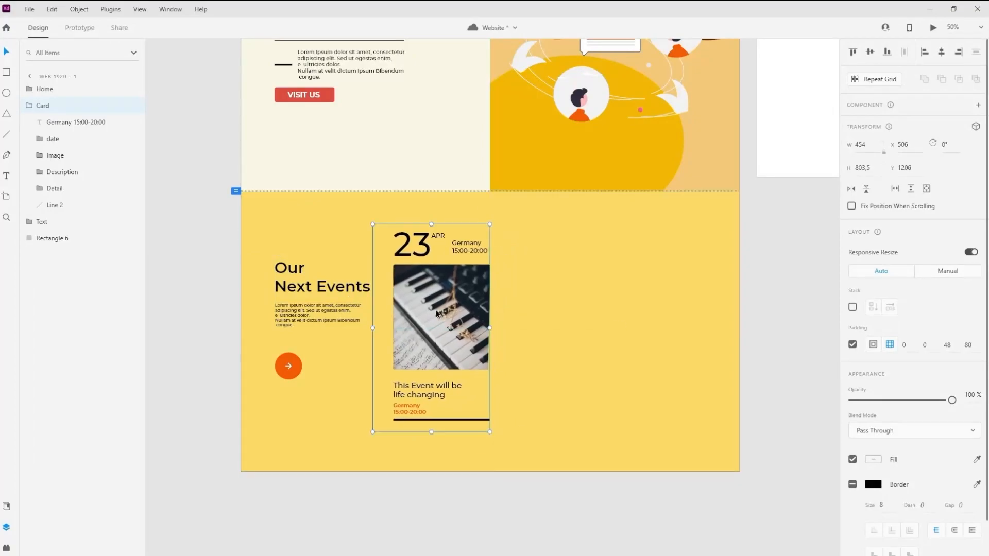
pyautogui.doubleClick(341, 299)
pyautogui.press('Escape')
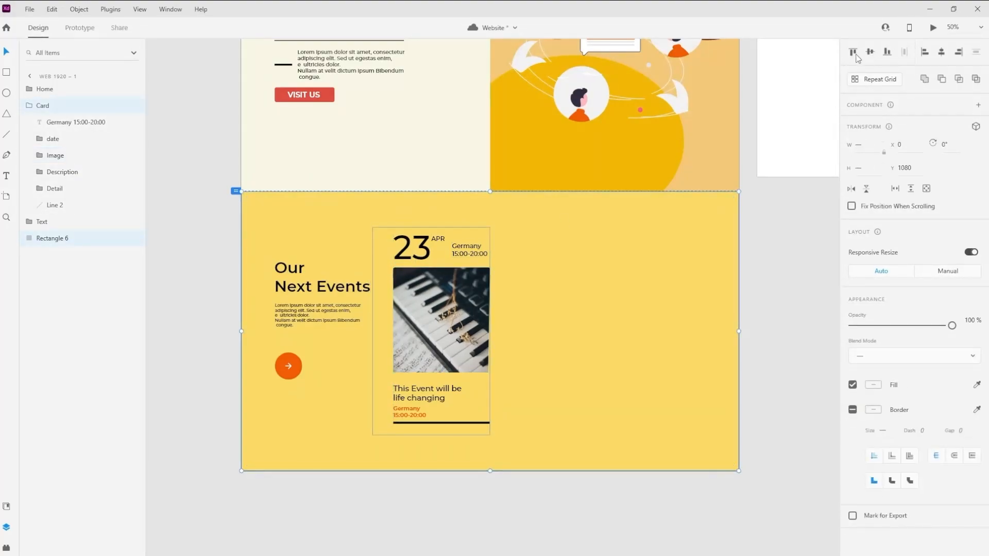
pyautogui.doubleClick(455, 343)
pyautogui.click(24, 109)
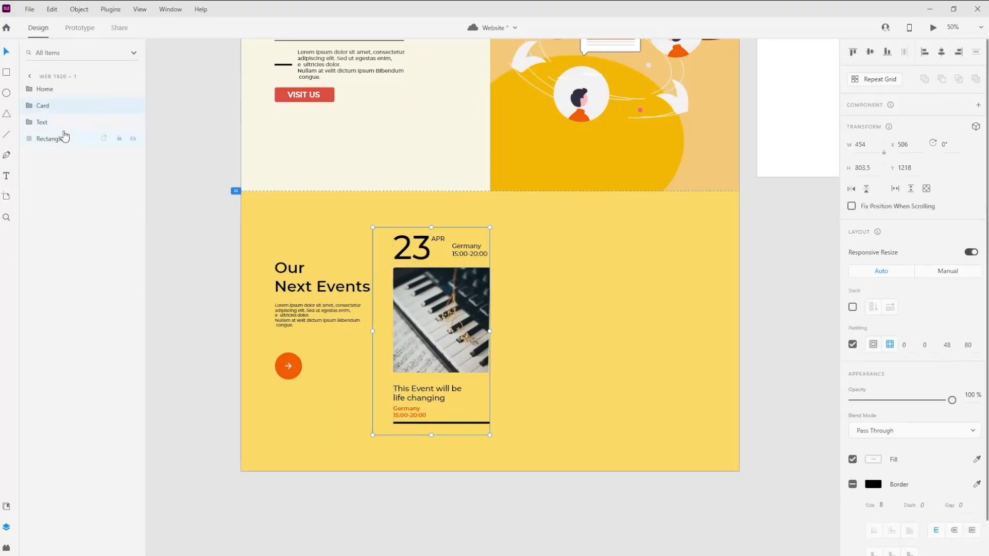
pyautogui.hotkey('ctrl', 'd')
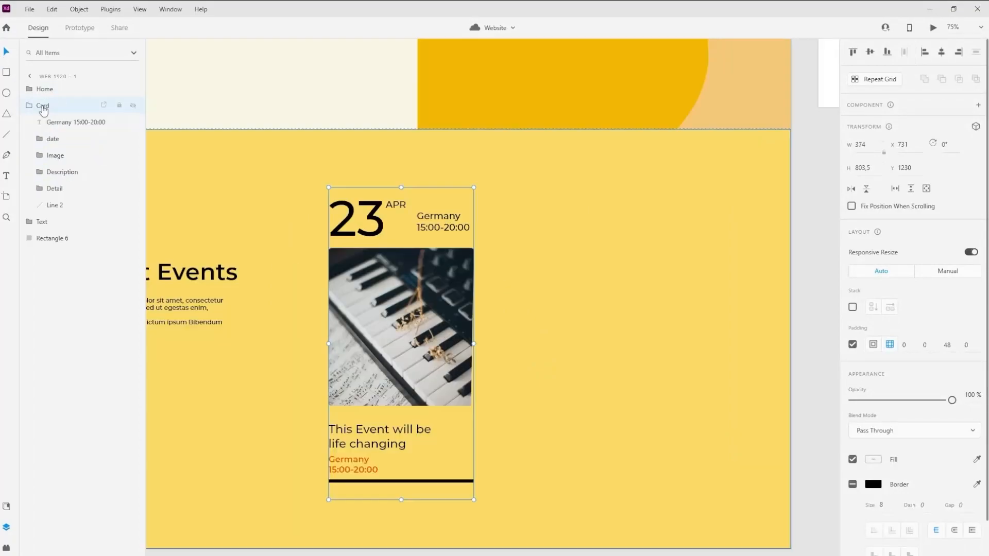
# Step: Duplicate the Card group twice and space the copies in a row to the right of the original
pyautogui.click(29, 106)
pyautogui.hotkey('ctrl', 'd')
pyautogui.moveTo(370, 329); pyautogui.dragTo(541, 333)
pyautogui.moveTo(407, 332); pyautogui.dragTo(750, 333)
# Step: Group the three event cards together and name the group "Cards"
pyautogui.keyDown('shift'); pyautogui.click(451, 357); pyautogui.keyUp('shift')
pyautogui.keyDown('shift'); pyautogui.click(519, 352); pyautogui.keyUp('shift')
pyautogui.hotkey('ctrl', 'g')
pyautogui.doubleClick(45, 105)
pyautogui.write('Cards')
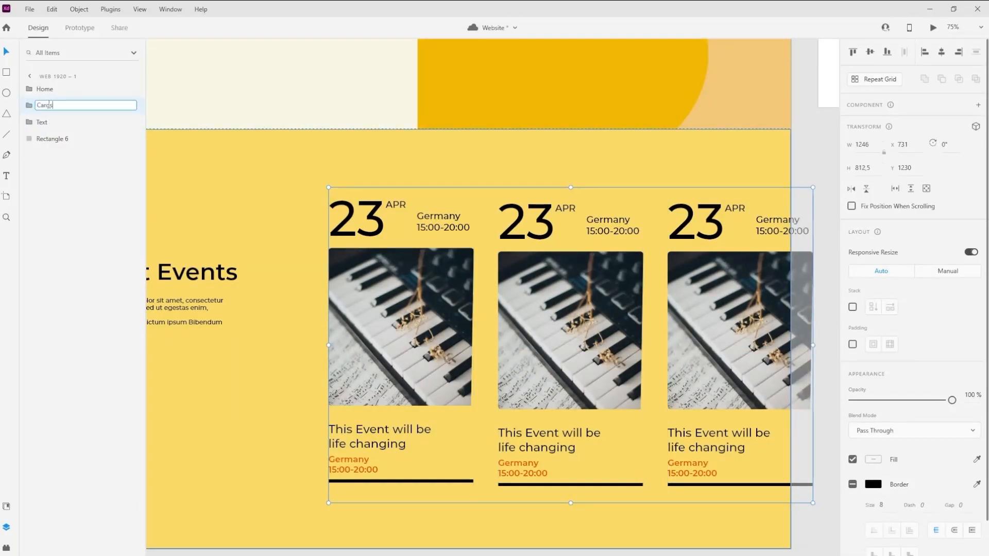
pyautogui.press('Return')
# Step: Move the Cards group left to about X 555 and give it a left padding of 80
pyautogui.moveTo(400, 309); pyautogui.dragTo(331, 309)
pyautogui.click(852, 344)
pyautogui.click(946, 345)
pyautogui.press('Tab')
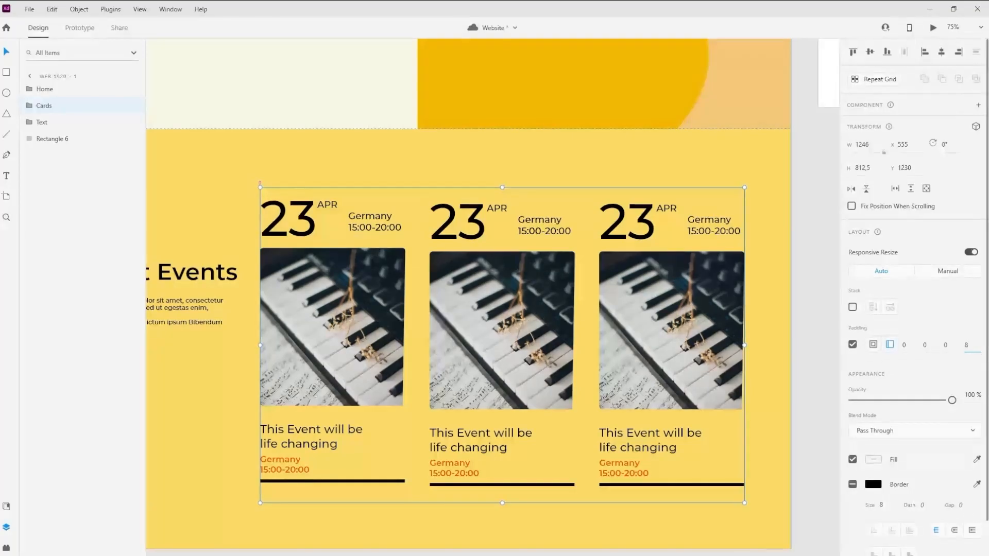
pyautogui.press('Return')
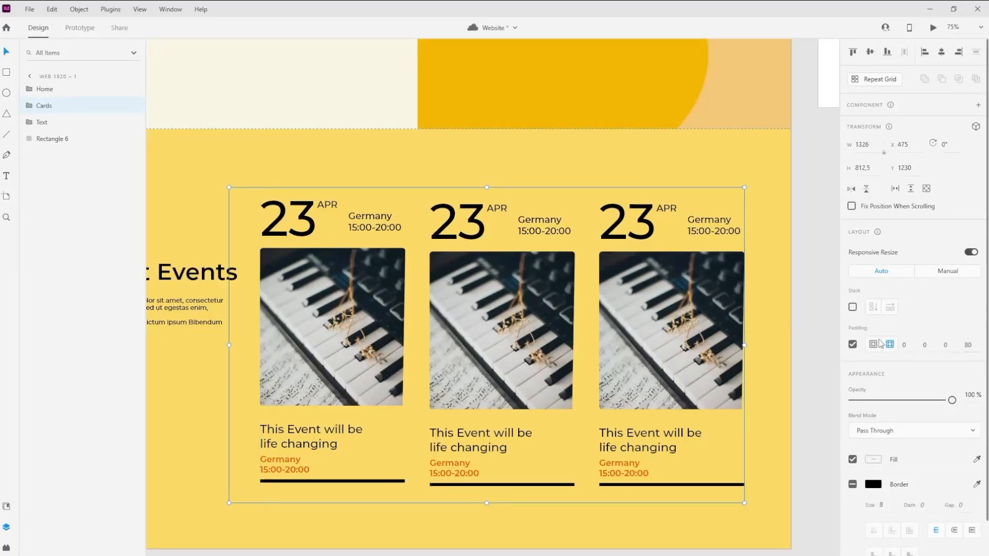
# Step: Shift the Cards group slightly right and center it vertically against the yellow background rectangle
pyautogui.moveTo(337, 342); pyautogui.dragTo(346, 339)
pyautogui.click(333, 164)
pyautogui.keyDown('shift'); pyautogui.click(334, 271); pyautogui.keyUp('shift')
pyautogui.click(870, 52)
# Step: Move the second and third cards within the Cards group so all three cards sit at even gaps of 56
pyautogui.doubleClick(510, 304)
pyautogui.keyDown('shift'); pyautogui.click(638, 296); pyautogui.keyUp('shift')
pyautogui.moveTo(639, 296); pyautogui.dragTo(638, 293)
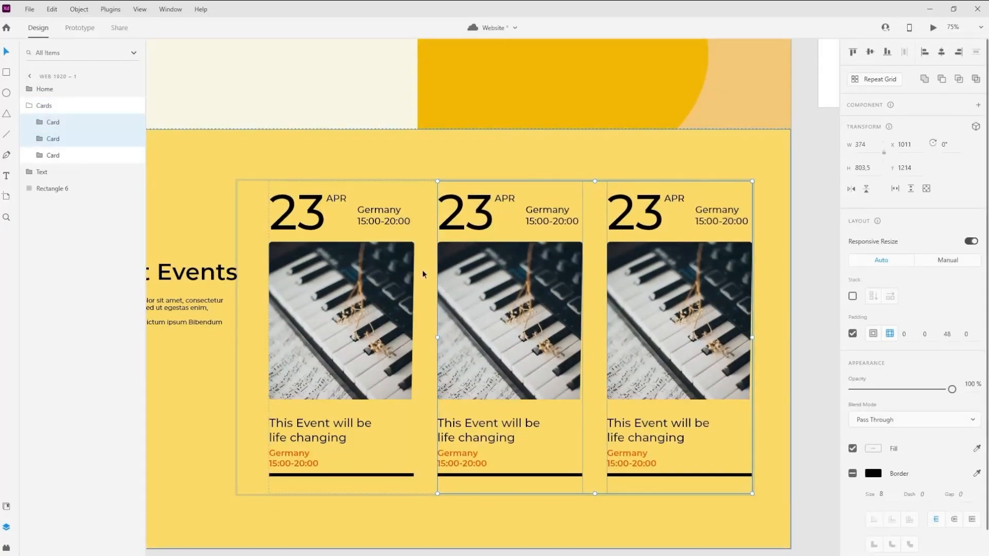
pyautogui.scroll(1, 500, 130)
pyautogui.moveTo(683, 331); pyautogui.dragTo(681, 331)
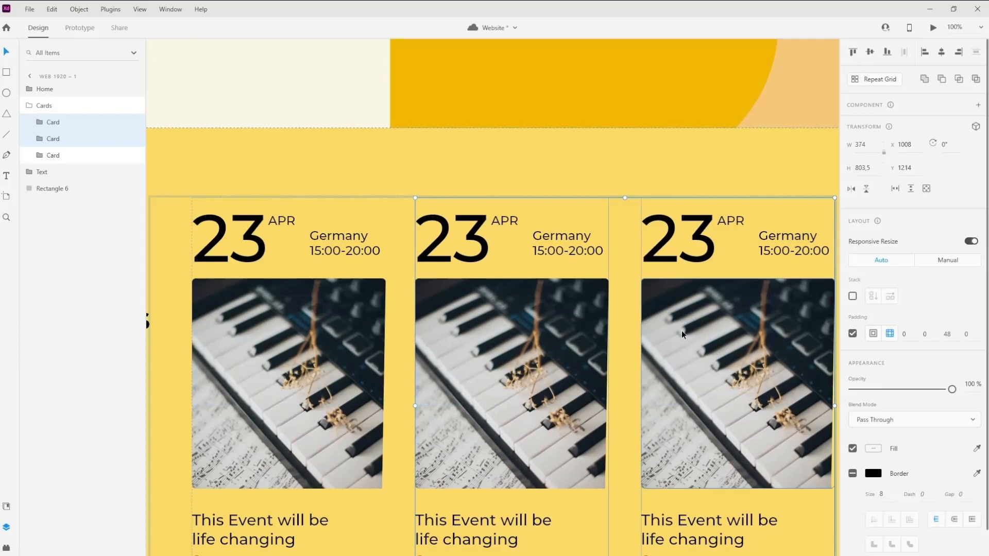
pyautogui.doubleClick(751, 332)
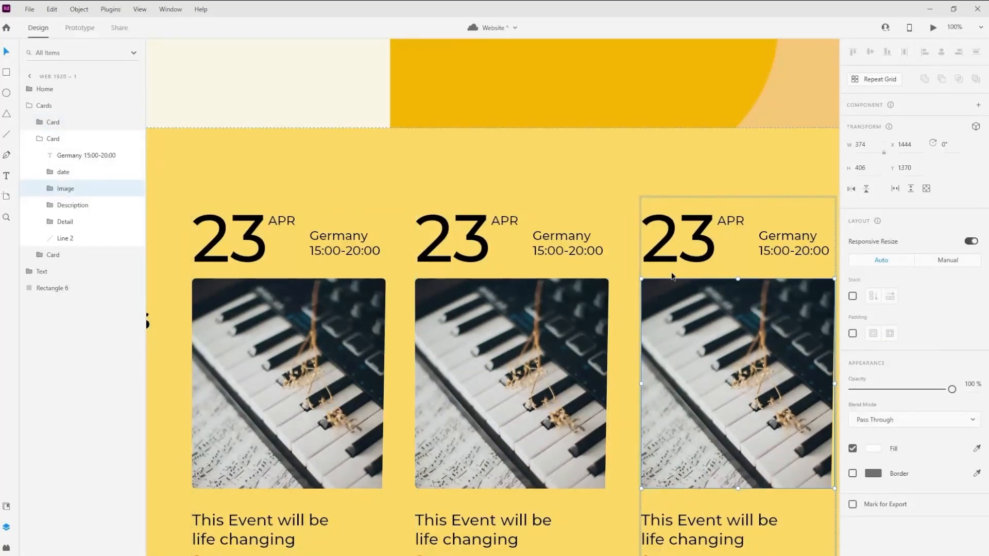
pyautogui.click(657, 182)
pyautogui.click(656, 237)
pyautogui.moveTo(656, 240); pyautogui.dragTo(653, 243)
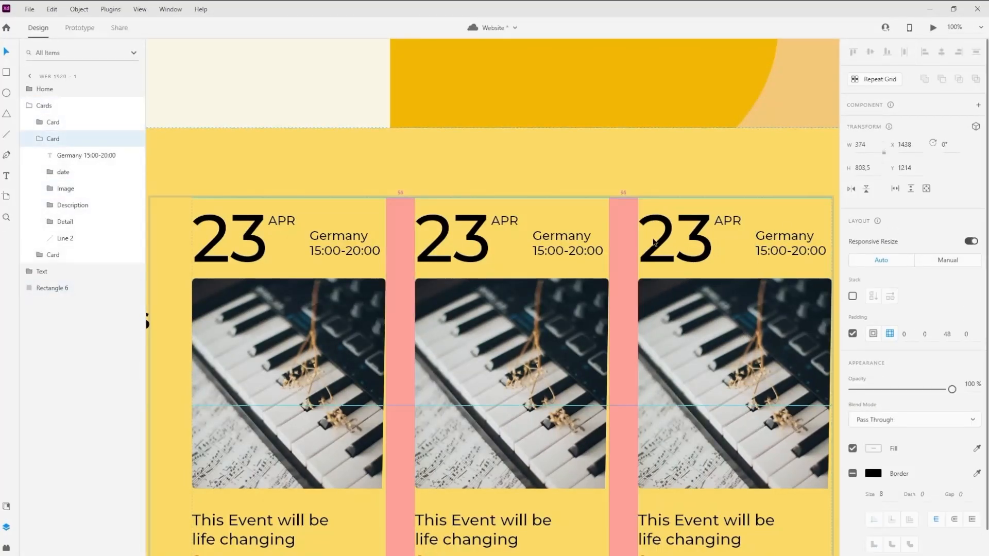
pyautogui.click(601, 163)
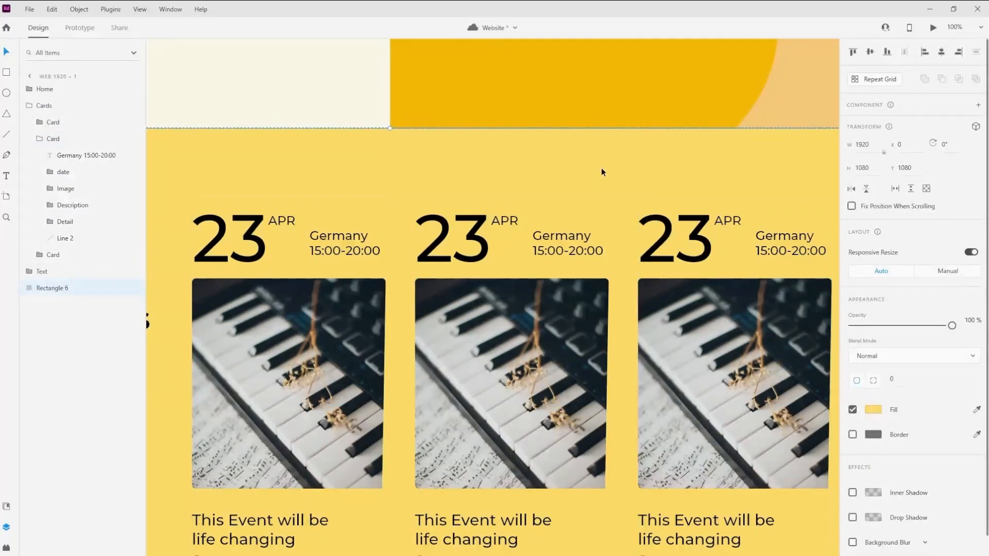
# Step: Group Cards, Text and the yellow background rectangle together and name the group "Events"
pyautogui.keyDown('shift'); pyautogui.click(59, 123); pyautogui.keyUp('shift')
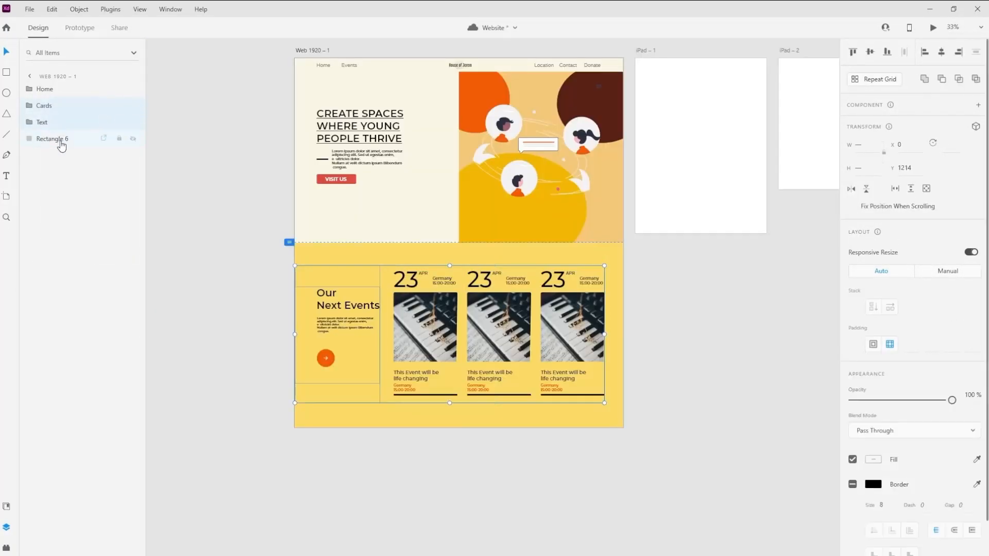
pyautogui.keyDown('shift'); pyautogui.click(61, 140); pyautogui.keyUp('shift')
pyautogui.hotkey('ctrl', 'g')
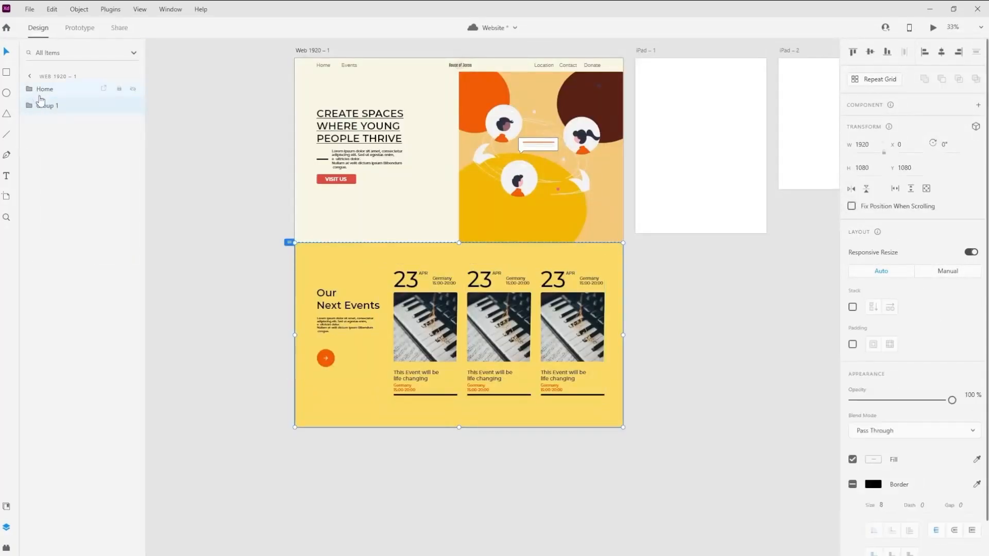
pyautogui.doubleClick(44, 106)
pyautogui.write('Events')
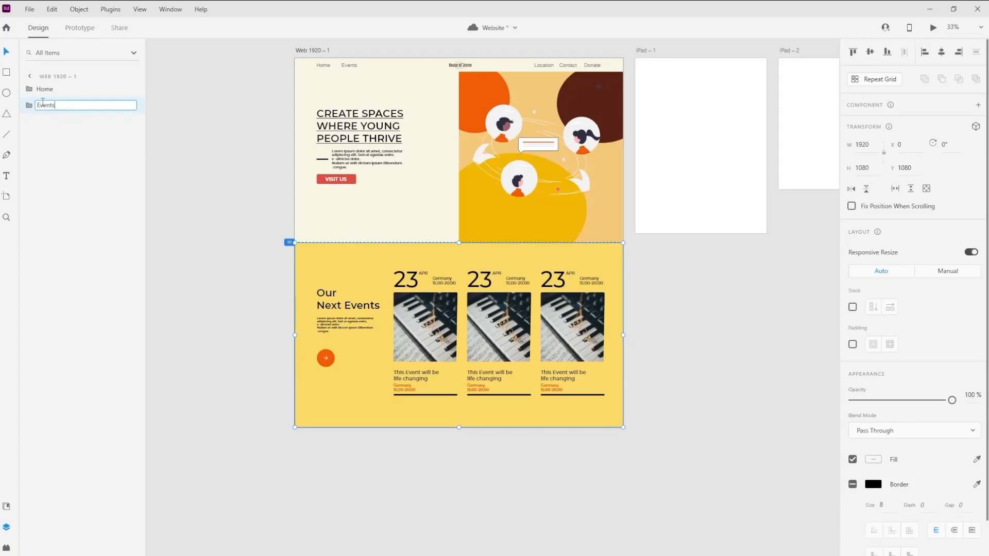
pyautogui.press('Return')
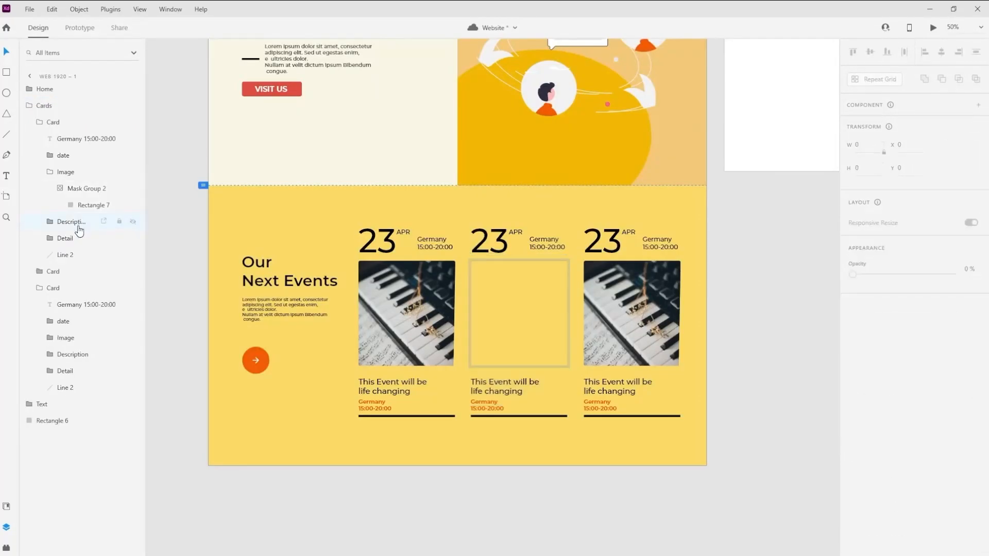
# Step: Paste the singer photo into the middle card's image mask and fit it to the mask frame
pyautogui.click(72, 205)
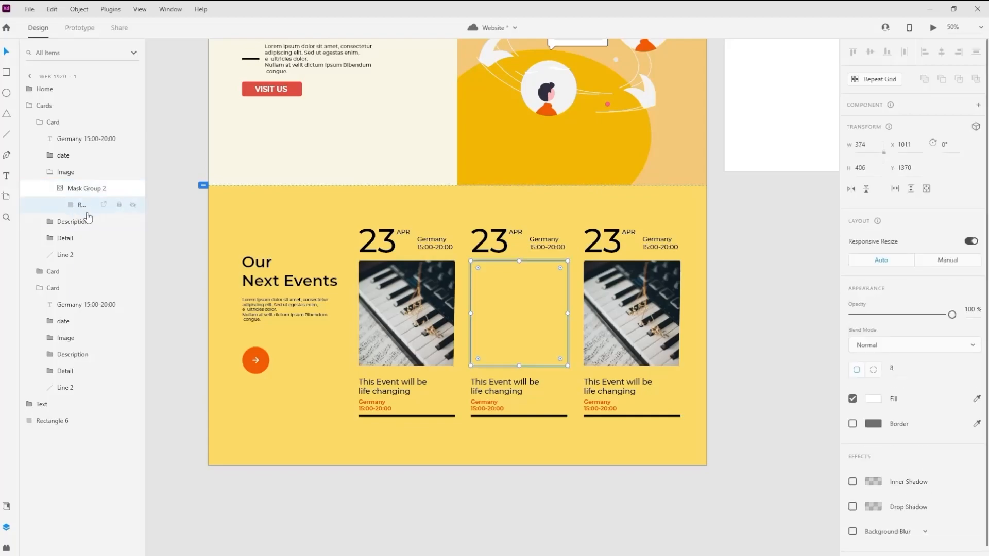
pyautogui.hotkey('ctrl', 'v')
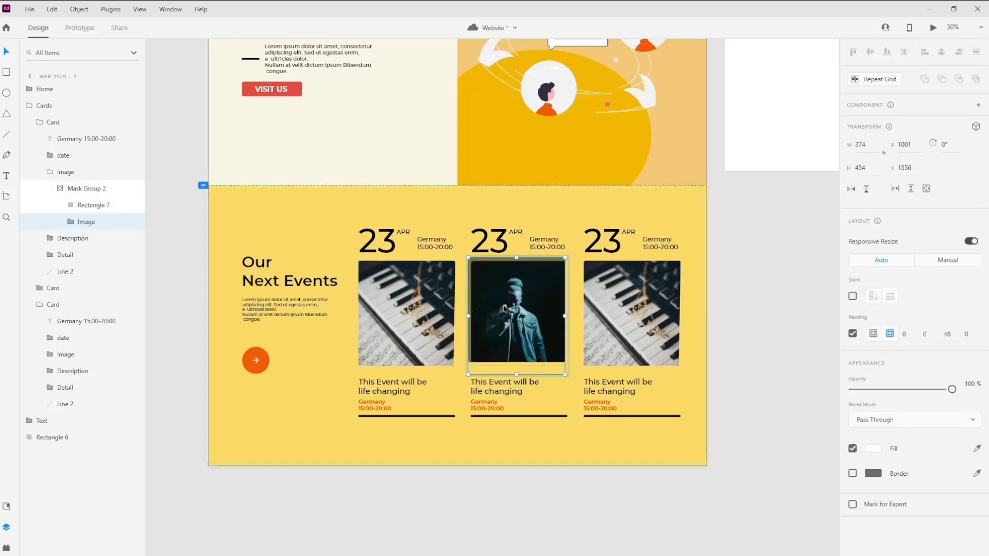
pyautogui.doubleClick(505, 313)
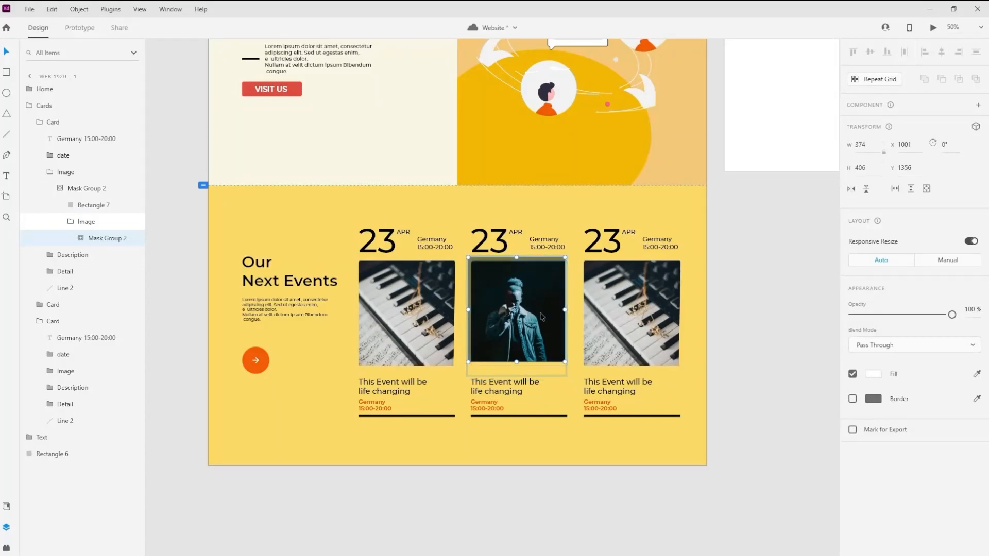
pyautogui.doubleClick(541, 316)
pyautogui.press('Escape')
pyautogui.click(756, 284)
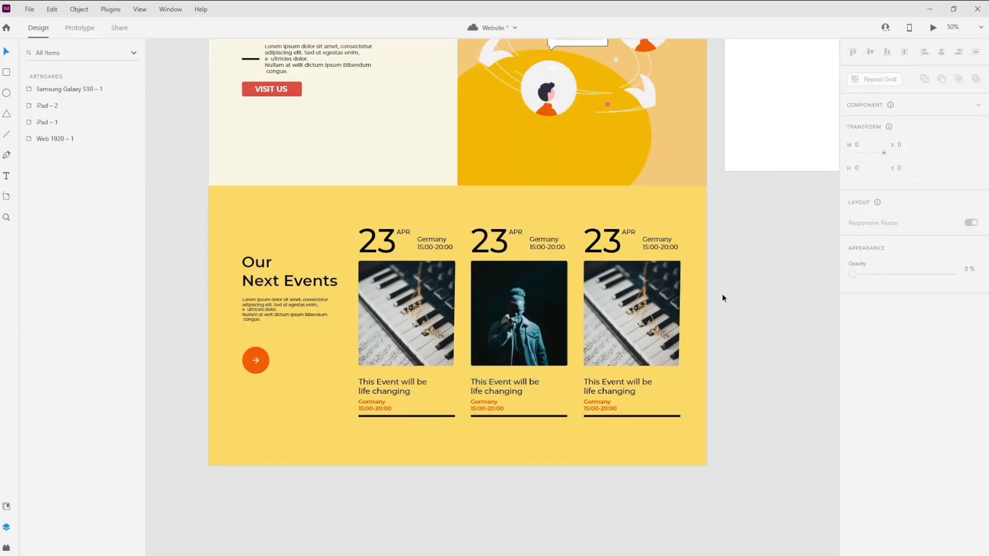
# Step: Replace the piano photo in the third card's image mask with the guitar player photo
pyautogui.doubleClick(632, 313)
pyautogui.click(93, 436)
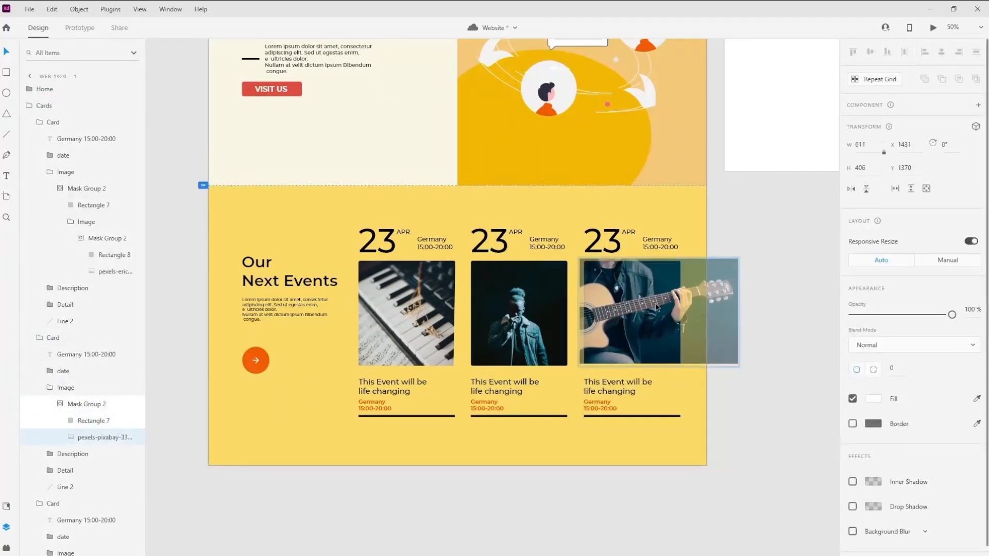
pyautogui.click(748, 234)
pyautogui.hotkey('ctrl', '+')
pyautogui.hotkey('ctrl', '-')
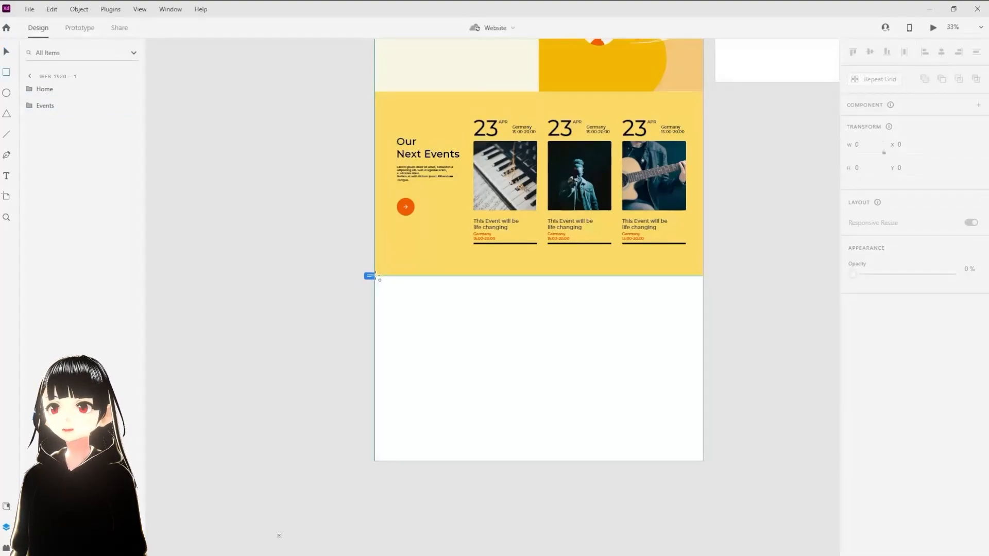
# Step: Draw a rectangle 990 wide and 204 high directly below the yellow section, and order its "About us" group beneath Events in the layers
pyautogui.moveTo(375, 279); pyautogui.dragTo(517, 313)
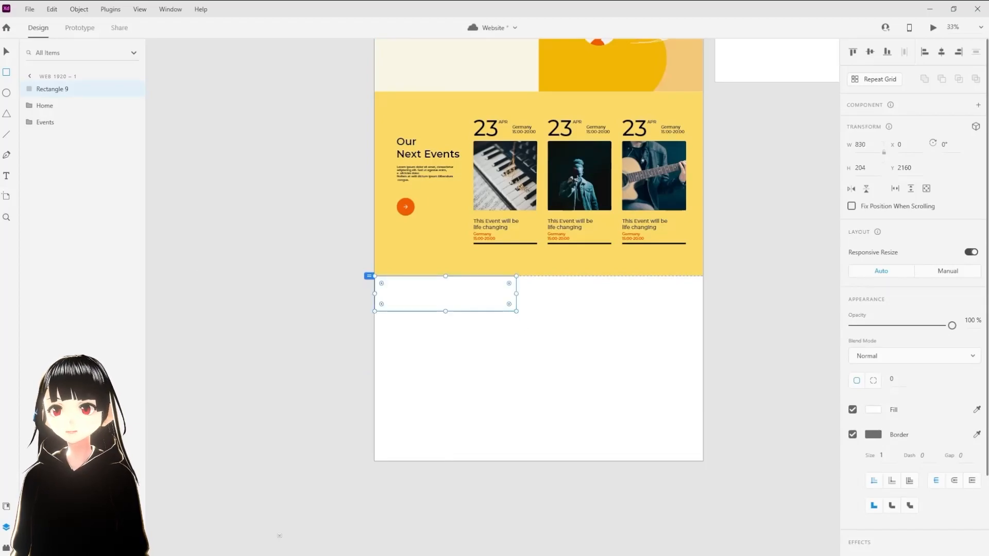
pyautogui.click(865, 144)
pyautogui.write('990')
pyautogui.press('Return')
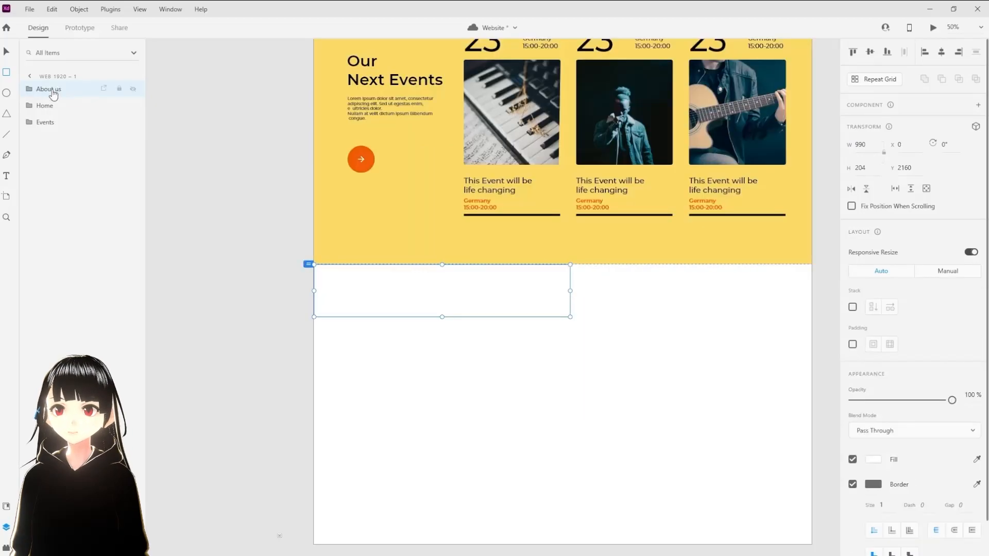
pyautogui.moveTo(52, 92); pyautogui.dragTo(54, 135)
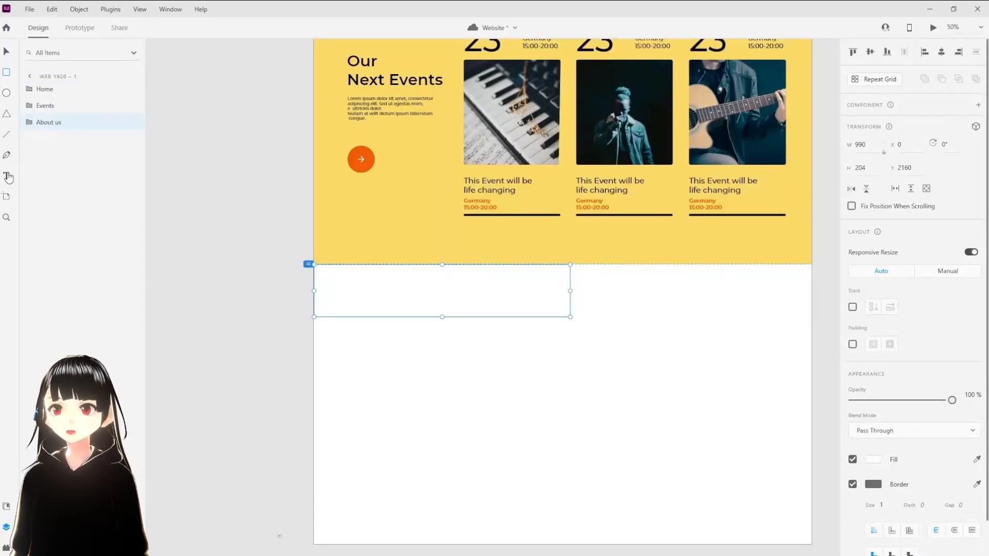
# Step: Add the texts "01" and "Services" side by side inside the new rectangle and enlarge "01" to size 96
pyautogui.click(356, 293)
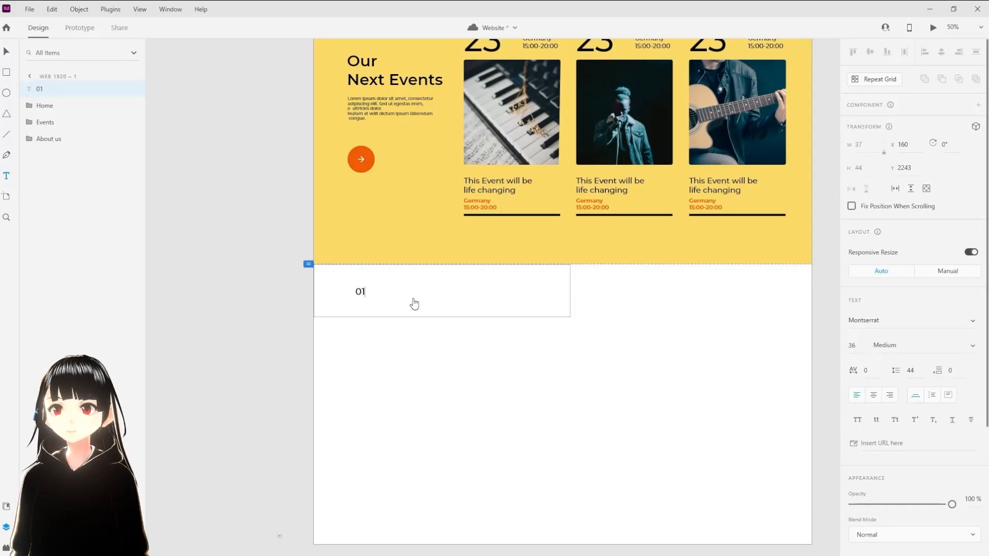
pyautogui.click(394, 290)
pyautogui.write('Servic')
pyautogui.write('es')
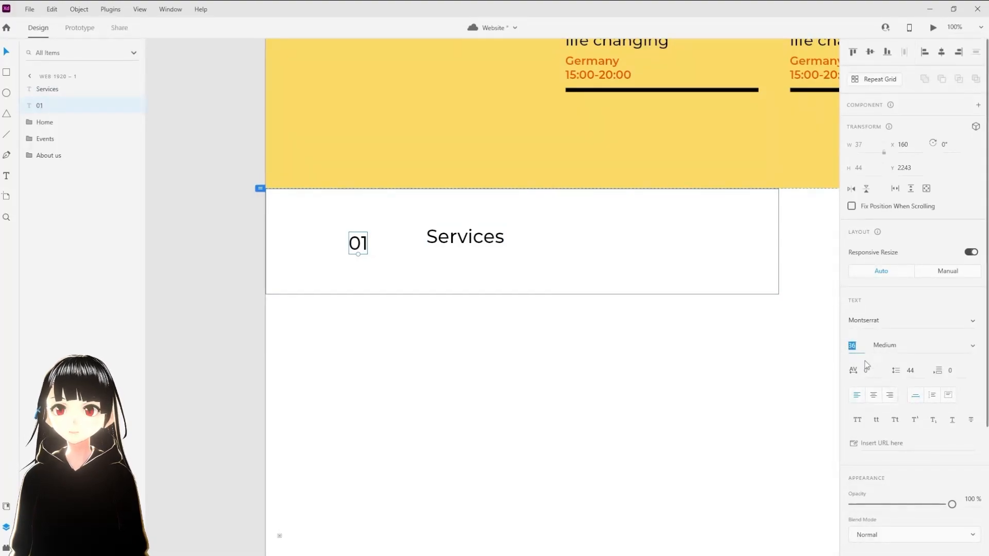
pyautogui.click(466, 242)
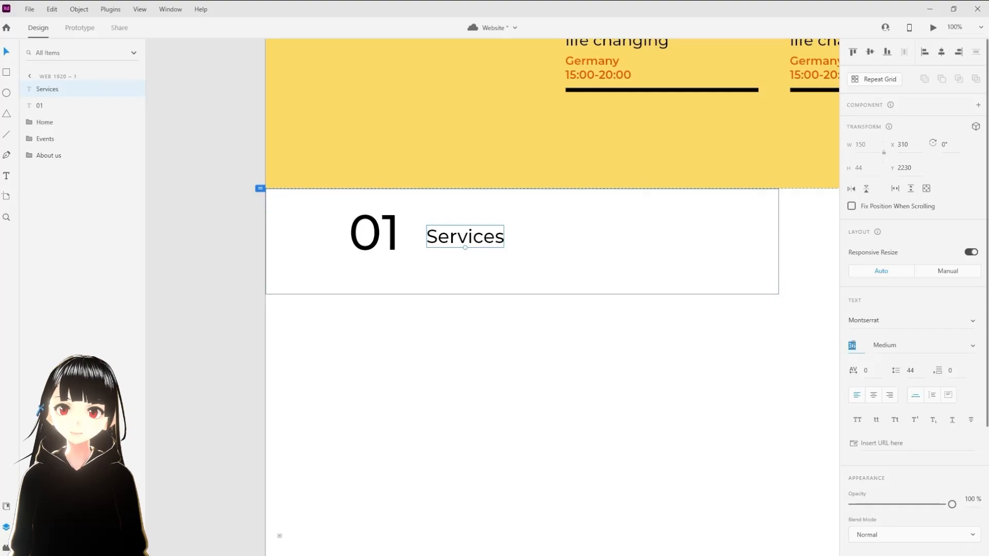
pyautogui.click(888, 344)
# Step: Group the "01" and "Services" texts as "Services" and place that group inside About us
pyautogui.click(40, 105)
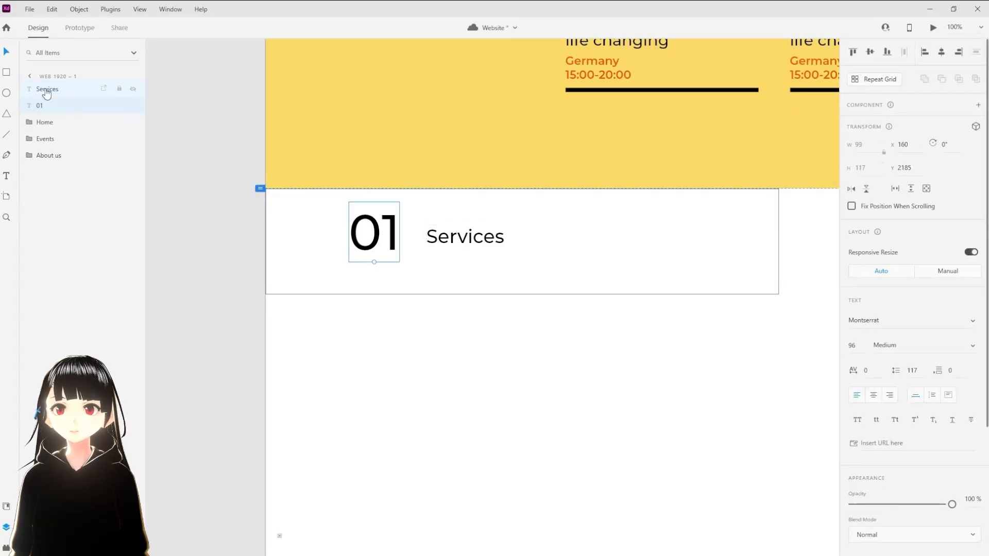
pyautogui.keyDown('shift'); pyautogui.click(46, 92); pyautogui.keyUp('shift')
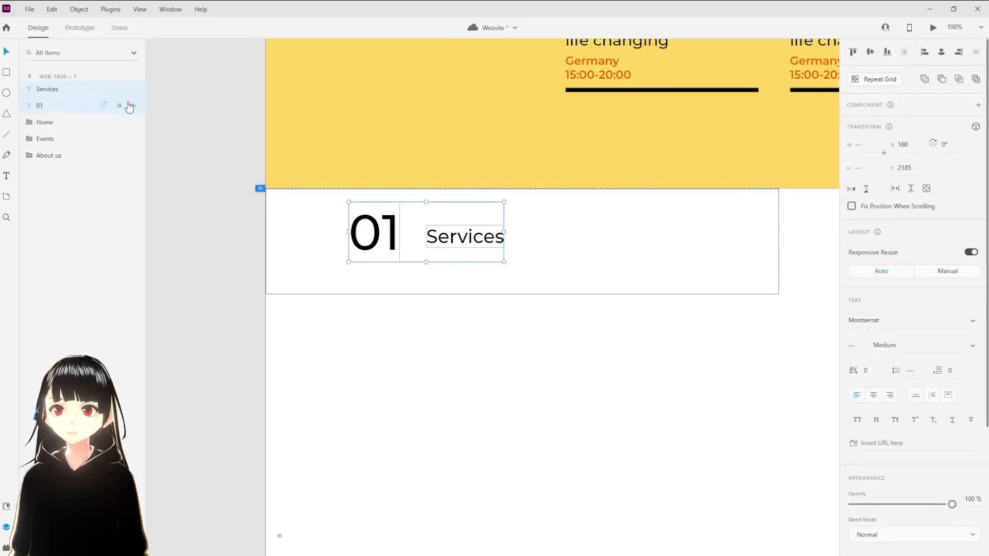
pyautogui.hotkey('ctrl', 'g')
pyautogui.moveTo(50, 144); pyautogui.dragTo(45, 148)
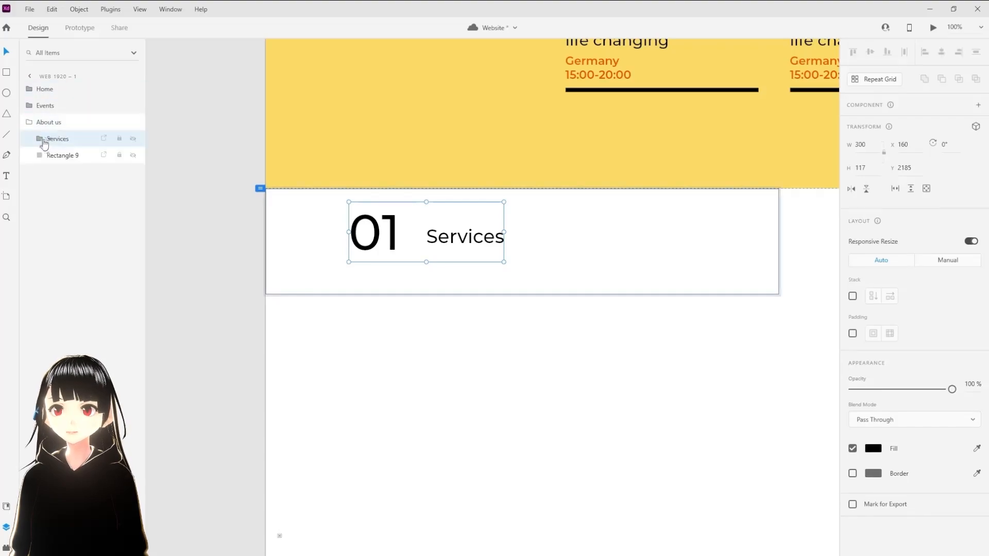
# Step: Within the Services group, put the word in its own group named "Text" and "01" in a group named "Number"
pyautogui.click(40, 139)
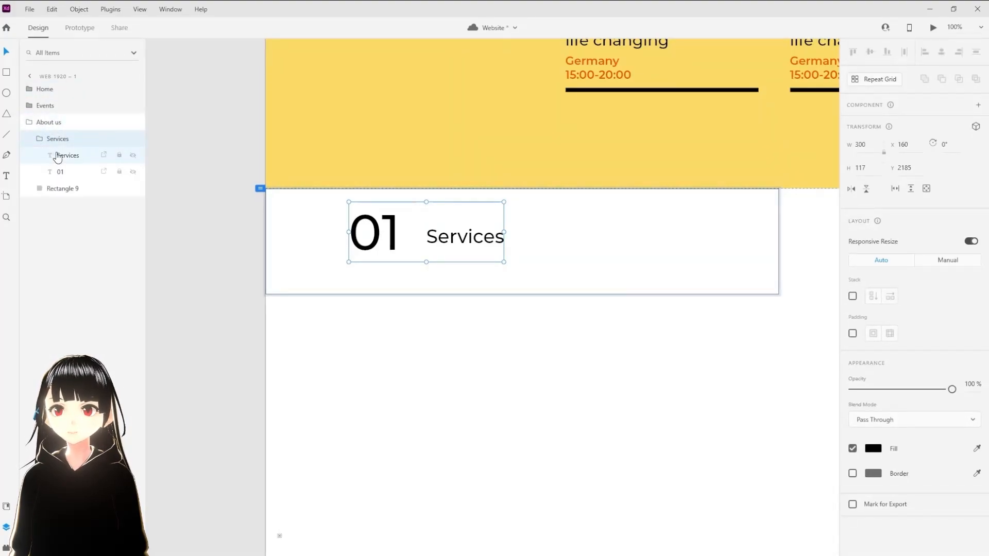
pyautogui.click(59, 157)
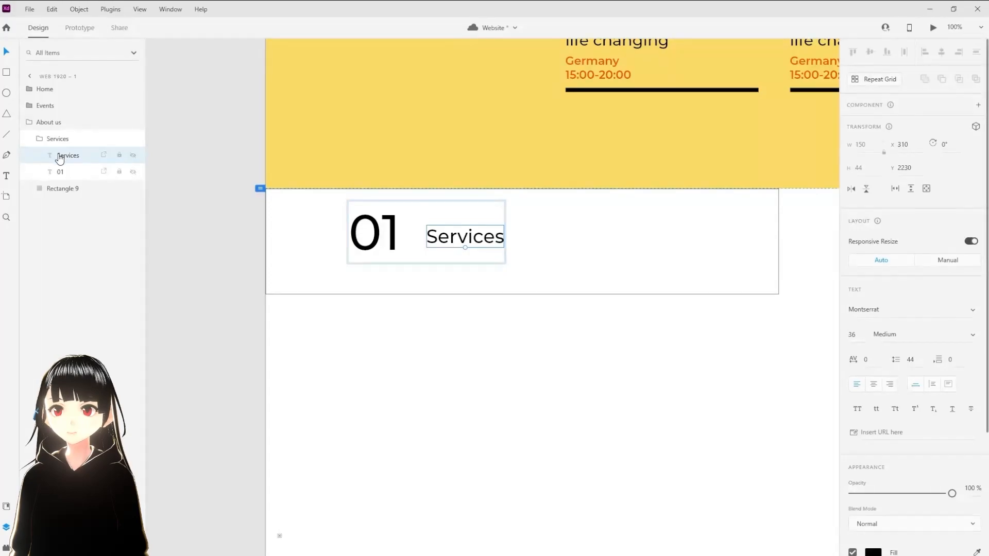
pyautogui.hotkey('ctrl', 'g')
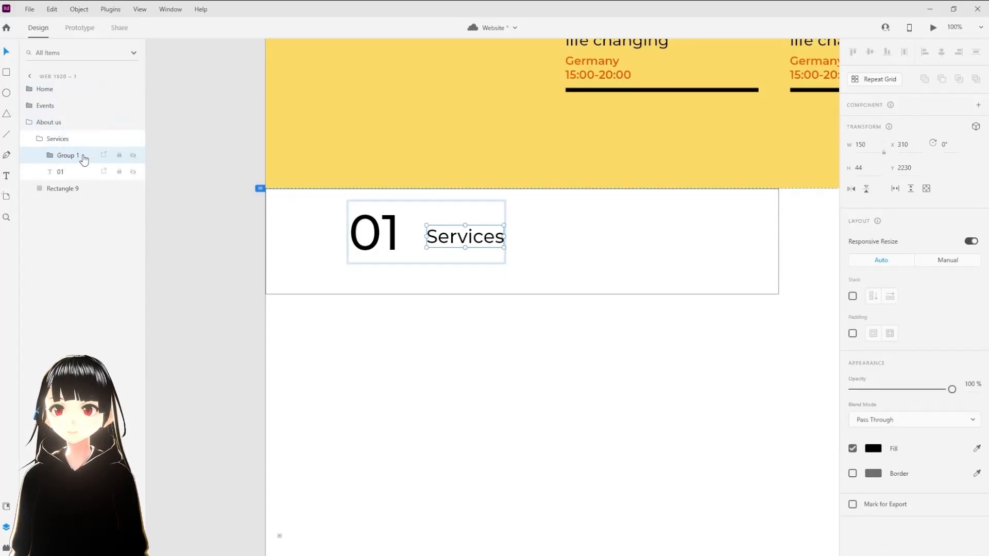
pyautogui.doubleClick(78, 156)
pyautogui.write('Text')
pyautogui.click(69, 176)
pyautogui.hotkey('ctrl', 'g')
pyautogui.doubleClick(70, 172)
pyautogui.write('Number')
pyautogui.press('Return')
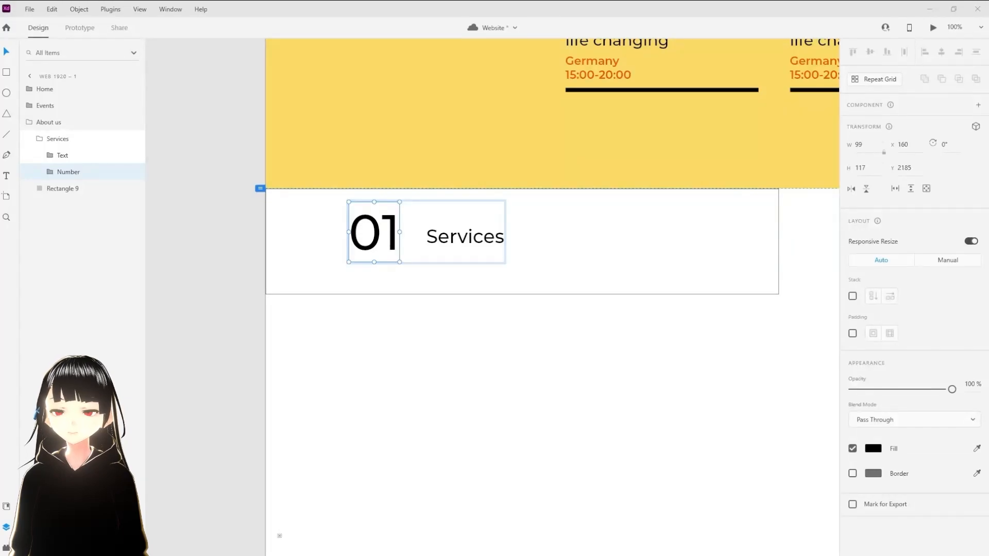
# Step: Give the Services group a left padding of 128 and move it flush with the artboard's left edge
pyautogui.click(107, 138)
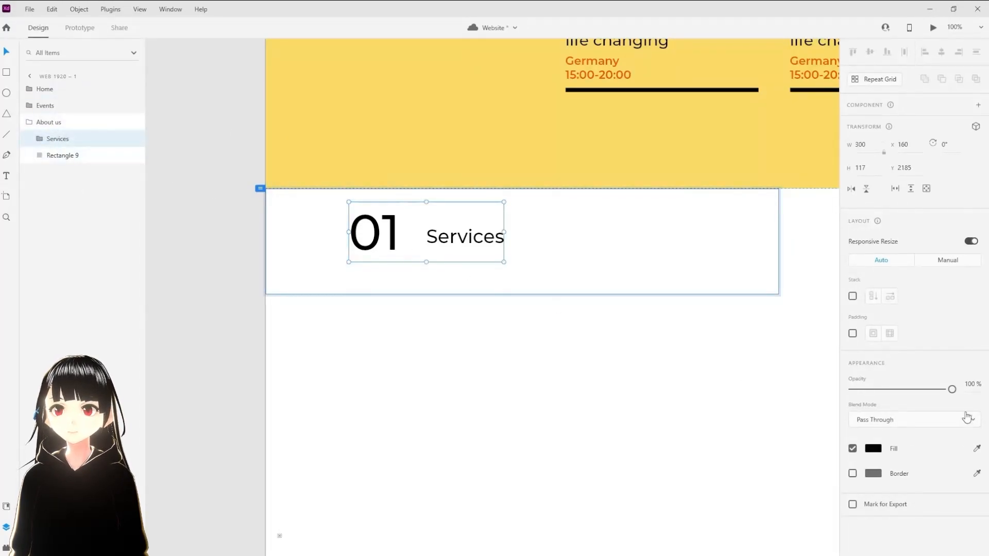
pyautogui.click(852, 333)
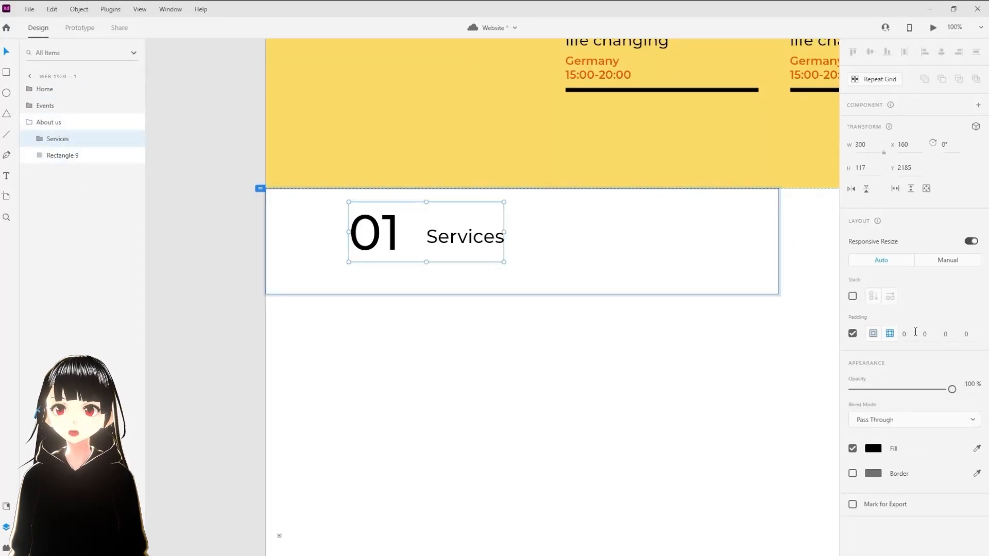
pyautogui.click(948, 333)
pyautogui.click(935, 336)
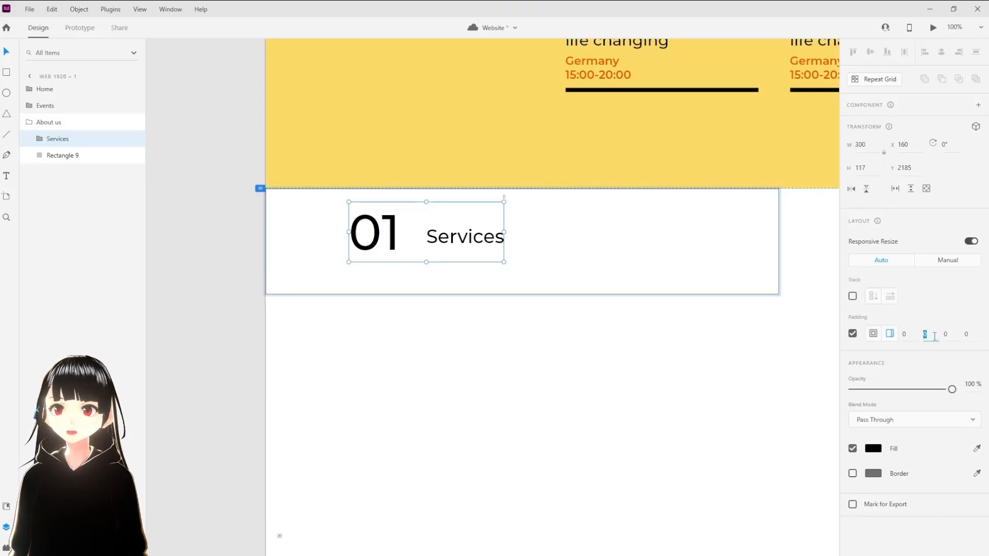
pyautogui.click(966, 335)
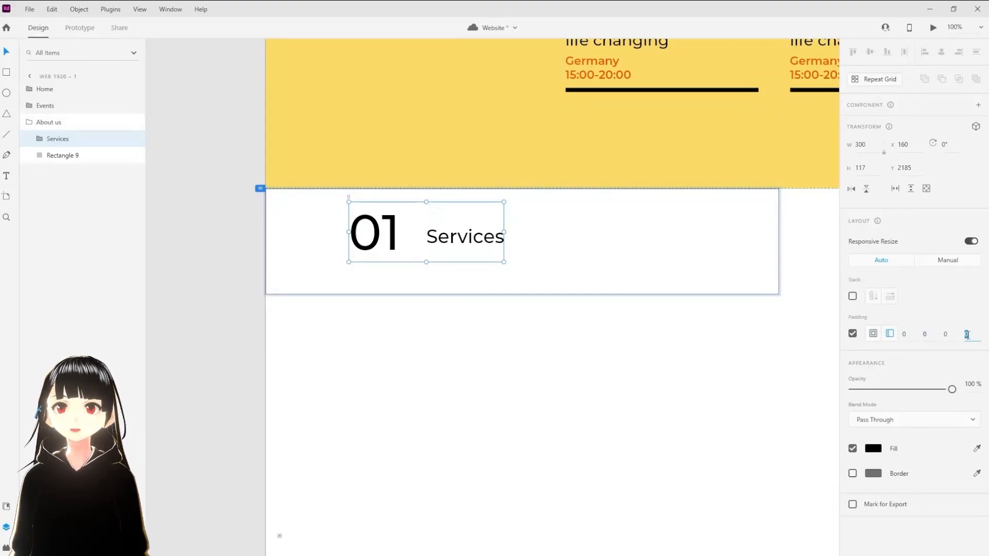
pyautogui.press('Return')
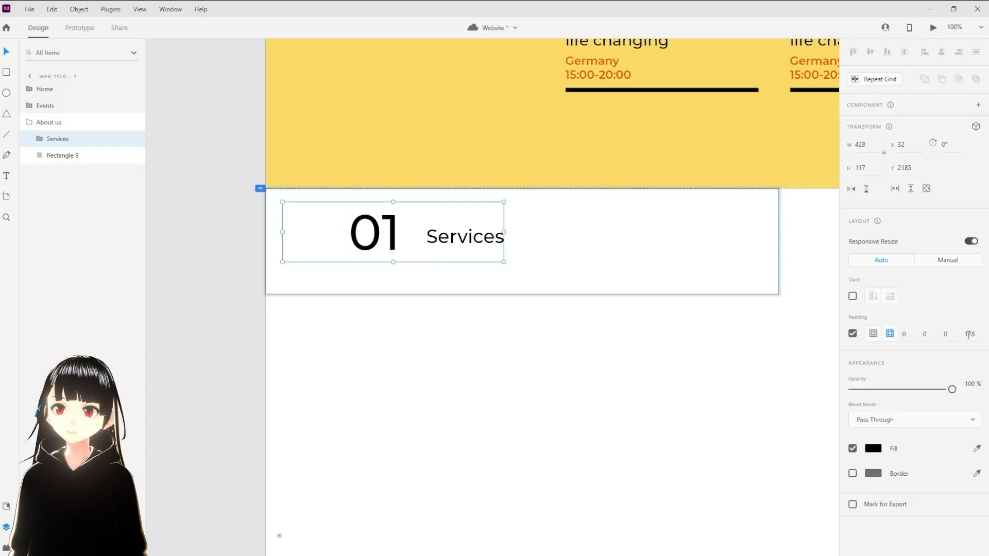
pyautogui.moveTo(457, 241); pyautogui.dragTo(441, 245)
# Step: Check the padding of the Text group around the Next Events heading against the Services row
pyautogui.moveTo(473, 113); pyautogui.dragTo(411, 310)
pyautogui.moveTo(440, 150); pyautogui.dragTo(458, 359)
pyautogui.doubleClick(296, 200)
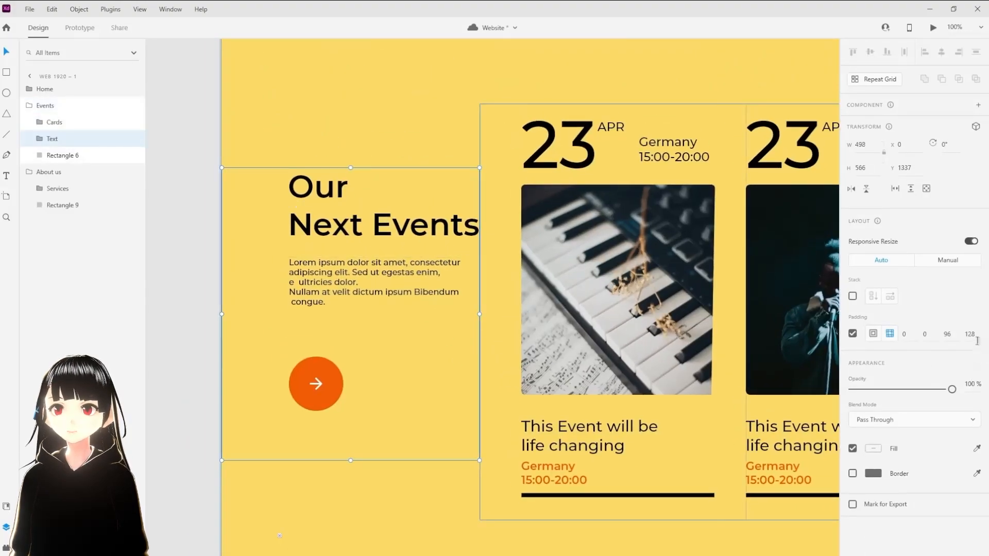
pyautogui.click(422, 486)
pyautogui.scroll(-10, 422, 463)
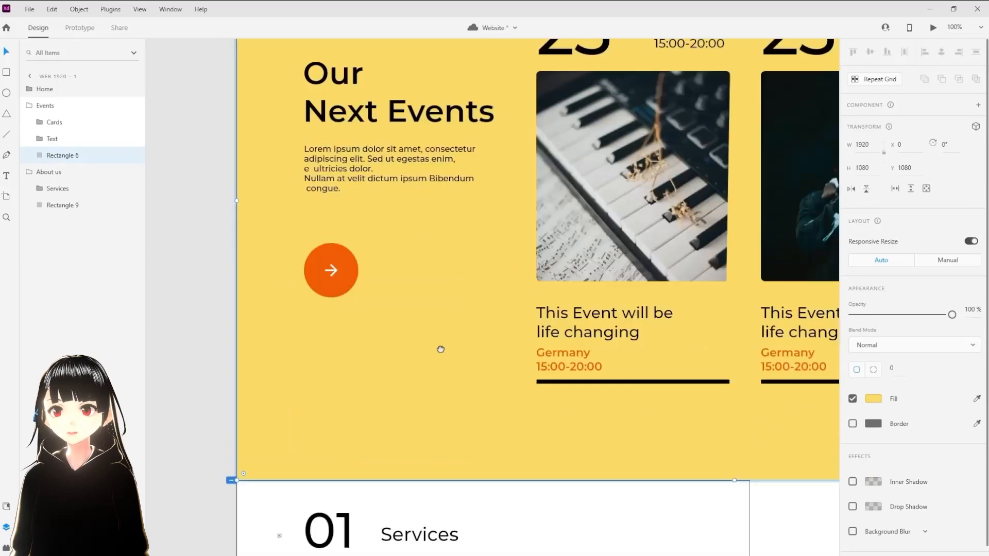
# Step: Give the Number group right-side padding that shifts the Services text away from 01, to X 431
pyautogui.click(316, 296)
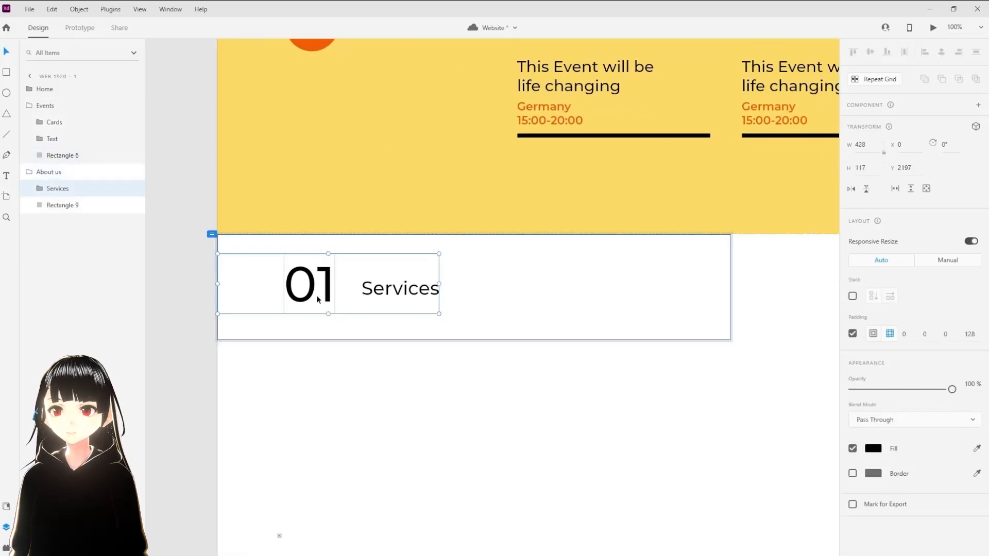
pyautogui.doubleClick(316, 295)
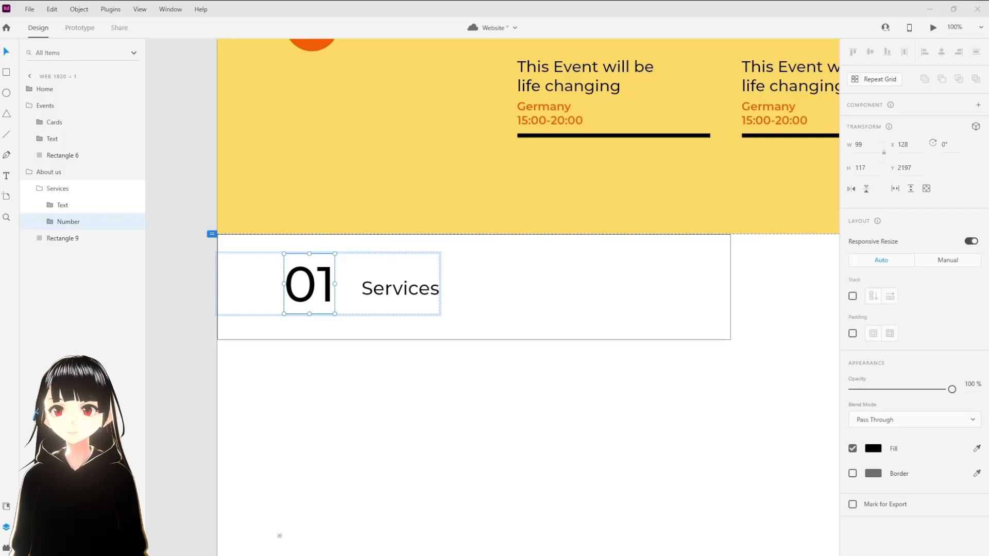
pyautogui.click(852, 335)
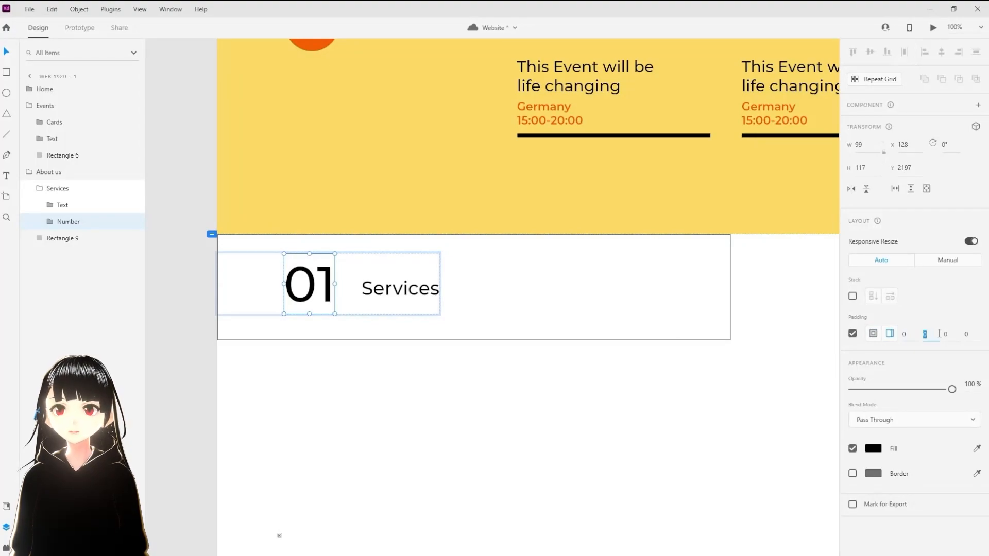
pyautogui.press('Return')
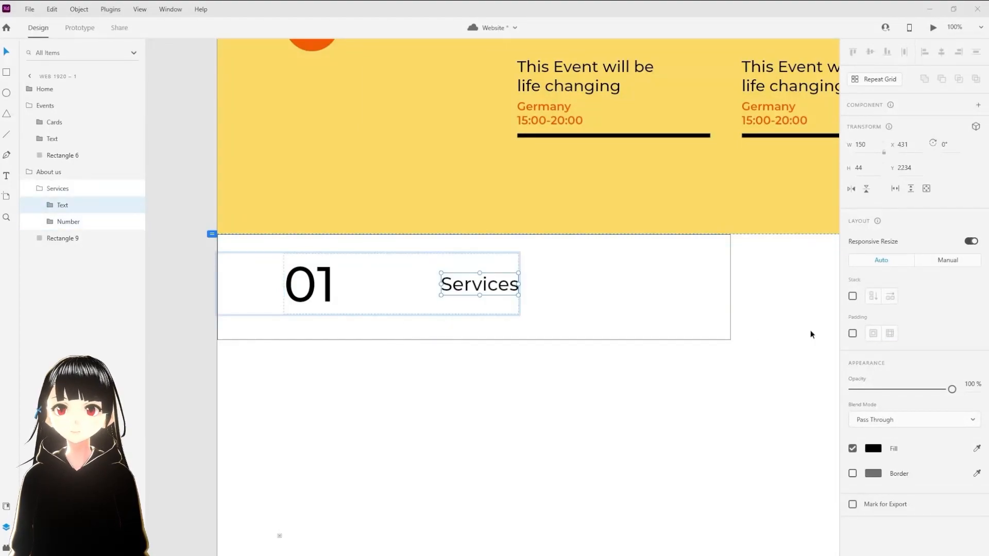
# Step: Give the Text group around the word Services a right padding of 248
pyautogui.click(854, 336)
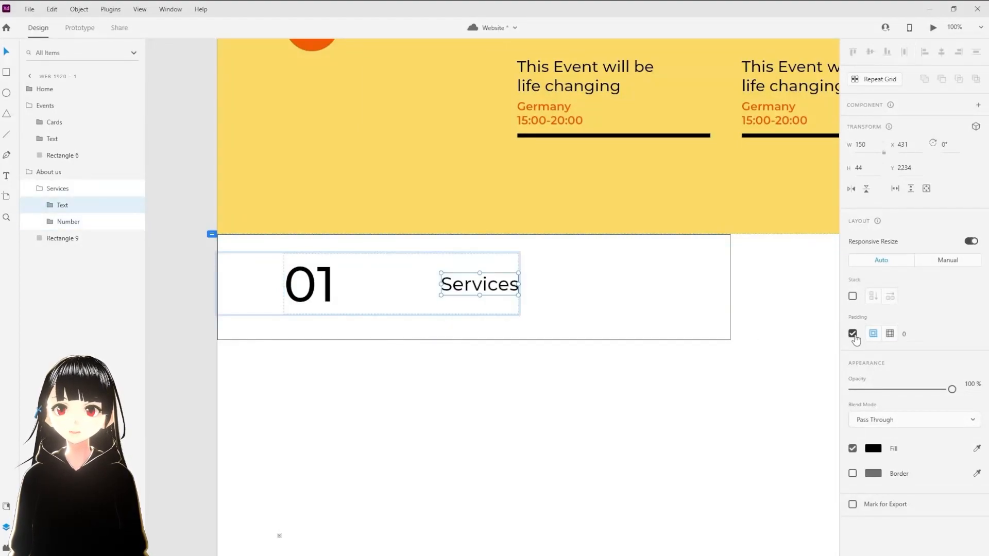
pyautogui.click(890, 334)
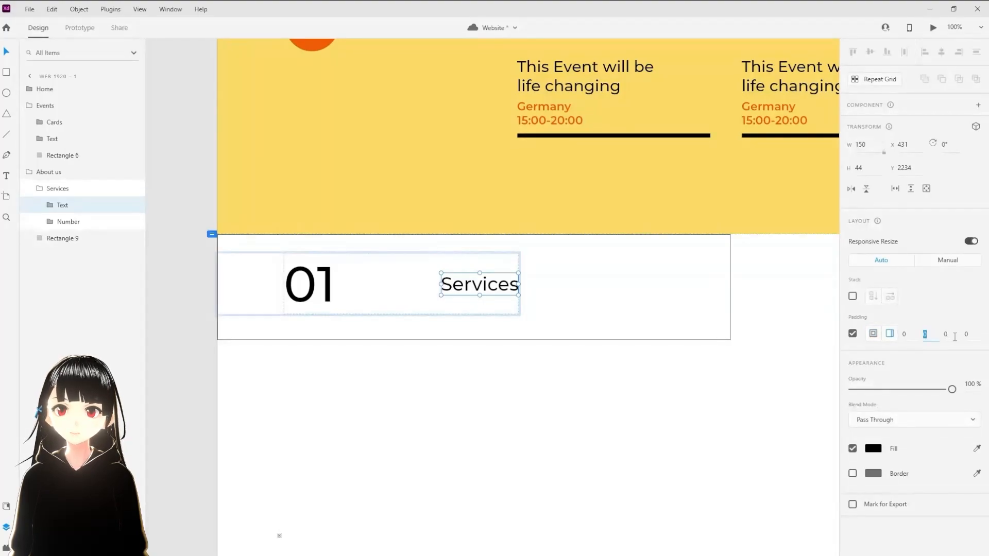
pyautogui.write('248')
pyautogui.press('Return')
# Step: Move the black forward-arrow icon down so it lines up with the Services text near the row's right end
pyautogui.moveTo(658, 250); pyautogui.dragTo(662, 277)
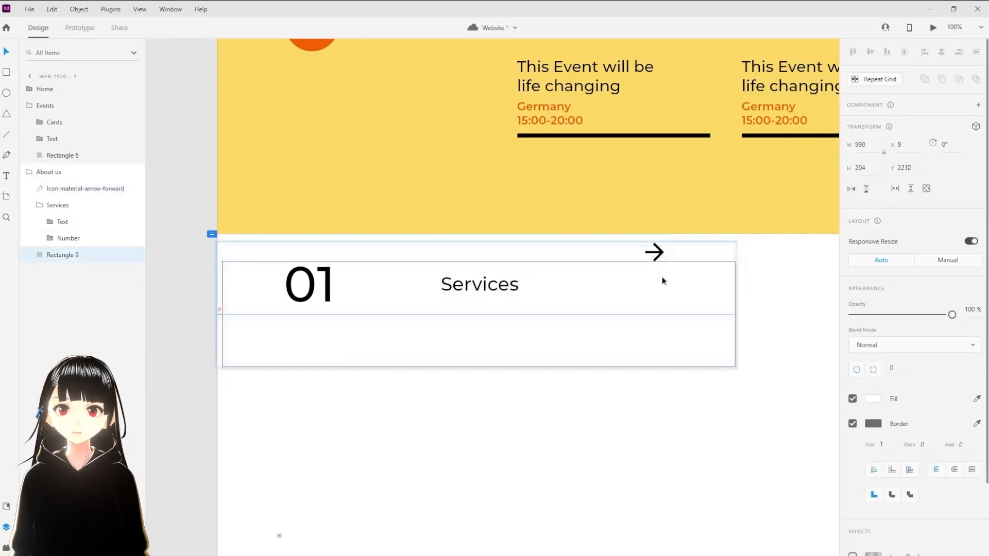
pyautogui.hotkey('ctrl', 'z')
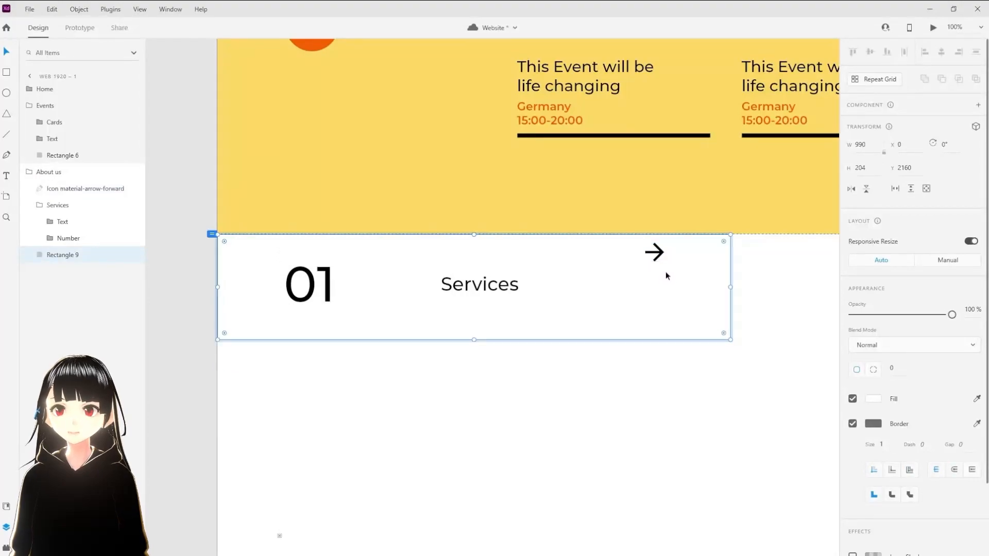
pyautogui.click(659, 253)
pyautogui.click(658, 251)
pyautogui.click(661, 252)
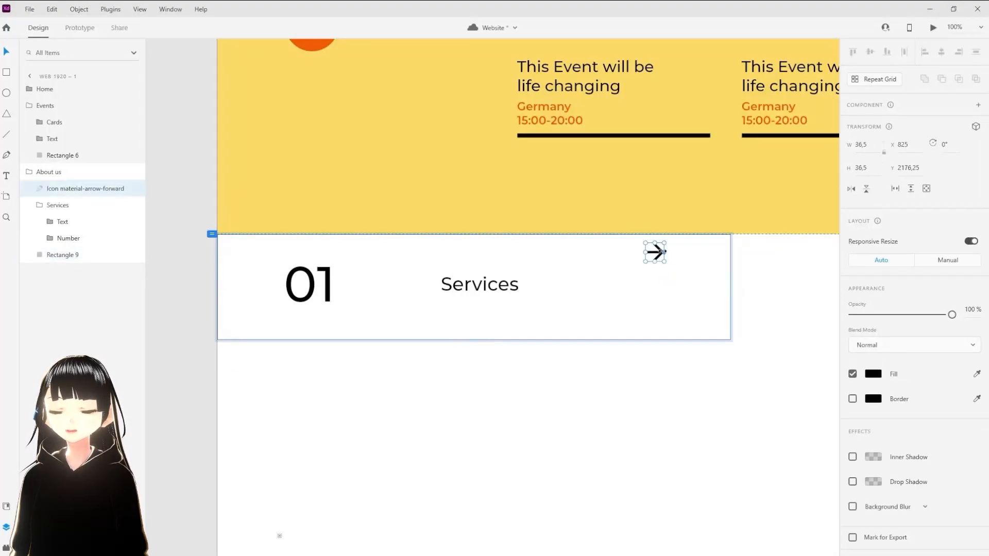
pyautogui.moveTo(659, 252); pyautogui.dragTo(654, 288)
pyautogui.click(645, 289)
pyautogui.click(651, 288)
pyautogui.click(645, 289)
# Step: Place the arrow icon inside the Services group below Number, positioned at about X 827, Y 2241.5
pyautogui.moveTo(74, 196); pyautogui.dragTo(73, 244)
pyautogui.click(654, 289)
pyautogui.doubleClick(654, 289)
pyautogui.moveTo(654, 289); pyautogui.dragTo(649, 289)
pyautogui.click(652, 290)
pyautogui.doubleClick(652, 289)
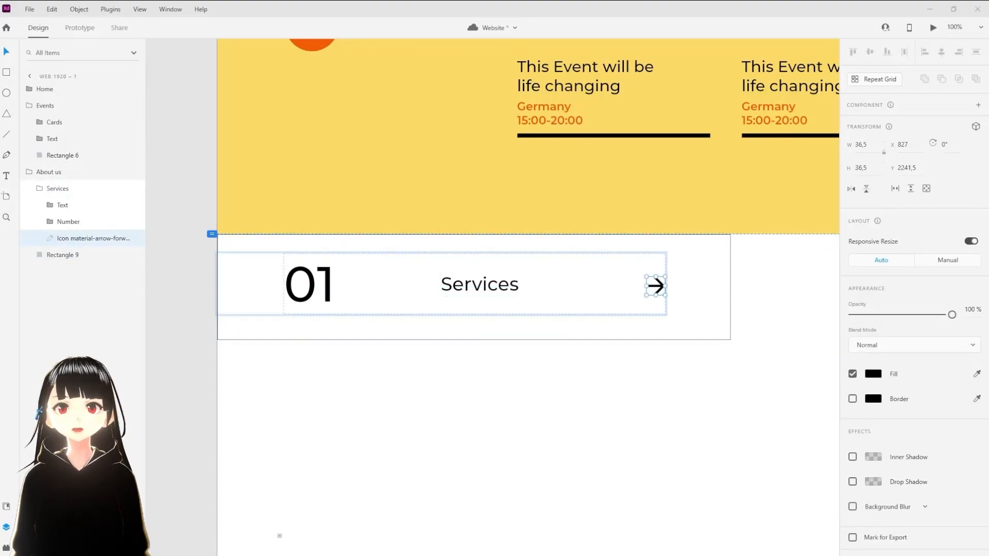
# Step: Set the row's background rectangle to a height of 270 and centre the Services group vertically on it
pyautogui.click(541, 326)
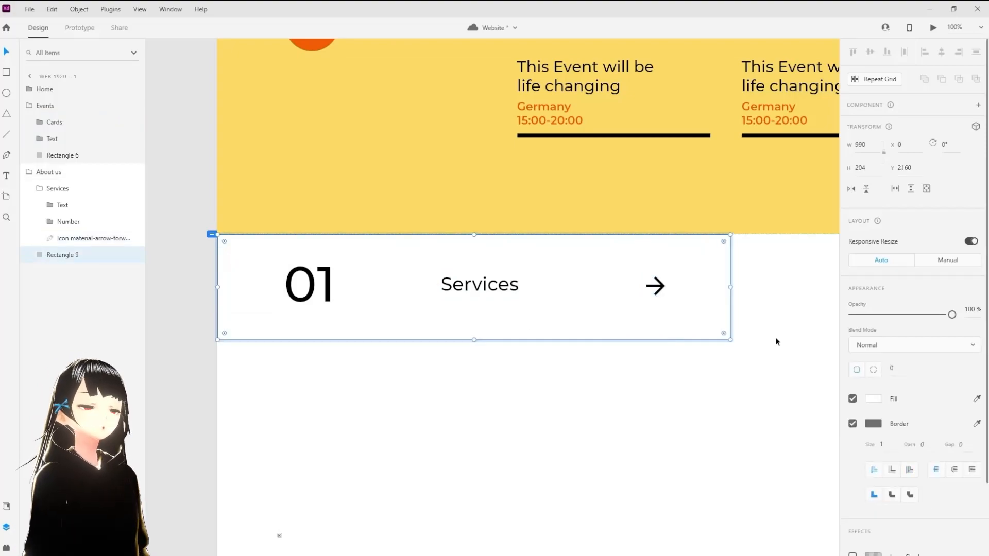
pyautogui.click(868, 144)
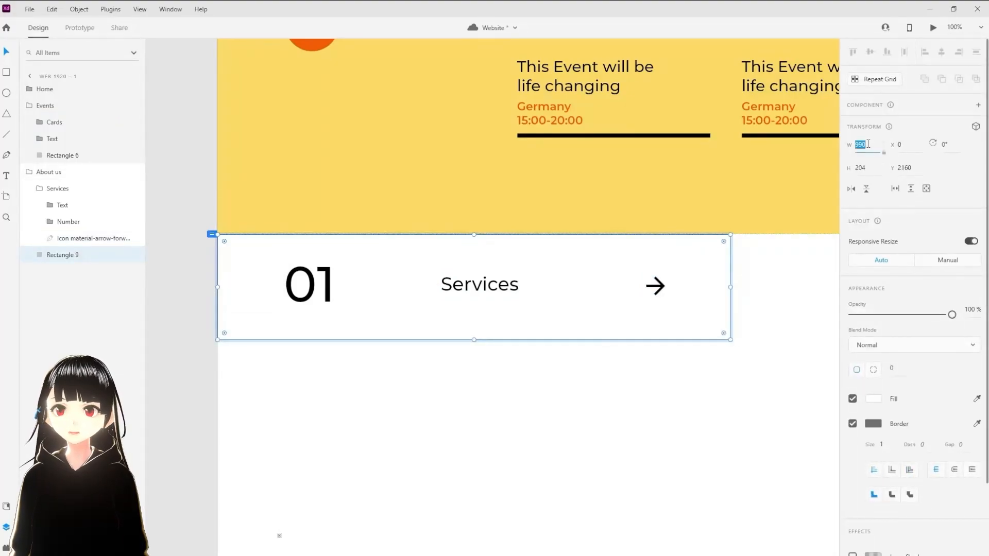
pyautogui.click(873, 170)
pyautogui.write('2')
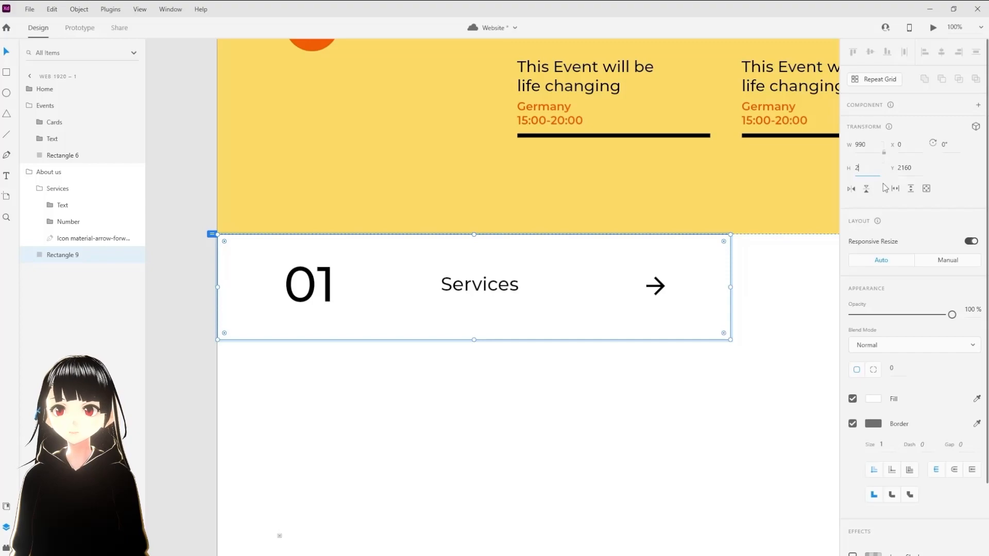
pyautogui.write('70')
pyautogui.press('Return')
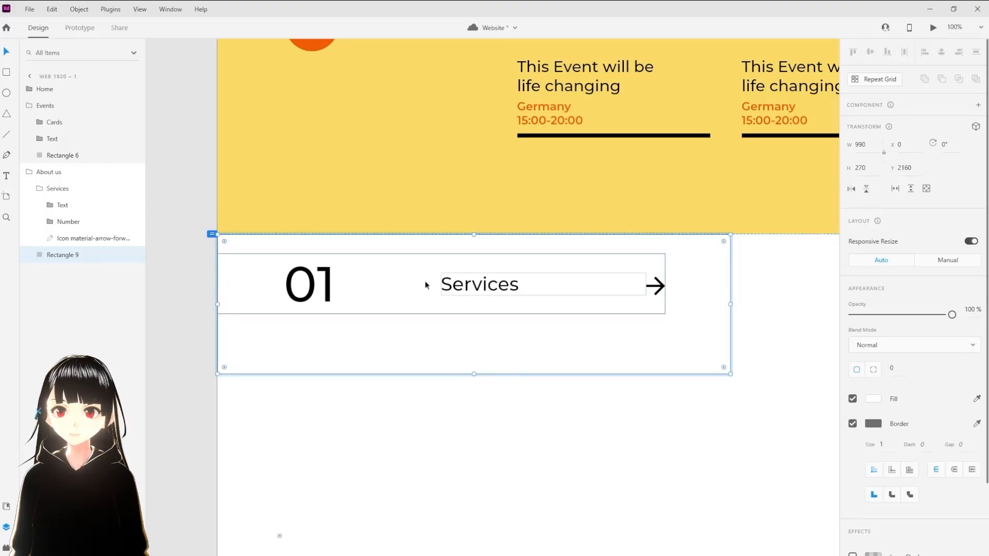
pyautogui.keyDown('shift'); pyautogui.click(307, 300); pyautogui.keyUp('shift')
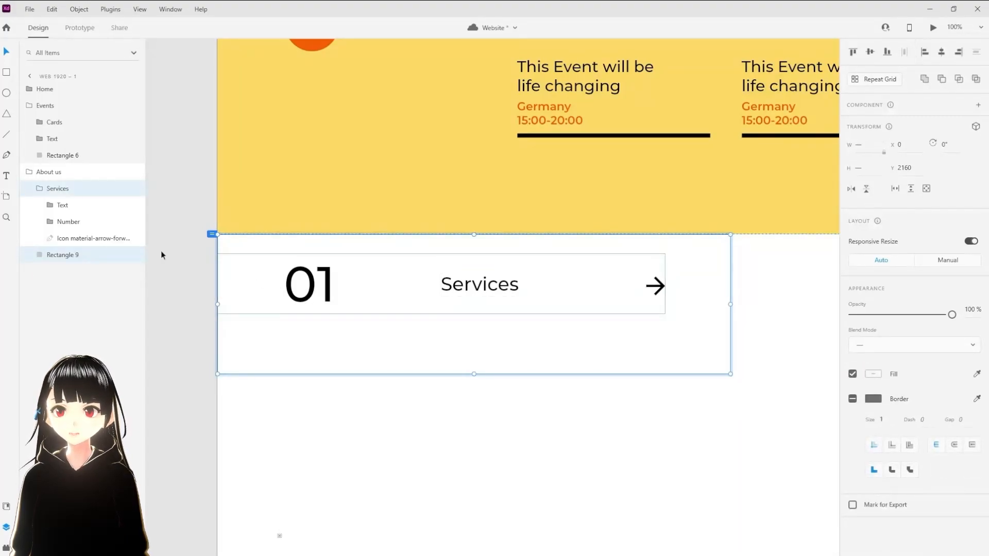
pyautogui.click(871, 53)
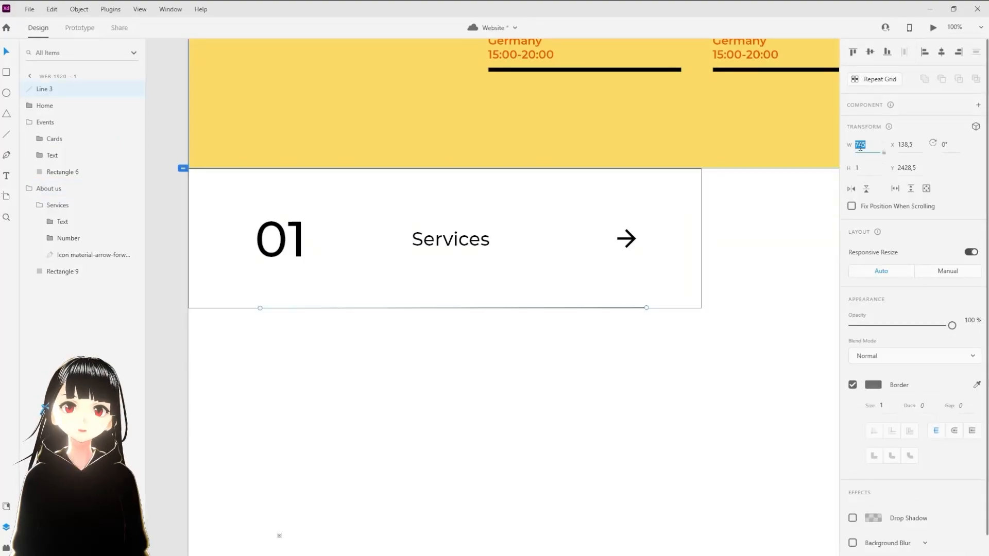
# Step: Set the divider line's width to 882 and centre it along the bottom edge of the Services row
pyautogui.write('882')
pyautogui.press('Return')
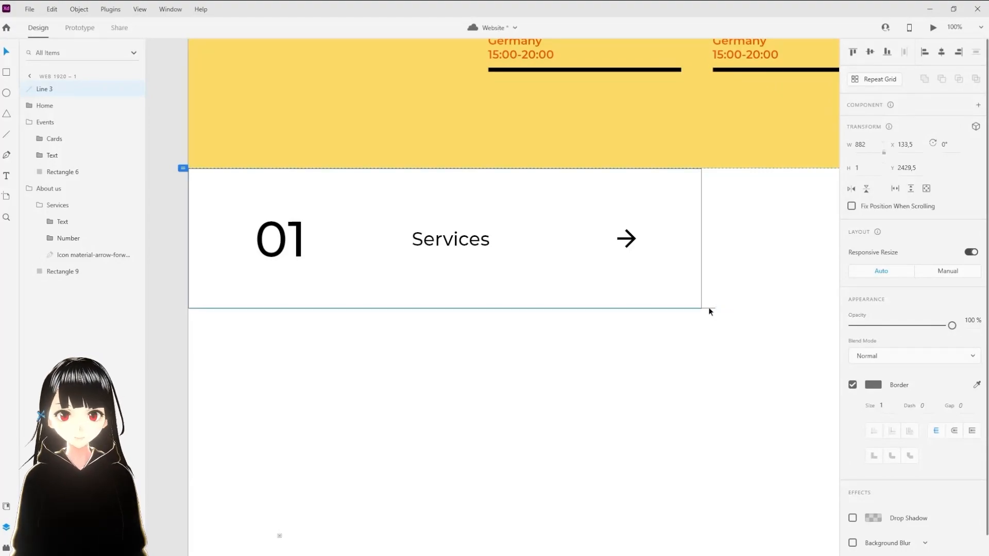
pyautogui.click(702, 307)
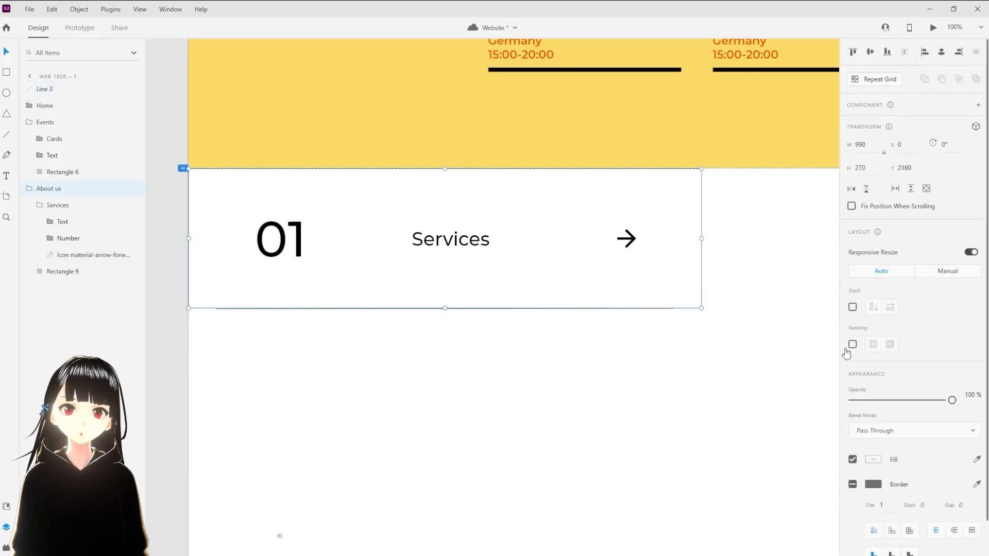
# Step: Remove the border from the Services row and fill its background rectangle with the cream colour #FAF6E5
pyautogui.click(852, 484)
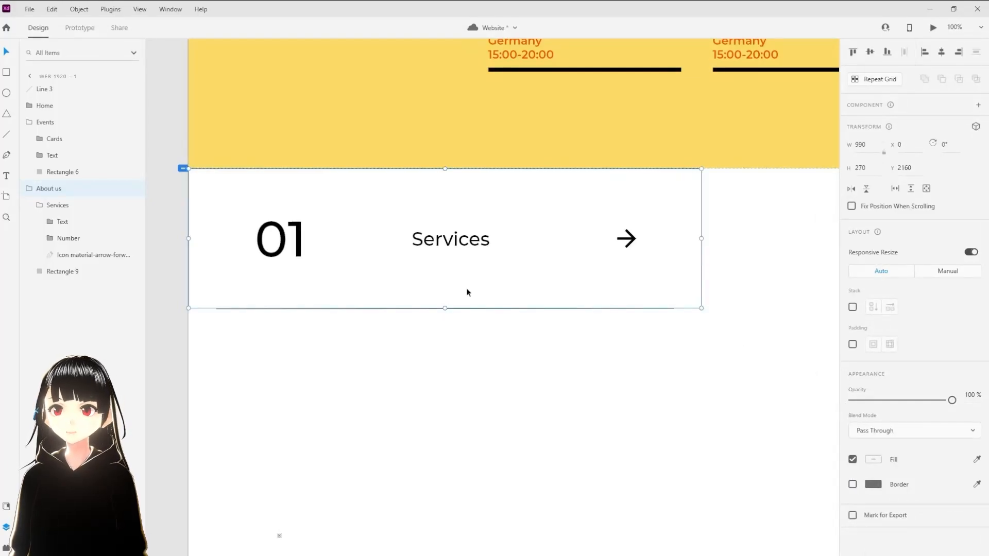
pyautogui.scroll(-5, 425, 282)
pyautogui.click(29, 122)
pyautogui.moveTo(44, 89); pyautogui.dragTo(58, 213)
pyautogui.click(40, 138)
pyautogui.click(374, 282)
pyautogui.moveTo(374, 282); pyautogui.dragTo(393, 282)
pyautogui.doubleClick(446, 273)
pyautogui.moveTo(446, 273); pyautogui.dragTo(435, 273)
pyautogui.hotkey('ctrl', 'z')
pyautogui.hotkey('ctrl', 'z')
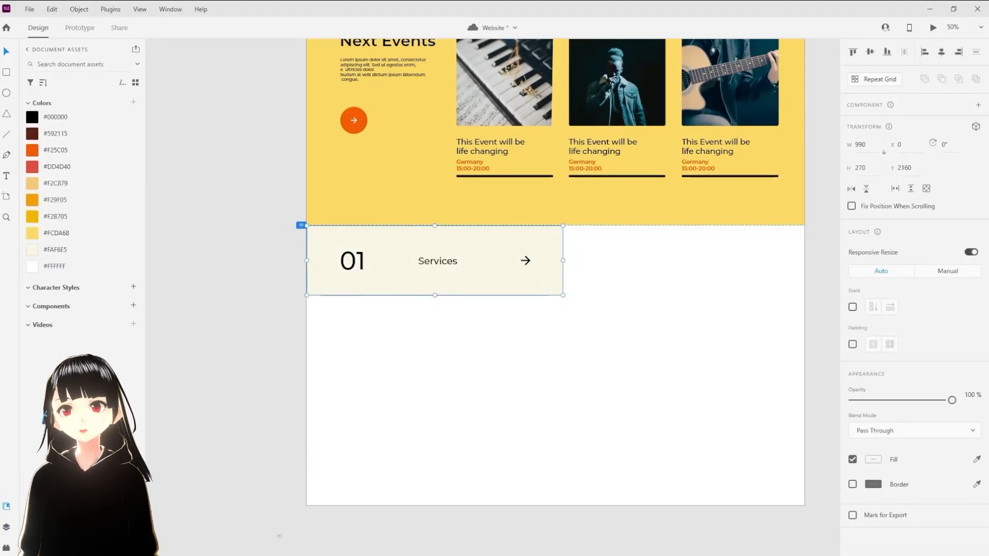
# Step: Group the Services group and Rectangle 9 together inside About us and name the new group Services
pyautogui.click(7, 528)
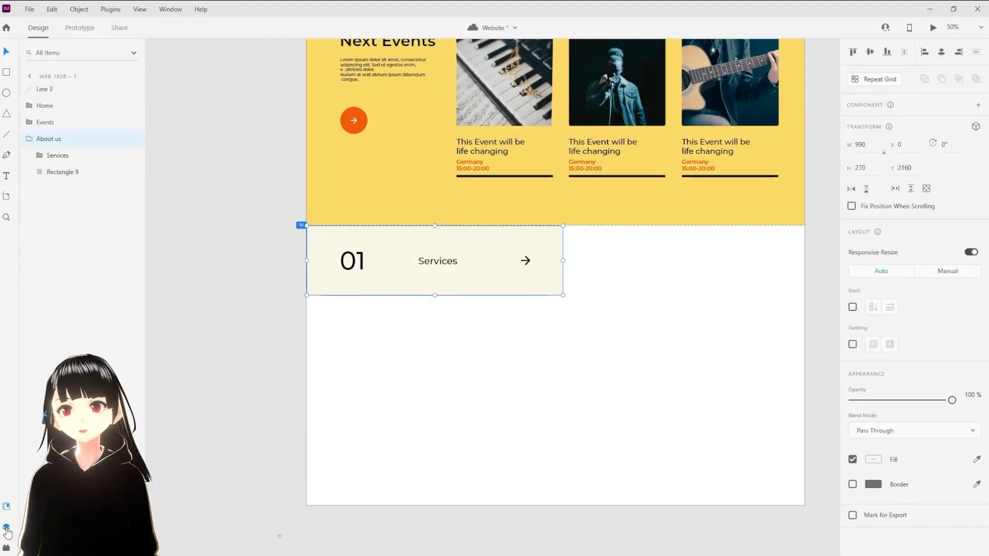
pyautogui.click(51, 160)
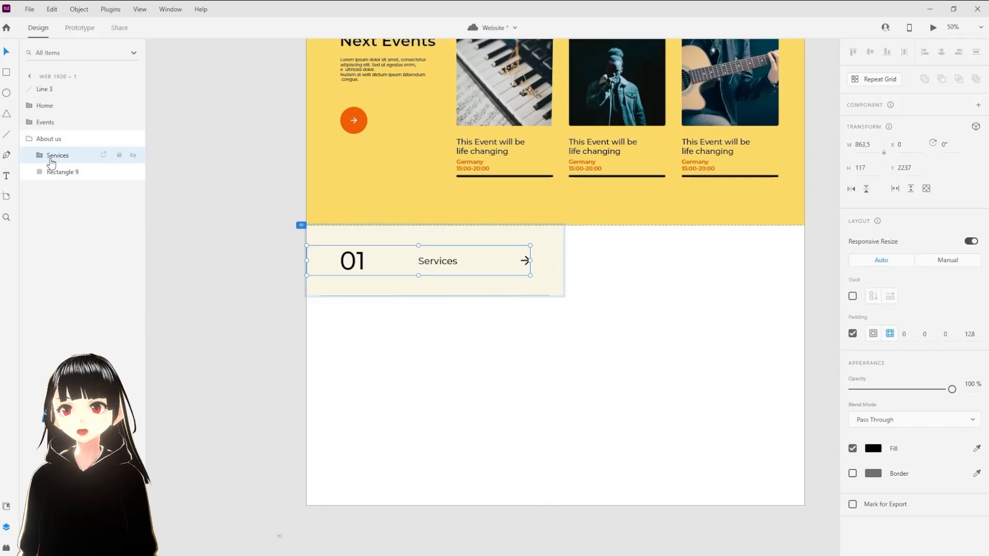
pyautogui.click(54, 174)
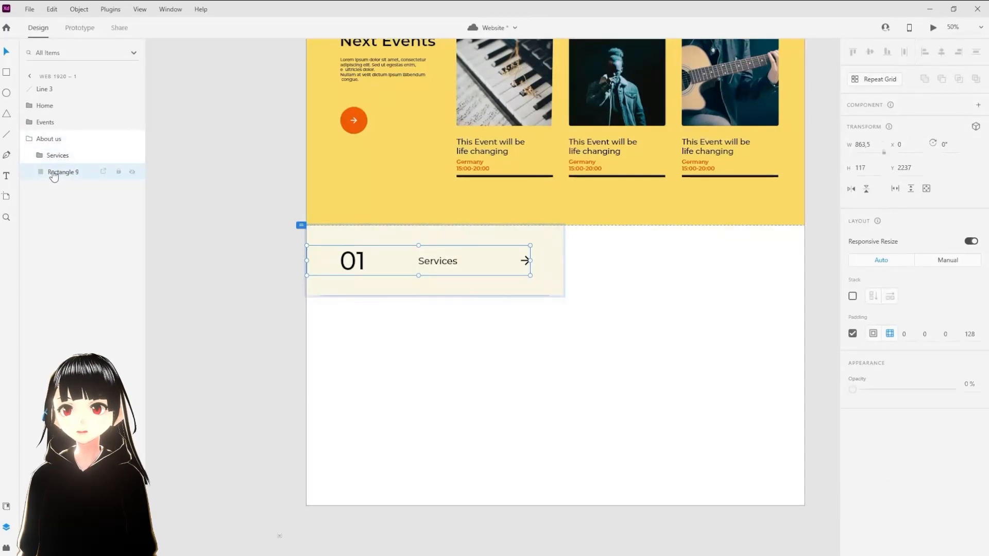
pyautogui.click(61, 161)
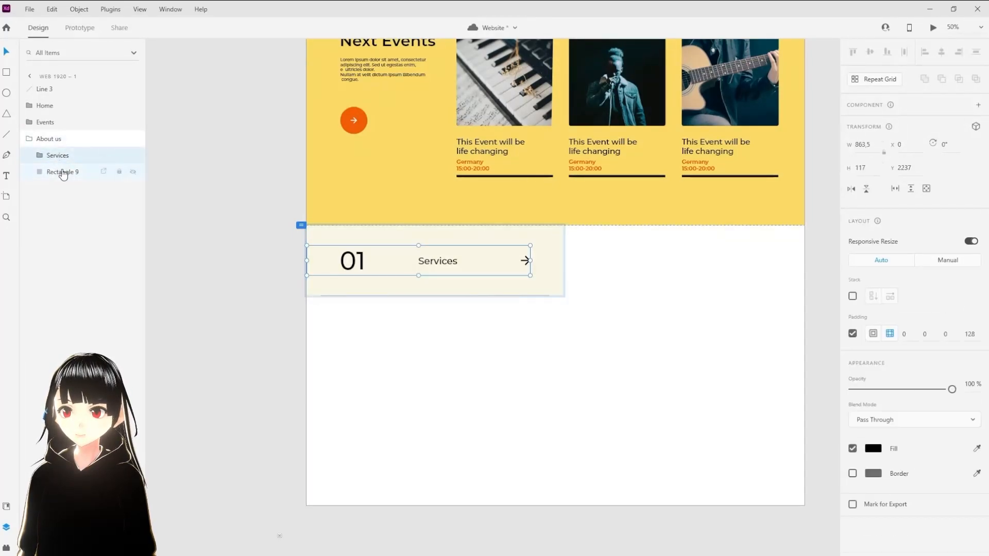
pyautogui.keyDown('shift'); pyautogui.click(69, 171); pyautogui.keyUp('shift')
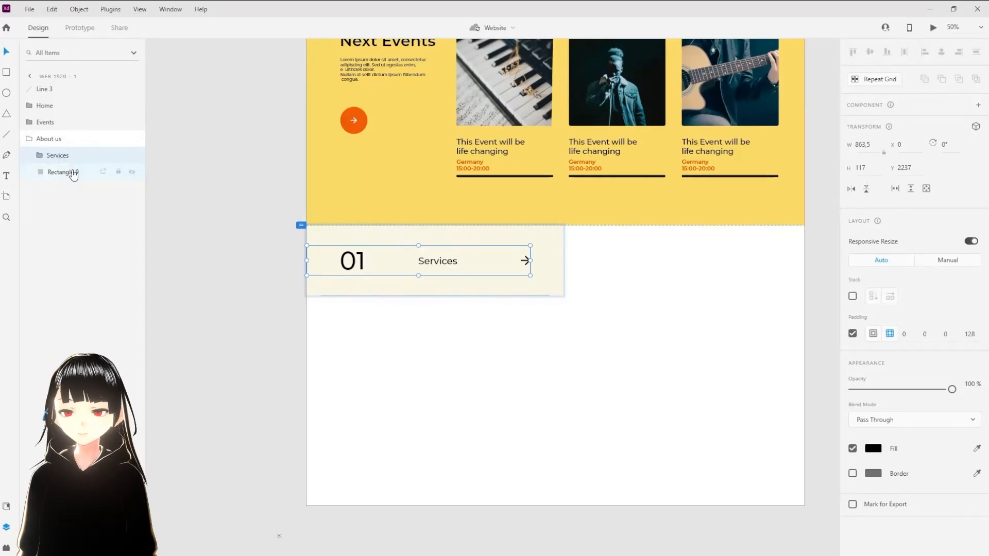
pyautogui.hotkey('ctrl', 'g')
pyautogui.doubleClick(61, 157)
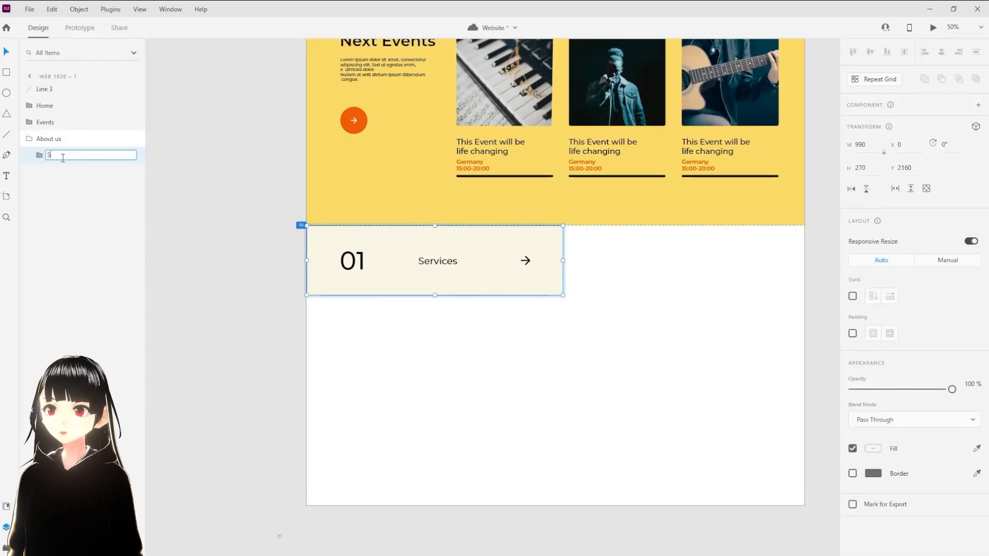
pyautogui.press('Return')
# Step: Move Line 3 into the outer Services group and place it beneath Rectangle 9 in the layer order
pyautogui.click(50, 90)
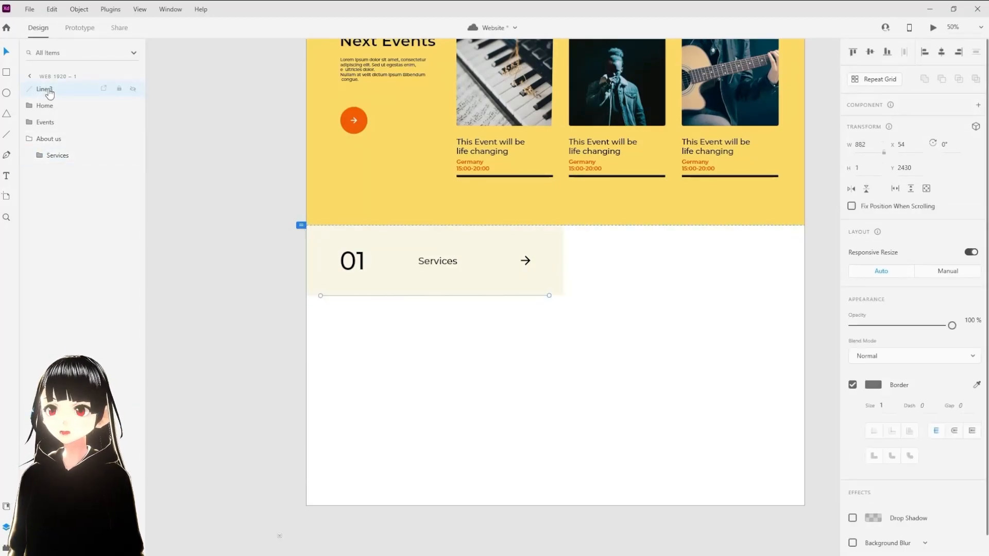
pyautogui.moveTo(52, 92); pyautogui.dragTo(65, 165)
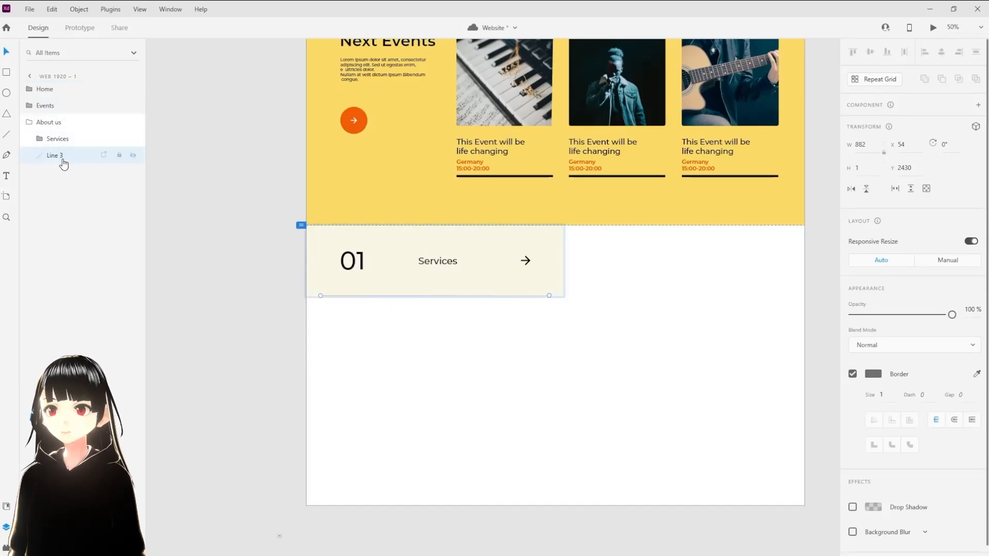
pyautogui.click(44, 141)
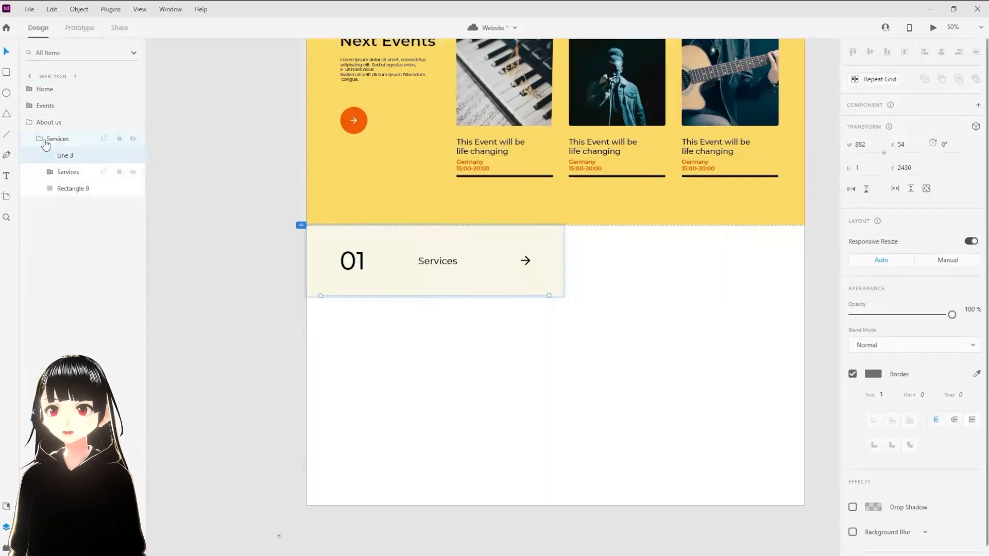
pyautogui.click(52, 172)
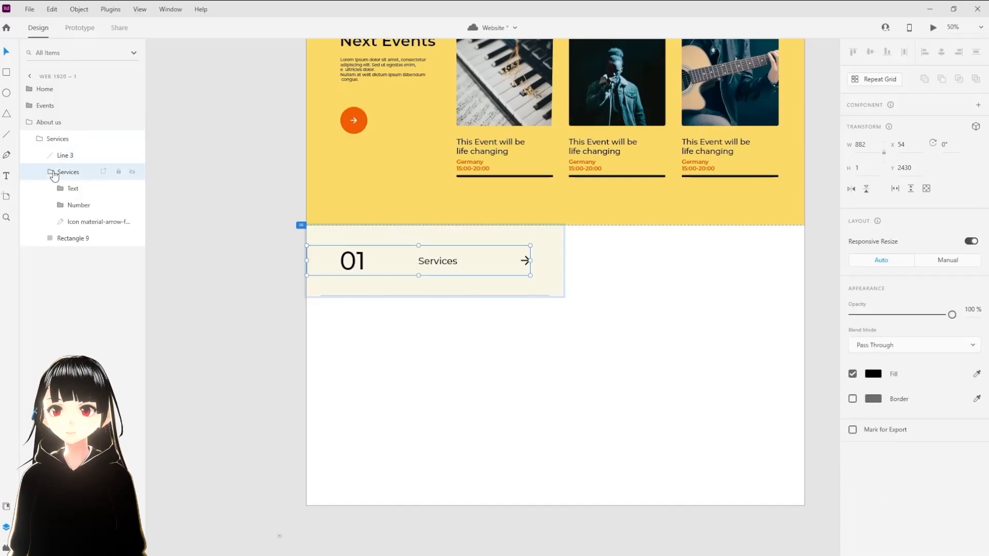
pyautogui.moveTo(63, 159); pyautogui.dragTo(72, 268)
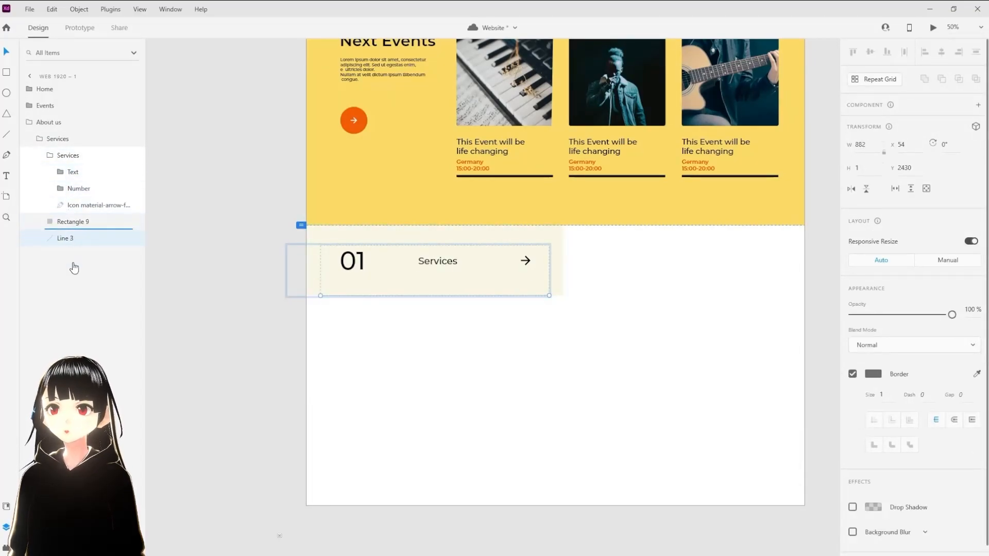
# Step: Duplicate the outer Services group three times and stack the copies directly below the first row
pyautogui.click(51, 157)
pyautogui.hotkey('ctrl', 'd')
pyautogui.hotkey('ctrl', 'd')
pyautogui.hotkey('ctrl', 'd')
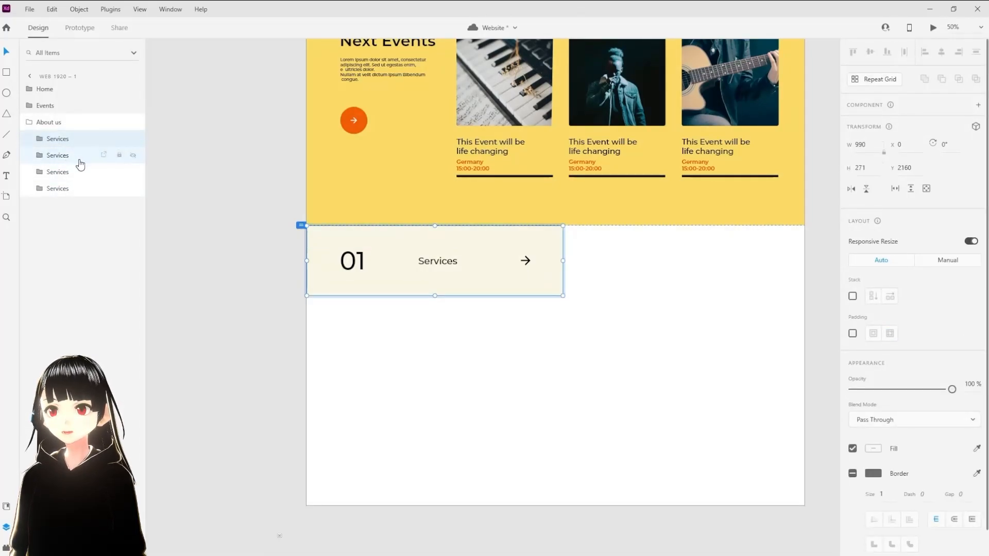
pyautogui.moveTo(382, 238); pyautogui.dragTo(391, 320)
pyautogui.moveTo(392, 261); pyautogui.dragTo(402, 467)
pyautogui.click(609, 424)
pyautogui.moveTo(642, 382); pyautogui.dragTo(618, 349)
# Step: Delete the divider line from the bottom Services row
pyautogui.doubleClick(488, 446)
pyautogui.click(40, 188)
pyautogui.click(65, 238)
pyautogui.press('Delete')
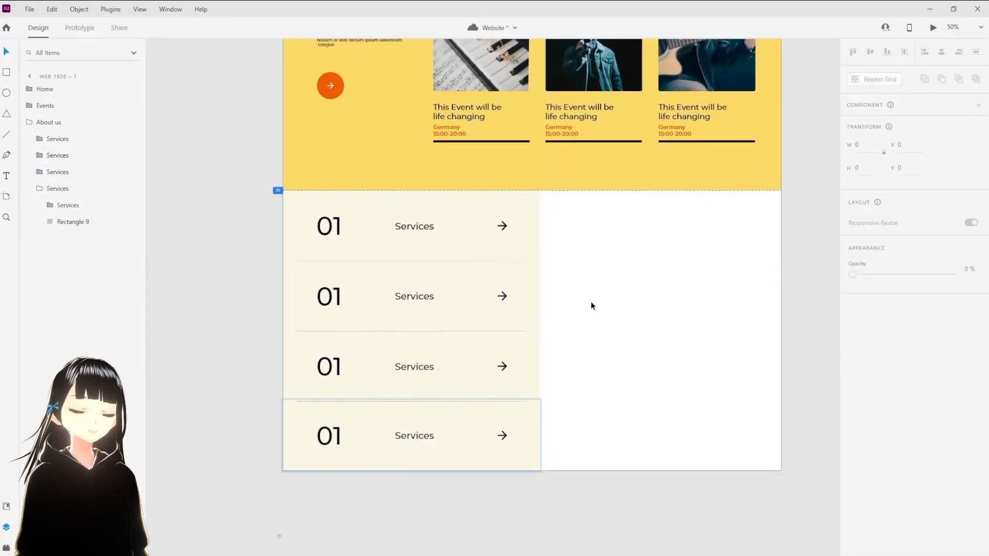
# Step: Change the second row's number to 02 and its label to "How it Works"
pyautogui.doubleClick(329, 296)
pyautogui.write('02')
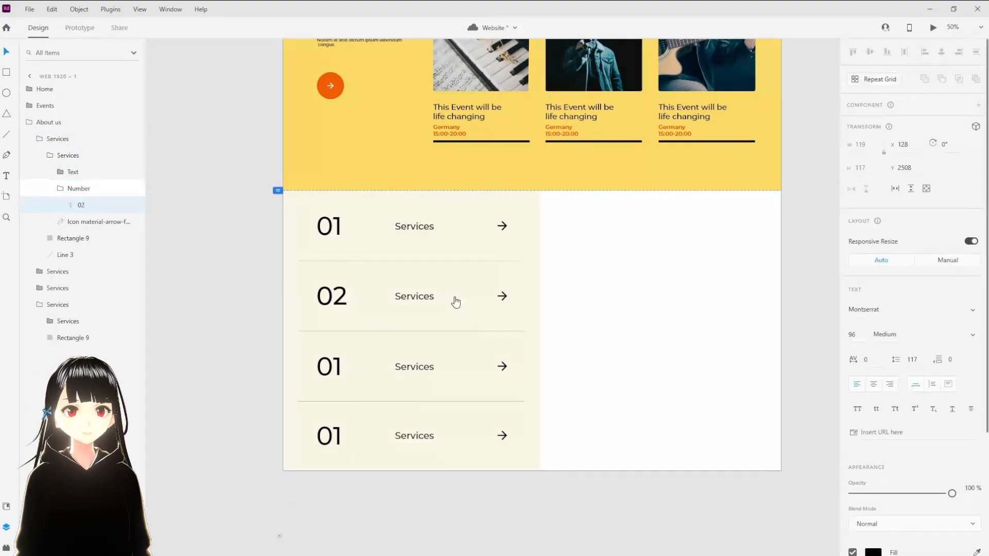
pyautogui.doubleClick(439, 302)
pyautogui.write('How it Works')
# Step: Change the third row's label to "Careers" and the fourth row's label to "Contact Us"
pyautogui.doubleClick(419, 366)
pyautogui.write('Careers')
pyautogui.doubleClick(415, 436)
pyautogui.write('Contact Us')
# Step: Change the third row's number to 03 and the fourth row's number to 04
pyautogui.click(340, 372)
pyautogui.doubleClick(340, 373)
pyautogui.write('03')
pyautogui.doubleClick(331, 433)
pyautogui.write('04')
# Step: Rename the second row's group and its nested group to "How it Works"
pyautogui.doubleClick(360, 247)
pyautogui.click(40, 138)
pyautogui.doubleClick(64, 155)
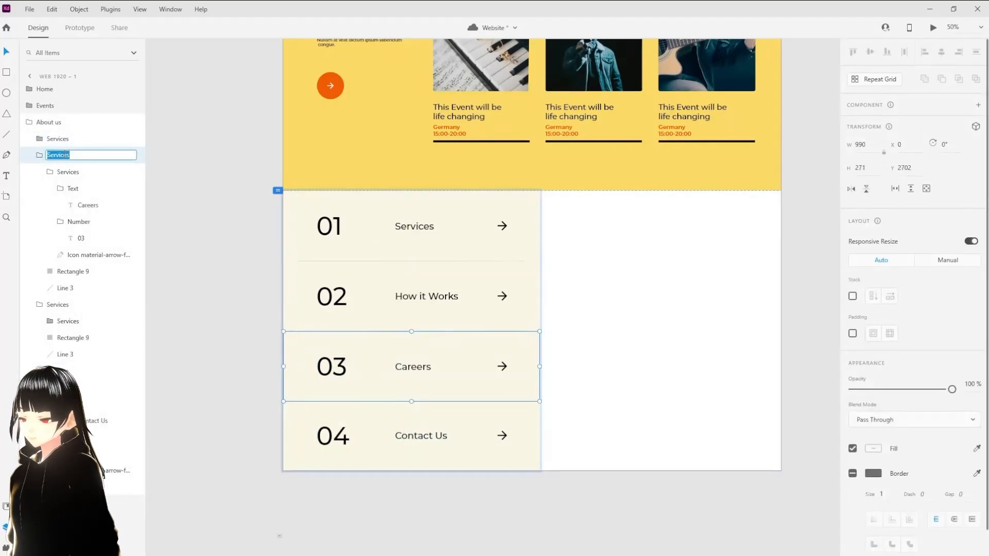
pyautogui.write('How it Works')
pyautogui.doubleClick(64, 173)
pyautogui.click(40, 156)
# Step: Rename the third row's group and its nested group to "Careers"
pyautogui.doubleClick(65, 188)
pyautogui.write('Ca')
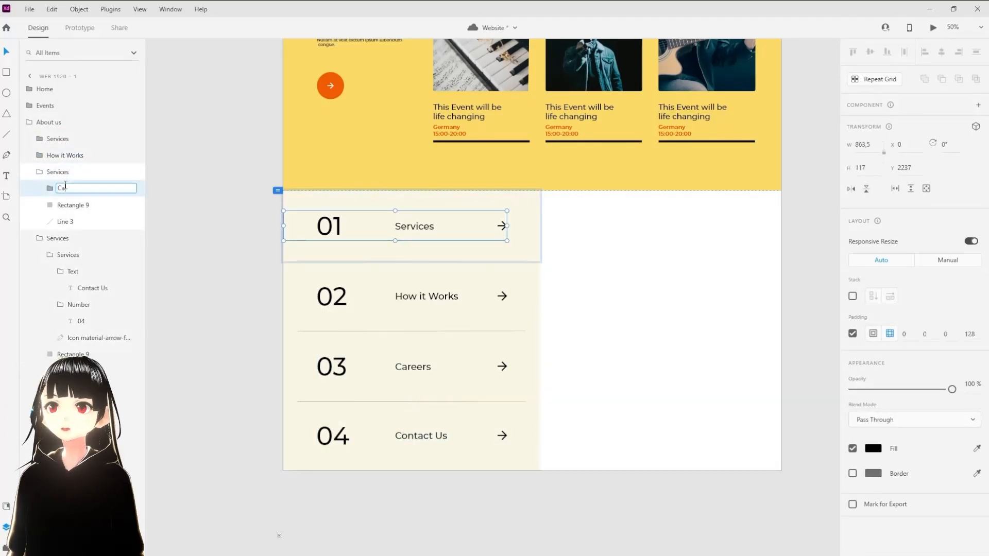
pyautogui.write('reers')
pyautogui.hotkey('ctrl', 'a')
pyautogui.doubleClick(66, 174)
pyautogui.write('Careers')
pyautogui.click(40, 171)
# Step: Rename the fourth row's group and its nested group to "Contact Us"
pyautogui.doubleClick(63, 189)
pyautogui.write('Contact Us')
pyautogui.hotkey('ctrl', 'a')
pyautogui.doubleClick(76, 206)
pyautogui.write('Contact Us')
pyautogui.click(40, 188)
pyautogui.click(216, 264)
pyautogui.scroll(3, 496, 309)
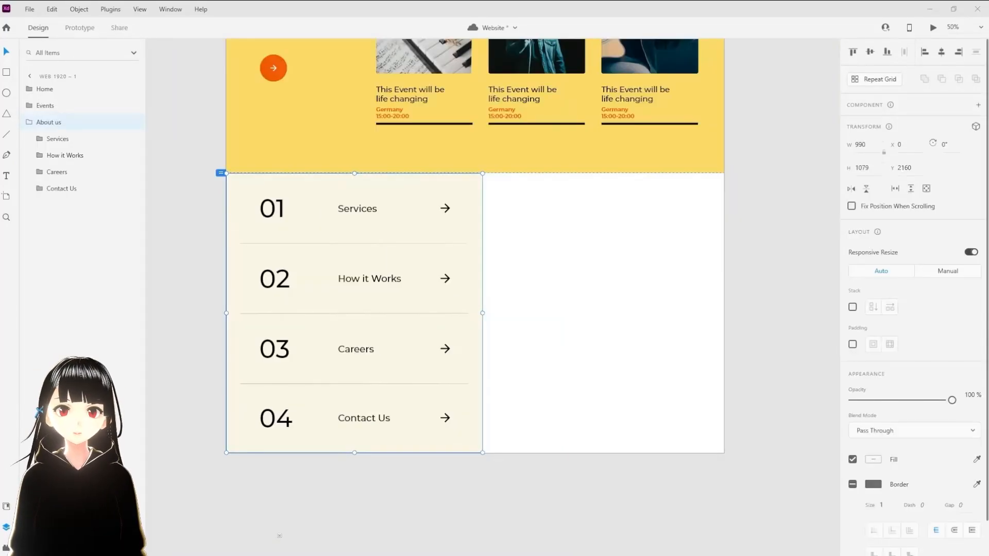
# Step: Draw a 938 × 1079 rectangle over the blank area beside the rows, move it last in the About us group, and fill it with #F29F05
pyautogui.click(680, 258)
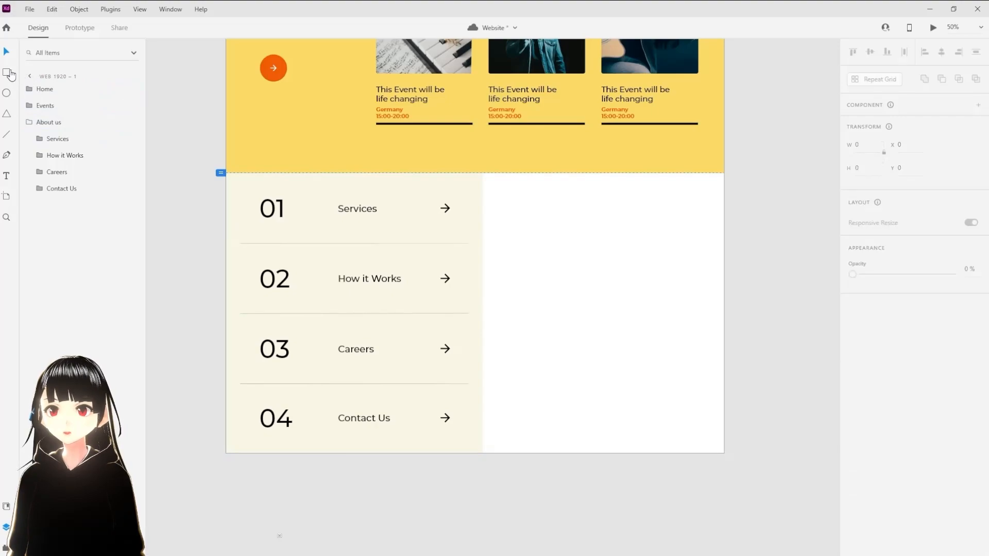
pyautogui.moveTo(723, 453)
pyautogui.mouseDown()
pyautogui.moveTo(612, 243)
pyautogui.moveTo(531, 184)
pyautogui.moveTo(481, 173)
pyautogui.mouseUp()
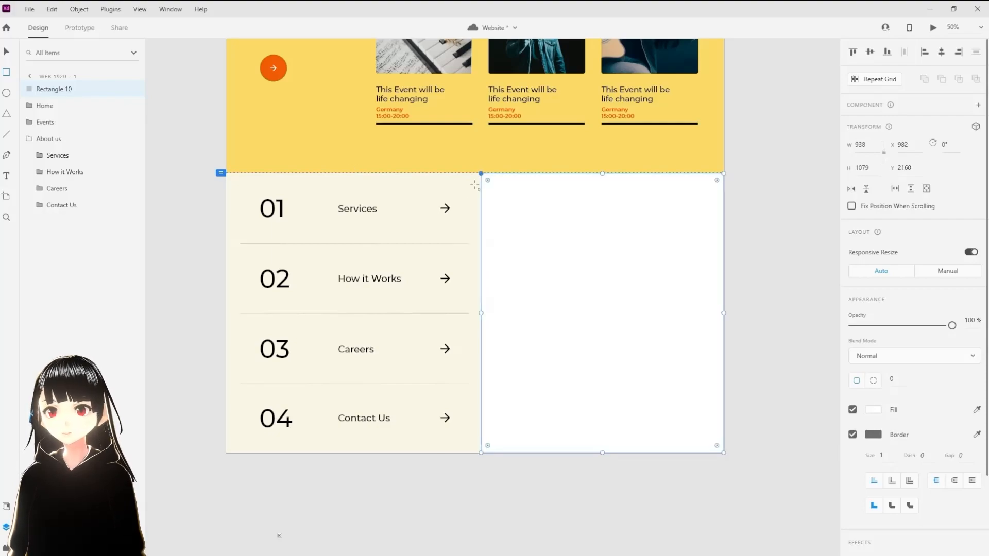
pyautogui.moveTo(82, 90); pyautogui.dragTo(75, 222)
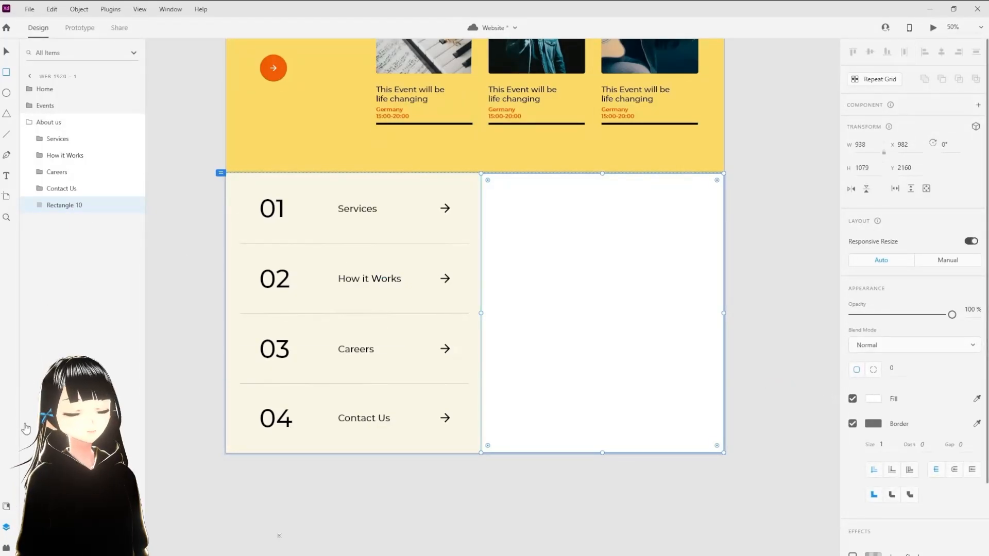
pyautogui.click(6, 508)
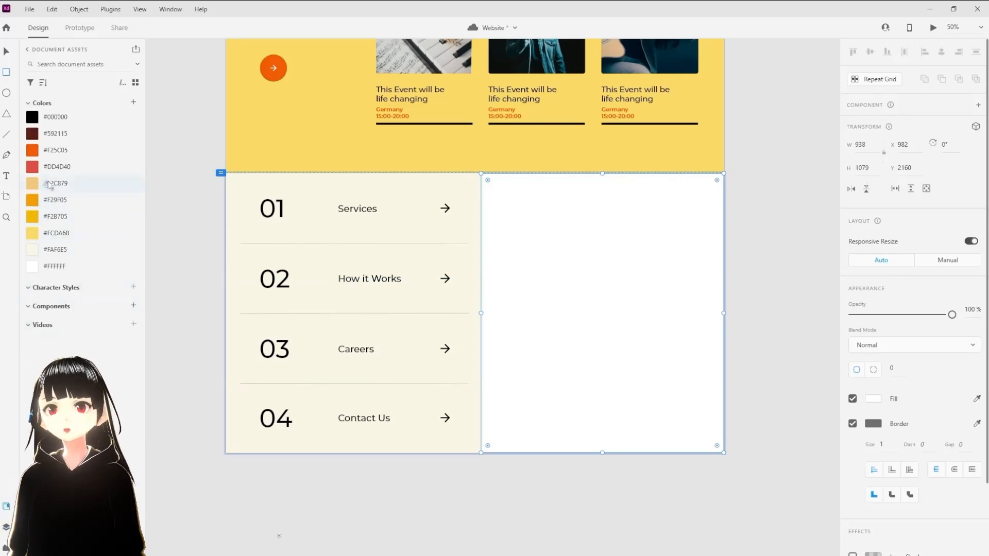
pyautogui.click(65, 205)
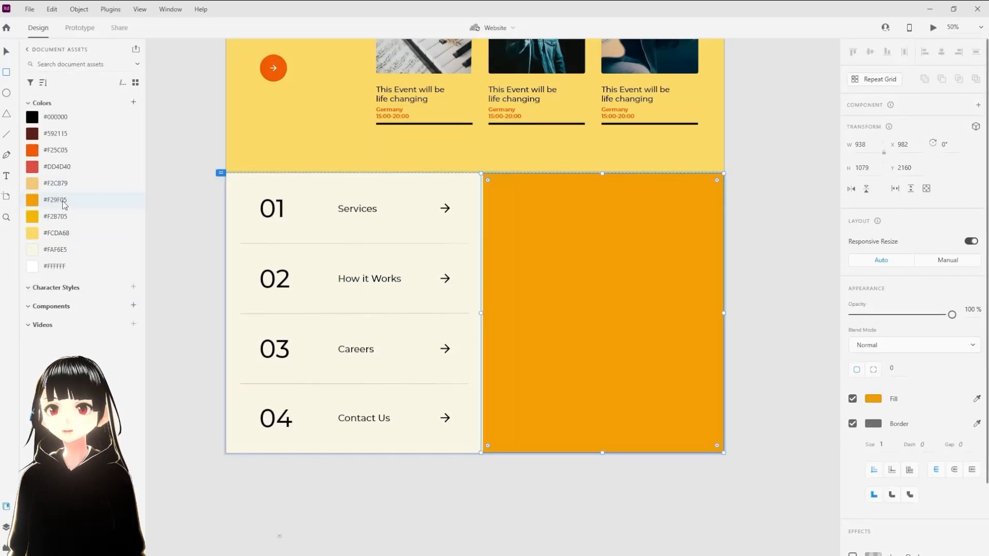
# Step: Paste the photo of the woman in autumn leaves, set its opacity to 50%, and position it over the orange rectangle
pyautogui.hotkey('ctrl', 'v')
pyautogui.moveTo(584, 302); pyautogui.dragTo(602, 293)
pyautogui.doubleClick(606, 302)
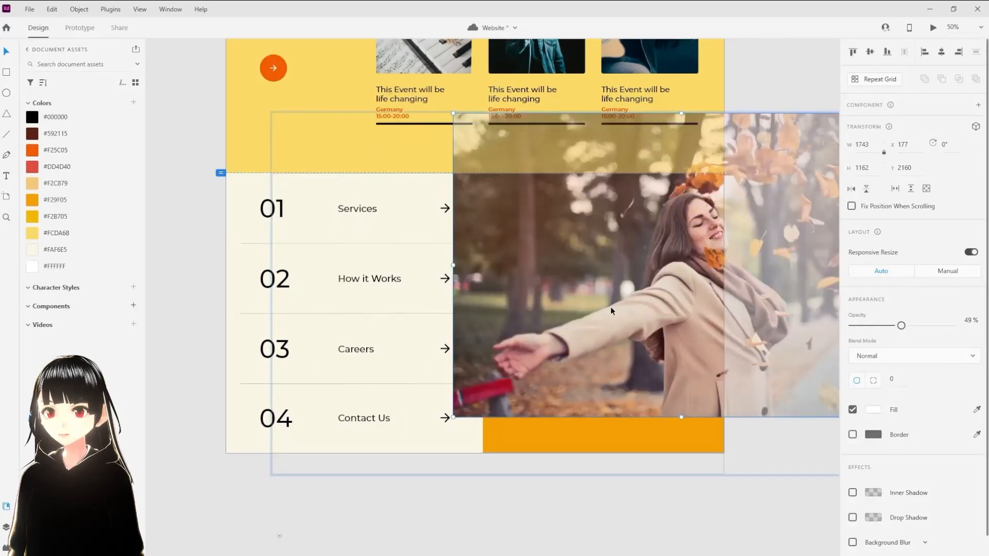
pyautogui.moveTo(901, 326); pyautogui.dragTo(902, 327)
pyautogui.doubleClick(563, 326)
pyautogui.moveTo(564, 298); pyautogui.dragTo(470, 337)
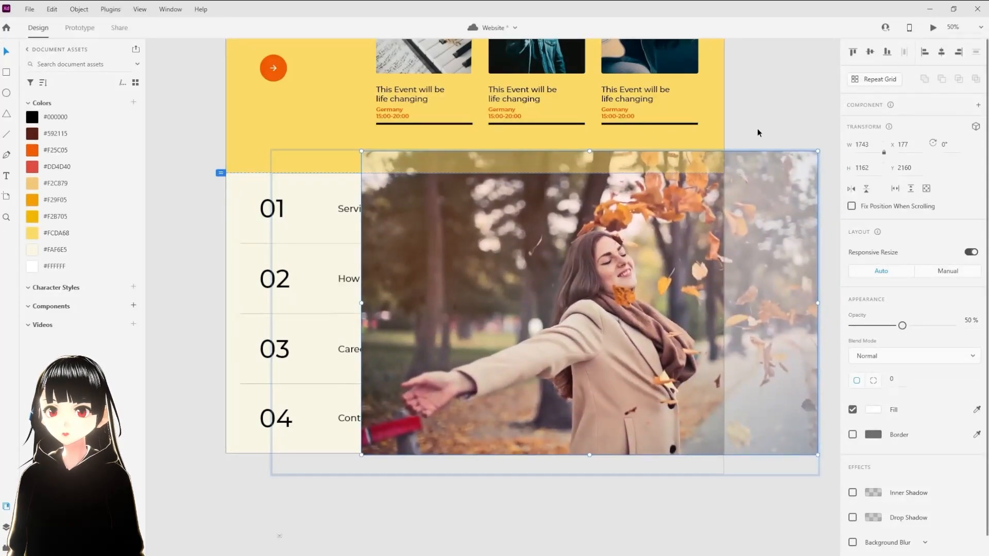
# Step: Mask the autumn photo with the orange rectangle
pyautogui.click(759, 130)
pyautogui.click(607, 252)
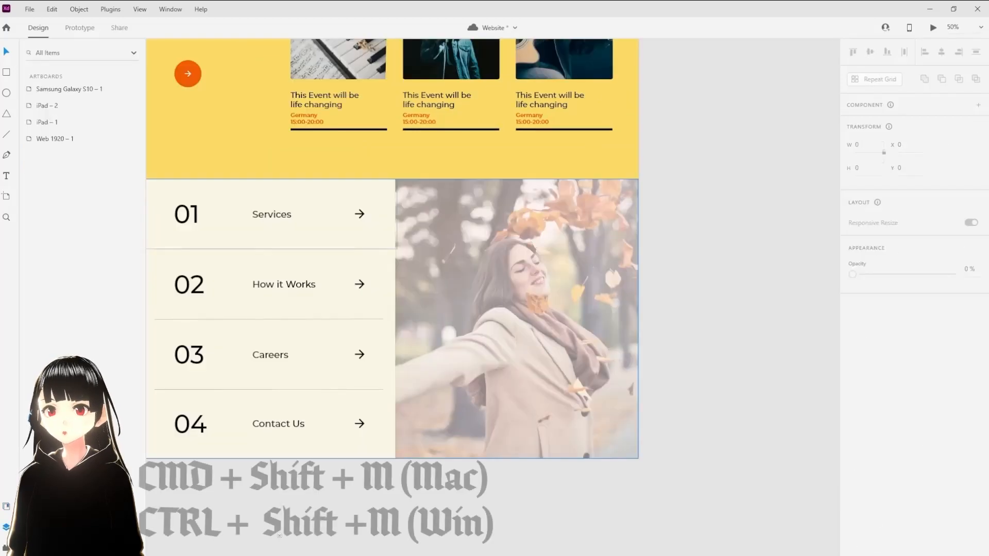
pyautogui.hotkey('ctrl', 'shift', 'm')
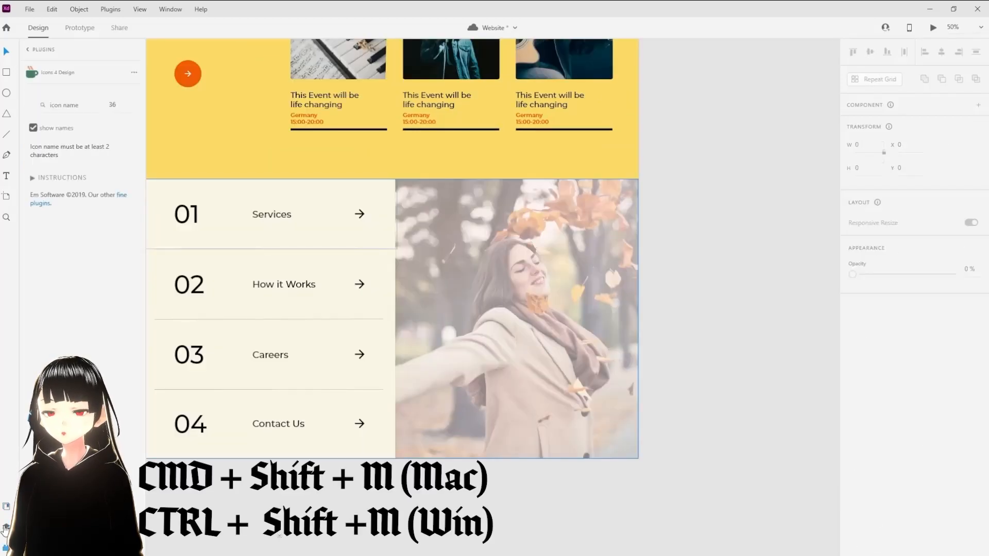
# Step: Move the photo's mask group below the Contact Us group within the About us group
pyautogui.click(6, 526)
pyautogui.click(330, 262)
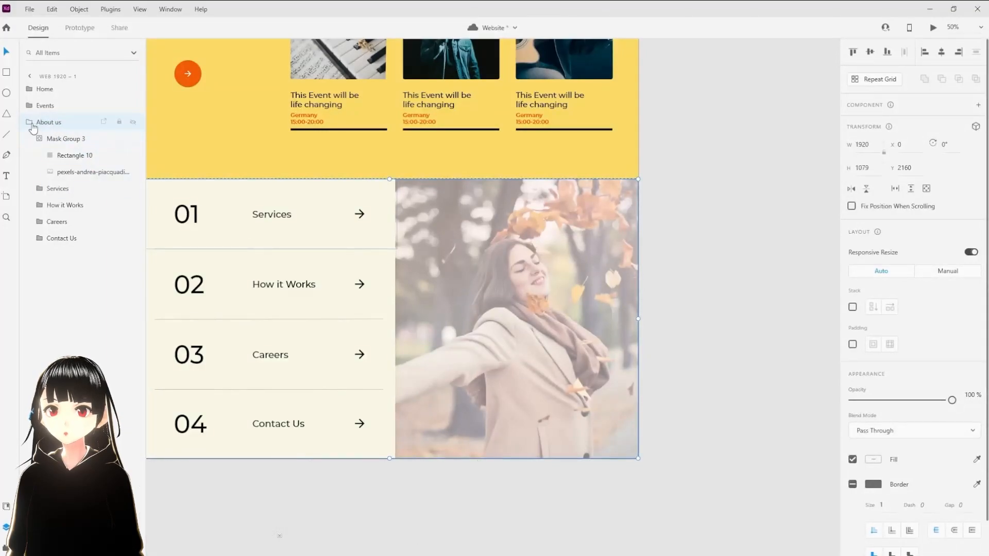
pyautogui.click(41, 140)
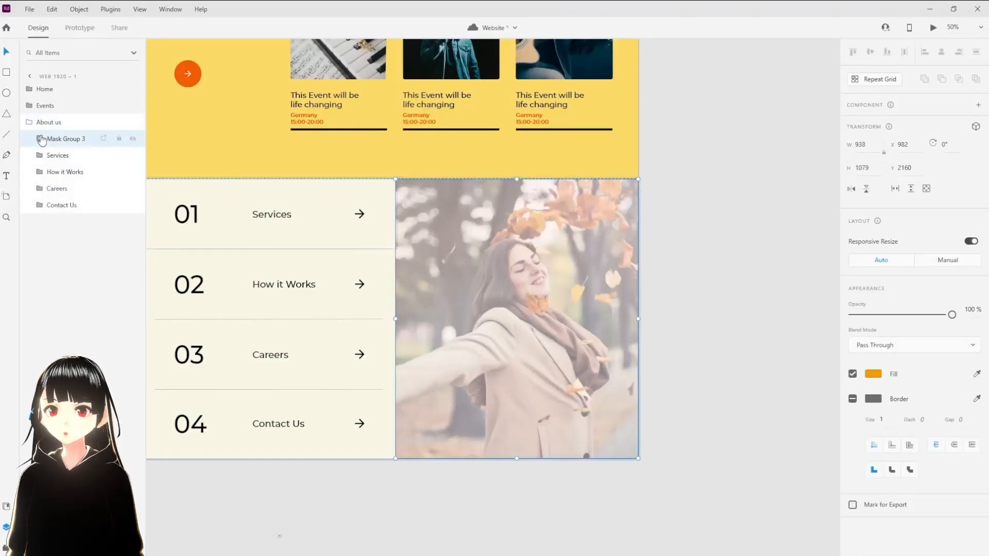
pyautogui.moveTo(55, 140); pyautogui.dragTo(55, 225)
pyautogui.click(55, 225)
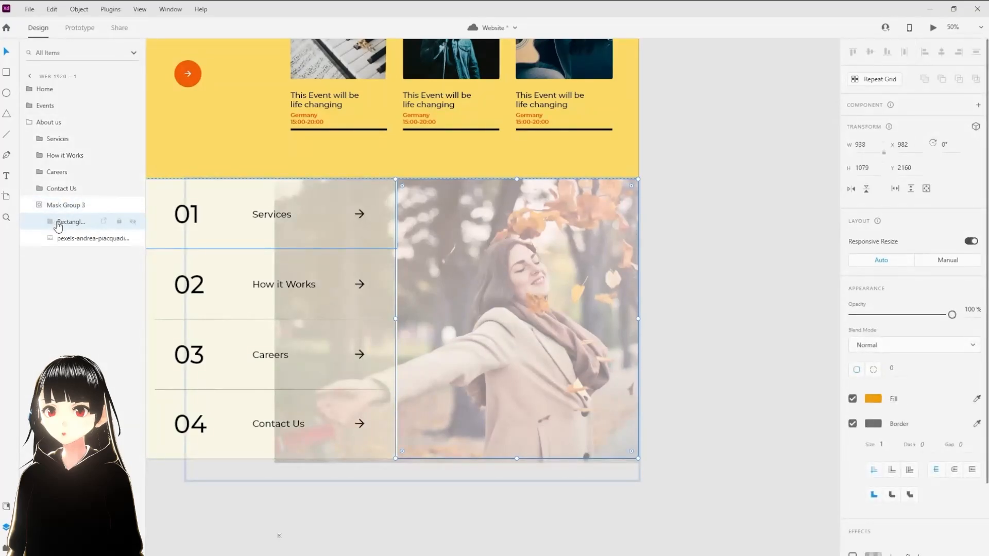
pyautogui.hotkey('ctrl', 'd')
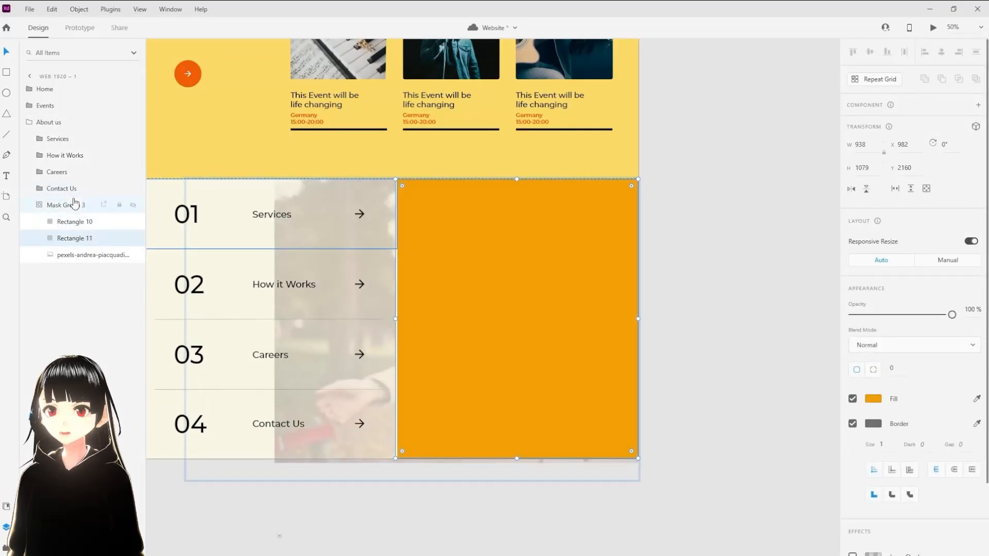
pyautogui.press('Delete')
# Step: Copy the mask's orange rectangle into the About us group and place the copy beneath the photo's mask group
pyautogui.click(77, 224)
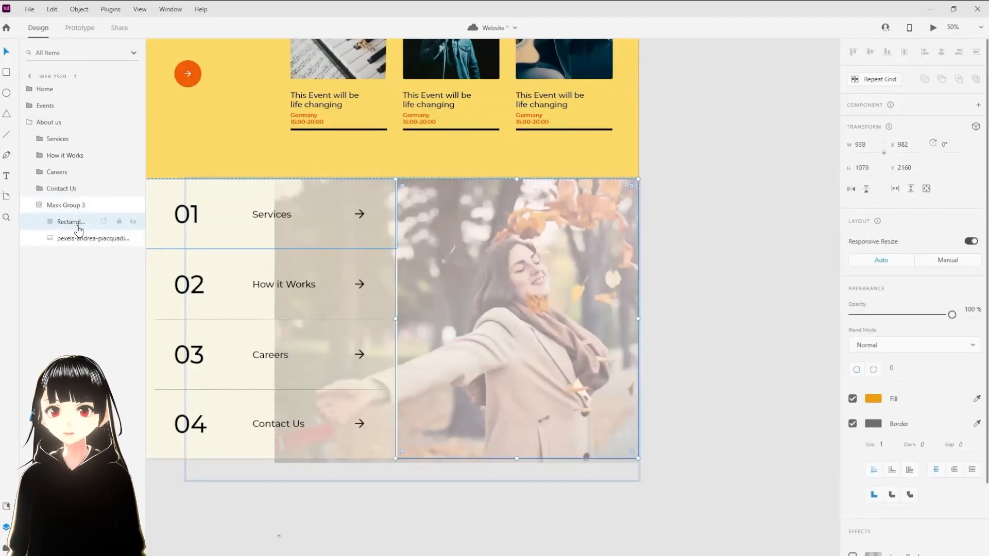
pyautogui.click(43, 208)
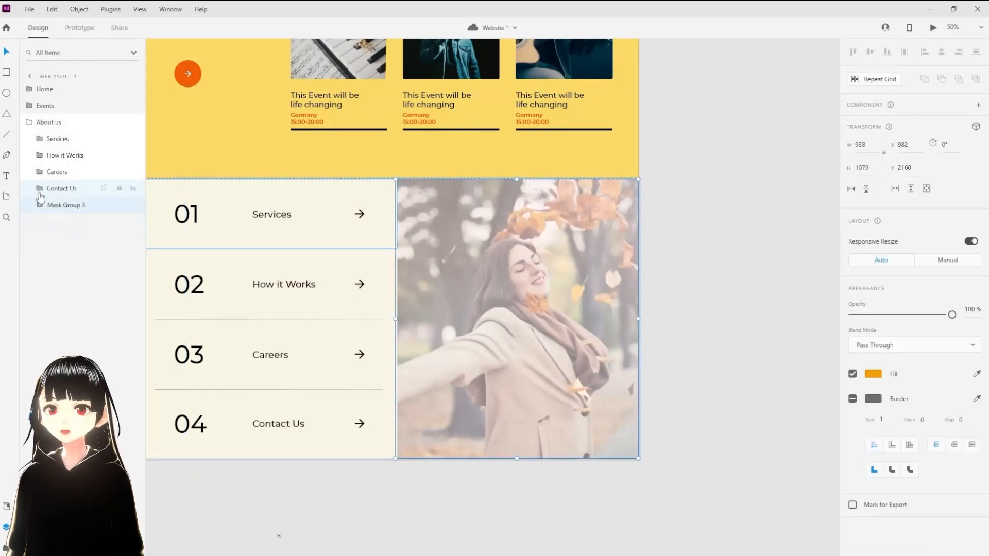
pyautogui.hotkey('ctrl', 'z')
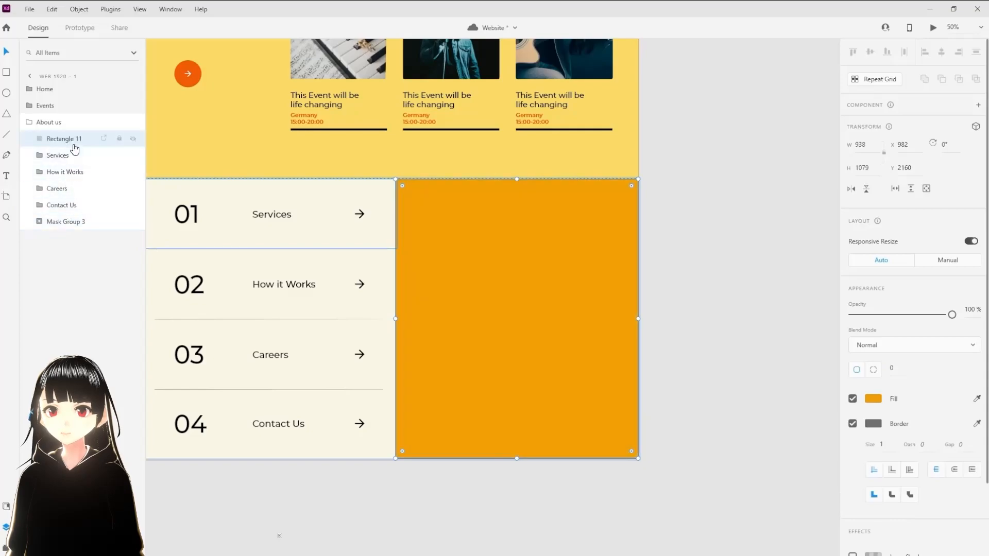
pyautogui.moveTo(78, 156); pyautogui.dragTo(80, 222)
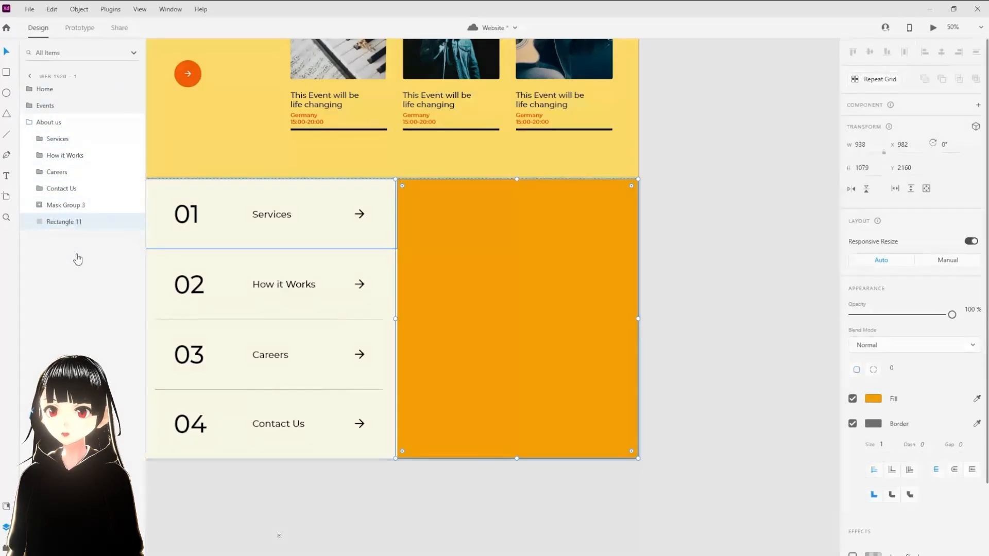
pyautogui.hotkey('ctrl', 'z')
pyautogui.hotkey('ctrl', 'shift', 'z')
pyautogui.click(693, 191)
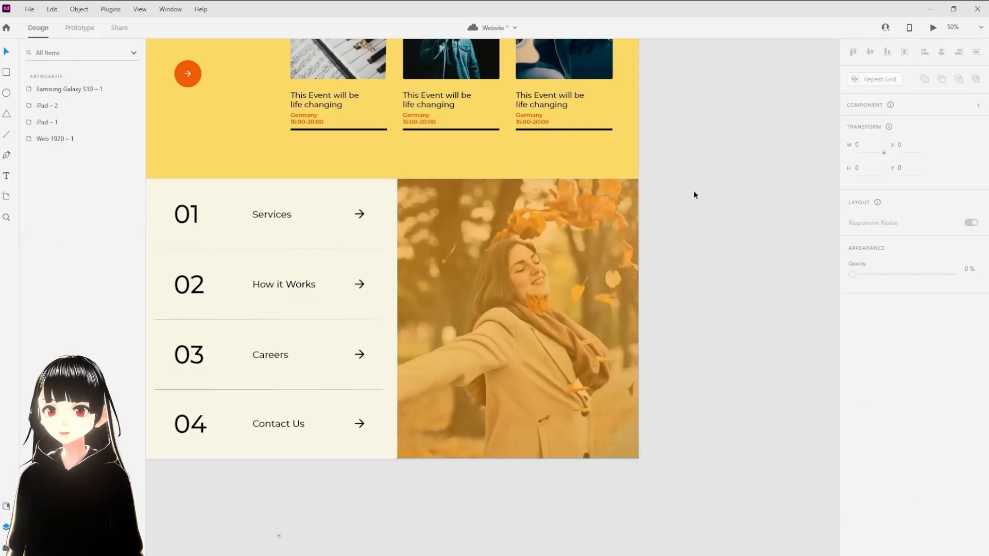
# Step: Group the masked photo with the orange rectangle beneath it and name the group "Mission Text"
pyautogui.click(468, 272)
pyautogui.doubleClick(468, 269)
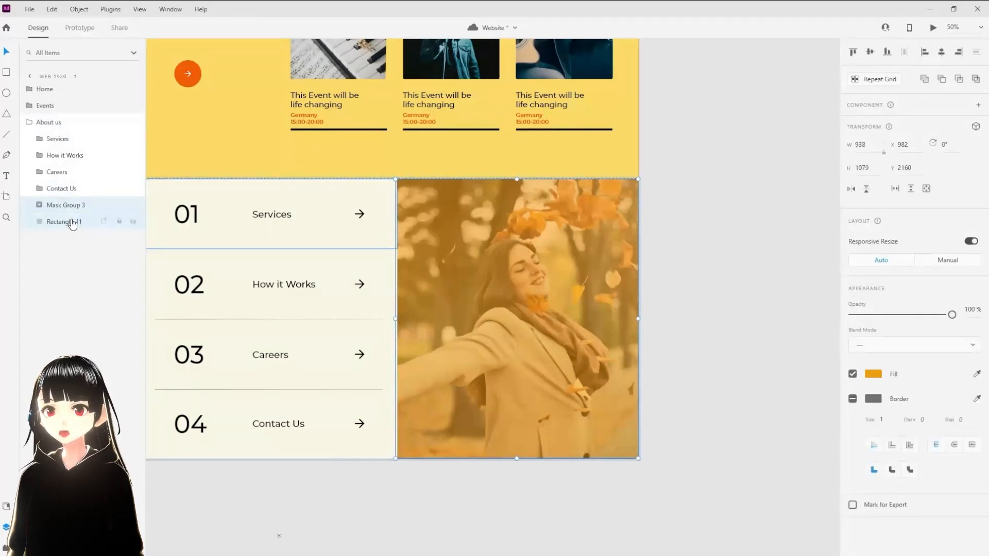
pyautogui.hotkey('ctrl', 'g')
pyautogui.doubleClick(54, 206)
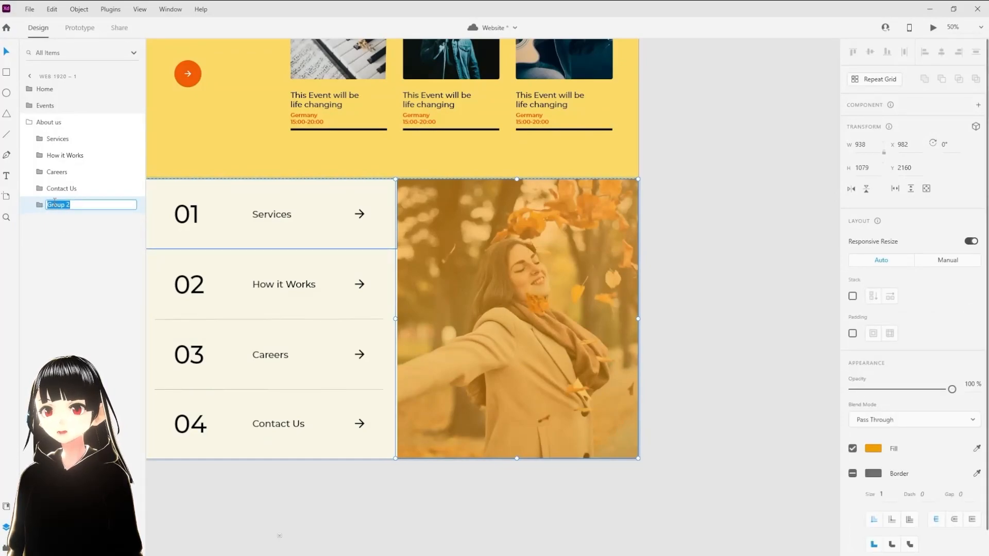
pyautogui.press('BackSpace')
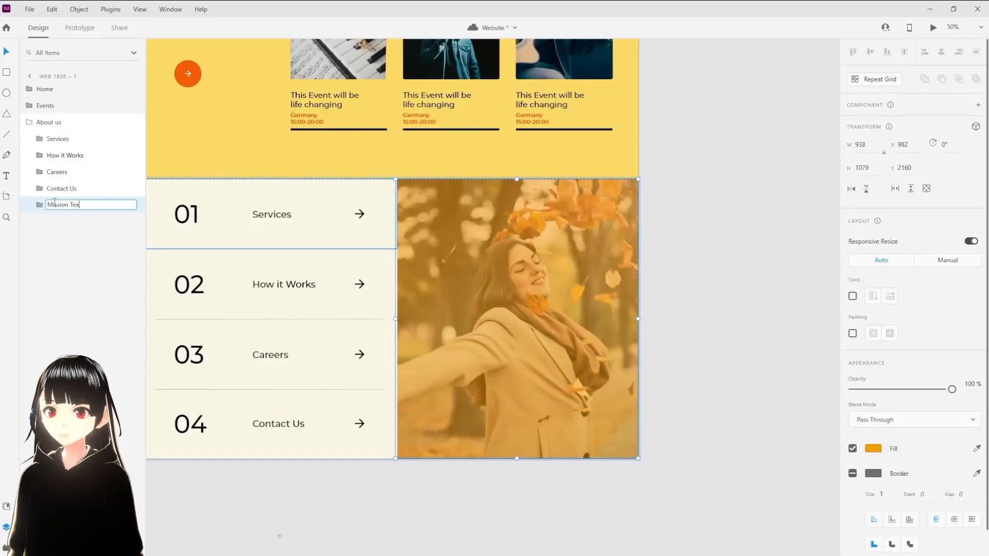
pyautogui.press('Return')
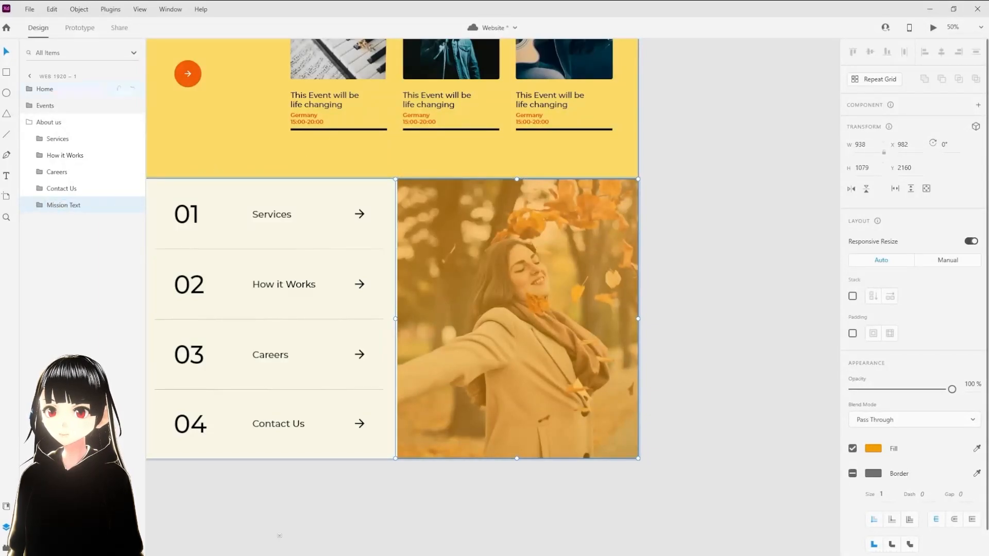
# Step: Group the Services, How it Works, Careers and Contact Us groups and name the new group "Information"
pyautogui.click(49, 144)
pyautogui.keyDown('shift'); pyautogui.click(57, 155); pyautogui.keyUp('shift')
pyautogui.keyDown('shift'); pyautogui.click(59, 172); pyautogui.keyUp('shift')
pyautogui.keyDown('shift'); pyautogui.click(66, 188); pyautogui.keyUp('shift')
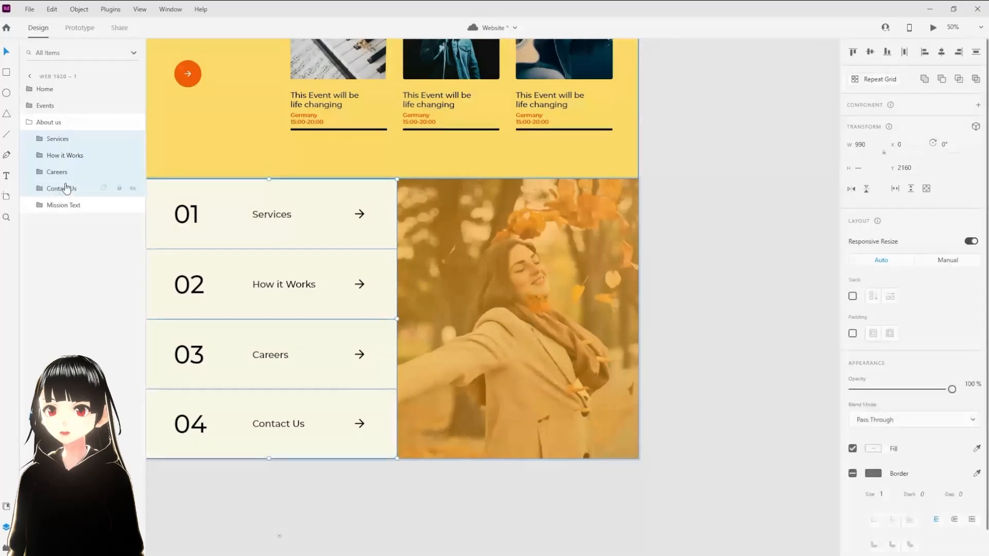
pyautogui.hotkey('ctrl', 'g')
pyautogui.doubleClick(67, 138)
pyautogui.write('In')
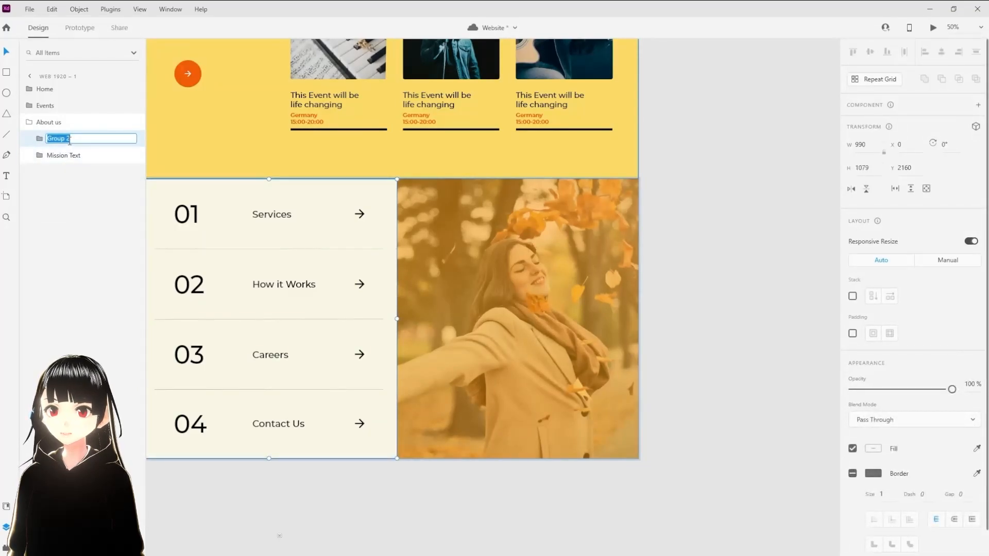
pyautogui.write('formation')
pyautogui.press('Return')
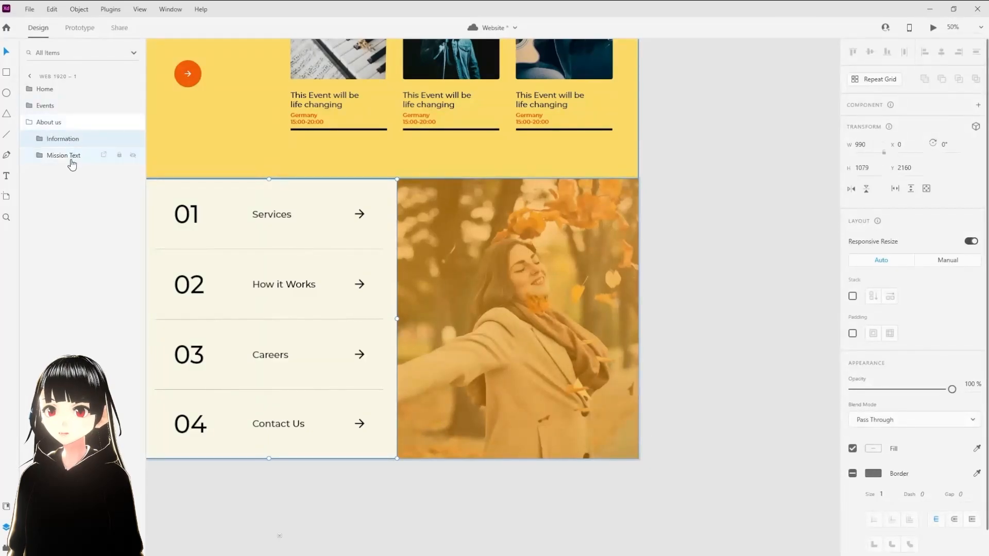
# Step: Add the three-line heading "Our / Mission / &Vision" over the autumn photo
pyautogui.click(67, 156)
pyautogui.press('t')
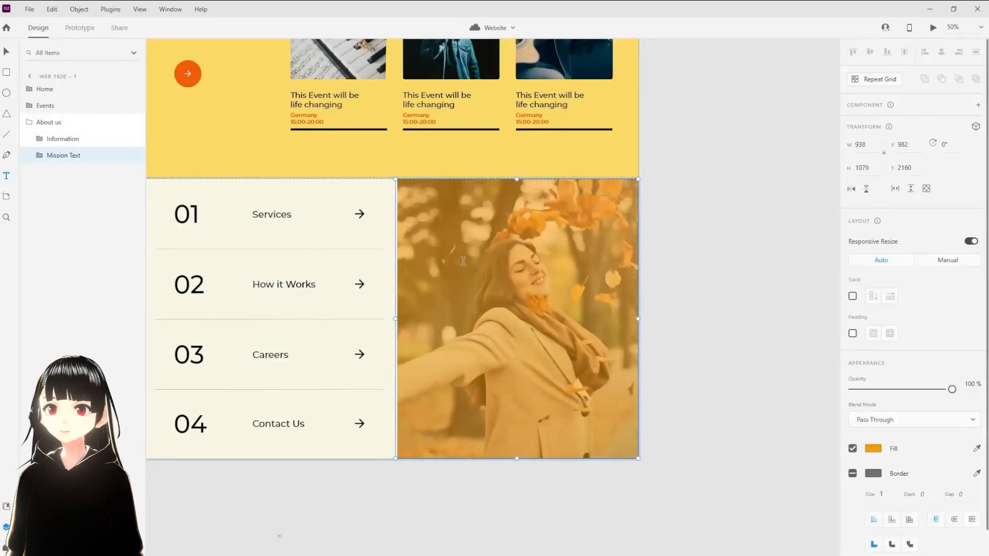
pyautogui.click(447, 252)
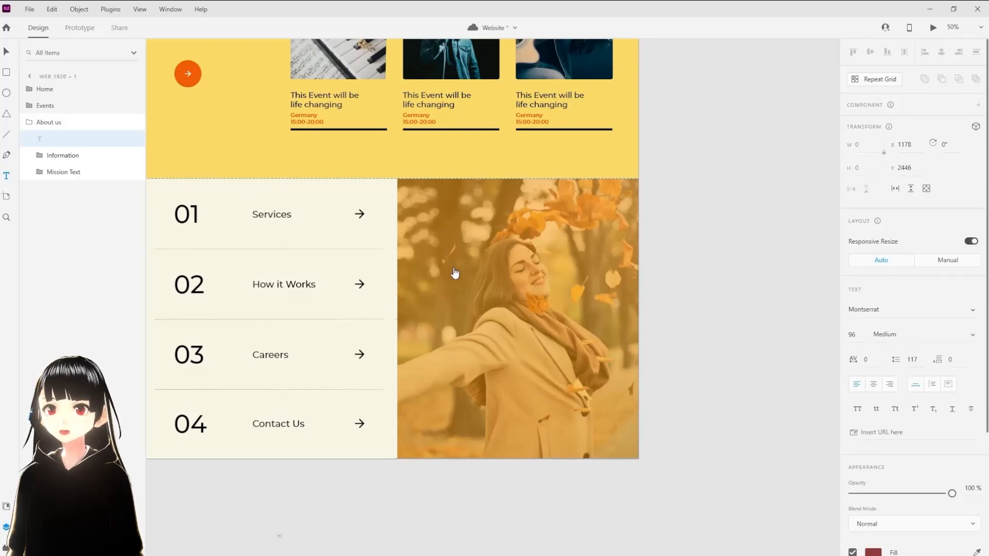
pyautogui.write('Our')
pyautogui.press('Return')
pyautogui.write('Mission')
pyautogui.press('Return')
pyautogui.write('&Vusion')
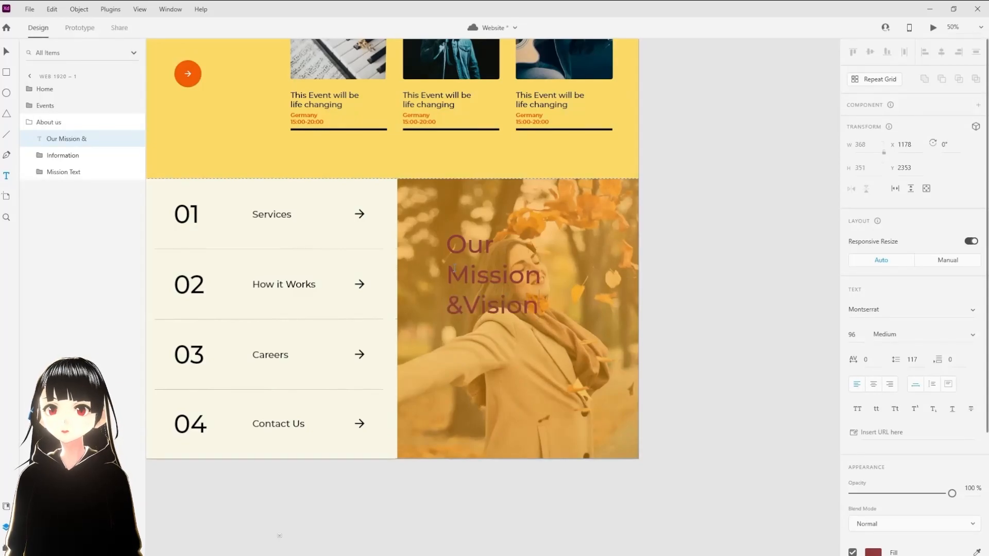
# Step: Set the fill of the whole mission heading to white
pyautogui.hotkey('ctrl', 'a')
pyautogui.scroll(-4, 907, 506)
pyautogui.click(873, 384)
pyautogui.moveTo(758, 346); pyautogui.dragTo(693, 221)
pyautogui.click(694, 221)
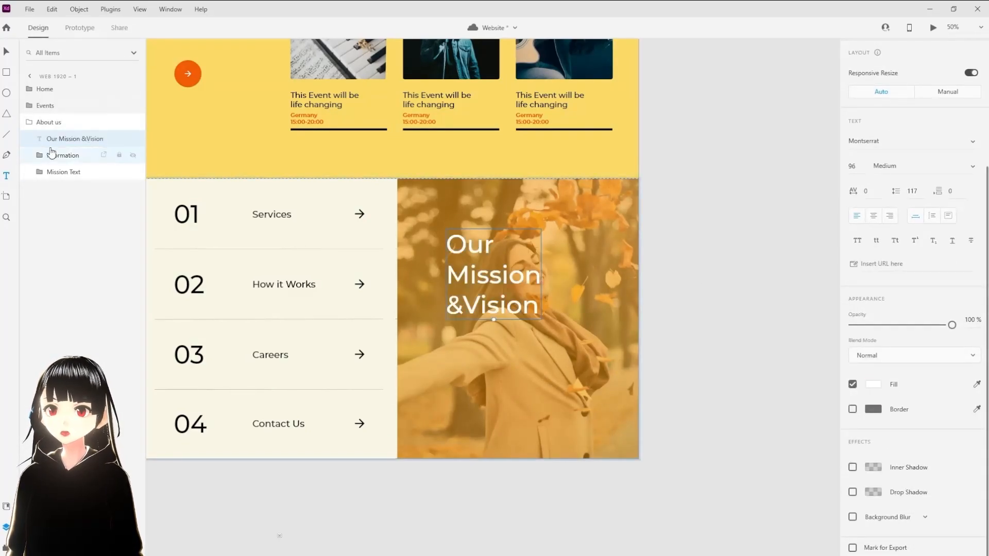
# Step: Rename the Mission Text group to "Mission Image" and select the mission heading's text layer
pyautogui.click(50, 178)
pyautogui.moveTo(50, 178); pyautogui.dragTo(58, 132)
pyautogui.click(41, 157)
pyautogui.click(41, 157)
pyautogui.doubleClick(74, 172)
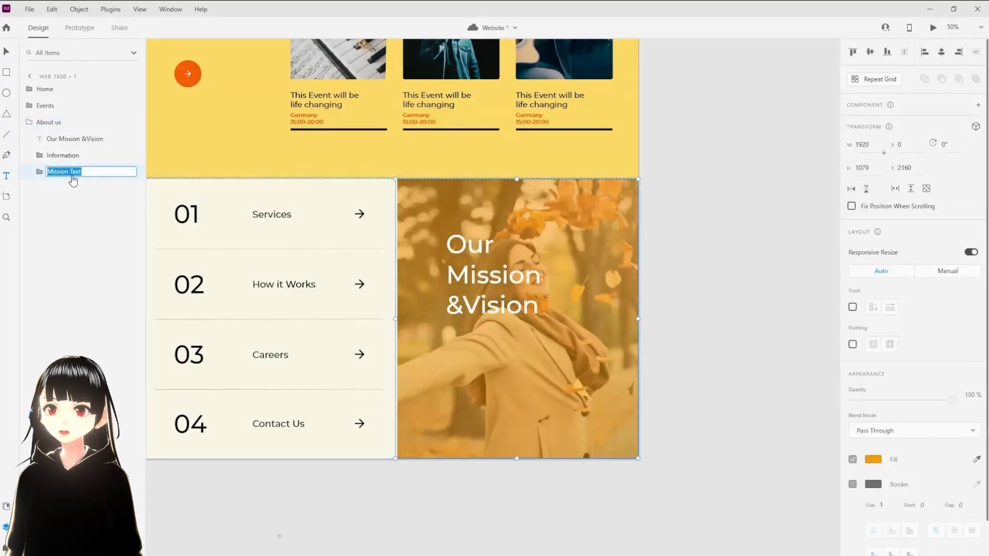
pyautogui.click(80, 173)
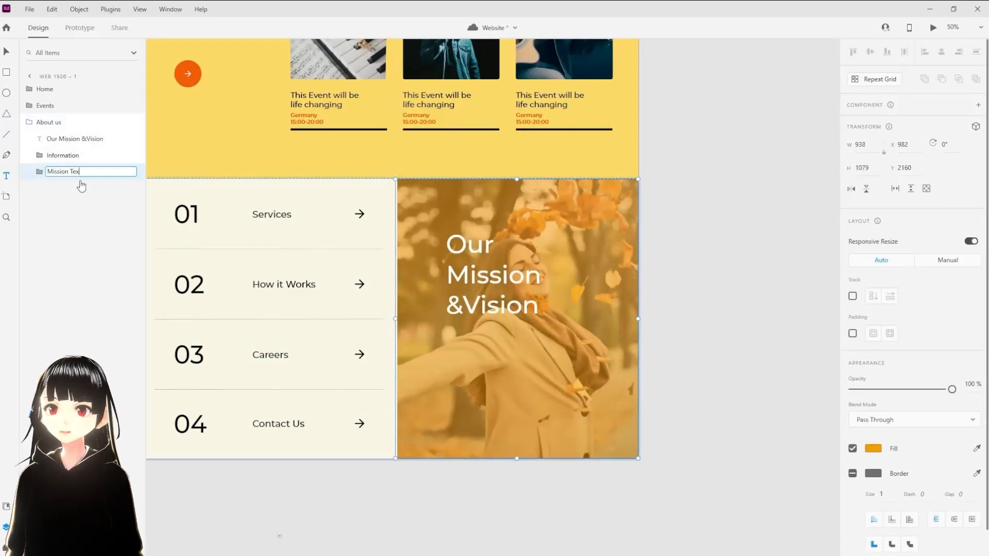
pyautogui.write('Image')
pyautogui.press('Return')
pyautogui.click(75, 139)
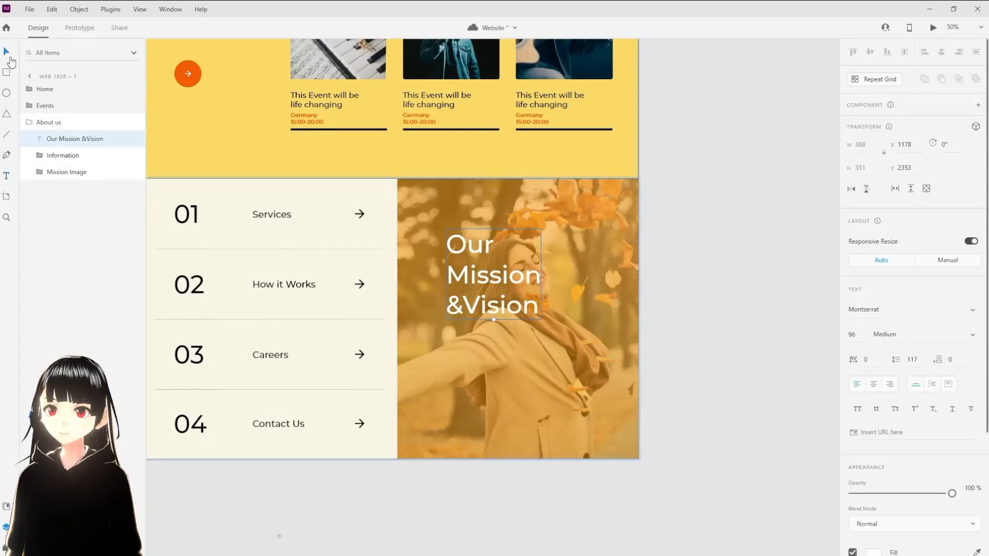
# Step: Paste the placeholder paragraph onto the autumn photo and place it below the mission heading
pyautogui.click(486, 342)
pyautogui.hotkey('ctrl', 'v')
pyautogui.moveTo(488, 282); pyautogui.dragTo(488, 352)
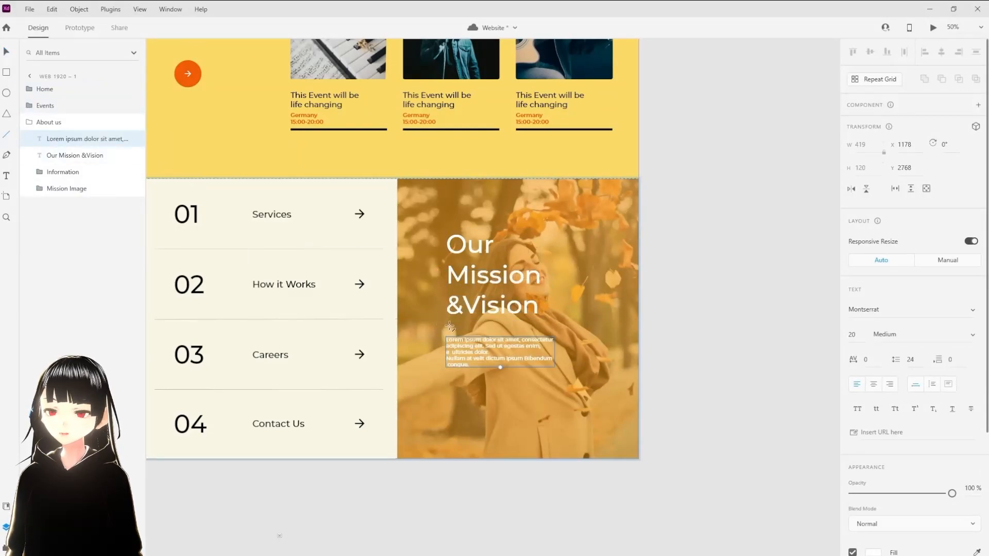
# Step: Draw a horizontal line about 360 px wide between the mission heading and paragraph, with a black #000000 border of size 8
pyautogui.moveTo(446, 325); pyautogui.dragTo(539, 326)
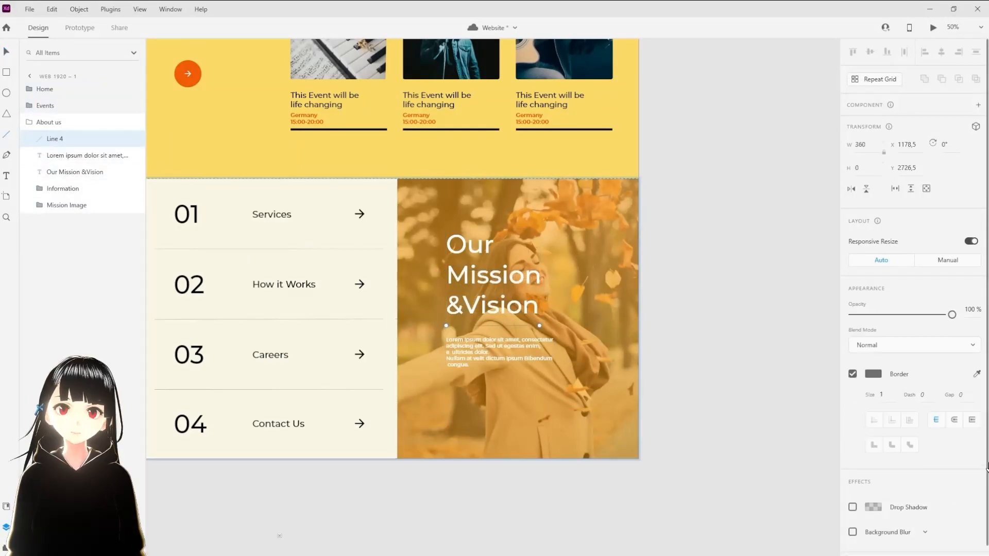
pyautogui.click(894, 392)
pyautogui.scroll(-1, 921, 456)
pyautogui.press('Return')
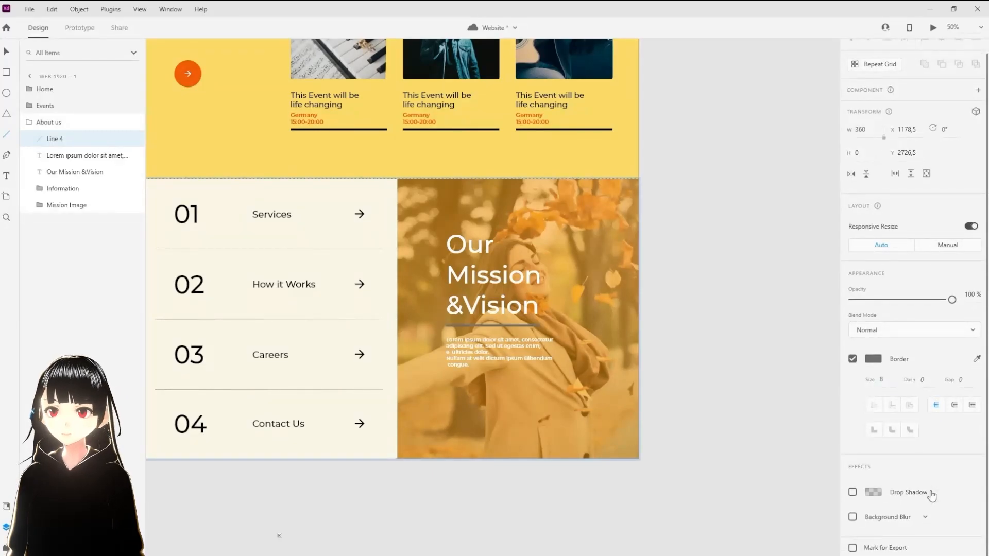
pyautogui.click(873, 359)
pyautogui.moveTo(746, 331); pyautogui.dragTo(712, 410)
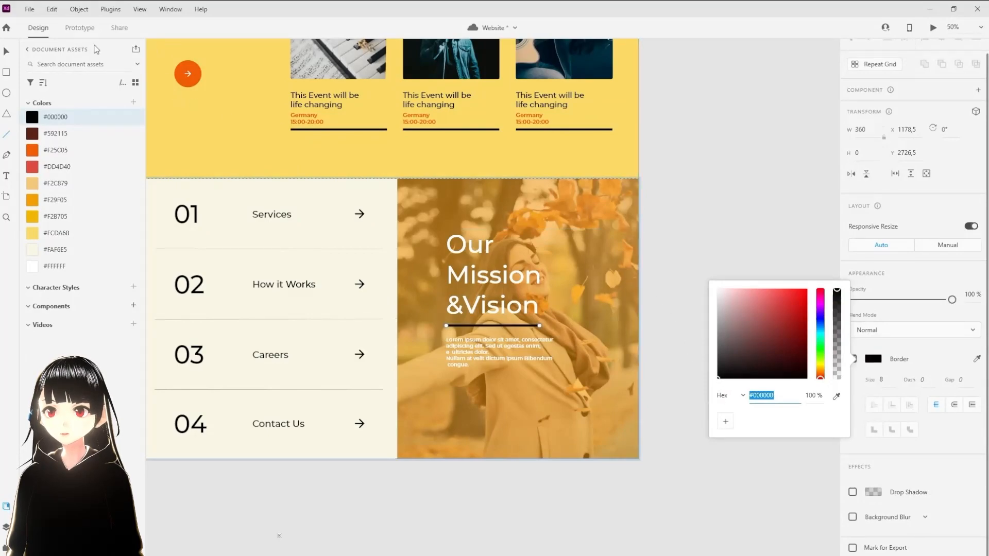
# Step: Put the black line under the mission heading in its own group inside Mission Text and name the group "Line"
pyautogui.click(10, 57)
pyautogui.click(475, 273)
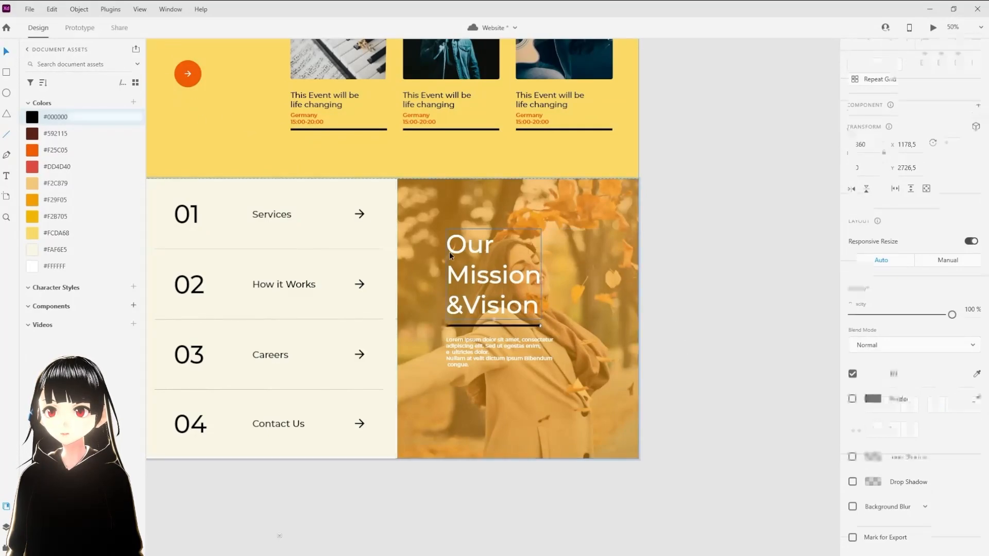
pyautogui.hotkey('ctrl', 'y')
pyautogui.click(60, 156)
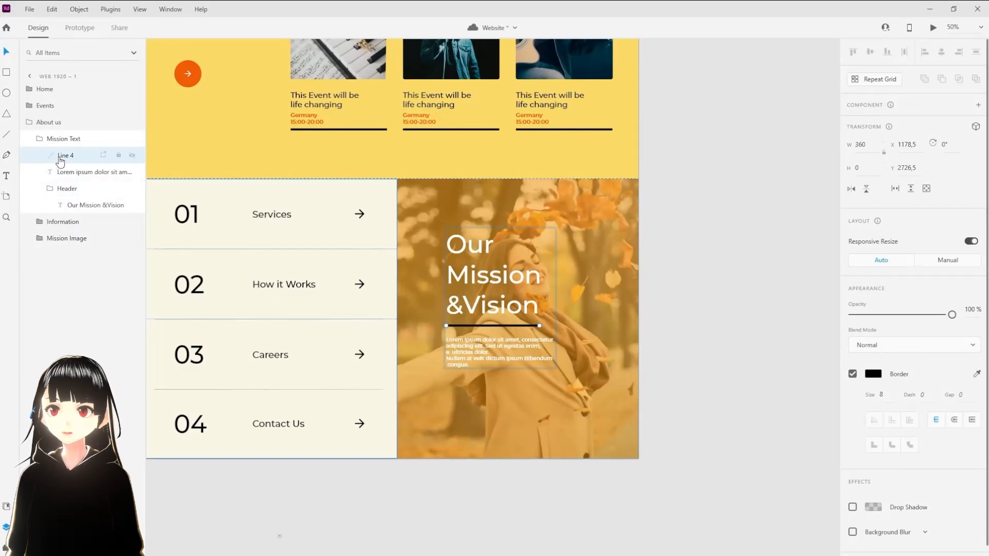
pyautogui.hotkey('ctrl', 'g')
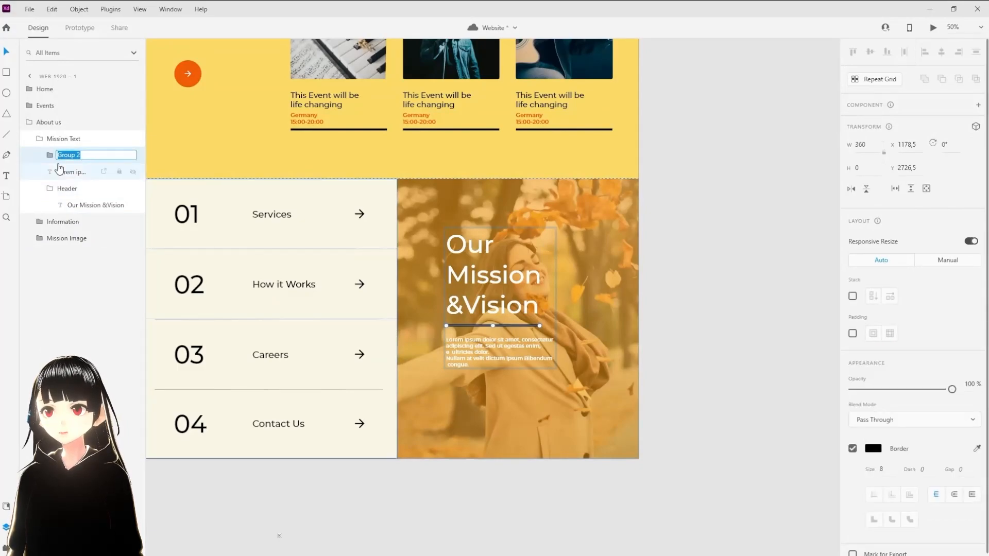
pyautogui.write('Line')
pyautogui.press('Return')
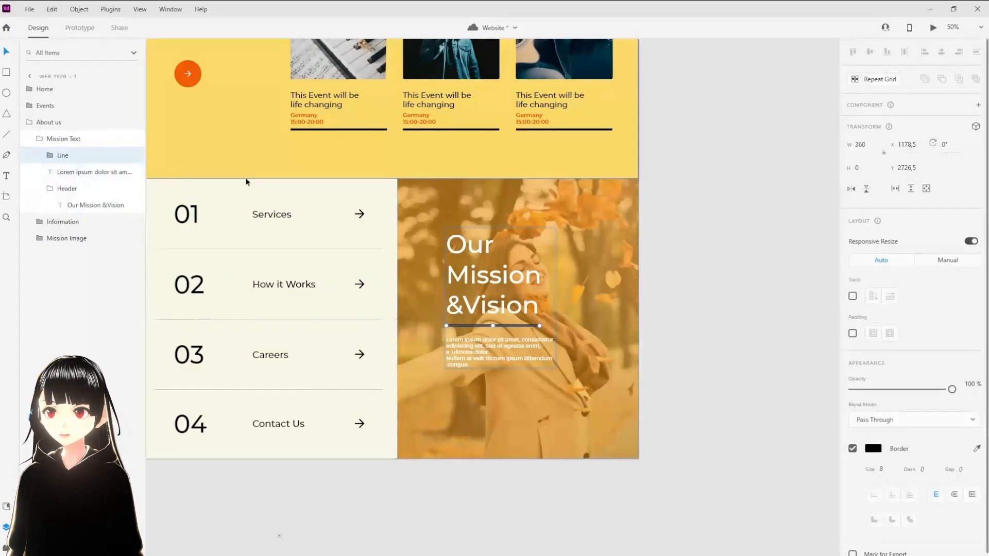
# Step: Enable padding on the Line group and set its bottom padding to 28
pyautogui.click(853, 334)
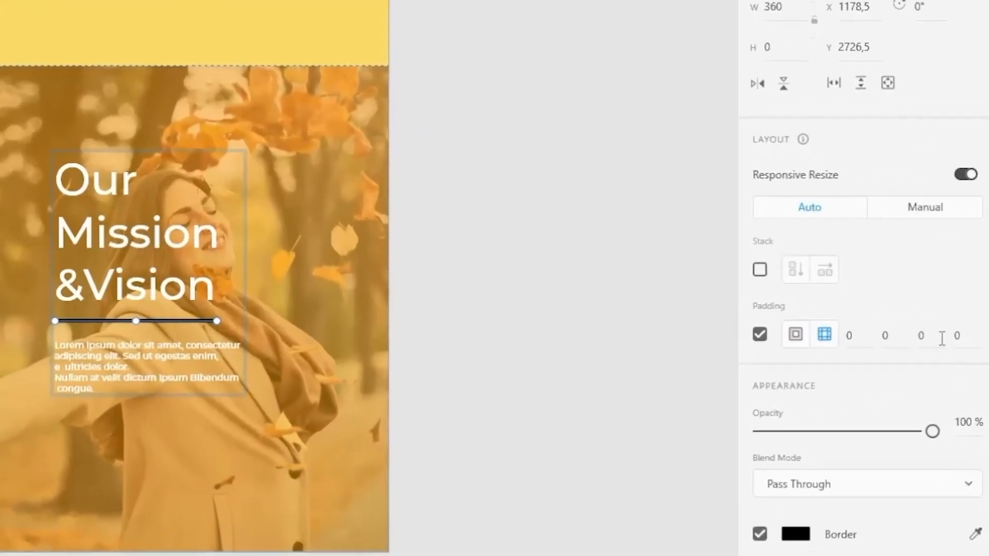
pyautogui.click(952, 334)
pyautogui.write('28')
pyautogui.press('Return')
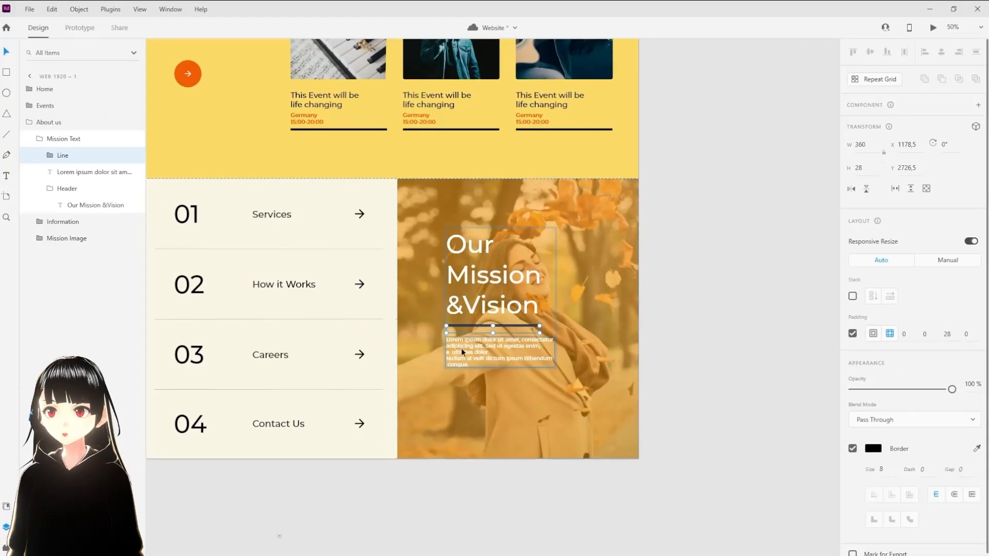
# Step: Set the Mission Text group's padding to 160 at the top and 176 at the left, and align the group with the photo's upper-left corner
pyautogui.click(462, 349)
pyautogui.click(910, 335)
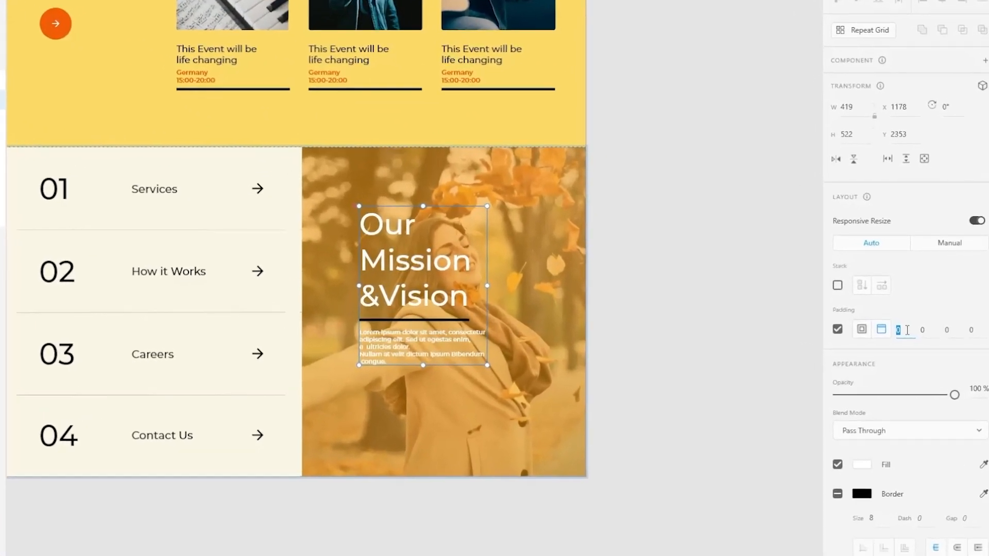
pyautogui.write('1')
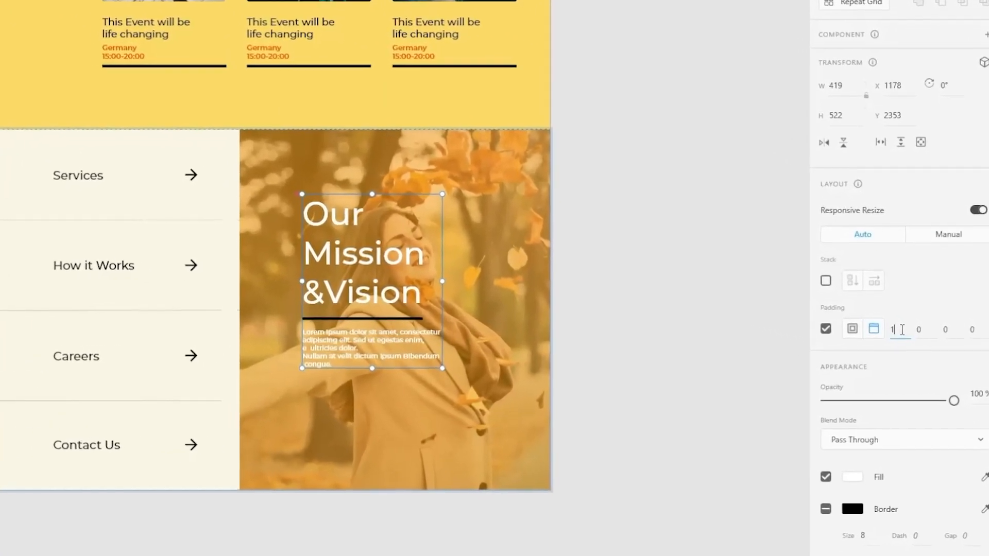
pyautogui.write('60')
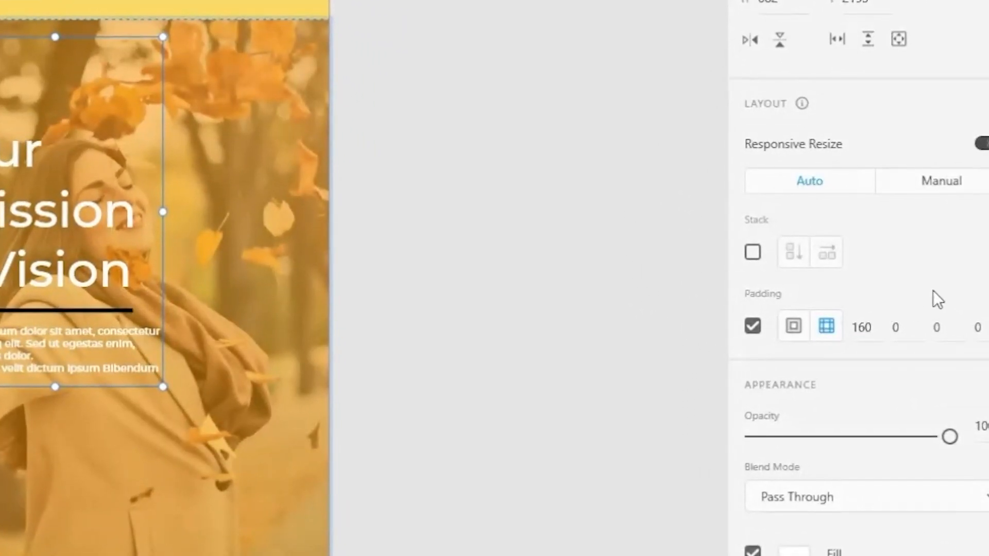
pyautogui.click(981, 328)
pyautogui.write('176')
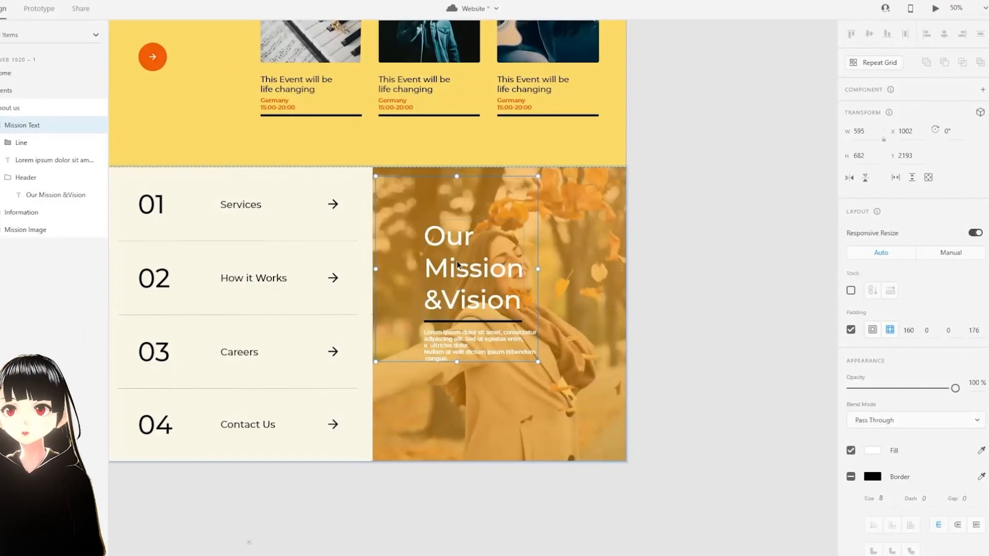
pyautogui.moveTo(457, 262); pyautogui.dragTo(454, 252)
# Step: Set the font size of the "Our Mission &Vision" heading text to 60
pyautogui.doubleClick(435, 251)
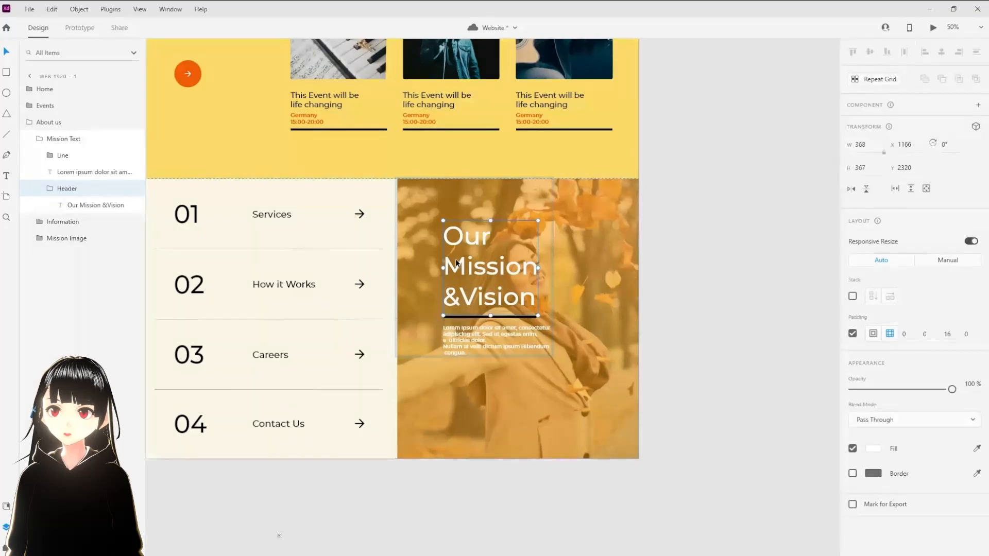
pyautogui.doubleClick(456, 263)
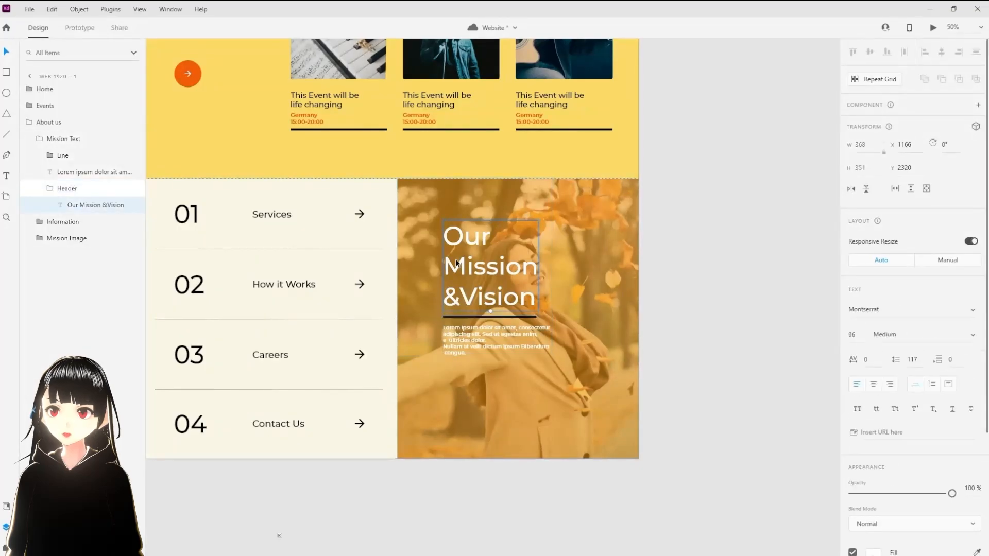
pyautogui.click(852, 335)
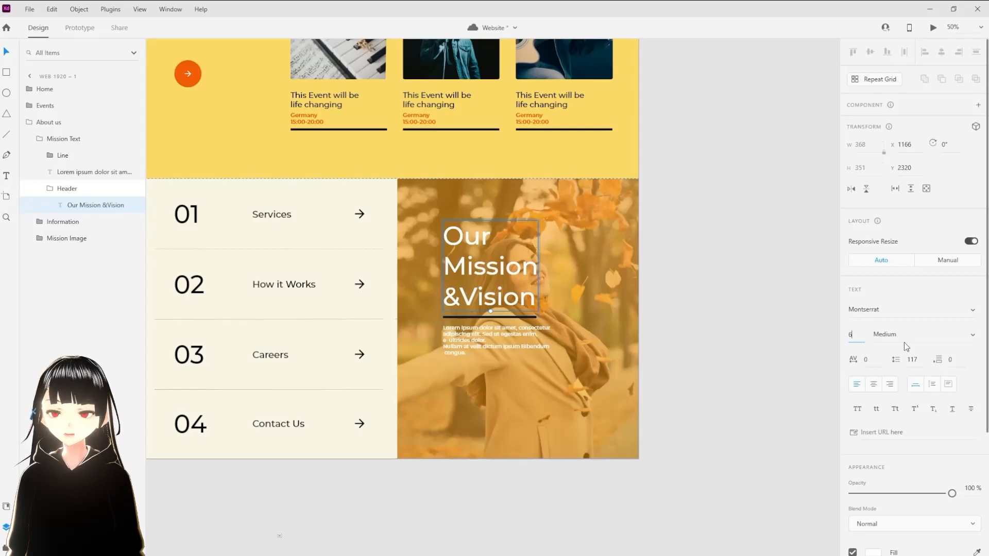
pyautogui.write('60')
pyautogui.press('Return')
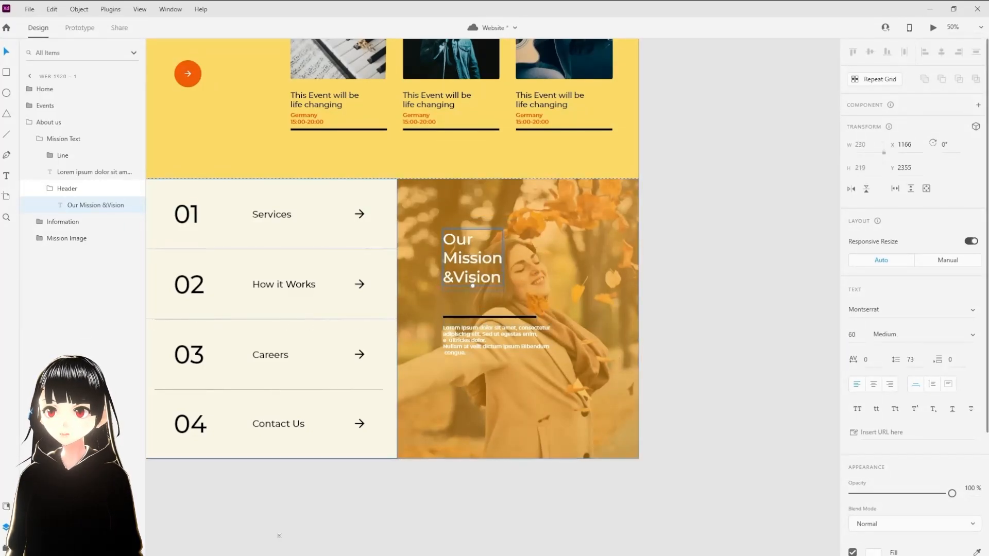
# Step: Move the line and paragraph up beneath the smaller heading and order the Mission Text layers as Header, Line, paragraph
pyautogui.click(53, 156)
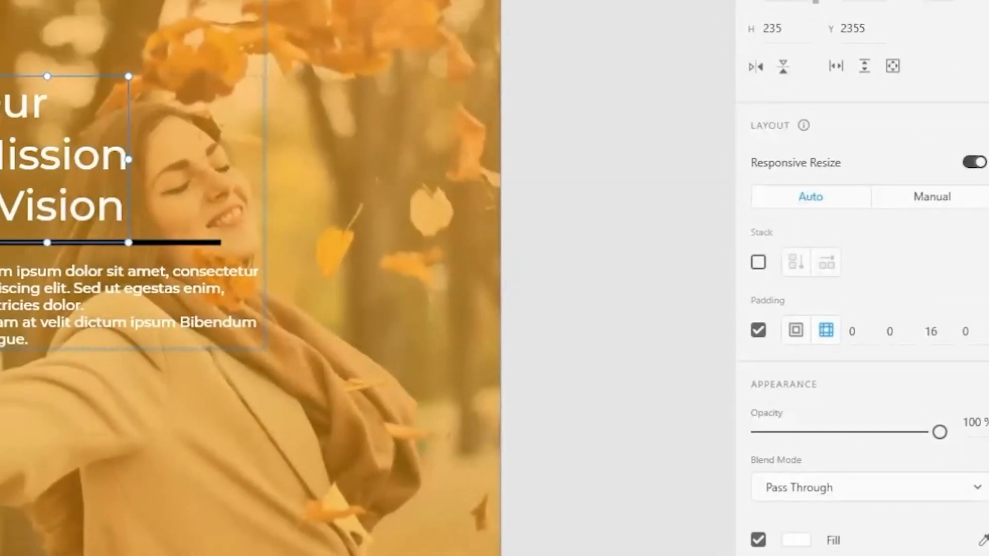
pyautogui.click(101, 294)
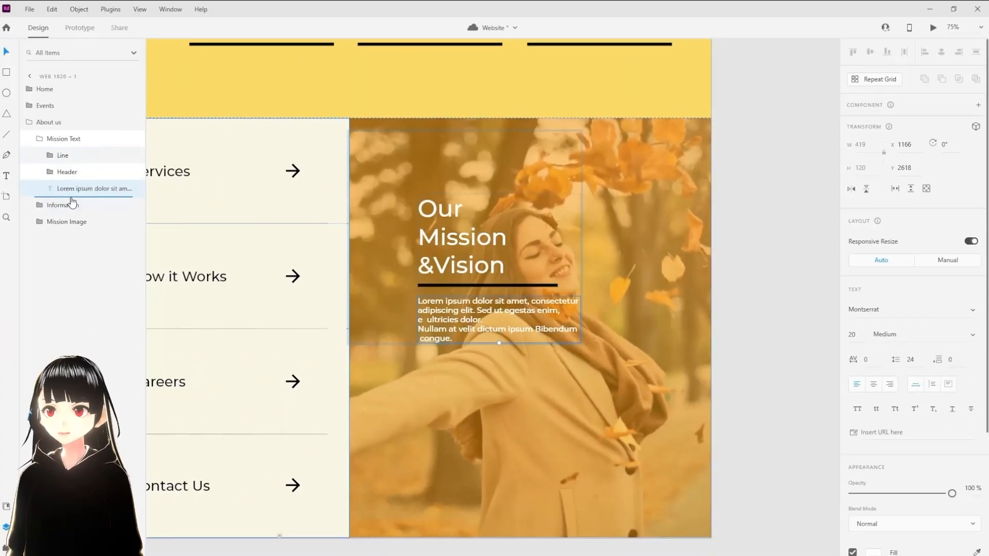
pyautogui.moveTo(72, 202); pyautogui.dragTo(77, 189)
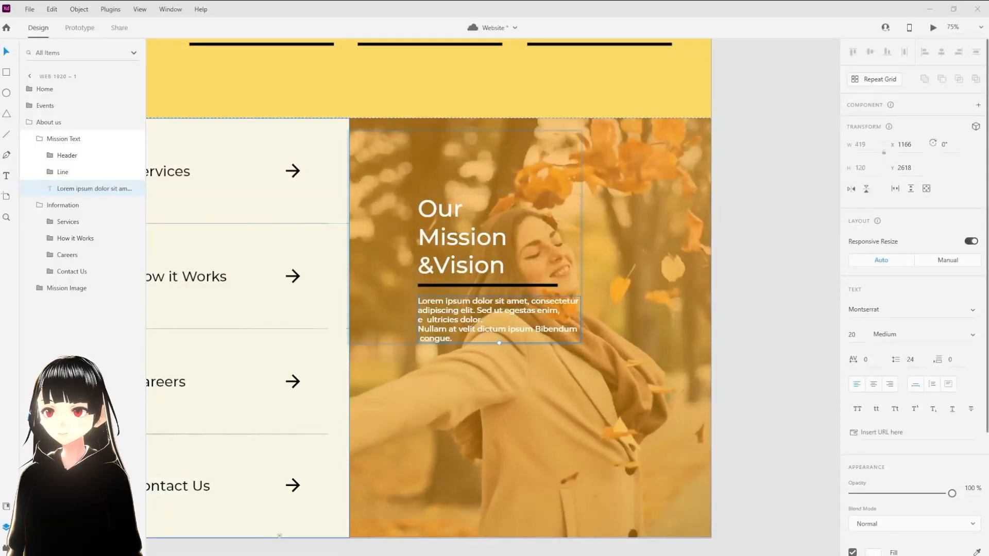
# Step: Group the Header, Line and paragraph layers inside Mission Text and name the new group "Text"
pyautogui.click(67, 156)
pyautogui.keyDown('shift'); pyautogui.click(63, 188); pyautogui.keyUp('shift')
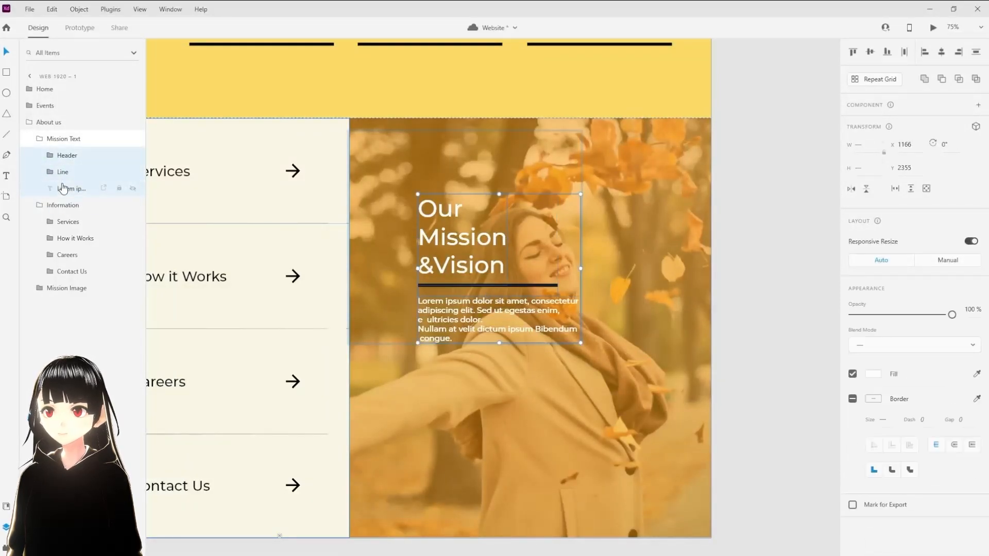
pyautogui.hotkey('ctrl', 'g')
pyautogui.doubleClick(68, 156)
pyautogui.write('Conte')
pyautogui.press('BackSpace')
pyautogui.press('BackSpace')
pyautogui.press('BackSpace')
pyautogui.press('BackSpace')
pyautogui.press('BackSpace')
pyautogui.write('Text')
pyautogui.press('Return')
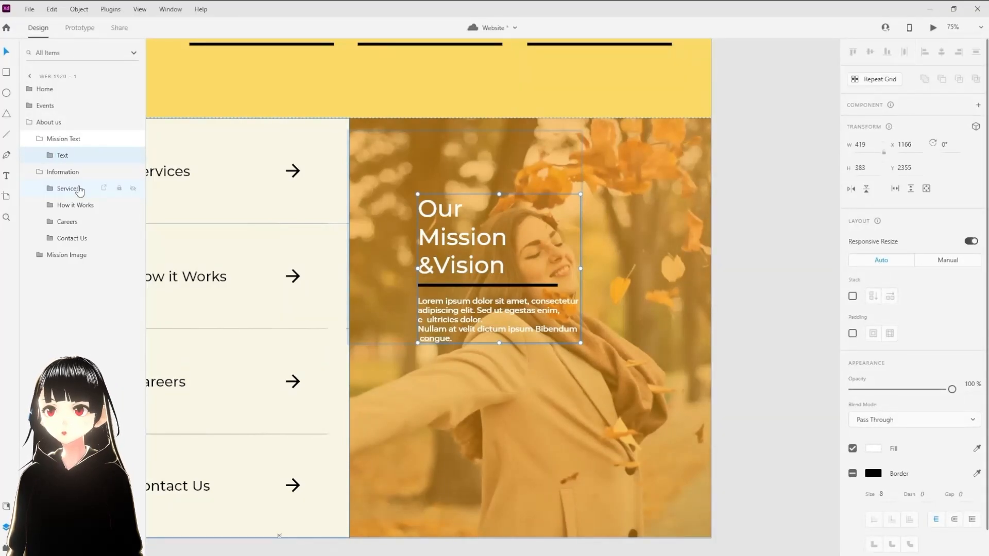
# Step: Enable padding on the Text group and set its bottom padding to 96
pyautogui.click(853, 333)
pyautogui.click(947, 334)
pyautogui.write('96')
pyautogui.press('Return')
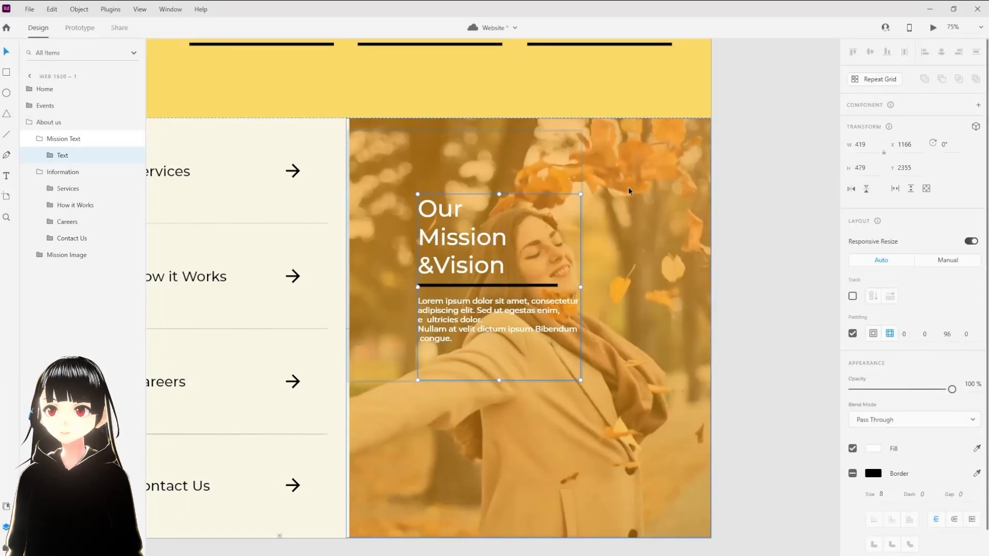
# Step: Turn the orange arrow button in the Events section's text block into a component in the document assets
pyautogui.hotkey('ctrl', '-')
pyautogui.moveTo(642, 222); pyautogui.dragTo(698, 257)
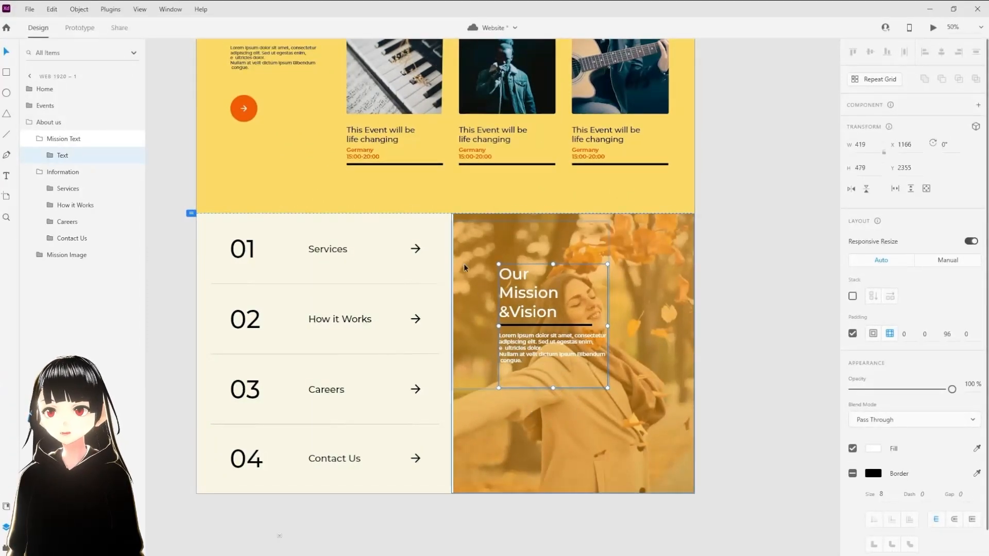
pyautogui.doubleClick(256, 108)
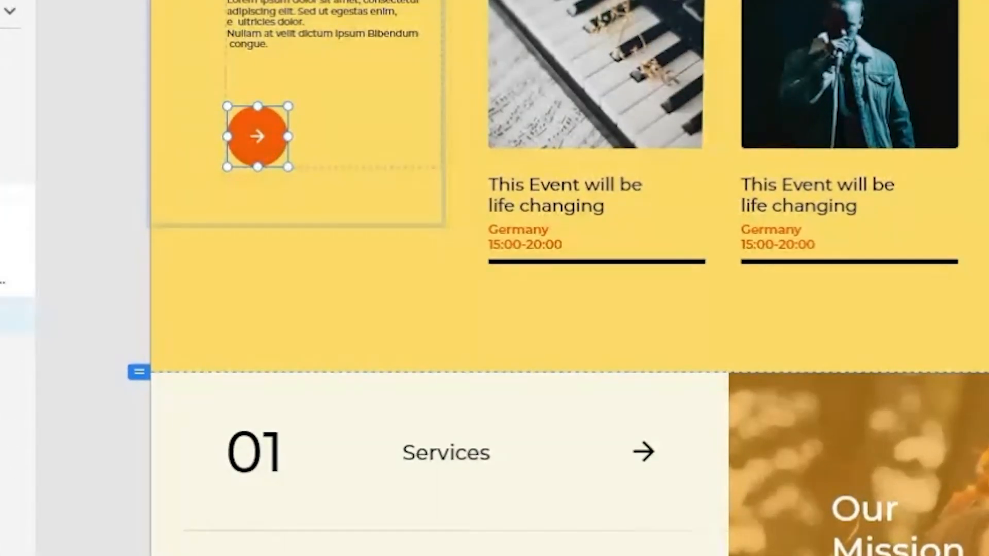
pyautogui.hotkey('ctrl', 'shift', 'y')
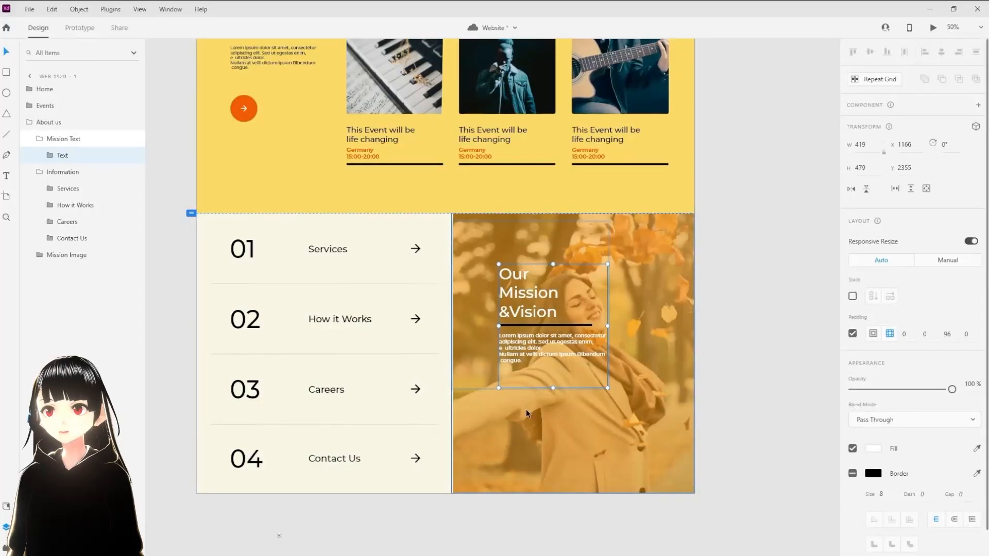
pyautogui.click(250, 112)
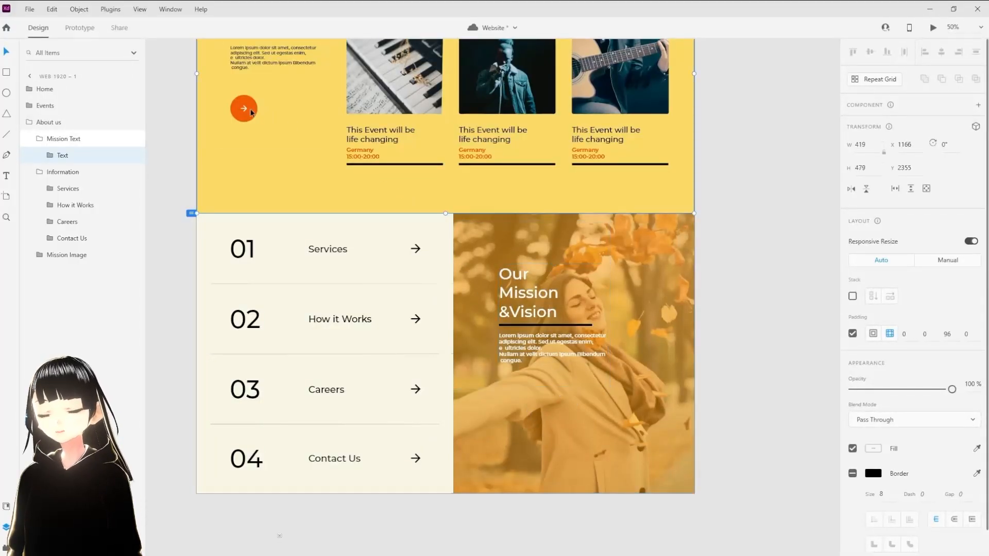
pyautogui.doubleClick(250, 112)
pyautogui.doubleClick(250, 112)
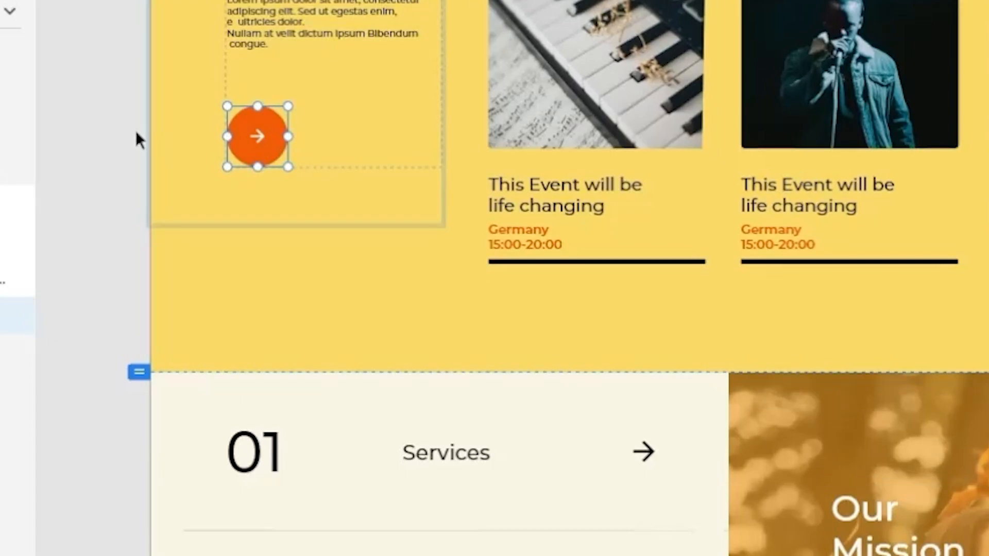
pyautogui.hotkey('ctrl', 'shift', 'y')
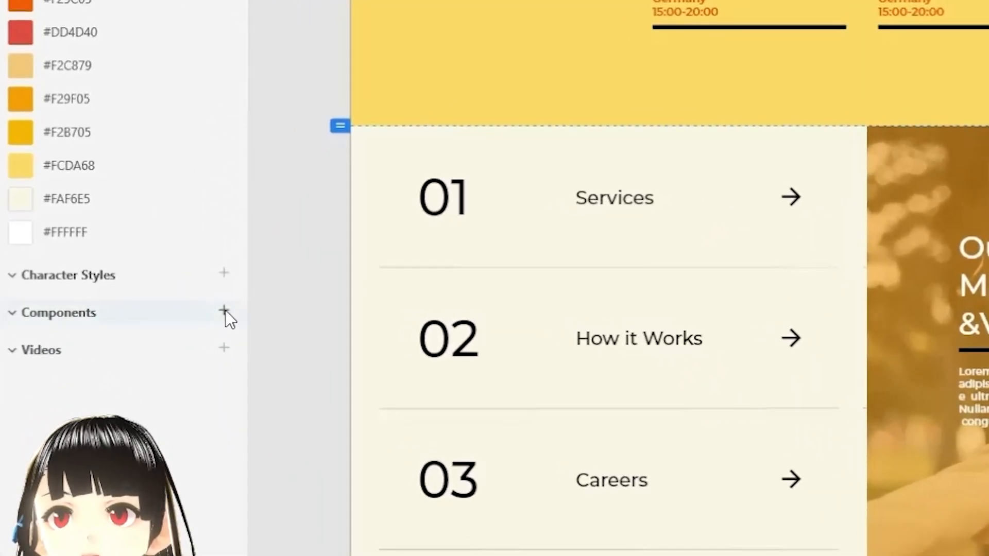
pyautogui.click(179, 309)
pyautogui.click(845, 516)
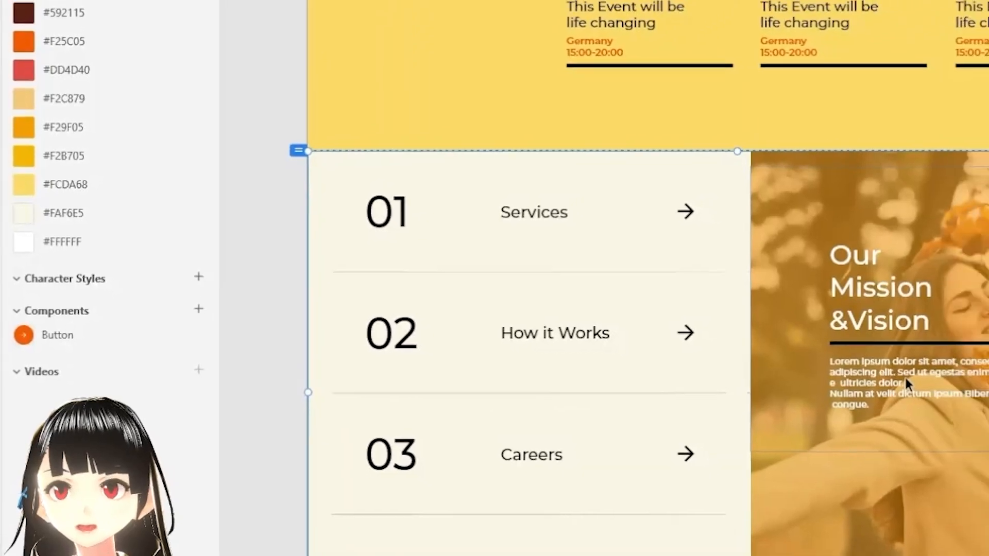
# Step: Try pasting the copied content next to the Text group inside Mission Text, and undo the paste
pyautogui.doubleClick(906, 378)
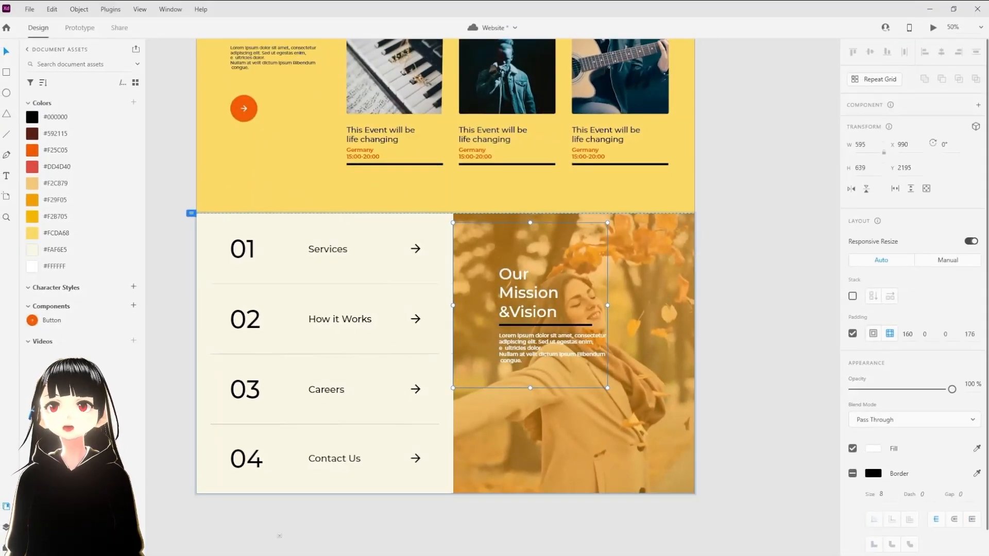
pyautogui.hotkey('ctrl', 'y')
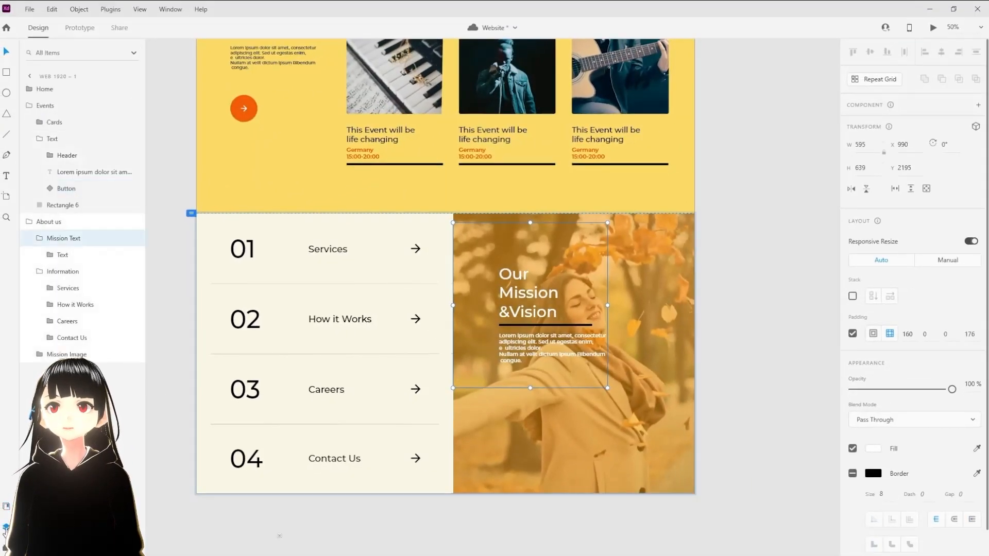
pyautogui.click(63, 254)
pyautogui.hotkey('ctrl', 'v')
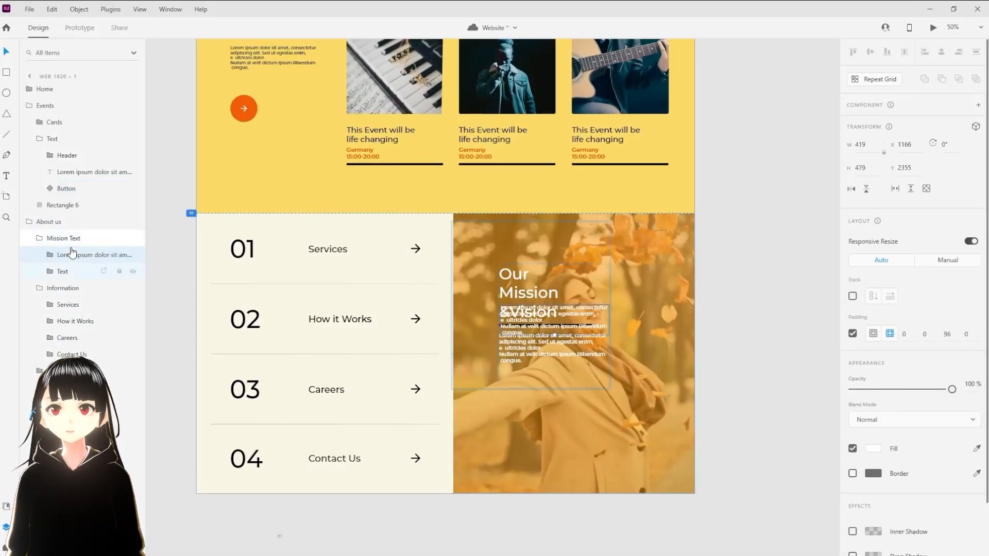
pyautogui.hotkey('ctrl', 'z')
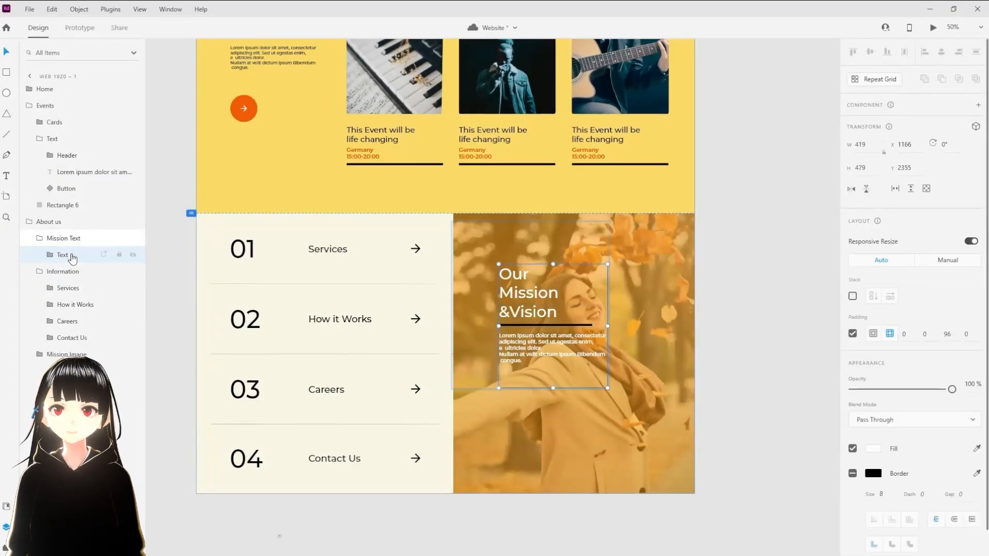
# Step: Place an instance of the Button component below the mission paragraph, aligned with its left edge and spaced slightly below it
pyautogui.hotkey('ctrl', 'shift', 'y')
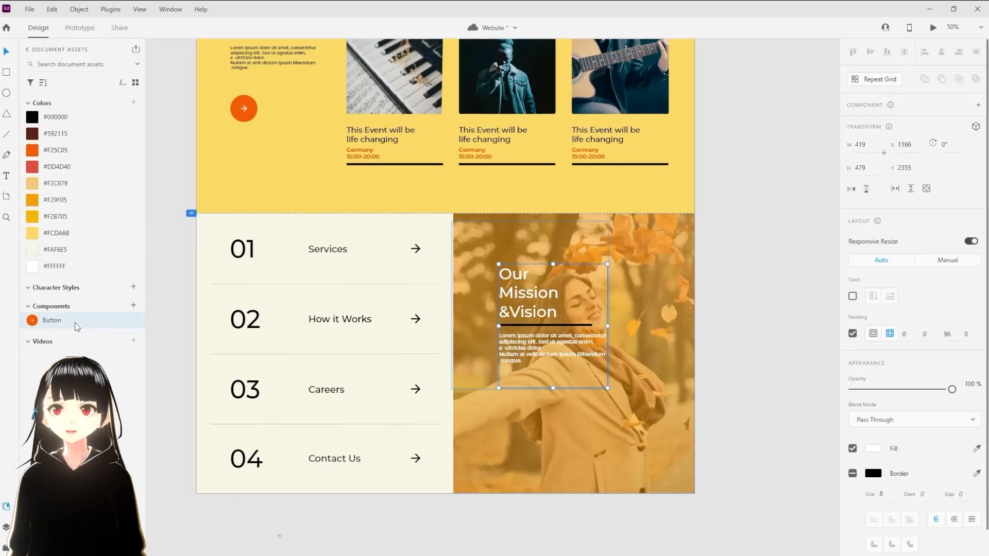
pyautogui.moveTo(529, 371); pyautogui.dragTo(505, 393)
pyautogui.click(508, 352)
pyautogui.doubleClick(510, 354)
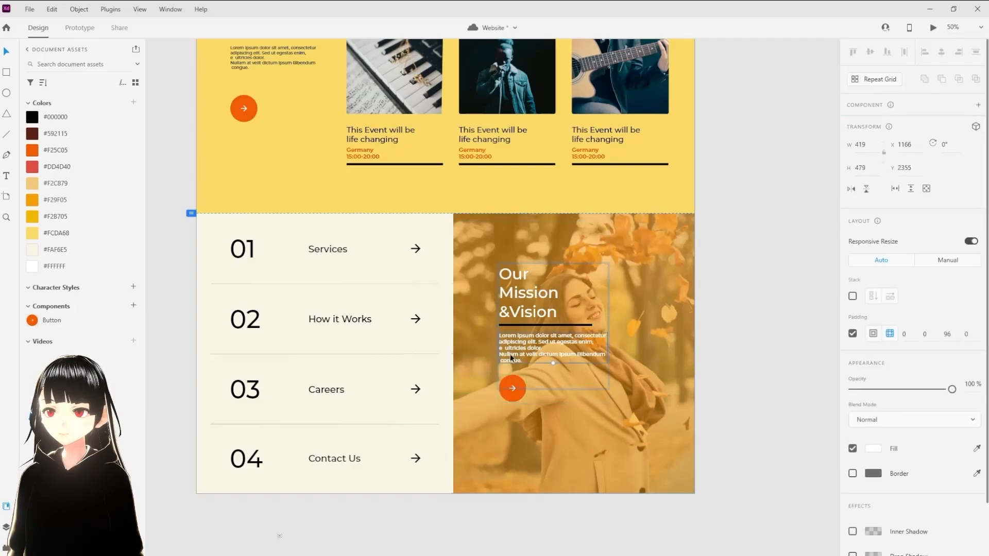
pyautogui.moveTo(509, 397); pyautogui.dragTo(509, 413)
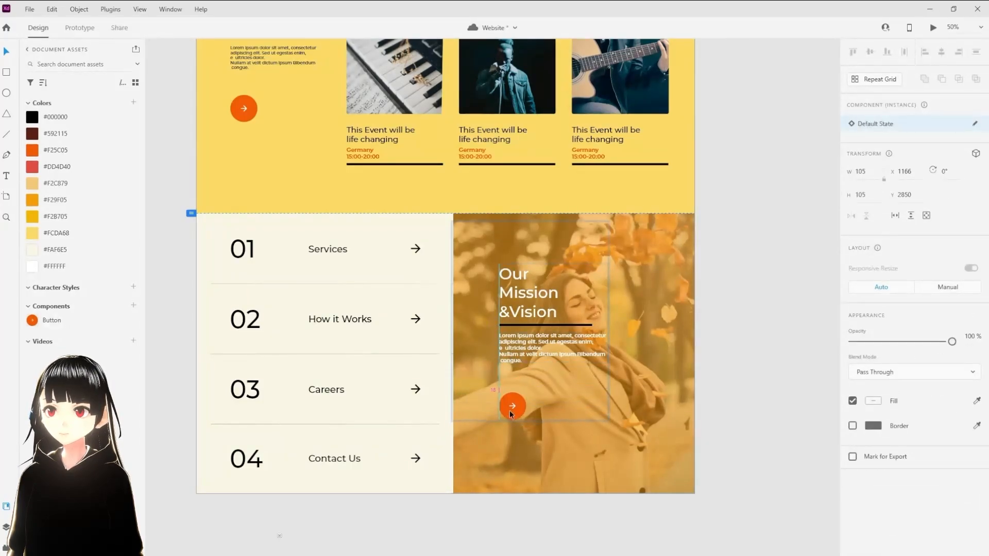
# Step: Recolor the mission text's button to #592115 and make its arrow icon white
pyautogui.hotkey('ctrl', '-')
pyautogui.click(67, 136)
pyautogui.click(6, 527)
pyautogui.click(51, 255)
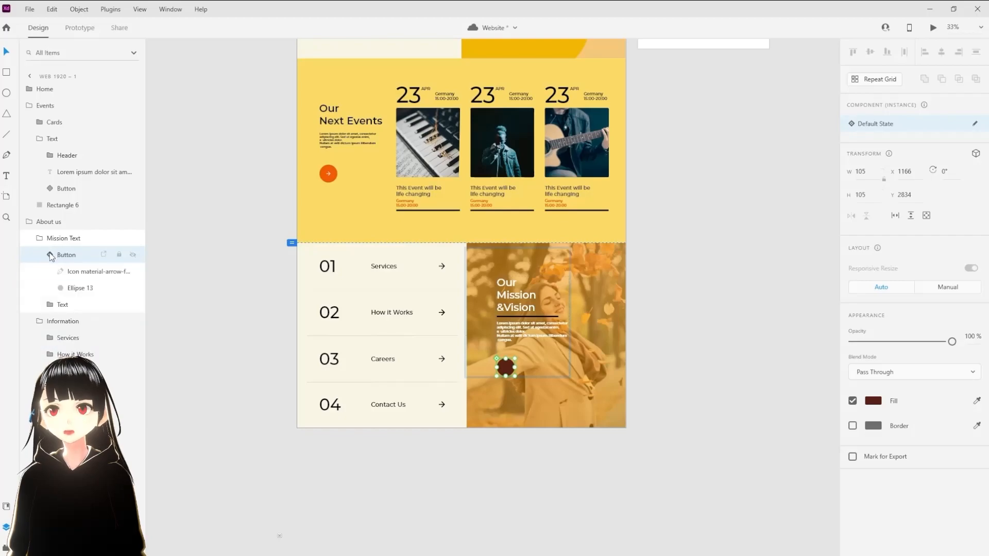
pyautogui.click(78, 272)
pyautogui.click(871, 418)
pyautogui.click(644, 341)
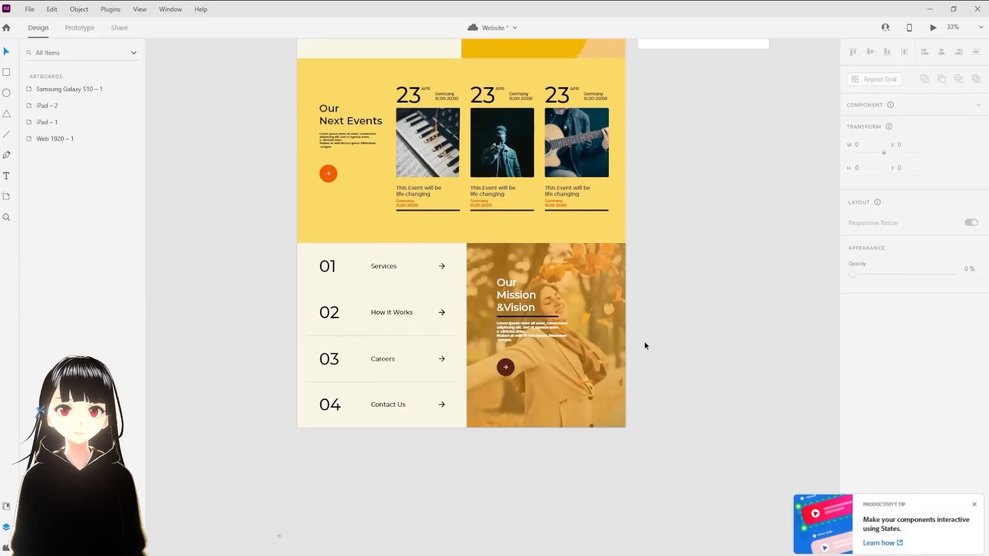
# Step: Extend the Web 1920 artboard to a height of 4320 and lower its viewport marker to the bottom edge of the About us section
pyautogui.hotkey('ctrl', '+')
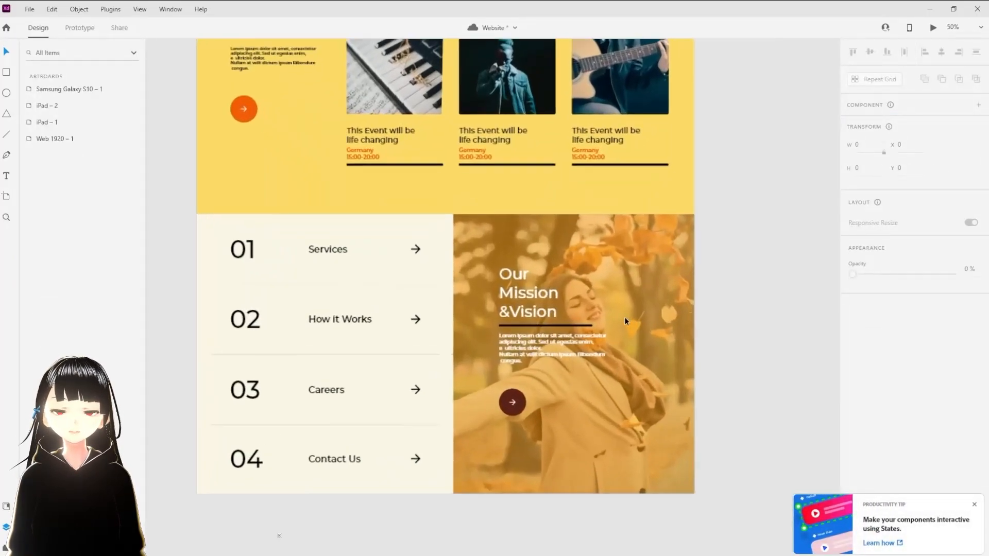
pyautogui.moveTo(651, 348); pyautogui.dragTo(690, 308)
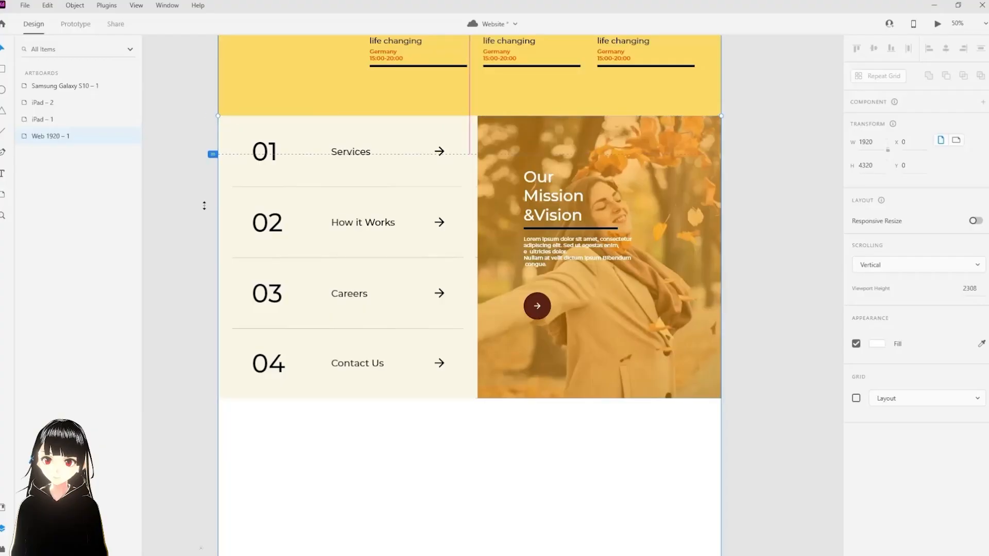
pyautogui.moveTo(190, 153)
pyautogui.mouseDown()
pyautogui.moveTo(190, 415)
pyautogui.moveTo(190, 391)
pyautogui.moveTo(190, 401)
pyautogui.mouseUp()
pyautogui.scroll(-3, 231, 242)
# Step: Draw a rectangle about 990 by 1081 directly below the numbered menu rows and move its layer beneath the About us group
pyautogui.moveTo(218, 234)
pyautogui.mouseDown()
pyautogui.moveTo(402, 377)
pyautogui.moveTo(475, 465)
pyautogui.moveTo(477, 516)
pyautogui.mouseUp()
pyautogui.doubleClick(864, 141)
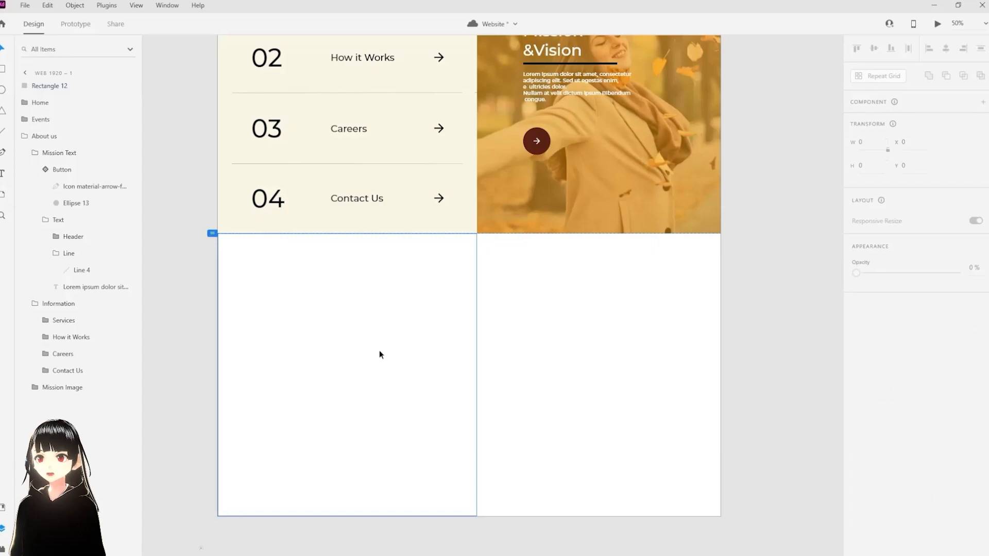
pyautogui.click(380, 352)
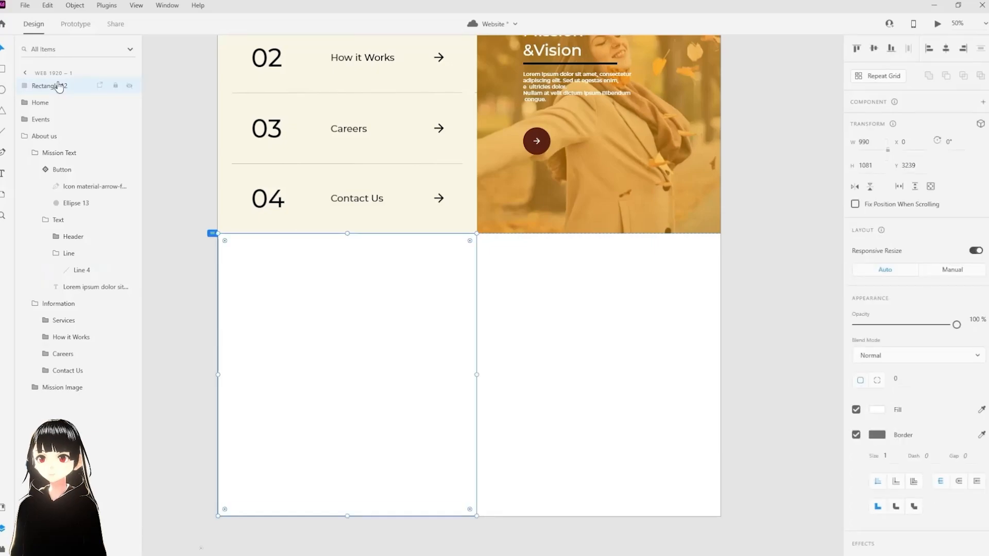
pyautogui.click(25, 137)
pyautogui.moveTo(51, 88); pyautogui.dragTo(62, 137)
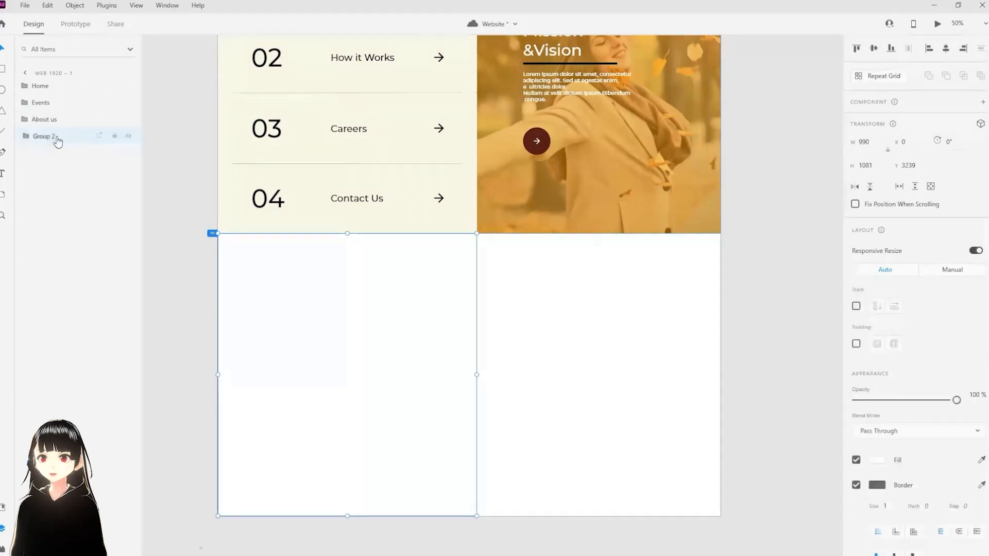
# Step: Group the new rectangle and name the group "Location"
pyautogui.hotkey('ctrl', 'g')
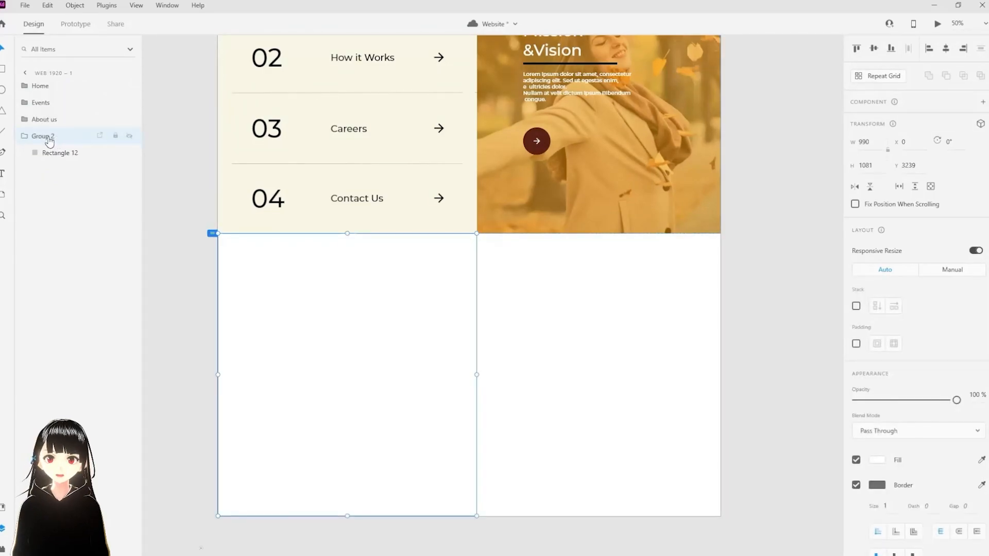
pyautogui.doubleClick(47, 137)
pyautogui.write('Location')
pyautogui.press('Return')
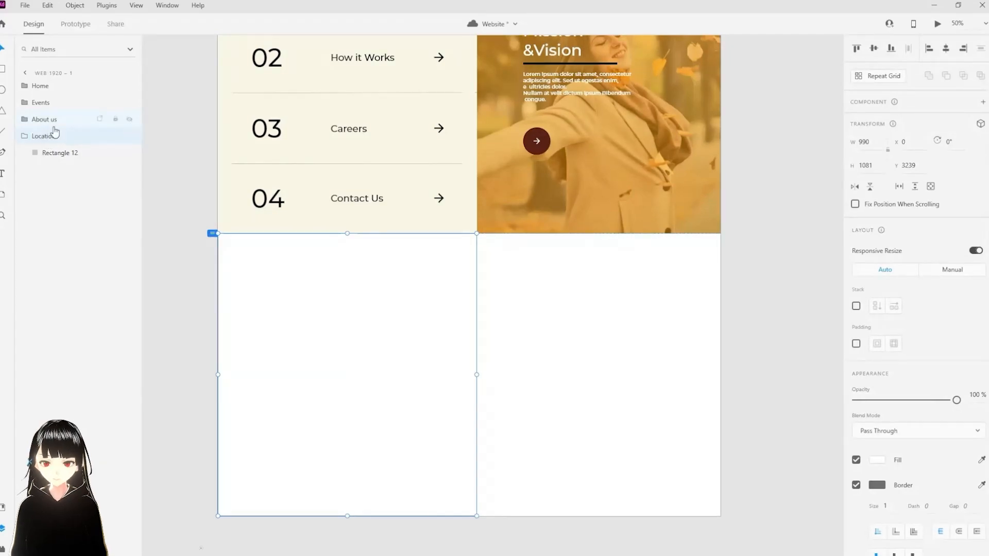
# Step: Fill the rectangle in the Location group with black #000000
pyautogui.click(57, 153)
pyautogui.click(6, 510)
pyautogui.click(66, 114)
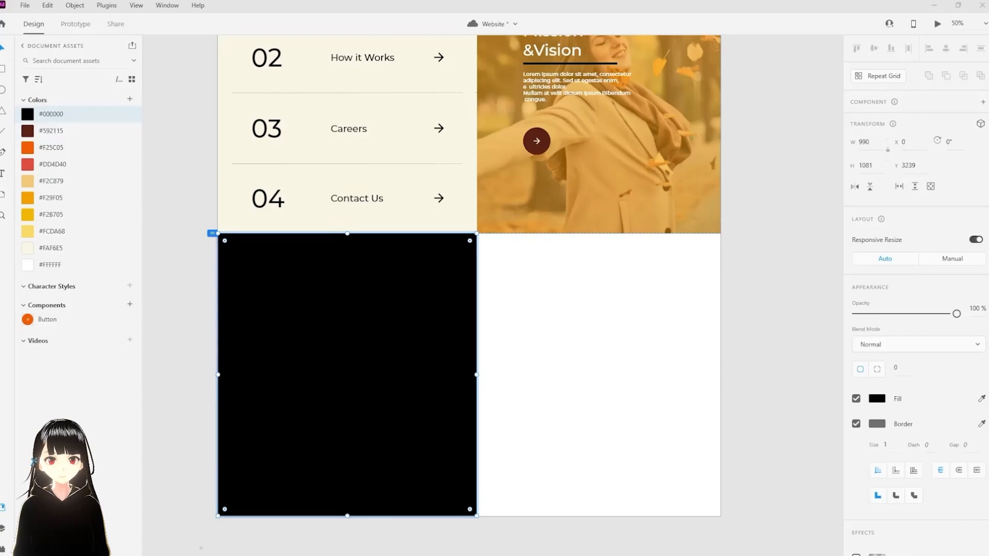
# Step: Add the heading text "LOCATION" in the upper left part of the black rectangle
pyautogui.press('t')
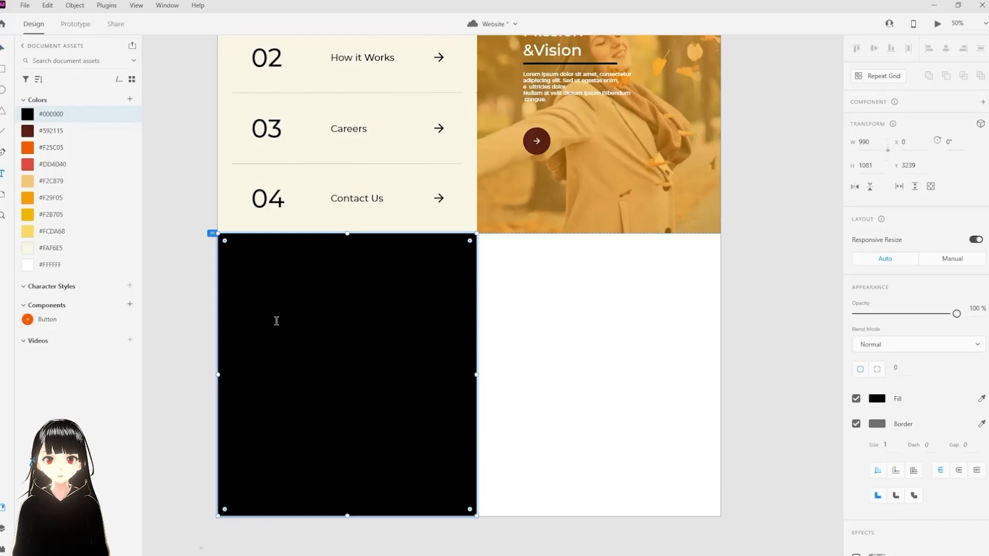
pyautogui.click(276, 321)
pyautogui.write('LO')
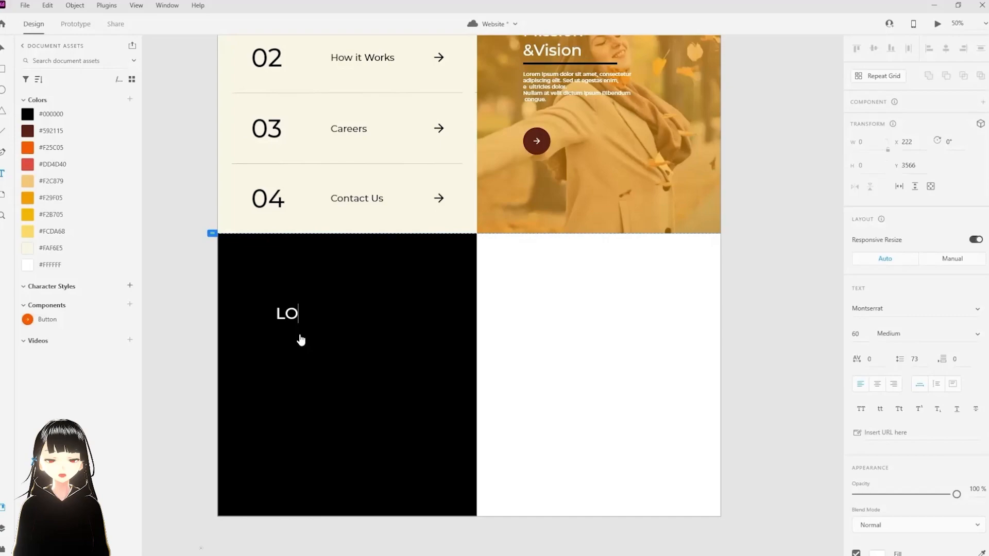
pyautogui.write('CATI')
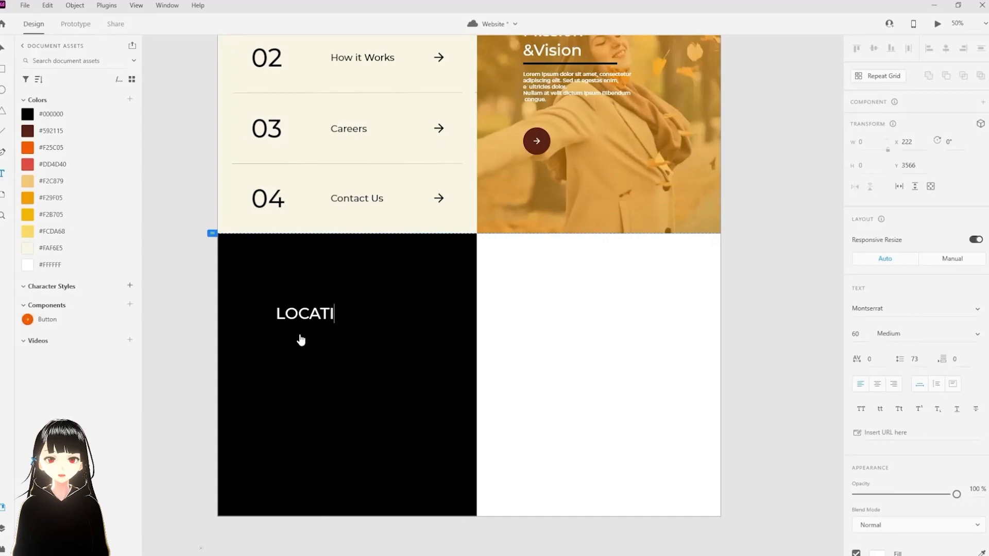
pyautogui.write('ON')
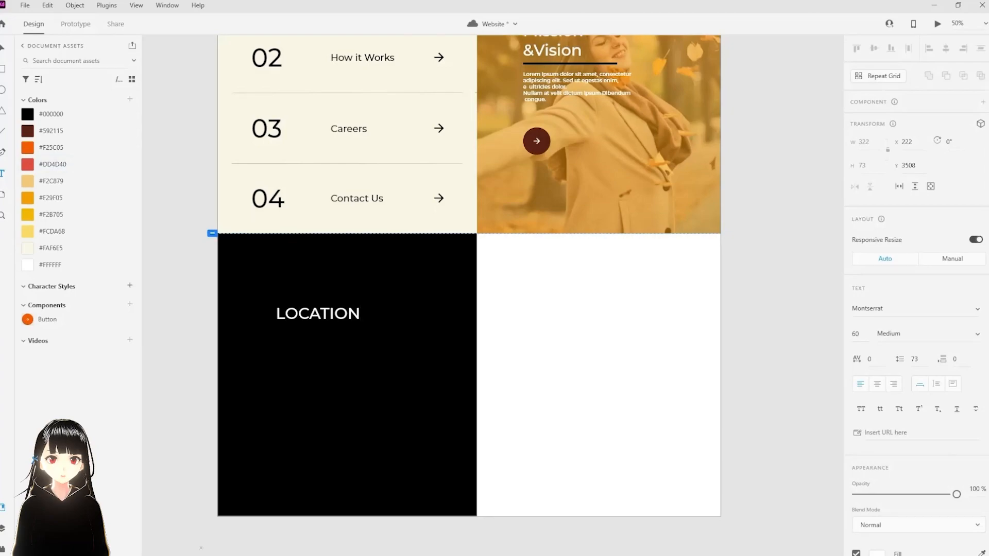
pyautogui.press('Escape')
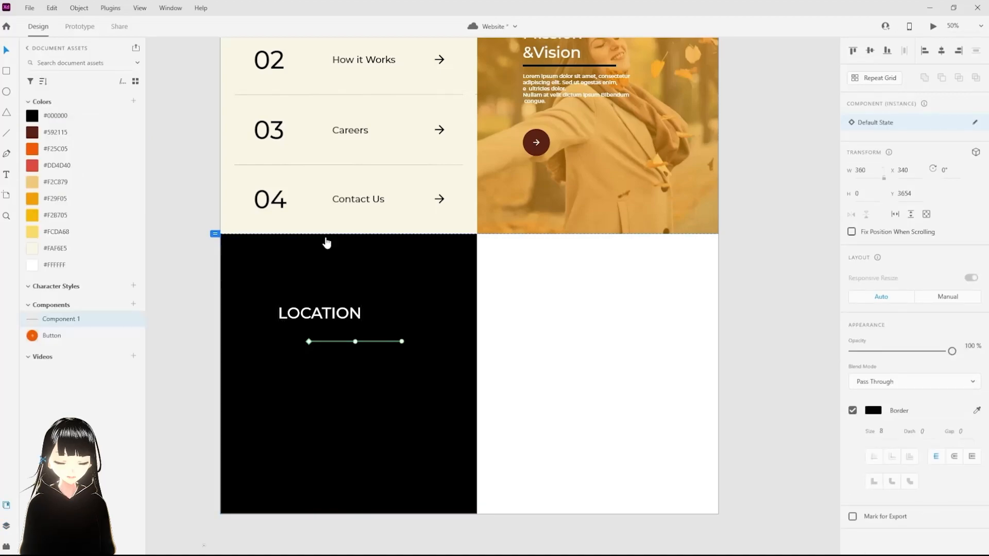
# Step: Recolor the line component under the LOCATION heading to #F29F05 and move its layer into the Location group above the rectangle
pyautogui.press('i')
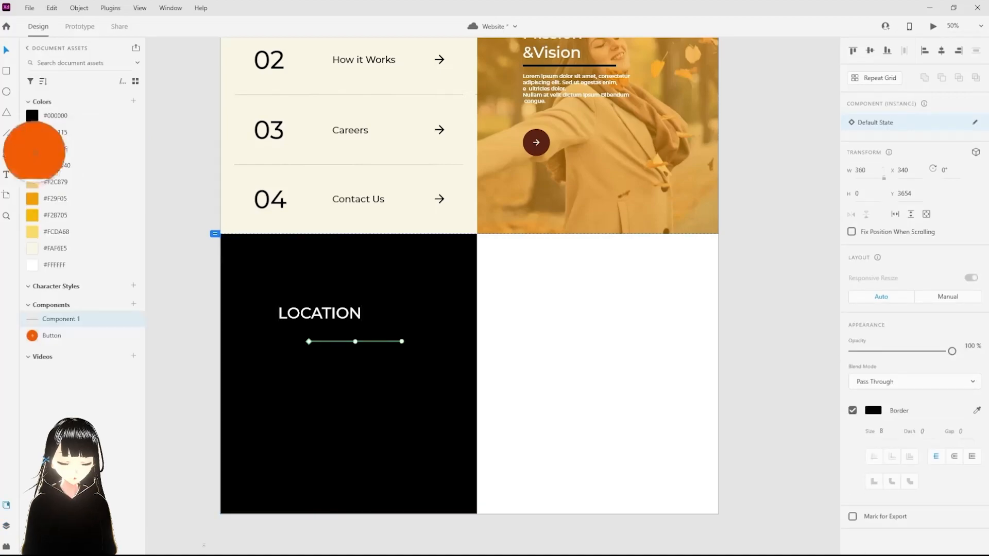
pyautogui.click(35, 194)
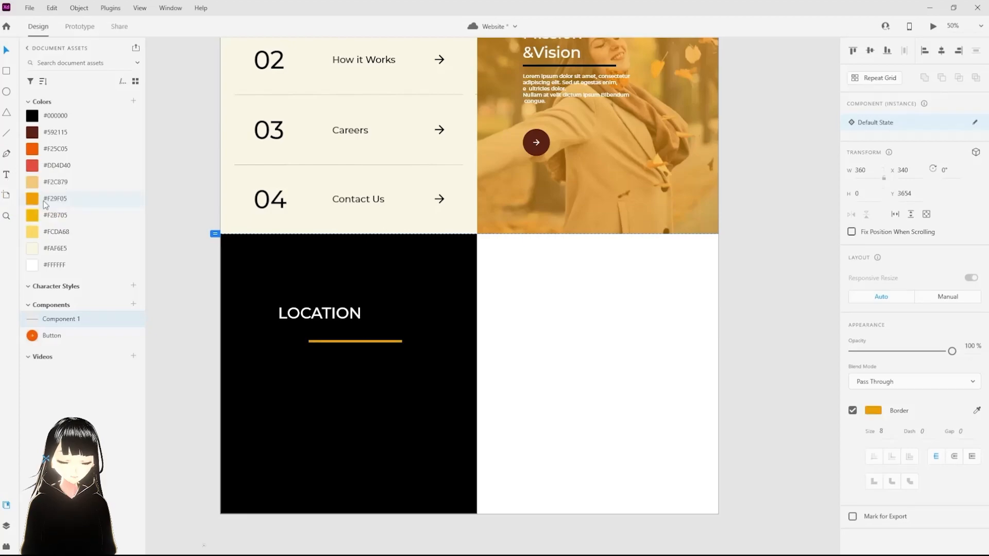
pyautogui.hotkey('ctrl', 'y')
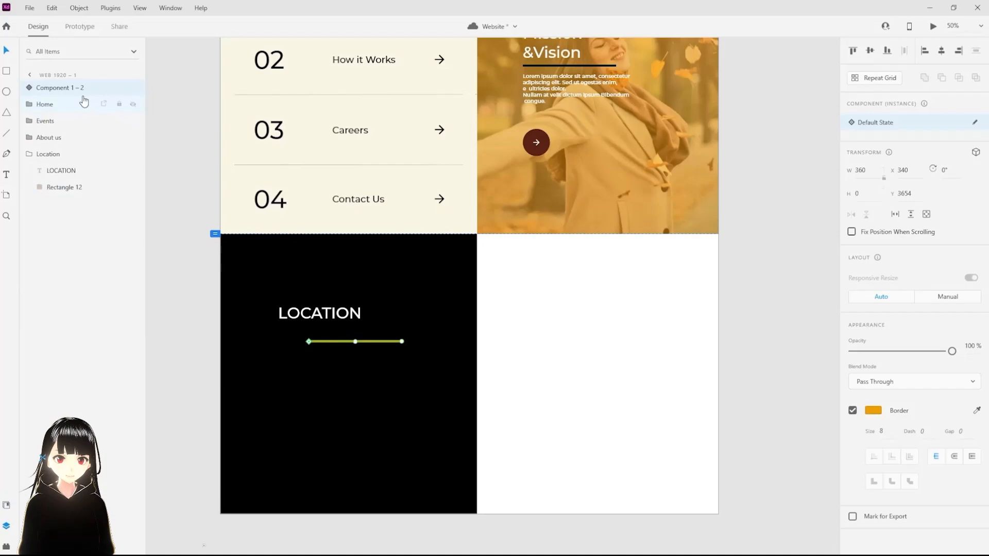
pyautogui.moveTo(84, 98); pyautogui.dragTo(78, 187)
# Step: Add a two-line text "Germany" and "15:00-20:00" below the orange line under the LOCATION heading
pyautogui.press('t')
pyautogui.click(294, 361)
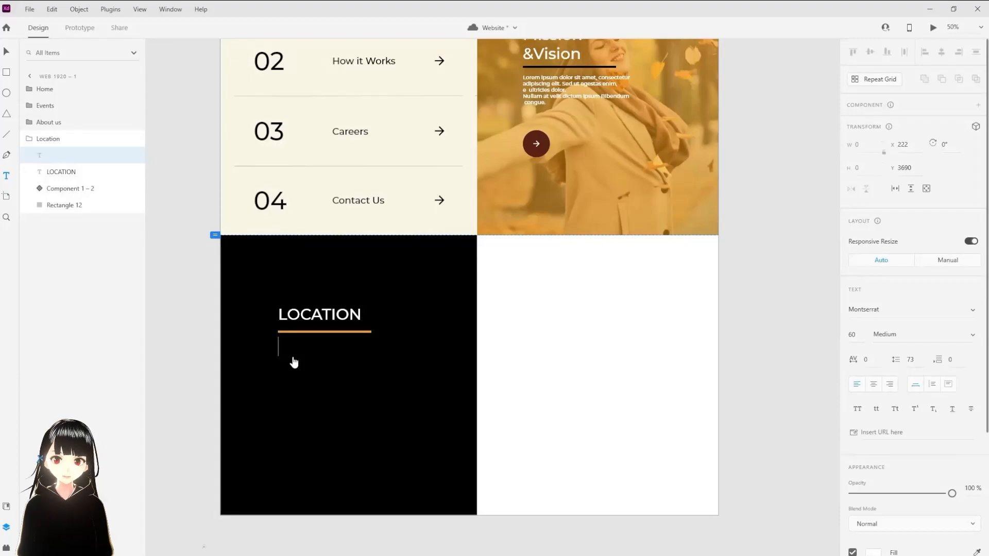
pyautogui.write('Germany')
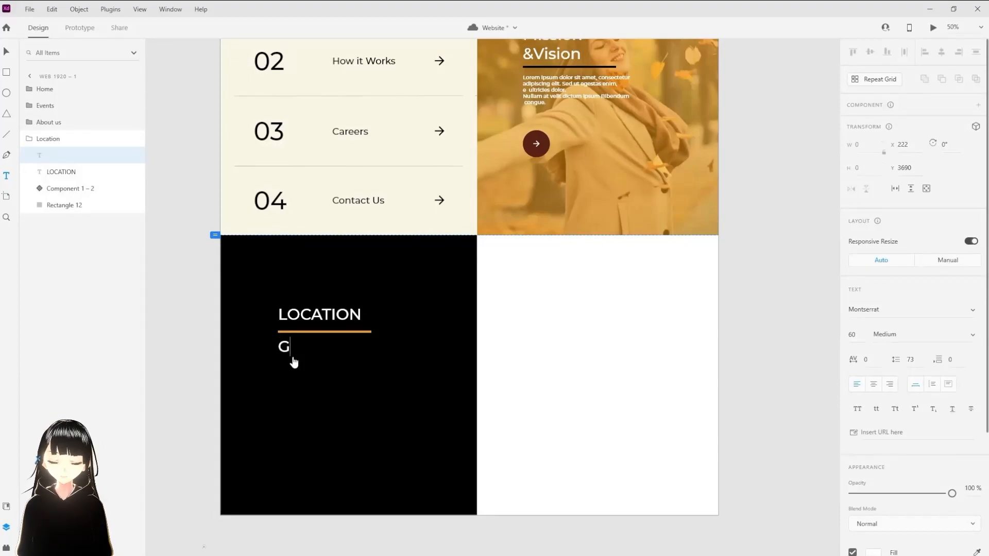
pyautogui.press('Return')
pyautogui.write('15:00-20:00')
pyautogui.press('Escape')
# Step: Style the Germany 15:00-20:00 text with color #F29F05, font size 30 and a heavier font weight
pyautogui.click(6, 506)
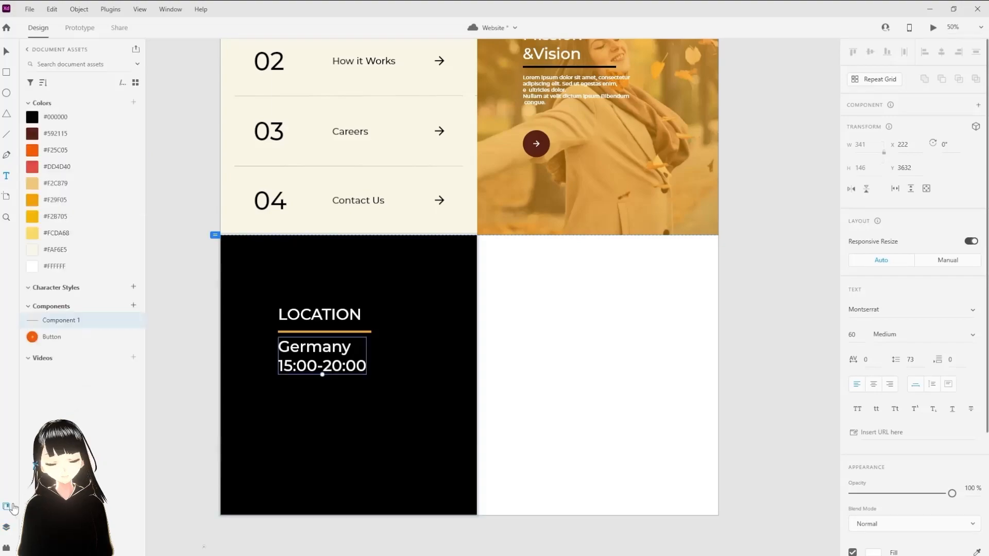
pyautogui.click(55, 199)
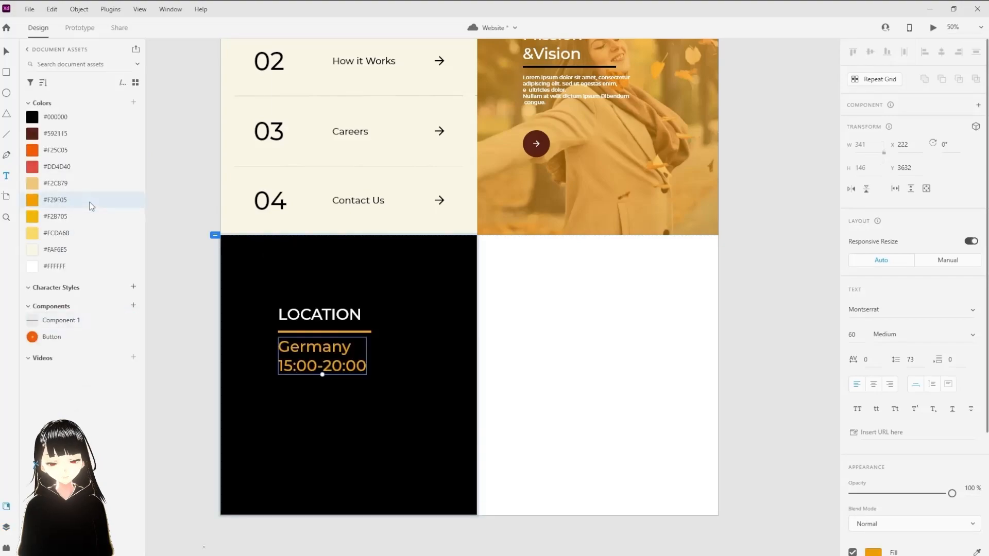
pyautogui.doubleClick(858, 334)
pyautogui.write('30')
pyautogui.press('Return')
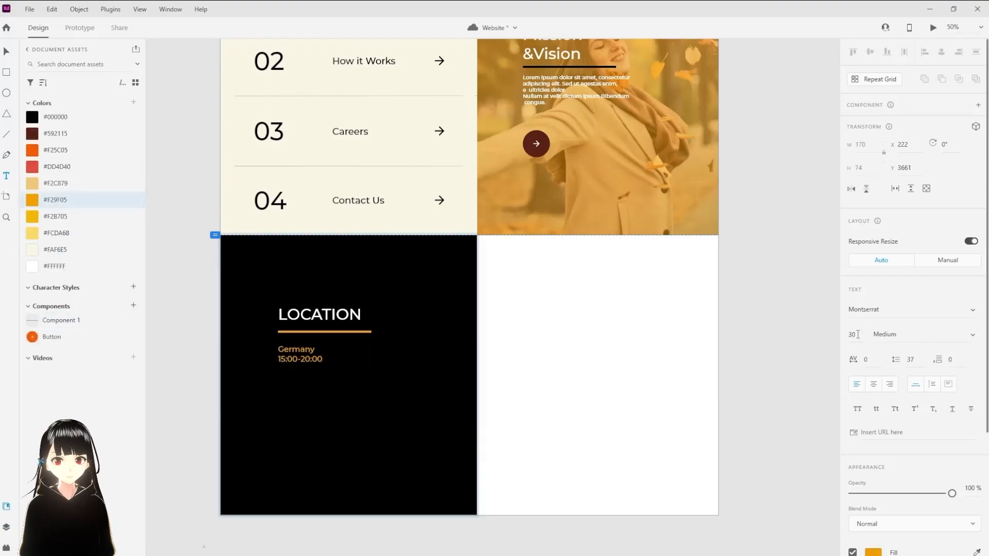
pyautogui.click(947, 335)
pyautogui.click(971, 337)
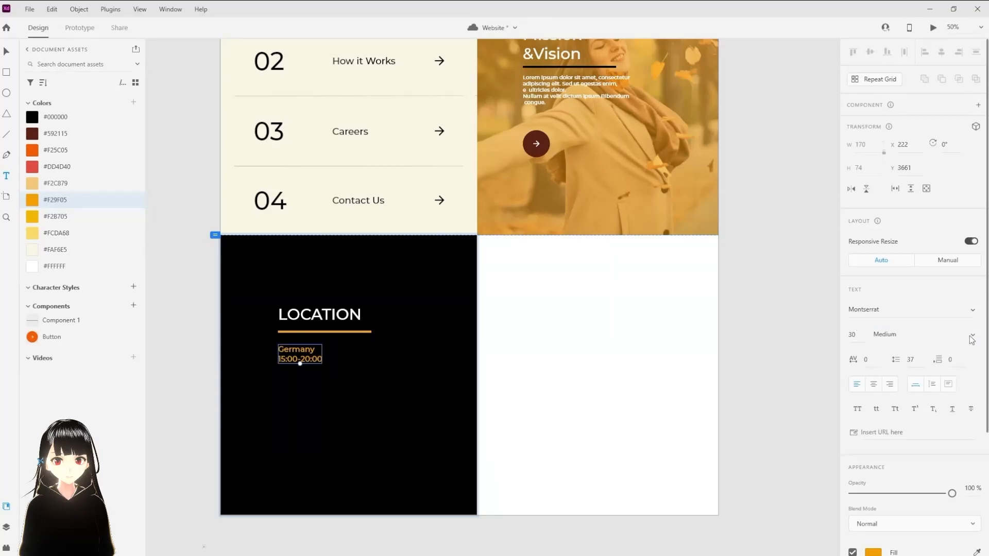
pyautogui.click(936, 372)
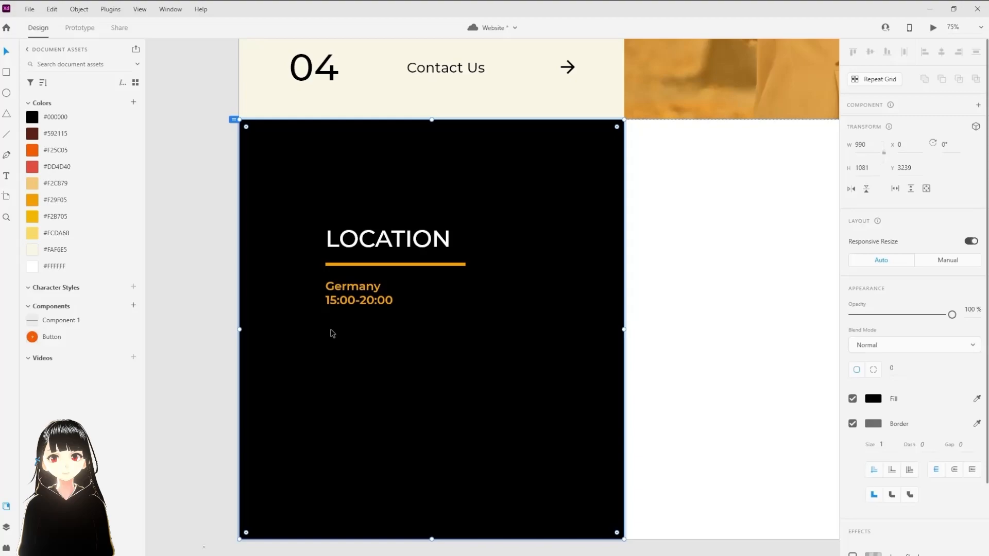
# Step: Paste the phone number and address text and position it below the opening hours, aligned with their left edge
pyautogui.hotkey('ctrl', 'v')
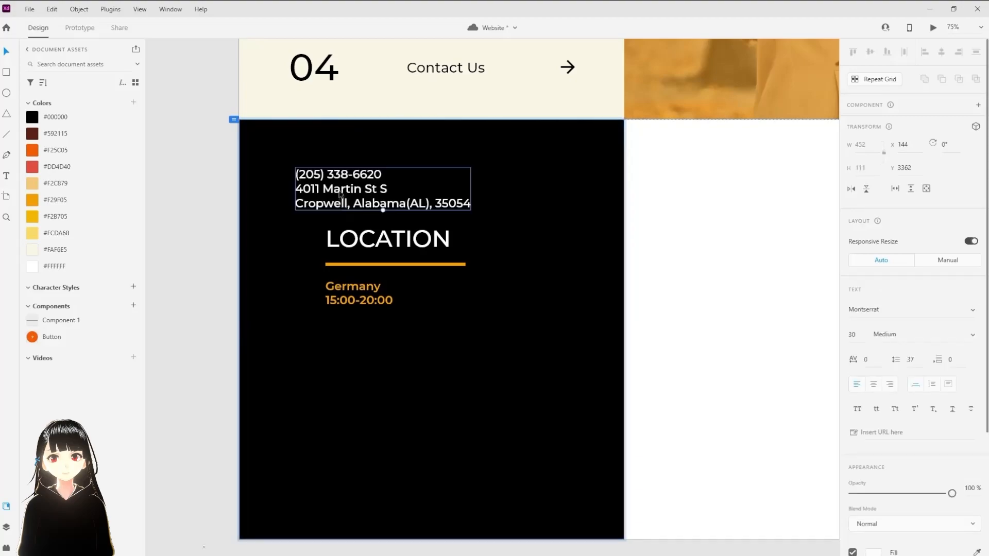
pyautogui.moveTo(340, 194); pyautogui.dragTo(372, 347)
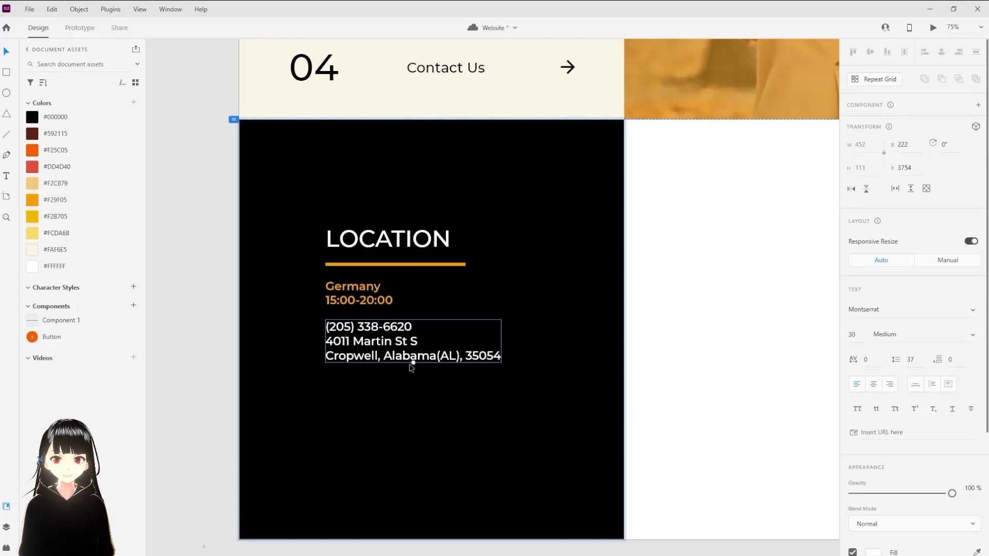
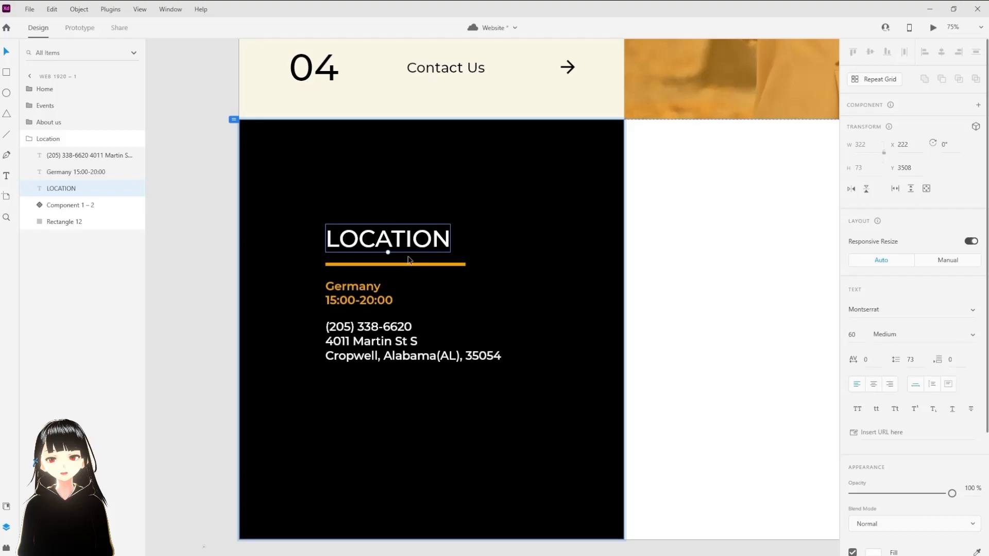
# Step: Group the LOCATION heading, move the group above the contact and hours text layers, and name it Location
pyautogui.hotkey('ctrl', 'g')
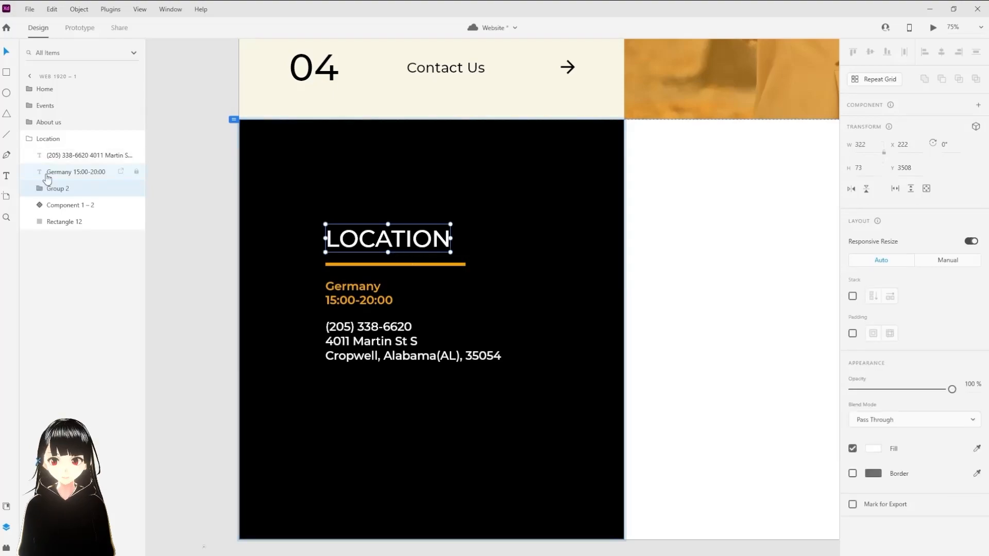
pyautogui.moveTo(48, 178); pyautogui.dragTo(66, 156)
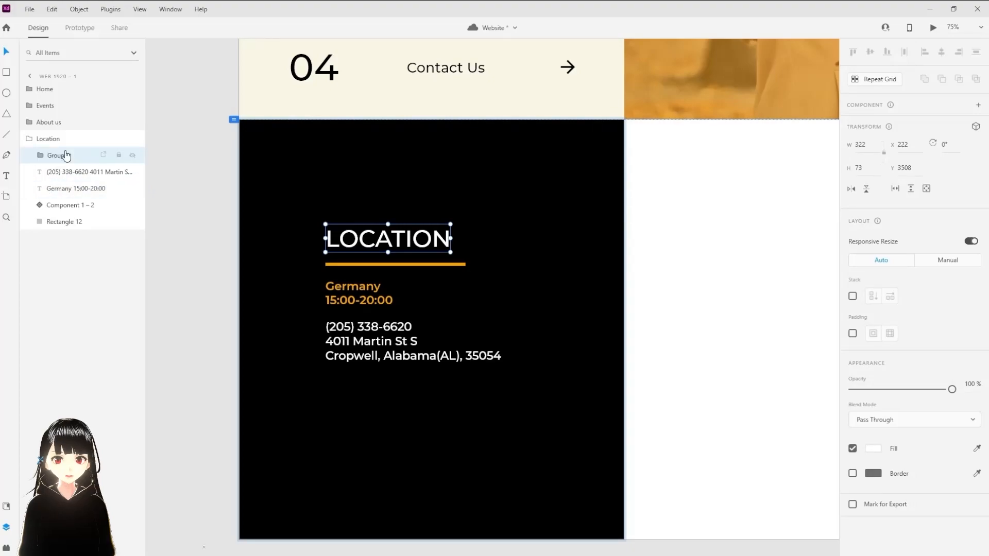
pyautogui.doubleClick(66, 156)
pyautogui.write('Lo')
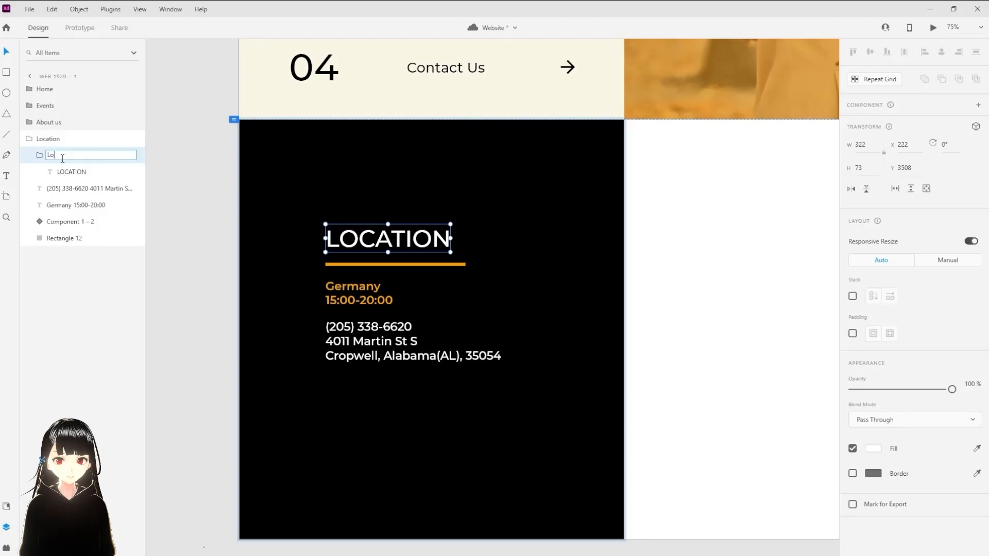
pyautogui.write('c')
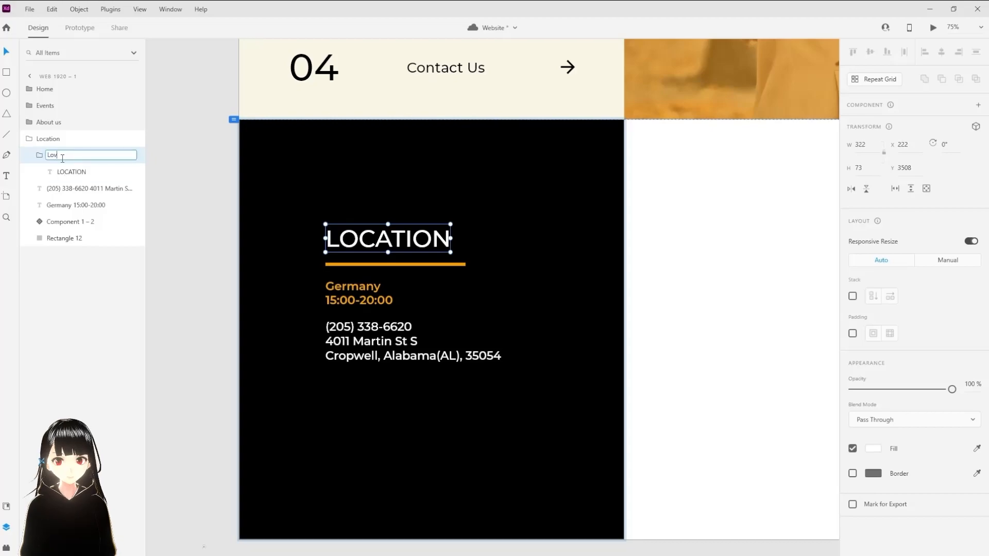
pyautogui.write('ation')
pyautogui.press('Return')
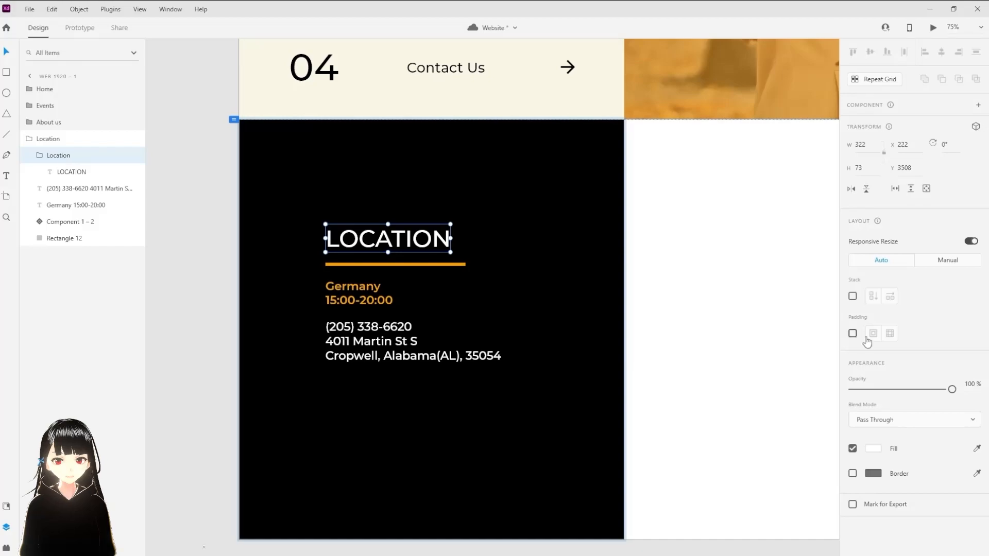
# Step: Add a bottom padding of 16 to the heading's group and move the orange line up against the padded edge
pyautogui.click(889, 334)
pyautogui.click(947, 334)
pyautogui.write('16')
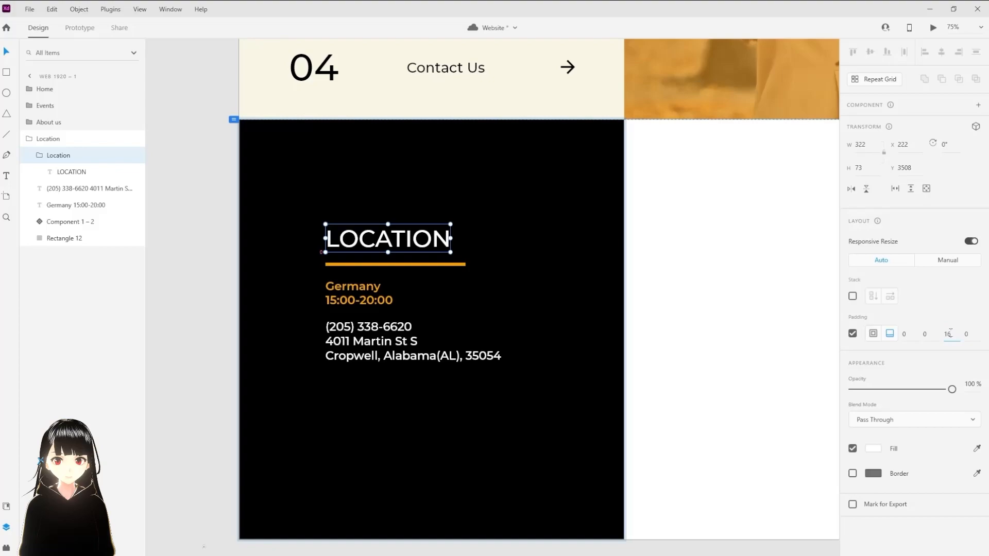
pyautogui.press('Return')
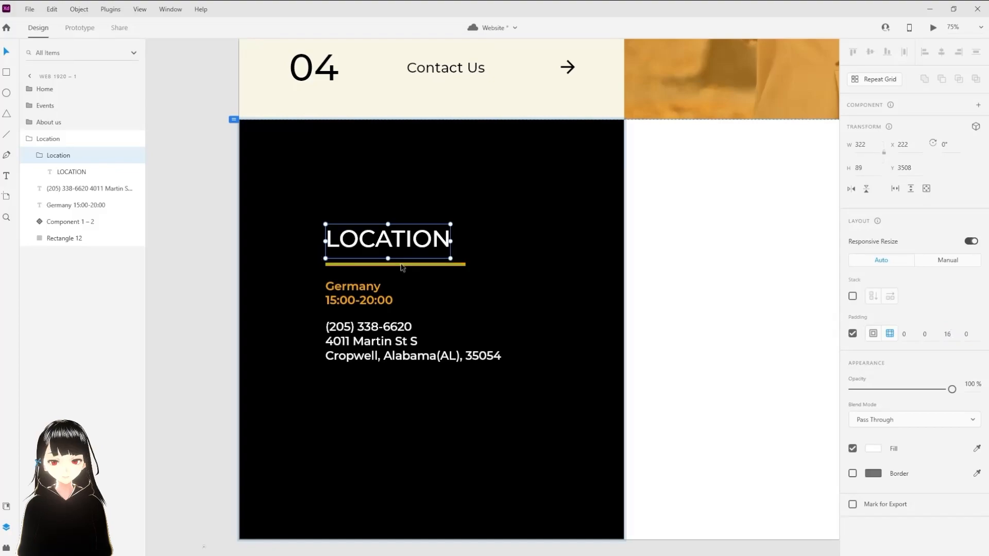
pyautogui.moveTo(401, 264); pyautogui.dragTo(401, 260)
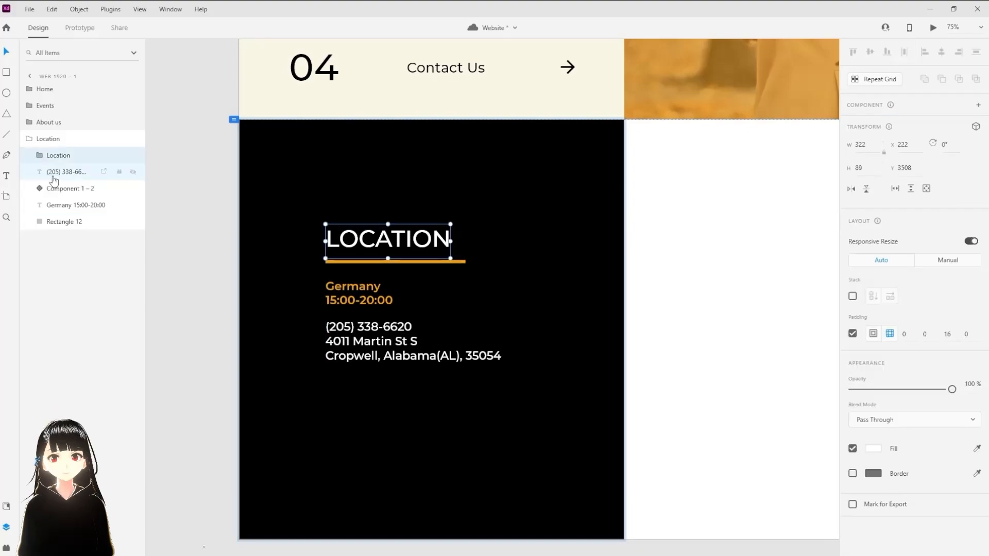
# Step: Group the orange line component as Line and enable separate padding for each side of the group
pyautogui.click(48, 190)
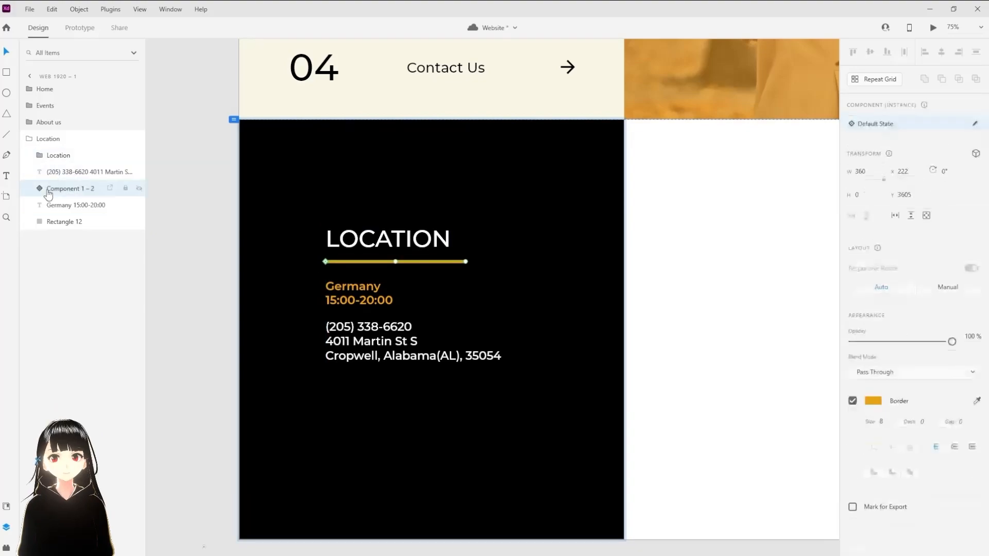
pyautogui.hotkey('ctrl', 'shift', 'g')
pyautogui.doubleClick(54, 188)
pyautogui.write('Li')
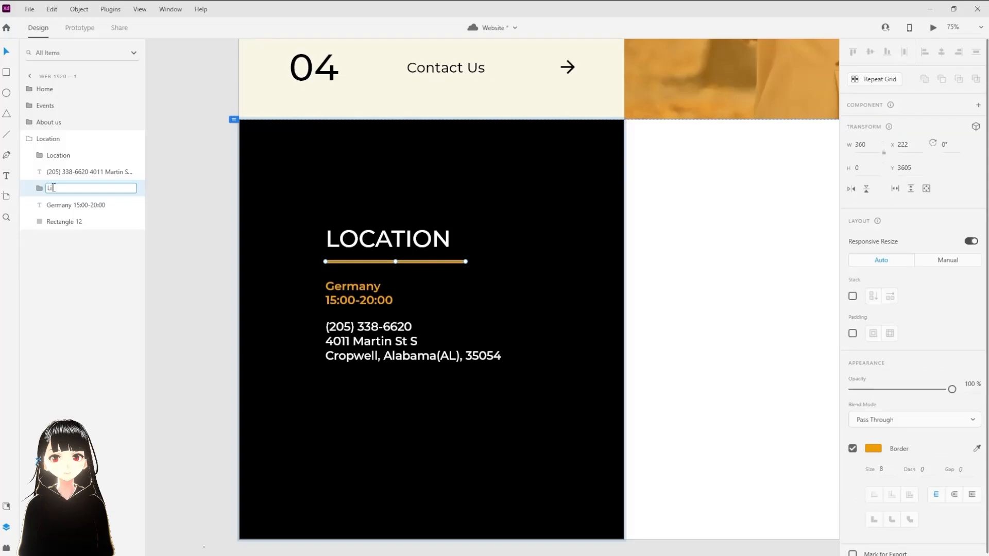
pyautogui.write('ne')
pyautogui.click(853, 333)
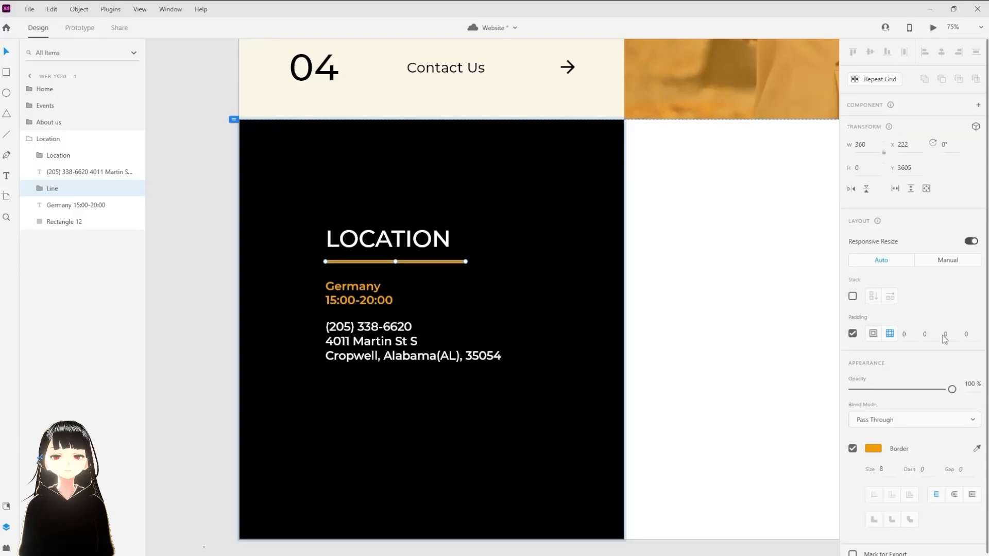
pyautogui.click(945, 334)
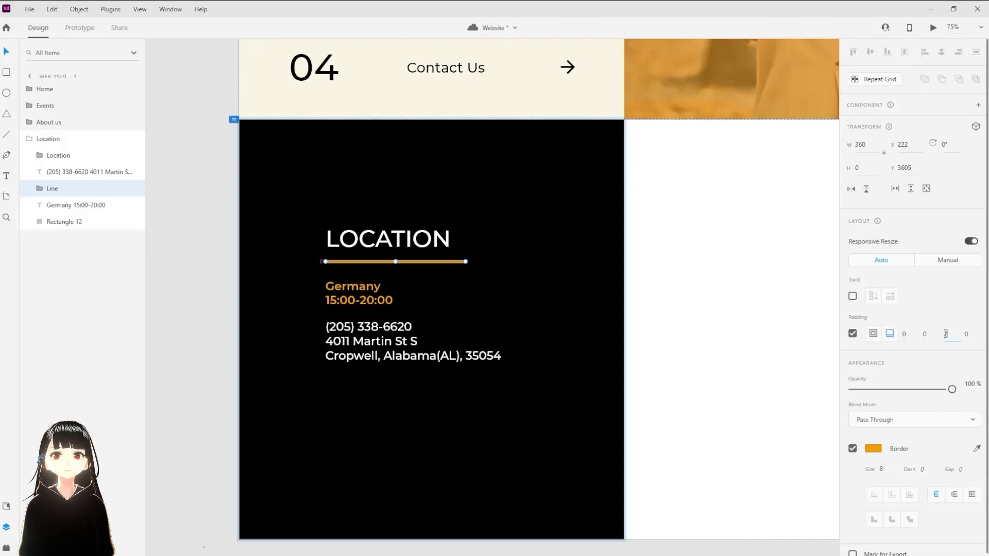
# Step: Group the Germany 15:00-20:00 text as Detail and rename the LOCATION heading's group Title
pyautogui.click(54, 205)
pyautogui.hotkey('ctrl', 'g')
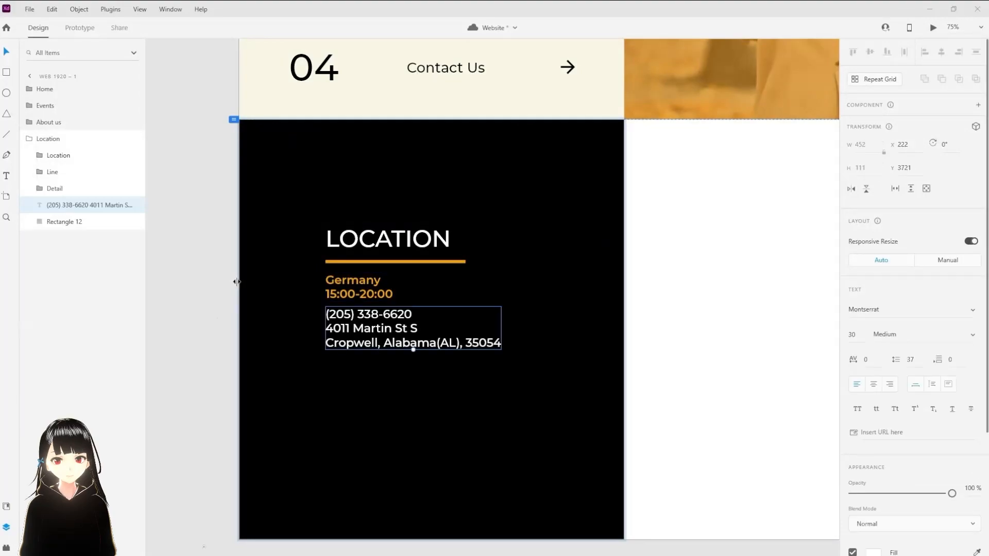
pyautogui.doubleClick(55, 156)
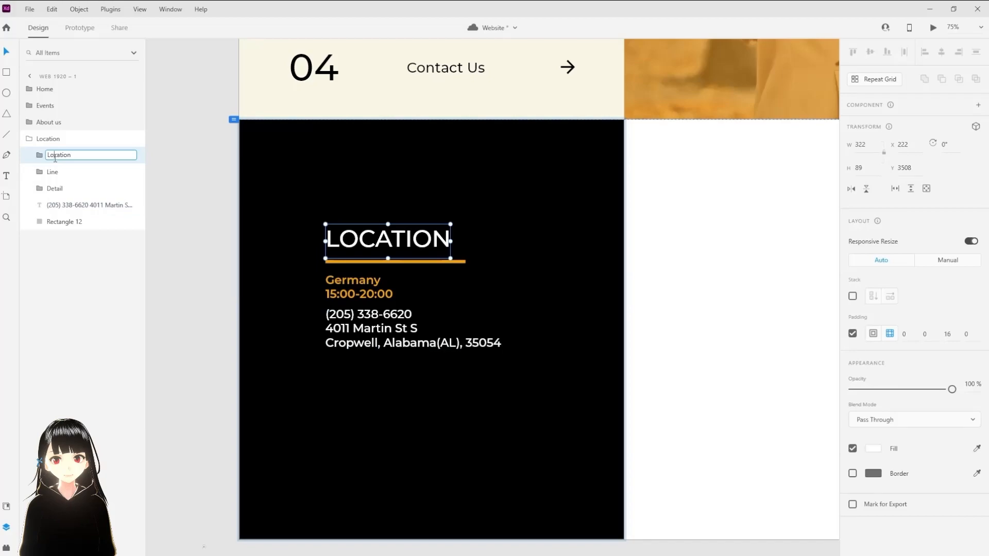
pyautogui.write('Title')
pyautogui.press('Return')
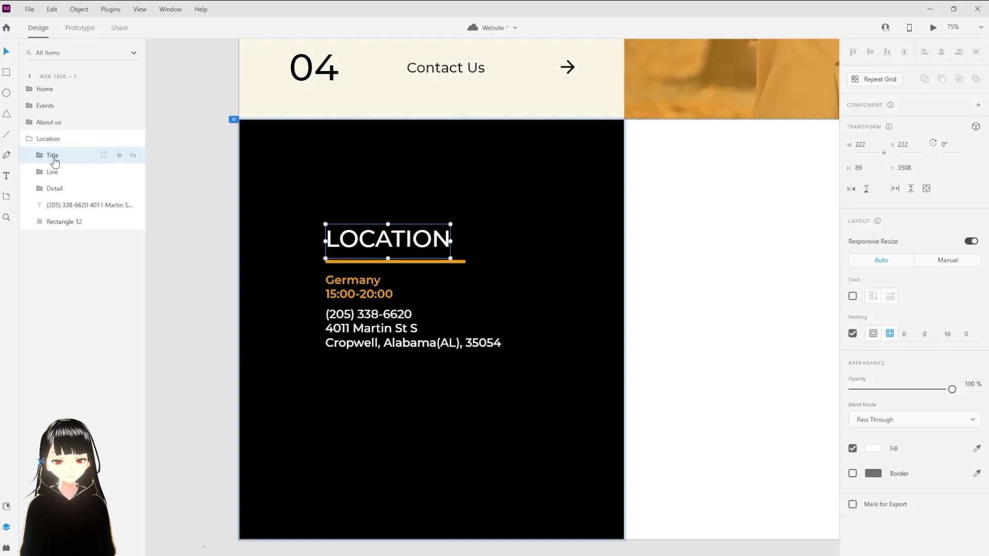
# Step: Combine the heading, line, hours and address layers into one group named Location and enable padding on it
pyautogui.write('Loca')
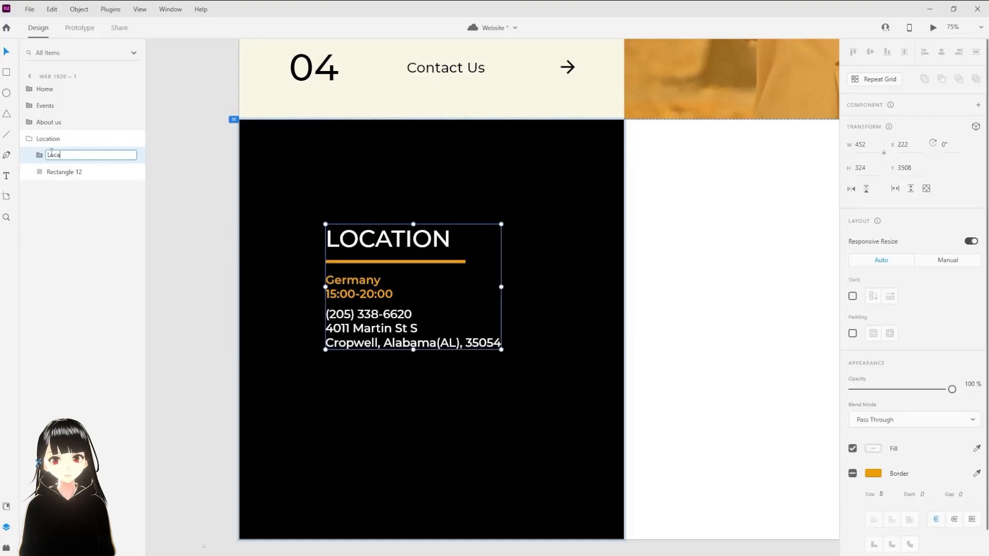
pyautogui.write('tion')
pyautogui.press('Return')
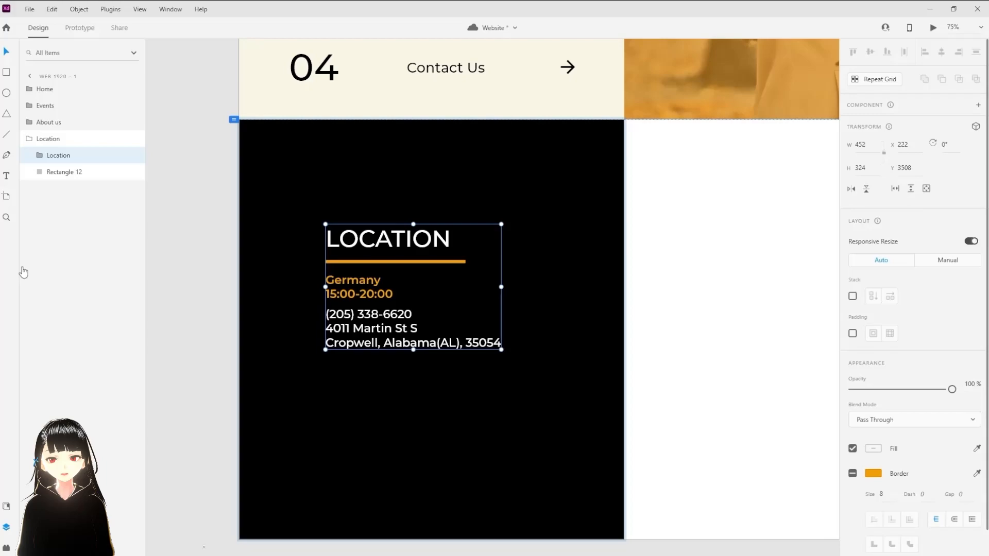
pyautogui.click(853, 333)
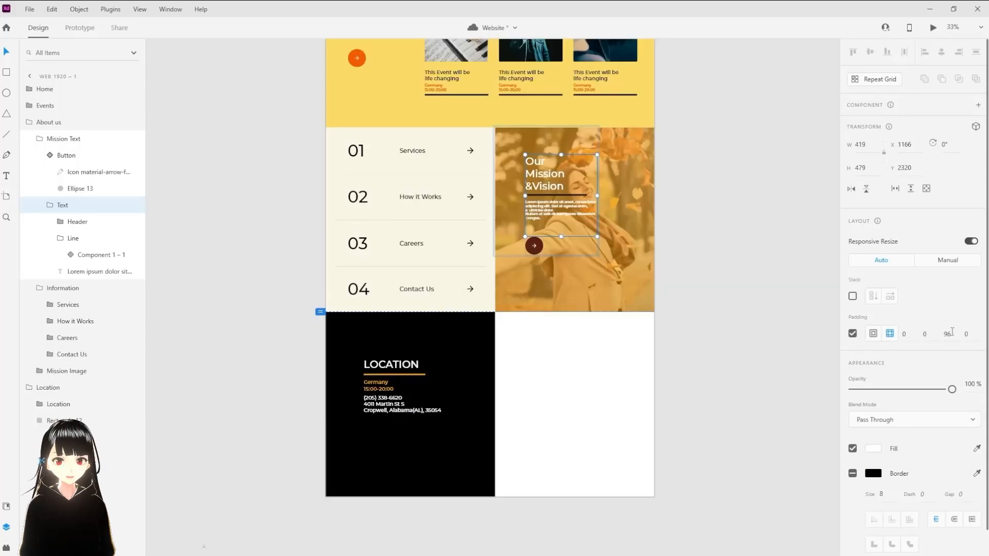
# Step: Place an orange arrow Button component on the black panel below the address, leaving room for a label beside it
pyautogui.click(406, 448)
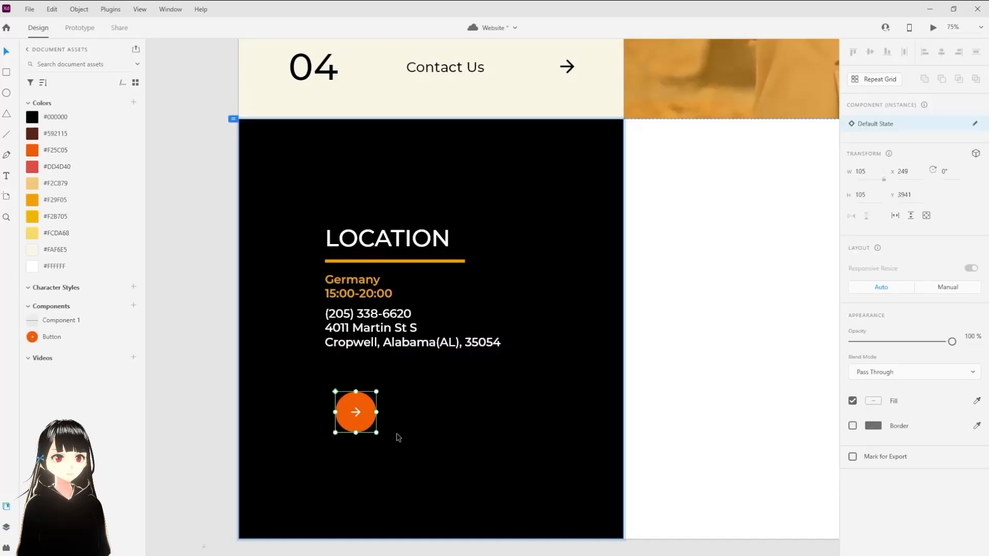
pyautogui.moveTo(354, 400); pyautogui.dragTo(445, 423)
pyautogui.click(346, 376)
pyautogui.hotkey('ctrl', 'y')
# Step: Add the text "CONTACT US" beside the orange button in Montserrat SemiBold 36 and recolor it white
pyautogui.click(6, 175)
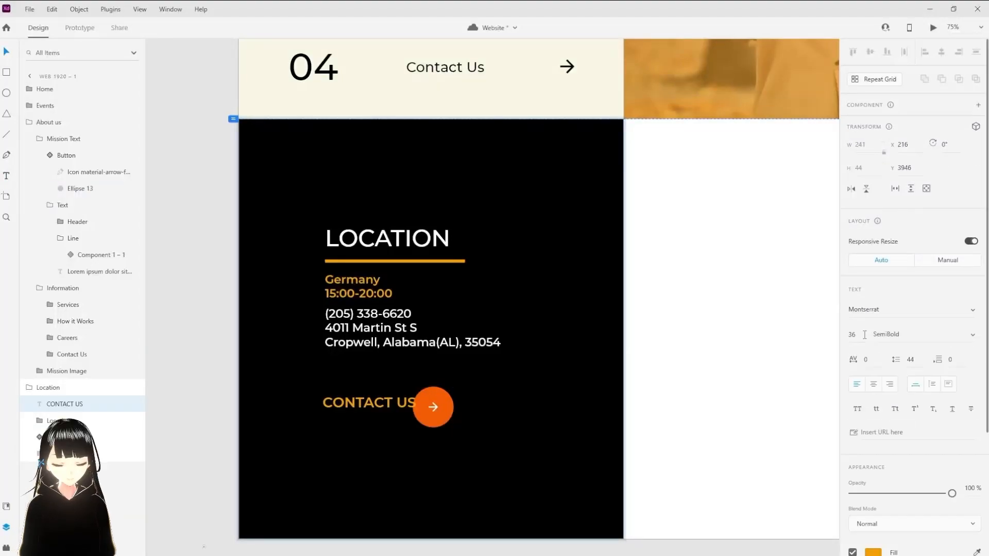
pyautogui.scroll(-3, 865, 334)
pyautogui.click(873, 384)
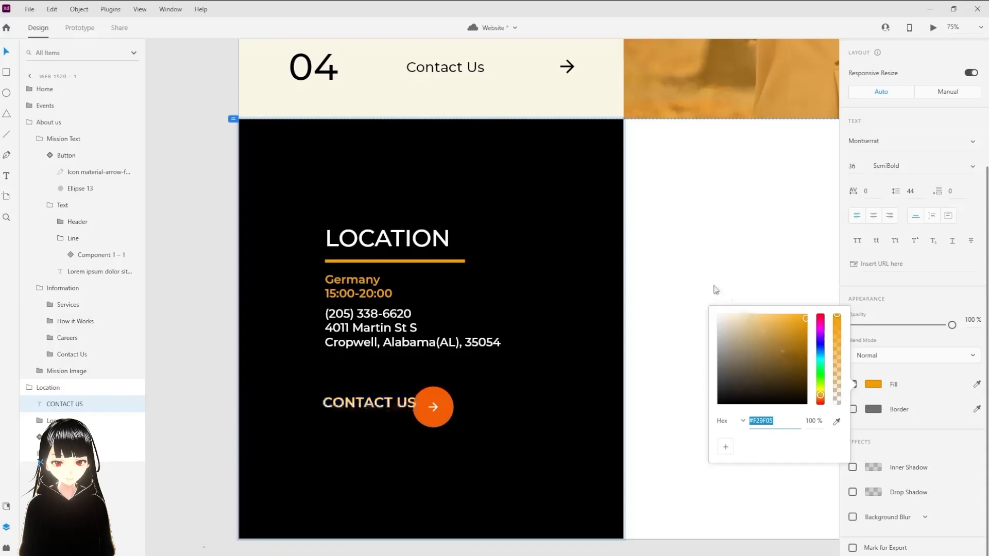
# Step: Group the orange button with the CONTACT US text and name the group Button Info
pyautogui.click(445, 394)
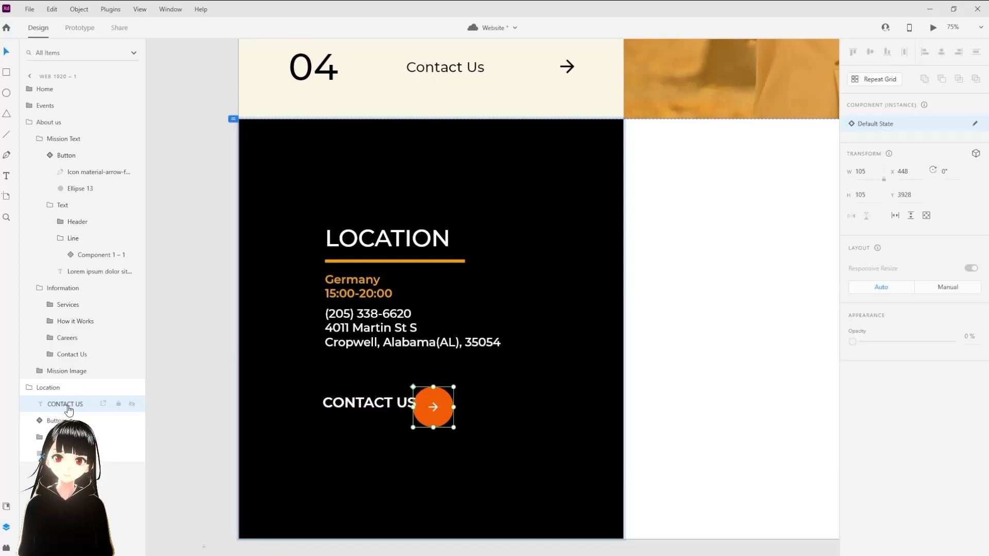
pyautogui.keyDown('shift'); pyautogui.click(69, 407); pyautogui.keyUp('shift')
pyautogui.hotkey('ctrl', 'g')
pyautogui.doubleClick(65, 404)
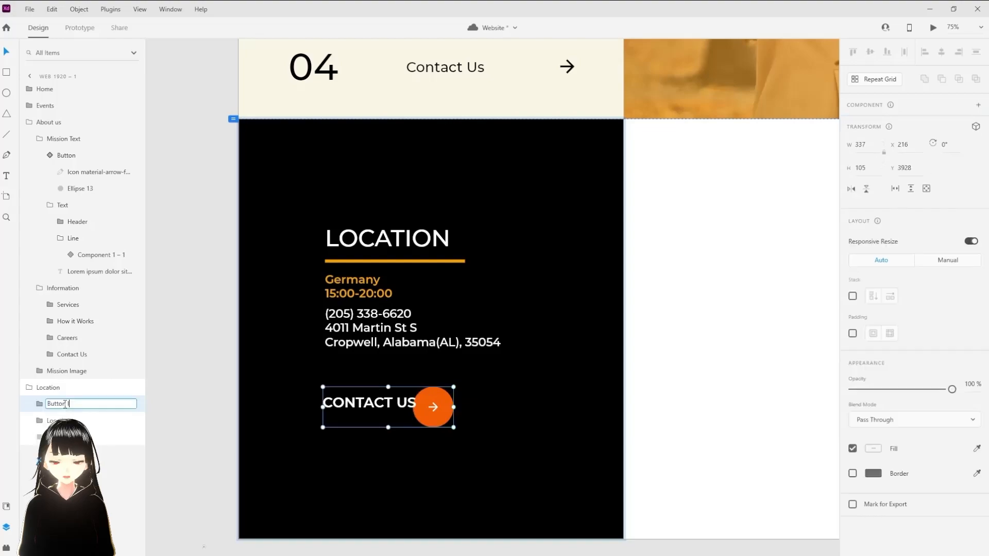
pyautogui.write('Button l')
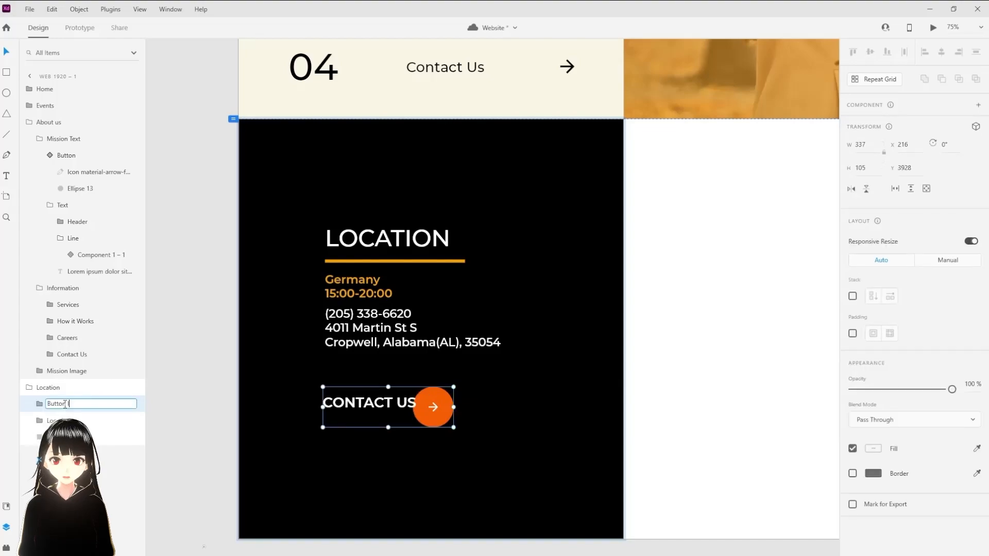
pyautogui.write('nfo')
pyautogui.press('Return')
# Step: Group Button Info and Location Info together and name the new group Location
pyautogui.keyDown('shift'); pyautogui.click(72, 423); pyautogui.keyUp('shift')
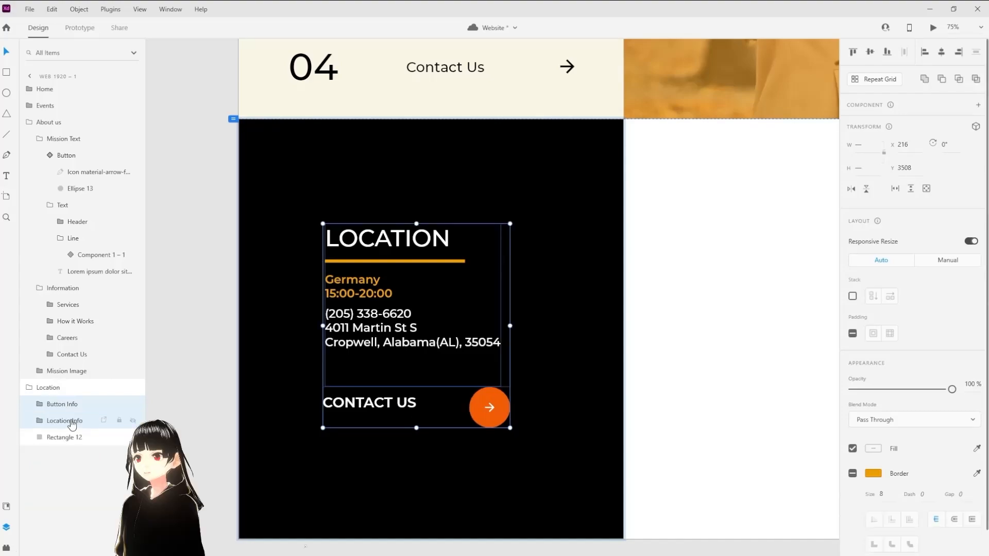
pyautogui.hotkey('ctrl', 'g')
pyautogui.doubleClick(66, 404)
pyautogui.write('Locatio')
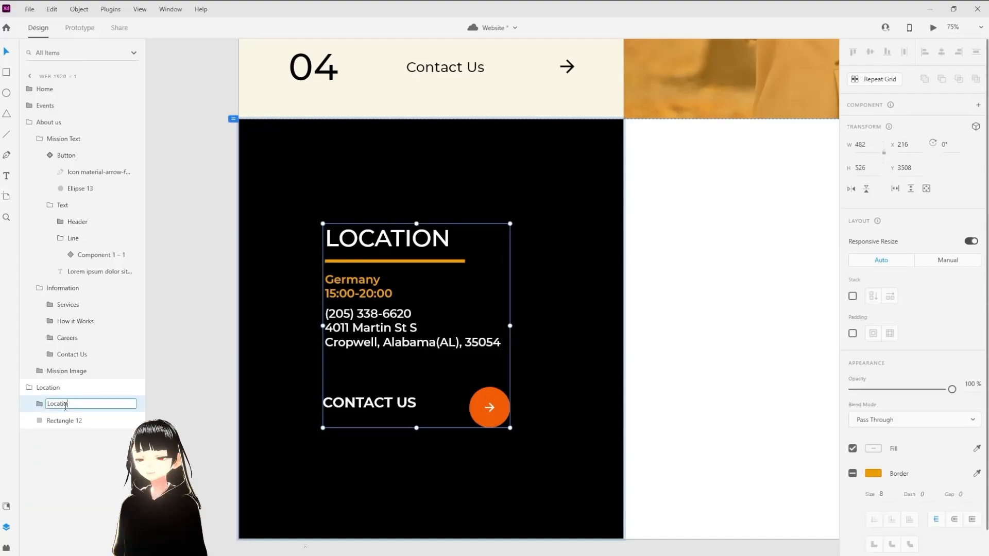
pyautogui.write('n')
pyautogui.press('Return')
# Step: Vertically center the CONTACT US text with the orange arrow button inside the Button Info group
pyautogui.click(72, 421)
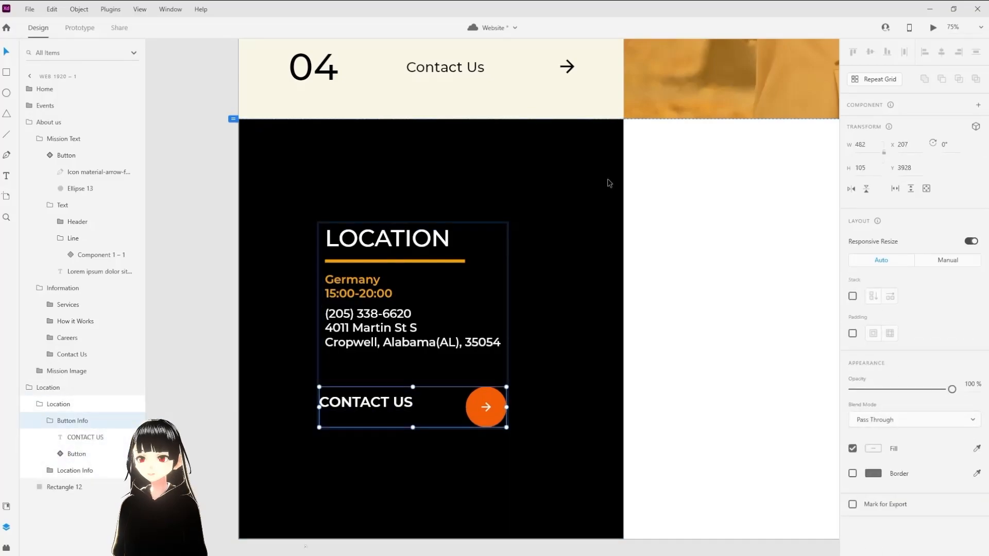
pyautogui.click(85, 437)
pyautogui.keyDown('shift'); pyautogui.click(77, 454); pyautogui.keyUp('shift')
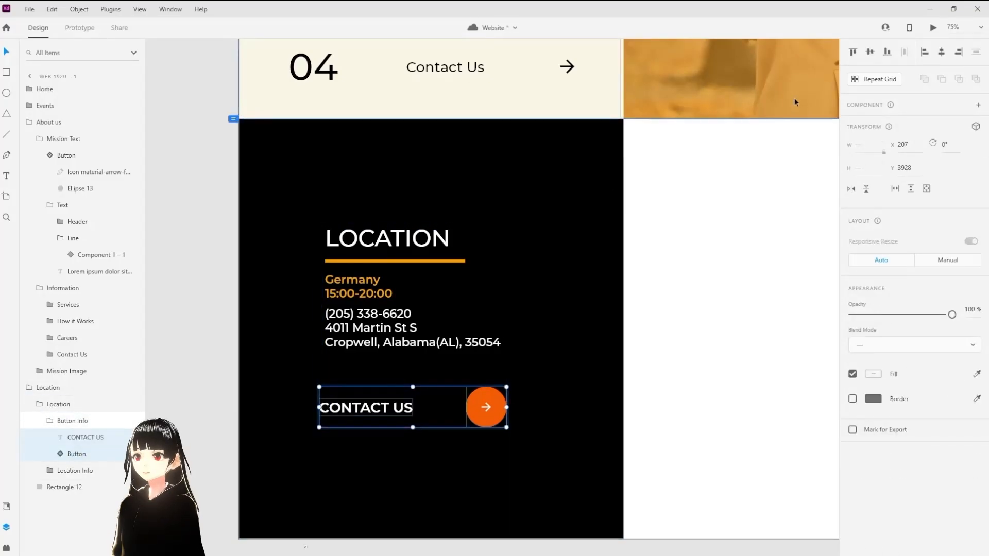
# Step: Give the inner Location group 176 top and 128 left padding and move it to the black panel's upper-left corner
pyautogui.press('Escape')
pyautogui.press('Escape')
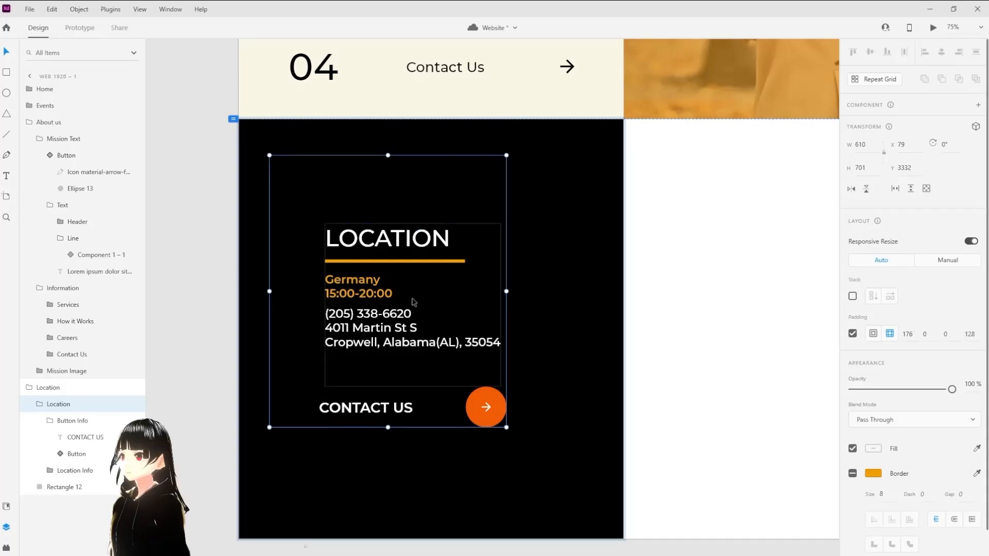
pyautogui.moveTo(353, 293); pyautogui.dragTo(332, 279)
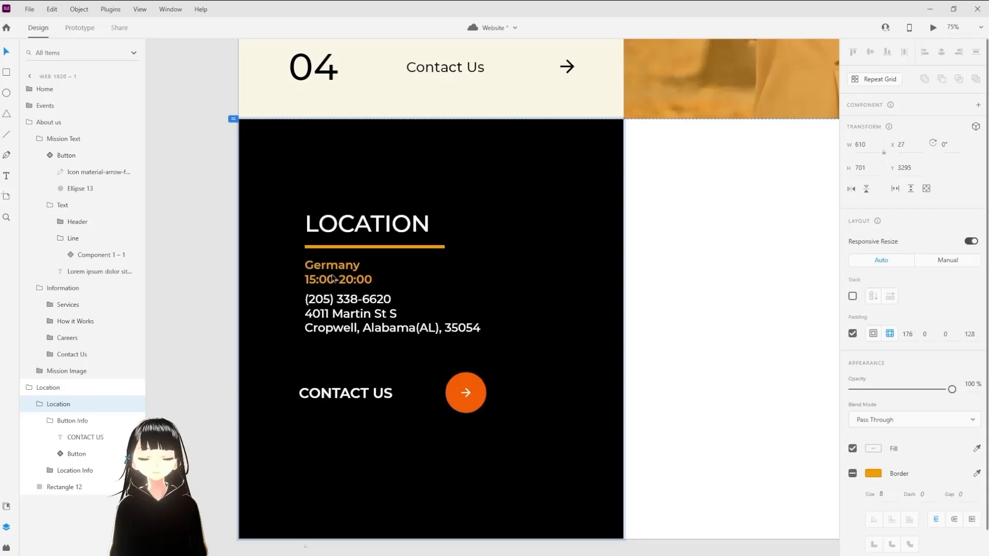
pyautogui.moveTo(333, 279); pyautogui.dragTo(332, 264)
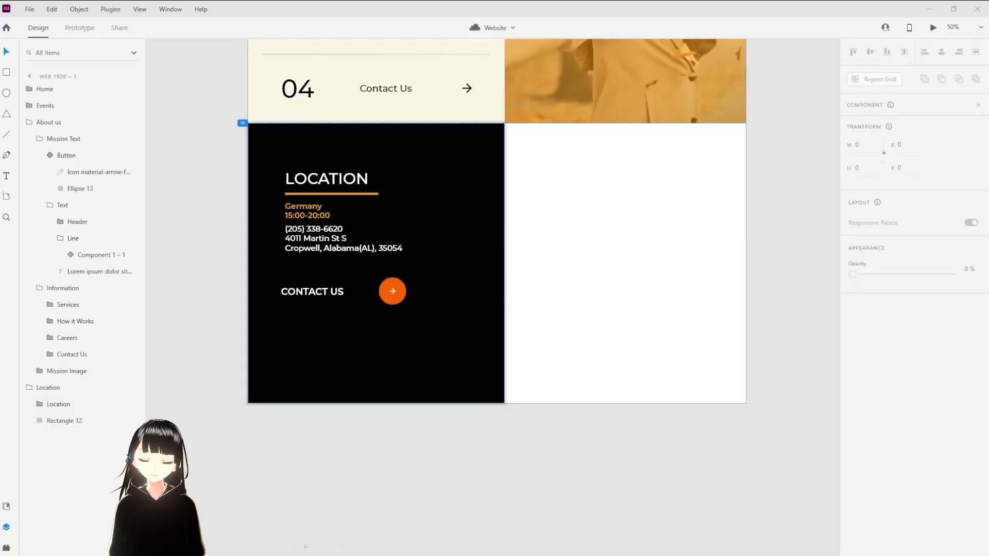
# Step: Draw a 930 by 1081 rectangle over the white area beside the black panel, filled black without a border
pyautogui.press('r')
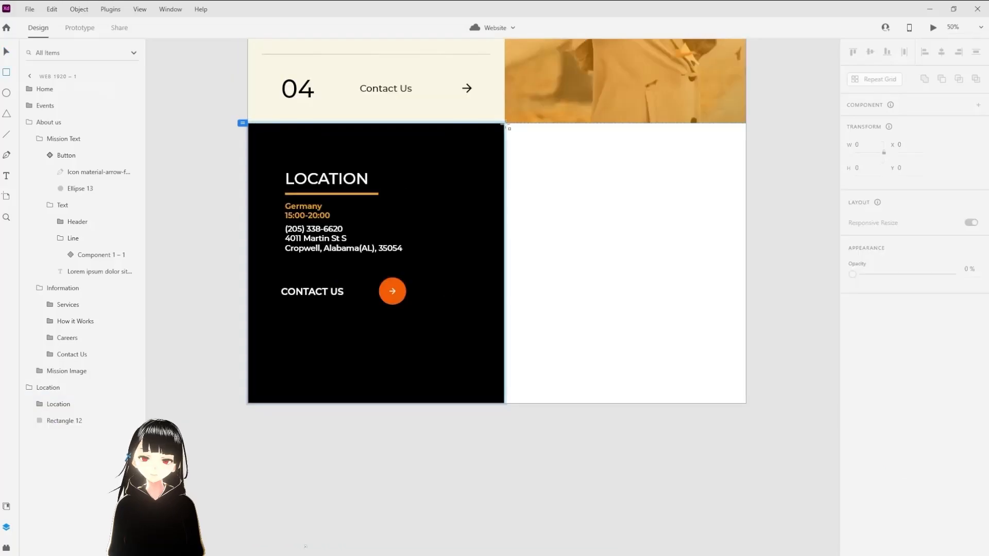
pyautogui.moveTo(506, 123); pyautogui.dragTo(637, 298)
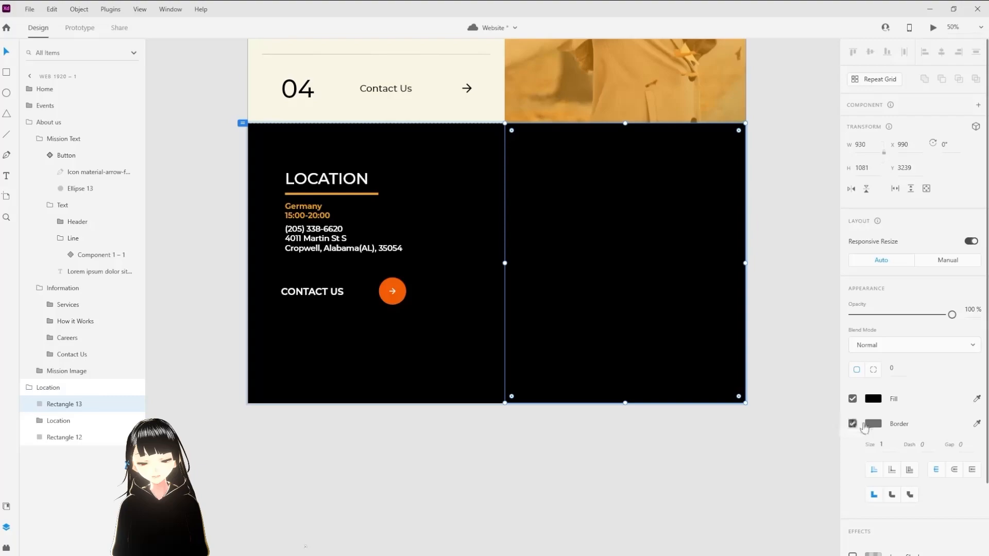
pyautogui.click(853, 424)
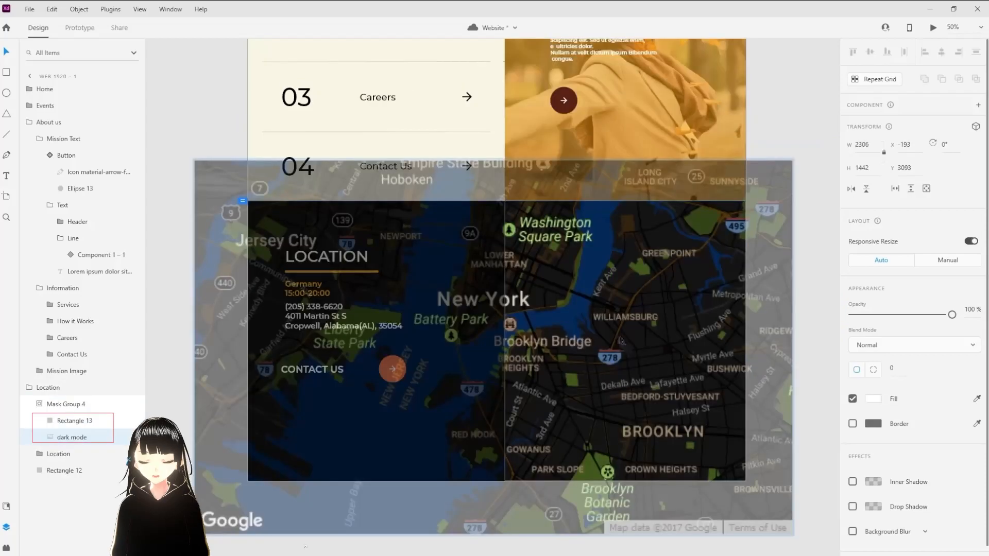
# Step: Reposition the dark mode map image inside its rectangle mask and name the mask group Google Maps Image
pyautogui.moveTo(620, 338); pyautogui.dragTo(615, 340)
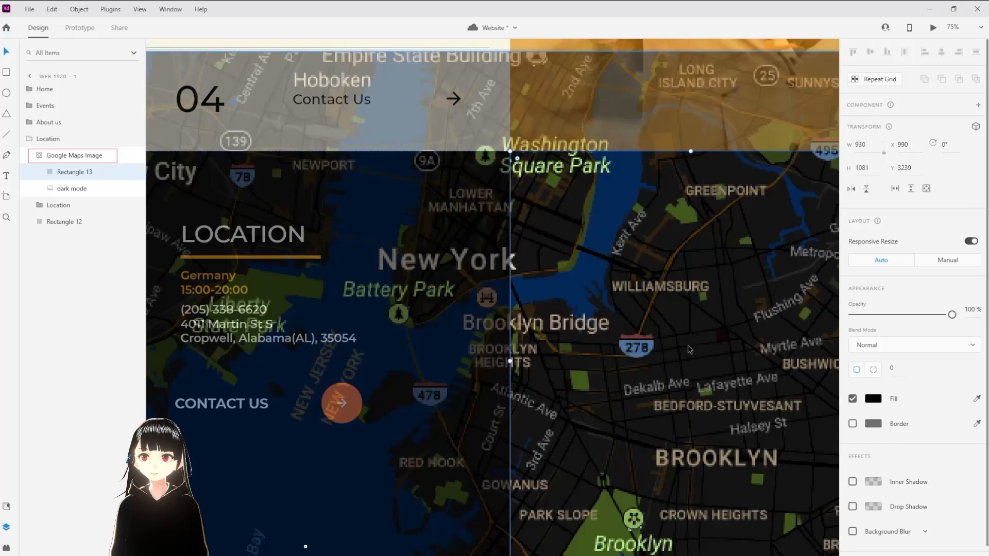
# Step: Set the Web 1920 – 1 artboard's height to 4907 to make room under the Location section
pyautogui.hotkey('ctrl', '-')
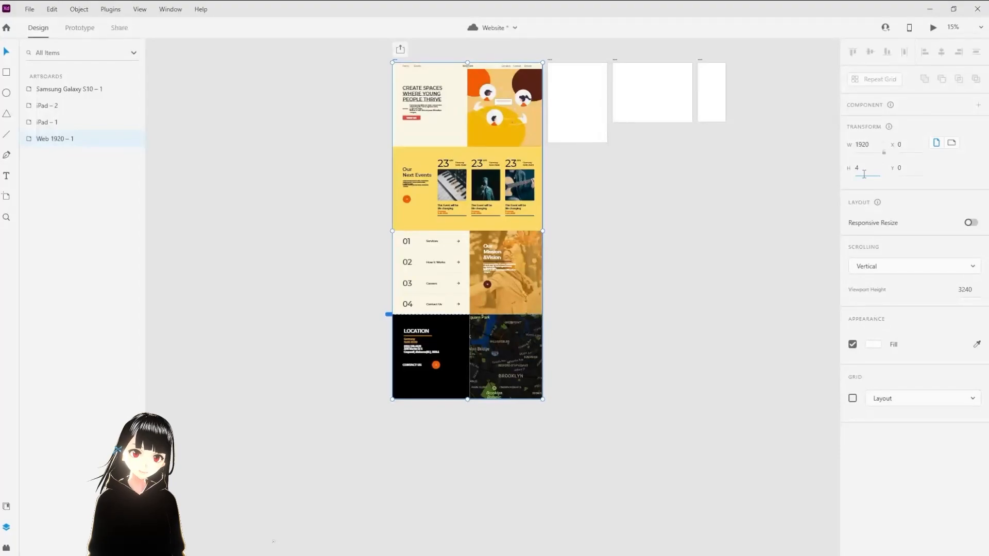
pyautogui.write('907')
pyautogui.press('Return')
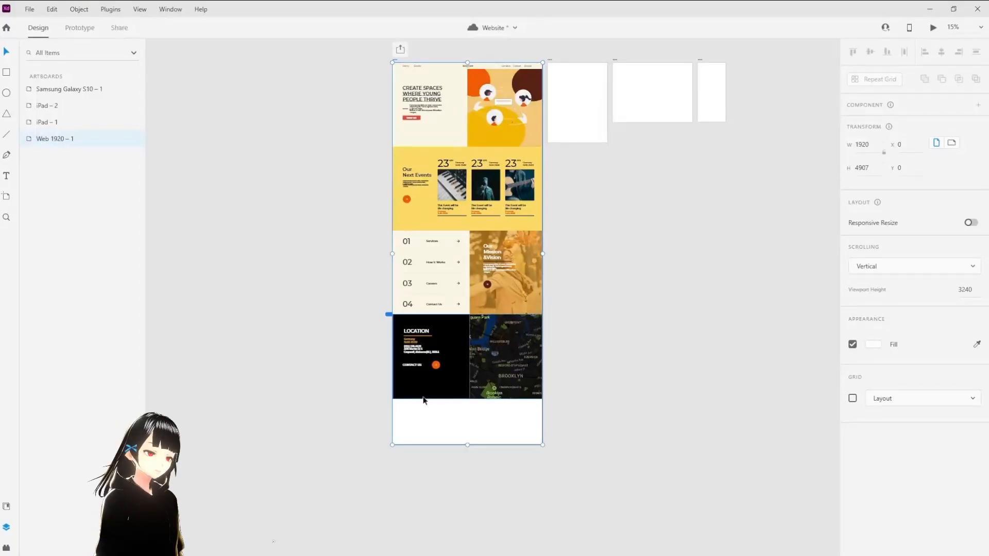
# Step: Draw a 1920 by 587 rectangle covering the empty white area below the Location section
pyautogui.scroll(5, 466, 461)
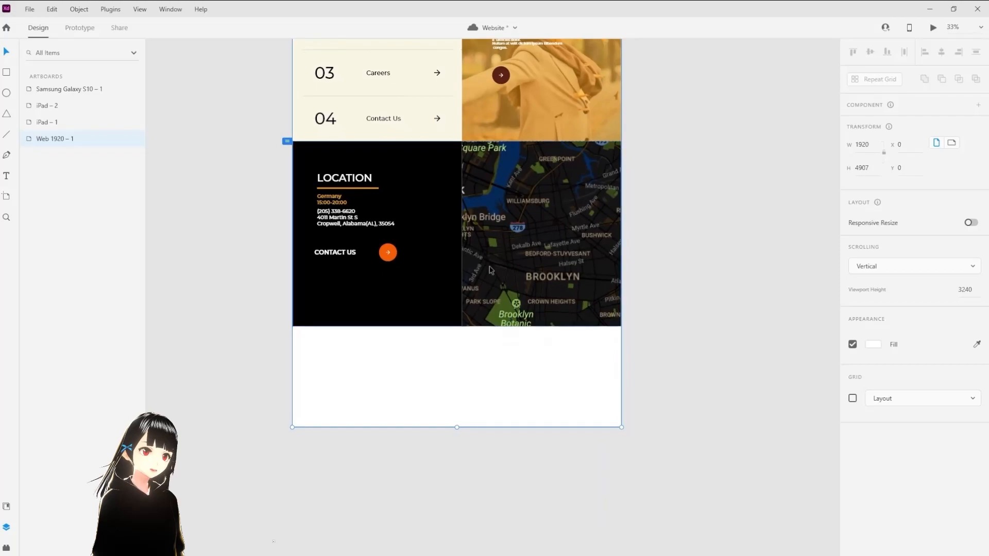
pyautogui.click(7, 76)
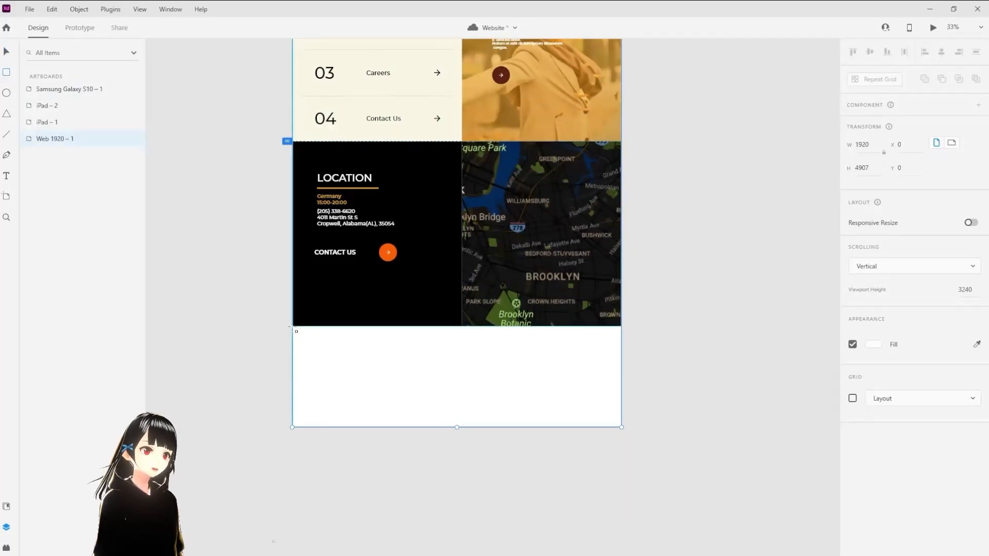
pyautogui.moveTo(292, 326)
pyautogui.mouseDown()
pyautogui.moveTo(369, 409)
pyautogui.moveTo(634, 435)
pyautogui.moveTo(621, 427)
pyautogui.mouseUp()
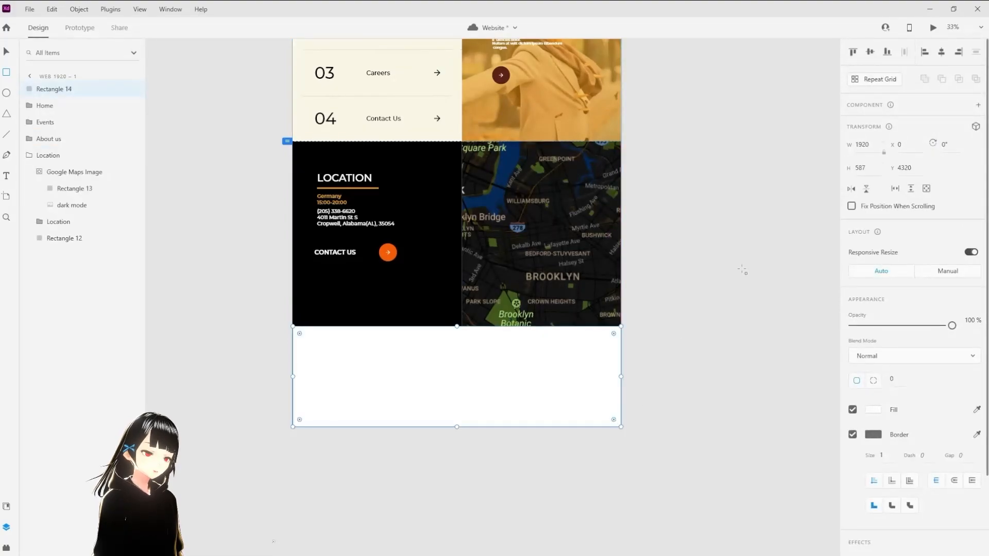
pyautogui.click(868, 168)
pyautogui.press('Up')
pyautogui.click(870, 169)
pyautogui.press('Down')
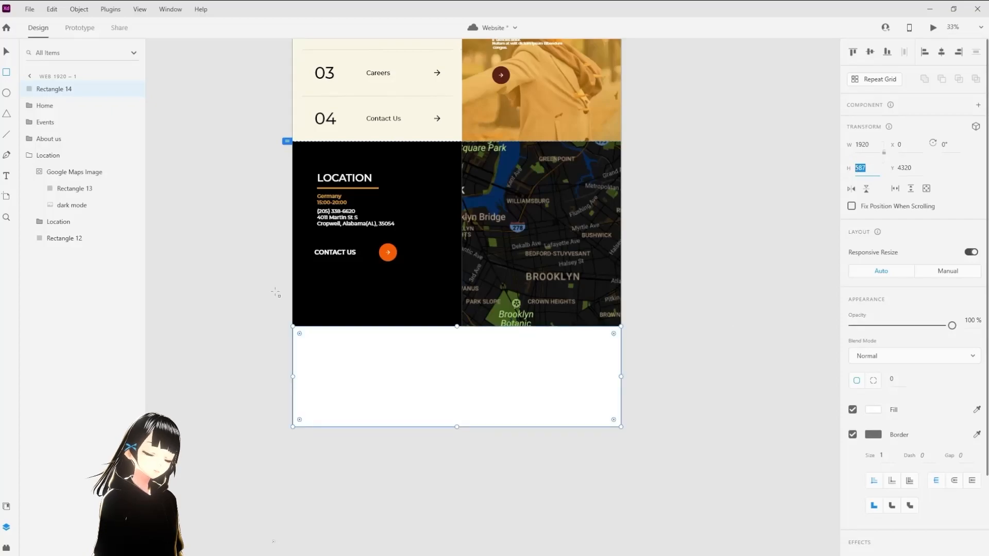
# Step: Fill the new bottom rectangle with the saved document color #592115 and deselect it
pyautogui.click(6, 507)
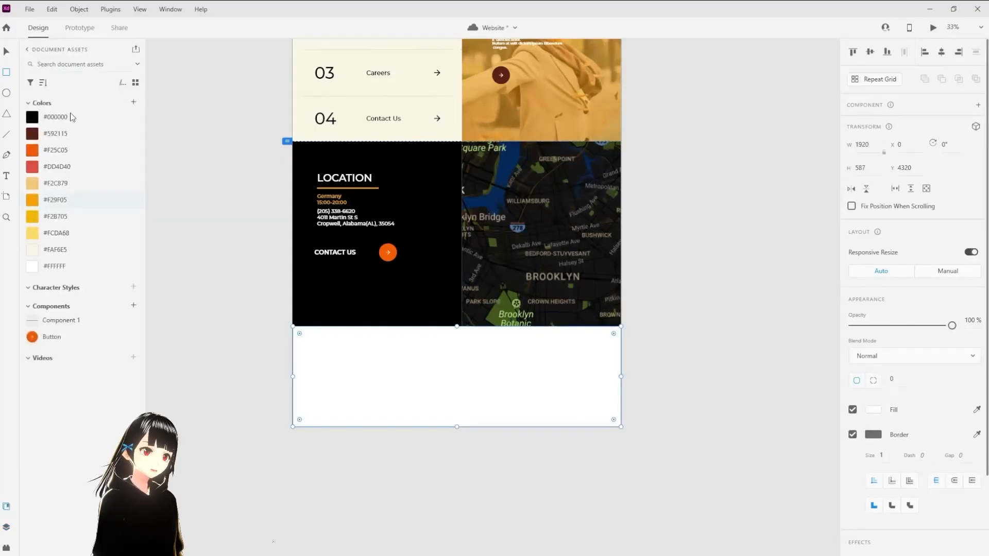
pyautogui.click(69, 135)
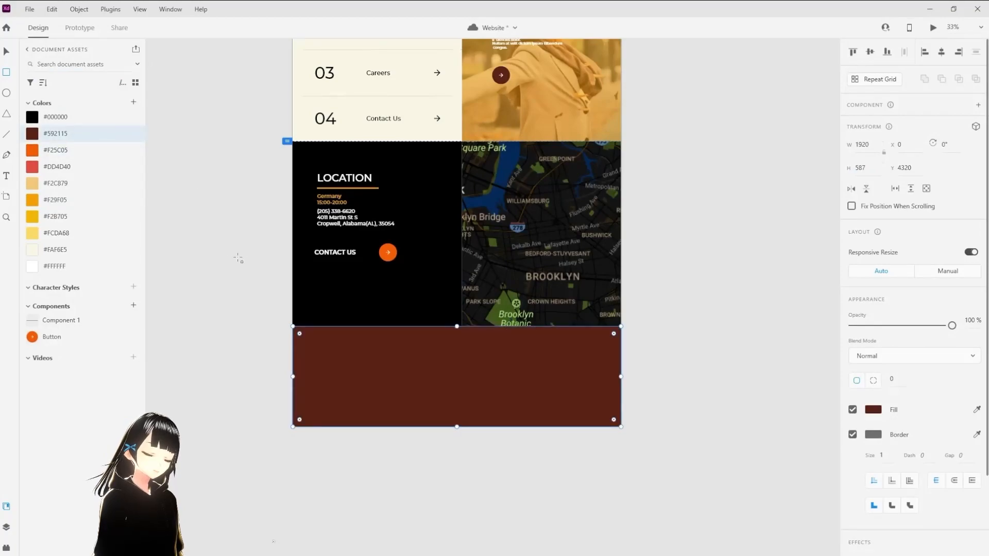
pyautogui.press('v')
pyautogui.click(243, 333)
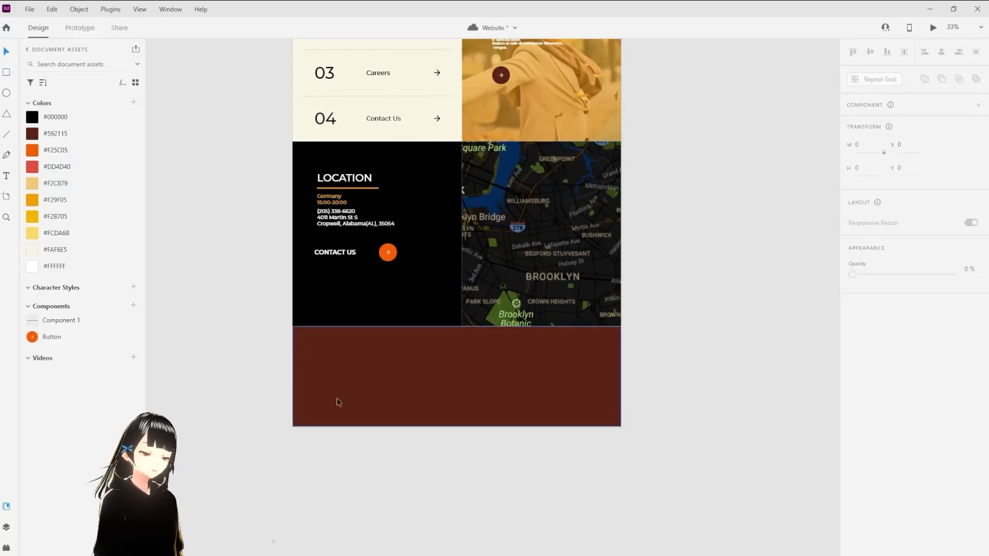
# Step: Add an ABOUT heading in Montserrat Medium to the brown rectangle, with a two-line VISION TEAM text beneath it
pyautogui.click(338, 400)
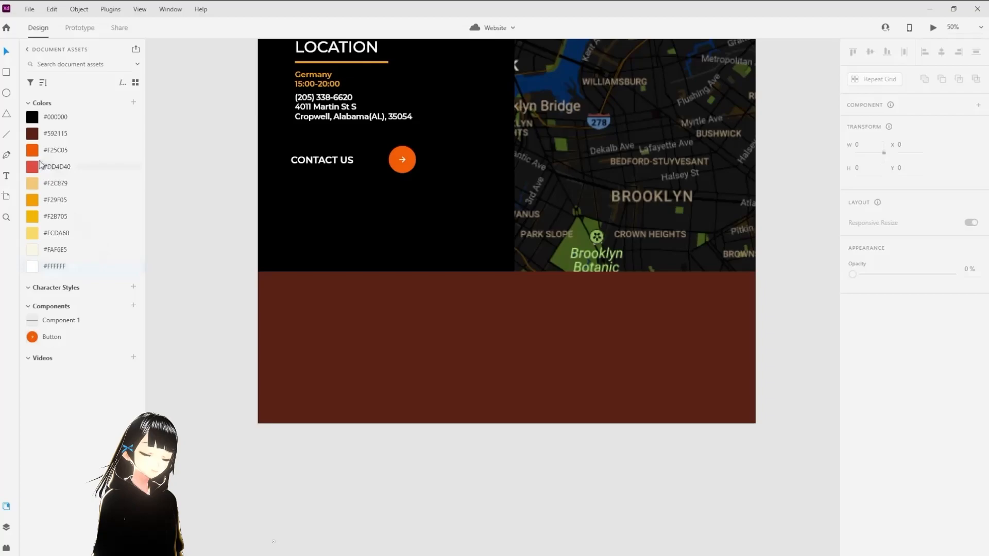
pyautogui.click(7, 176)
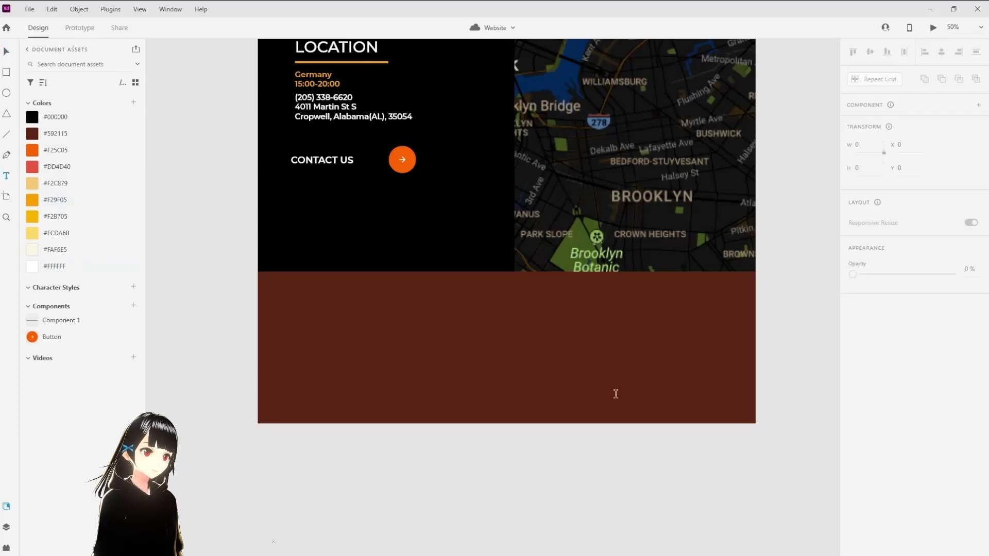
pyautogui.click(346, 325)
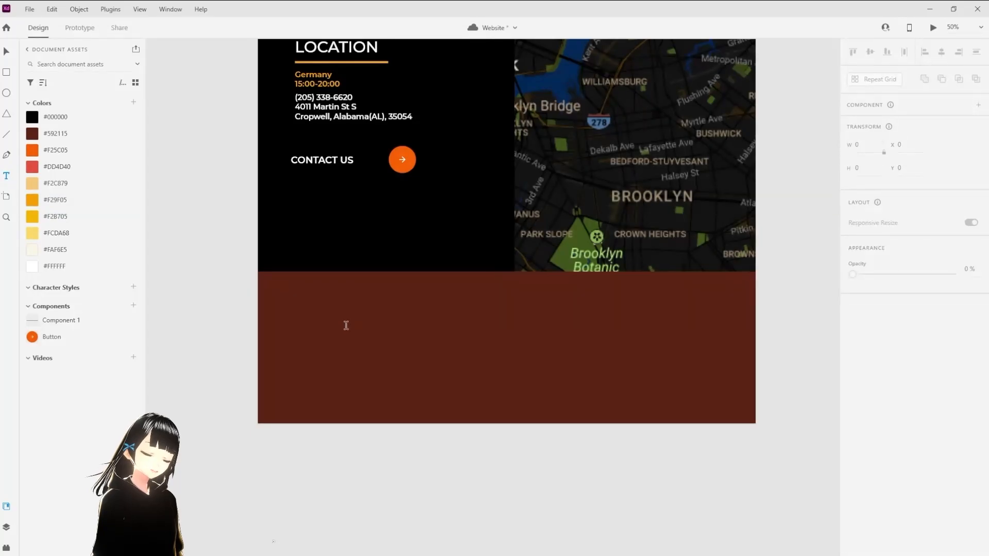
pyautogui.write('ABOUT')
pyautogui.hotkey('ctrl', 'a')
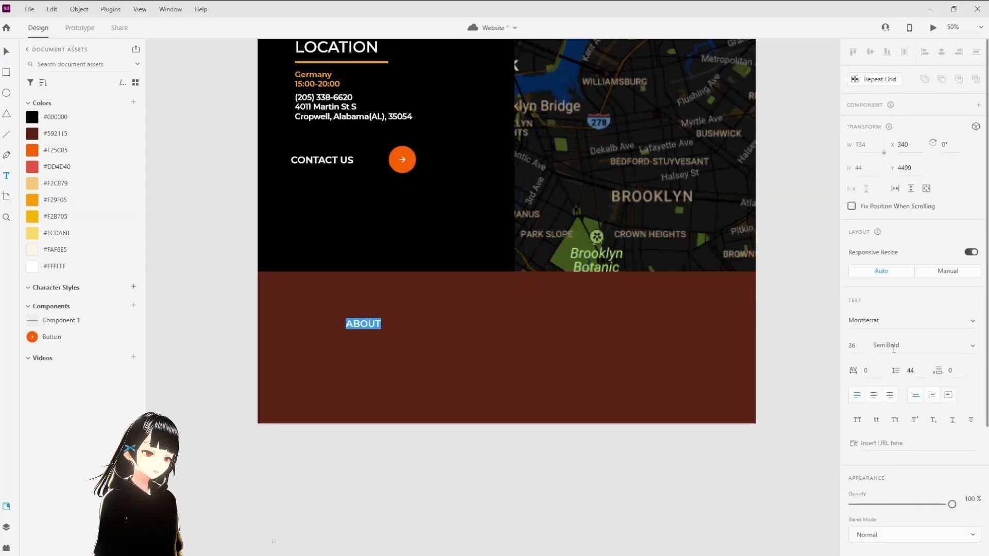
pyautogui.click(893, 349)
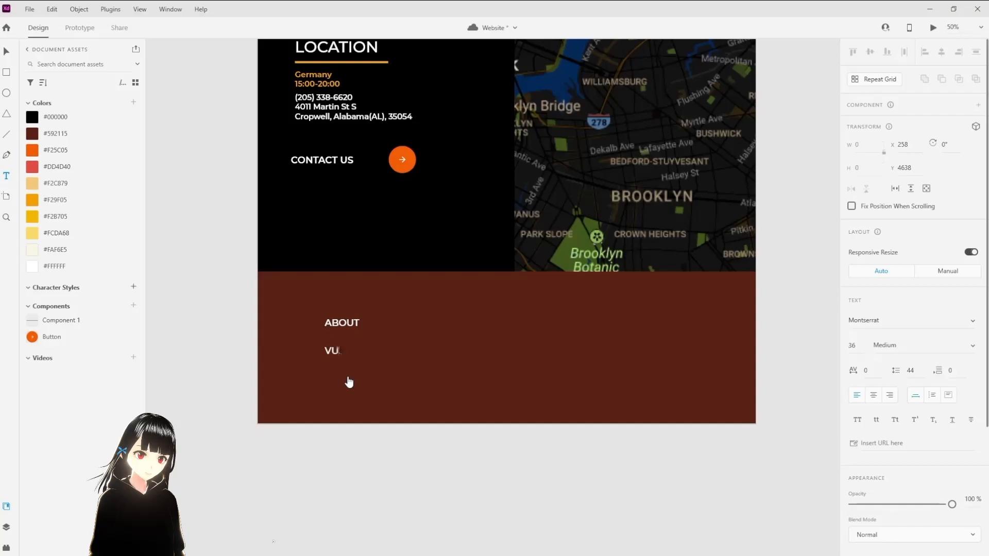
pyautogui.press('BackSpace')
pyautogui.write('ISION')
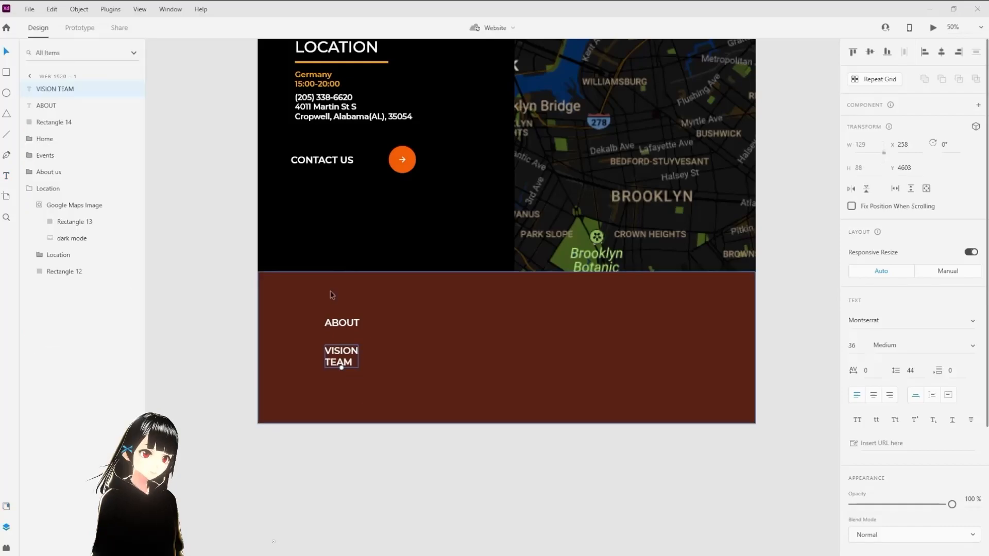
# Step: Group the ABOUT heading with the VISION TEAM text
pyautogui.click(343, 326)
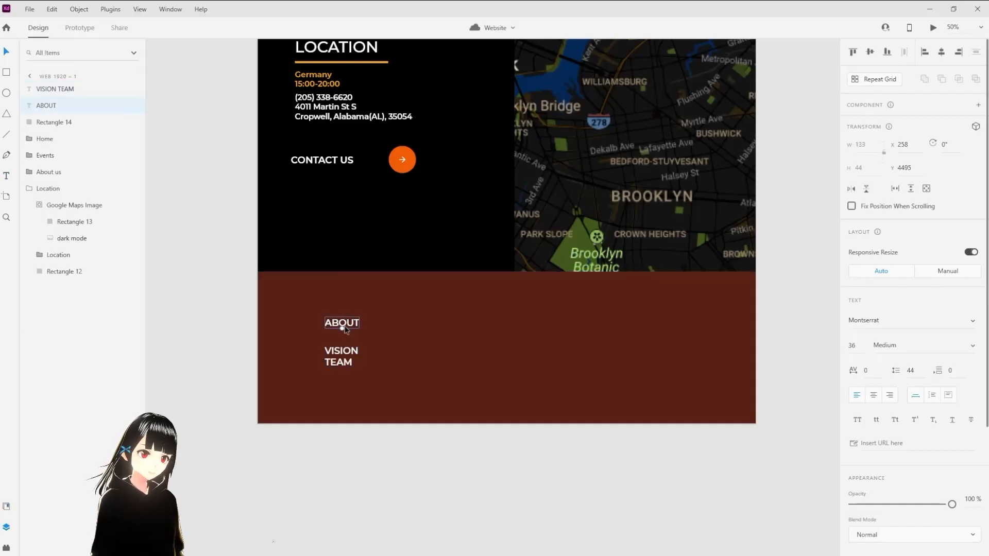
pyautogui.keyDown('shift'); pyautogui.click(349, 364); pyautogui.keyUp('shift')
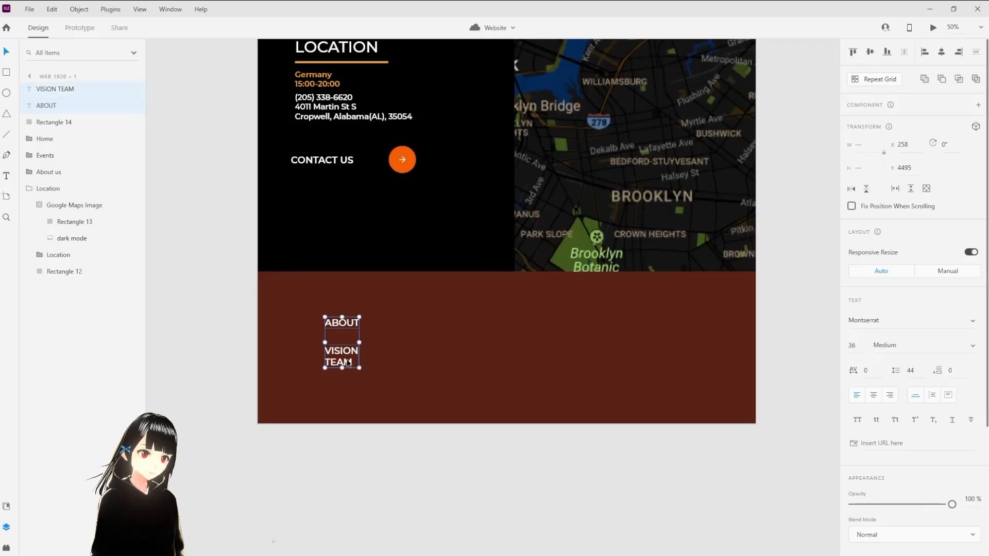
pyautogui.hotkey('ctrl', 'g')
# Step: Move the text group and brown rectangle below Location in the layer order and group them as Footer
pyautogui.click(48, 172)
pyautogui.click(63, 90)
pyautogui.moveTo(54, 197); pyautogui.dragTo(65, 191)
pyautogui.click(61, 158)
pyautogui.keyDown('shift'); pyautogui.click(72, 169); pyautogui.keyUp('shift')
pyautogui.hotkey('ctrl', 'g')
pyautogui.doubleClick(46, 162)
pyautogui.write('Footer')
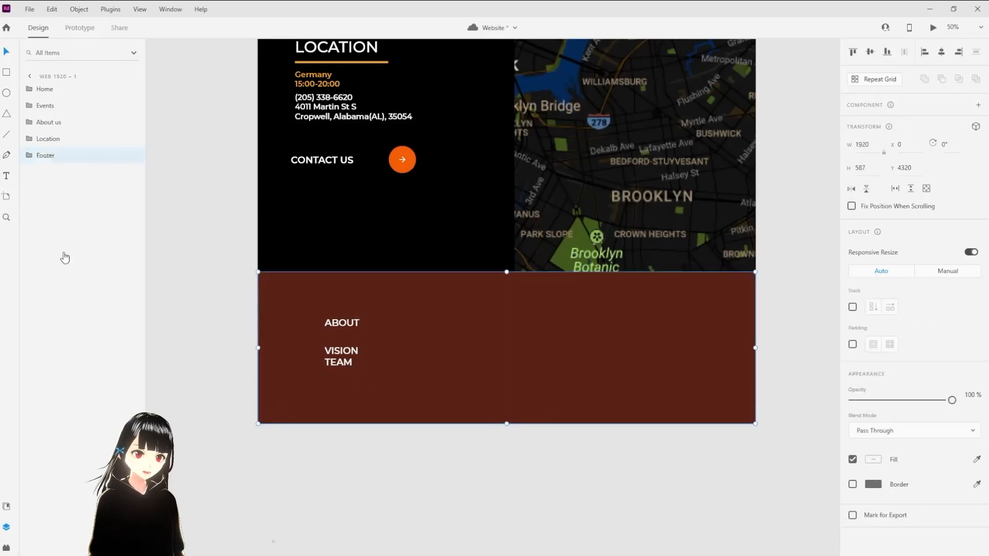
# Step: Give the text group inside Footer separate side padding with 200 on its right side
pyautogui.click(29, 155)
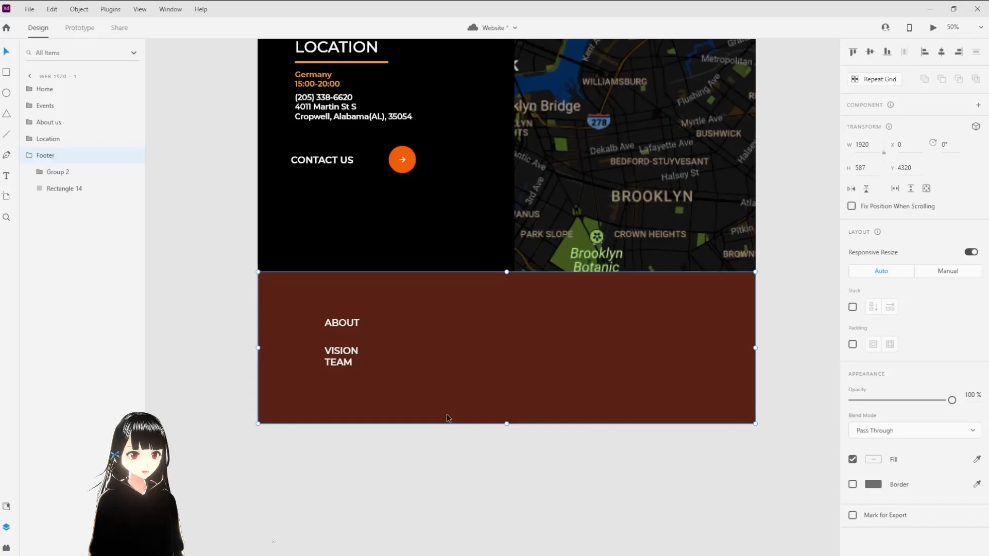
pyautogui.scroll(2, 434, 403)
pyautogui.doubleClick(296, 283)
pyautogui.click(74, 178)
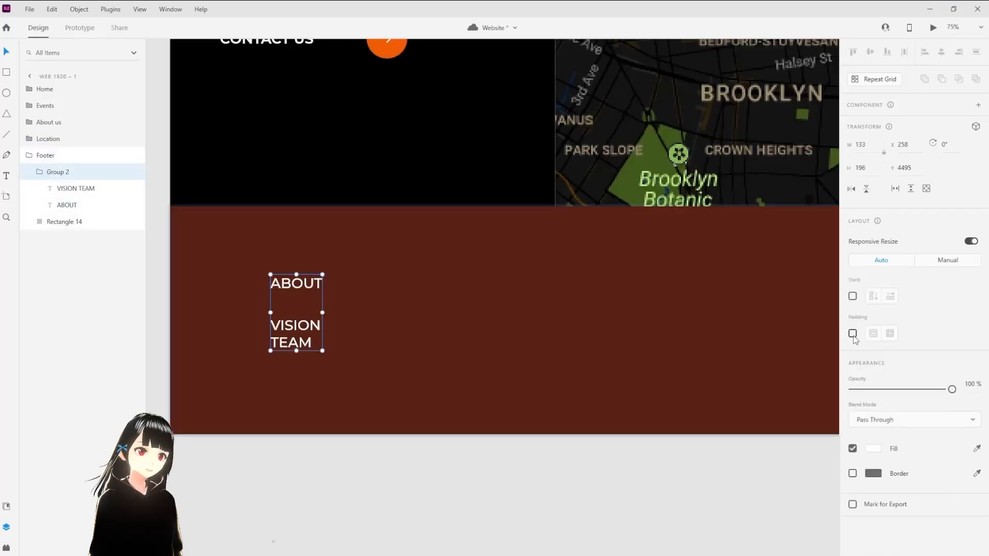
pyautogui.click(853, 335)
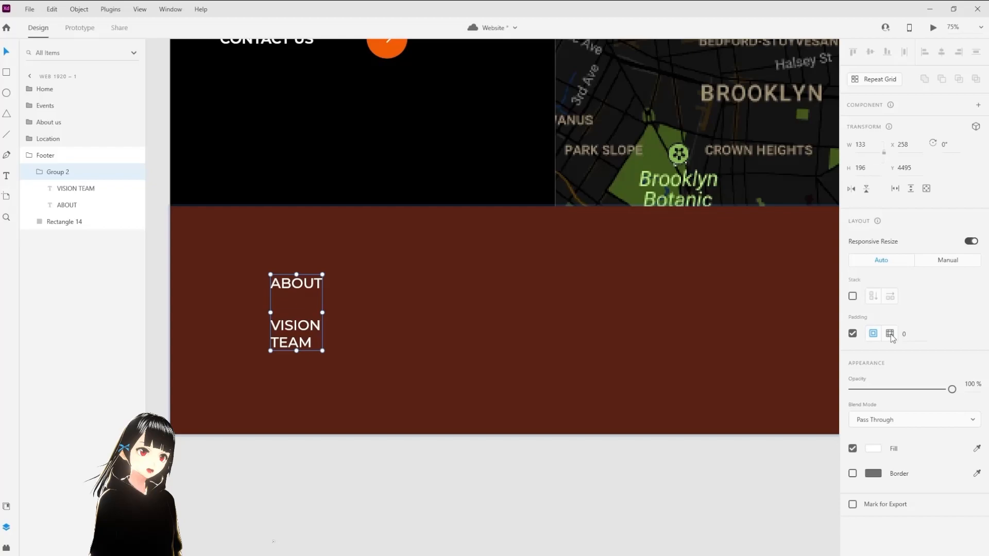
pyautogui.click(890, 334)
pyautogui.click(927, 334)
pyautogui.write('200')
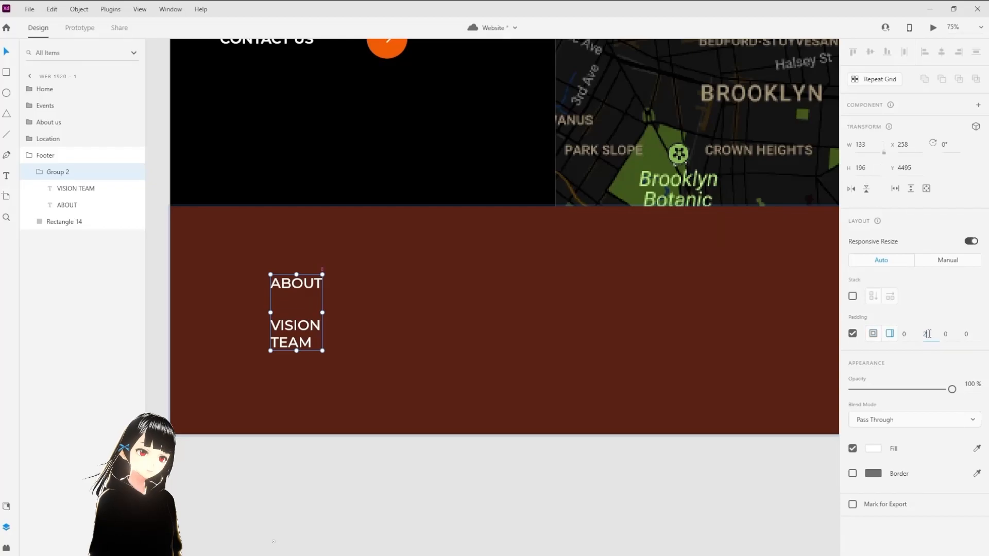
pyautogui.press('Return')
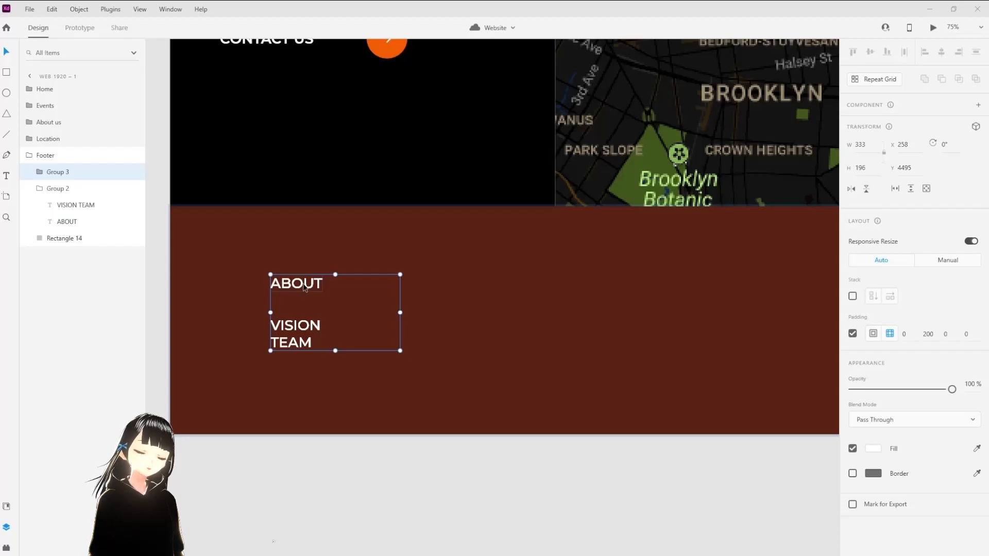
# Step: In the duplicated text group, wrap the ABOUT text in its own group named Title
pyautogui.doubleClick(305, 288)
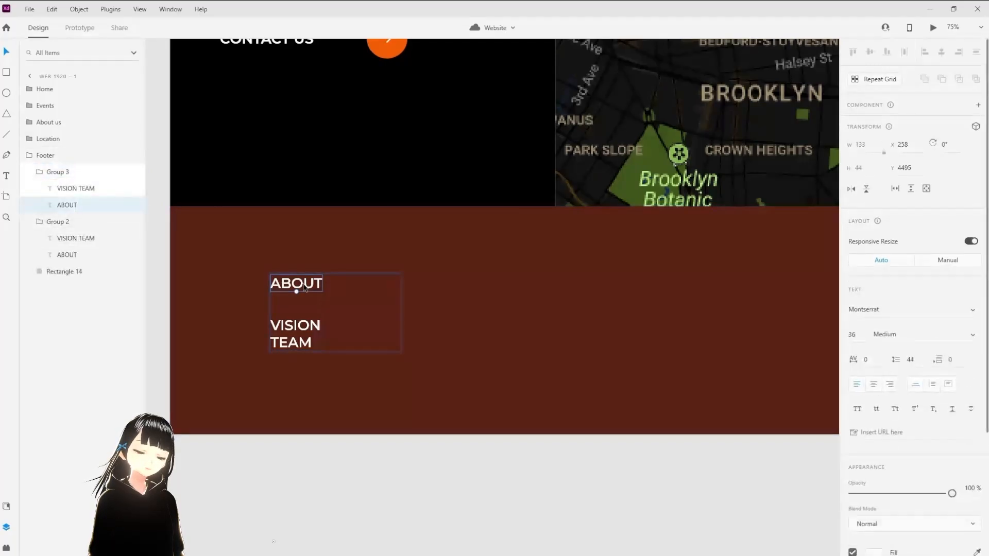
pyautogui.hotkey('ctrl', 'g')
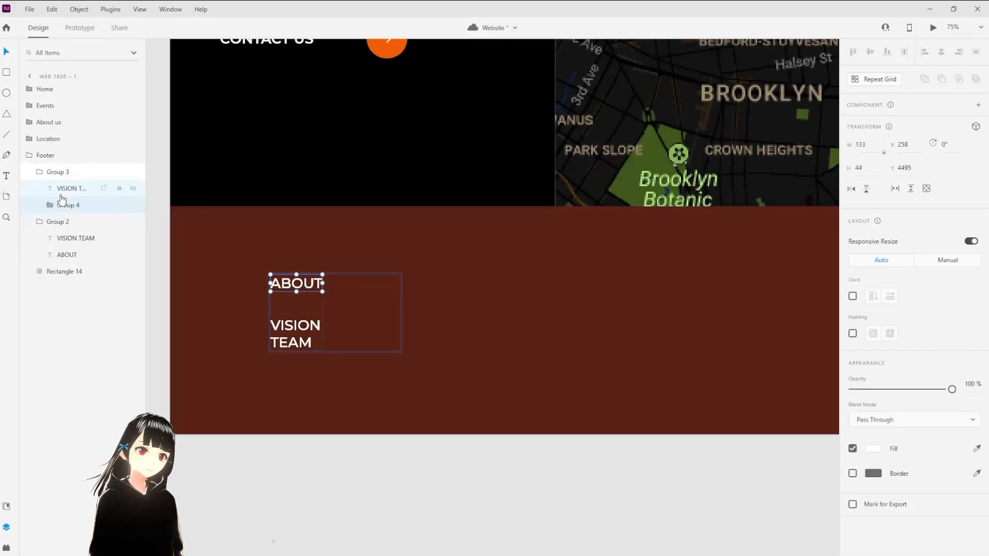
pyautogui.doubleClick(67, 205)
pyautogui.write('T')
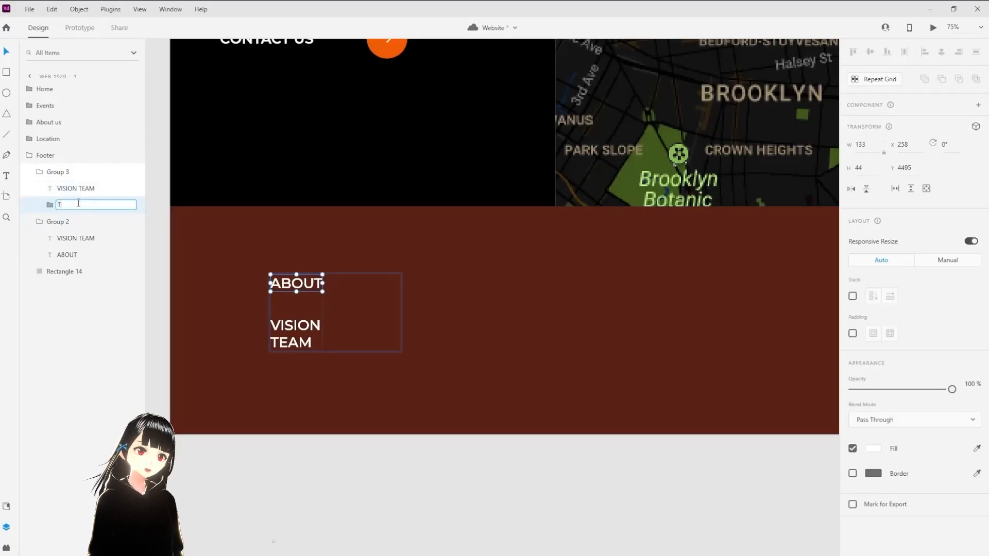
pyautogui.write('itle')
pyautogui.press('Return')
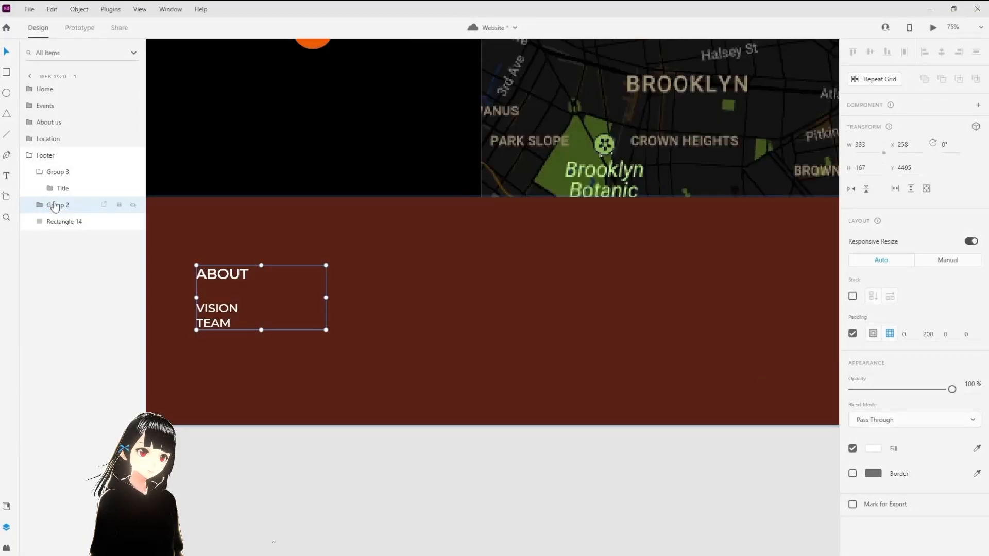
pyautogui.doubleClick(55, 205)
pyautogui.write('About')
pyautogui.press('Return')
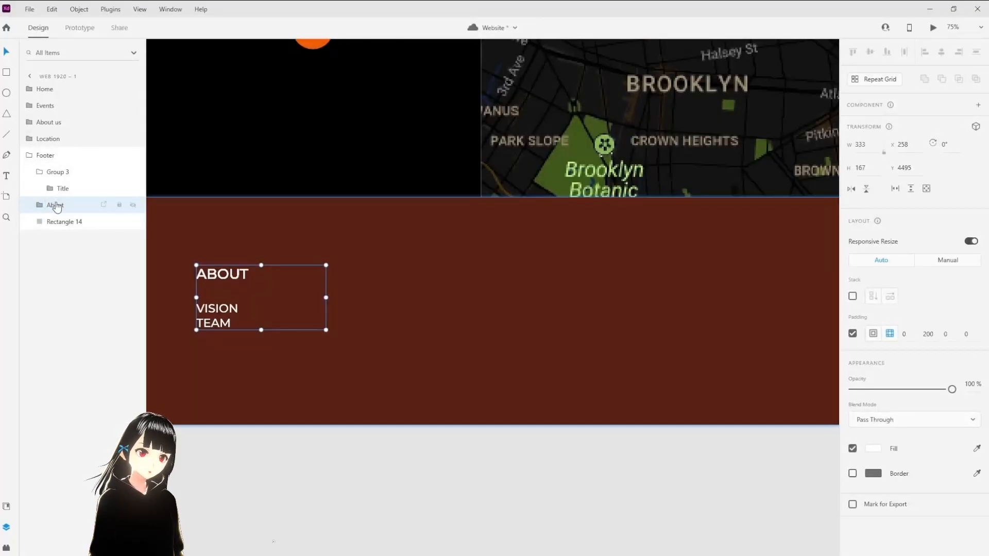
pyautogui.click(70, 171)
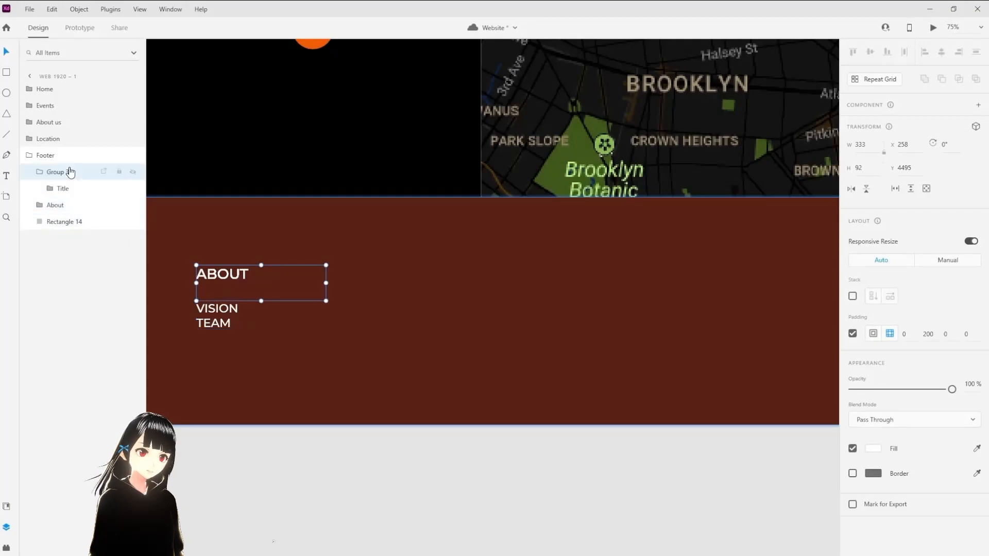
pyautogui.hotkey('ctrl', 'z')
# Step: Rename Group 3, which holds the ABOUT heading, as Title and Group 2 as Links
pyautogui.doubleClick(69, 171)
pyautogui.write('Title')
pyautogui.press('Return')
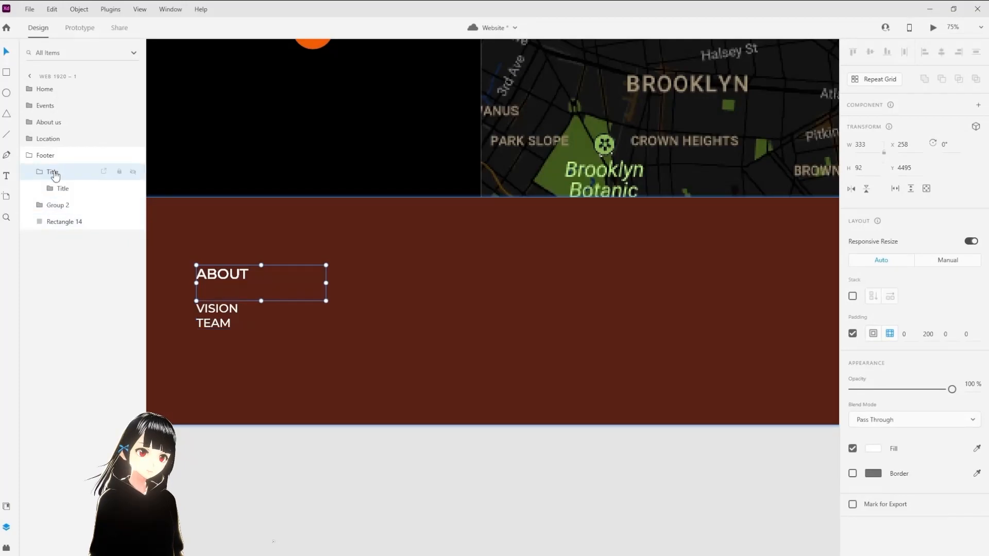
pyautogui.doubleClick(67, 208)
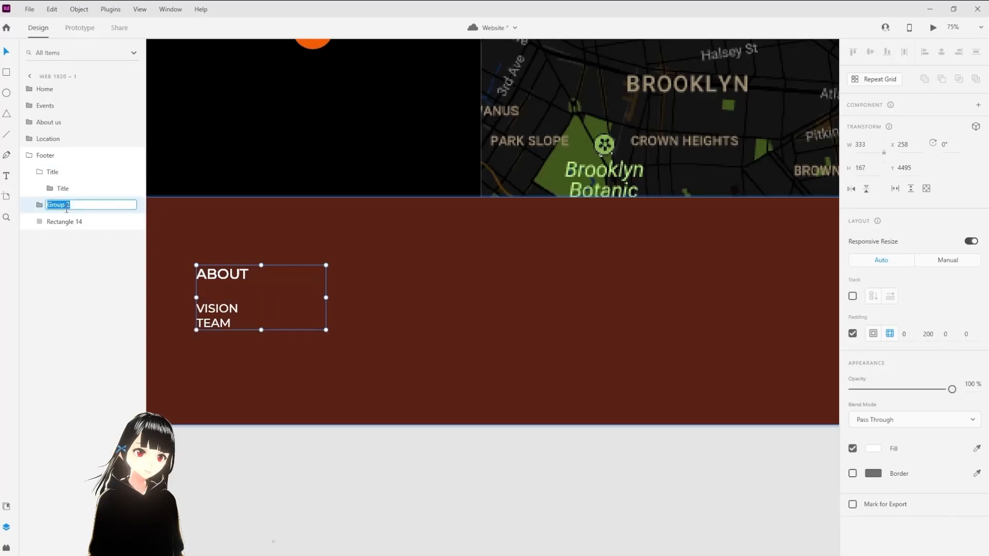
pyautogui.write('Links')
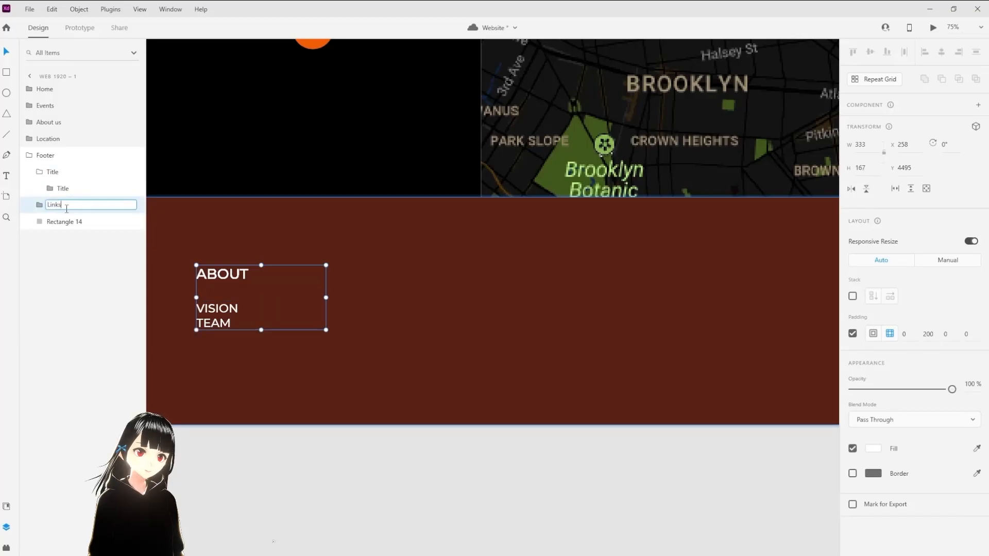
pyautogui.press('Return')
# Step: Group the Title and Links groups inside Footer and name the new group About
pyautogui.click(43, 174)
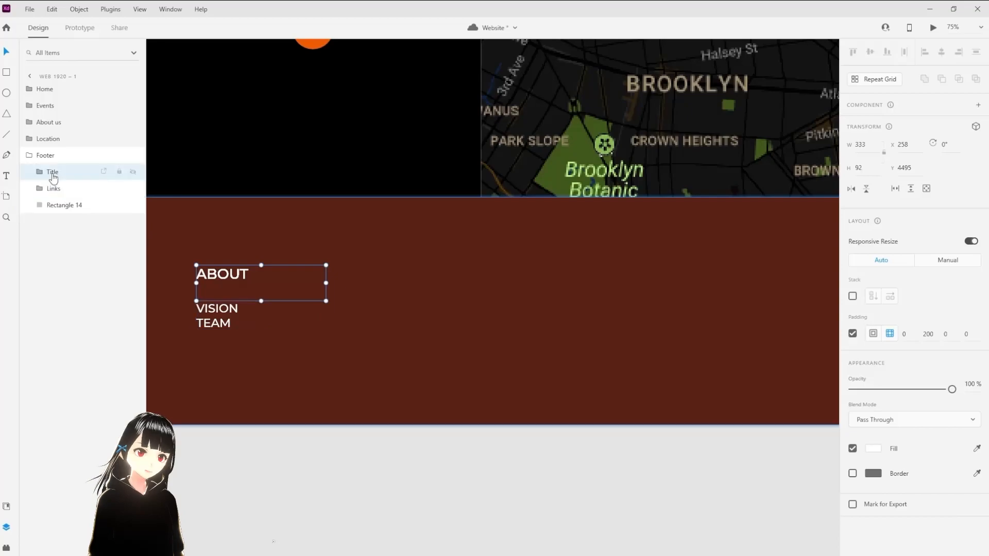
pyautogui.keyDown('shift'); pyautogui.click(55, 187); pyautogui.keyUp('shift')
pyautogui.hotkey('ctrl', 'g')
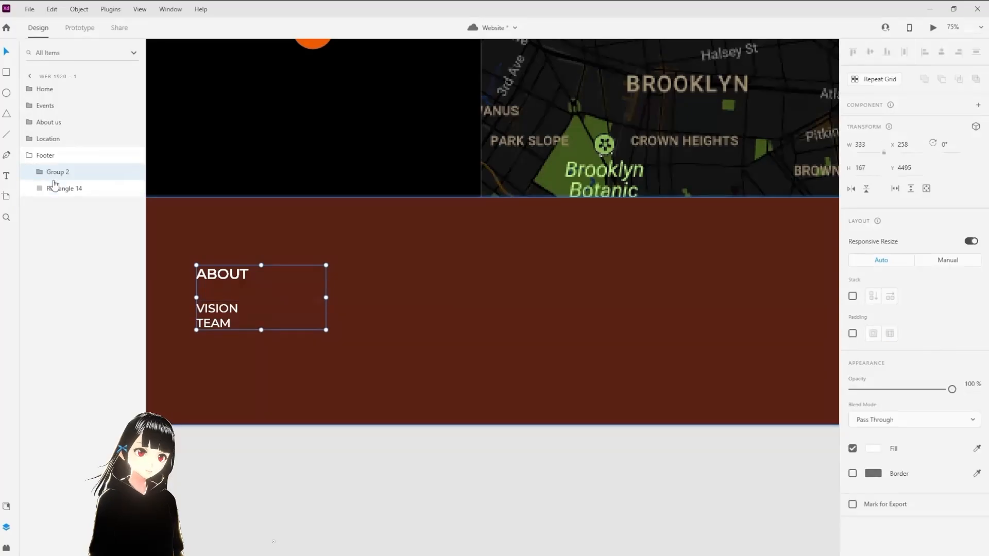
pyautogui.doubleClick(53, 172)
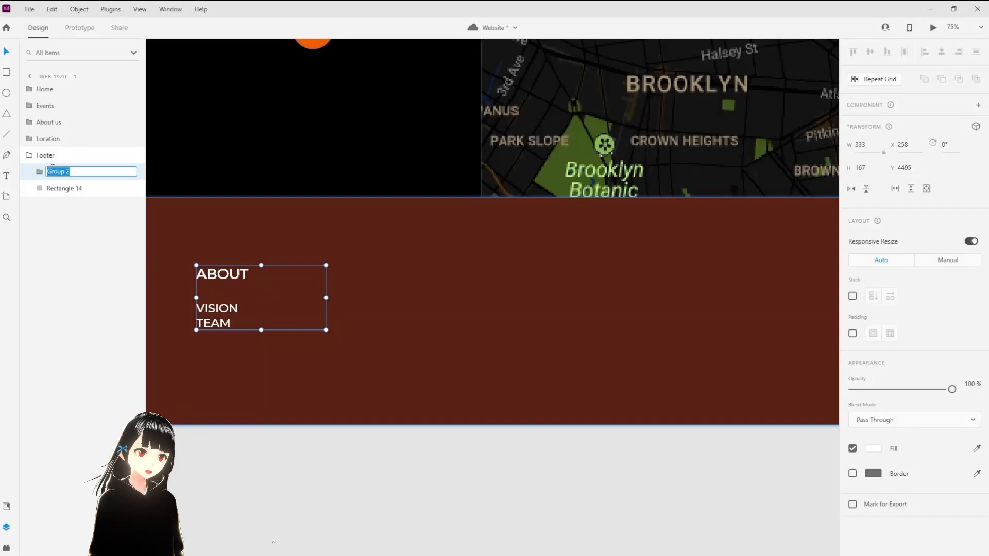
pyautogui.write('About')
pyautogui.press('Return')
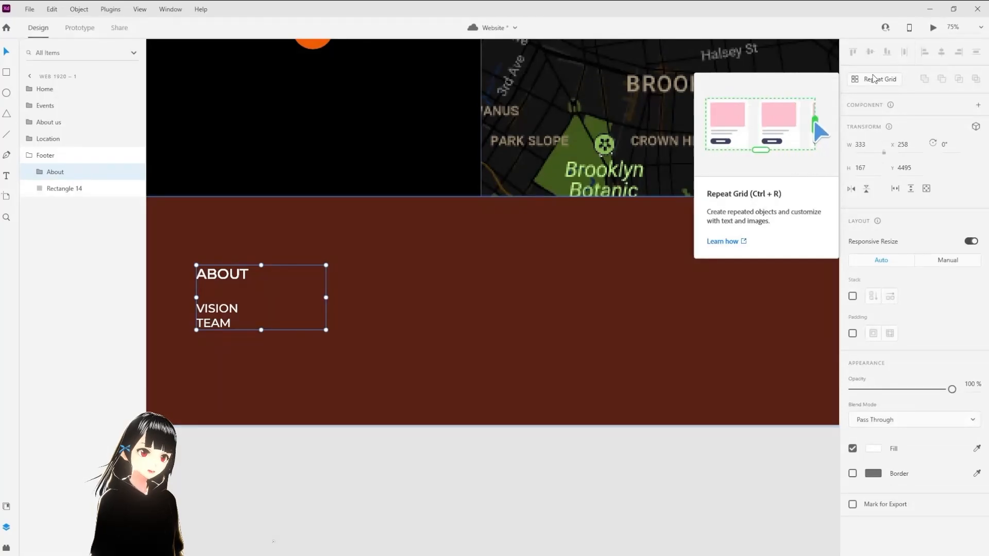
# Step: Turn the About group into a horizontal repeat grid of four columns, widen the gaps between them and position the grid in the footer
pyautogui.click(874, 79)
pyautogui.moveTo(248, 298); pyautogui.dragTo(433, 297)
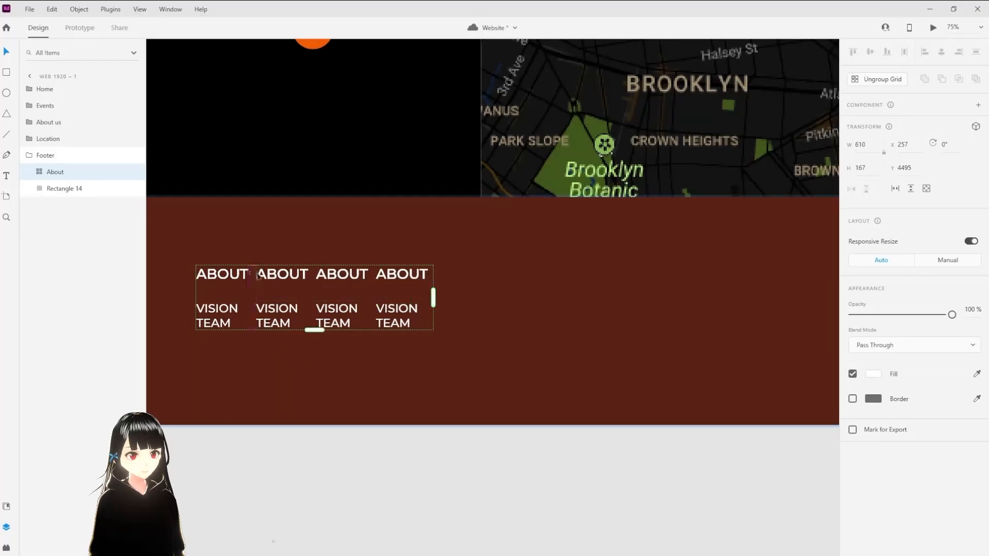
pyautogui.moveTo(253, 274); pyautogui.dragTo(324, 281)
pyautogui.doubleClick(223, 276)
pyautogui.press('Escape')
pyautogui.scroll(-2, 405, 307)
pyautogui.moveTo(360, 313); pyautogui.dragTo(390, 304)
# Step: Open the VISION TEAM link text in the repeat grid's second column for editing
pyautogui.doubleClick(389, 304)
pyautogui.click(393, 304)
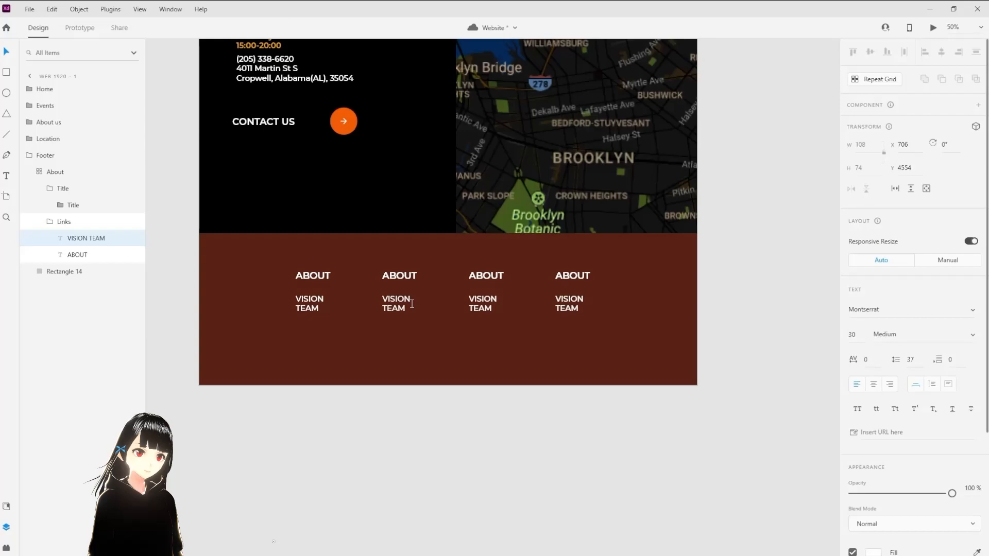
pyautogui.press('Return')
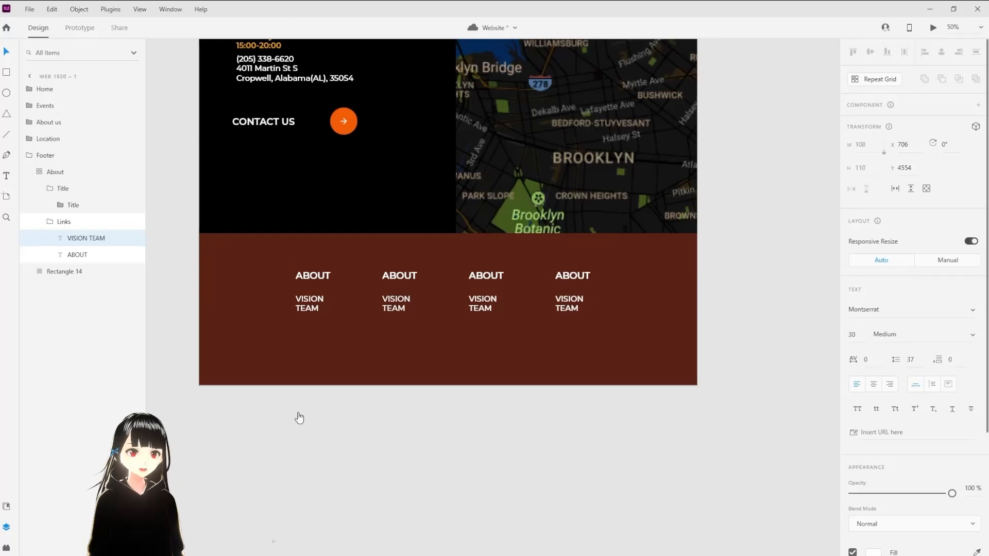
pyautogui.doubleClick(394, 307)
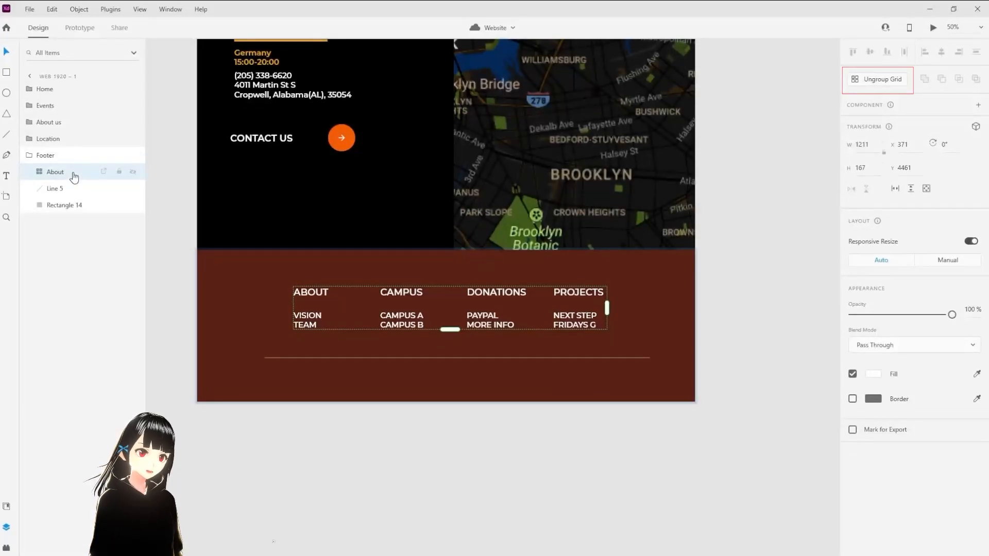
# Step: Ungroup the About repeat grid, group the four footer columns again and name that group Footer Info
pyautogui.hotkey('ctrl', 'shift', 'g')
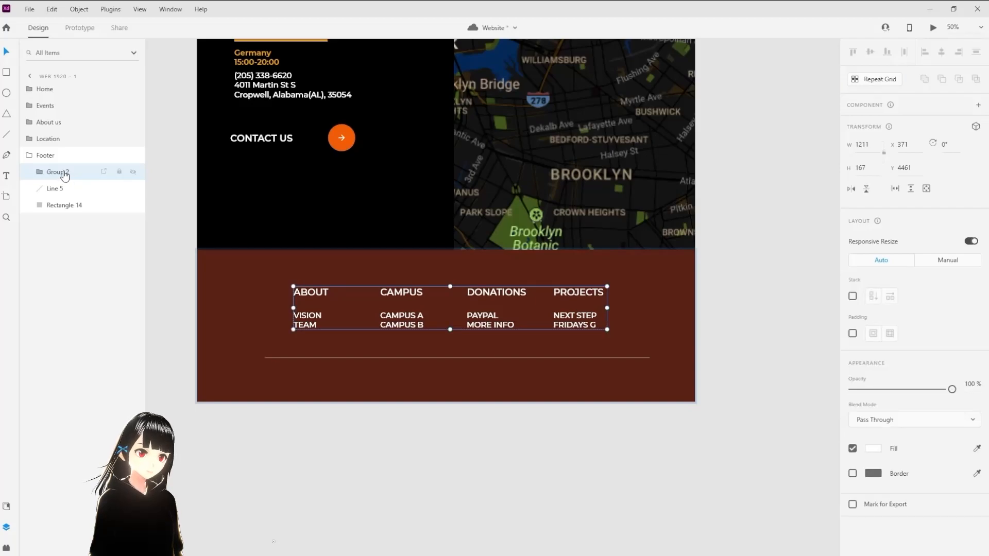
pyautogui.doubleClick(64, 175)
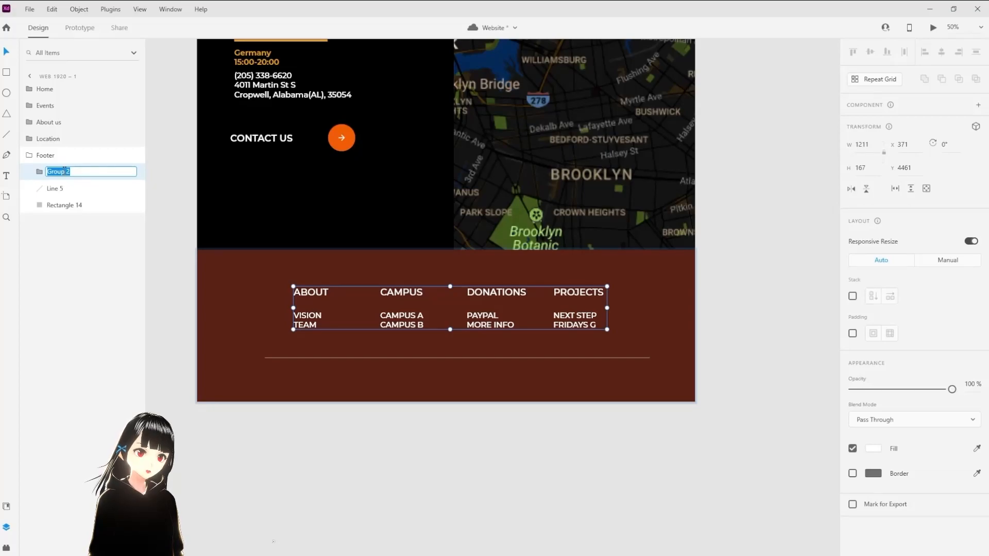
pyautogui.write('Footer IN')
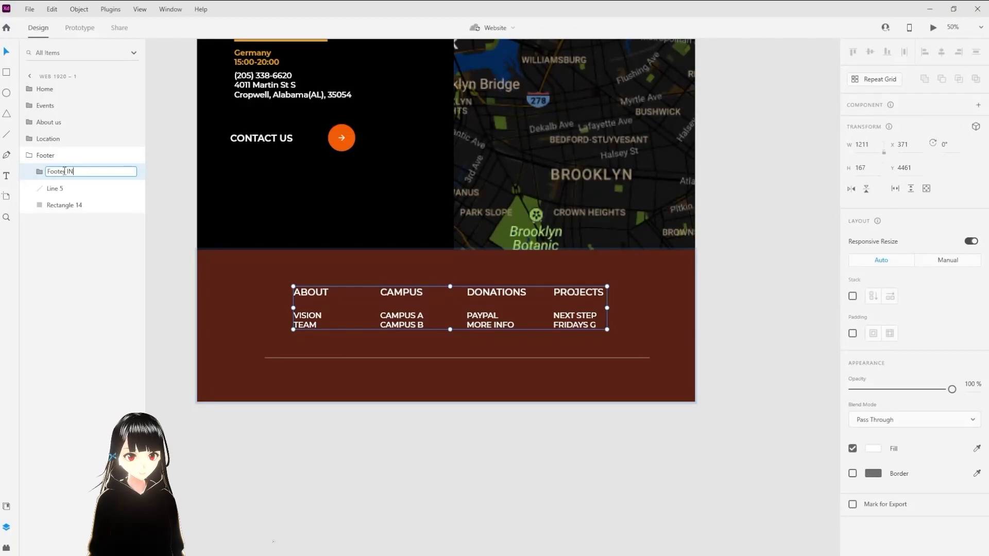
pyautogui.write('fo')
# Step: Enable padding on the Footer Info group and set its bottom padding to 80
pyautogui.click(853, 333)
pyautogui.click(948, 334)
pyautogui.write('80')
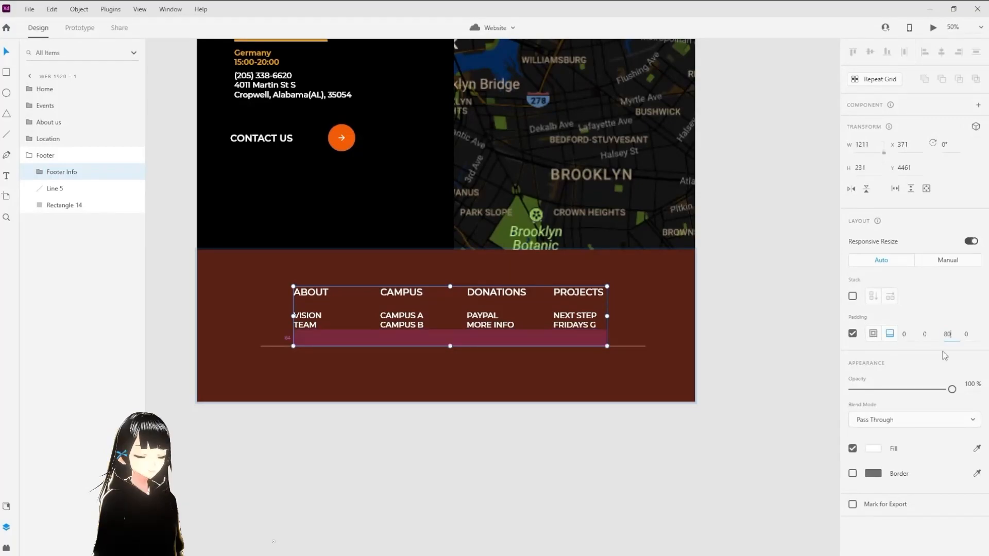
pyautogui.press('Return')
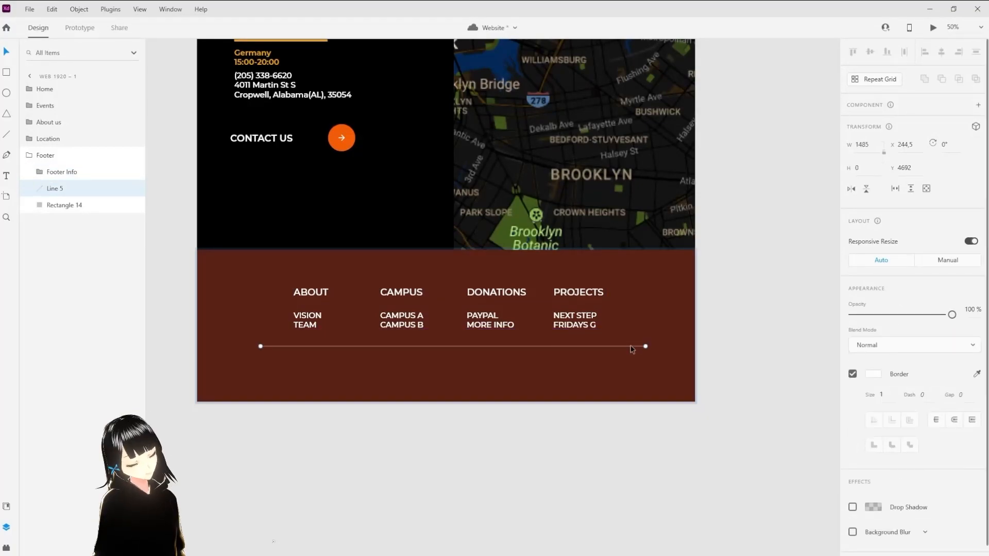
# Step: Draw a small circle below the footer's divider line and place its layer between Line 5 and Rectangle 14
pyautogui.scroll(2, 633, 351)
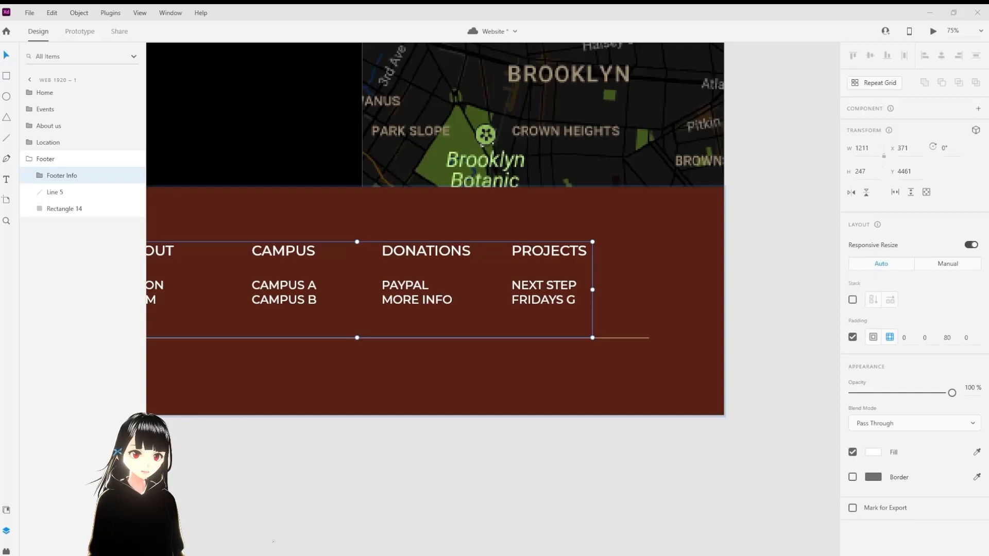
pyautogui.hotkey('ctrl', '+')
pyautogui.press('e')
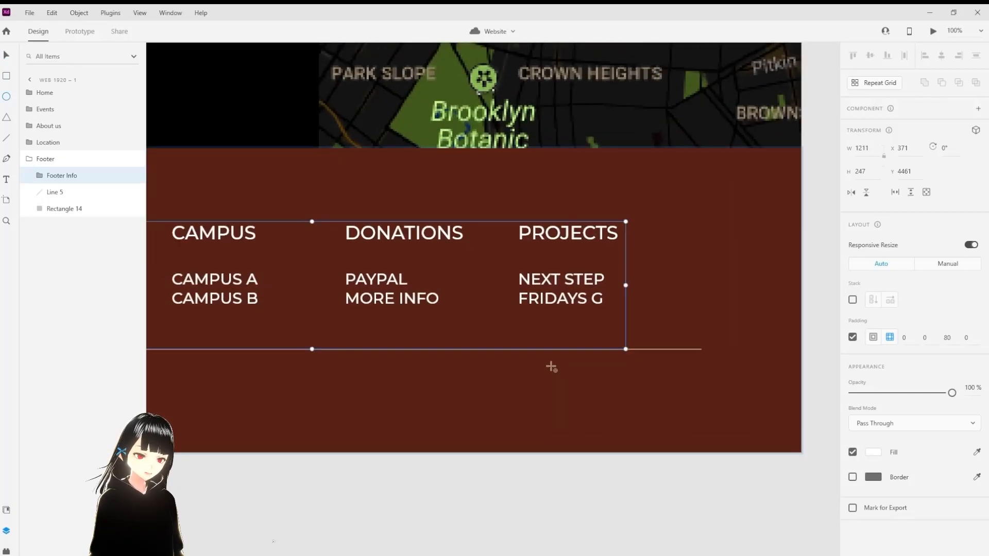
pyautogui.moveTo(626, 412); pyautogui.dragTo(651, 437)
pyautogui.moveTo(75, 181); pyautogui.dragTo(75, 216)
pyautogui.moveTo(639, 427); pyautogui.dragTo(639, 406)
# Step: Remove the circle's border and set its width and height to 64
pyautogui.click(852, 402)
pyautogui.click(868, 151)
pyautogui.write('64')
pyautogui.press('Tab')
pyautogui.write('64')
pyautogui.press('Return')
# Step: Repeat the circle into a row of four with adjusted gaps, aligned with the right end of the divider line
pyautogui.moveTo(635, 411); pyautogui.dragTo(679, 386)
pyautogui.click(875, 83)
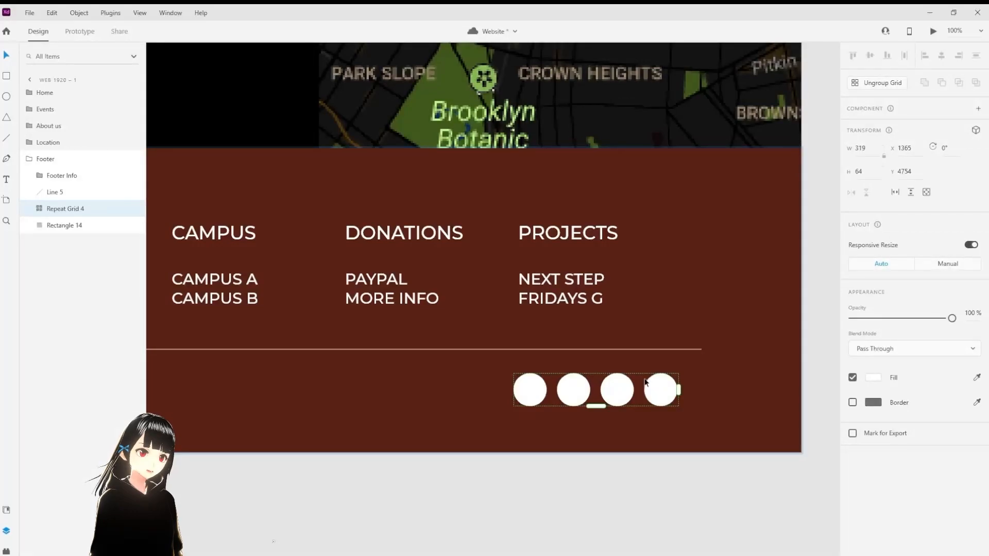
pyautogui.moveTo(578, 403); pyautogui.dragTo(601, 402)
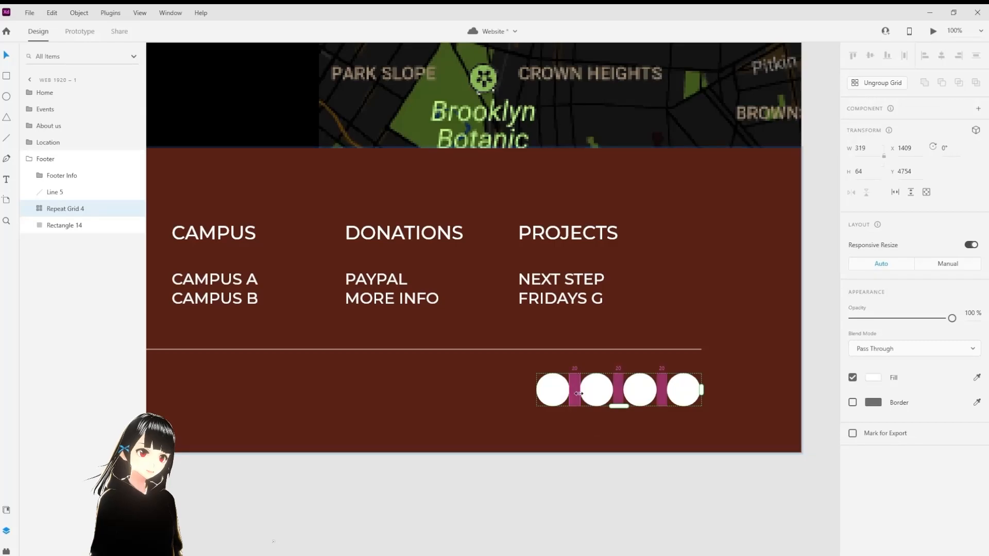
pyautogui.moveTo(578, 393); pyautogui.dragTo(580, 391)
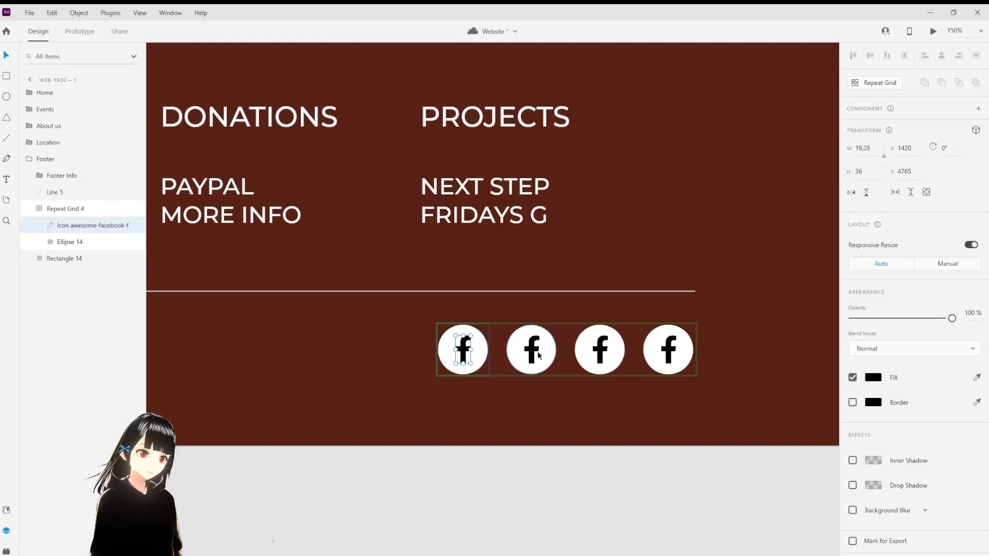
# Step: Ungroup the repeat grid of Facebook icon circles and collapse the resulting groups in the layer list
pyautogui.click(537, 351)
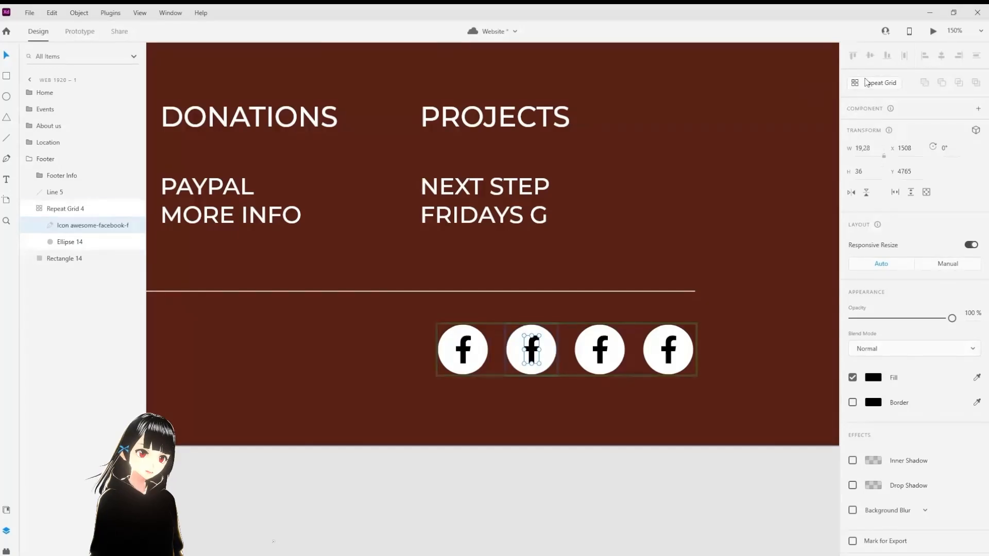
pyautogui.click(81, 209)
pyautogui.hotkey('ctrl', 'shift', 'g')
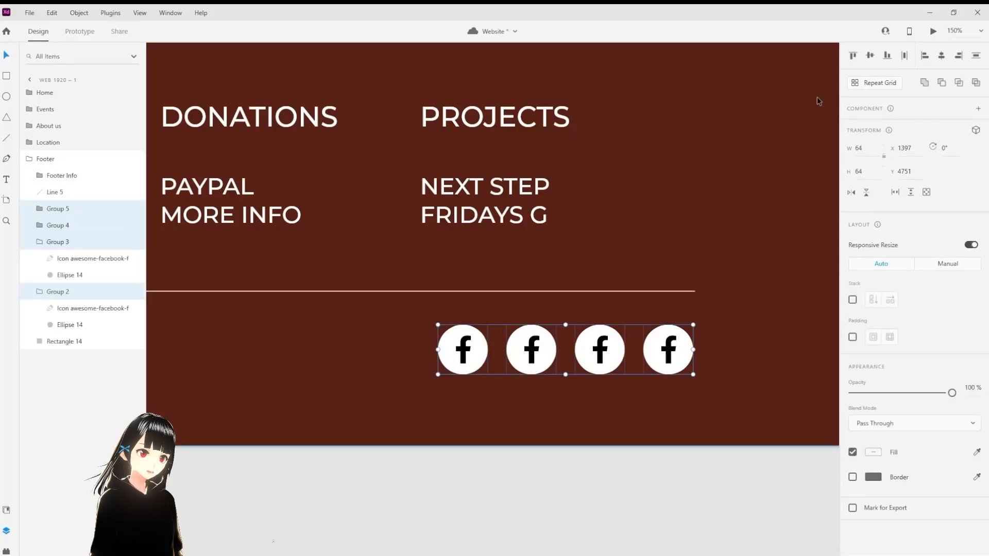
pyautogui.click(40, 243)
pyautogui.click(40, 258)
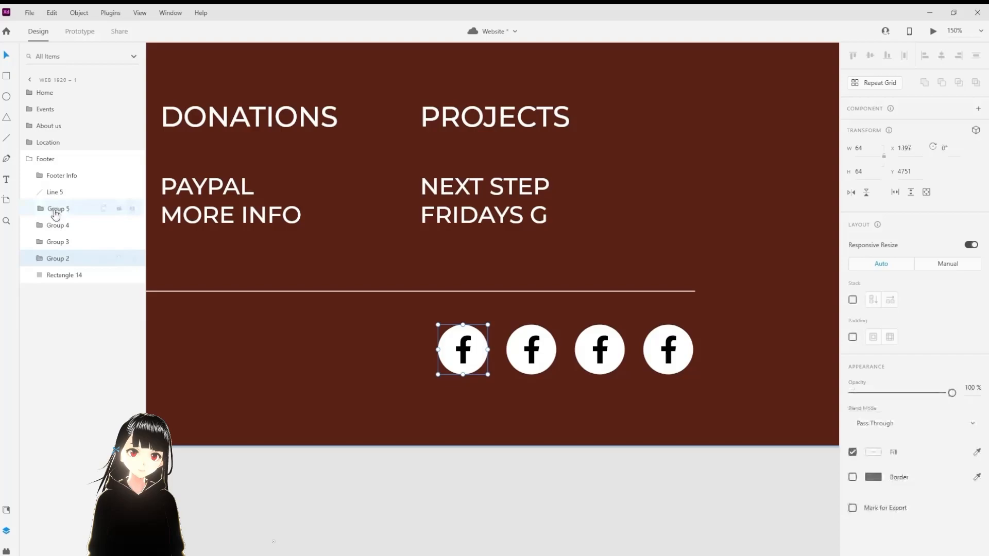
# Step: Rename Group 5, which holds the rightmost icon circle, as facebook
pyautogui.doubleClick(55, 209)
pyautogui.write('fa')
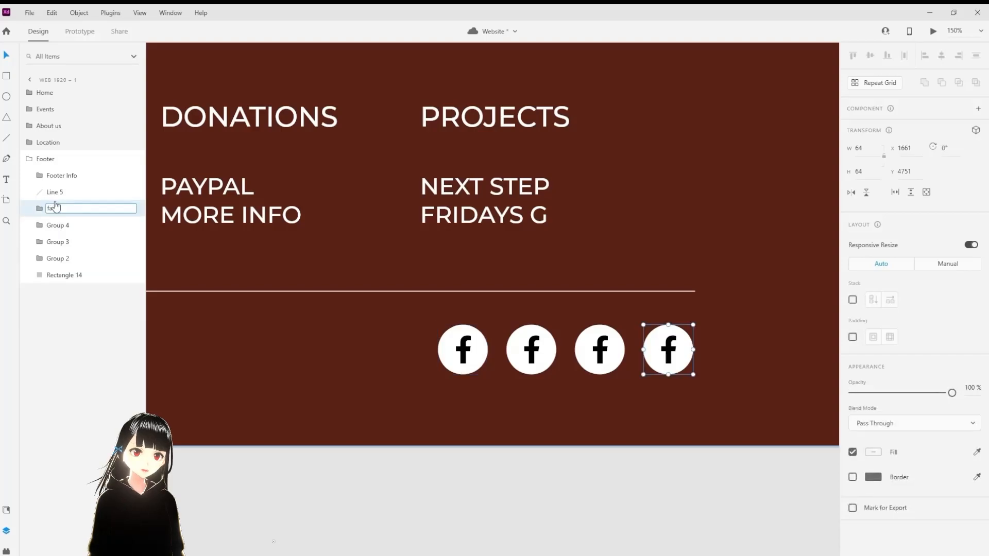
pyautogui.write('cebook')
pyautogui.press('Return')
# Step: Replace the Facebook icon in the second circle with the Instagram icon, placed inside Group 3 and centred on the circle
pyautogui.click(58, 225)
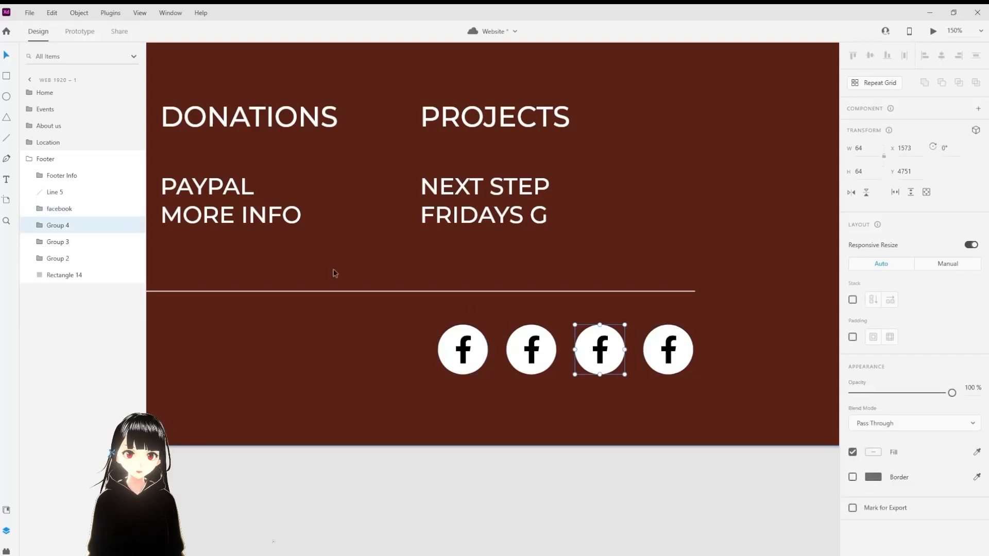
pyautogui.click(57, 242)
pyautogui.doubleClick(535, 353)
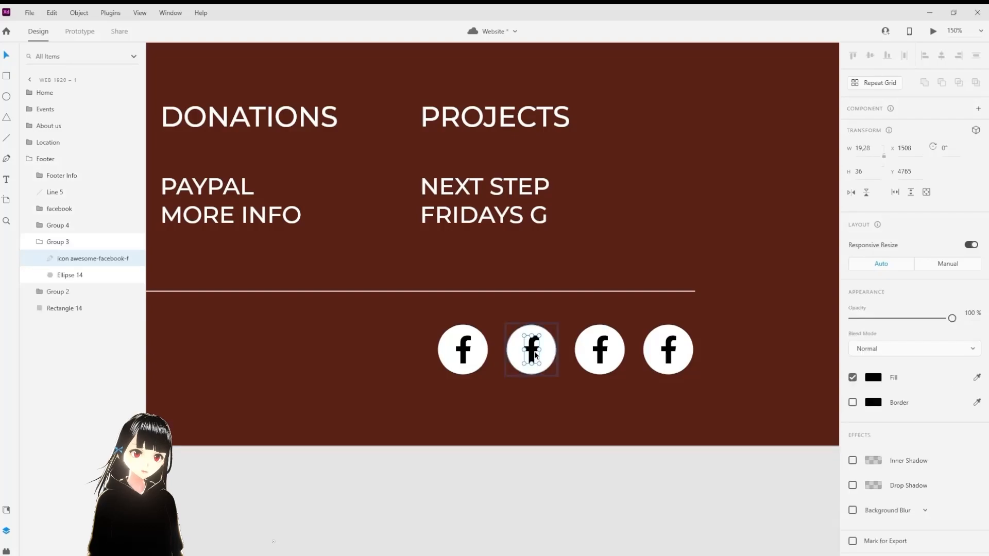
pyautogui.press('Delete')
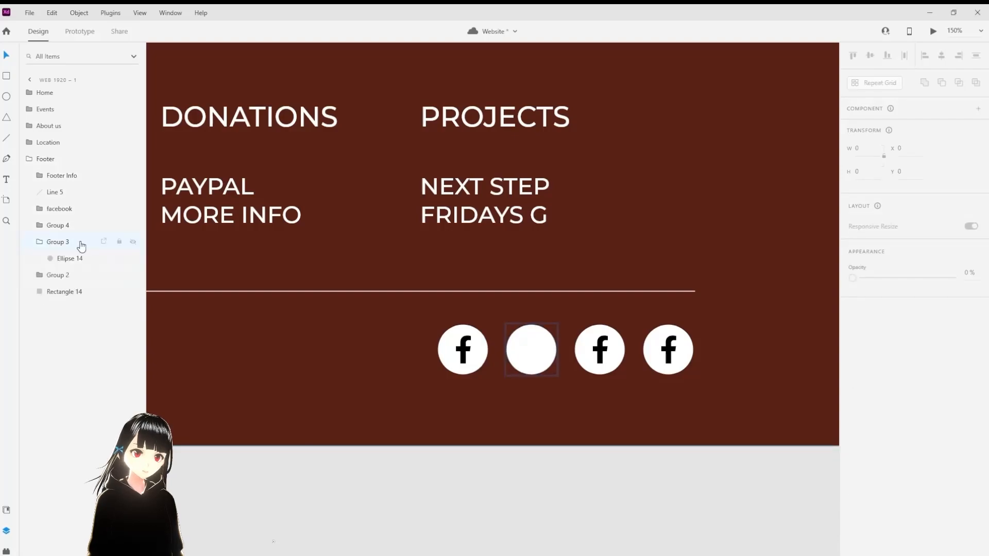
pyautogui.hotkey('ctrl', 'v')
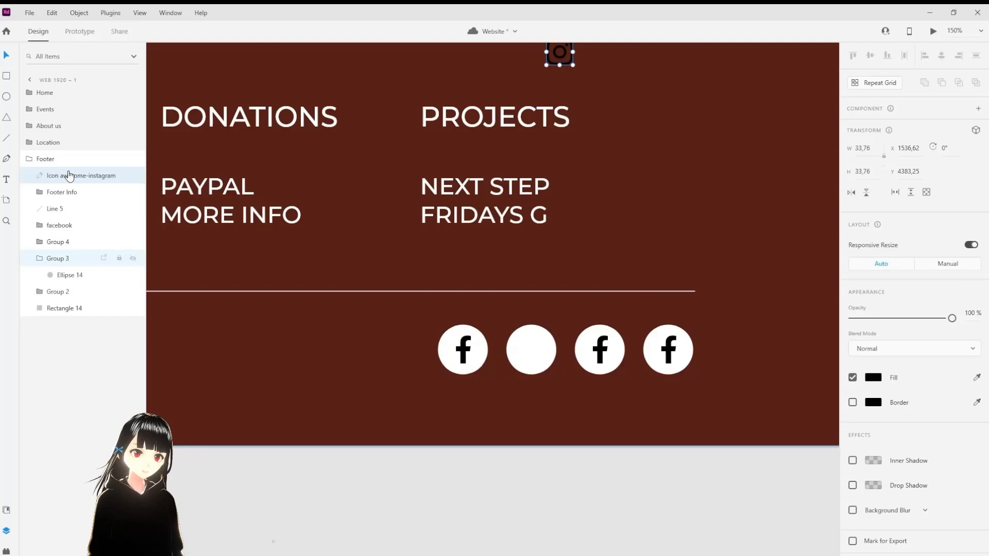
pyautogui.moveTo(69, 176); pyautogui.dragTo(59, 258)
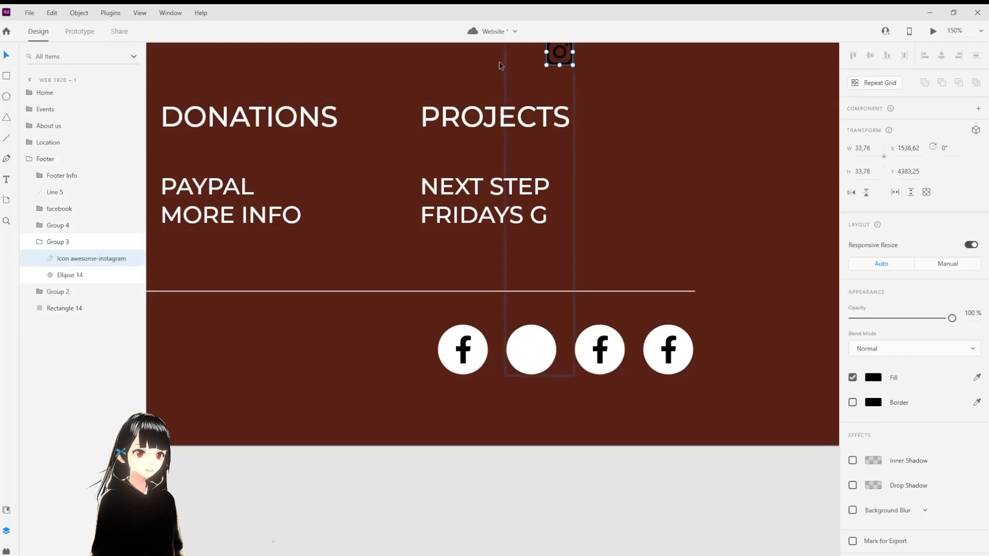
pyautogui.moveTo(556, 59); pyautogui.dragTo(508, 314)
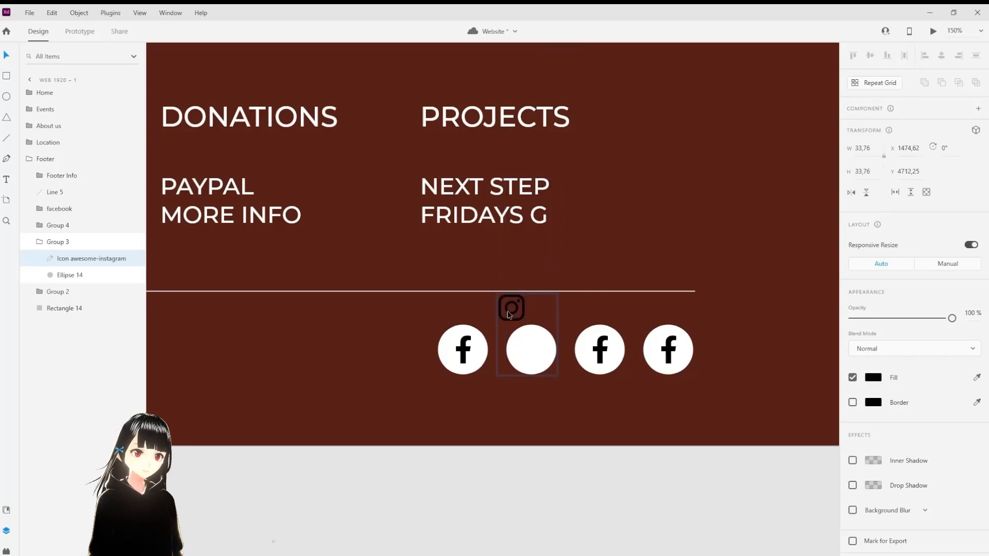
pyautogui.moveTo(508, 314); pyautogui.dragTo(527, 357)
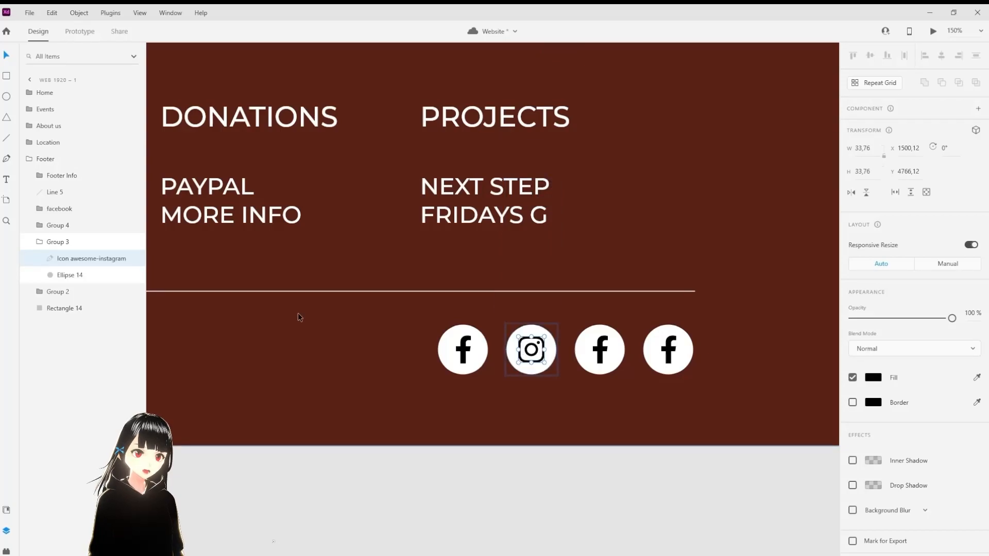
# Step: Rename Group 3, which holds the Instagram icon, as Instagram
pyautogui.doubleClick(58, 241)
pyautogui.write('Instagram')
pyautogui.press('Return')
# Step: Replace the third circle's Facebook icon with the Twitter icon inside Group 4, and rename that group Twitter
pyautogui.click(39, 242)
pyautogui.doubleClick(78, 258)
pyautogui.click(40, 243)
pyautogui.click(39, 244)
pyautogui.click(44, 260)
pyautogui.press('Delete')
pyautogui.hotkey('ctrl', 'v')
pyautogui.moveTo(76, 176); pyautogui.dragTo(80, 261)
pyautogui.moveTo(634, 52); pyautogui.dragTo(600, 350)
pyautogui.doubleClick(55, 243)
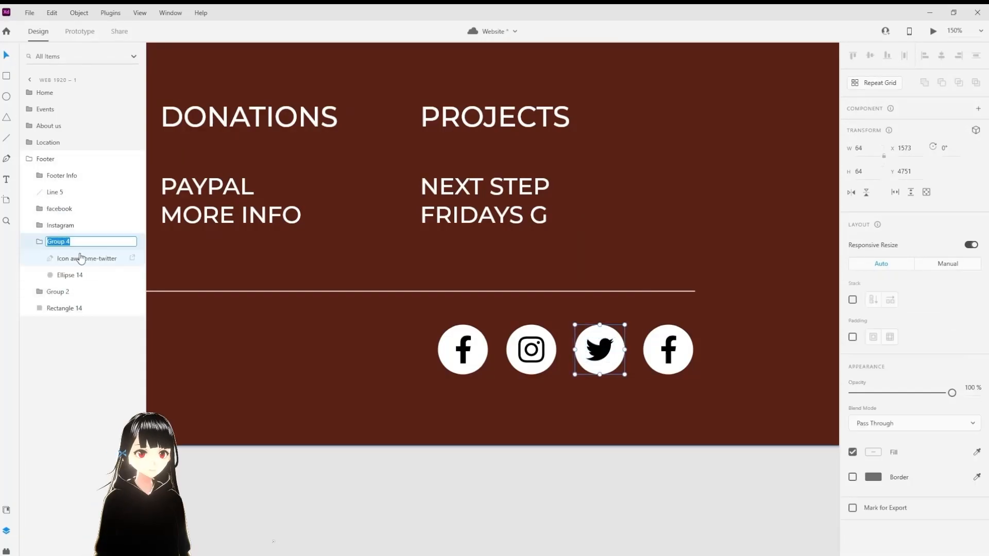
pyautogui.hotkey('ctrl', 'a')
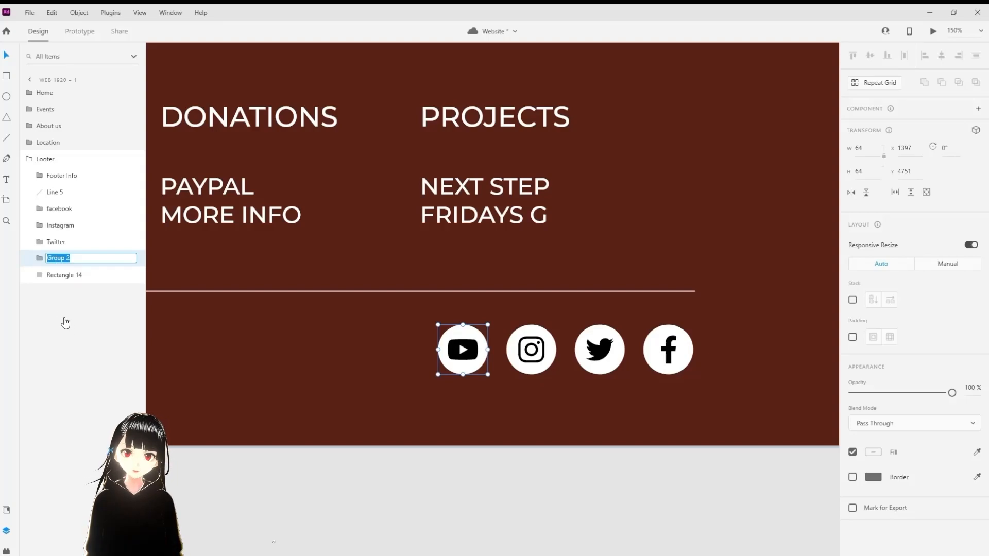
# Step: Rename Group 2, which holds the YouTube icon circle, as youtube
pyautogui.click(75, 259)
pyautogui.hotkey('ctrl', 'a')
pyautogui.write('xx')
pyautogui.press('BackSpace')
pyautogui.press('BackSpace')
pyautogui.write('youtube')
pyautogui.press('Return')
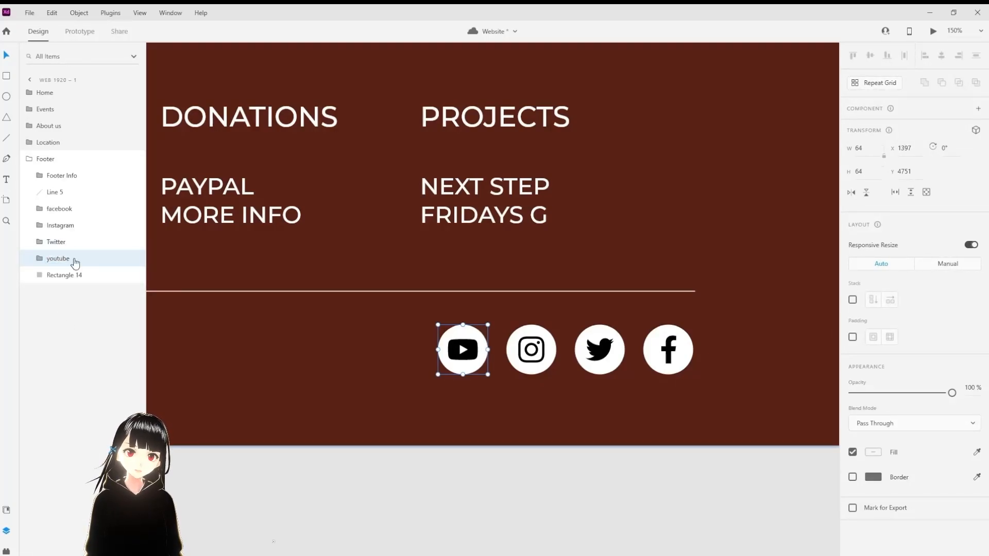
# Step: Group the facebook, Instagram, Twitter and youtube icon groups together and rename the new group Social Media
pyautogui.click(63, 216)
pyautogui.keyDown('shift'); pyautogui.click(60, 246); pyautogui.keyUp('shift')
pyautogui.keyDown('shift'); pyautogui.click(62, 260); pyautogui.keyUp('shift')
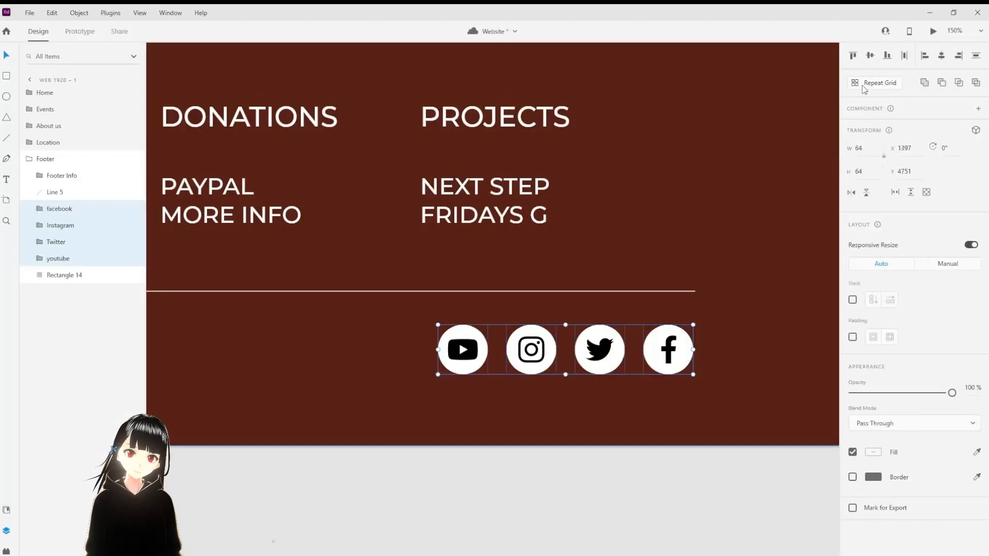
pyautogui.hotkey('ctrl', 'g')
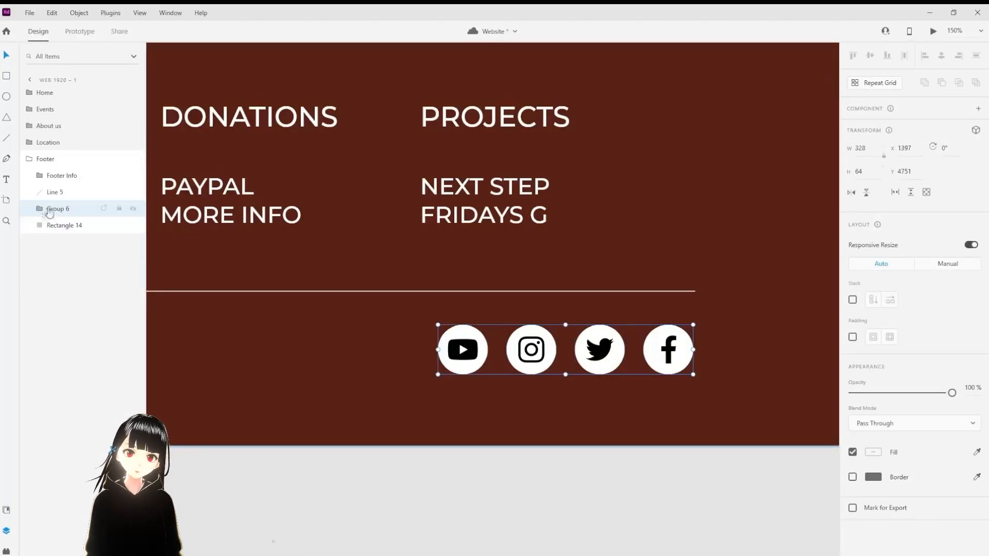
pyautogui.doubleClick(50, 210)
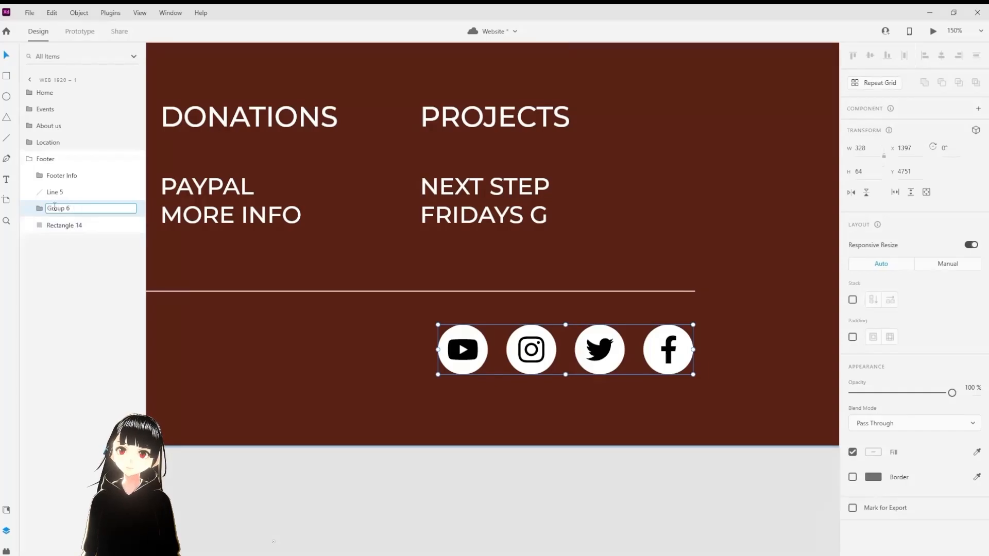
pyautogui.write('Social Media')
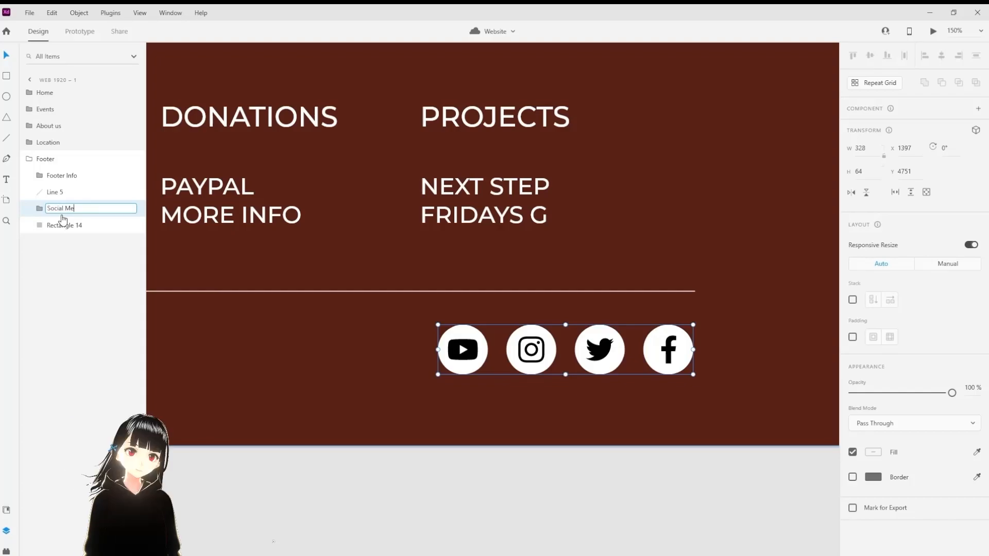
pyautogui.press('Return')
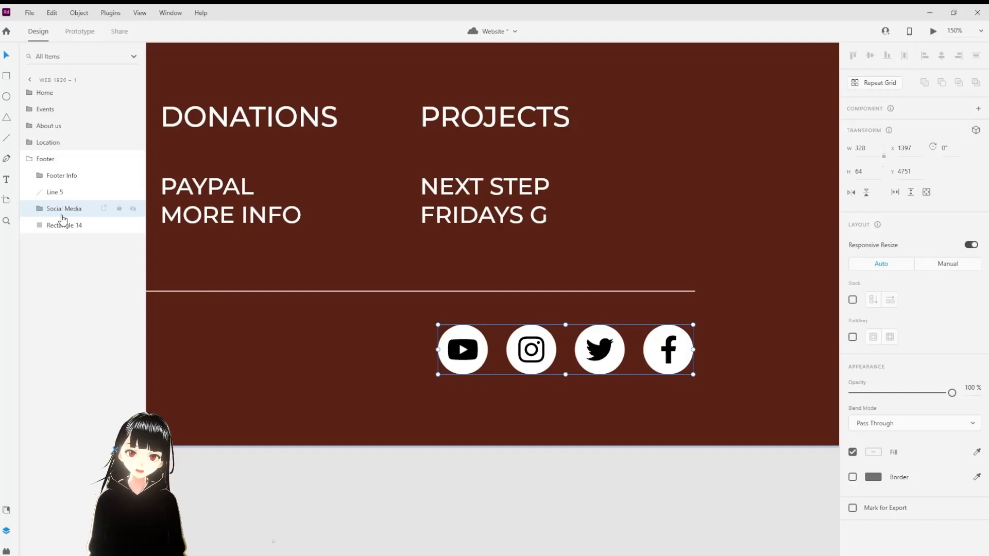
# Step: Group the Footer Info columns with the Line 5 divider inside the footer and rename the new group Footer
pyautogui.click(55, 175)
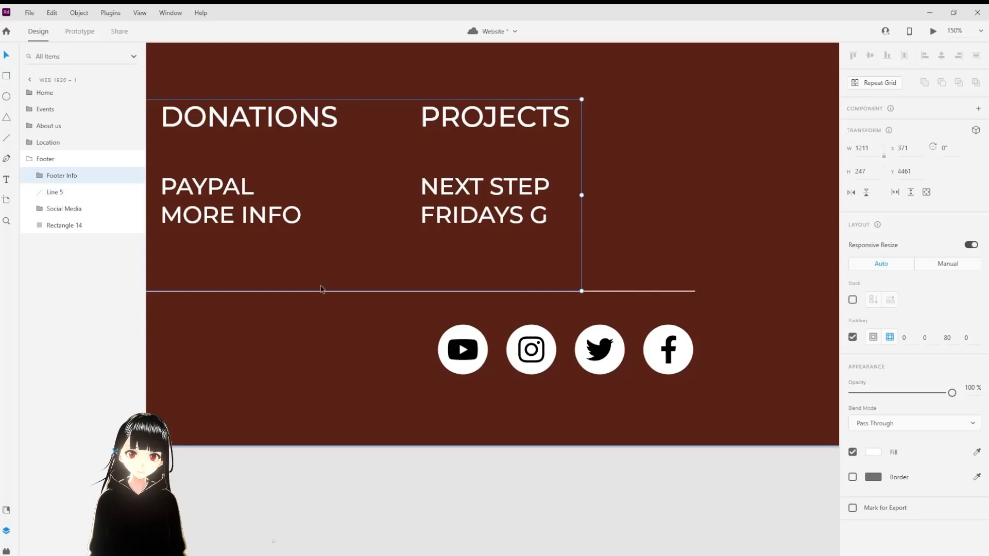
pyautogui.scroll(-5, 321, 289)
pyautogui.moveTo(320, 283); pyautogui.dragTo(450, 305)
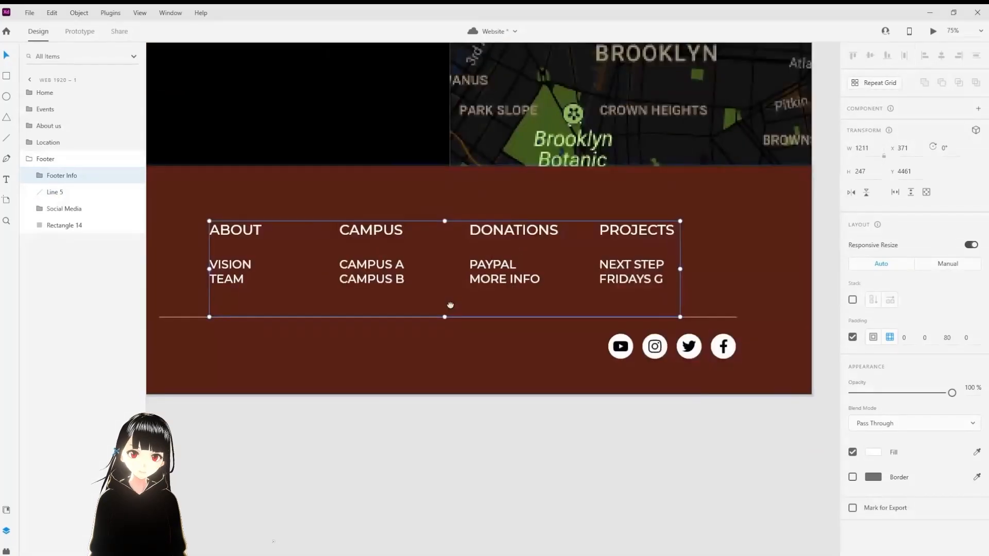
pyautogui.scroll(-2, 405, 319)
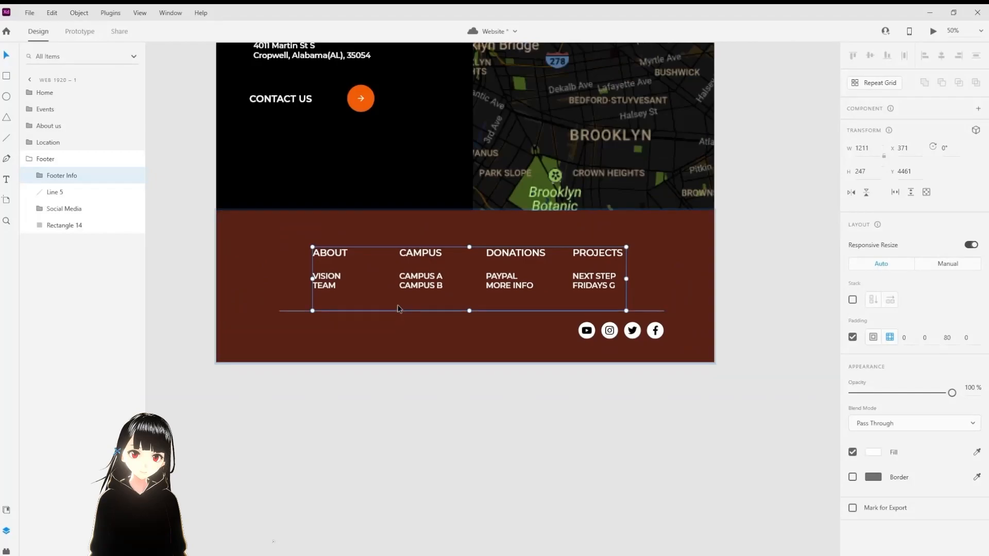
pyautogui.keyDown('shift'); pyautogui.click(54, 196); pyautogui.keyUp('shift')
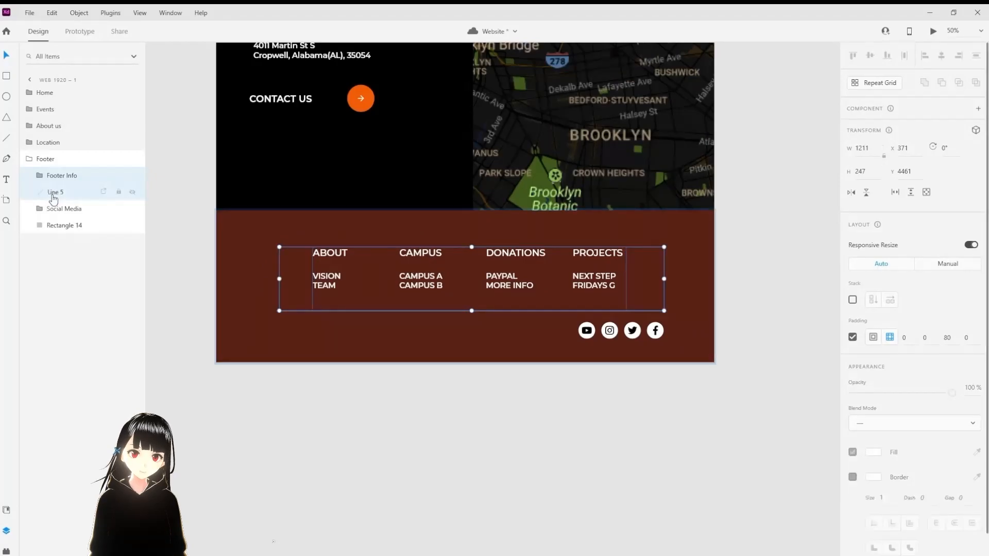
pyautogui.hotkey('ctrl', 'g')
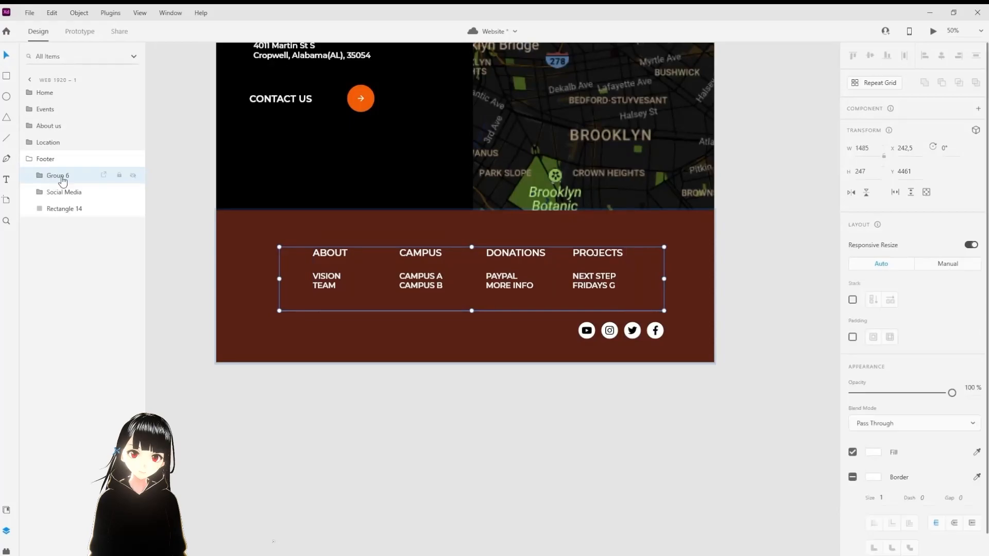
pyautogui.doubleClick(61, 176)
pyautogui.press('Return')
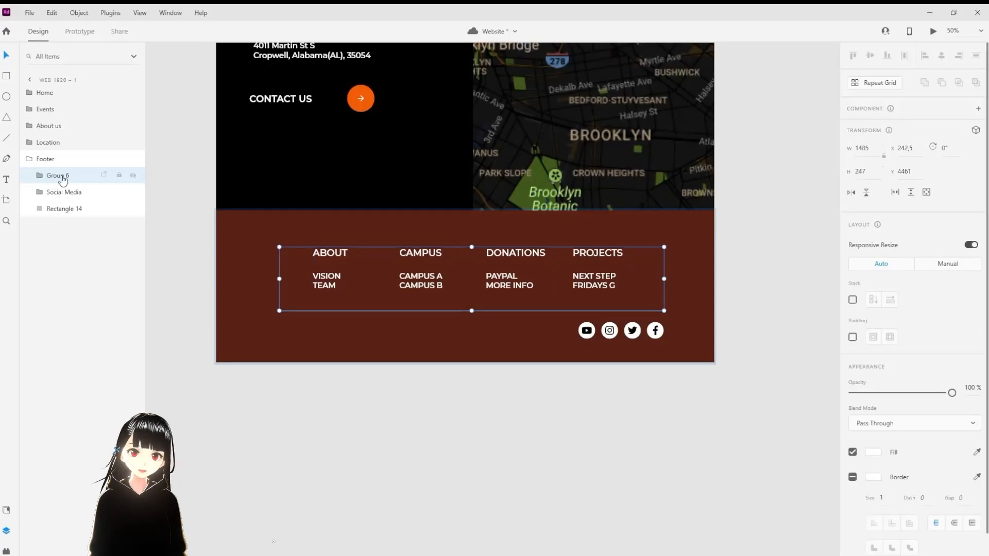
pyautogui.doubleClick(62, 178)
pyautogui.write('Footer')
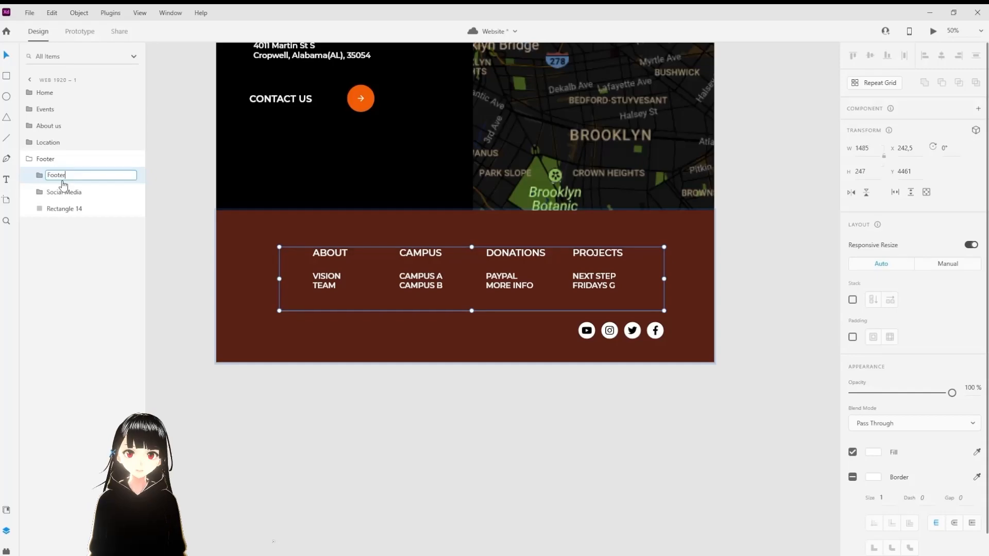
pyautogui.press('Return')
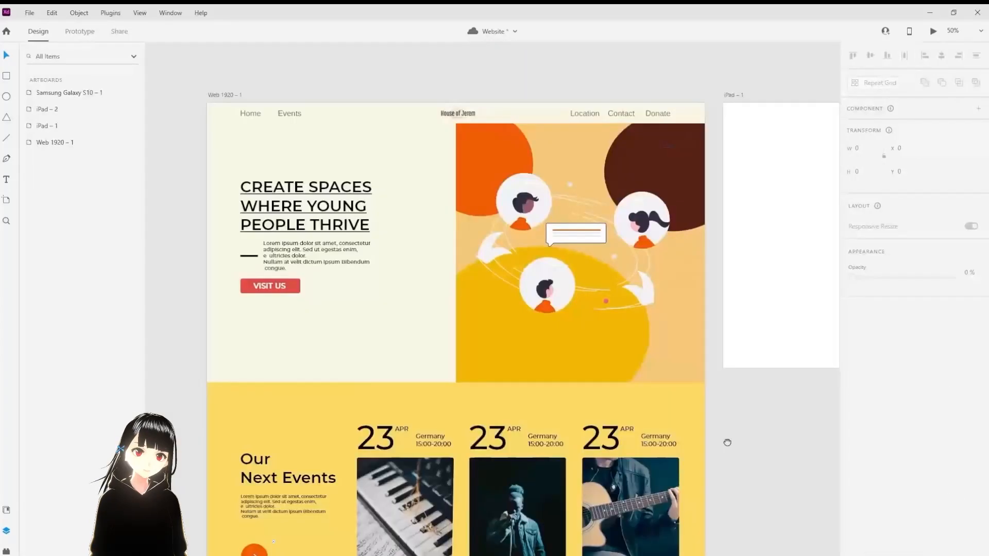
# Step: Review the Web 1920 – 1 page from the hero section to the footer, and inspect the empty iPad – 1 and iPad – 2 artboards
pyautogui.moveTo(726, 441); pyautogui.dragTo(751, 120)
pyautogui.moveTo(801, 454); pyautogui.dragTo(776, 174)
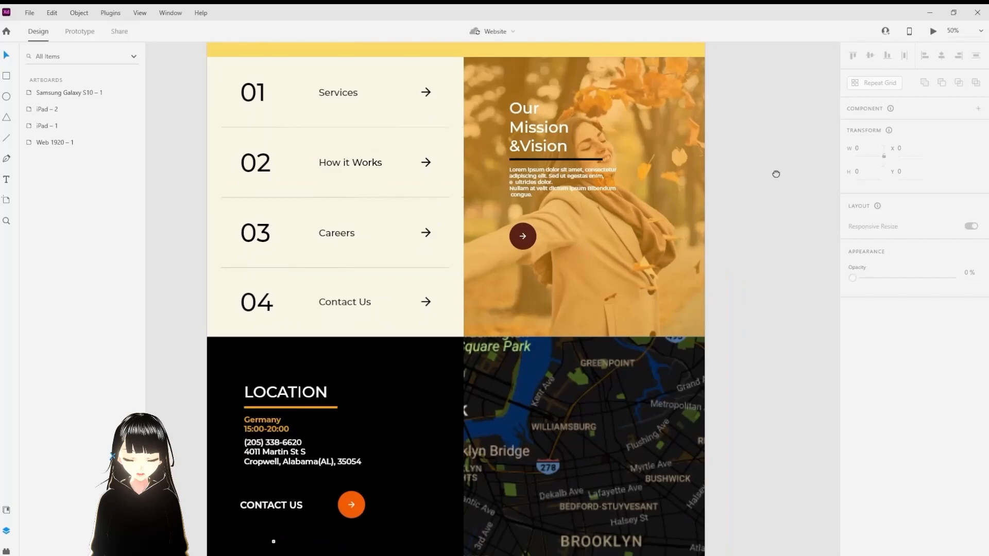
pyautogui.moveTo(768, 495); pyautogui.dragTo(767, 452)
pyautogui.moveTo(772, 522); pyautogui.dragTo(765, 332)
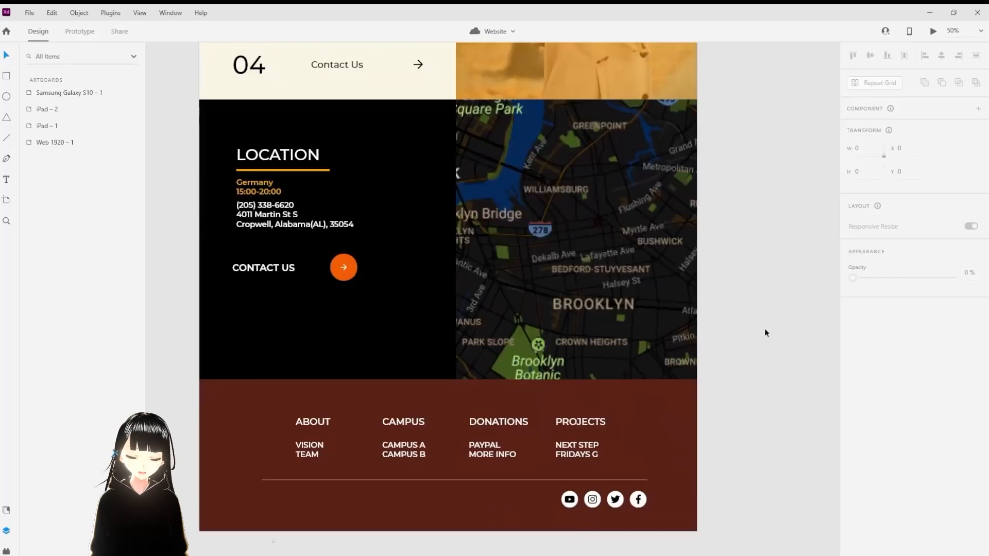
pyautogui.hotkey('ctrl', '-')
pyautogui.hotkey('ctrl', '-')
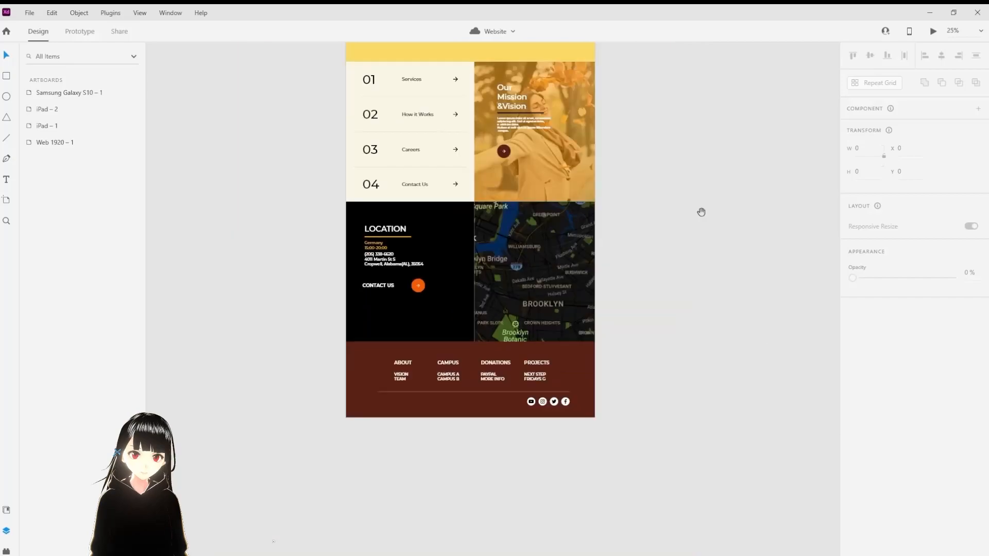
pyautogui.moveTo(701, 213); pyautogui.dragTo(570, 335)
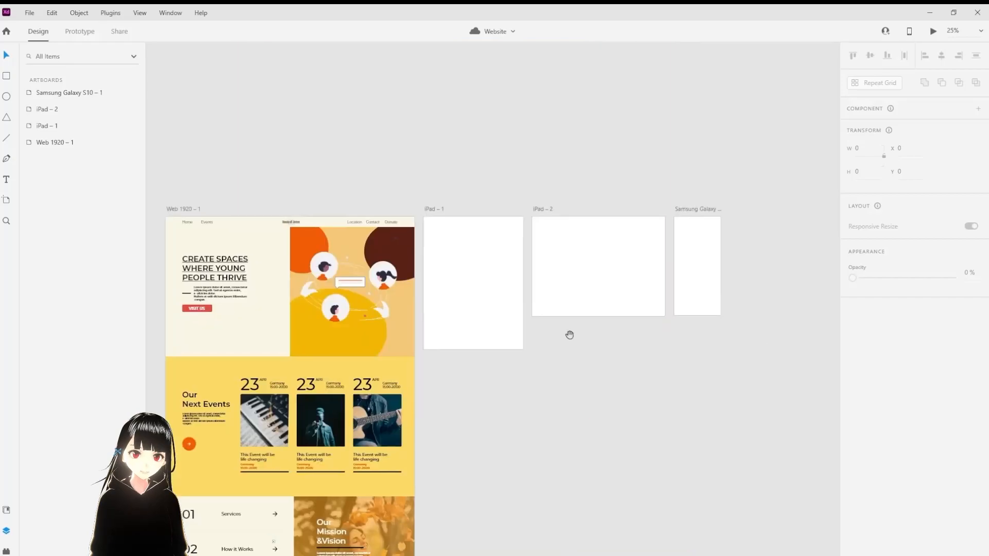
pyautogui.click(426, 208)
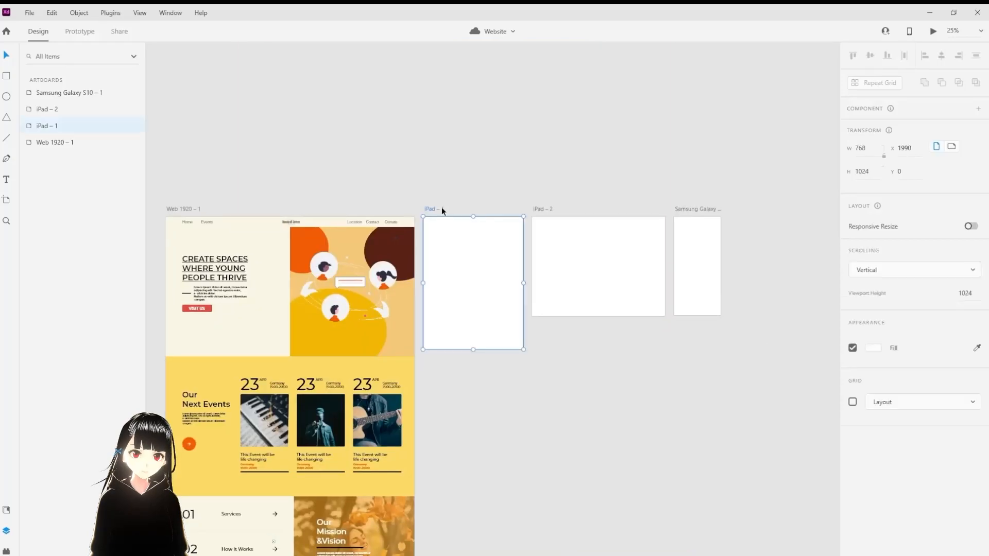
pyautogui.click(547, 209)
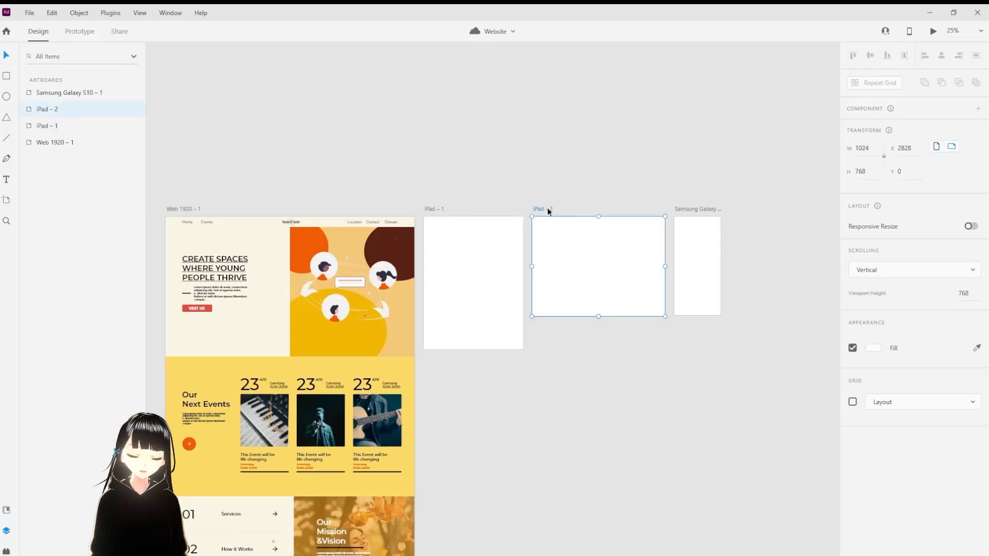
pyautogui.click(570, 336)
pyautogui.moveTo(570, 336); pyautogui.dragTo(570, 336)
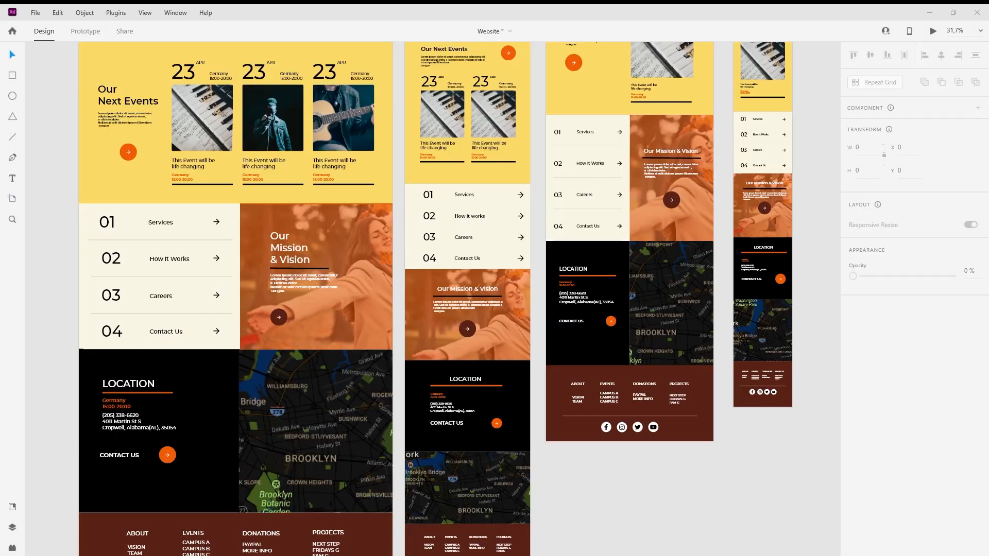
# Step: Compare the finished desktop, iPad and iPhone layouts section by section, from their headers to their footers
pyautogui.scroll(6, 387, 338)
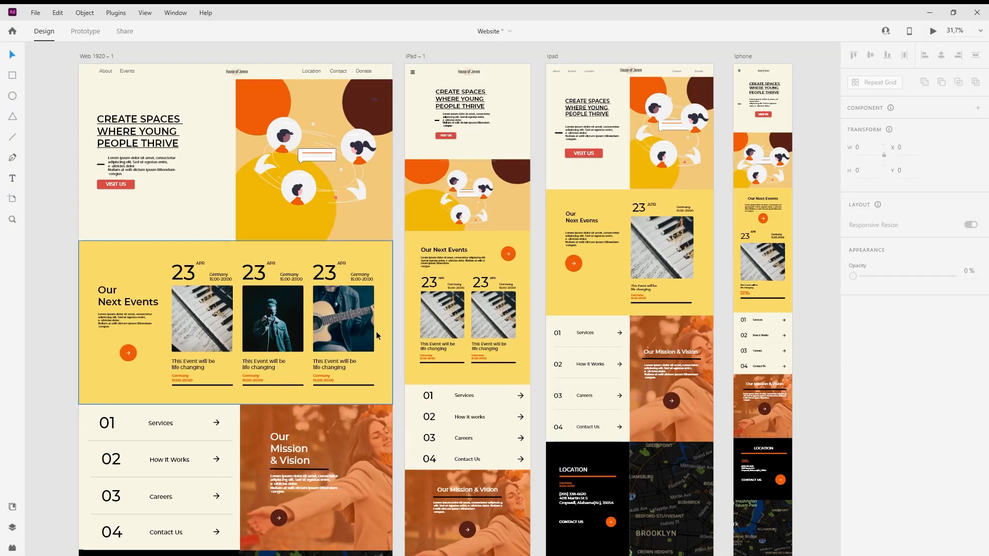
pyautogui.scroll(-1, 320, 258)
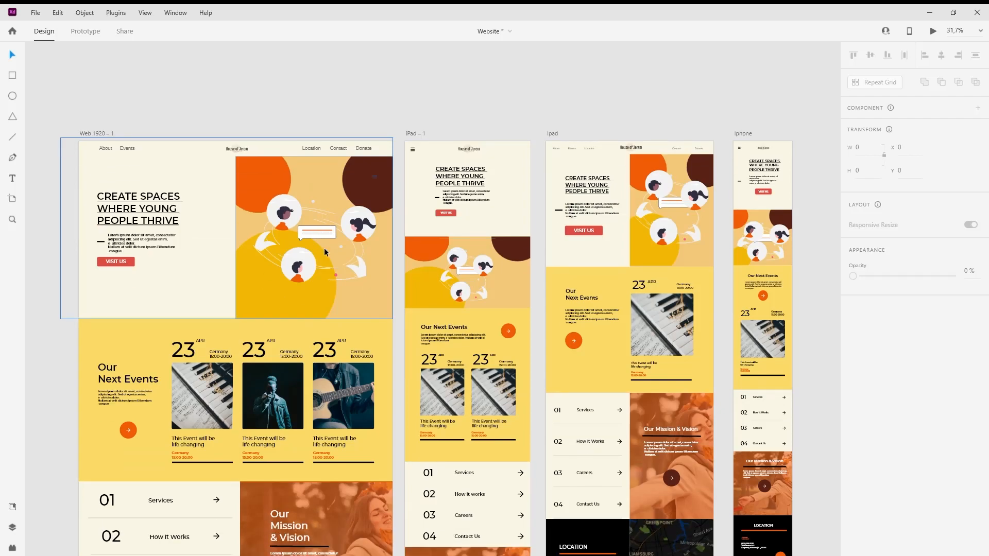
pyautogui.scroll(2, 342, 221)
pyautogui.moveTo(303, 69); pyautogui.dragTo(410, 73)
pyautogui.scroll(-3, 412, 79)
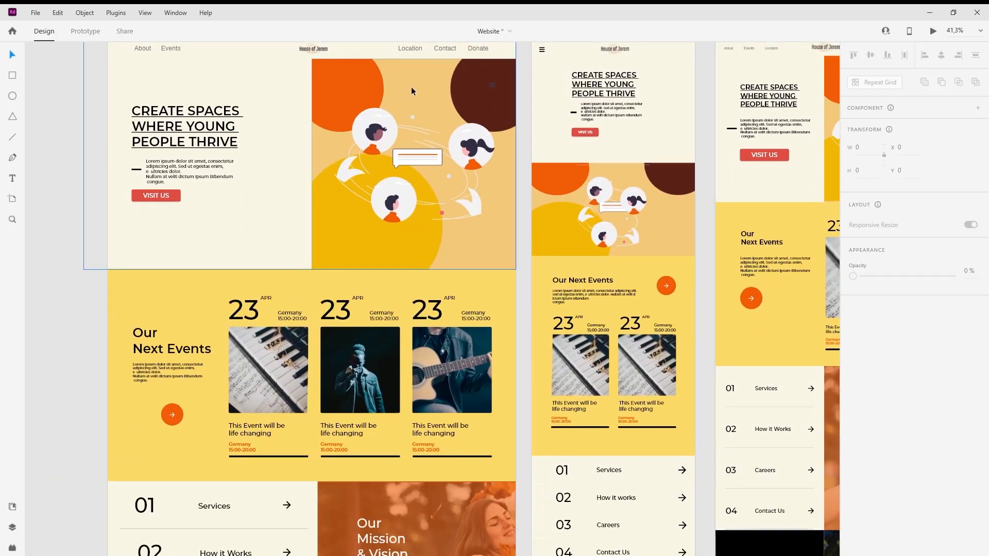
pyautogui.scroll(-10, 412, 90)
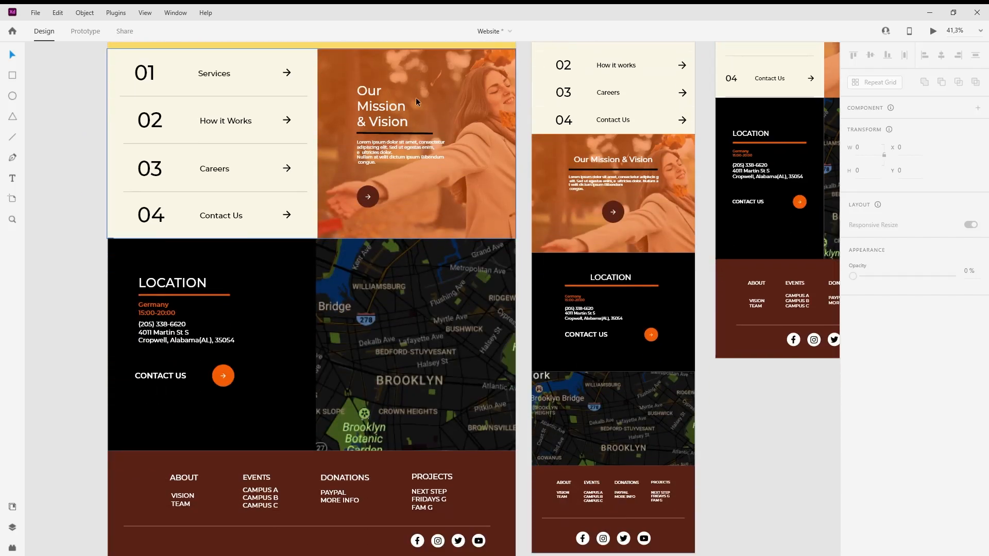
pyautogui.scroll(-2, 416, 100)
pyautogui.moveTo(722, 304); pyautogui.dragTo(302, 477)
pyautogui.scroll(10, 428, 348)
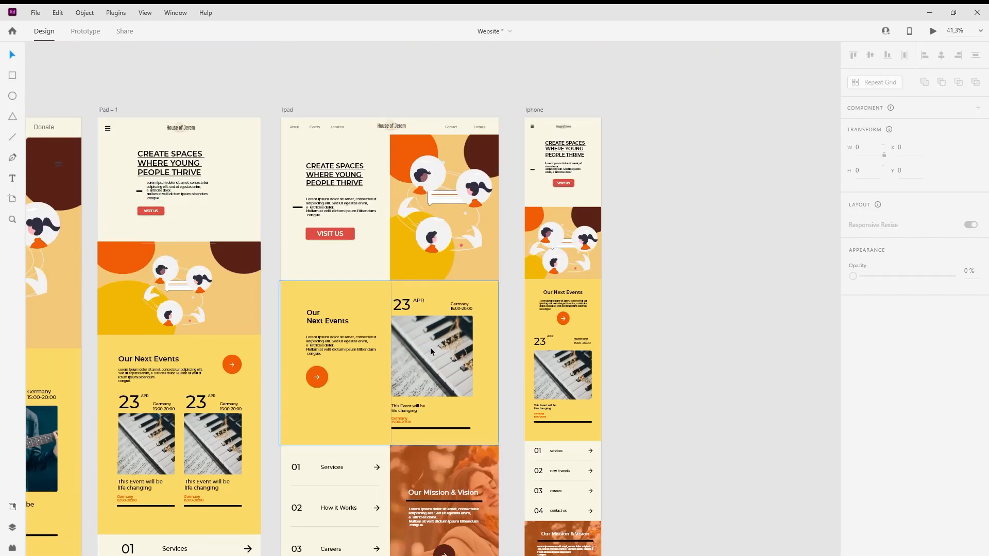
pyautogui.scroll(-6, 353, 305)
pyautogui.scroll(-4, 353, 304)
pyautogui.scroll(-6, 353, 305)
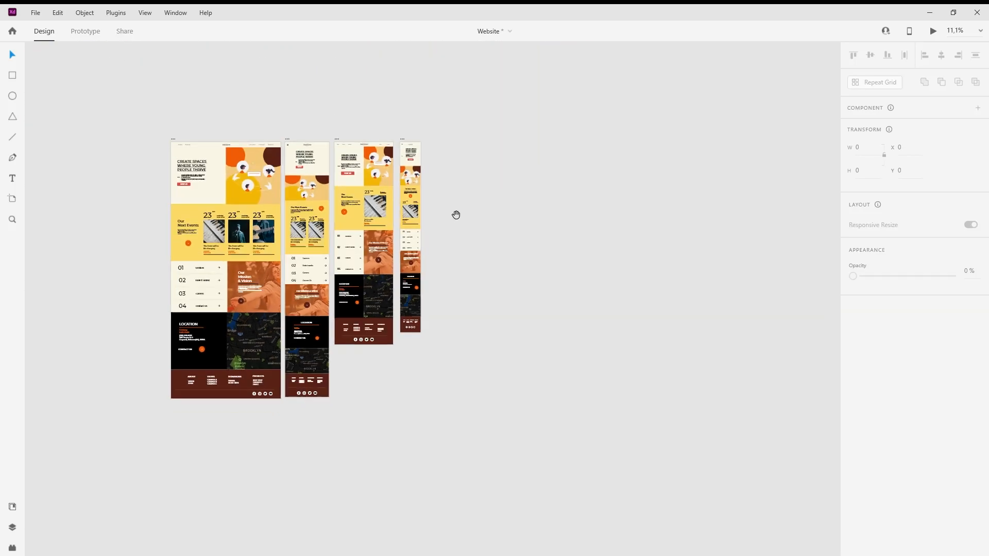
pyautogui.moveTo(454, 215); pyautogui.dragTo(582, 309)
pyautogui.scroll(5, 487, 273)
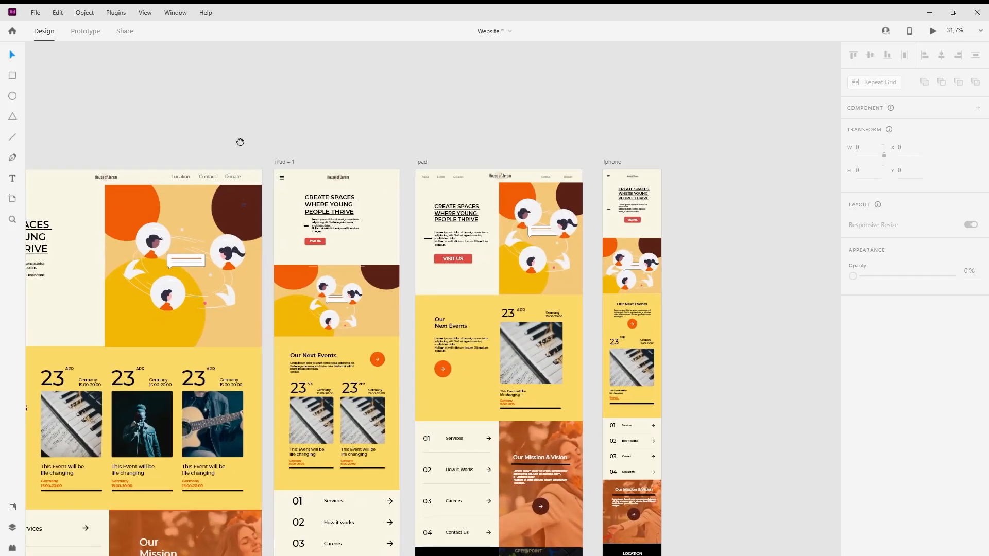
pyautogui.moveTo(232, 139); pyautogui.dragTo(444, 170)
pyautogui.scroll(3, 443, 172)
pyautogui.moveTo(409, 134); pyautogui.dragTo(488, 131)
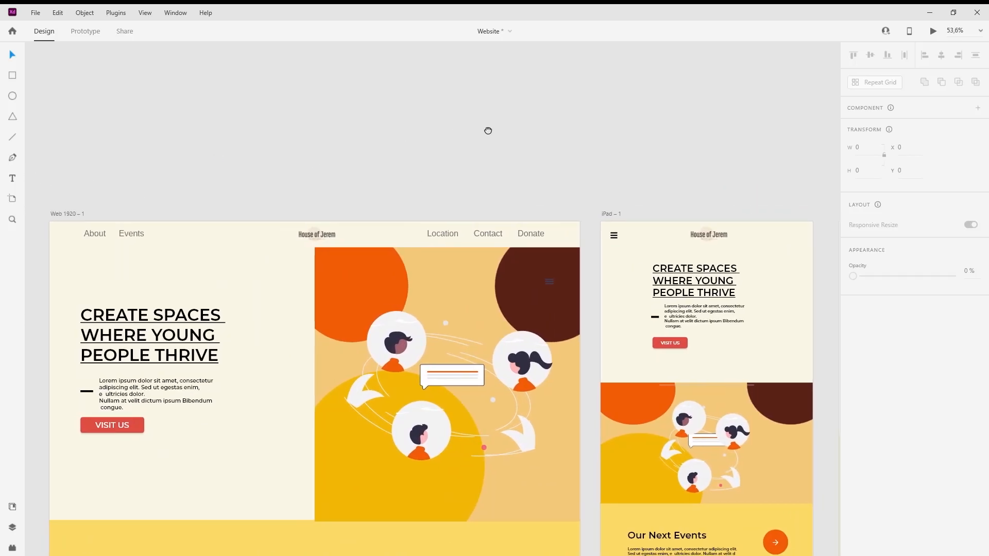